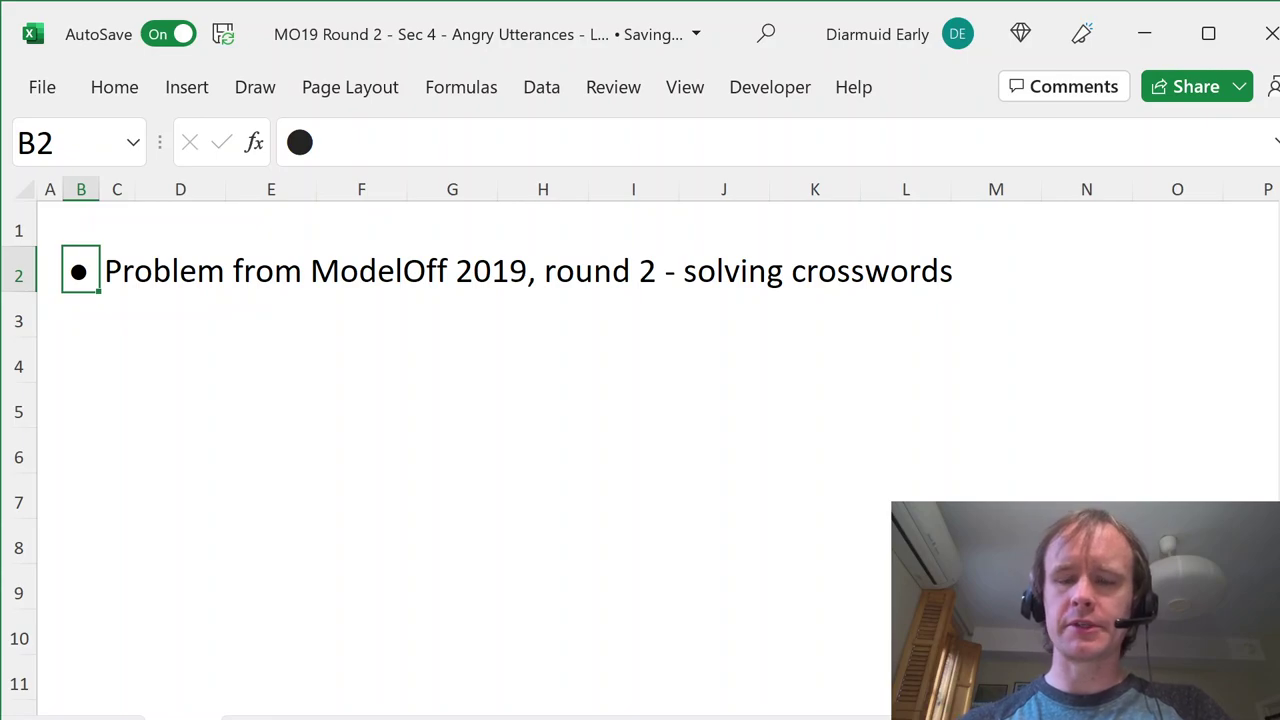
- Paste a matching bullet into B4 and enter the heading 'Topics' in C4
key("Down")
key("Down")
type("●")
key("Right")
type("Topics")
key("ctrl+Return")
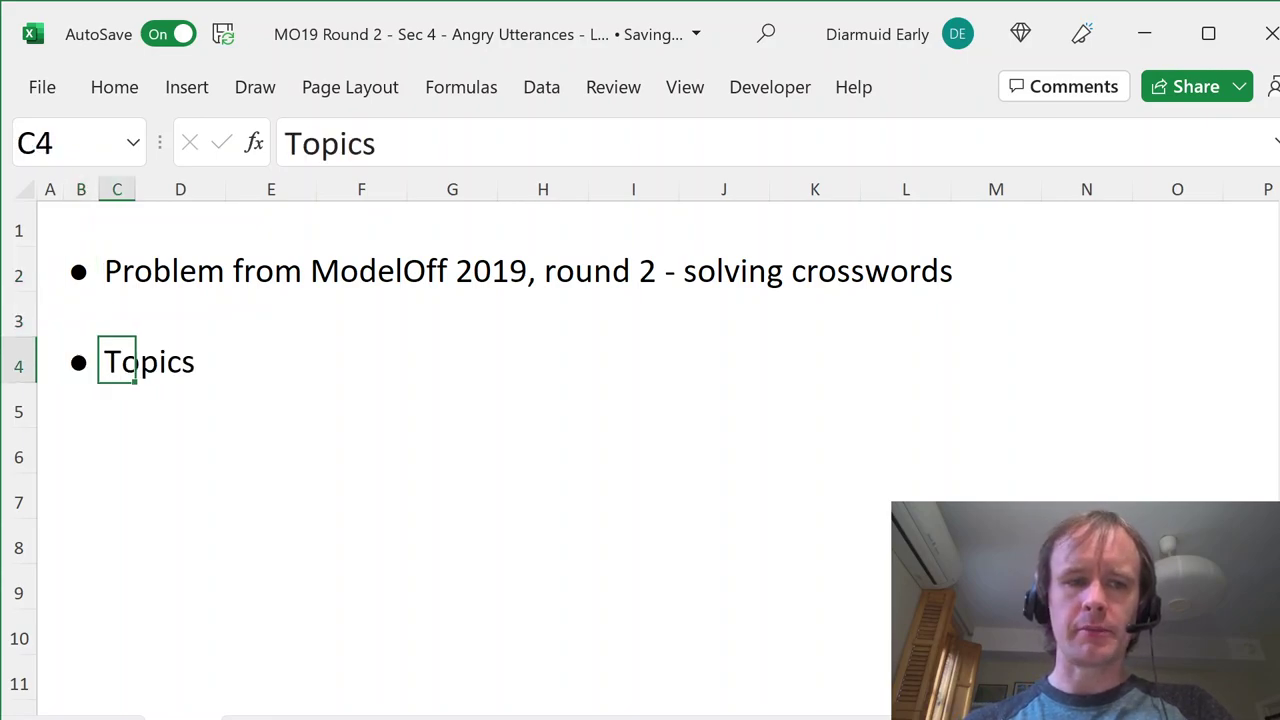
- Add a bullet in C5 with the sub-point 'Text functions and wildcards (?, *)' in D5
key("Down")
type("●")
key("Right")
type("Text functions and wildcards (?, *)")
key("ctrl+Return")
key("Left")
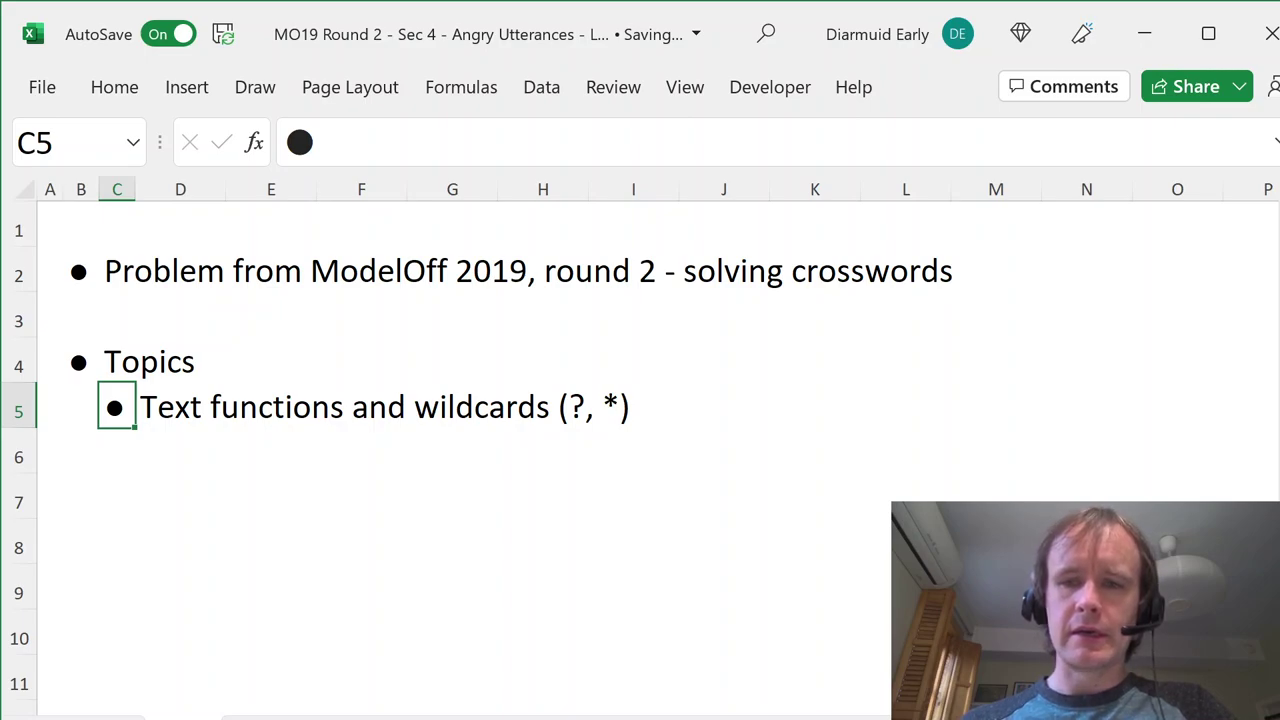
- Add the 'Formula filter with wildcards' sub-point in row 6 and a bullet in C7
key("ctrl+y")
key("ctrl+y")
left_click(116, 452)
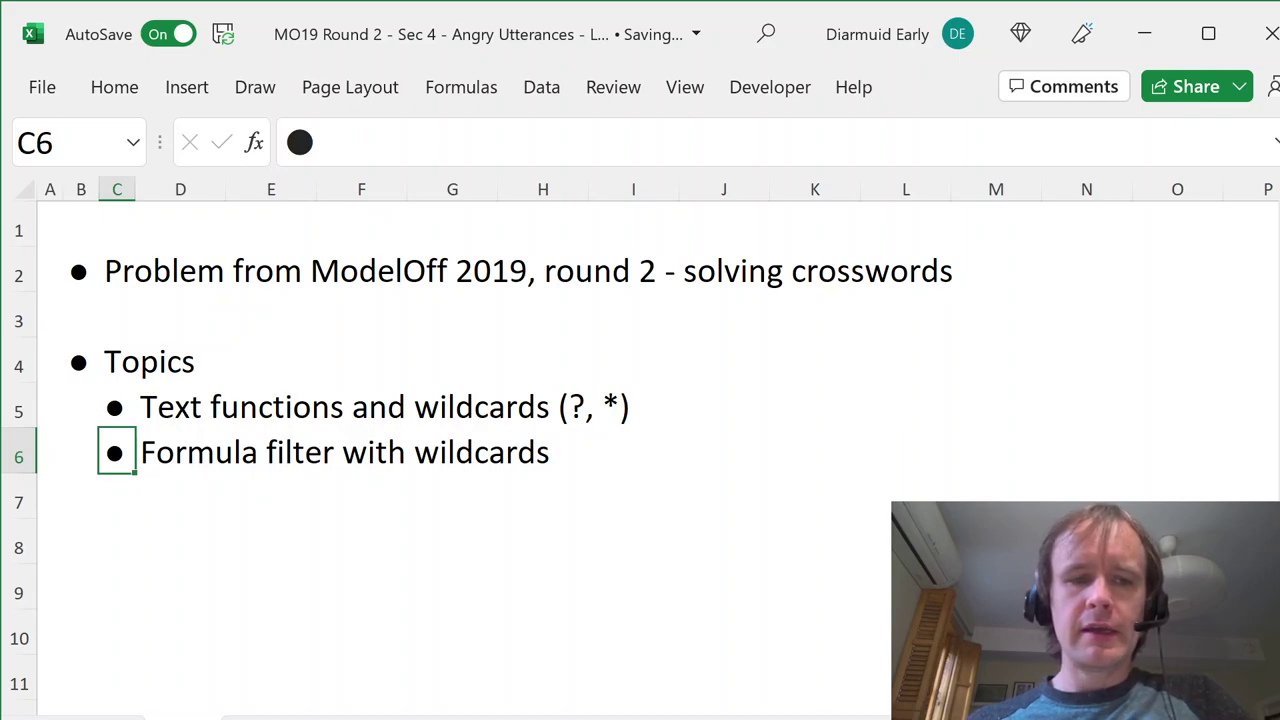
key("Down")
type("●")
- Enter 'Recursive LAMBDA' in D7 and return to the top of the intro sheet
key("Right")
type("Recursive LAMBDA")
key("Left")
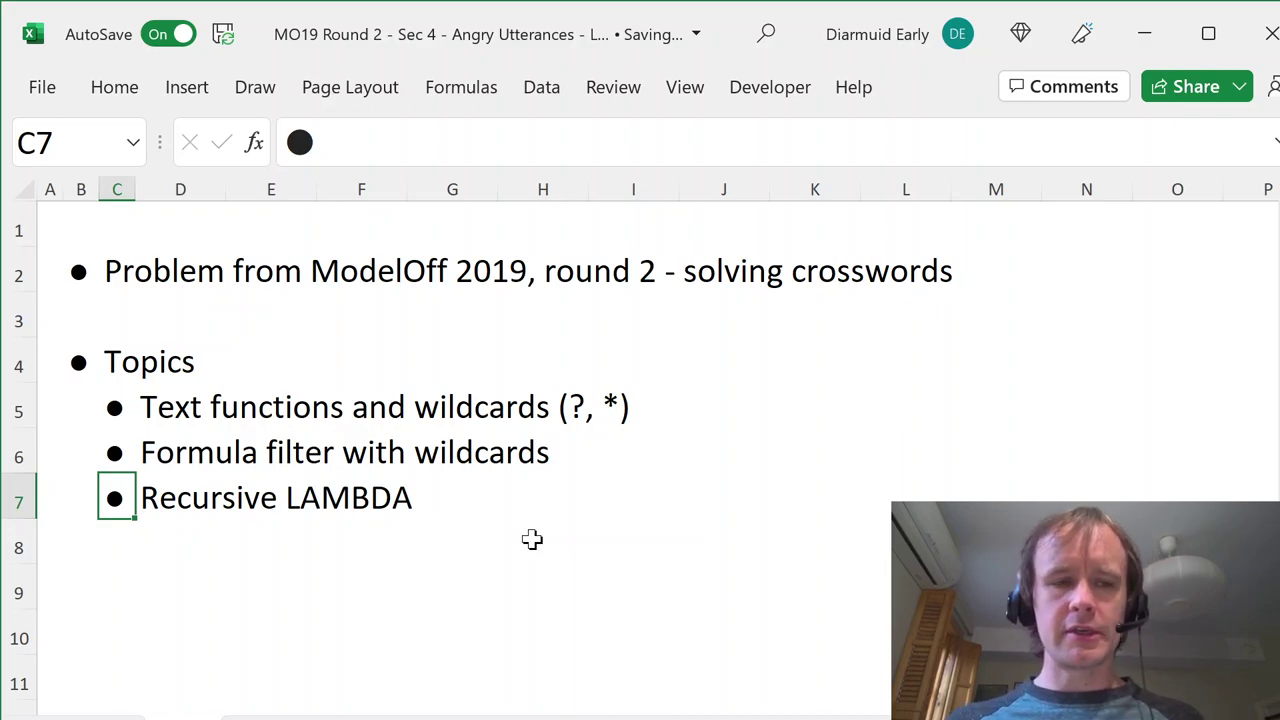
key("ctrl+Home")
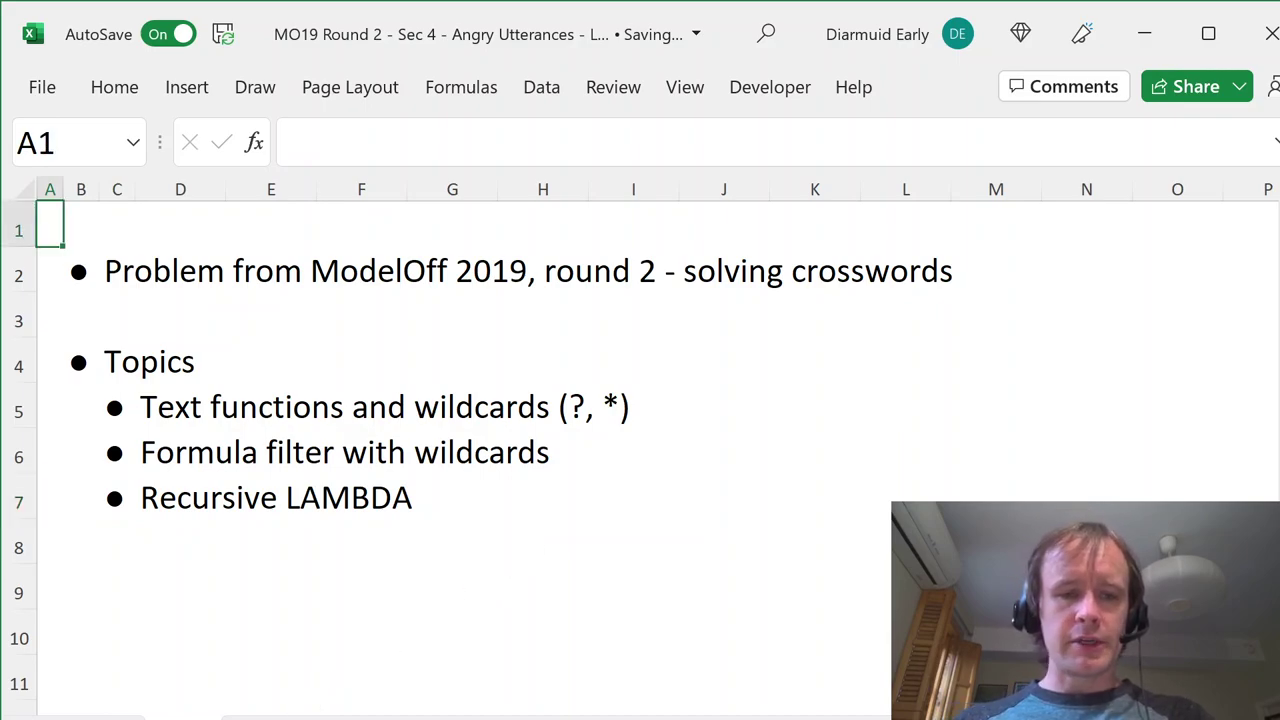
key("ctrl+Page_Down")
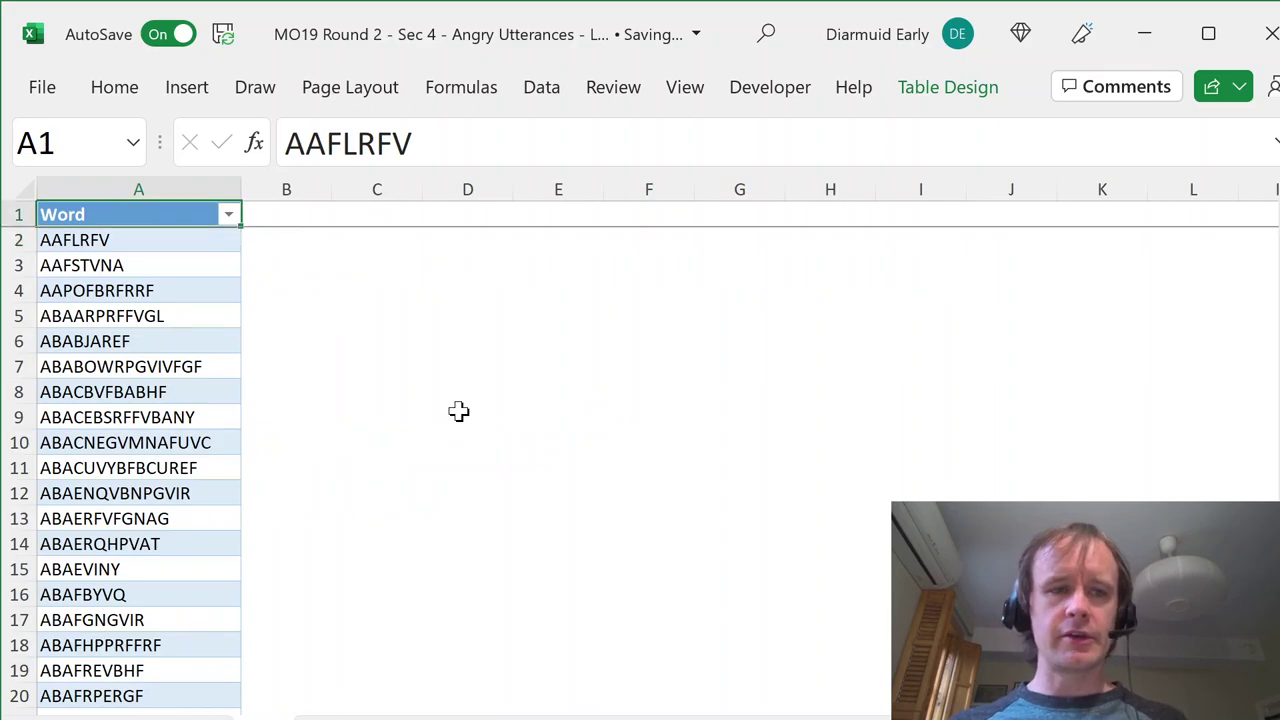
- Jump to the end of the Word column and back to gauge the list's size
key("ctrl+shift+Down")
key("ctrl+shift+Up")
key("ctrl+shift+Down")
key("ctrl+shift+Up")
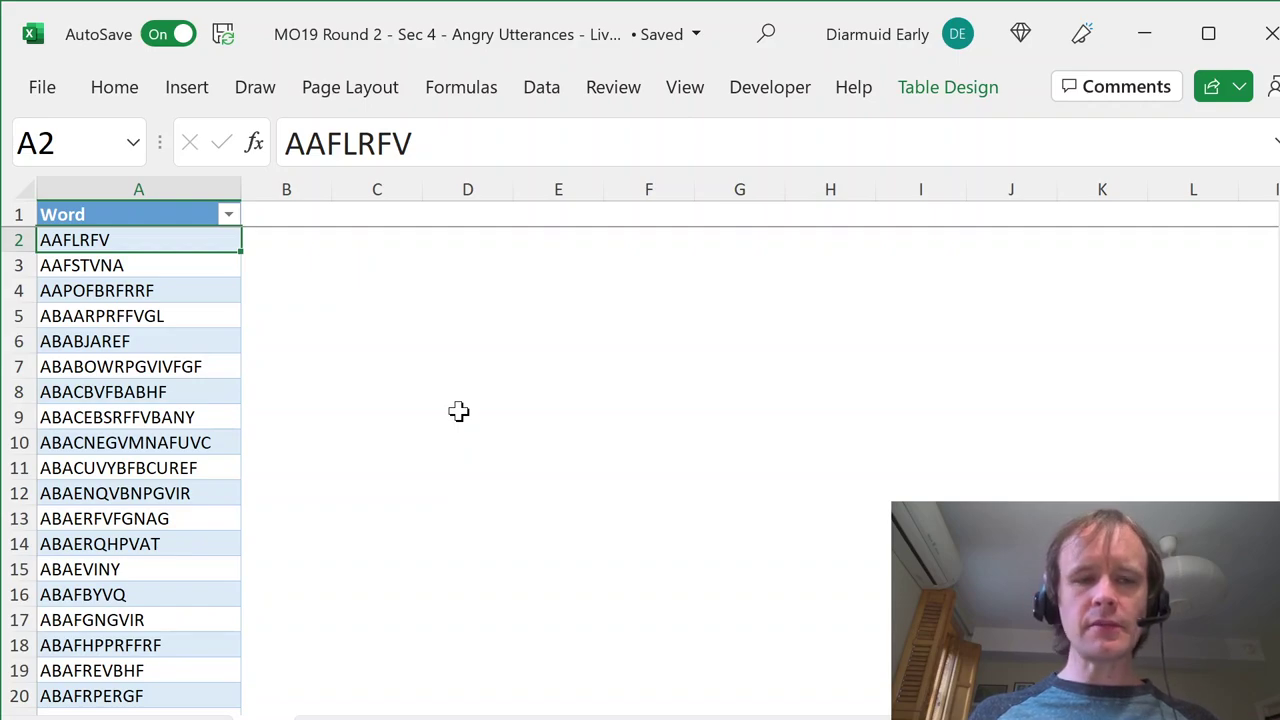
key("ctrl+Page_Up")
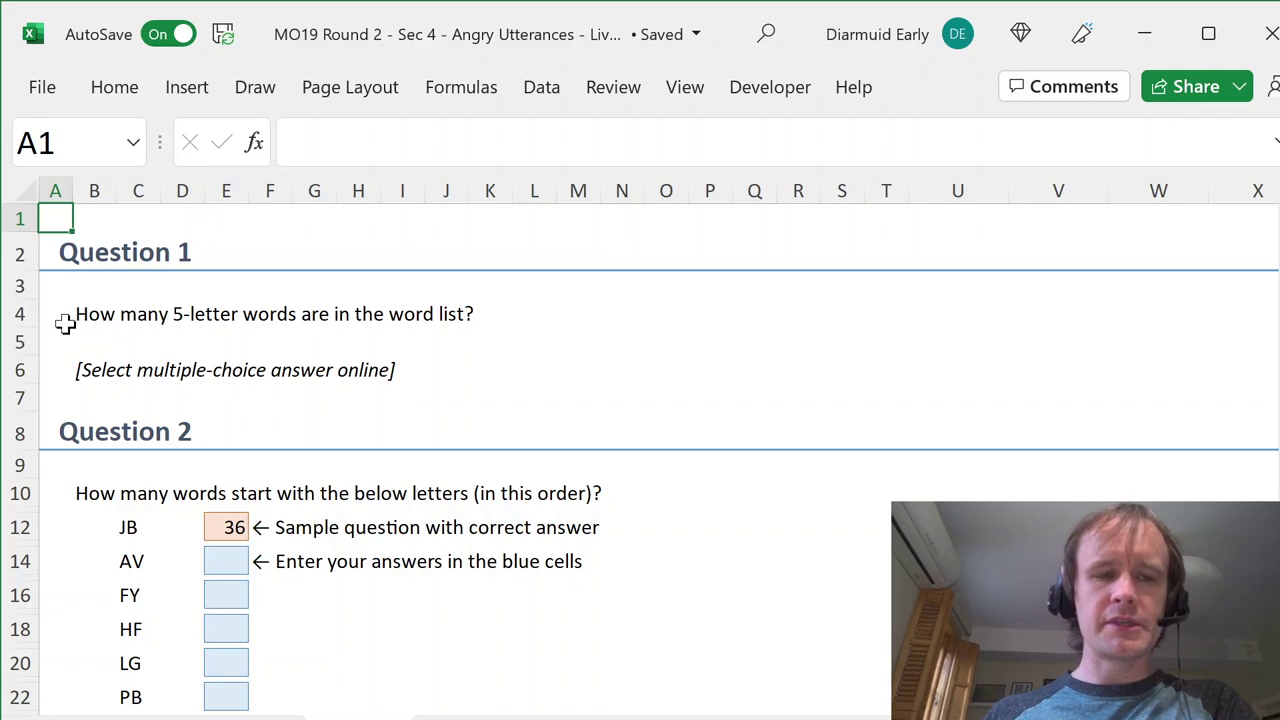
left_click(77, 317)
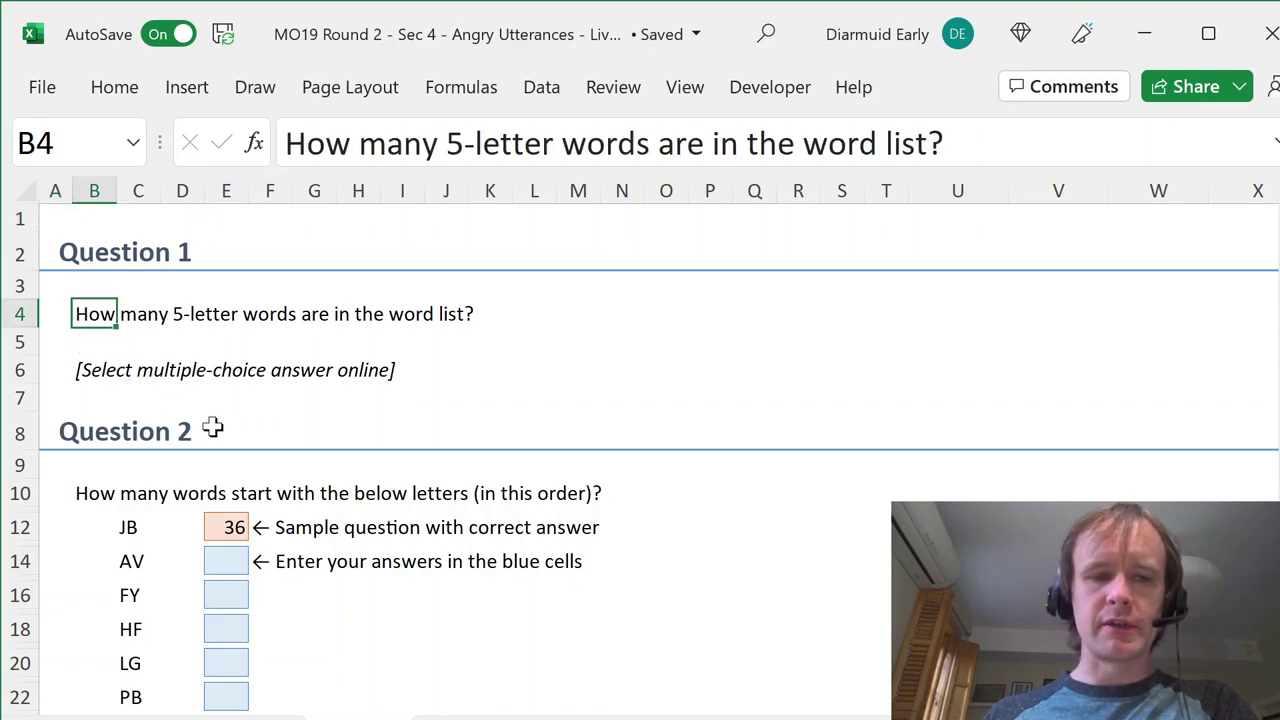
left_click(80, 490)
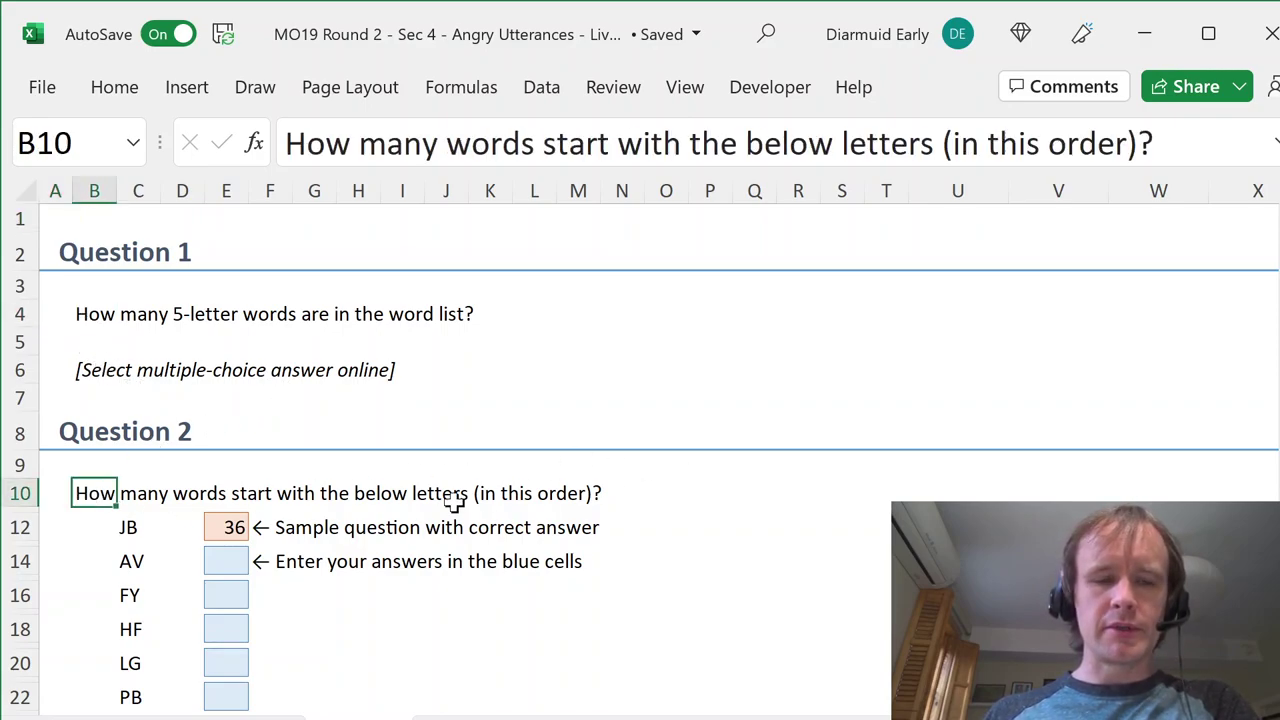
left_click(125, 530)
left_click(128, 630)
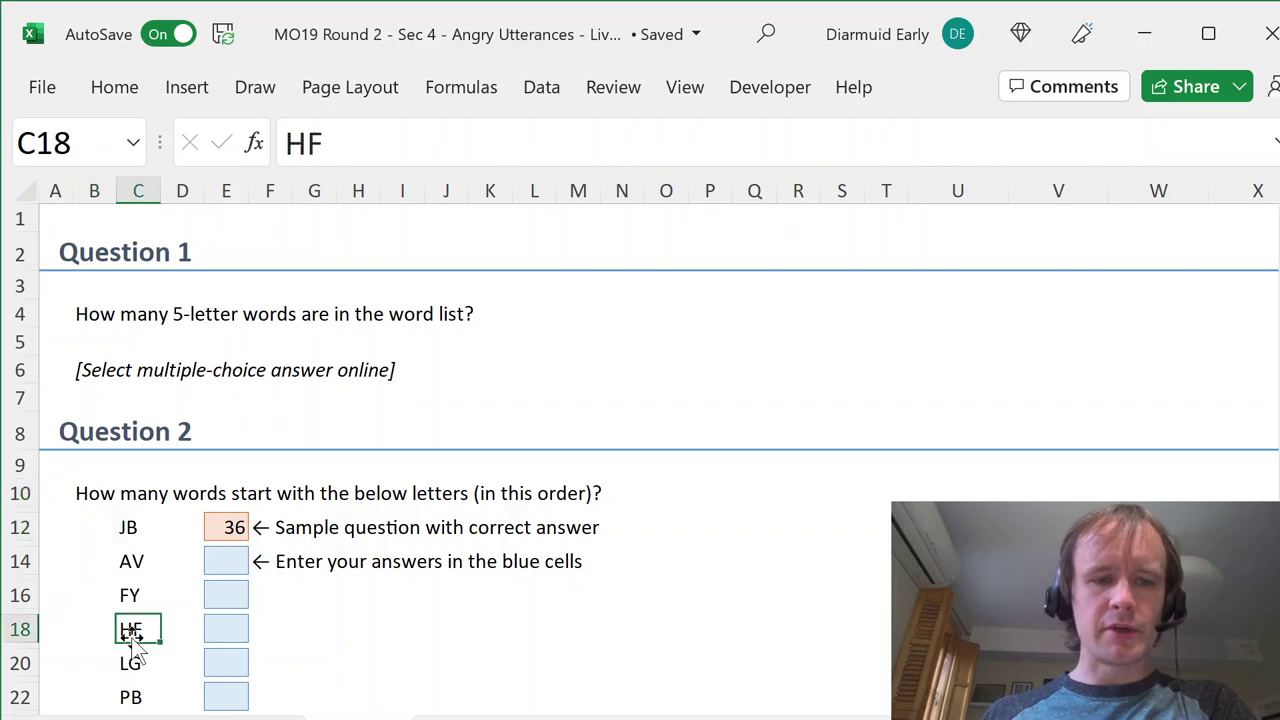
scroll(720, 506, "down", 7)
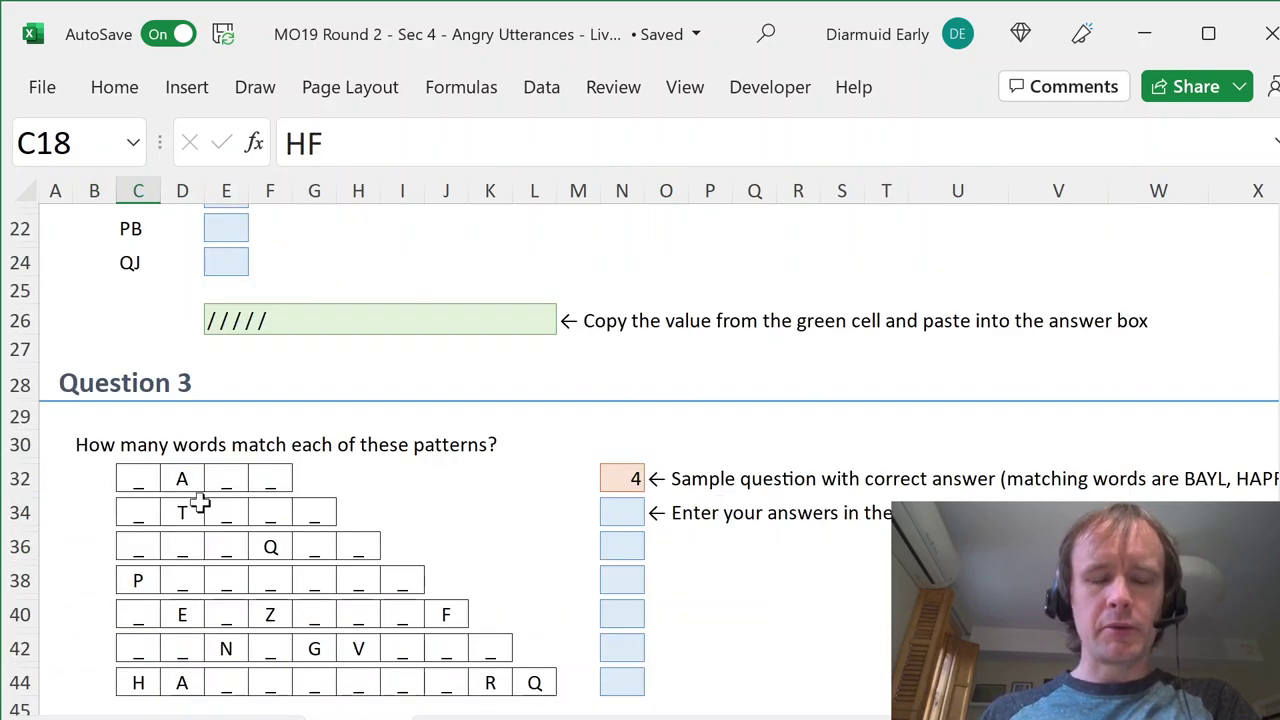
scroll(615, 485, "down", 2)
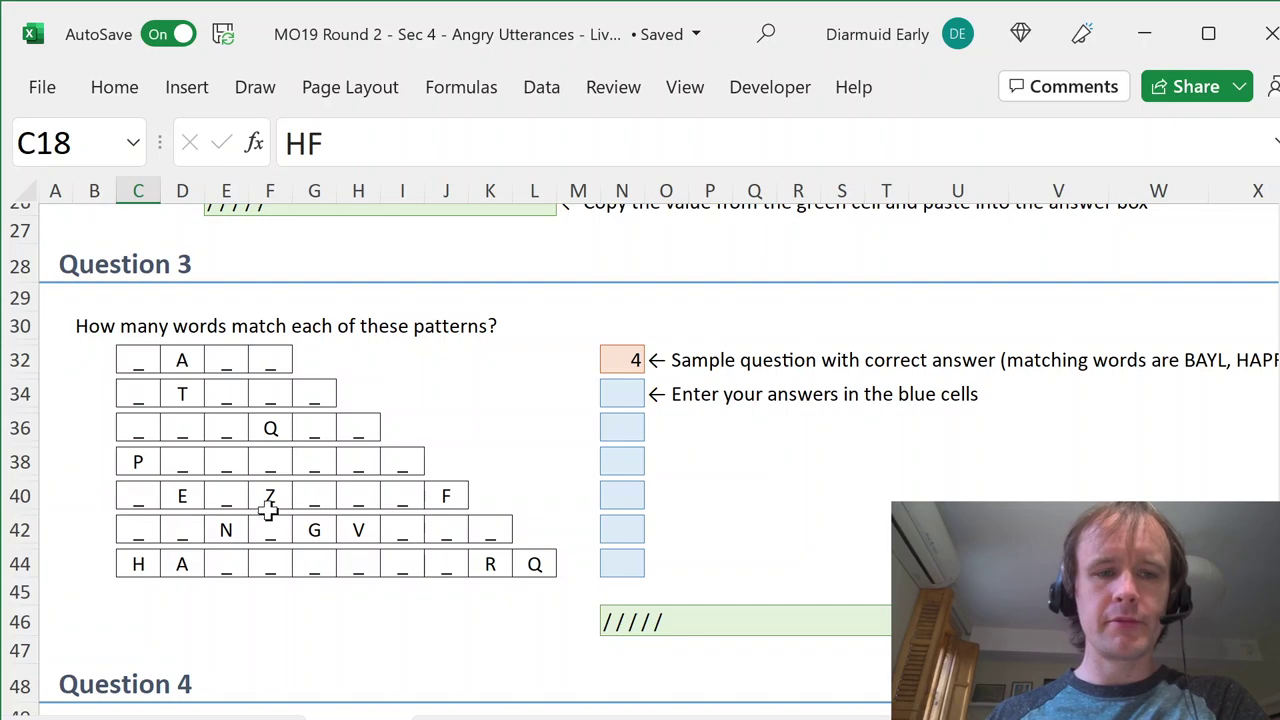
scroll(583, 478, "down", 5)
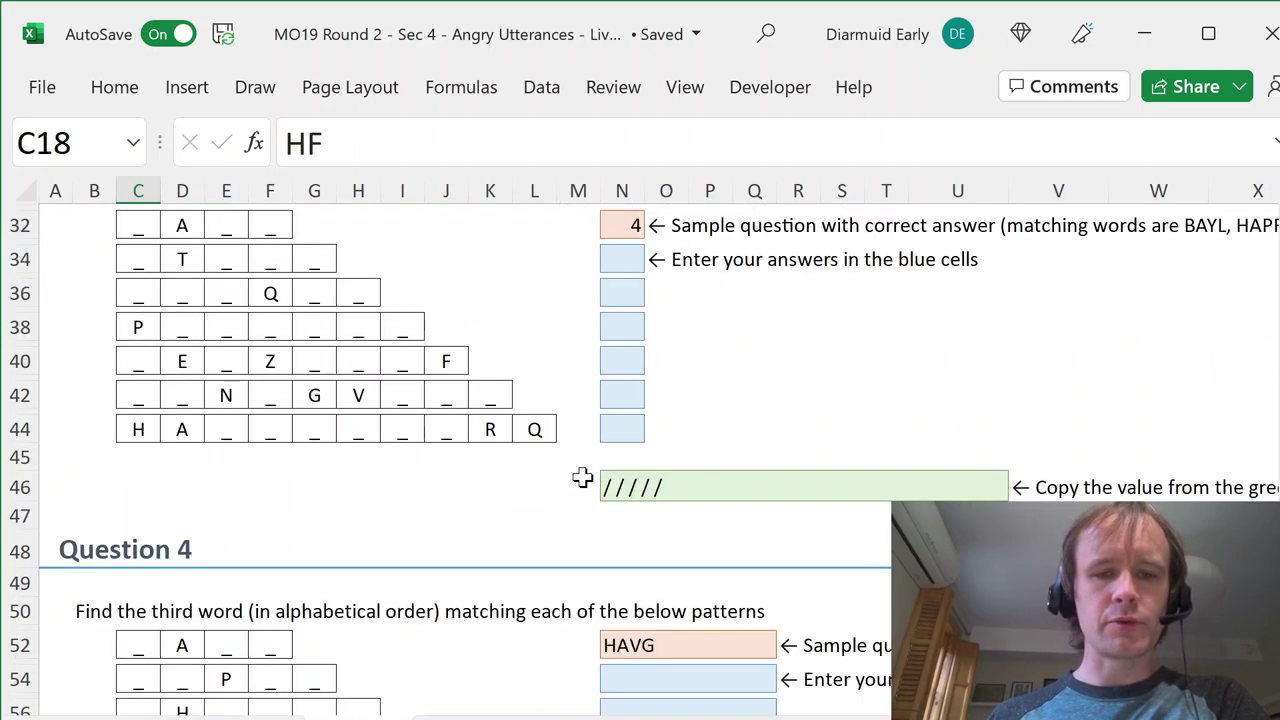
scroll(545, 417, "down", 1)
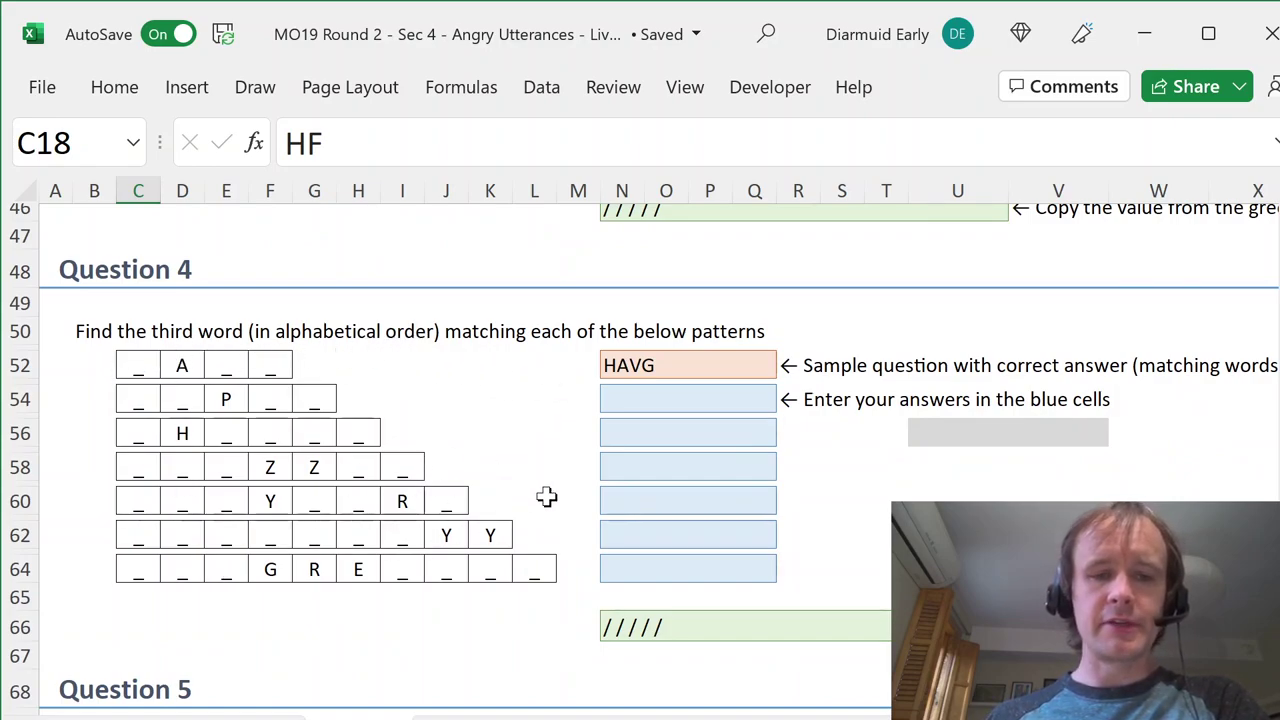
scroll(546, 497, "down", 4)
scroll(546, 497, "down", 2)
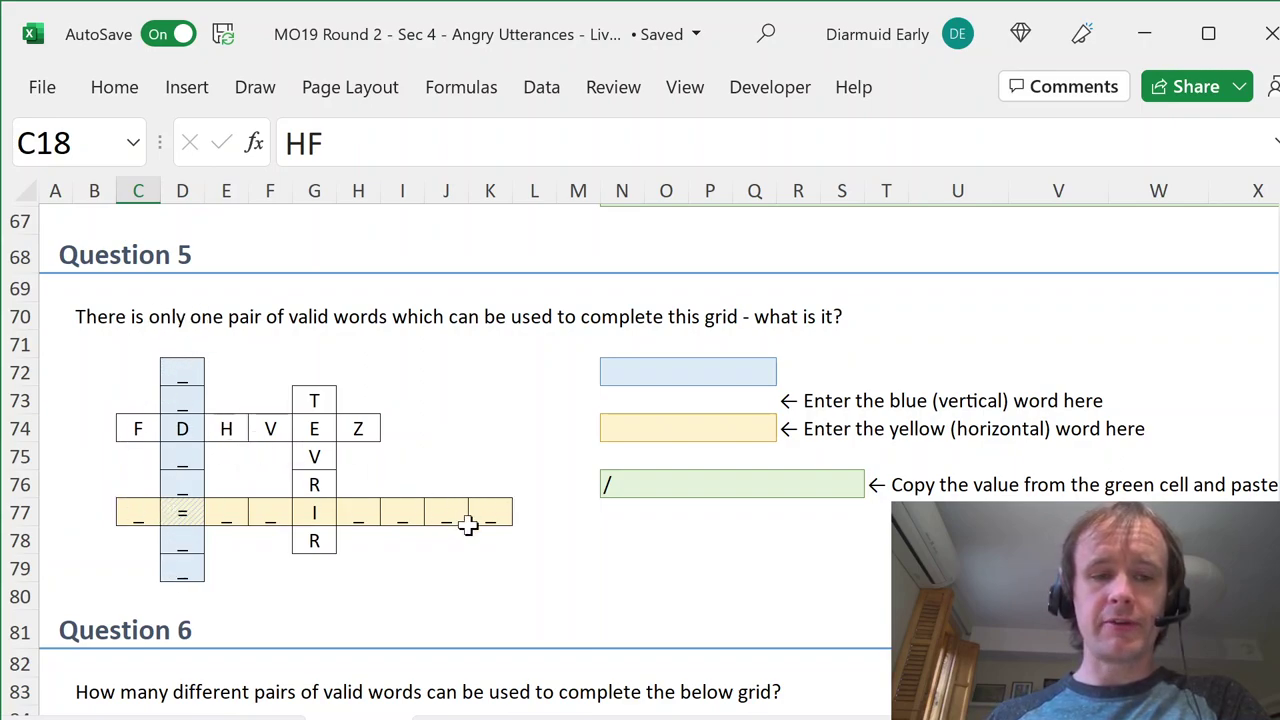
scroll(469, 523, "down", 5)
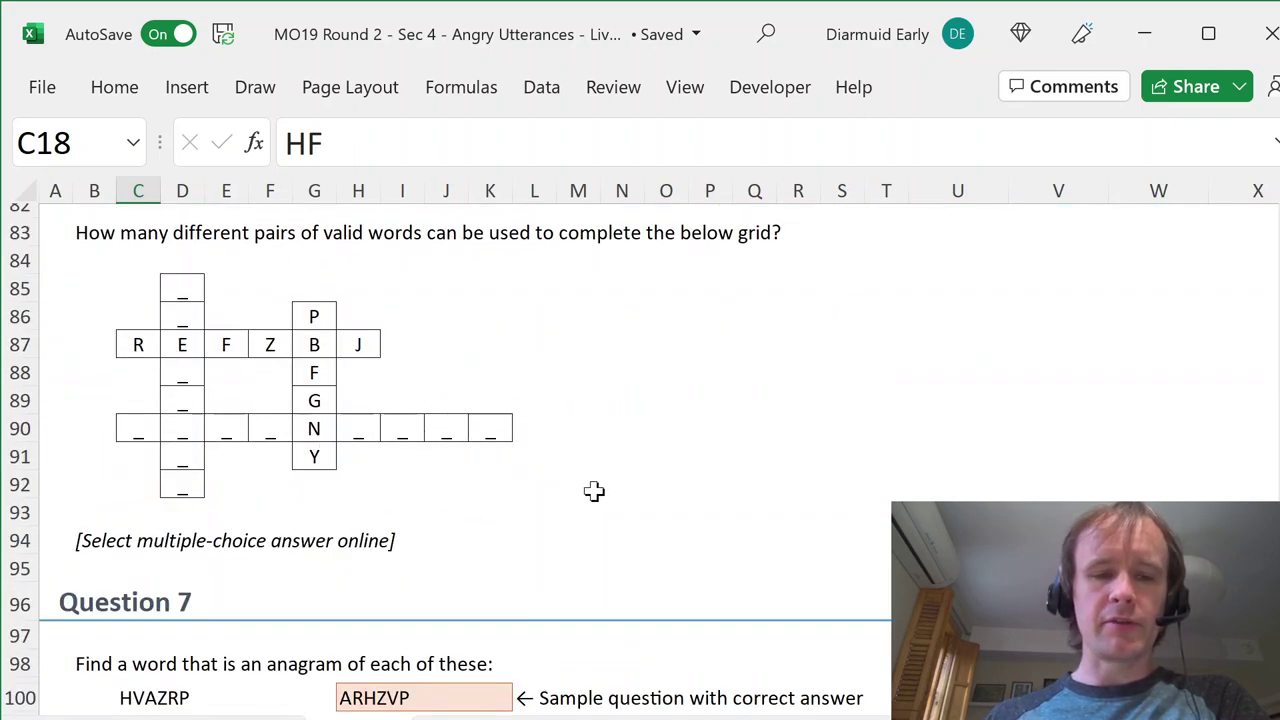
scroll(603, 497, "down", 2)
scroll(603, 497, "down", 2)
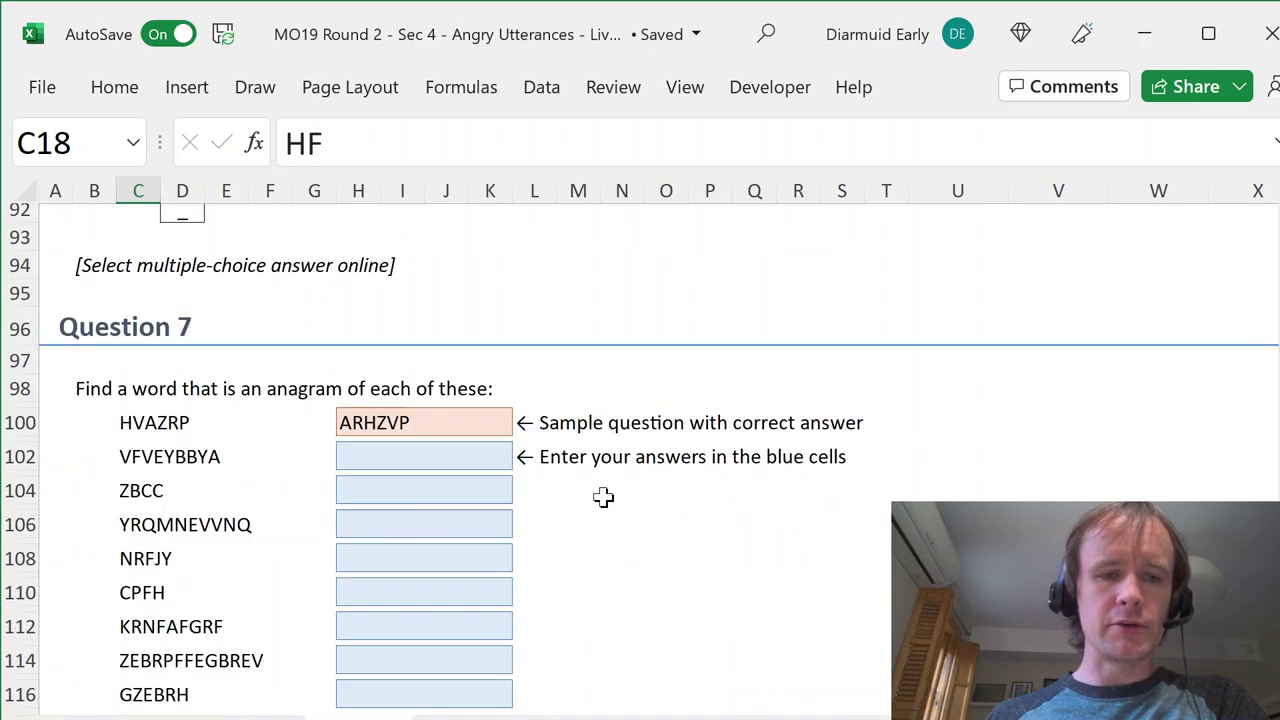
scroll(603, 497, "down", 1)
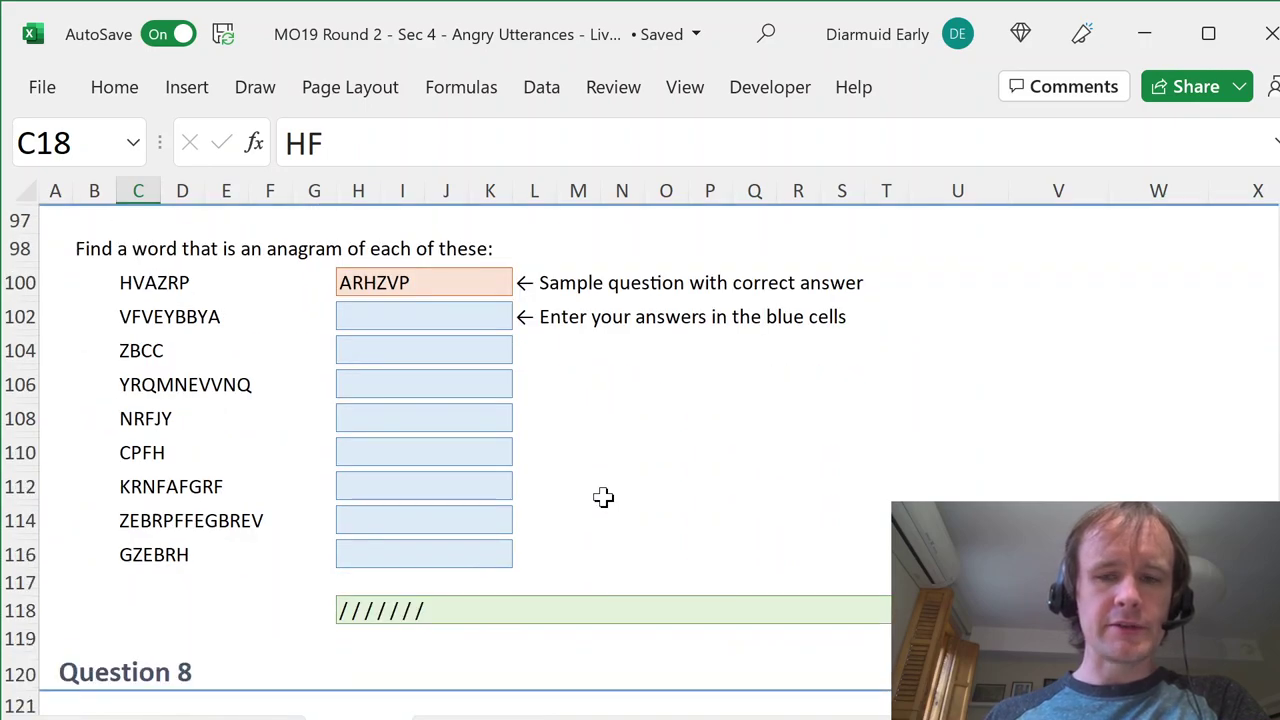
scroll(603, 497, "down", 1)
scroll(603, 497, "up", 15)
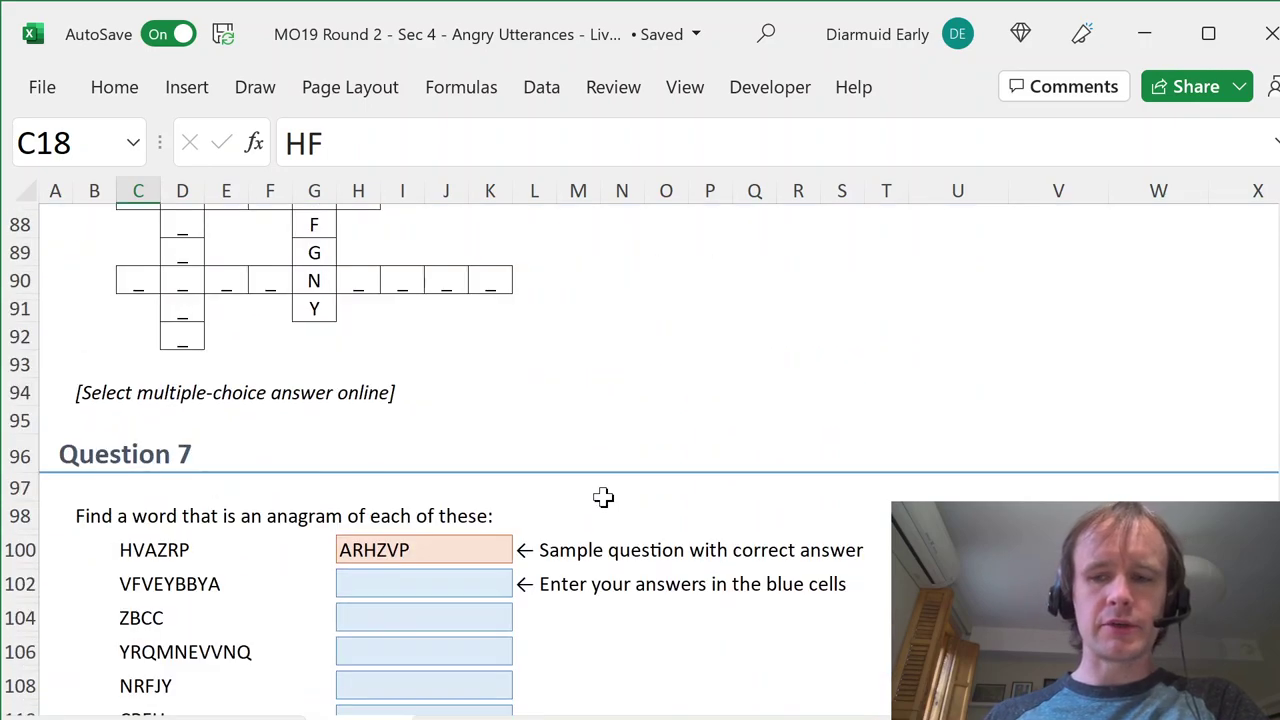
scroll(603, 497, "up", 10)
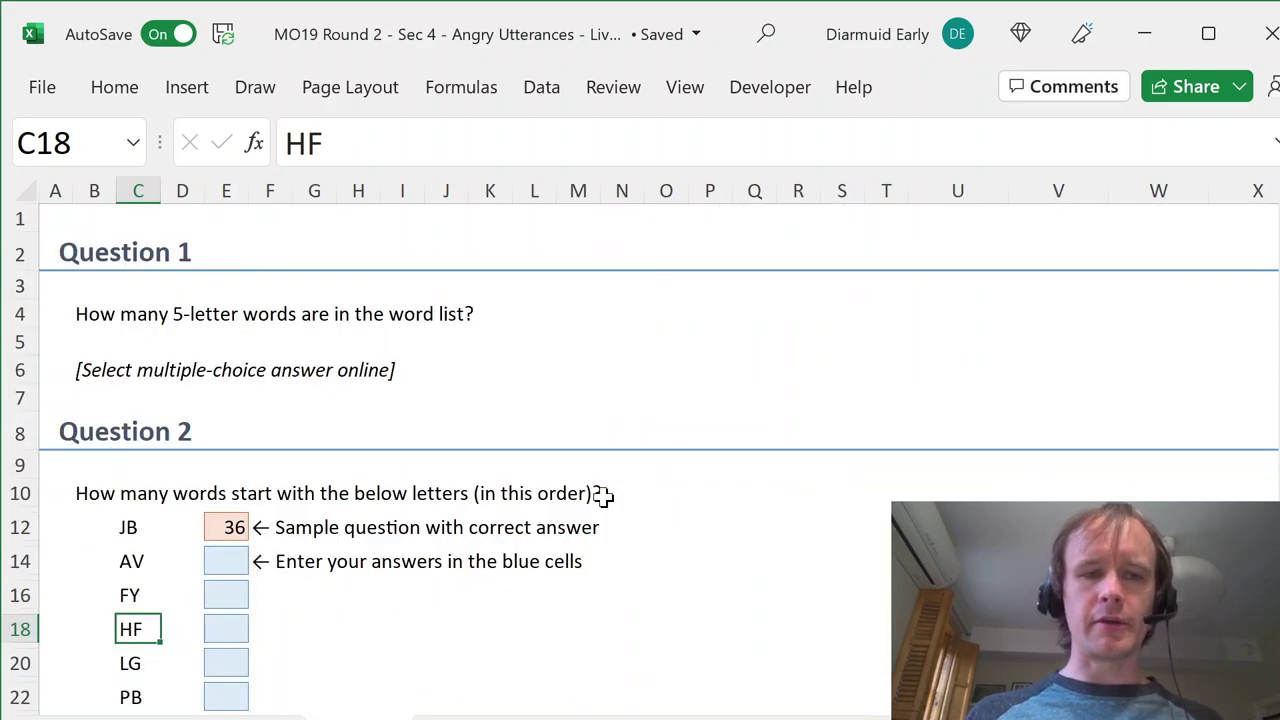
key("ctrl+Home")
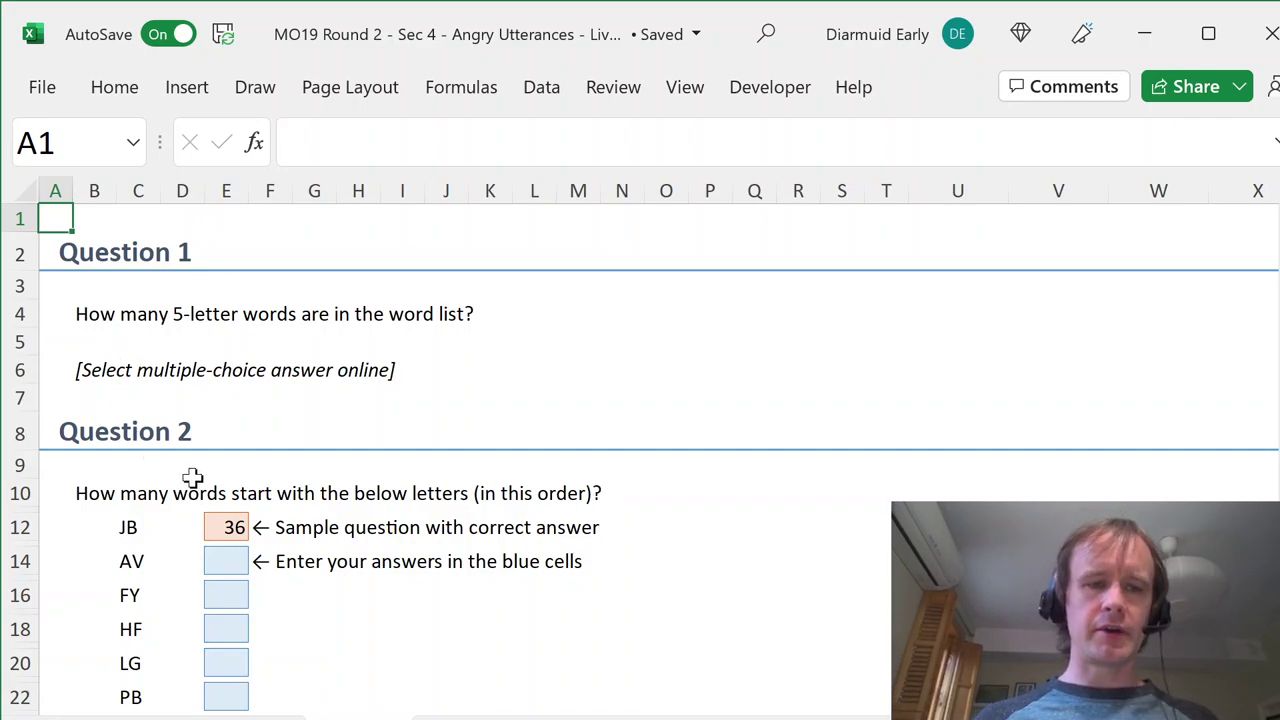
key("ctrl+Page_Down")
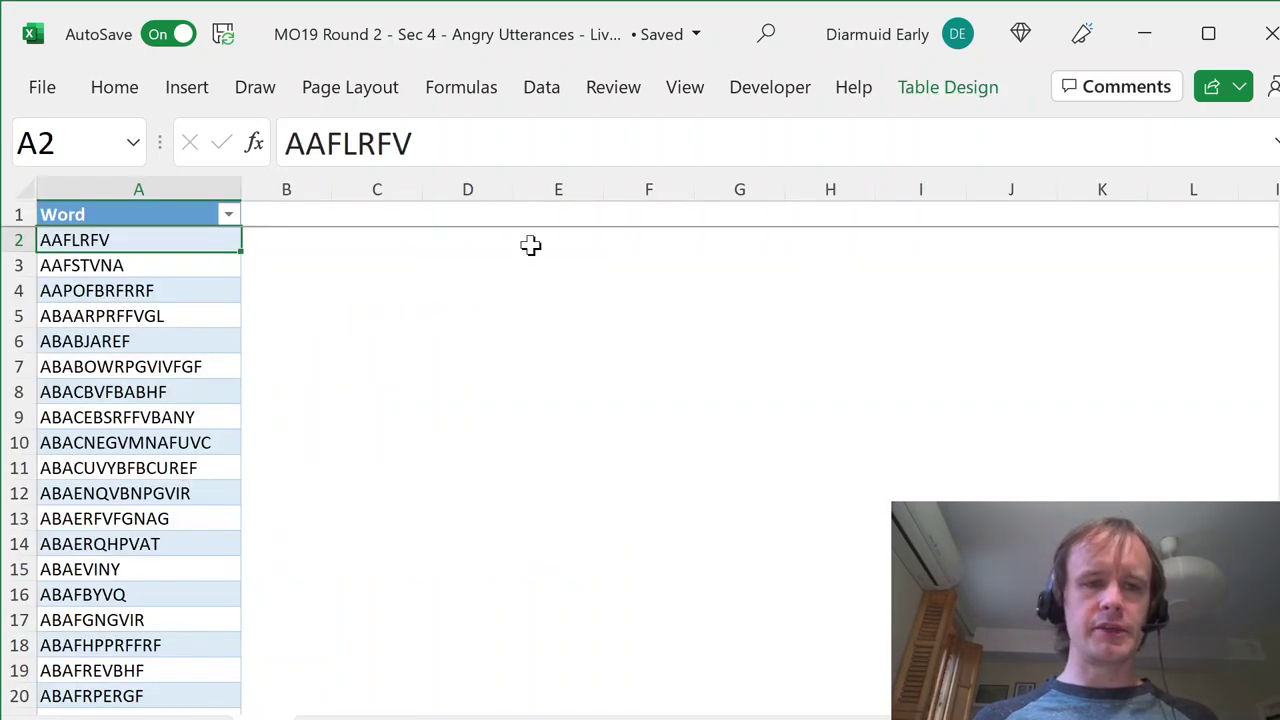
key("Right")
key("Up")
type("LEn")
key("BackSpace")
key("BackSpace")
type("ength")
key("Return")
type("=len")
key("Tab")
key("Left")
key("Return")
- Filter the Length column to show only 5-letter words
key("Up")
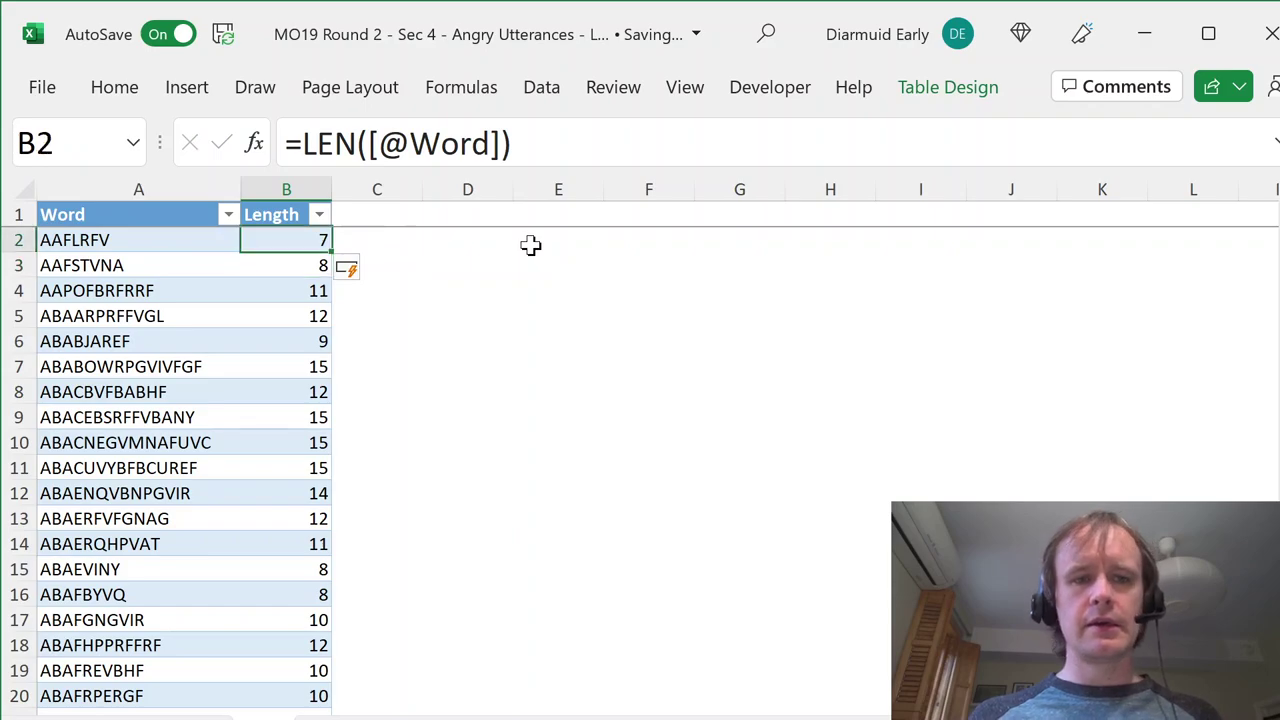
key("ctrl+Down")
key("ctrl+Up")
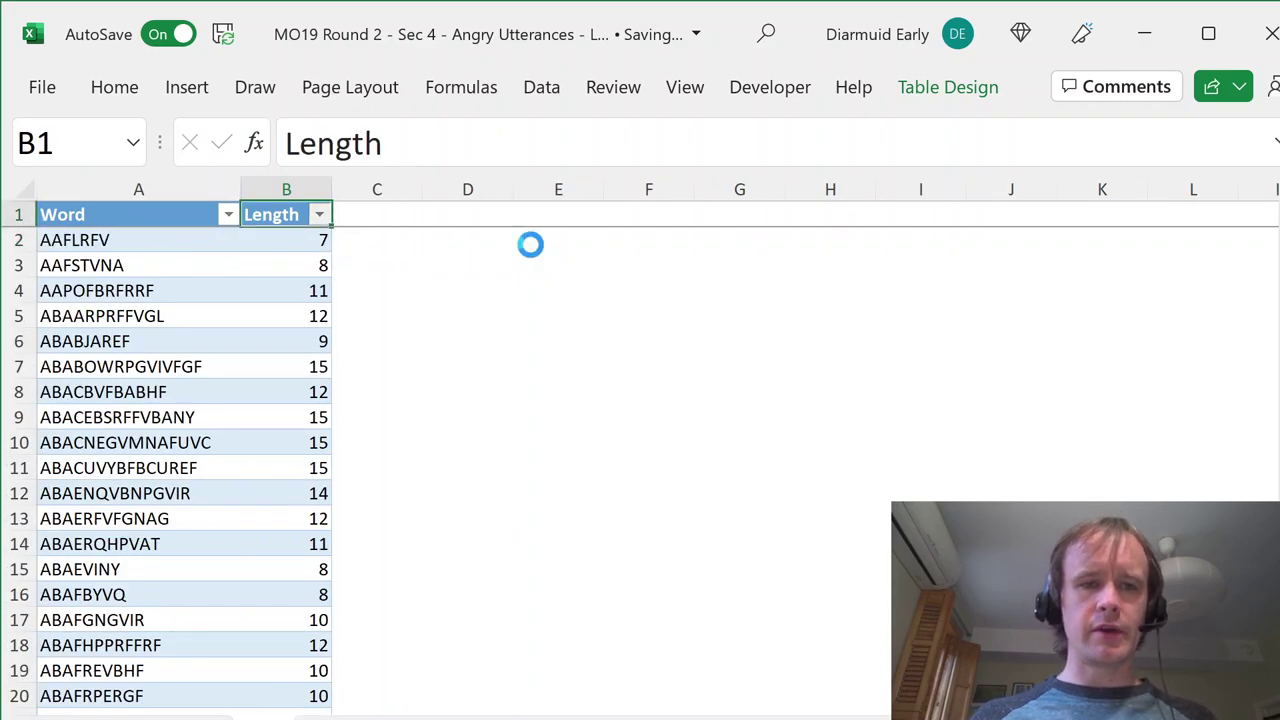
key("alt+Down")
key("Up")
key("space")
key("Down")
key("Down")
key("Down")
key("Down")
key("space")
key("Return")
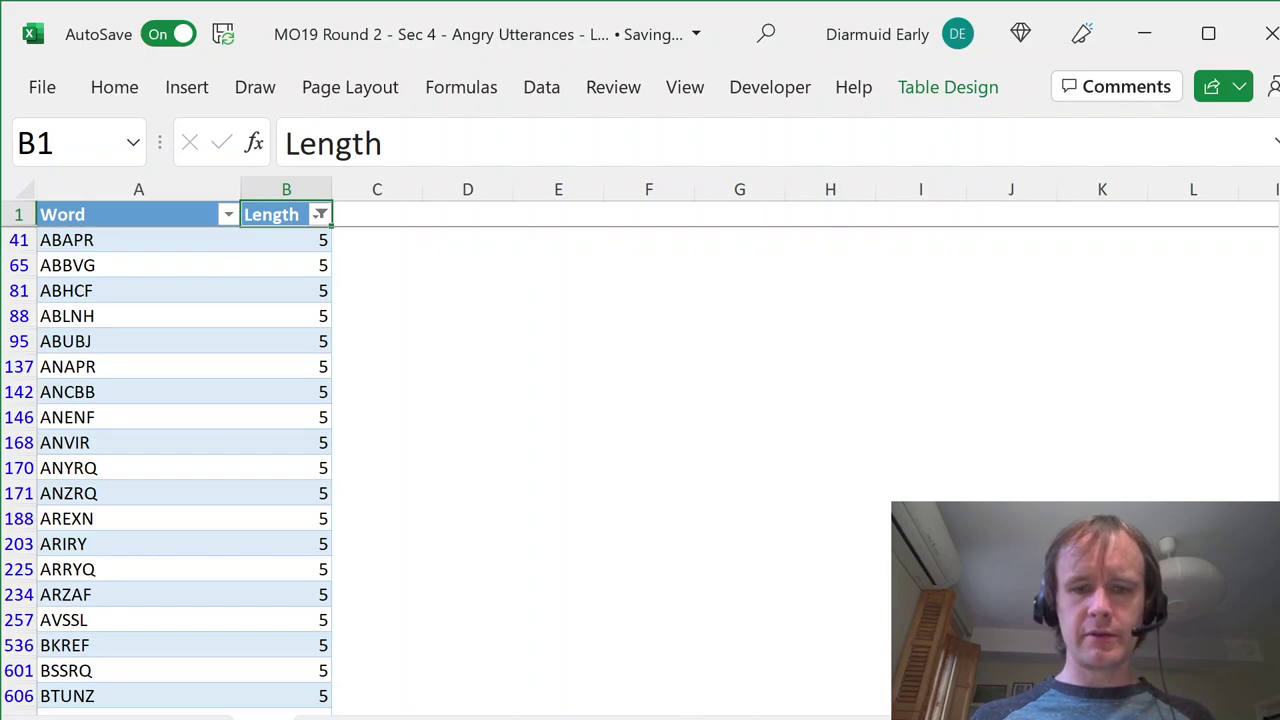
- Read the 449 of 10,787 record count, then clear the Length filter
left_click_drag(760, 719, 681, 713)
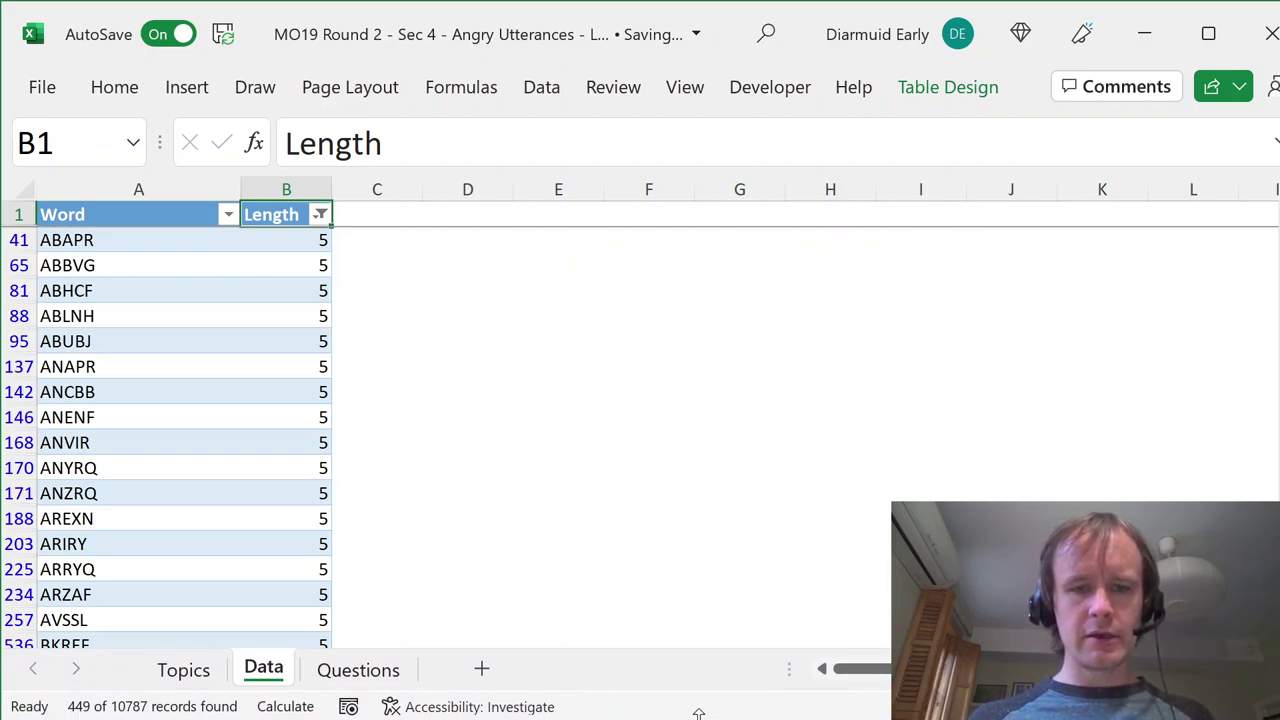
left_click_drag(698, 715, 698, 719)
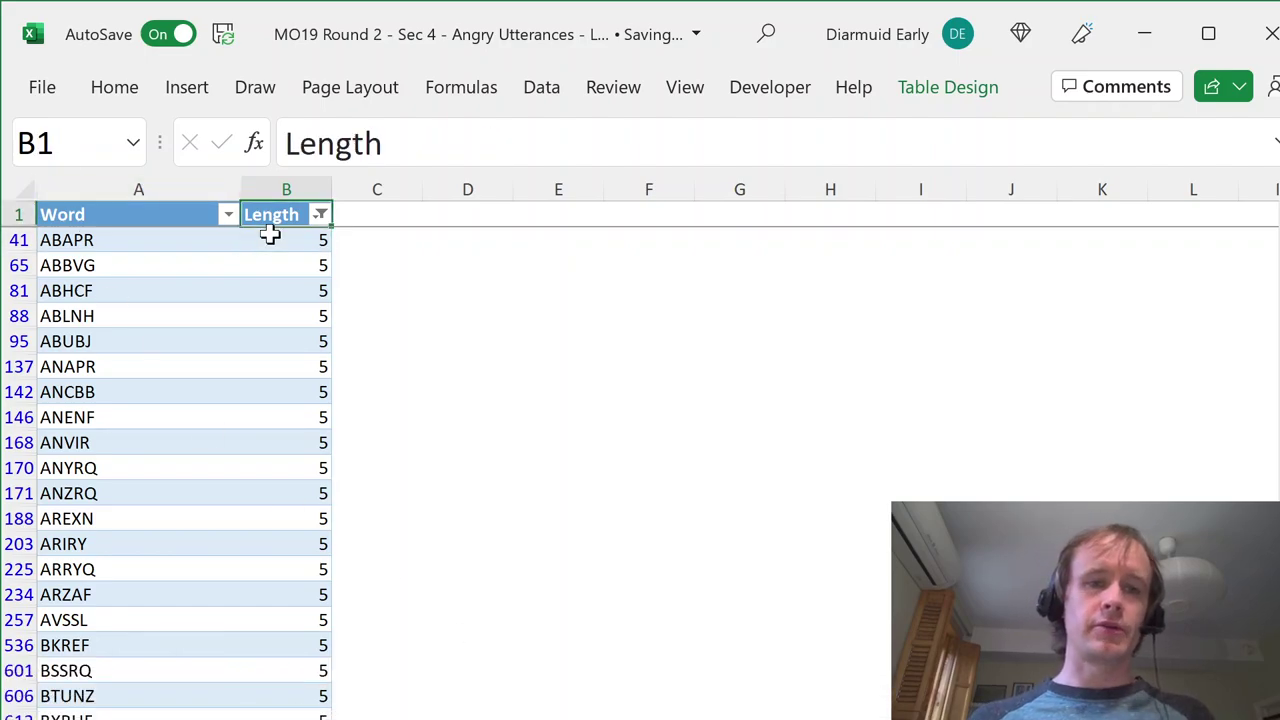
key("alt")
key("a")
key("c")
key("ctrl+Page_Up")
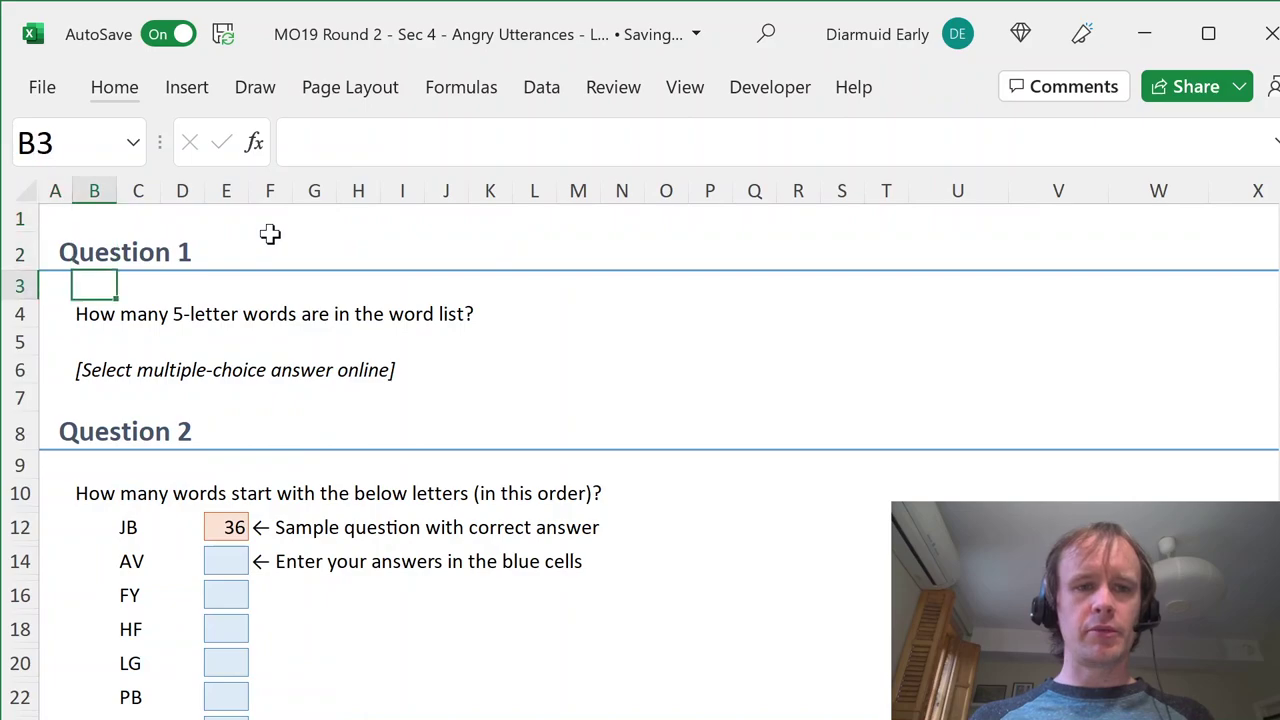
- Enter =COUNTIFS(WordList[Length],5) in K6, returning 449 for Question 1
key("Right")
key("Right")
key("Right")
key("Right")
key("Right")
key("Right")
type("=")
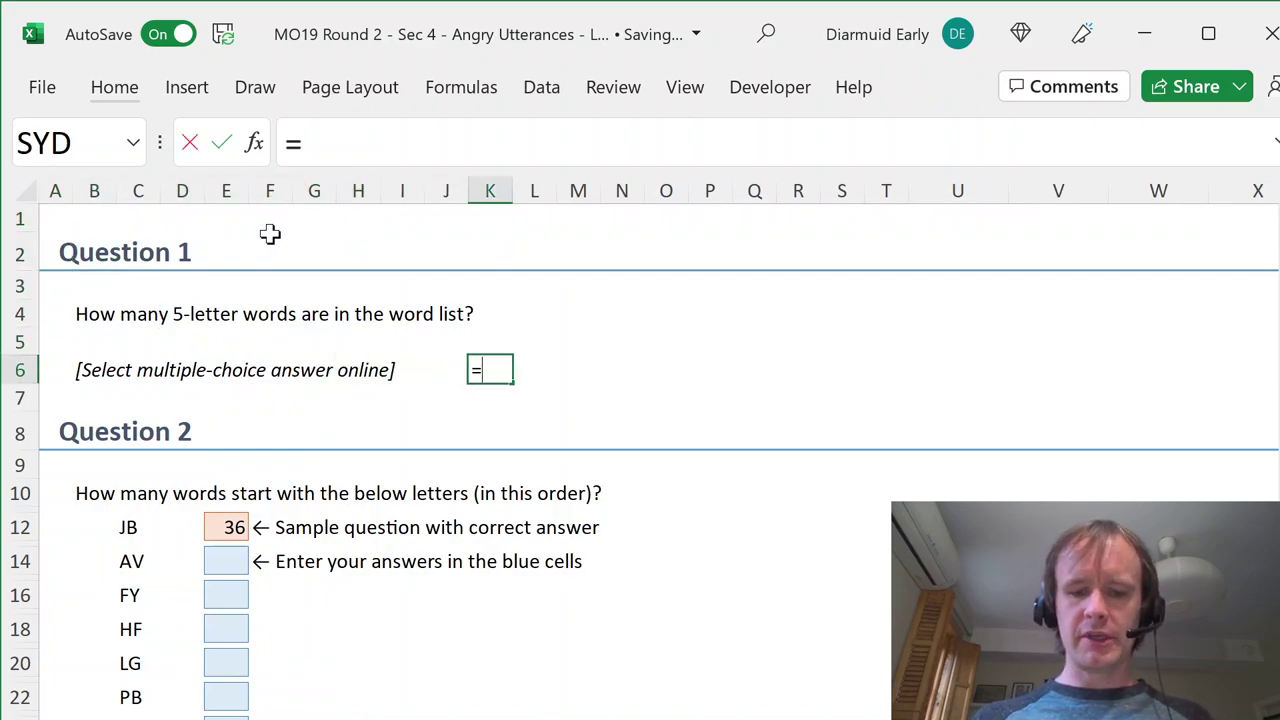
type("countifs")
key("Tab")
type("worl")
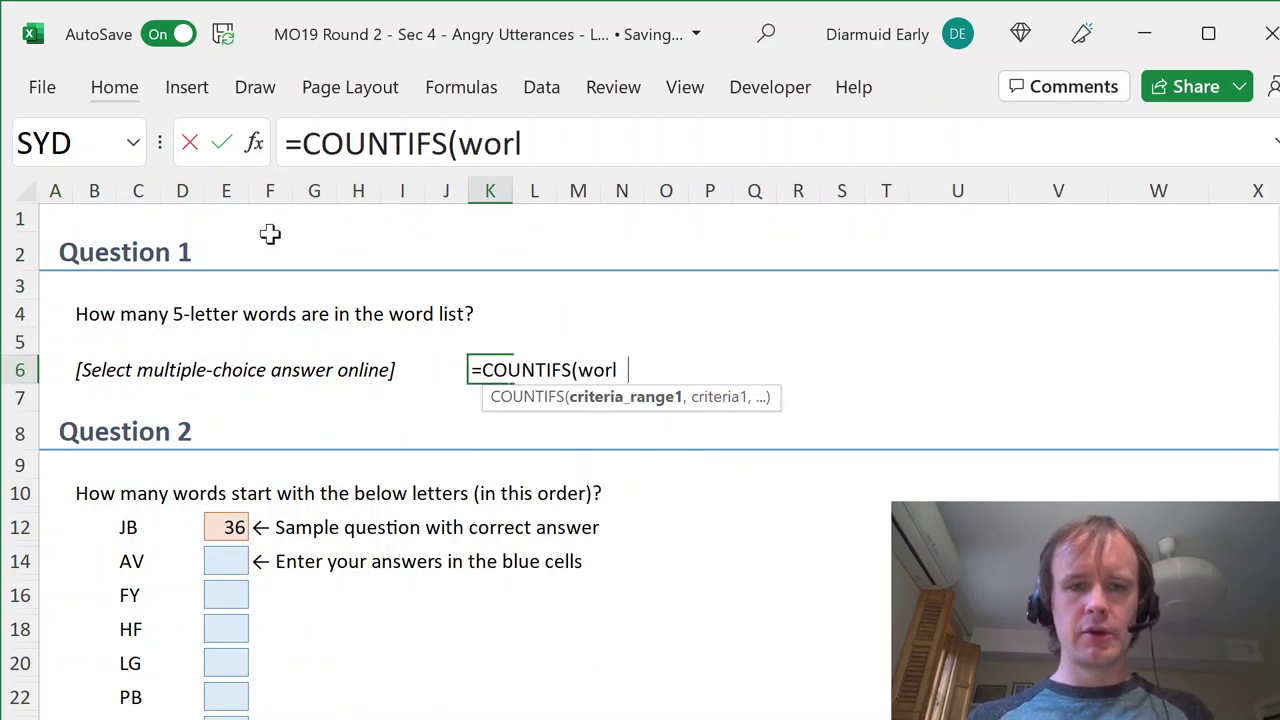
key("BackSpace")
type("d")
key("Tab")
type("[le")
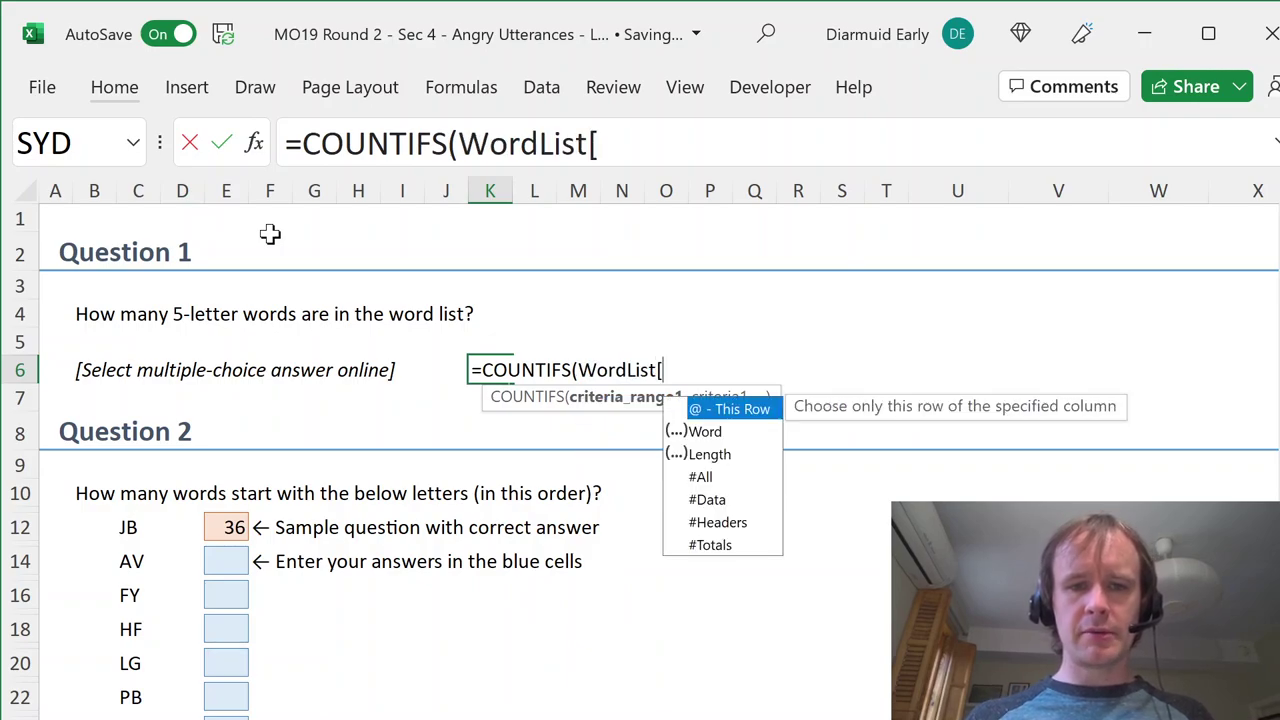
key("Tab")
type("],5)")
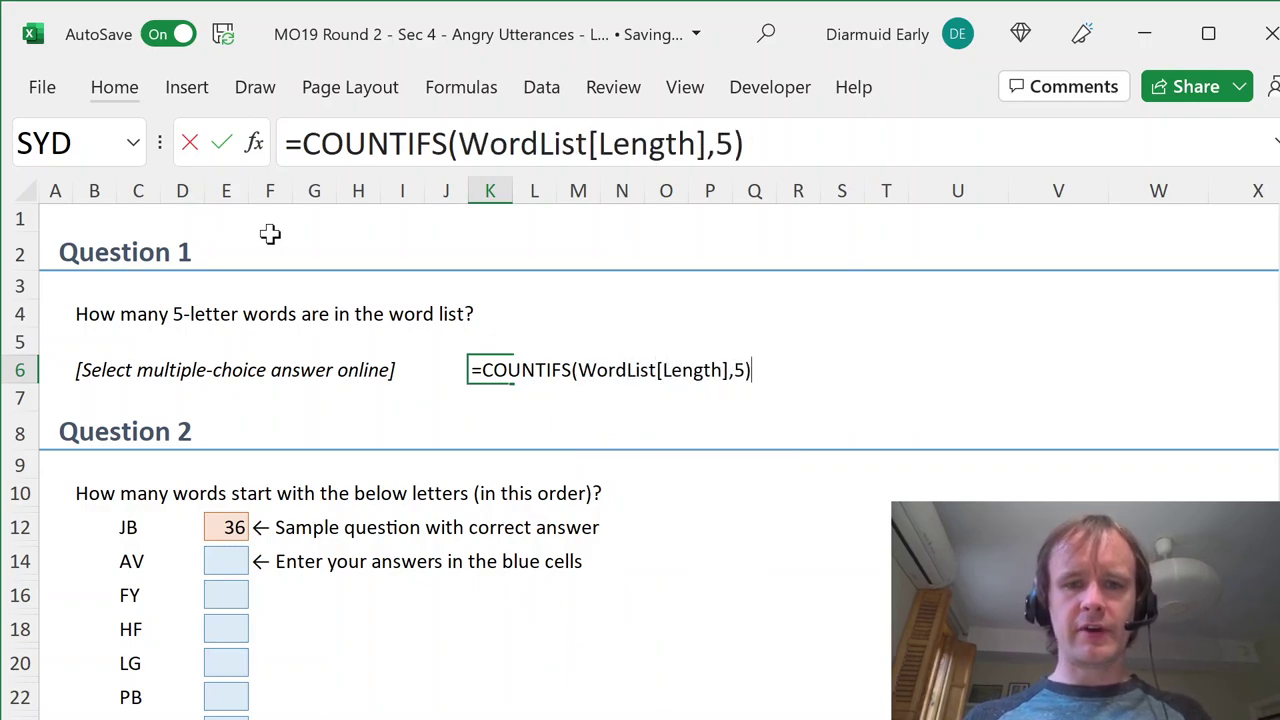
key("Return")
key("Up")
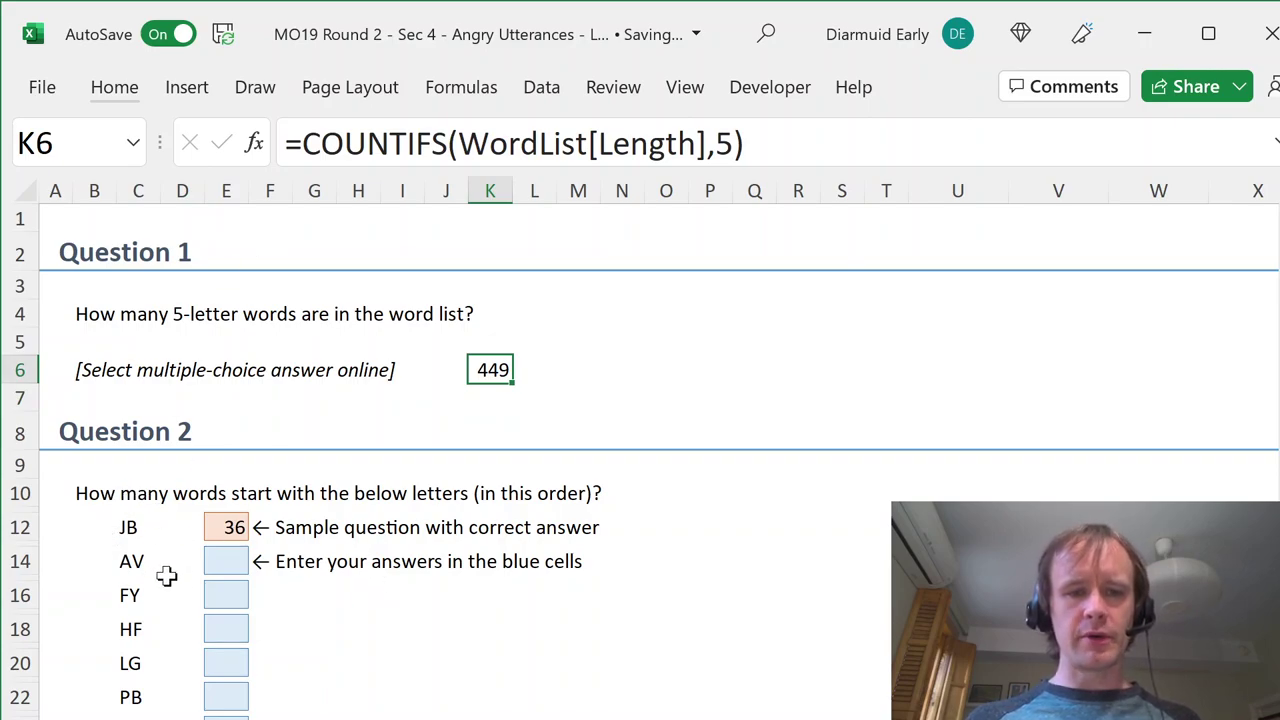
left_click(130, 560)
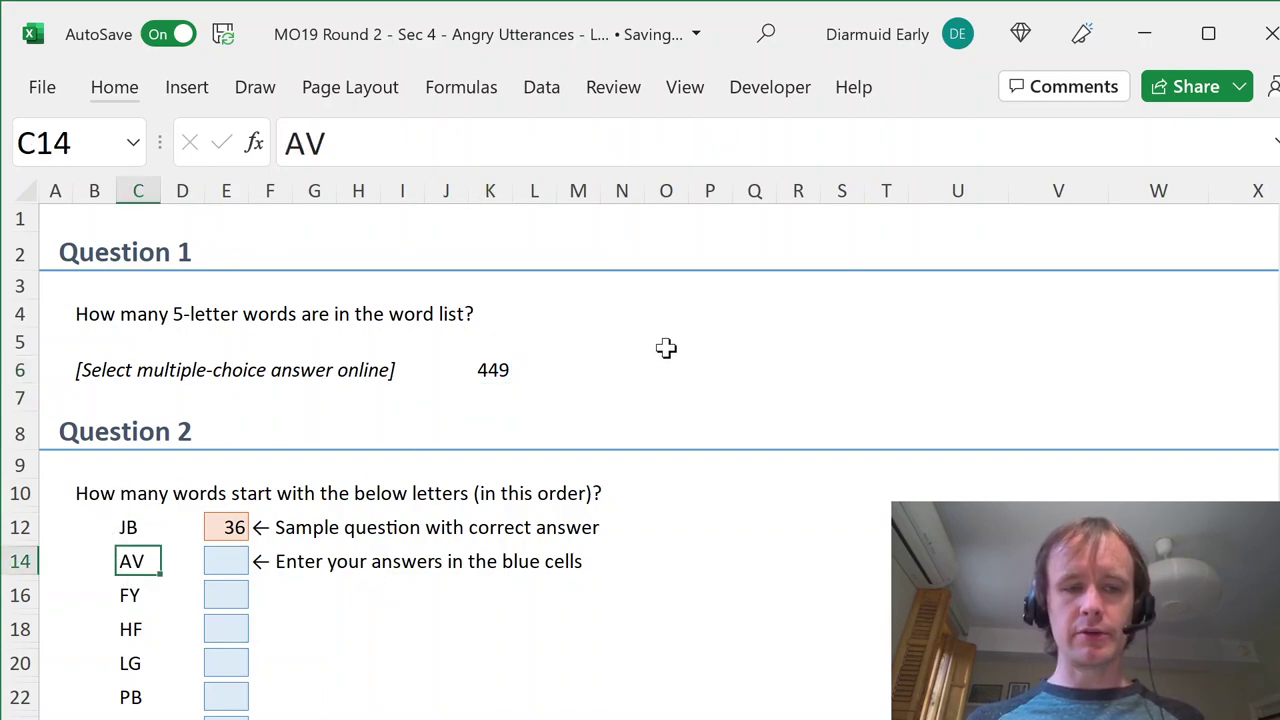
- Filter the Word column to words beginning with AV and select them to count
key("ctrl+Page_Up")
key("Left")
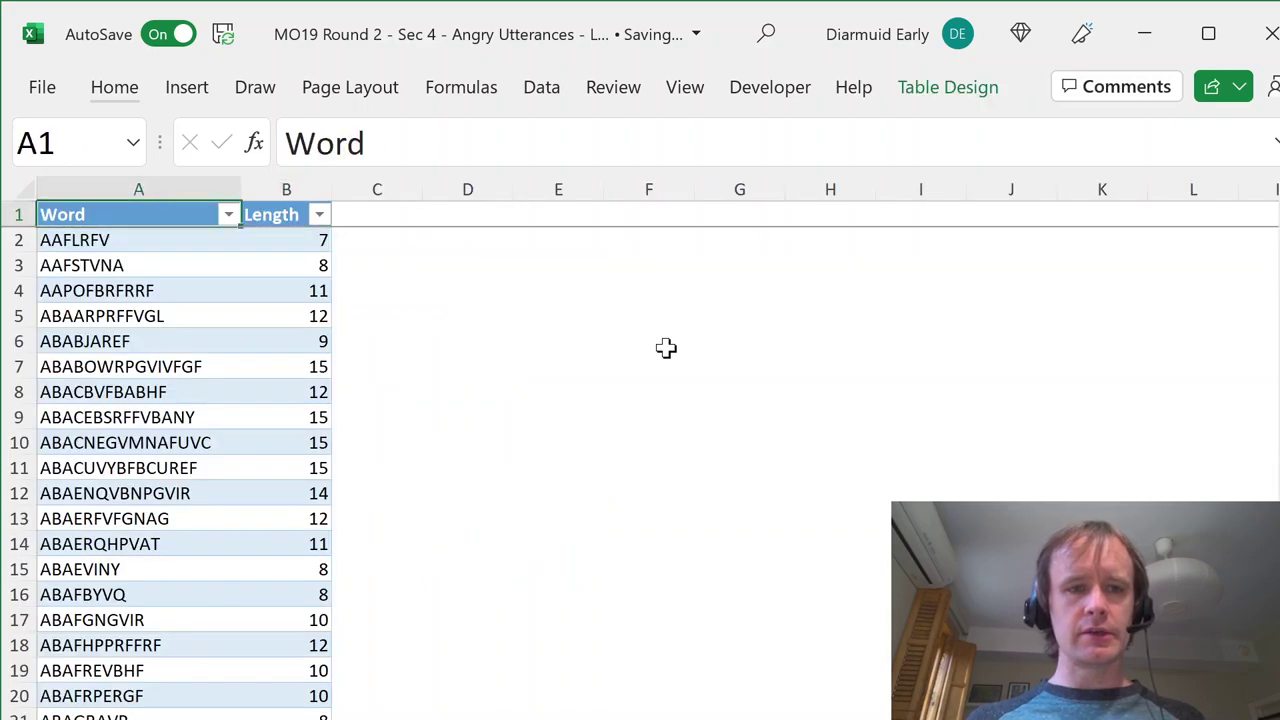
key("alt+Down")
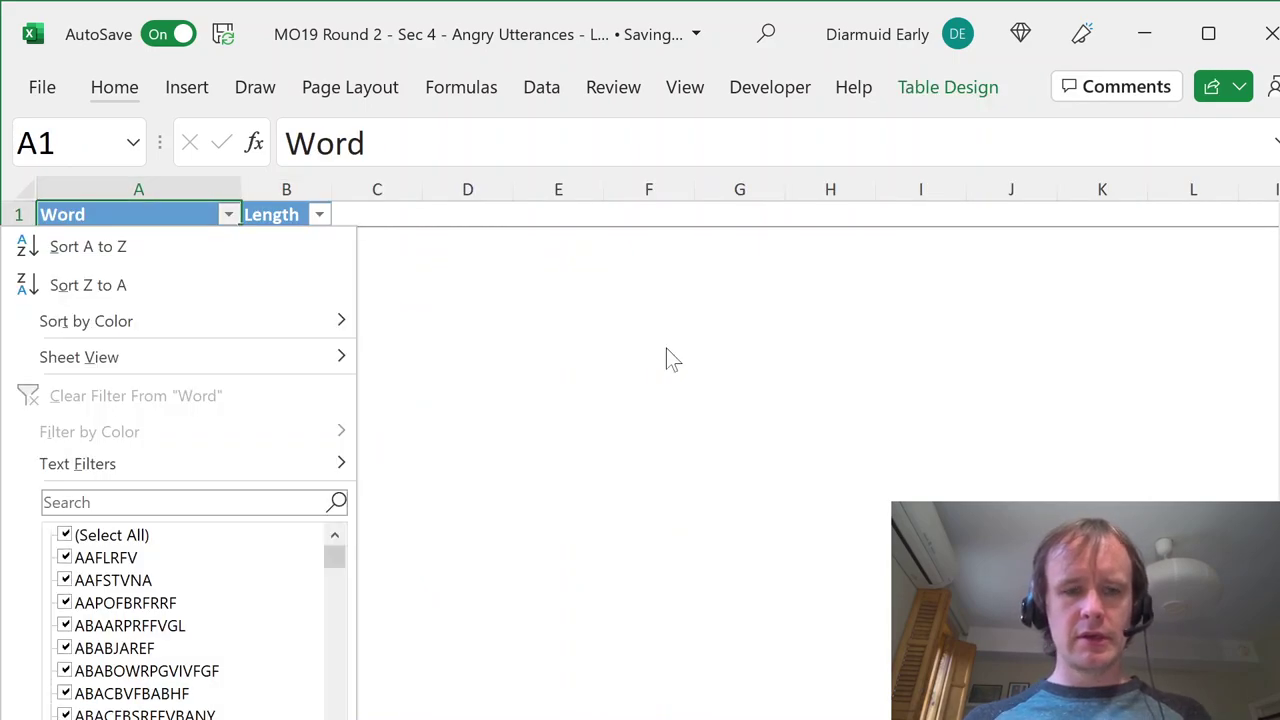
key("f")
key("i")
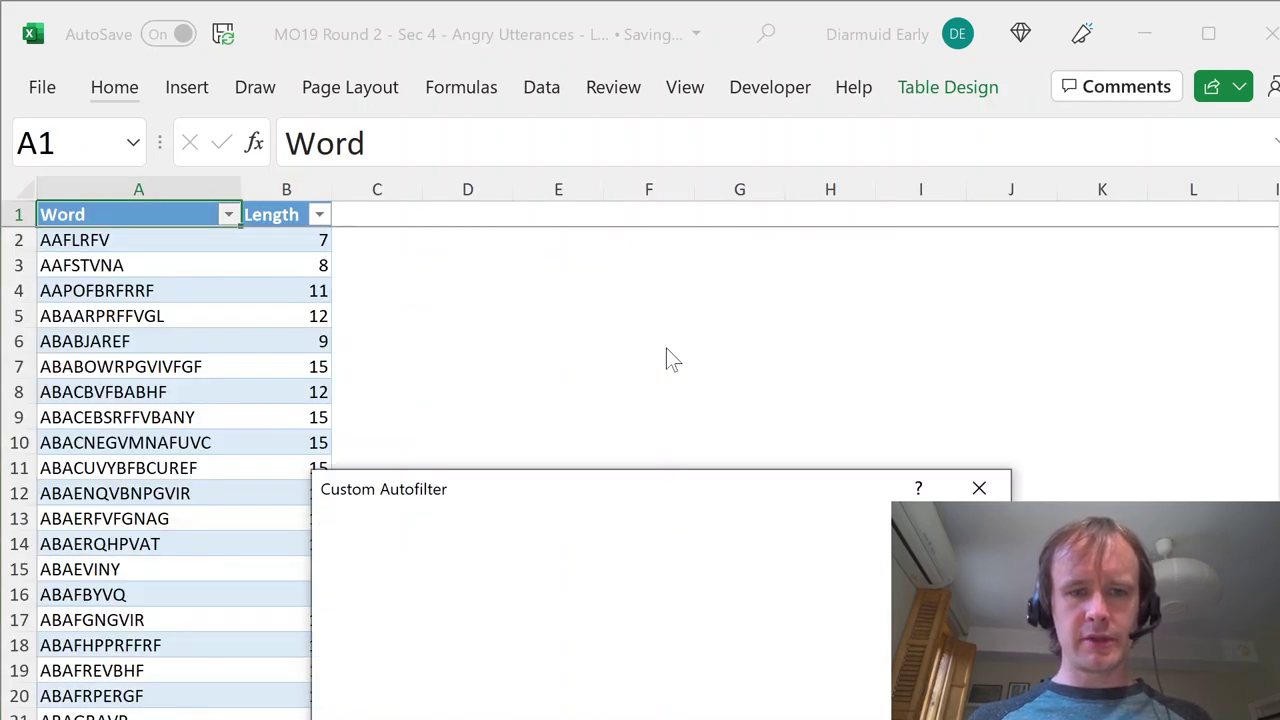
left_click_drag(517, 490, 398, 307)
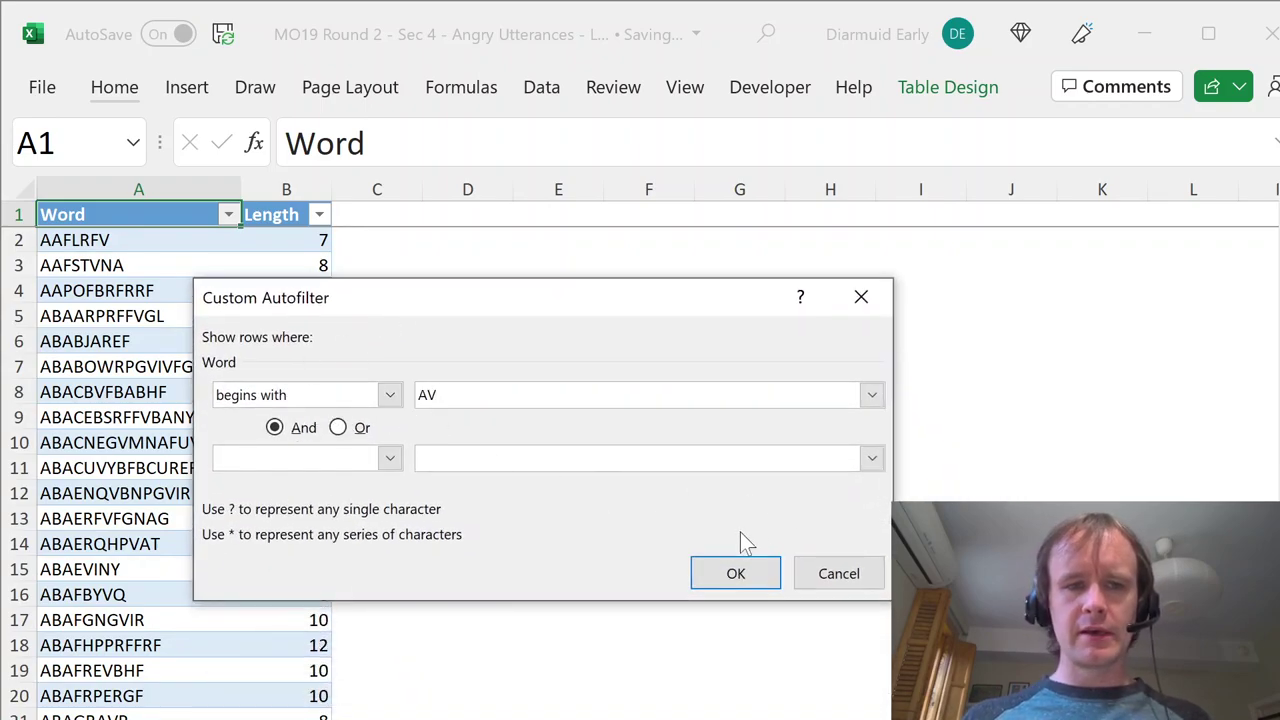
left_click(746, 576)
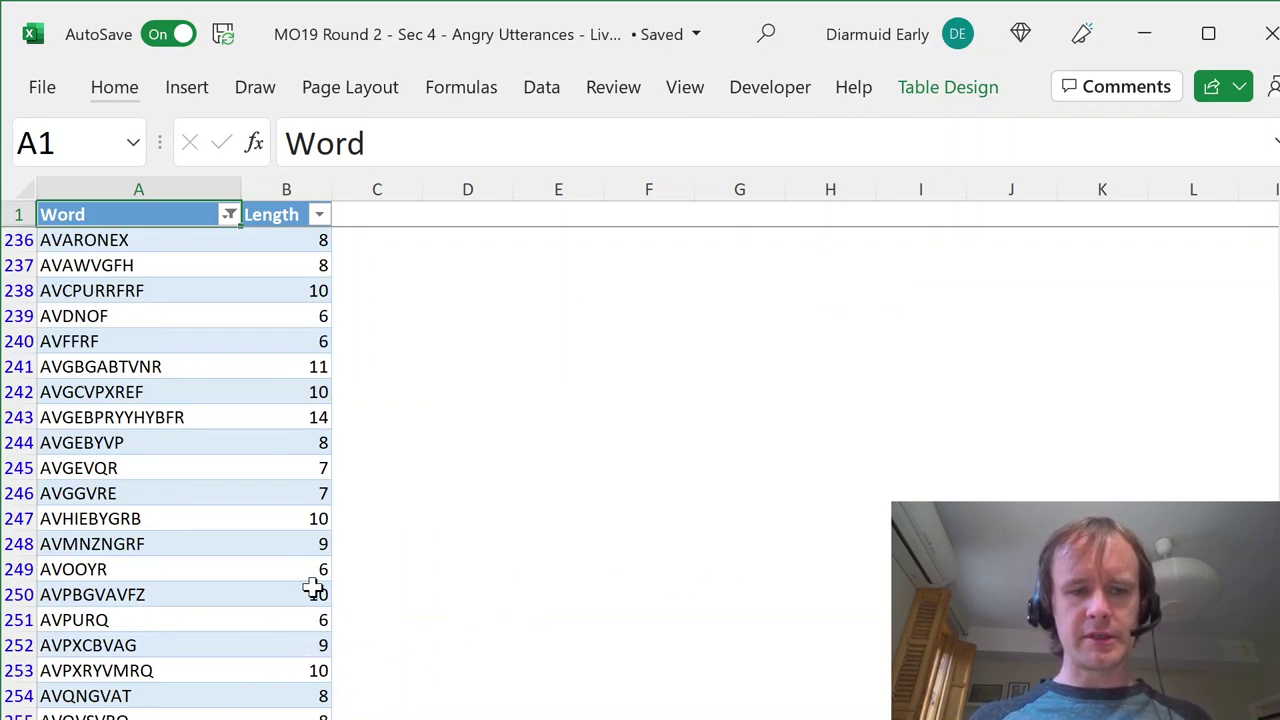
key("Down")
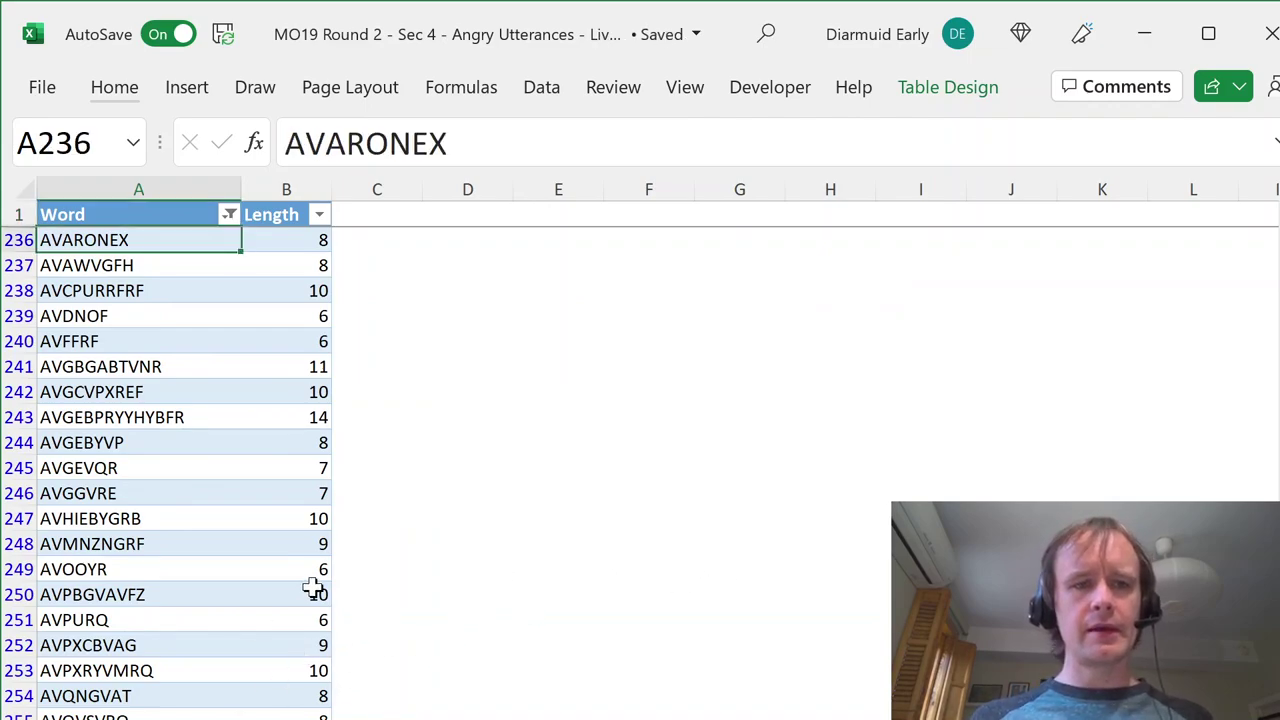
key("ctrl+shift+Down")
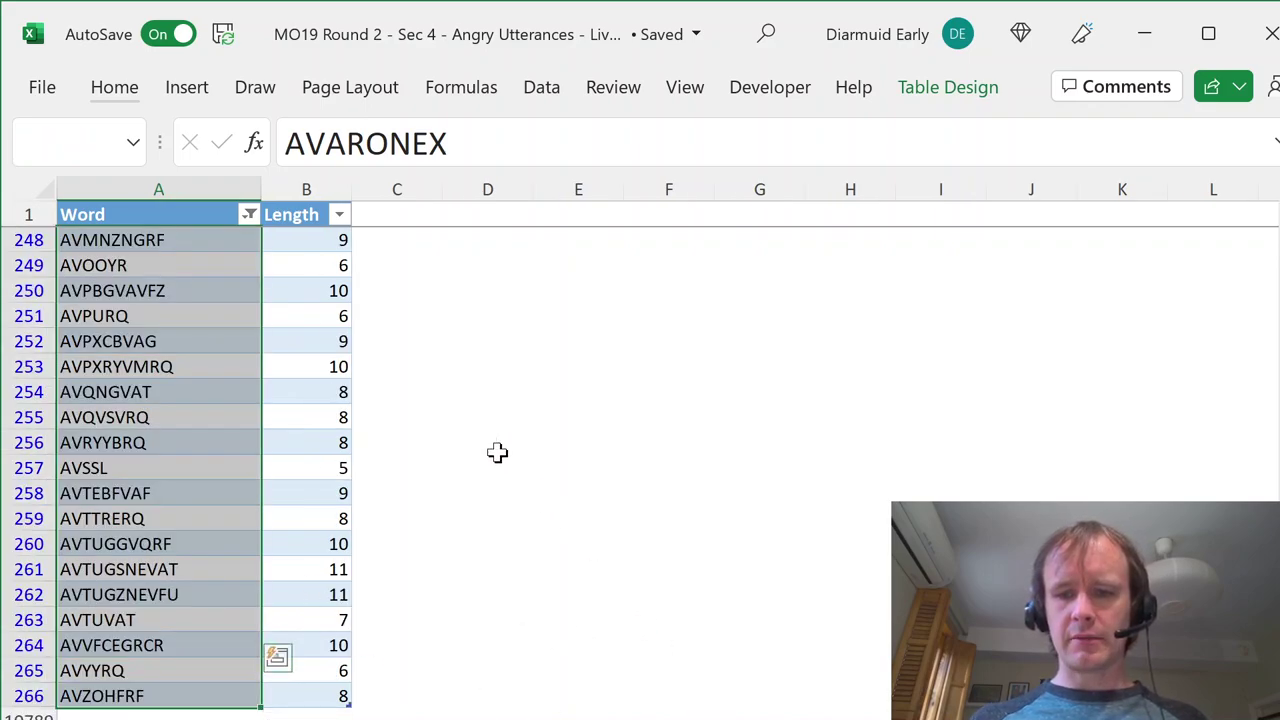
key("ctrl+Home")
key("Down")
key("ctrl+Home")
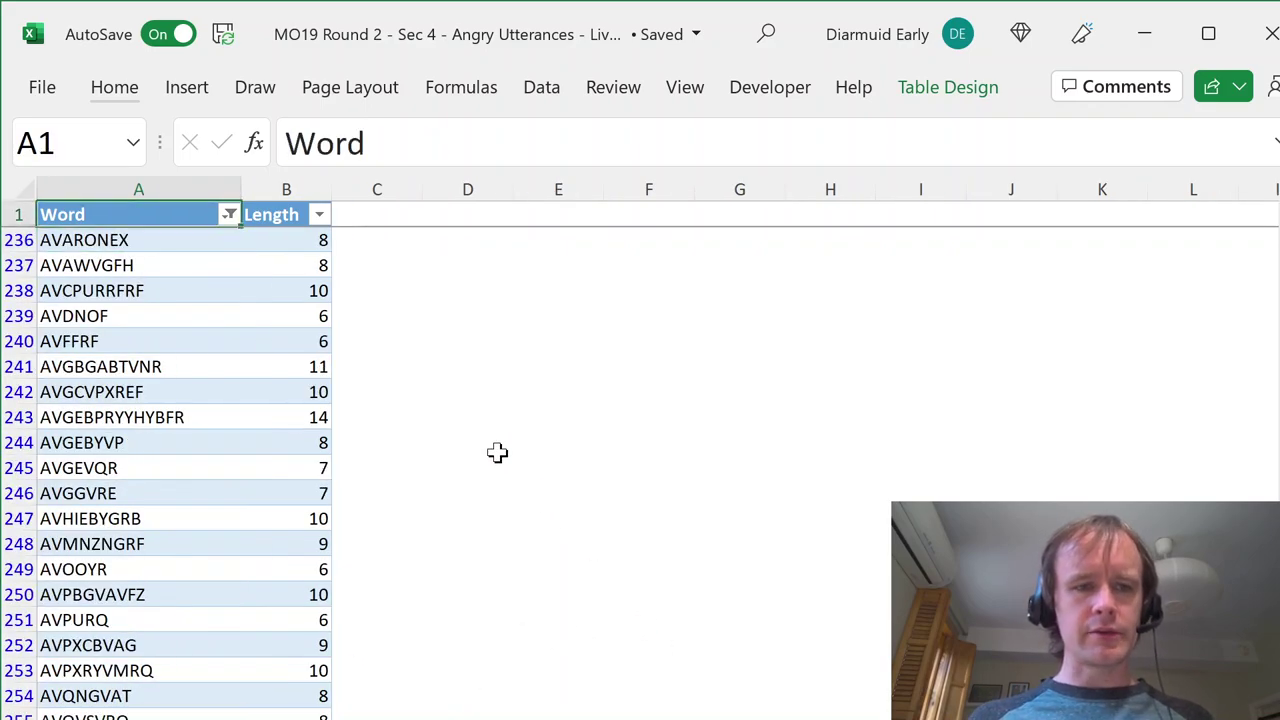
key("ctrl+Page_Up")
- Filter the Word column to words beginning with JB and select the 36 results
left_click(134, 528)
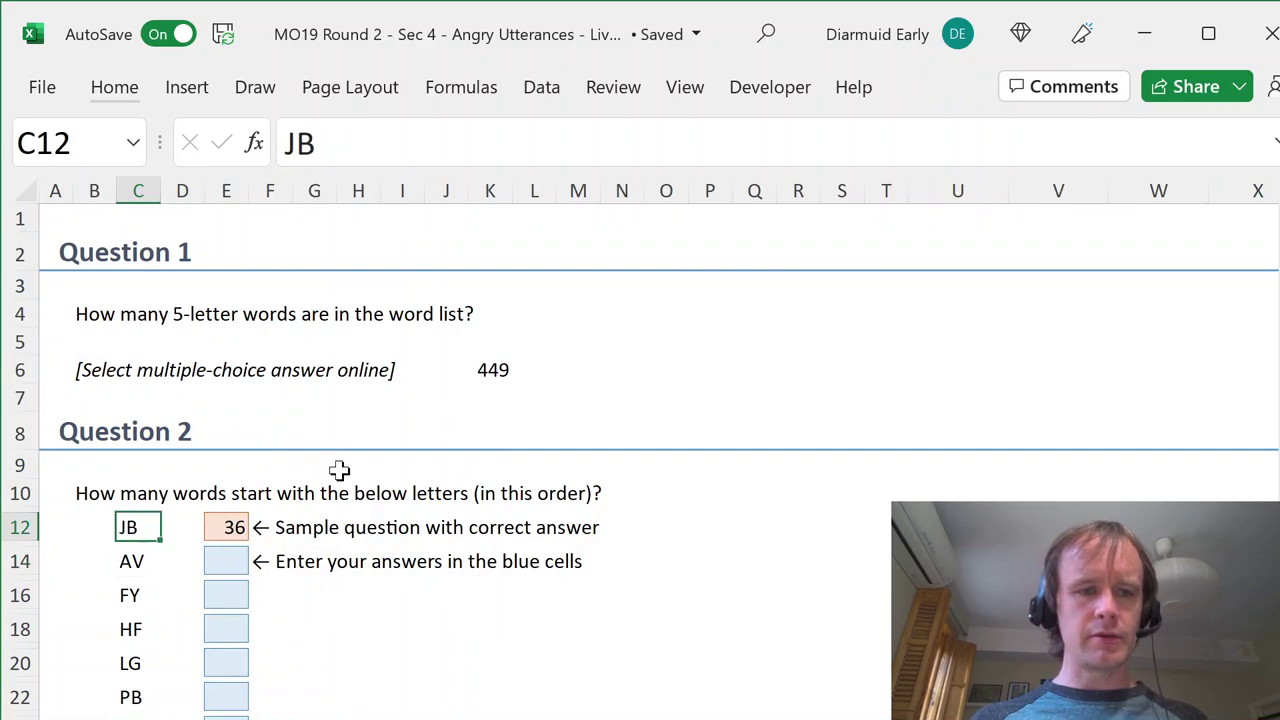
key("ctrl+Page_Down")
key("alt+Down")
key("Escape")
type("JB")
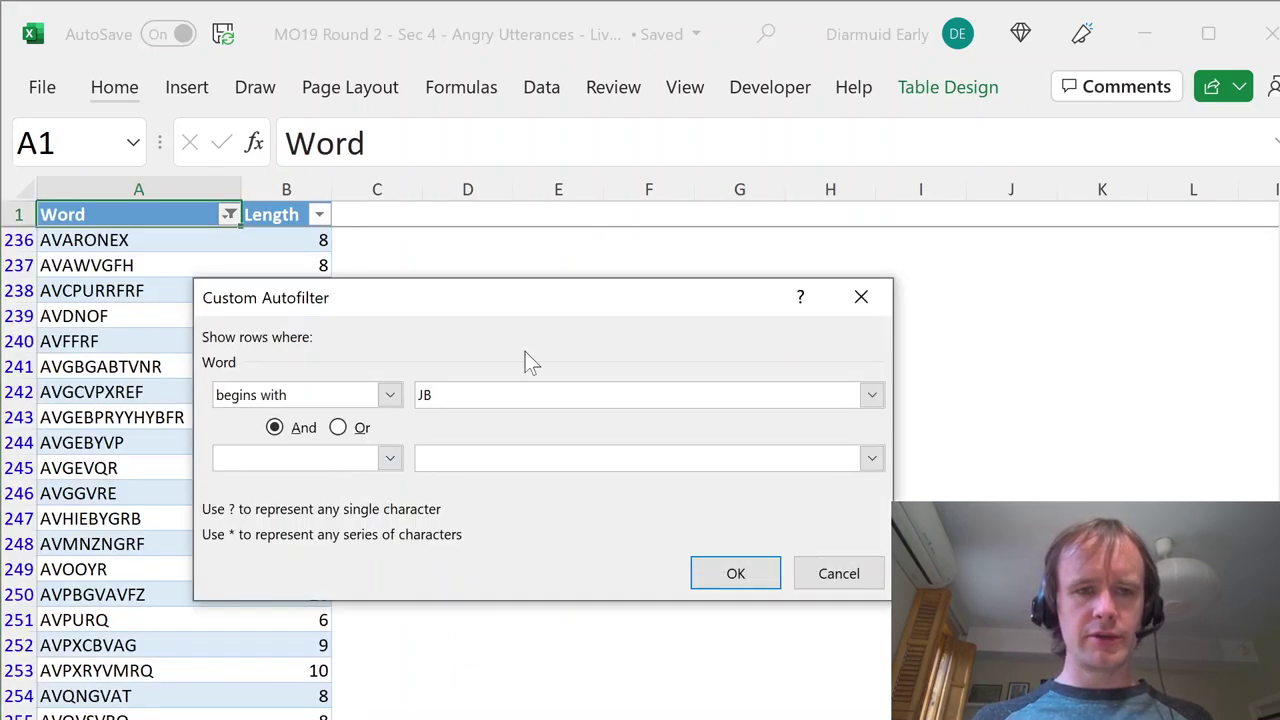
key("Return")
key("Down")
key("ctrl+shift+Down")
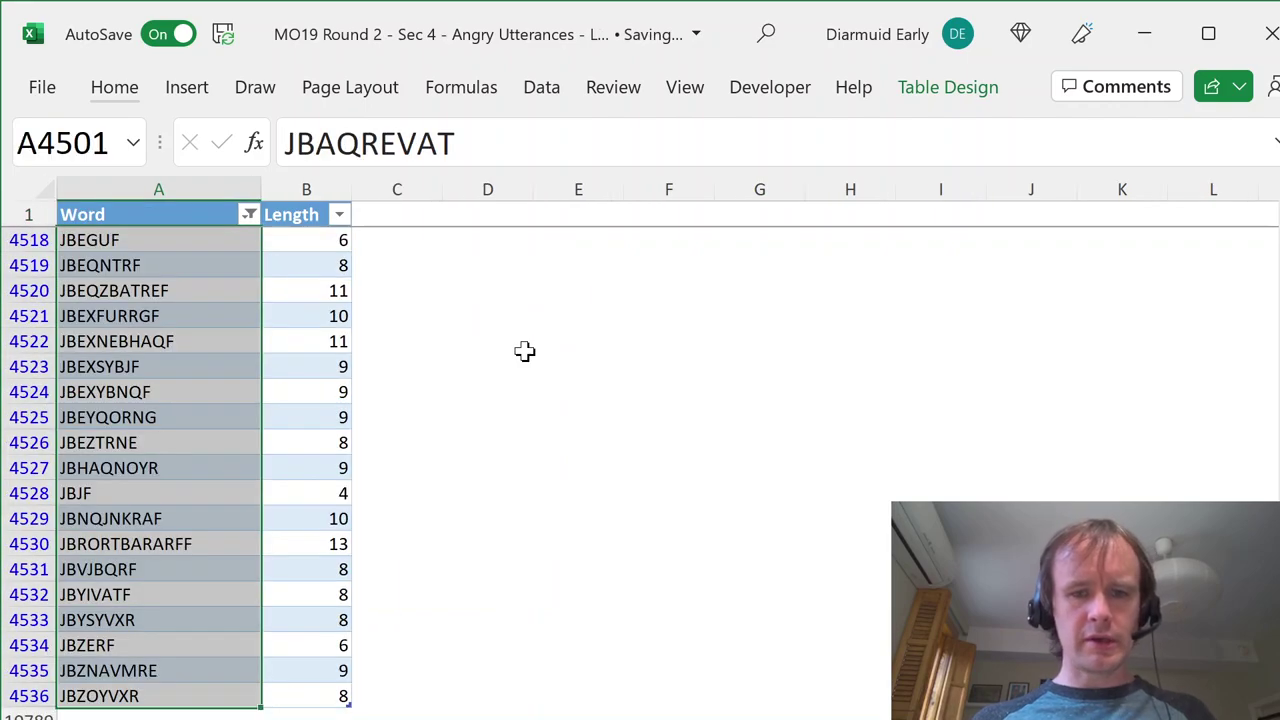
key("ctrl+Up")
- Clear the Word filter and go back to the Questions sheet
key("alt+a")
key("c")
key("Down")
key("ctrl+Page_Up")
scroll(274, 612, "down", 6)
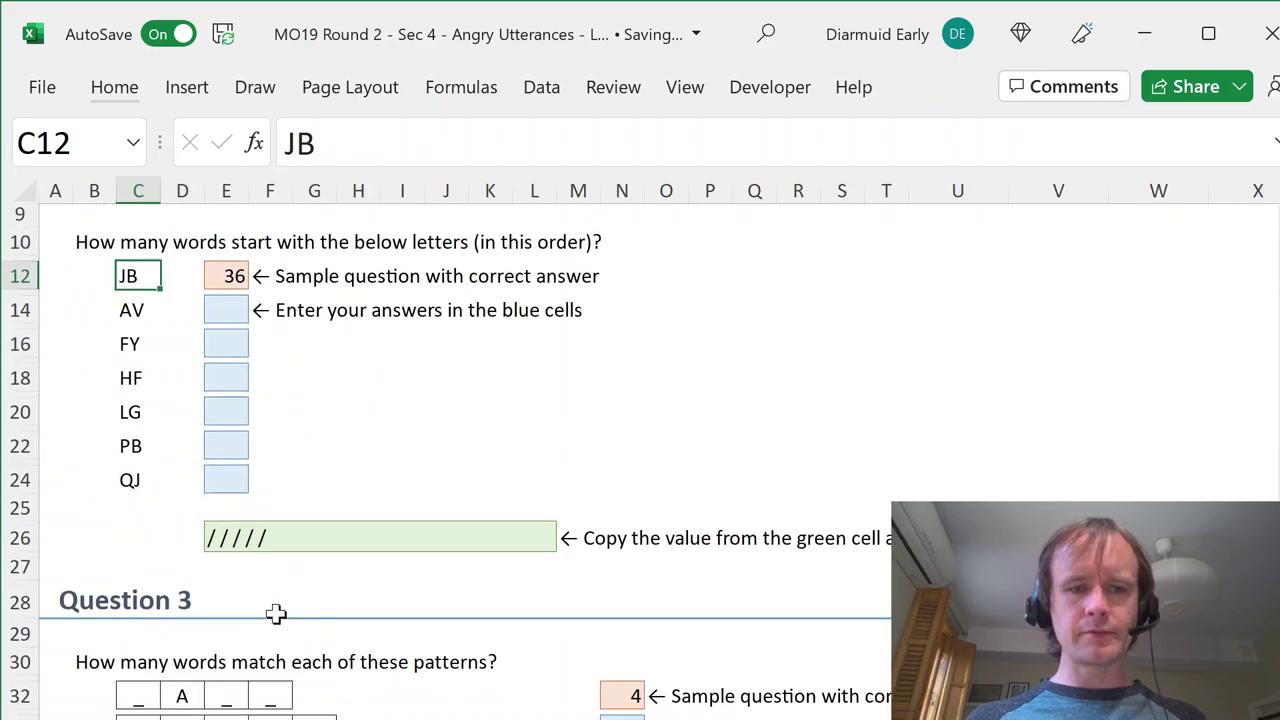
- Select the last Question 3 pattern in row 44 to count its letters
scroll(297, 551, "down", 3)
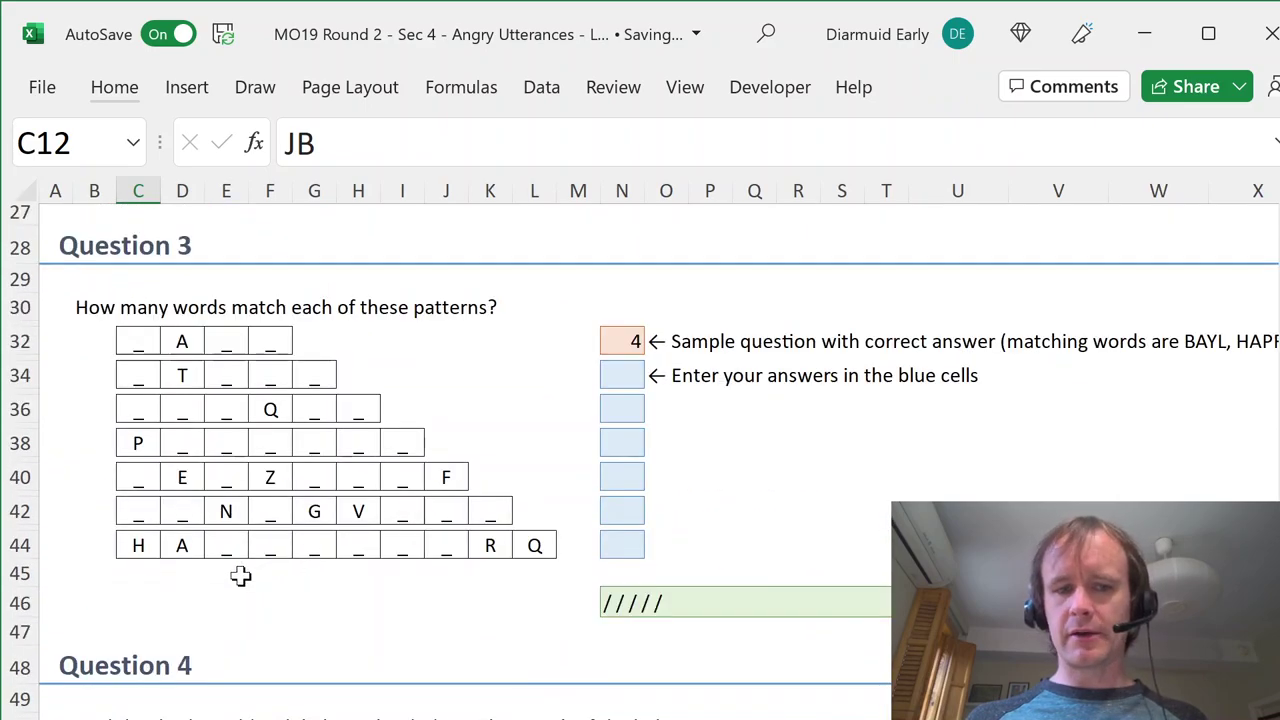
left_click(137, 552)
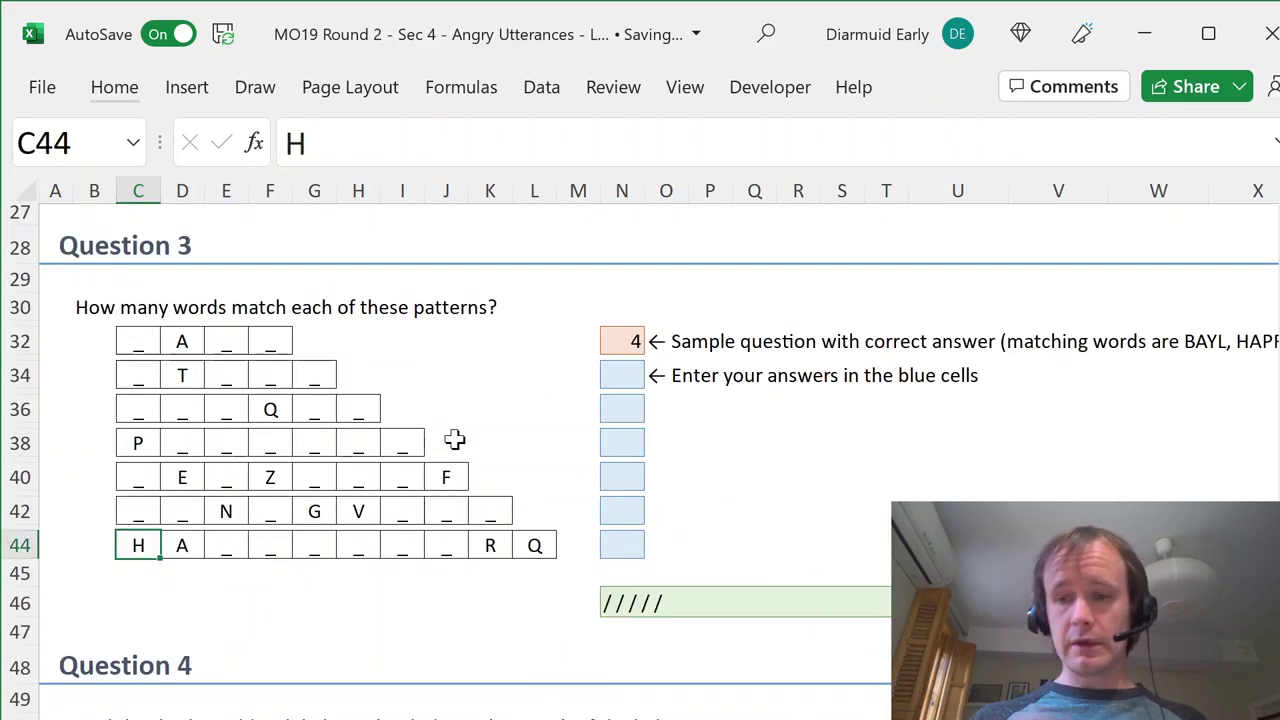
key("ctrl+shift+Right")
key("ctrl+shift+Left")
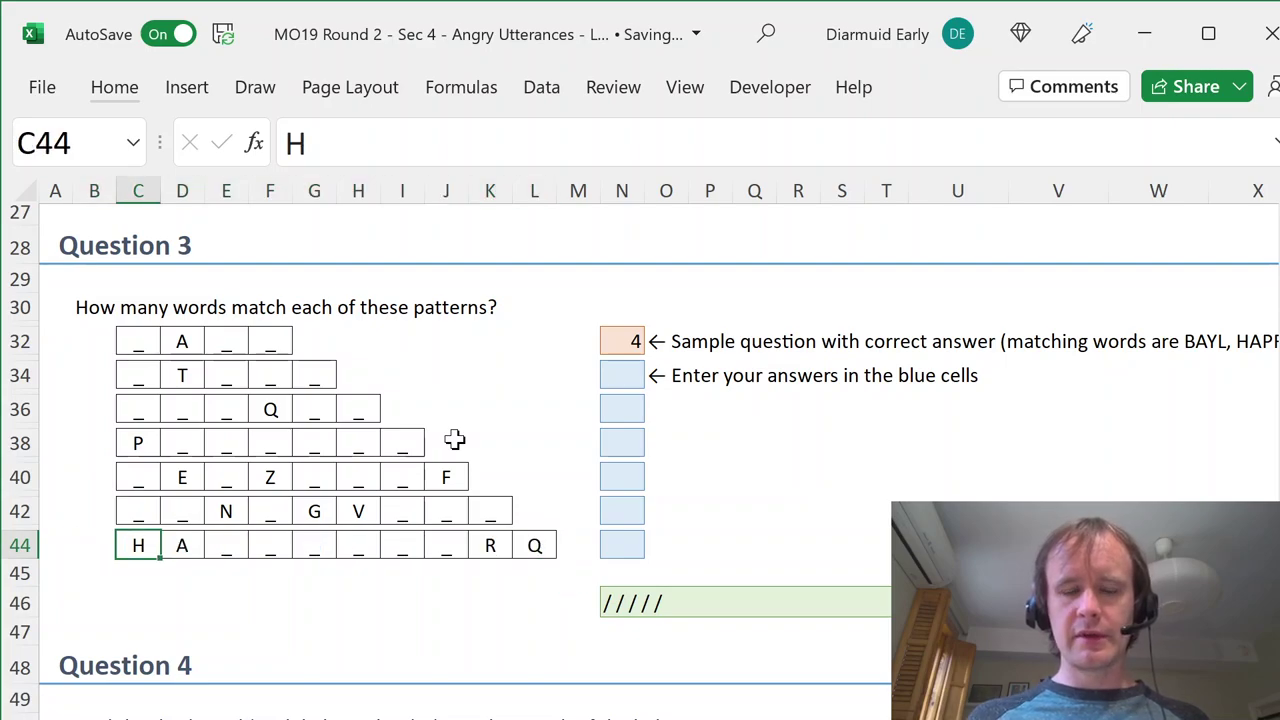
key("ctrl+Page_Down")
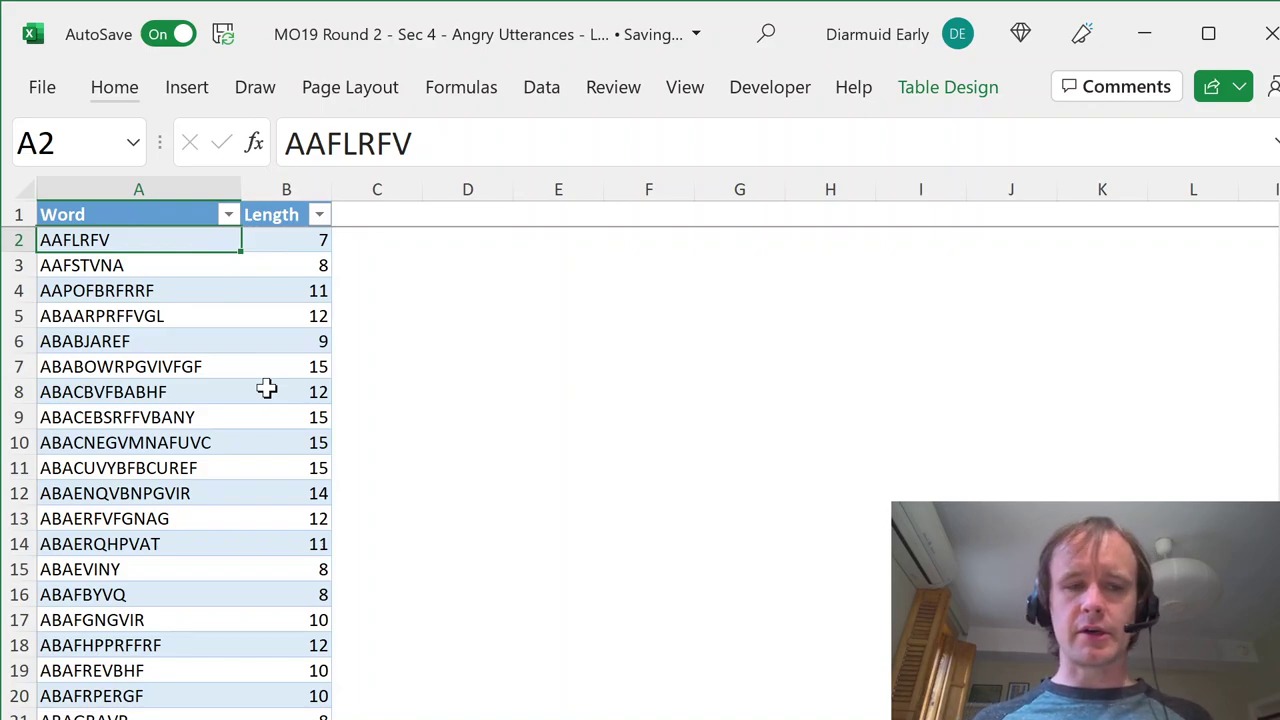
key("ctrl+Page_Up")
key("ctrl+shift+Right")
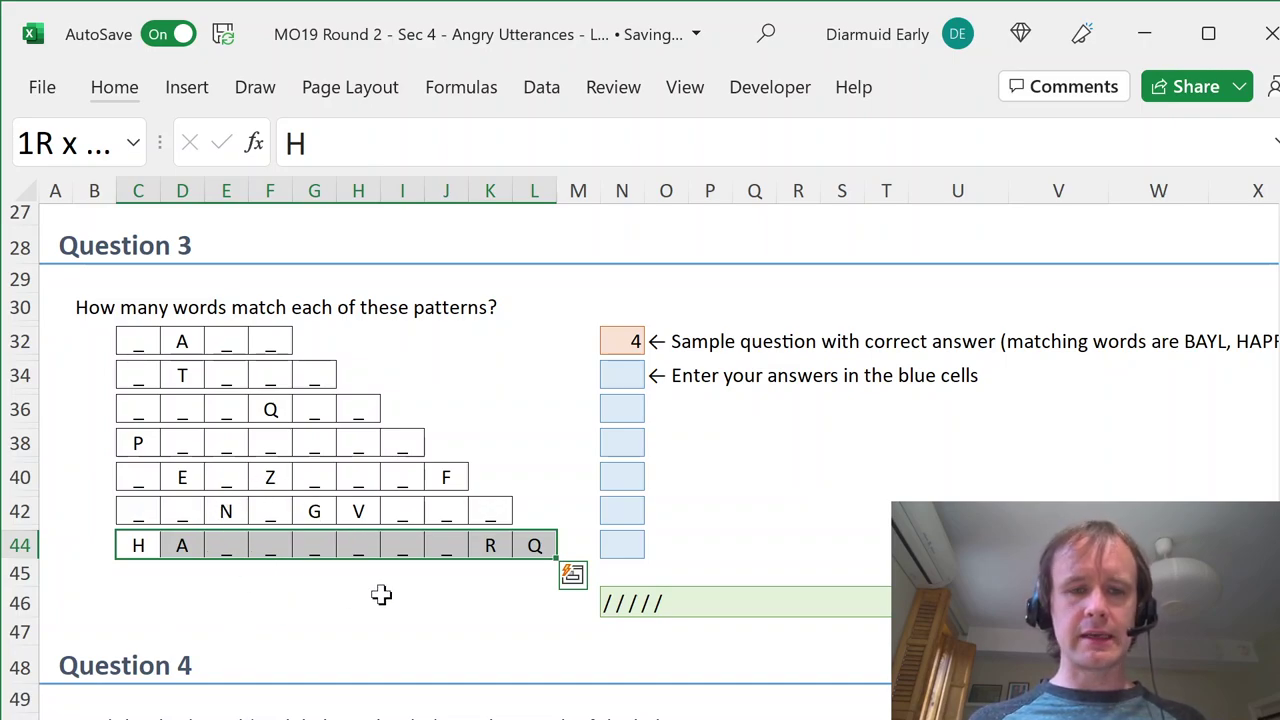
key("ctrl+shift+Left")
key("ctrl+Page_Down")
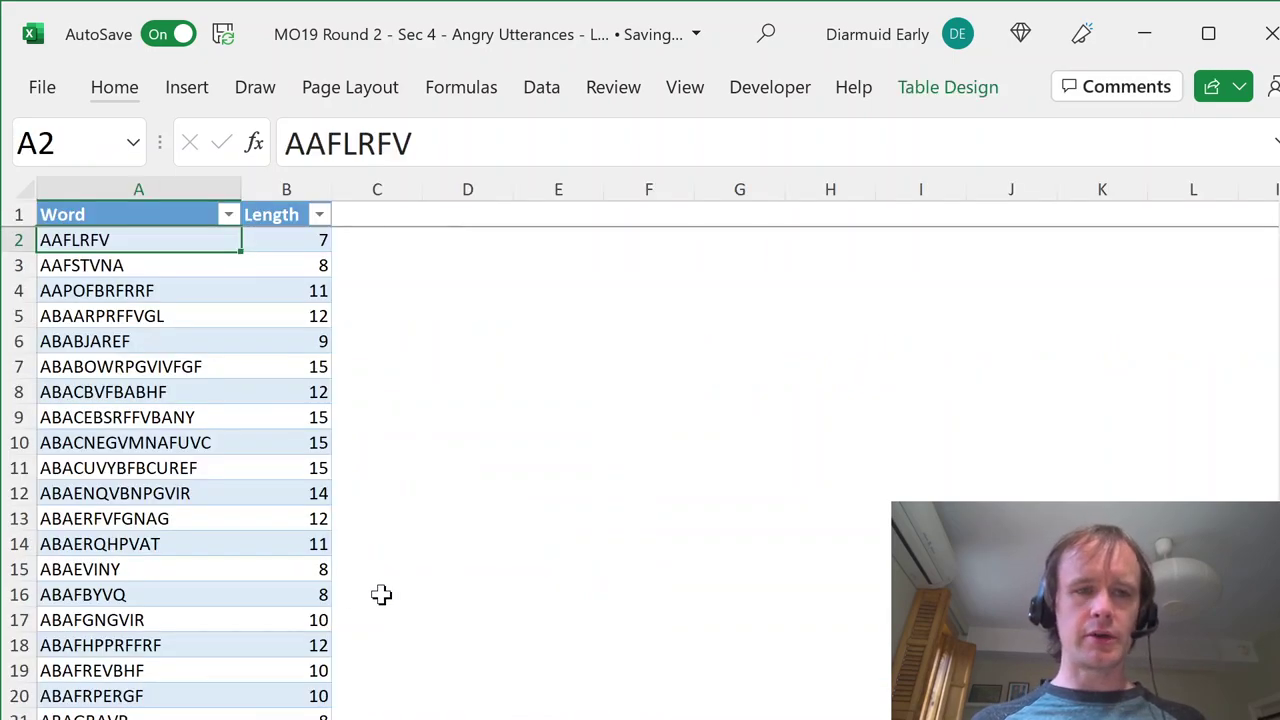
- Filter the word list's Length column to show only 10-letter words
key("Up")
key("Right")
key("alt+Down")
key("Down")
key("Down")
key("Tab")
key("Tab")
key("space")
key("Return")
key("Left")
key("alt+Down")
key("Down")
key("Down")
key("Tab")
- Apply a custom Word filter: begins with 'ha' and ends with 'va'
key("f")
key("i")
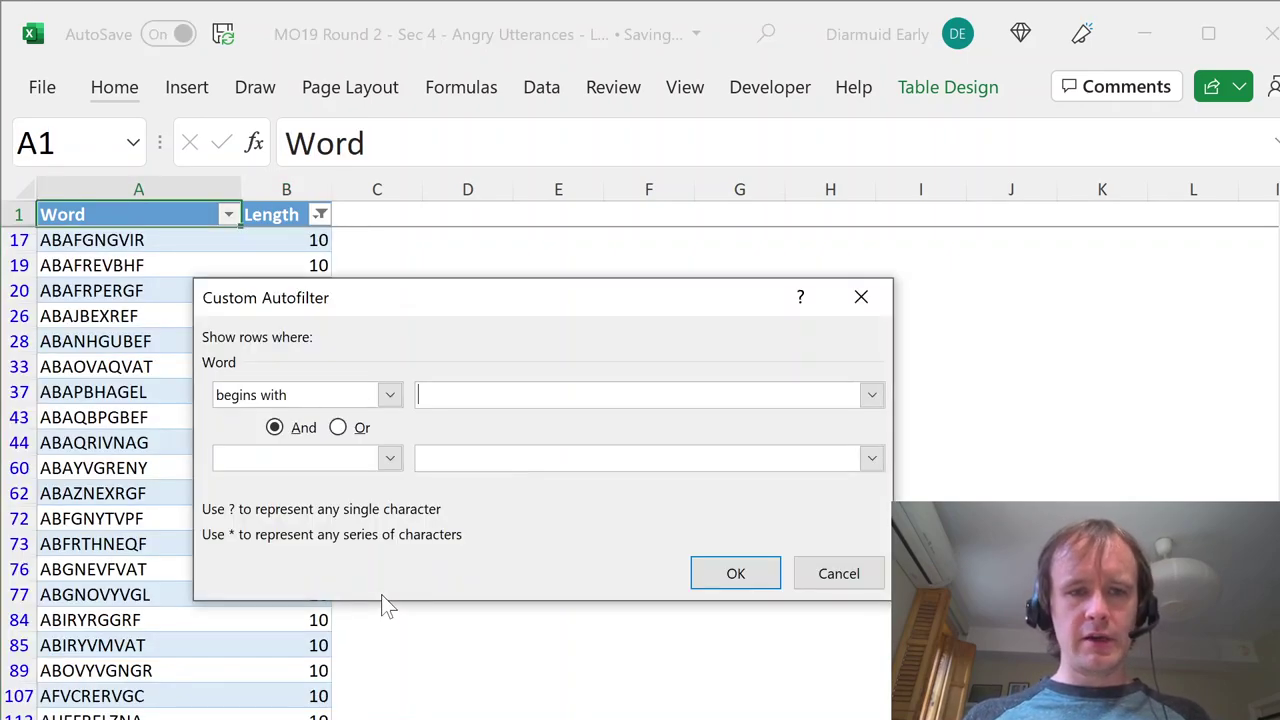
type("ha")
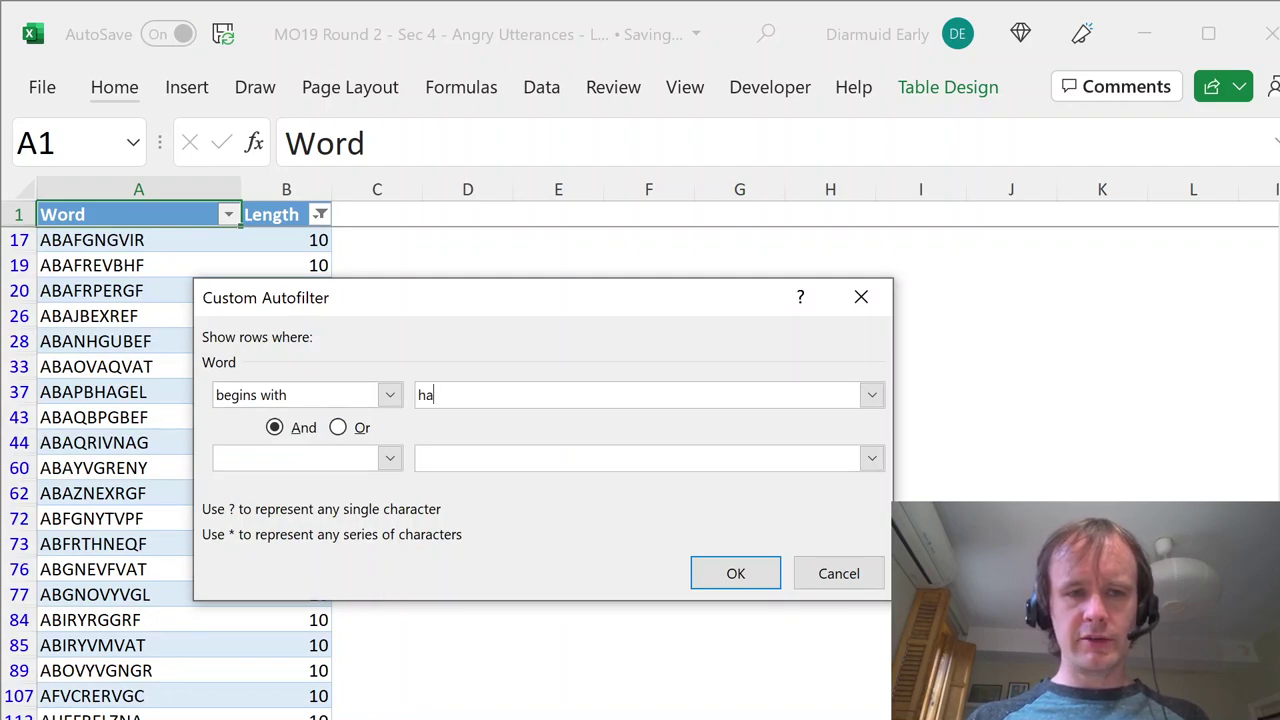
key("Tab")
key("Tab")
key("alt+Down")
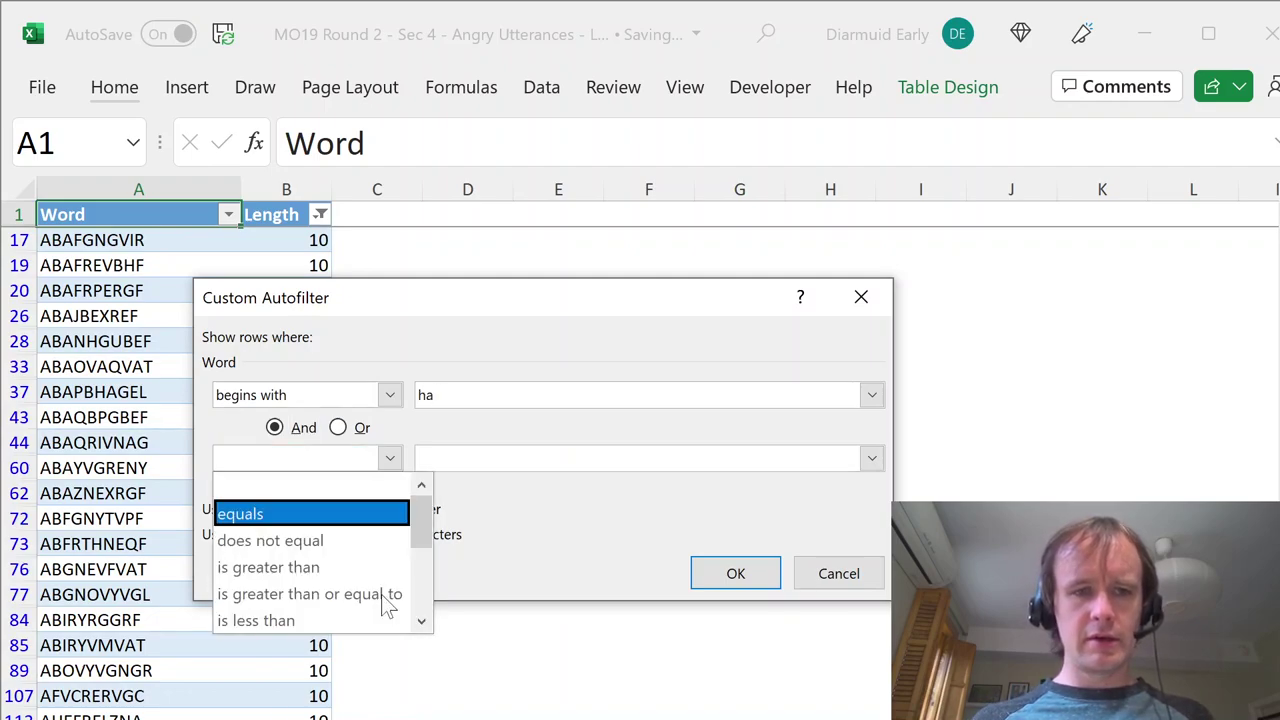
key("Down")
key("Down")
key("Down")
key("Down")
key("Down")
key("Down")
key("Down")
key("Down")
key("Down")
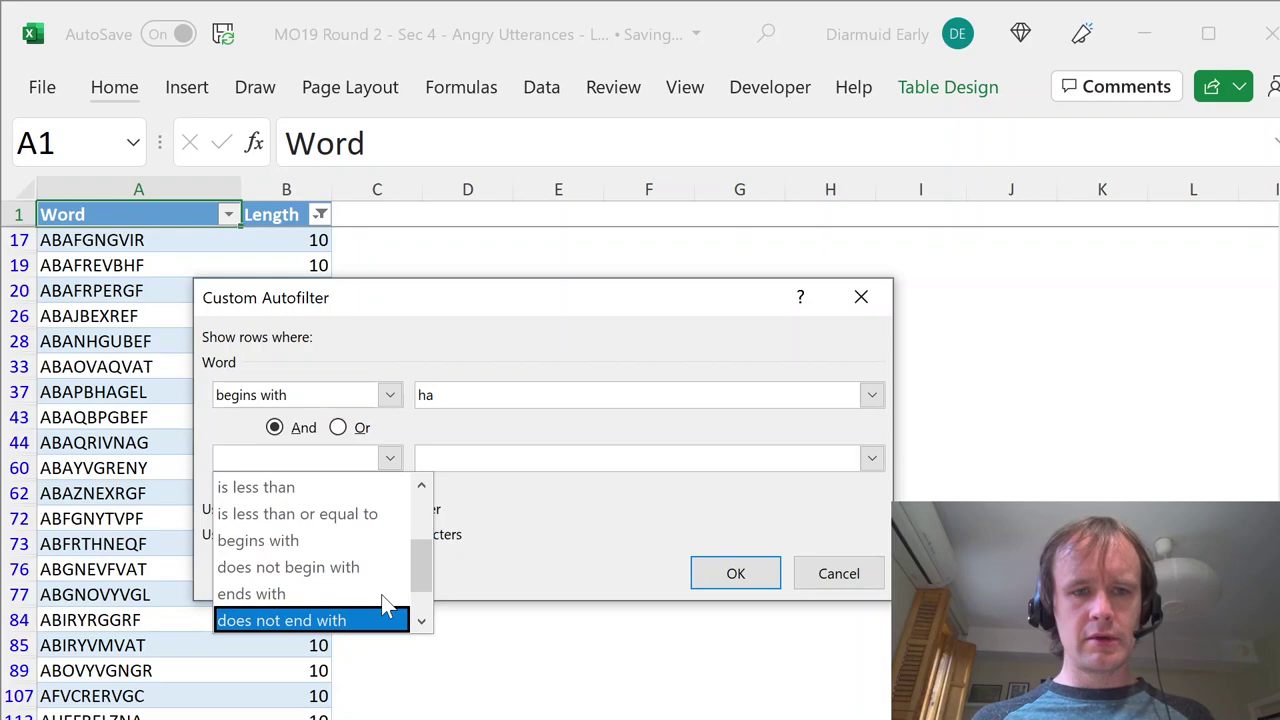
key("Up")
key("Return")
key("Tab")
type("va")
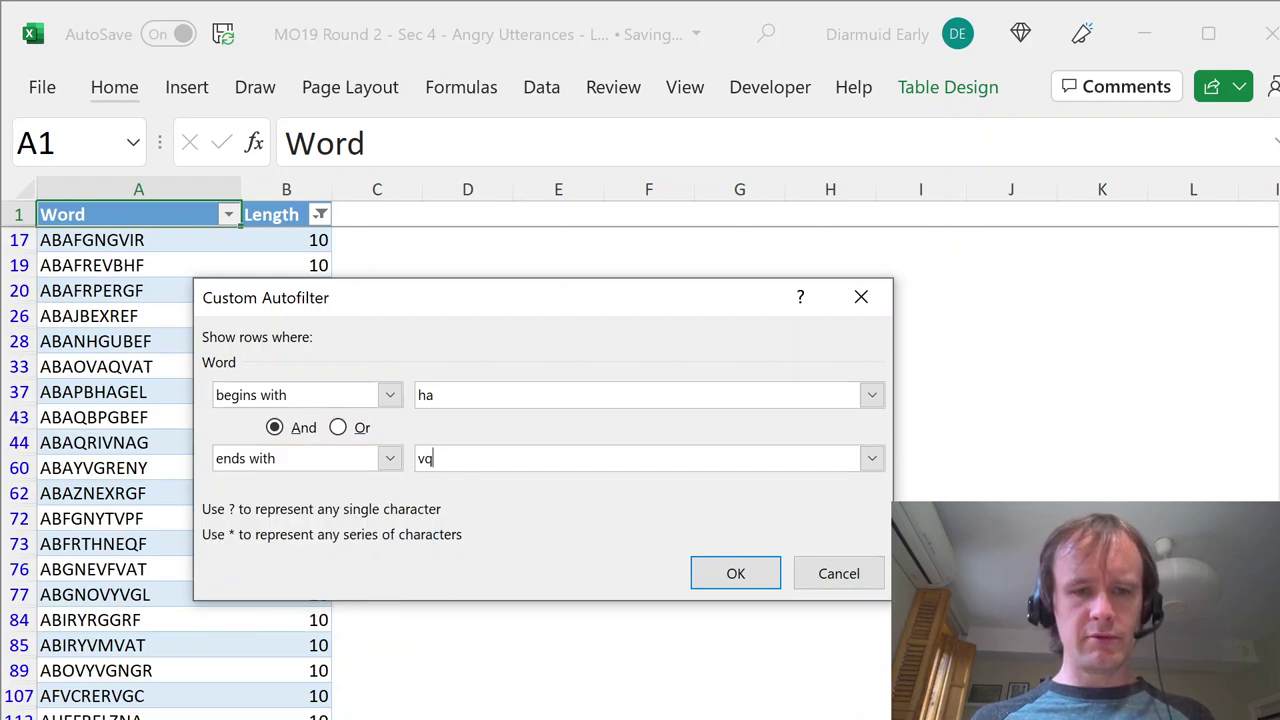
key("Return")
- Correct the ends-with value to 'rq', listing 12 matching 10-letter words
key("ctrl+Page_Up")
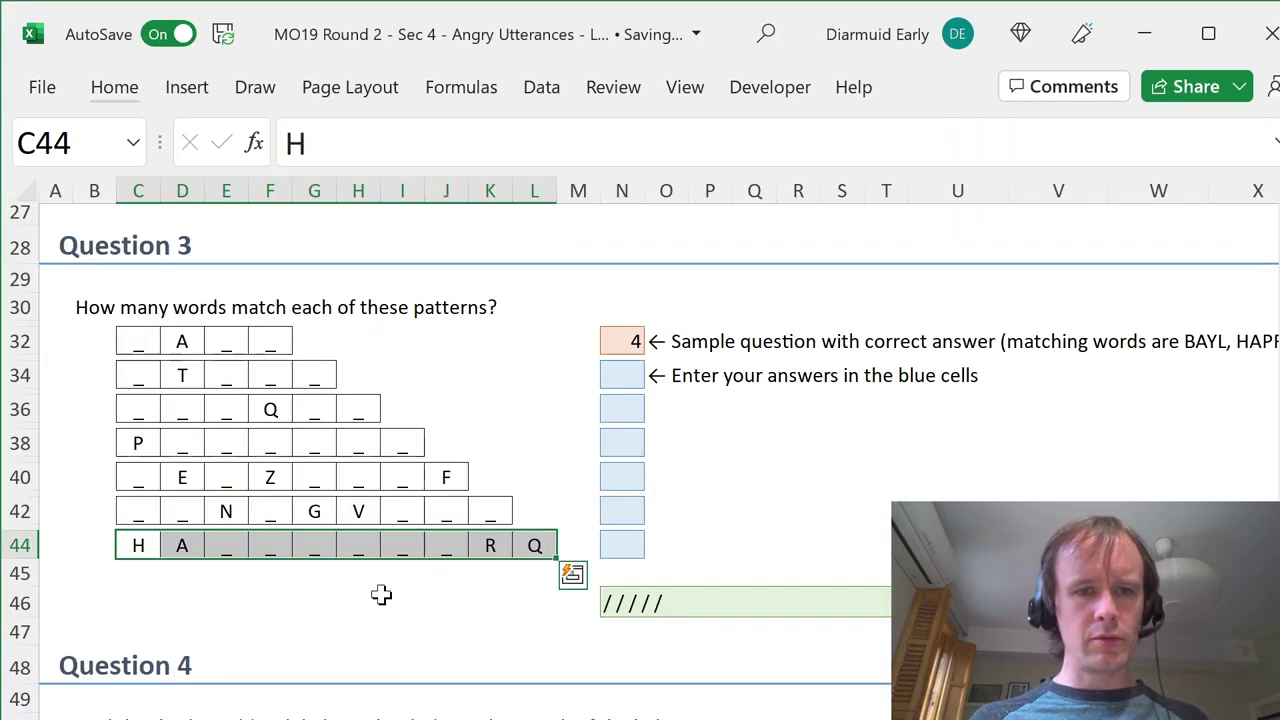
key("ctrl+Page_Down")
key("alt+Down")
key("f")
key("f")
key("Tab")
key("Tab")
key("Tab")
type("rq")
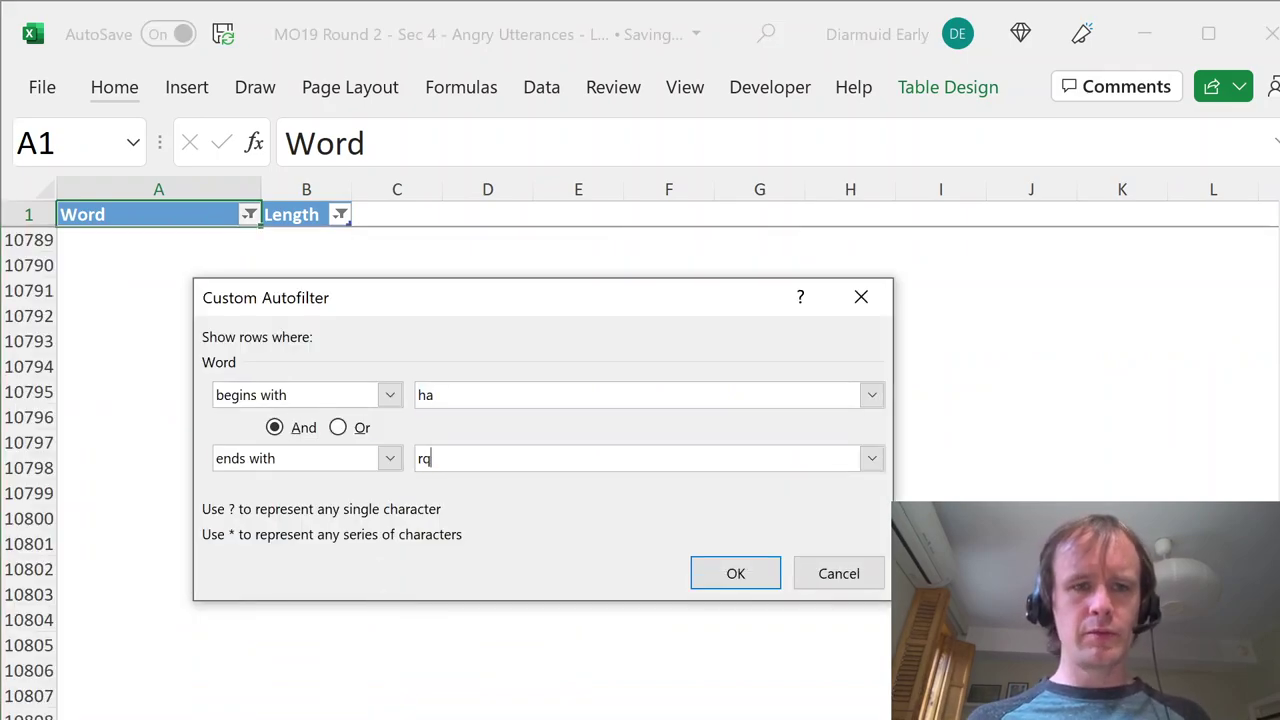
key("Return")
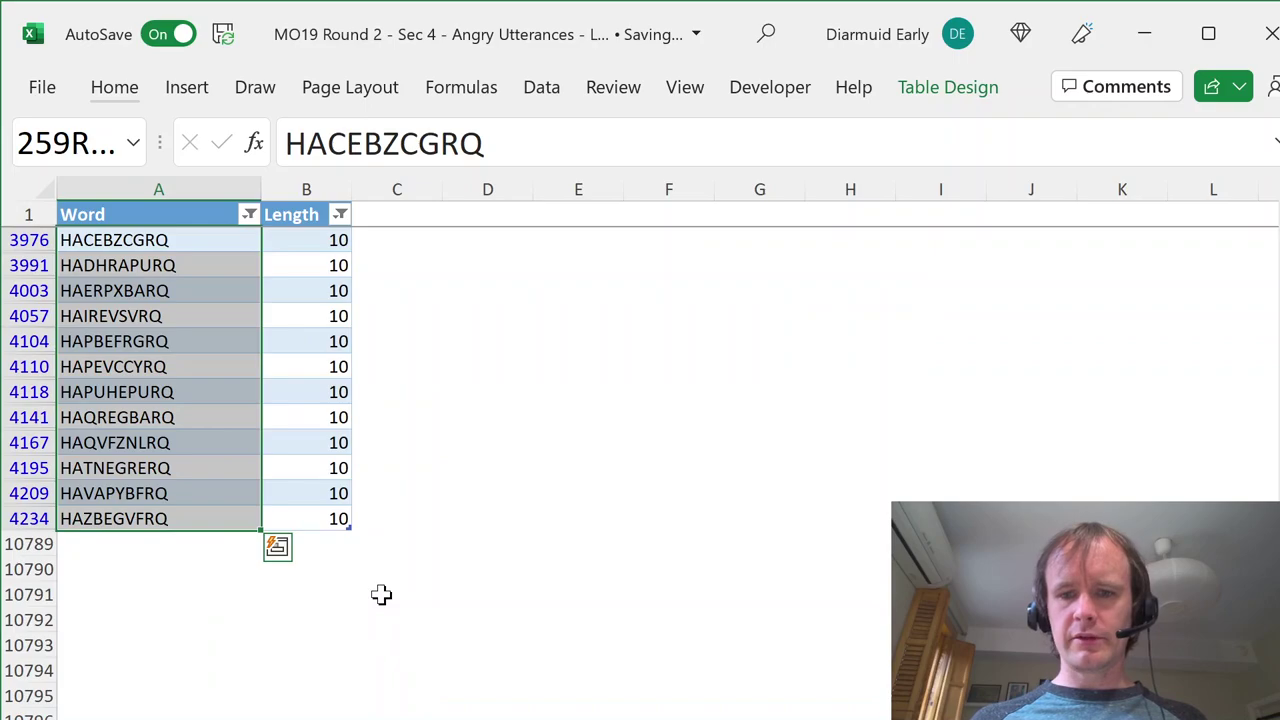
- Clear the word list filter and return to the Question 3 patterns
key("ctrl+Home")
key("alt")
key("a")
key("c")
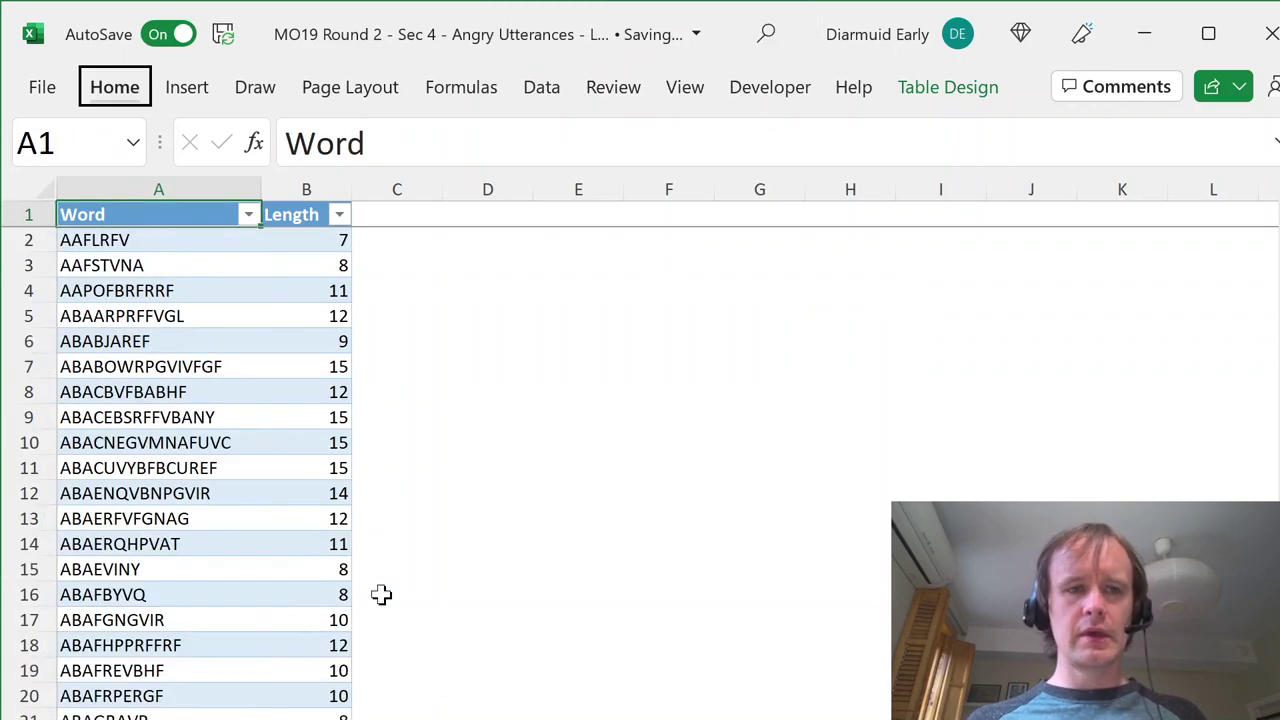
key("Down")
key("ctrl+Page_Up")
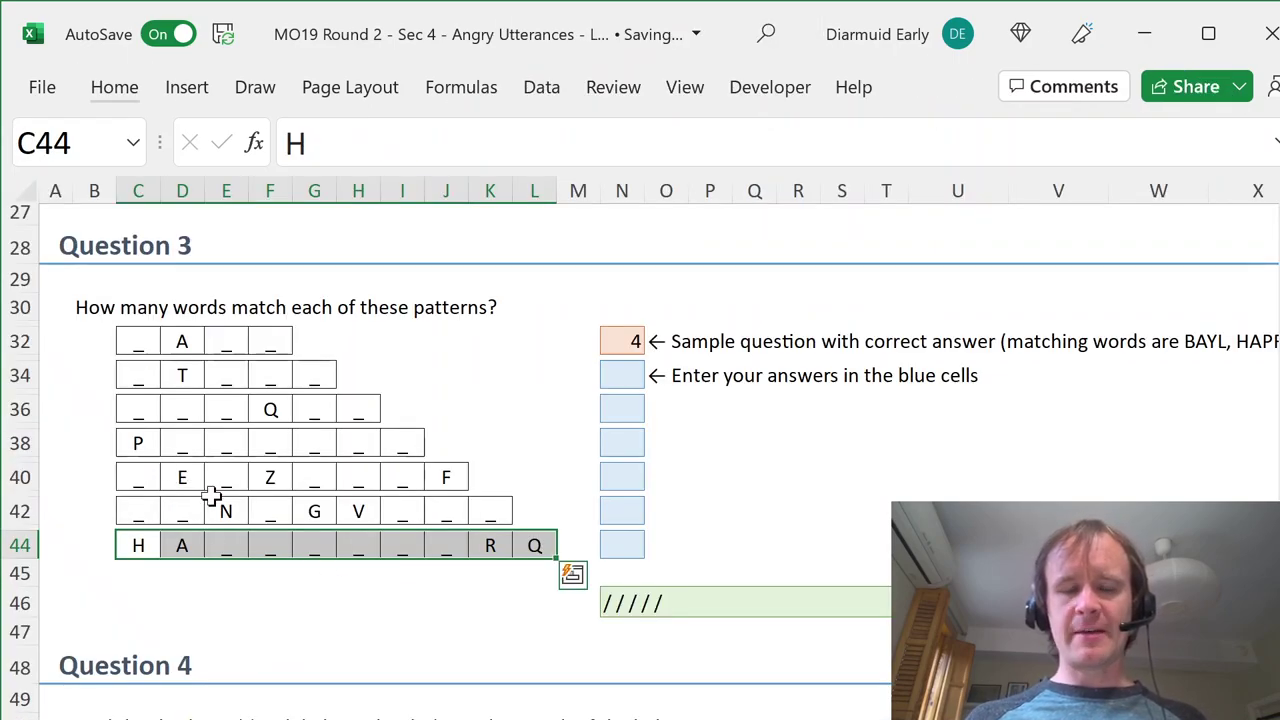
- Review the Question 3 pattern cells, starting with the first pattern _ A _ _
key("Escape")
left_click(140, 512)
key("Right")
key("Right")
key("Left")
key("Left")
key("Up")
key("Up")
key("Up")
key("Up")
key("Up")
key("Up")
key("Up")
key("Up")
key("Up")
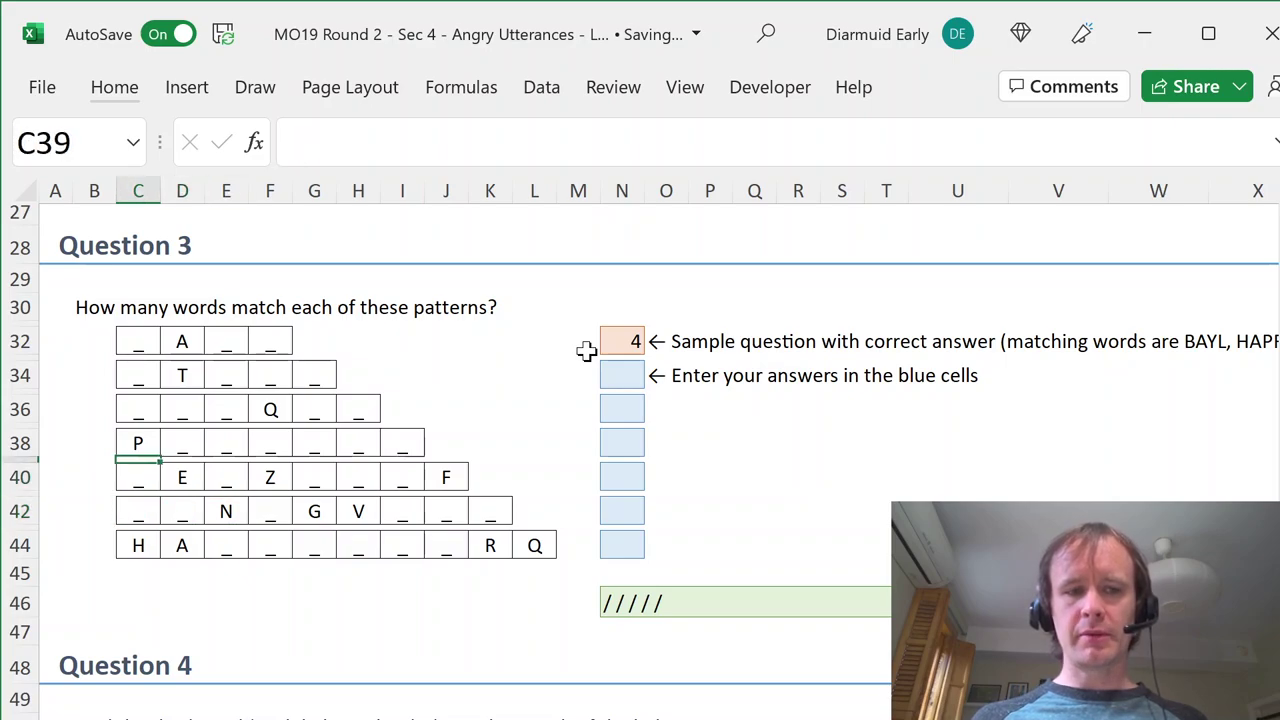
key("Up")
key("Right")
key("Left")
key("Right")
key("Left")
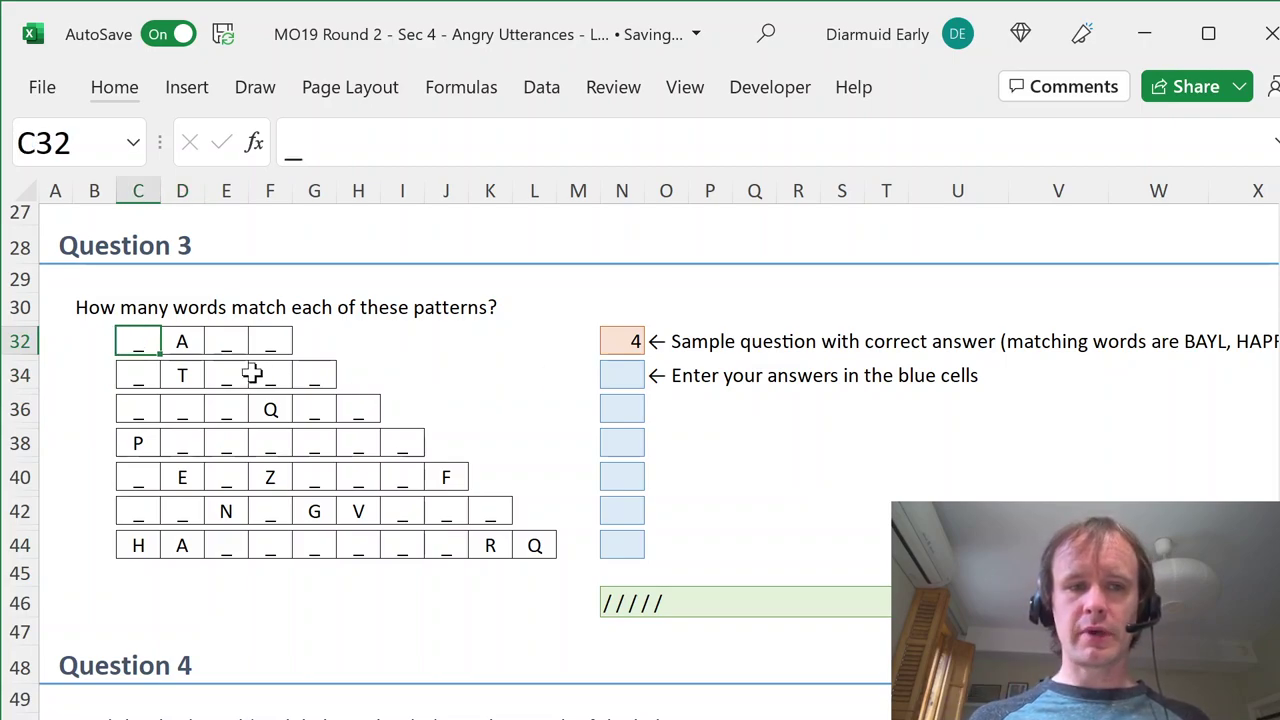
left_click(78, 341)
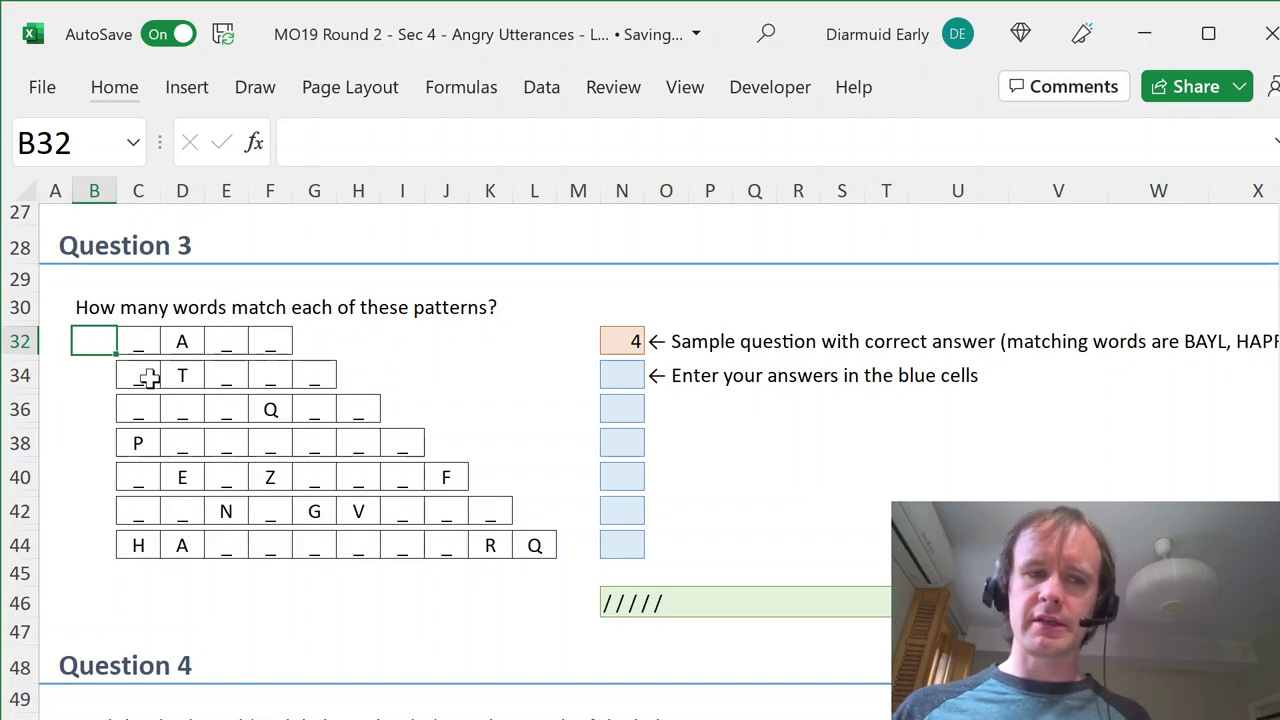
- Note the wildcards ? in O20 and * in O22 beside the Question 2 list
left_click(676, 238)
key("Up")
key("Up")
key("Up")
key("Up")
key("Up")
key("Up")
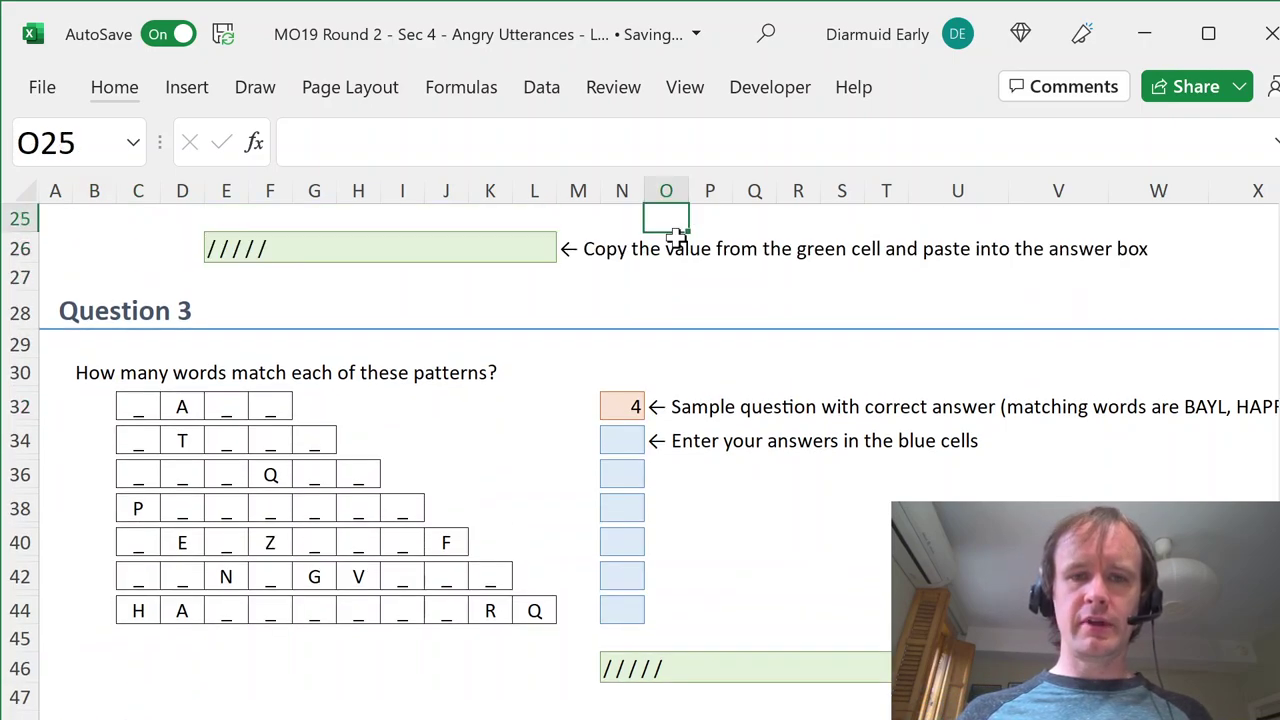
type("?")
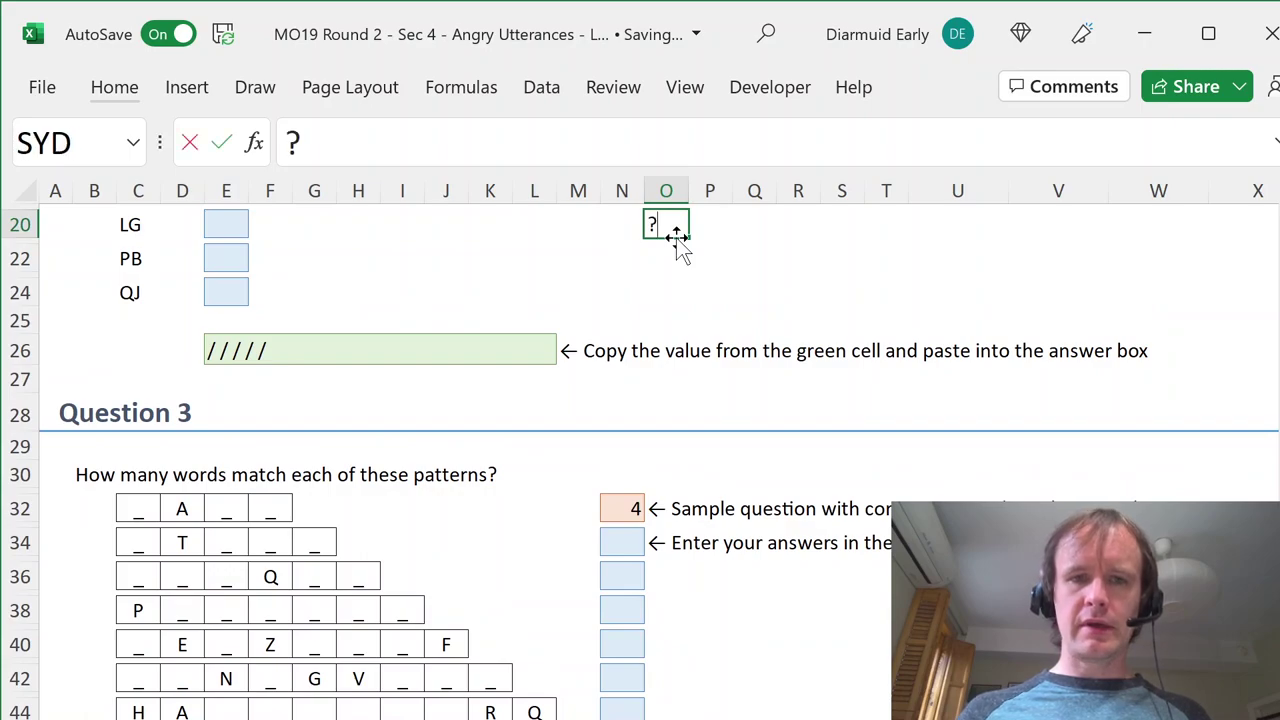
key("Return")
key("Down")
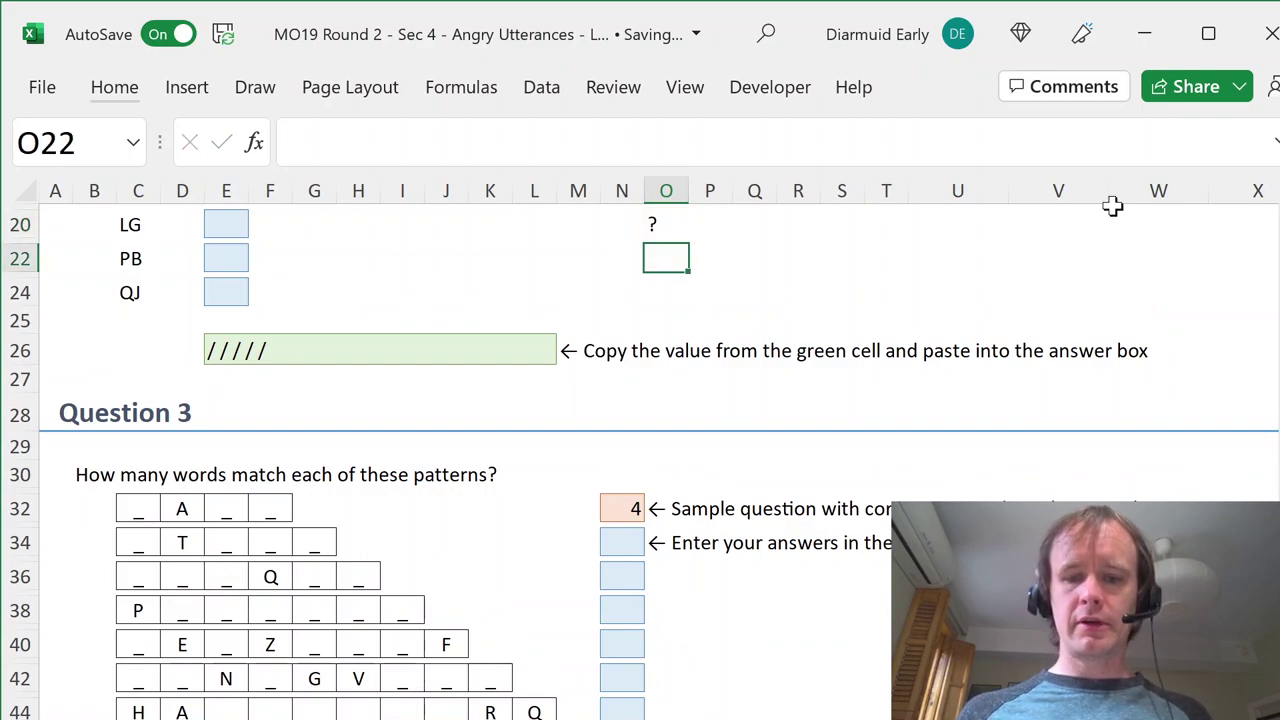
type("*")
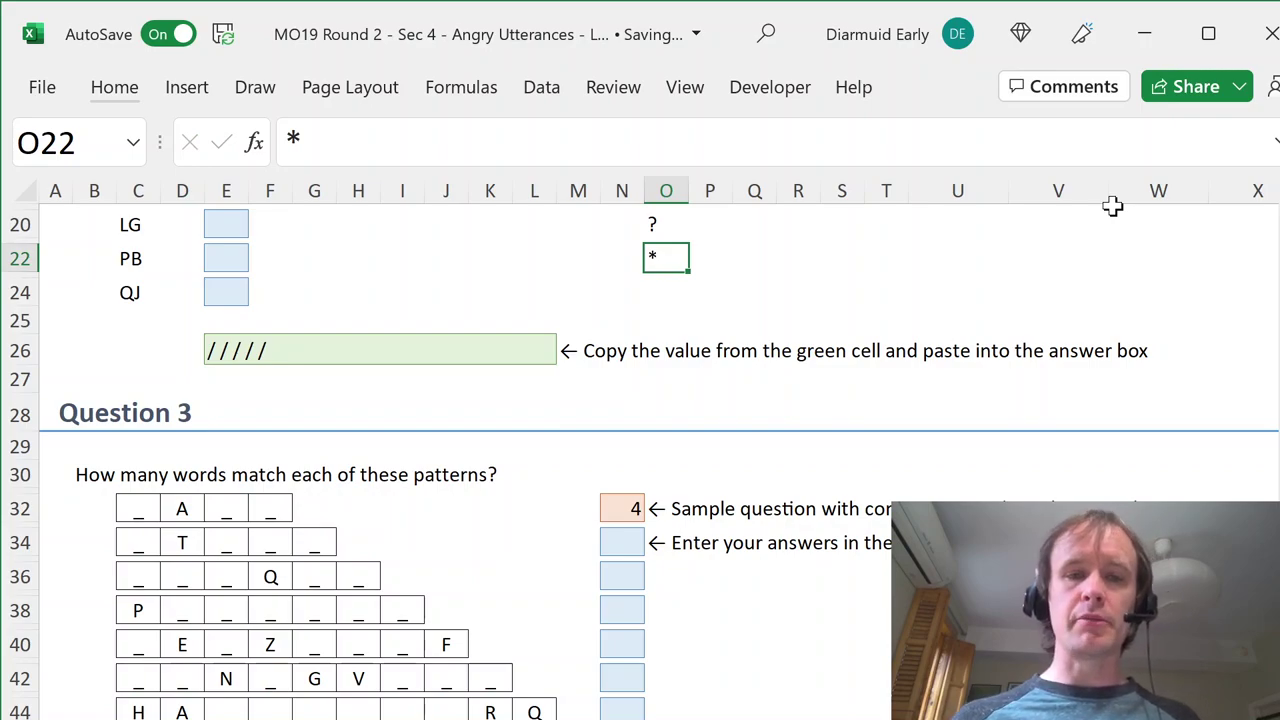
key("Up")
key("Up")
key("Up")
key("Up")
key("Up")
key("Up")
key("Up")
key("Up")
key("Up")
key("Up")
key("Up")
key("Up")
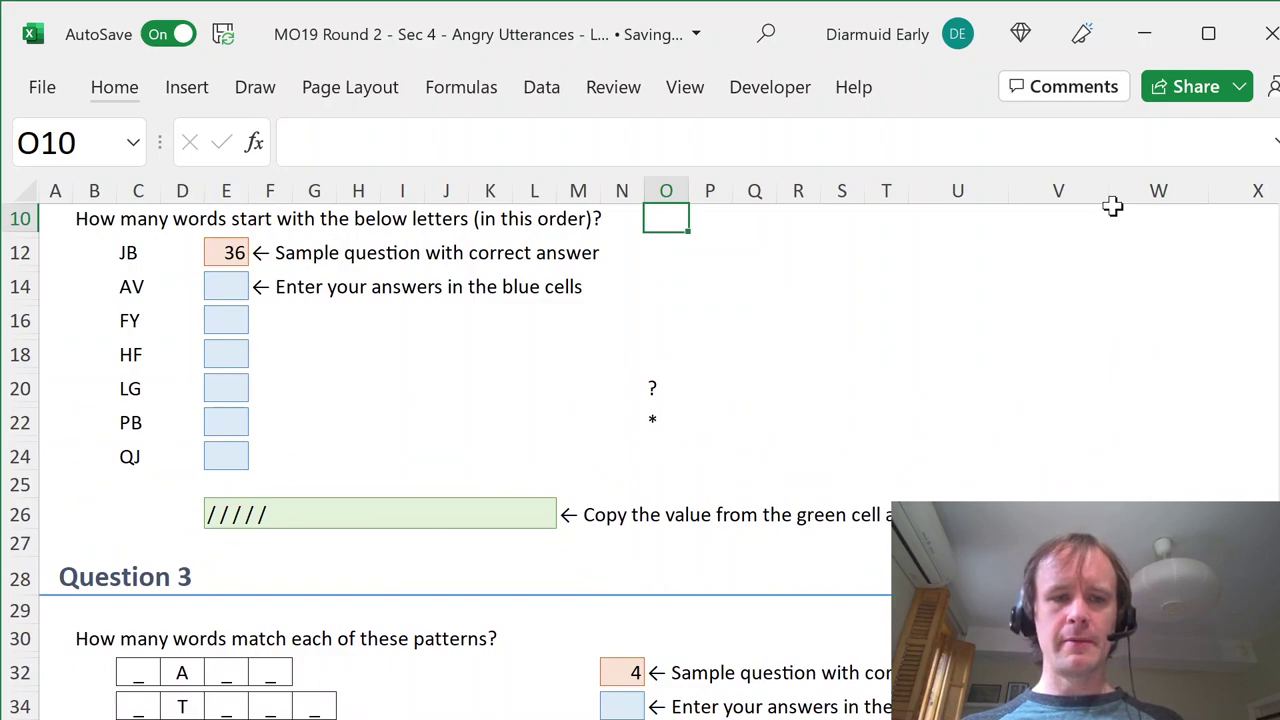
- Try the wildcard pattern ?A?? in cell K32
left_click_drag(126, 674, 268, 672)
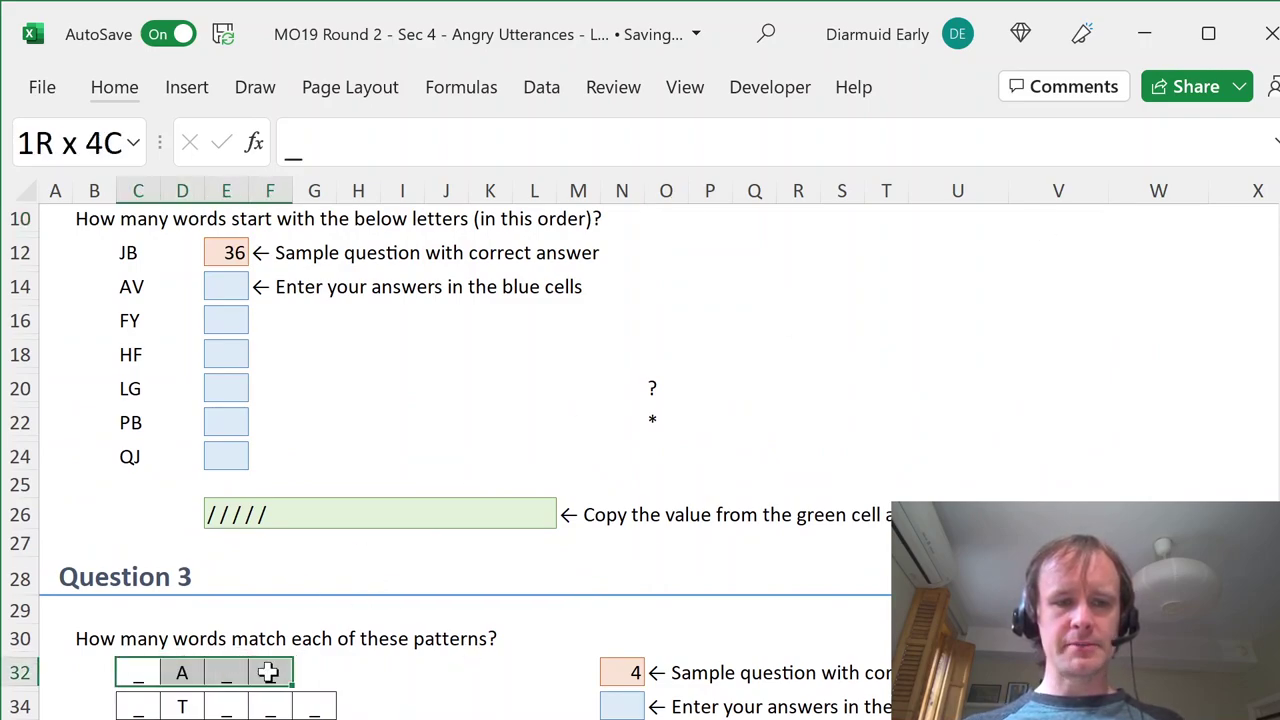
left_click(488, 672)
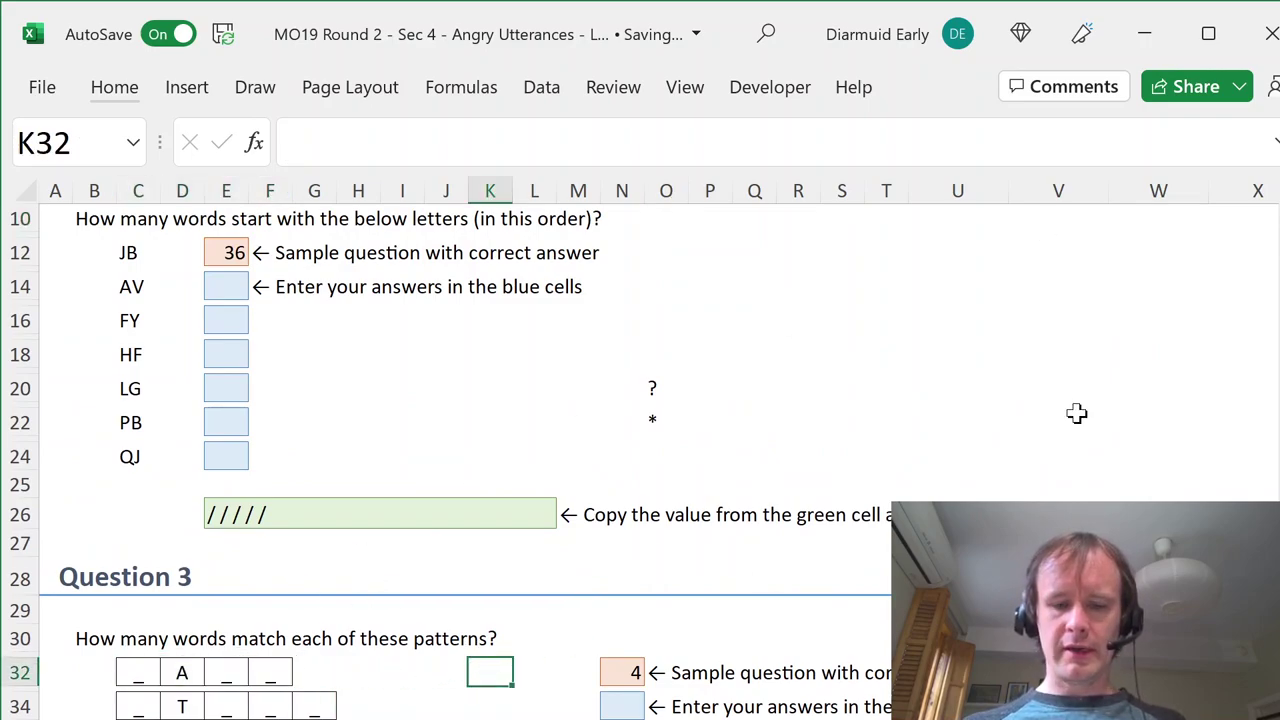
type("?A??")
key("ctrl+Return")
key("Left")
key("Right")
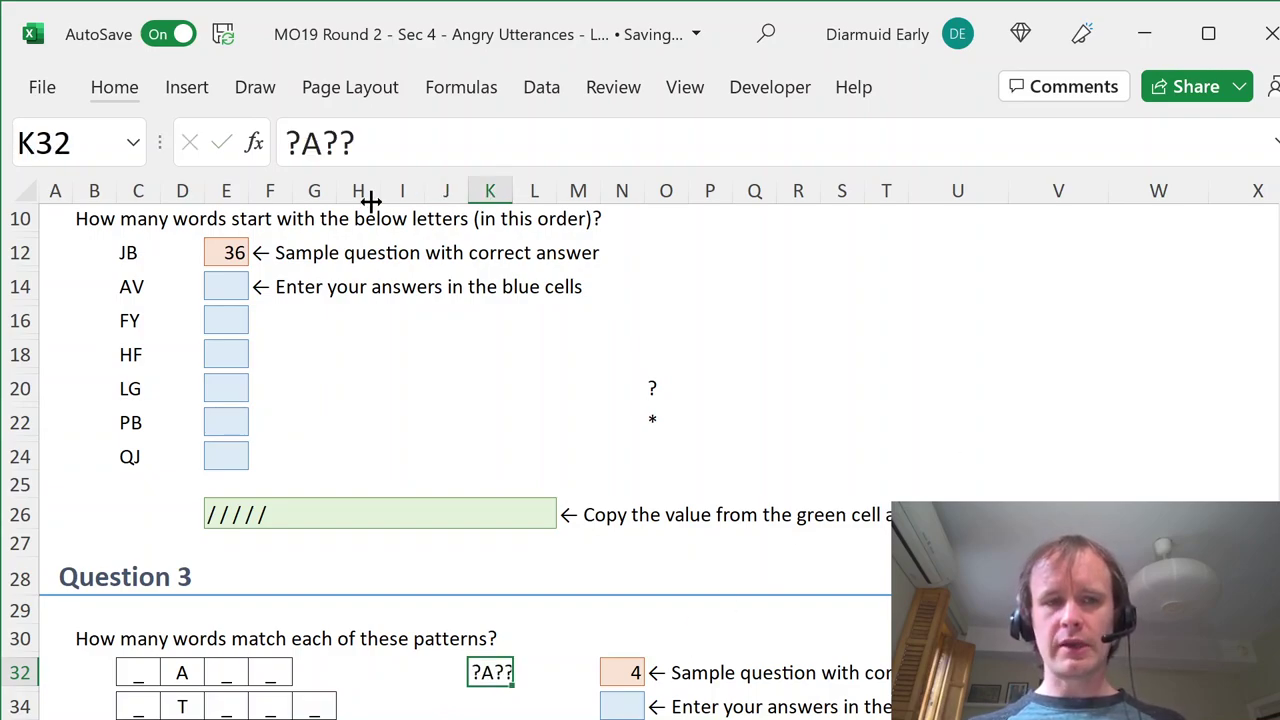
type("?")
key("Right")
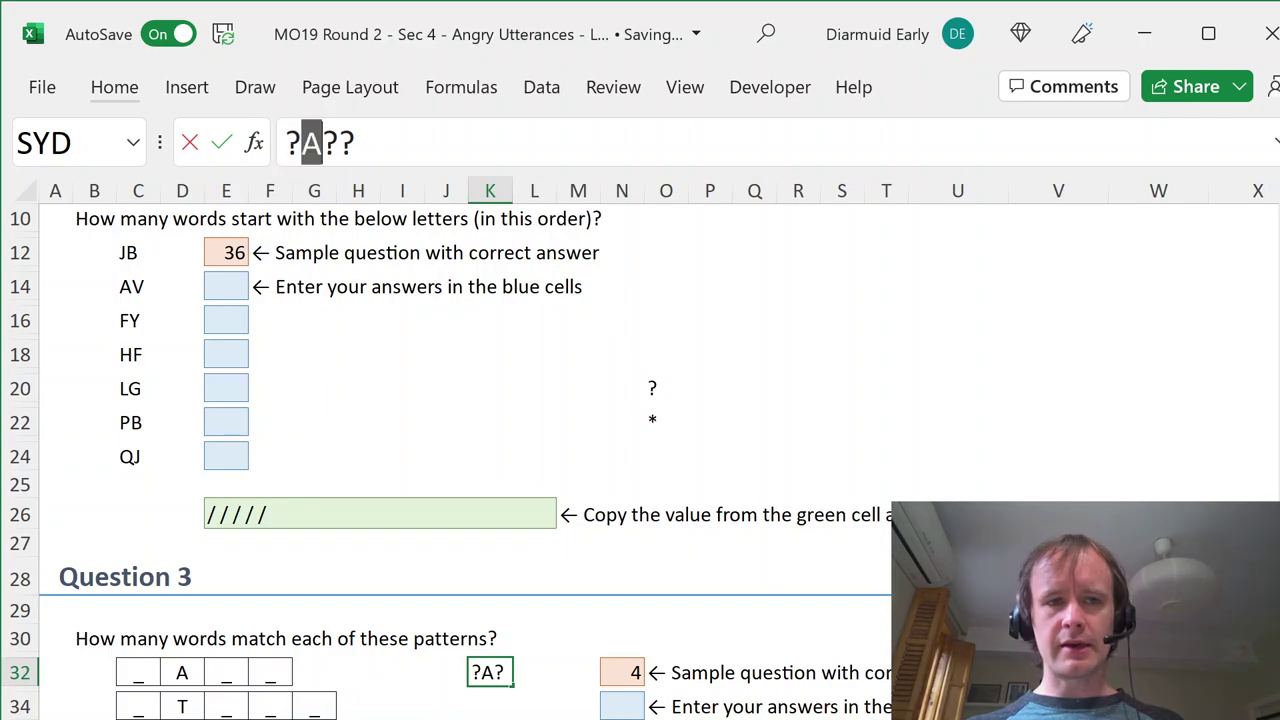
key("Right")
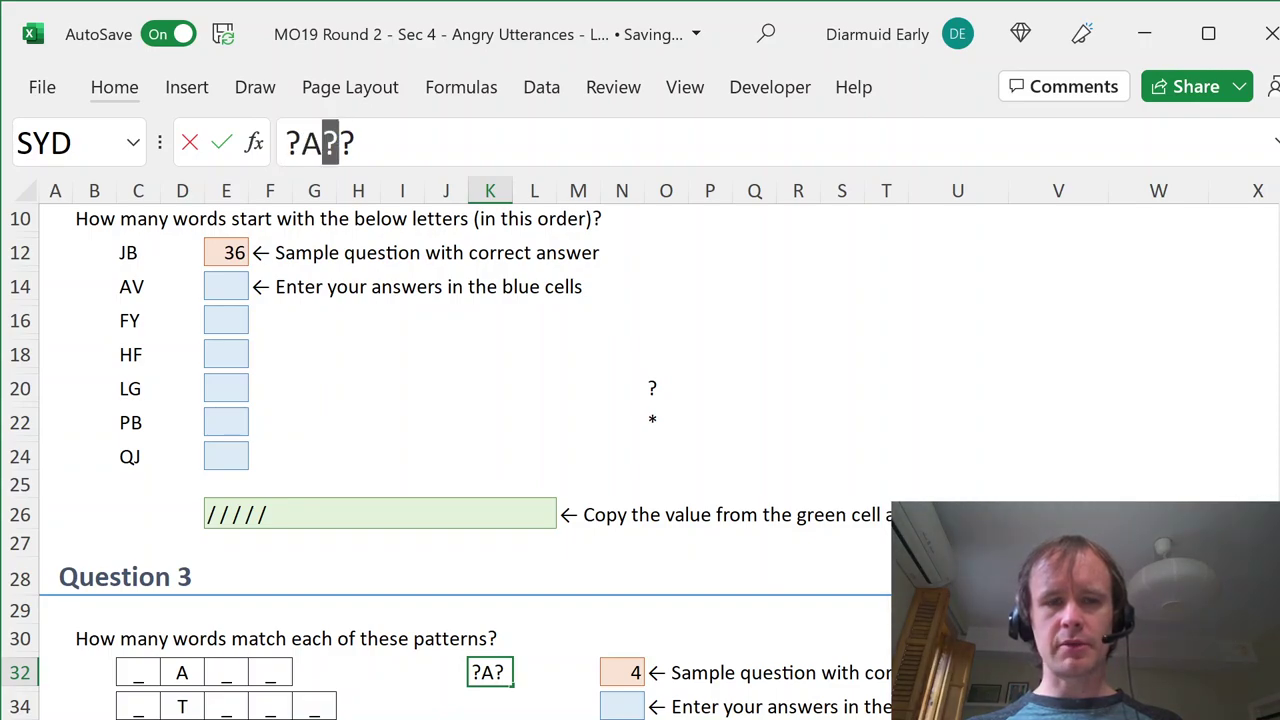
key("shift+Right")
key("Escape")
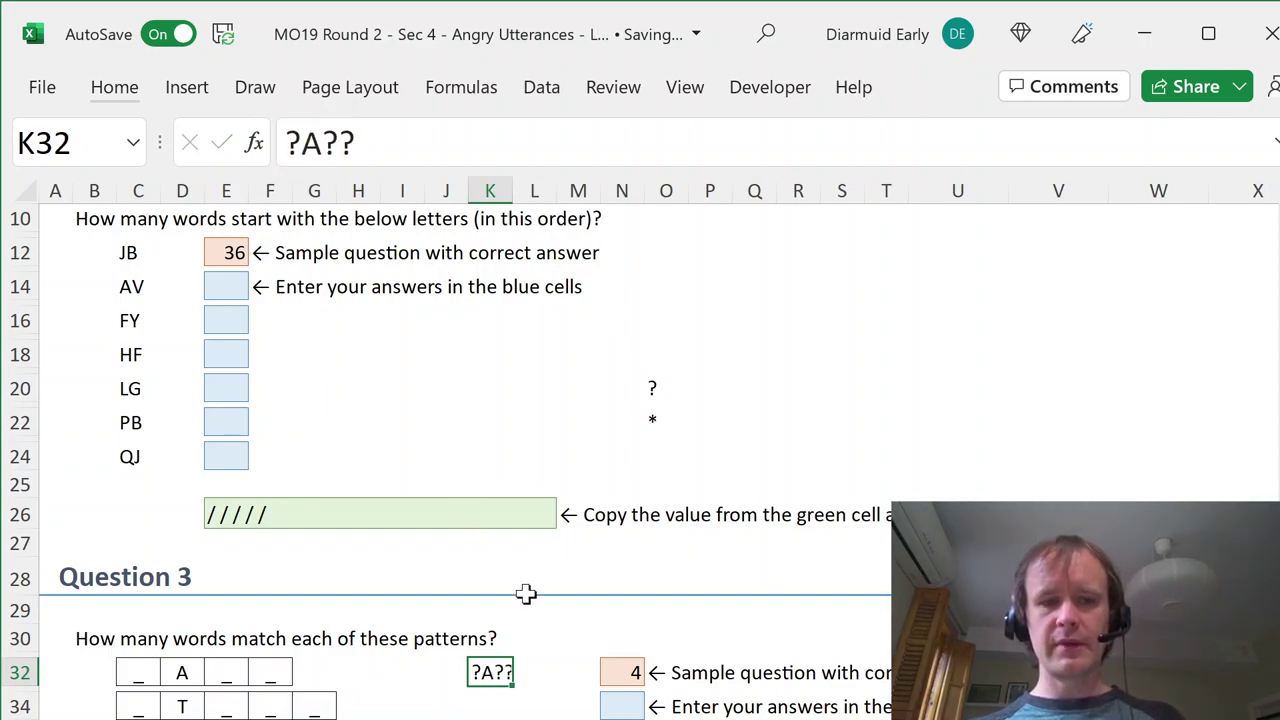
- Delete the ?A?? test pattern from K32
left_click(125, 287)
left_click(491, 671)
key("Delete")
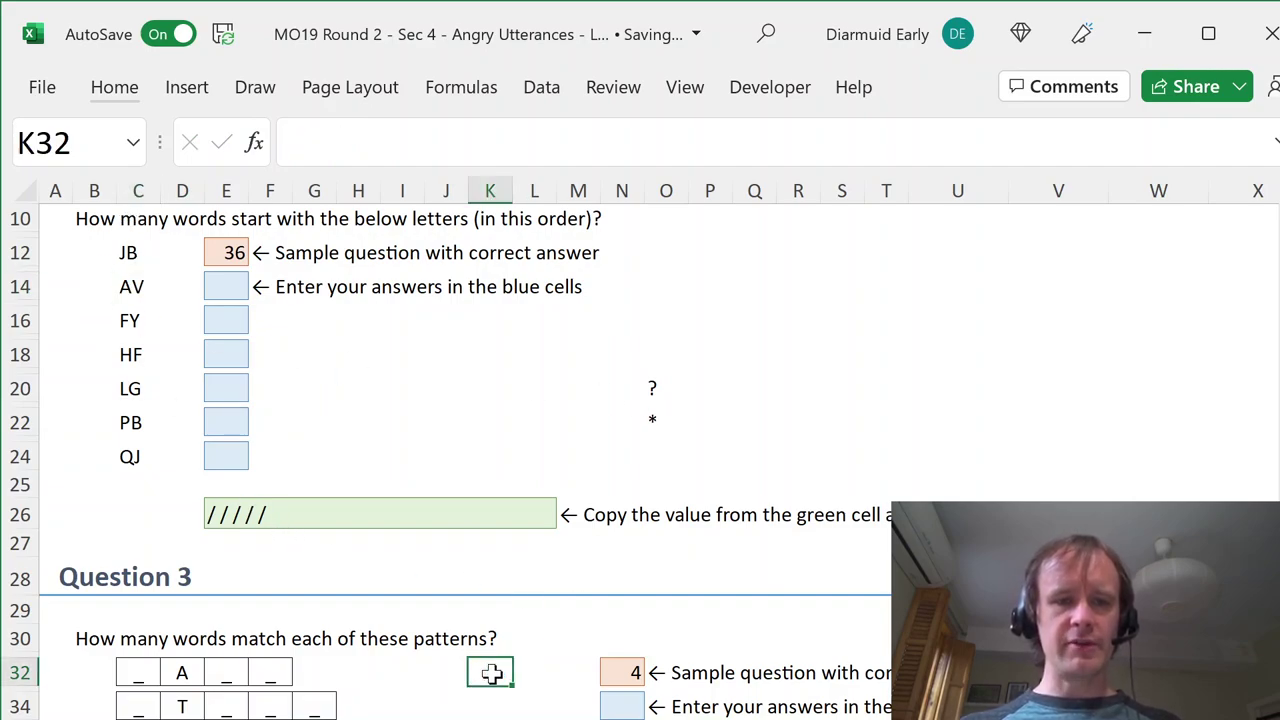
- Enter the pattern AV* in O14 and copy it
left_click(655, 289)
type("AV*")
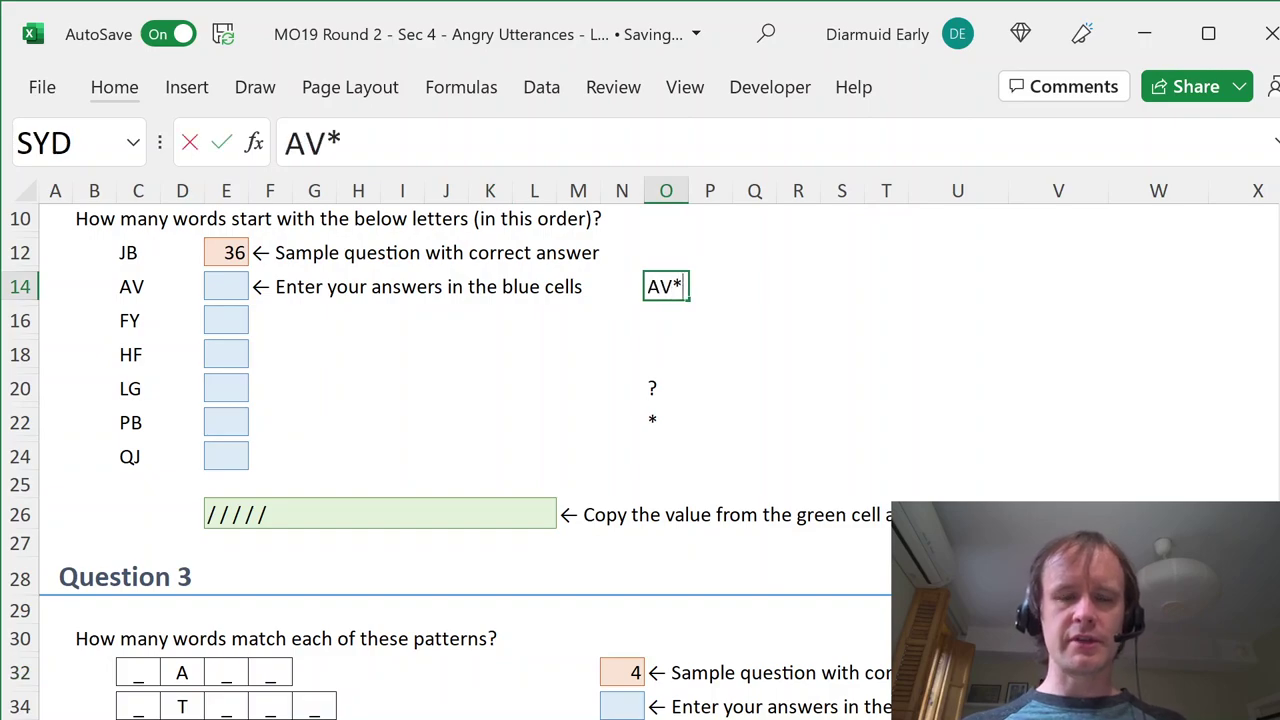
key("Return")
key("Up")
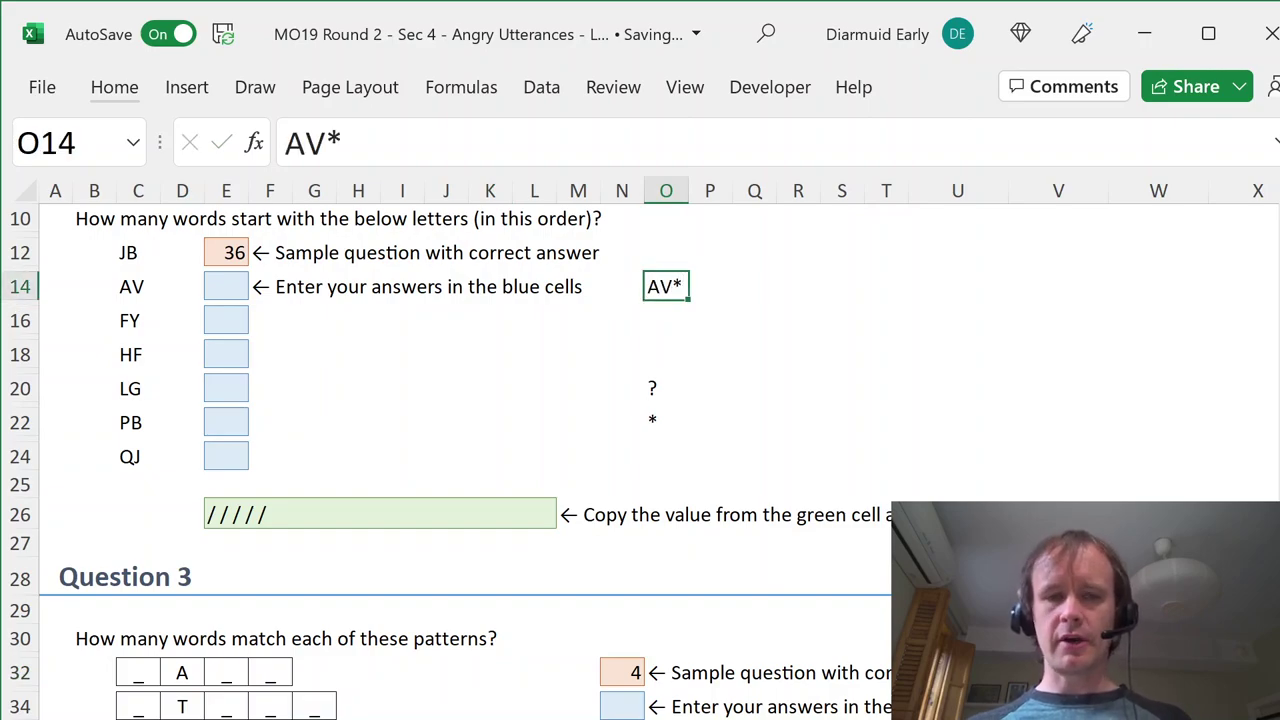
key("ctrl+c")
- Filter the Words sheet's Word column with a custom filter equal to AV*
key("ctrl+Page_Down")
key("Up")
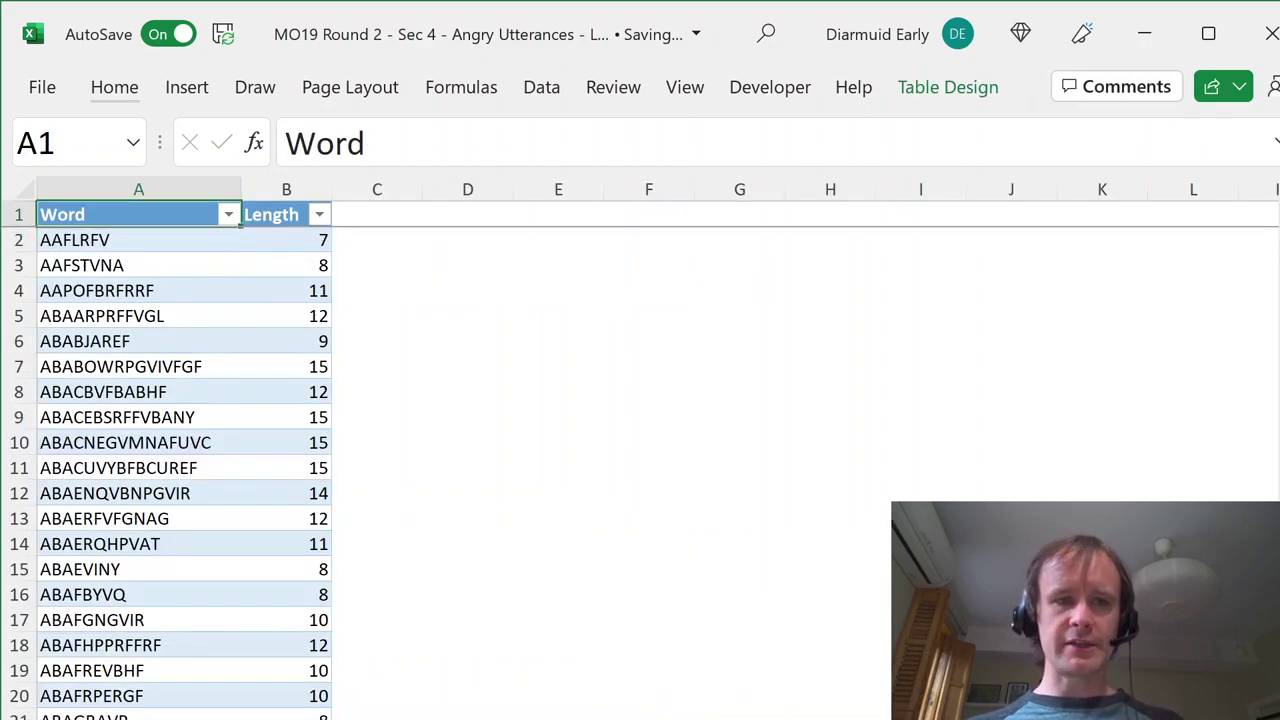
key("alt+Down")
key("f")
key("e")
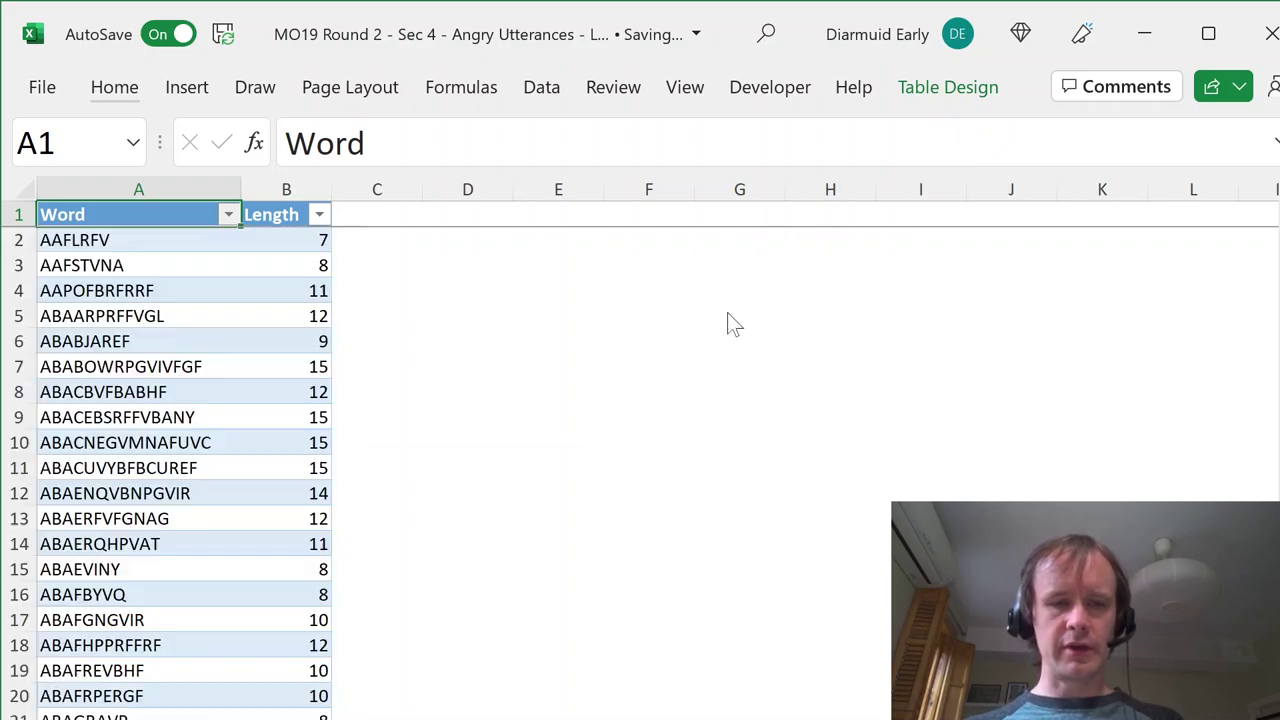
key("ctrl+v")
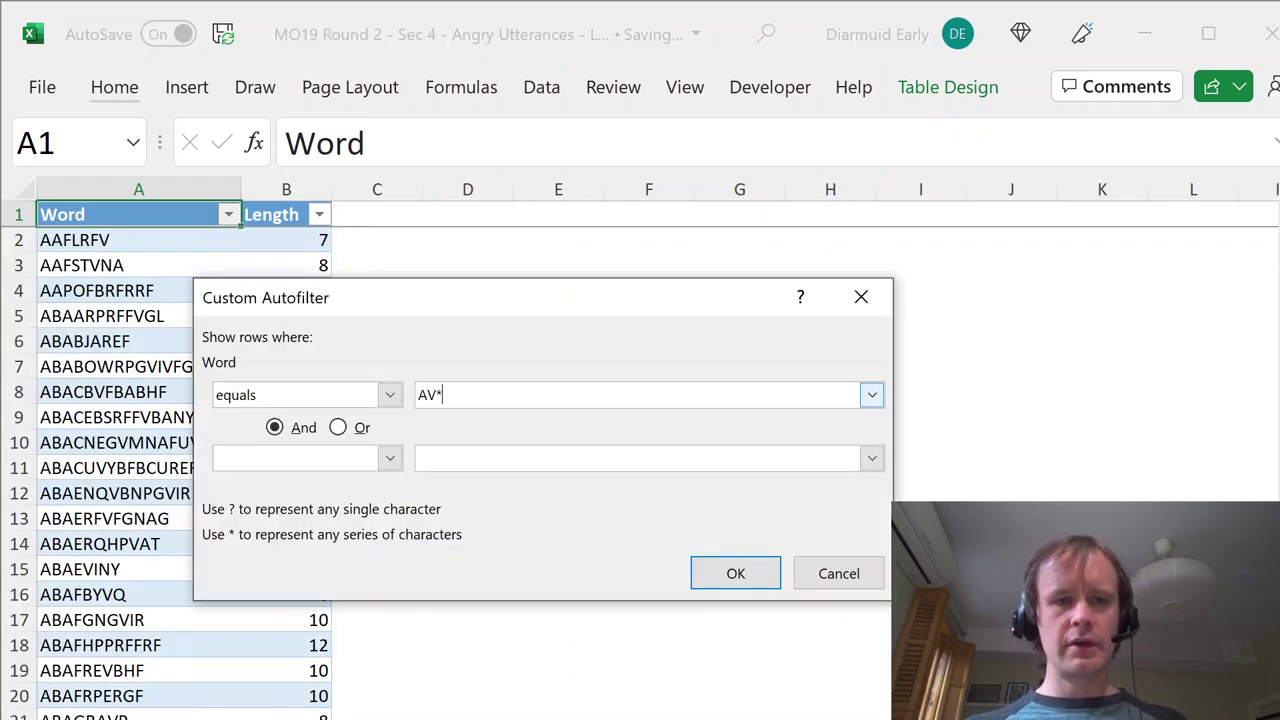
key("Return")
- Look over the filtered AV words, then return to the Questions sheet
scroll(473, 393, "down", 4)
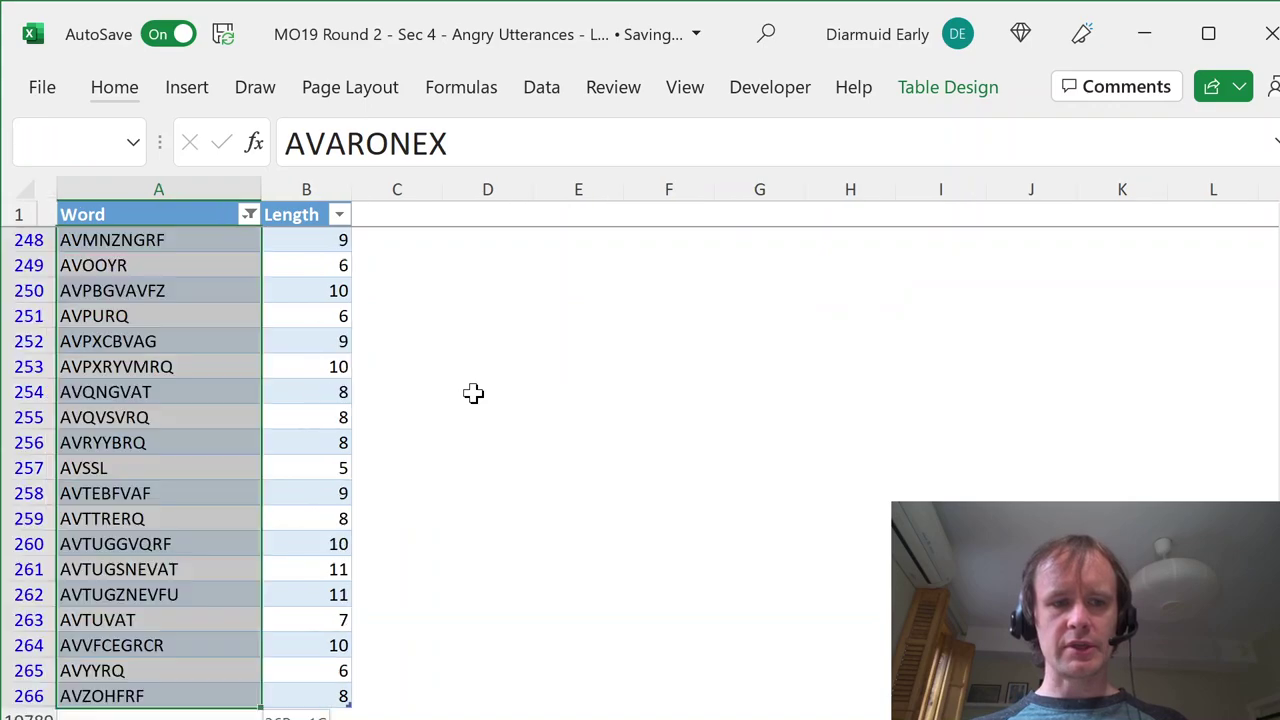
key("ctrl+Up")
key("alt+Down")
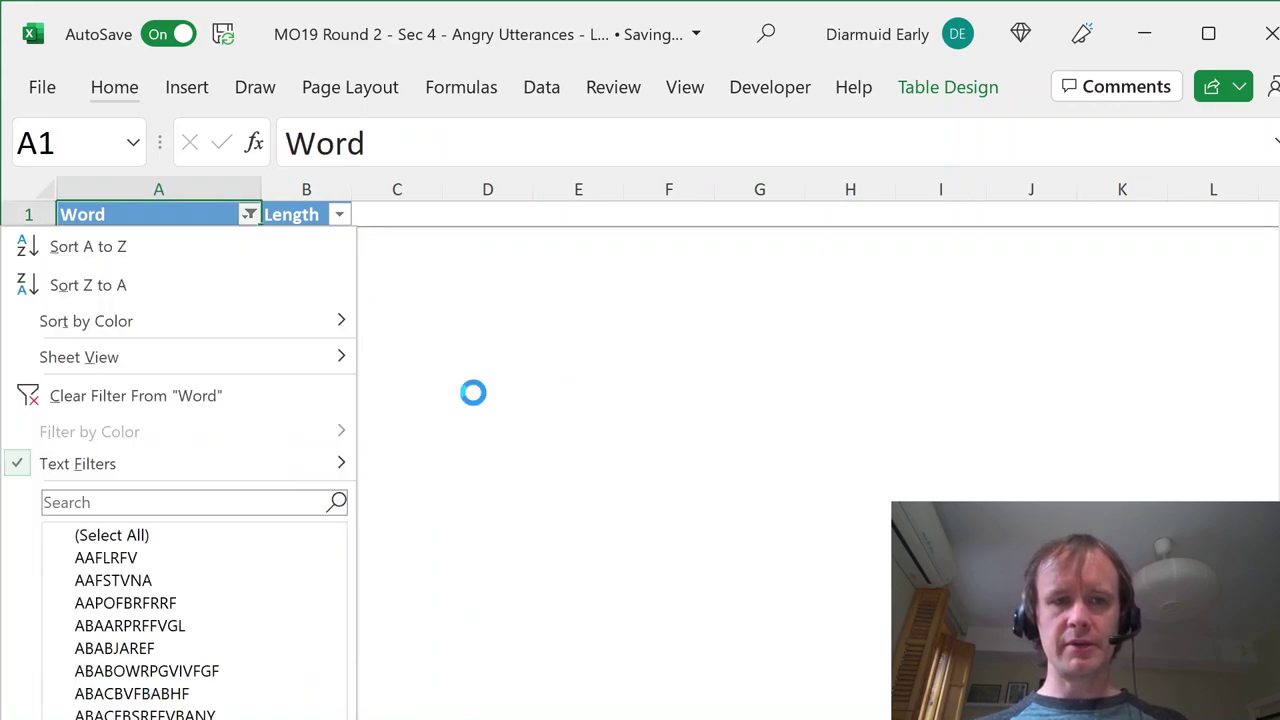
key("Escape")
key("ctrl+Page_Up")
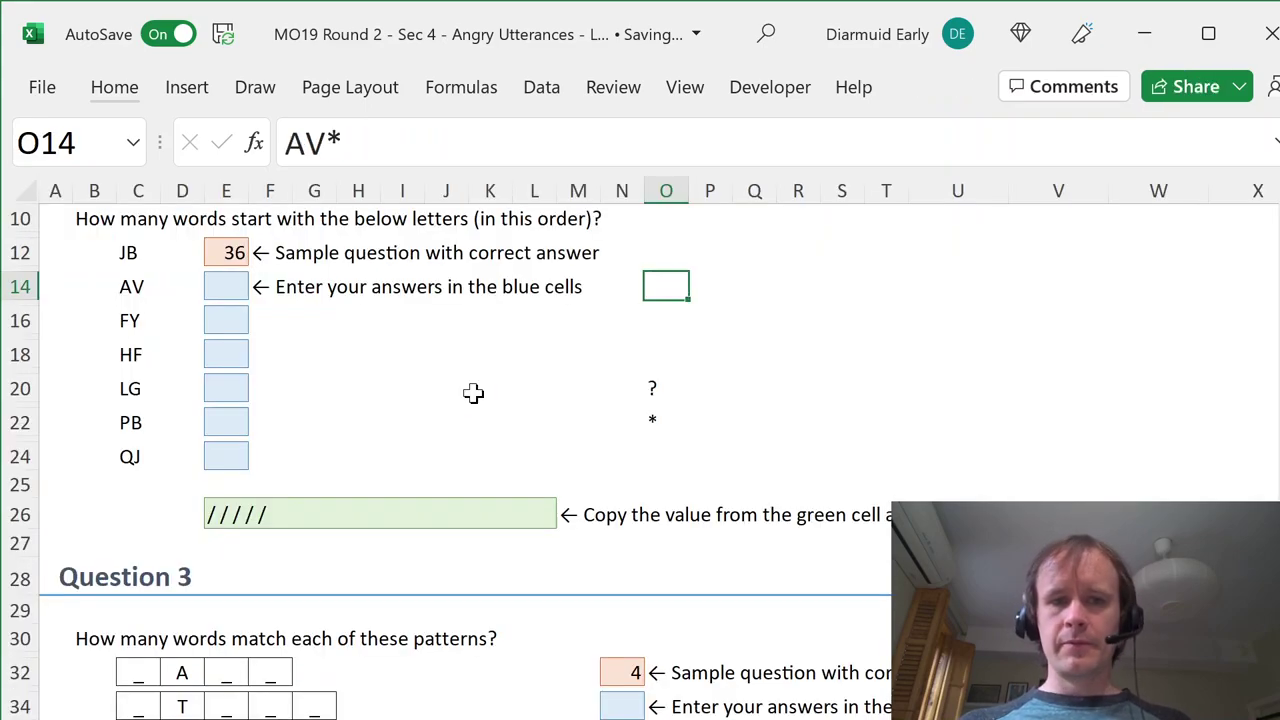
key("Down")
key("Down")
key("Down")
key("Down")
key("Down")
key("shift+Down")
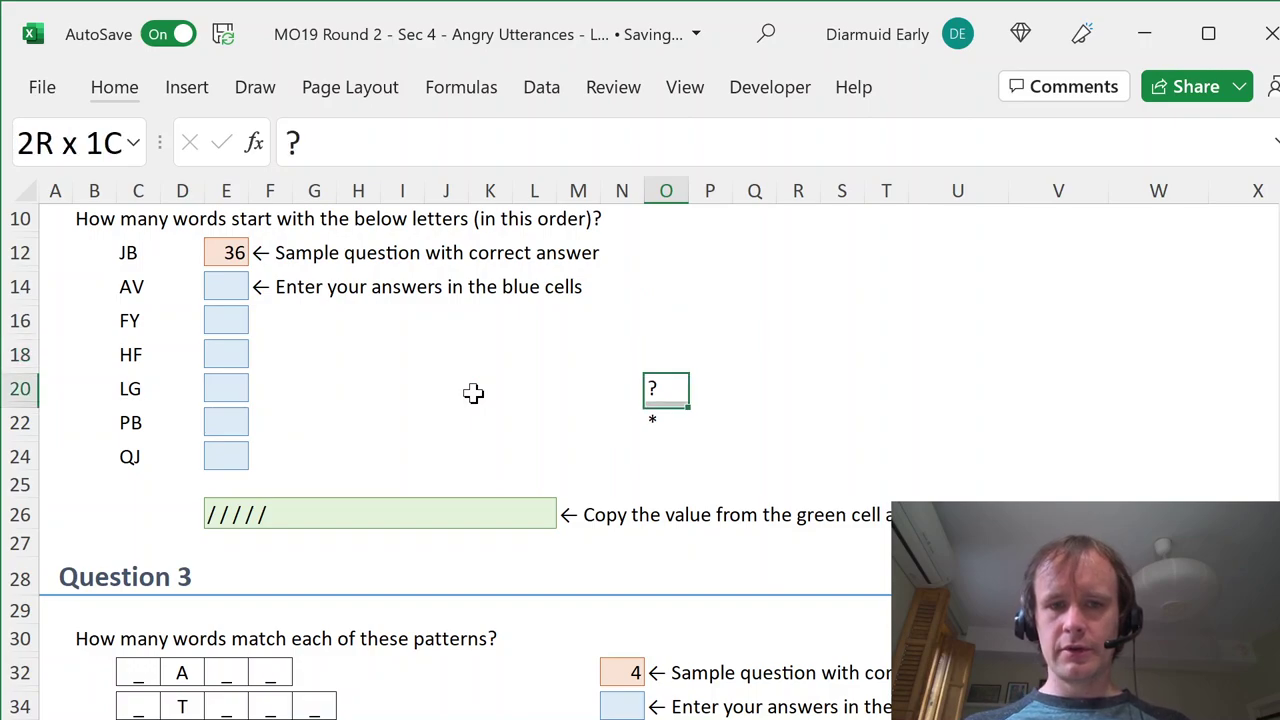
key("shift+Down")
key("Delete")
key("Down")
key("Down")
key("Down")
key("Down")
key("Down")
key("Down")
key("Down")
key("Down")
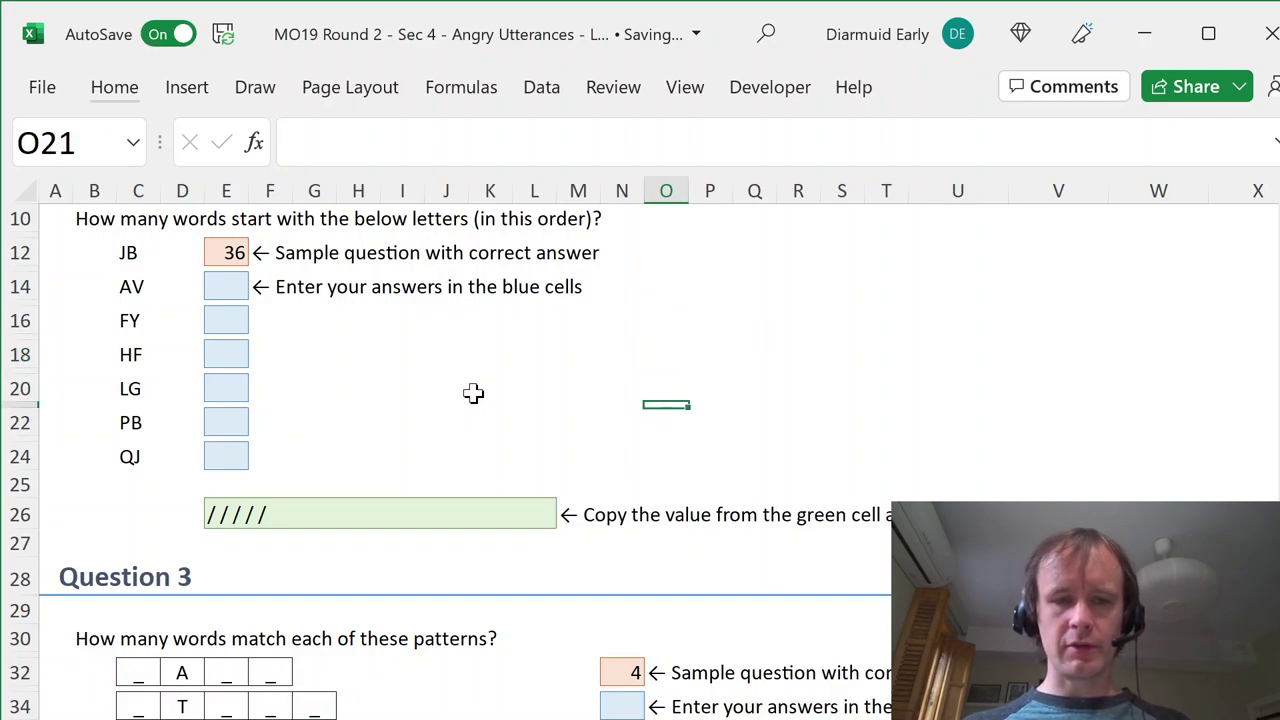
key("Down")
key("Down")
key("Down")
key("Down")
key("Down")
key("Down")
key("Down")
key("Down")
key("Down")
key("Down")
key("Down")
key("Down")
key("Down")
key("Down")
key("Down")
key("Down")
key("Down")
key("Down")
key("Up")
key("Up")
key("Up")
key("Up")
key("Up")
key("Up")
key("Up")
key("Up")
key("Up")
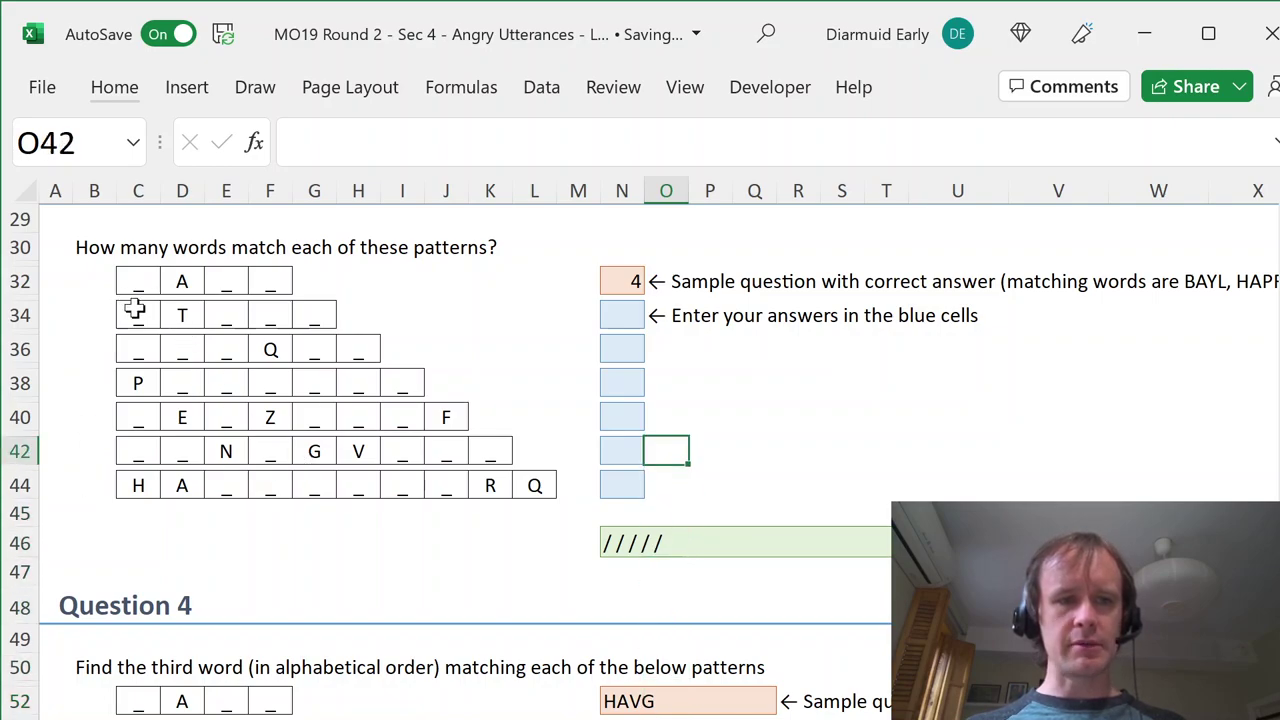
left_click_drag(143, 315, 138, 300)
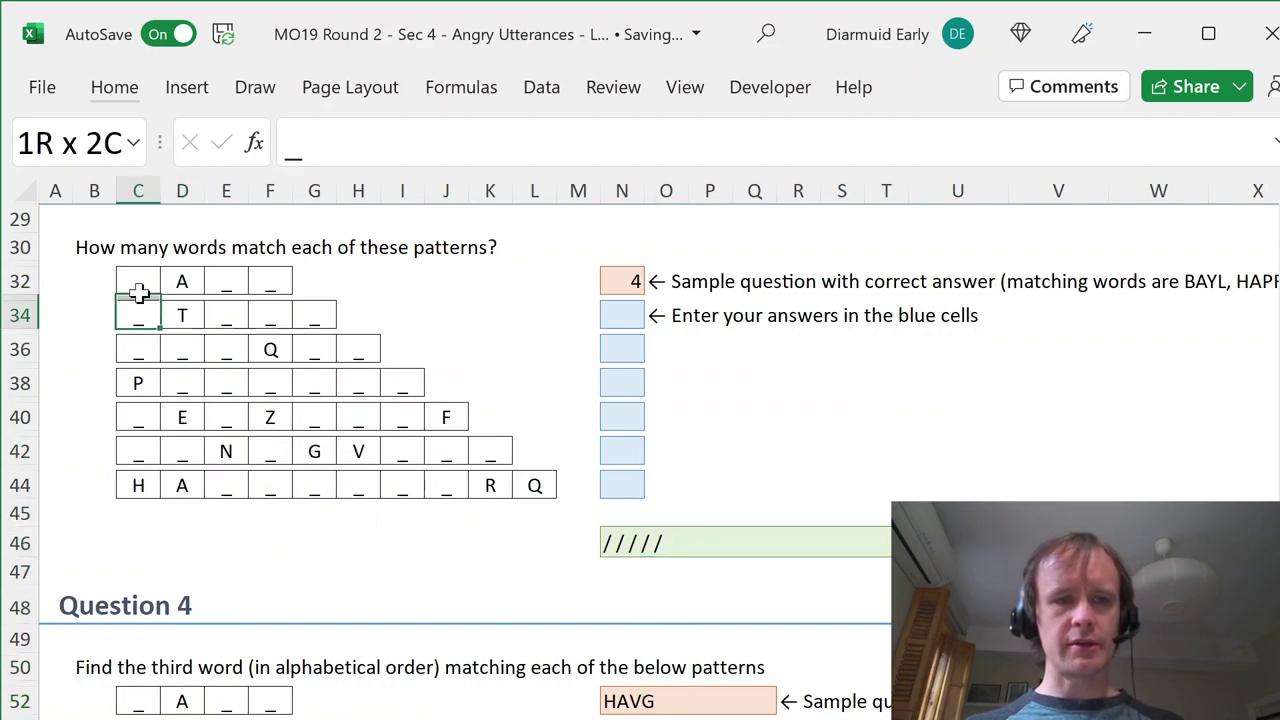
left_click(620, 297)
key("Up")
key("ctrl+Left")
key("ctrl+Left")
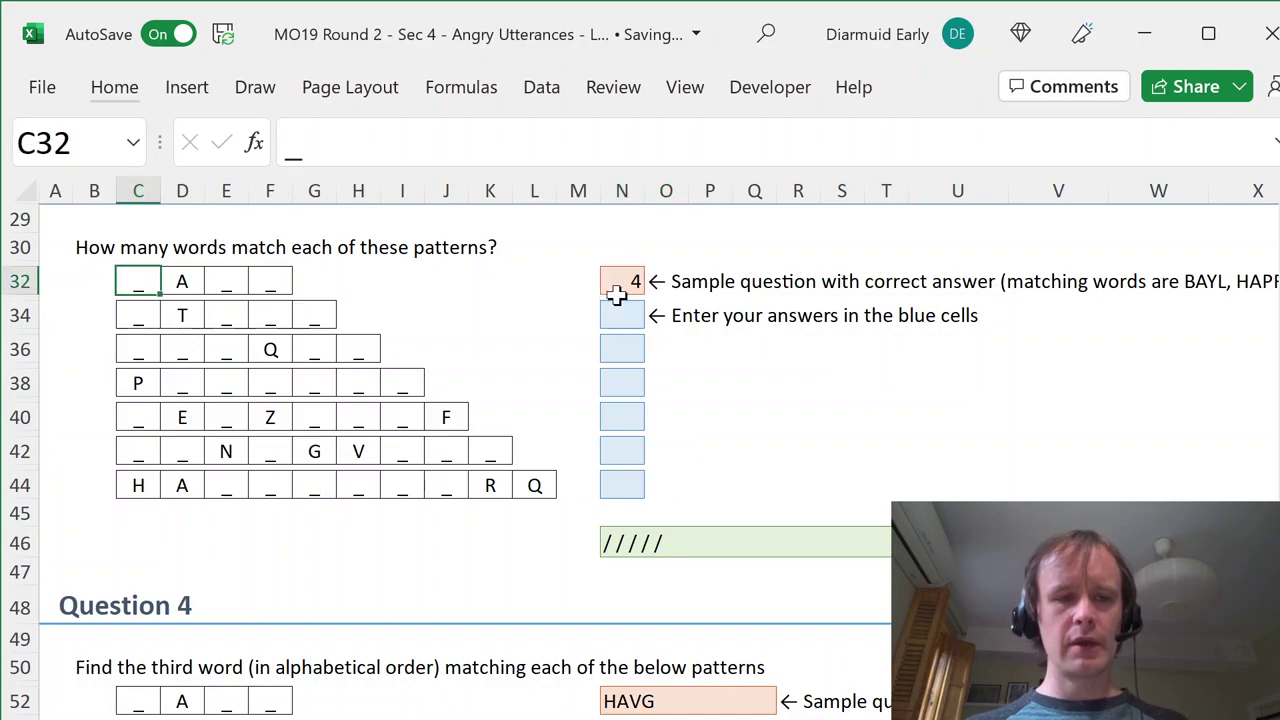
key("ctrl+Page_Down")
key("alt+Down")
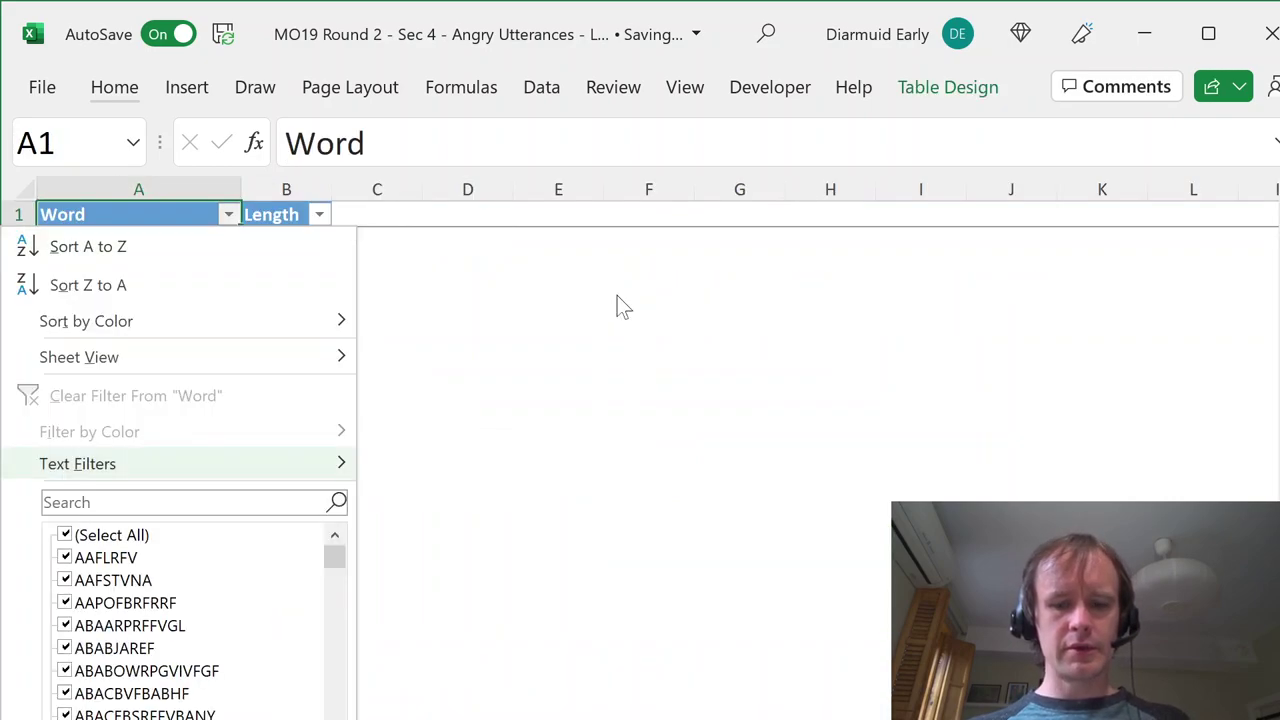
type("fe")
type("?A??")
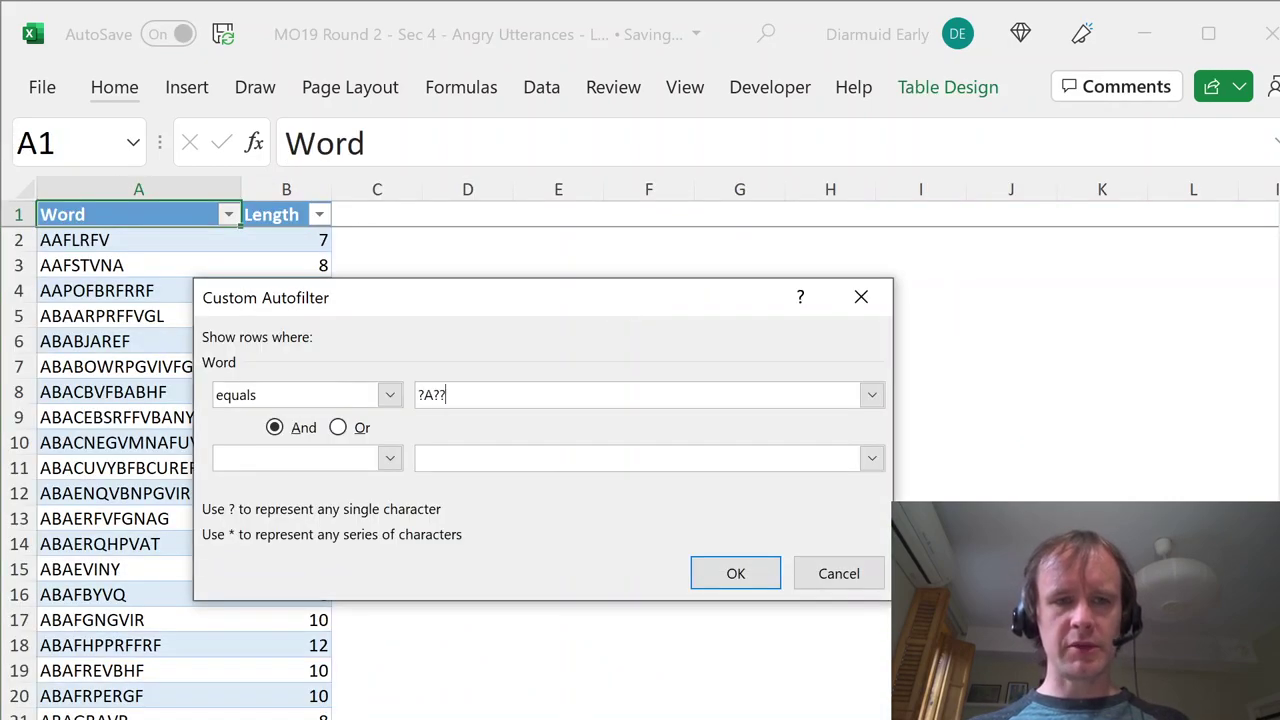
key("Return")
key("Down")
key("ctrl+shift+Down")
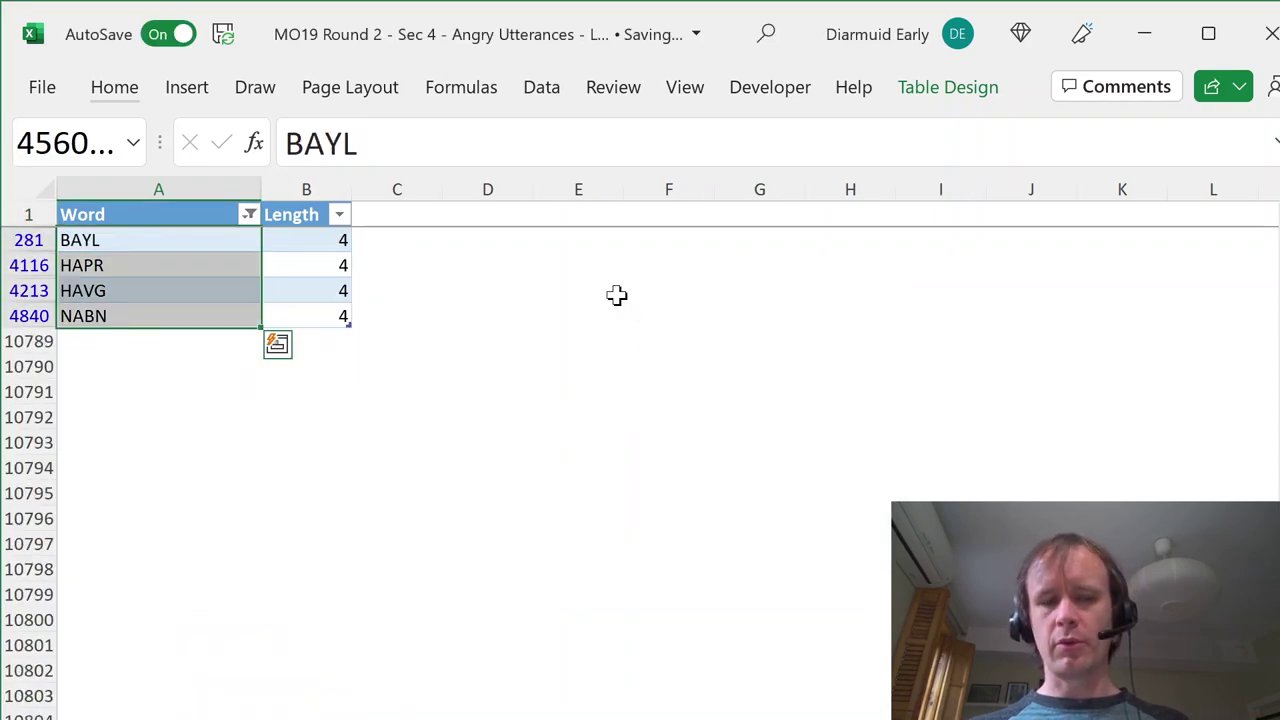
key("ctrl+Home")
key("alt+d")
key("f")
key("s")
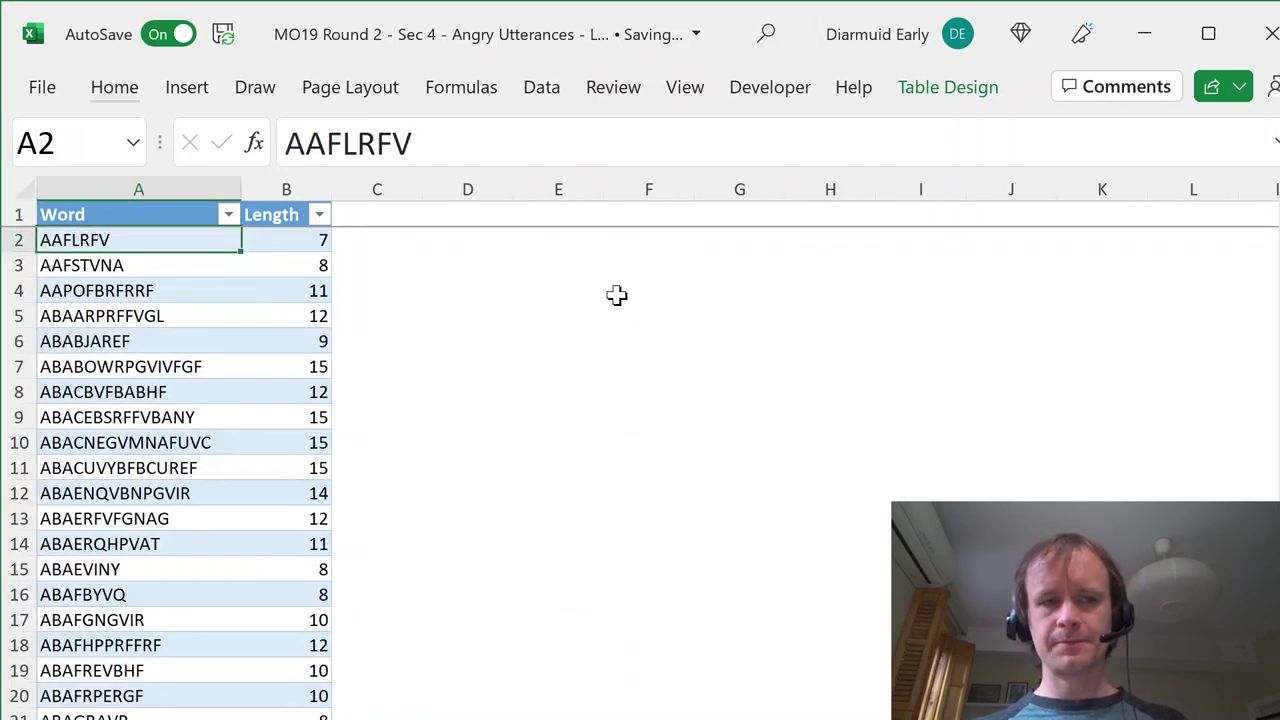
key("ctrl+Page_Up")
- Review the Question 1 formula in K6 and the Words sheet's Length column
key("Up")
key("Right")
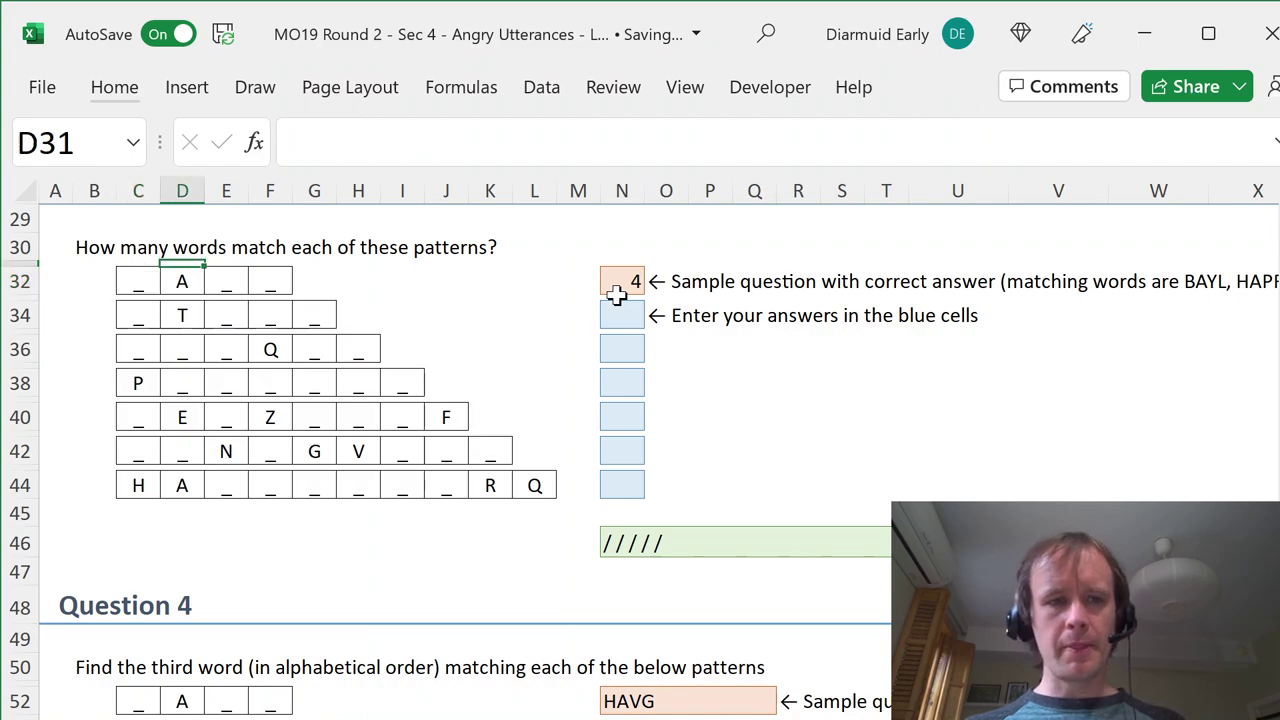
scroll(617, 292, "up", 7)
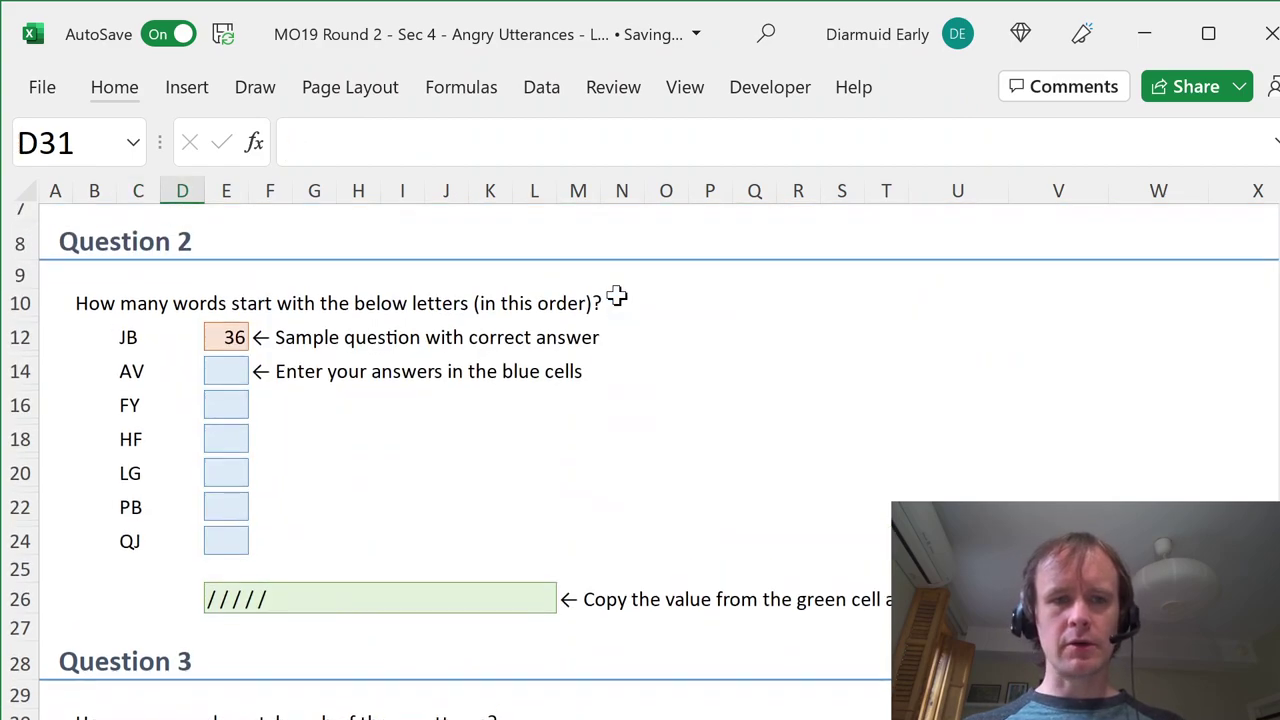
scroll(617, 292, "up", 2)
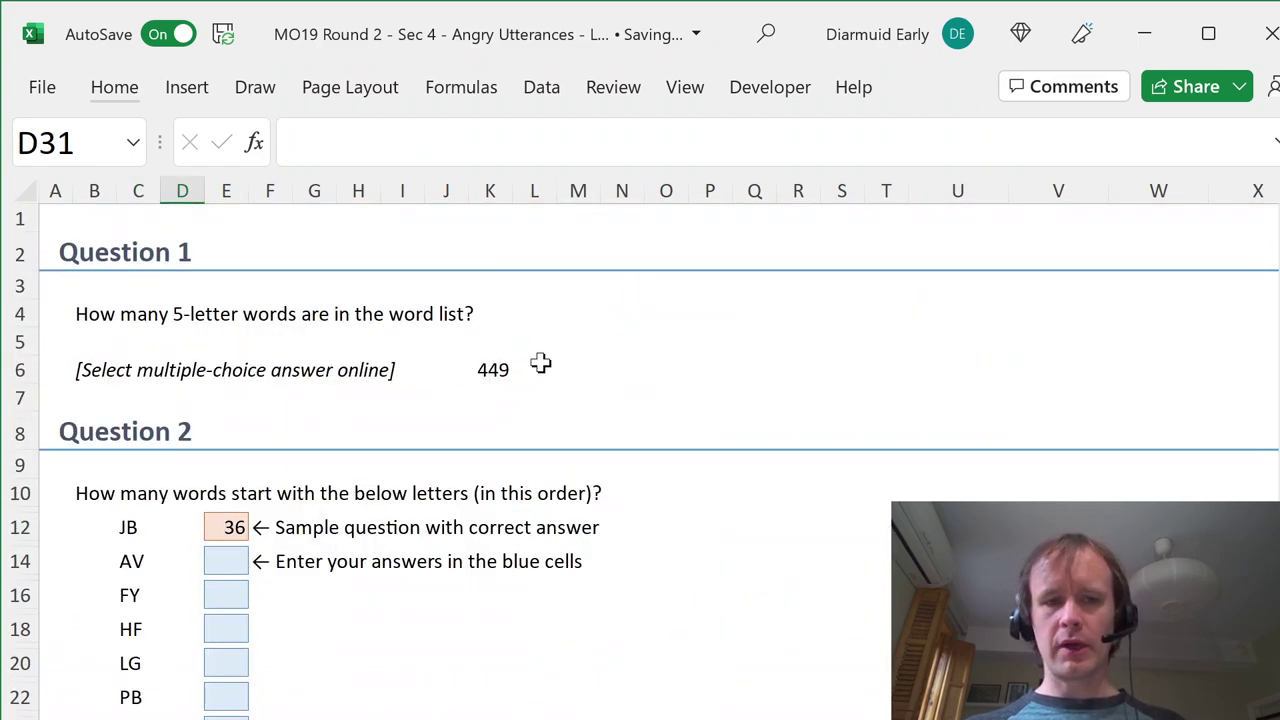
left_click(485, 368)
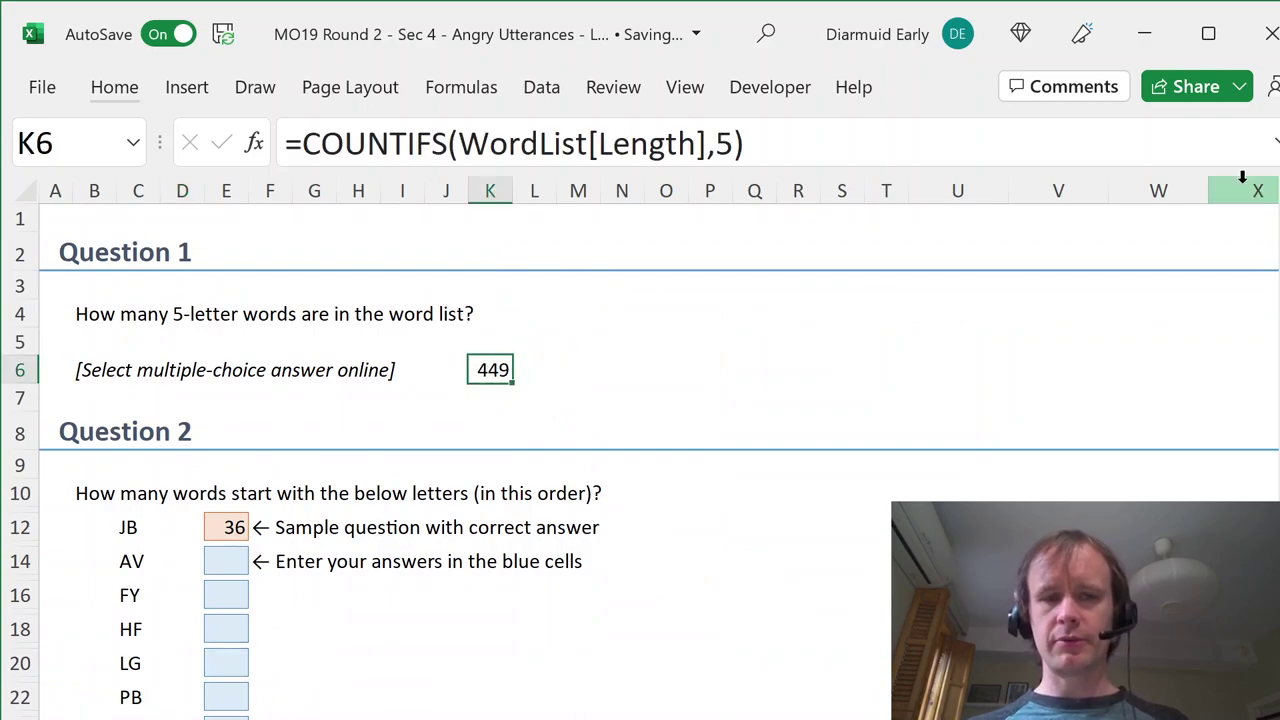
key("ctrl+Page_Down")
key("Right")
key("Left")
key("ctrl+Page_Up")
- Enter =COUNTIFS(WordList[Word],"?????") in L6, giving 449 like K6
key("Right")
type("=countifs")
key("Tab")
type("wo")
key("Tab")
type("[w")
key("Tab")
type("]")
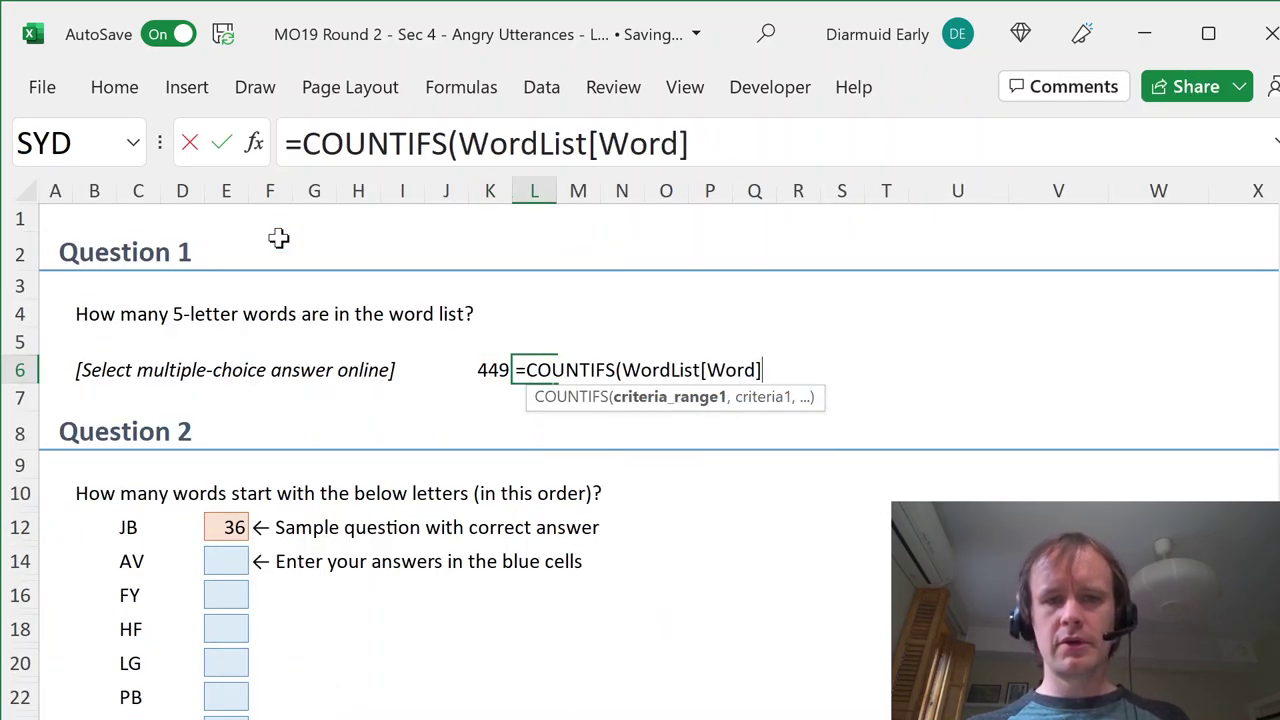
type(",\"?????\")")
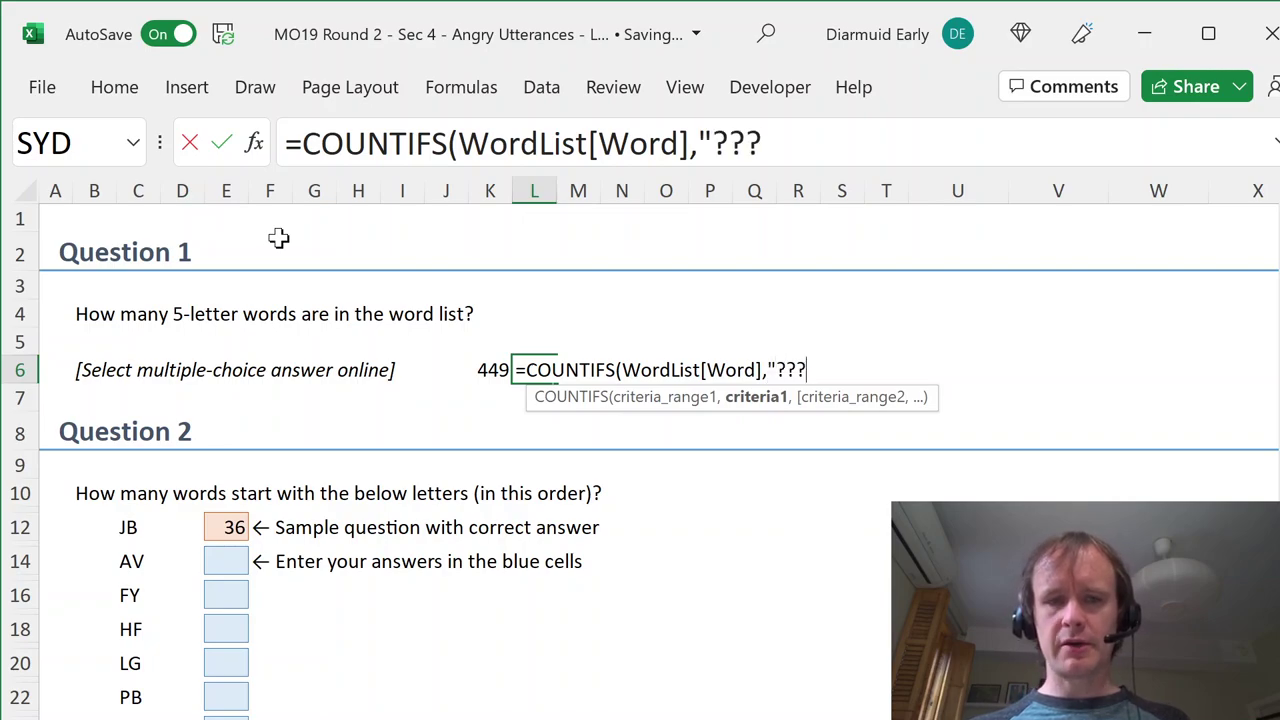
key("Return")
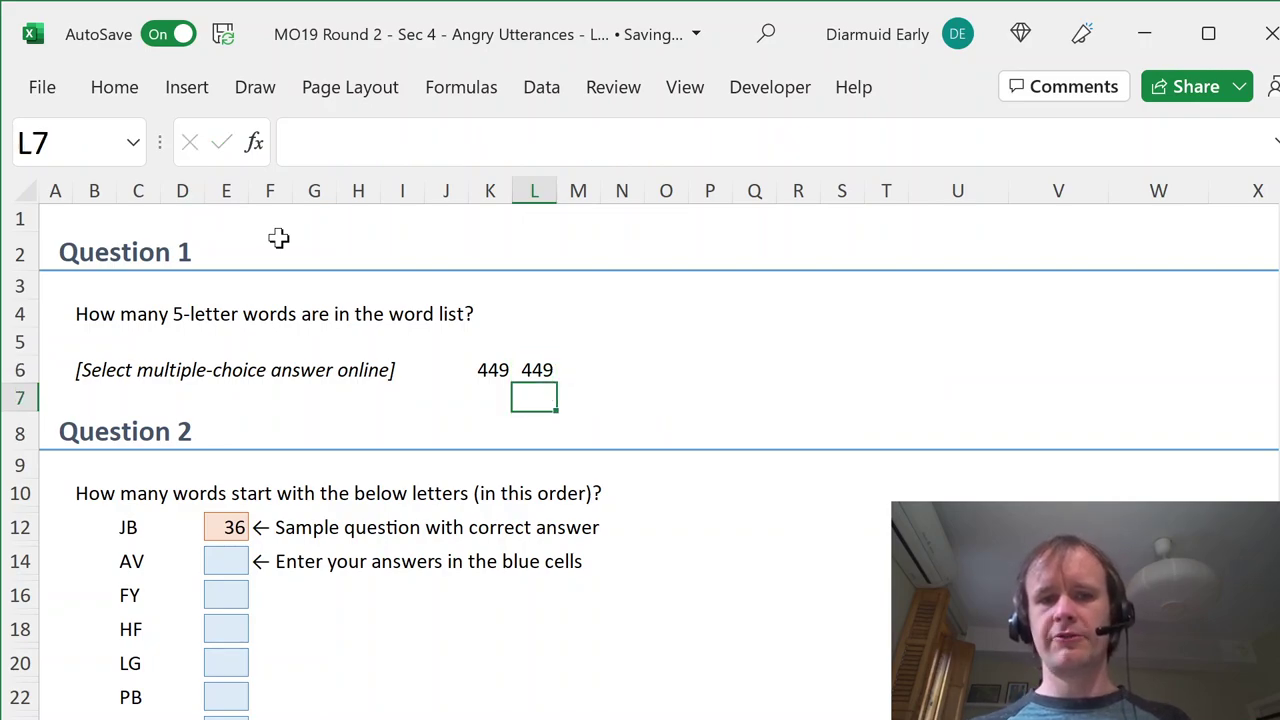
key("Up")
key("Left")
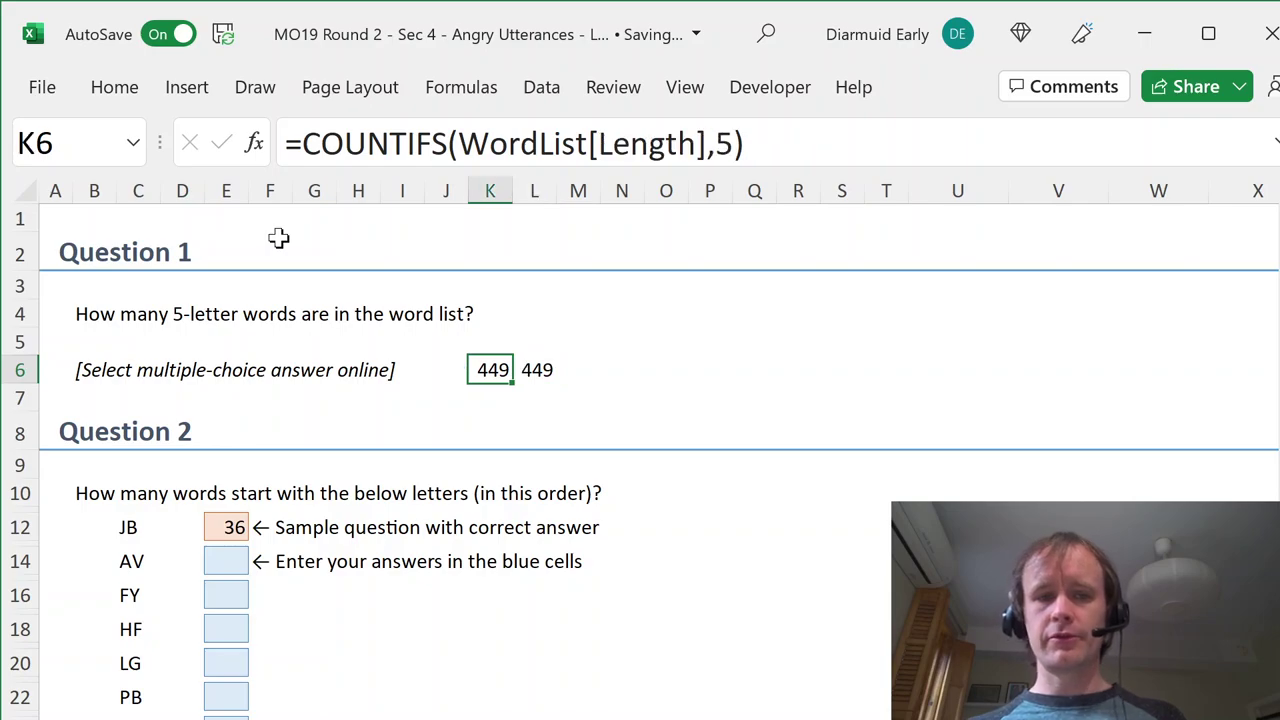
key("Down")
key("Down")
key("Down")
key("Down")
key("Down")
key("Down")
key("Down")
key("Left")
key("Left")
key("Left")
key("Left")
key("Left")
key("Left")
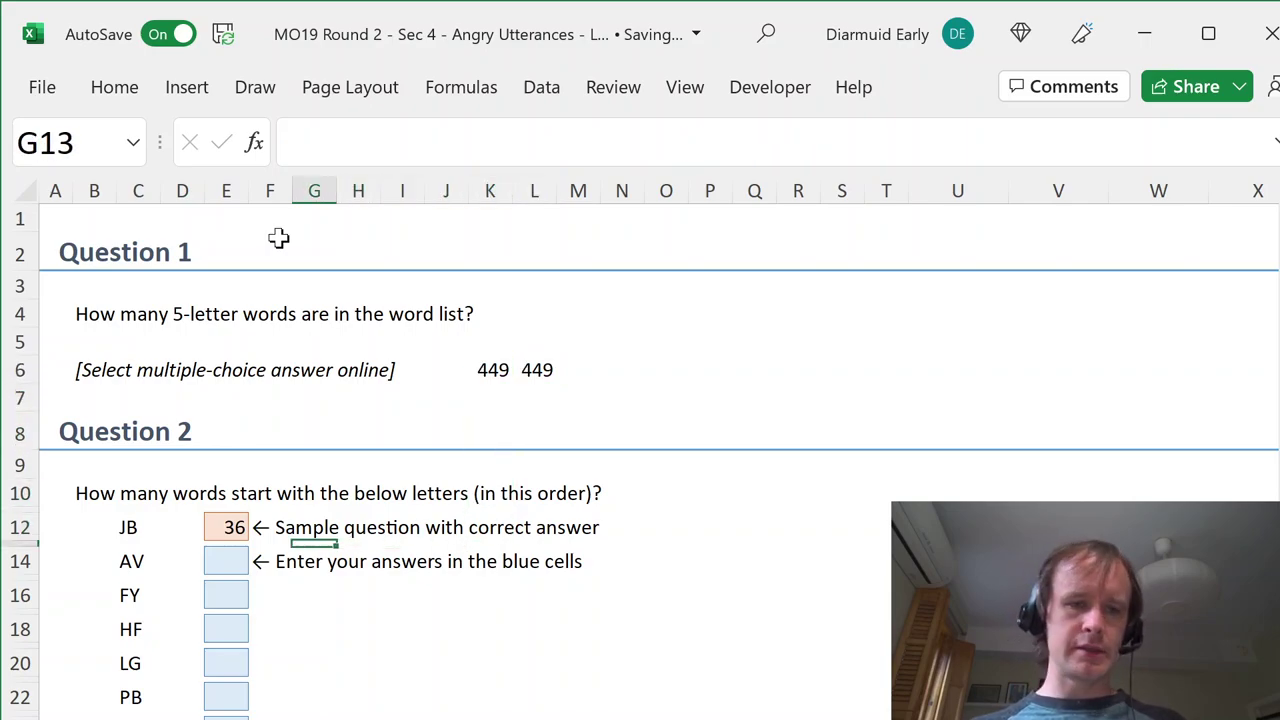
- Enter =COUNTIFS(WordList[Word],C14&"*") in E14 to count words starting AV
key("Down")
type("=countifs")
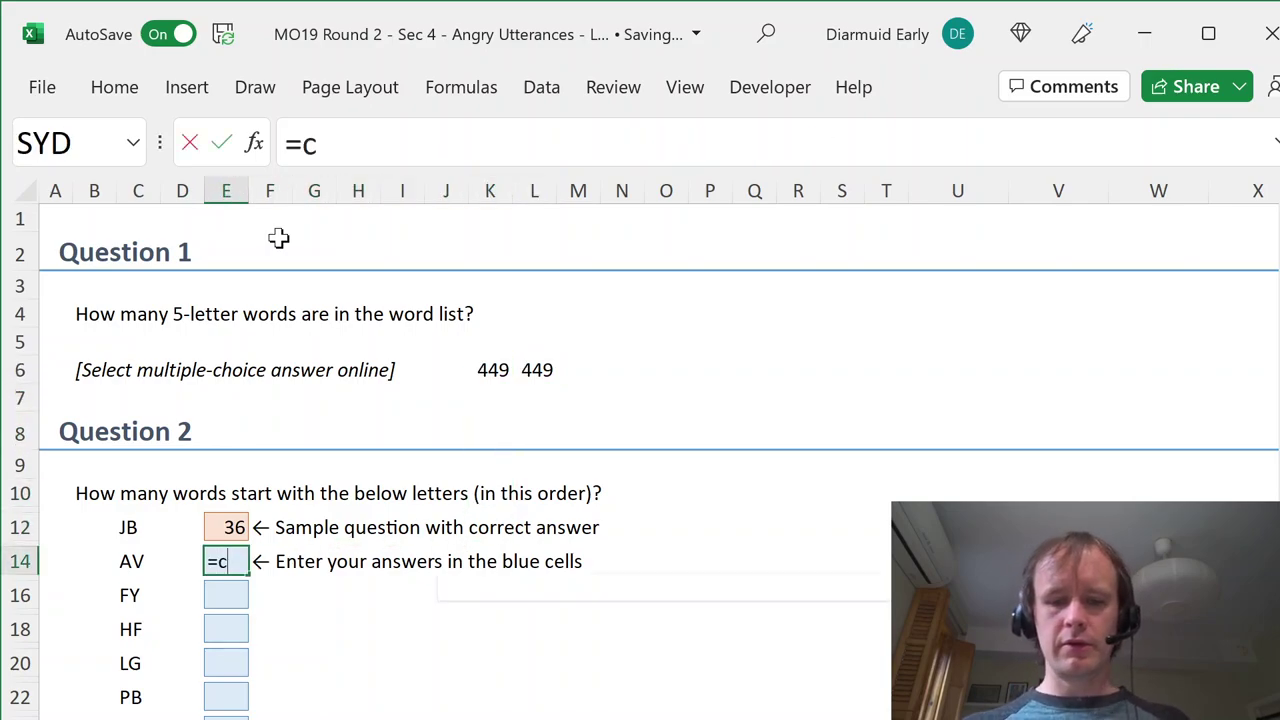
key("Tab")
type("wor")
key("Tab")
type("[w")
key("Tab")
type("]")
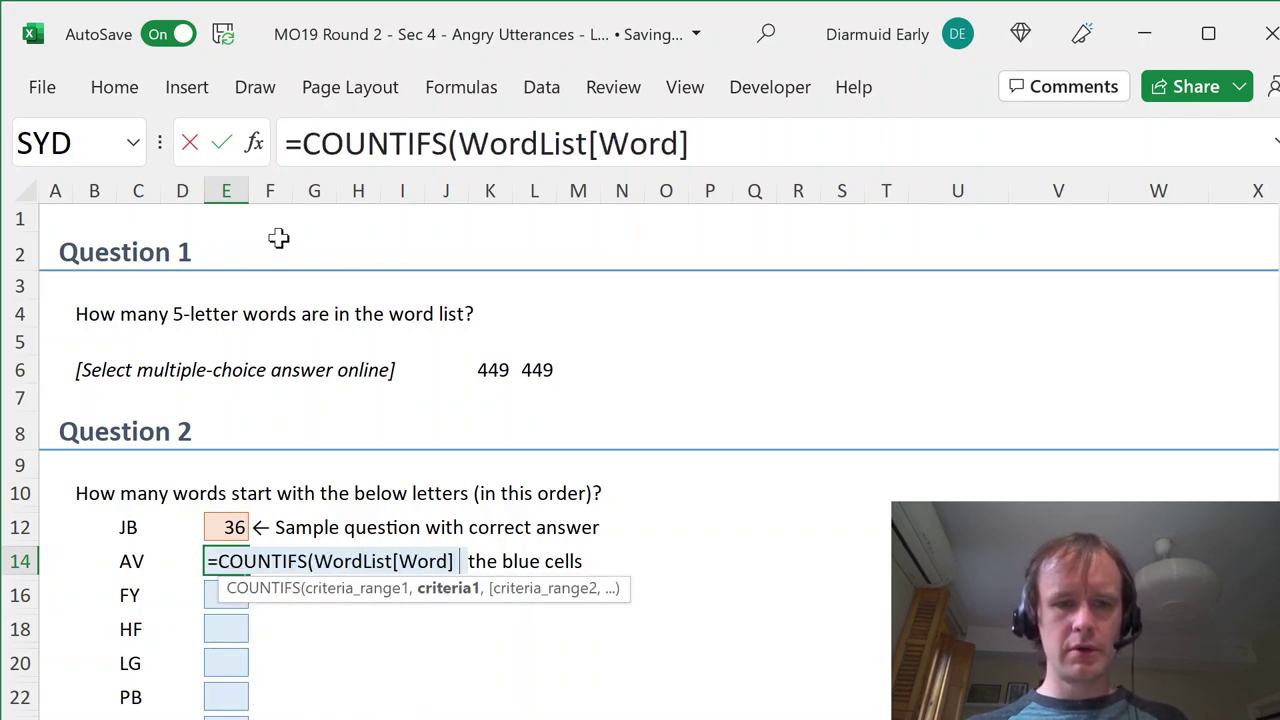
type(",")
key("Left")
key("Left")
key("Left")
key("Right")
type("&")
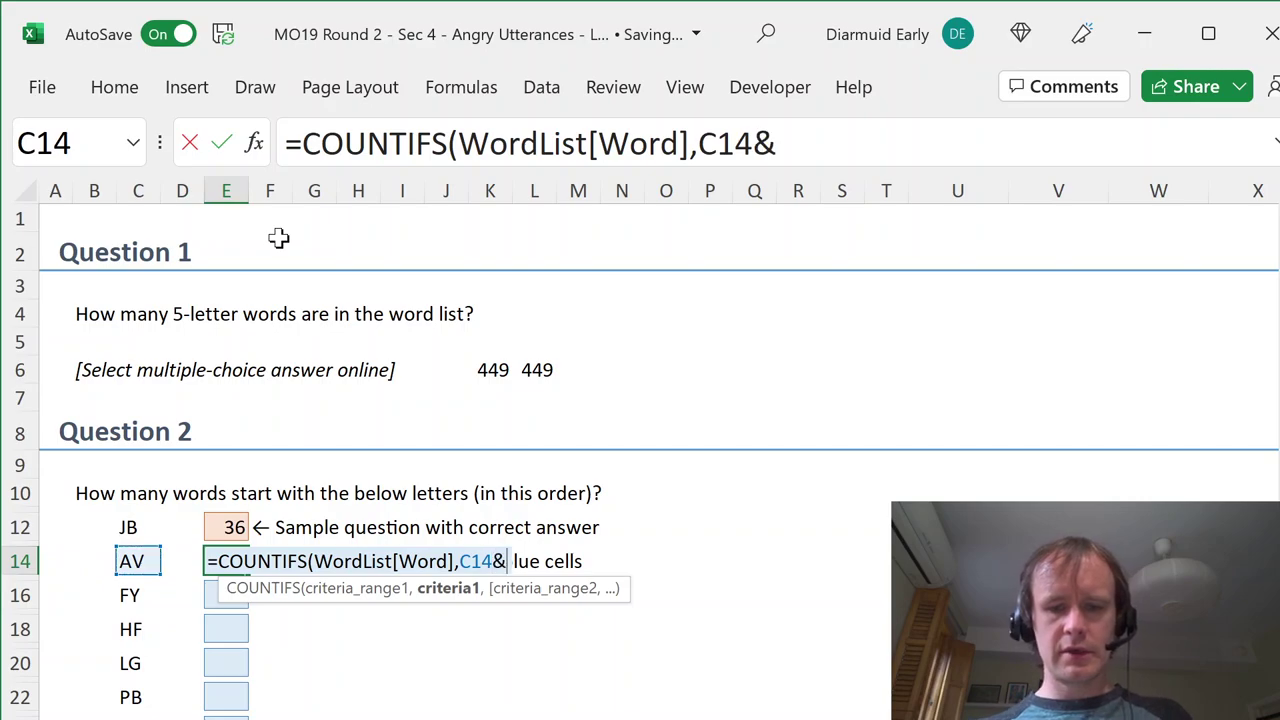
type("\"*\")")
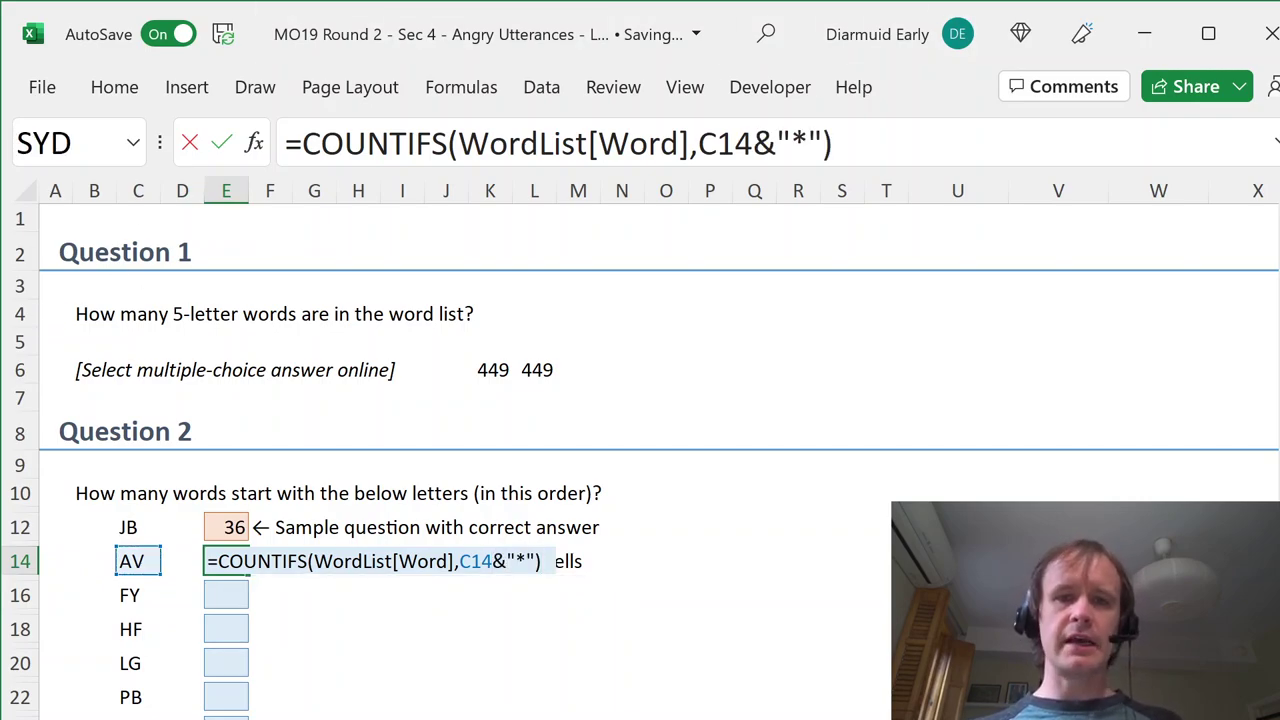
key("Return")
- Copy the E14 count formula into E12, E16, E18, E20, E22 and E24
key("Up")
key("ctrl+c")
key("Up")
key("Up")
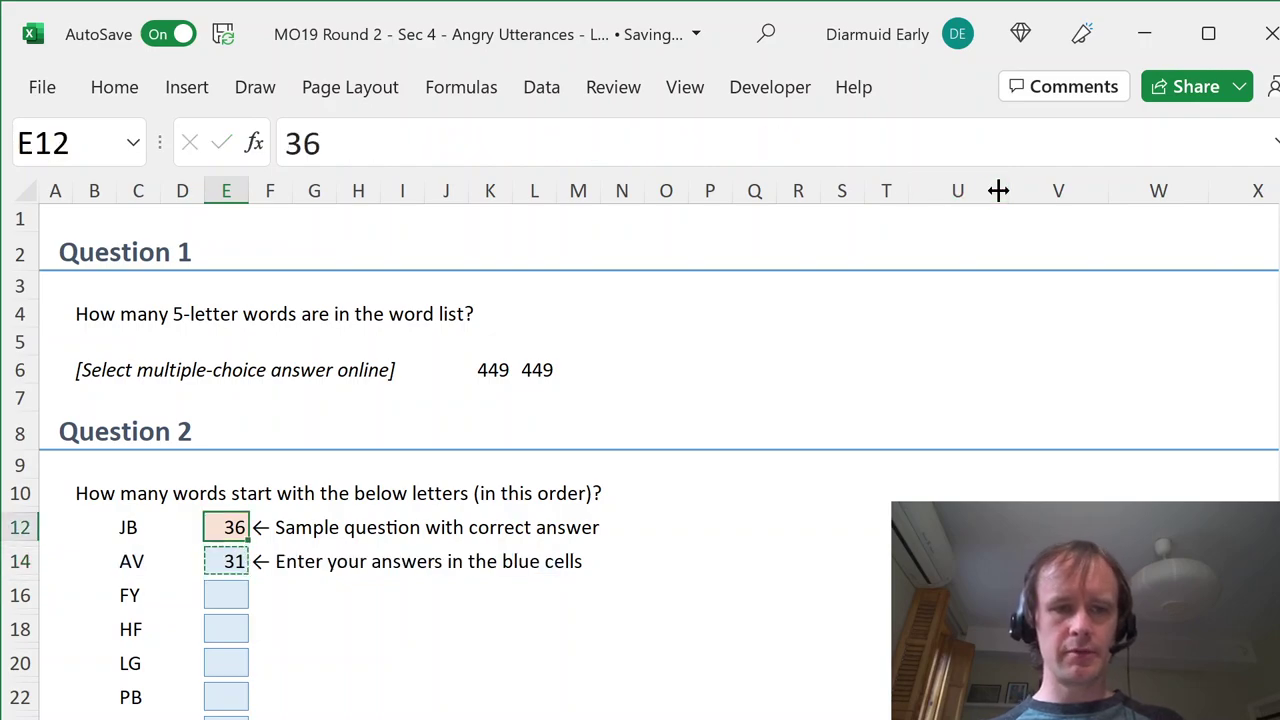
key("ctrl+v")
key("Down")
key("Down")
key("Down")
key("Down")
key("ctrl+v")
key("Down")
key("Down")
key("ctrl+v")
key("Down")
key("Down")
key("ctrl+v")
key("Down")
key("Down")
key("ctrl+v")
key("Down")
key("Down")
key("ctrl+v")
key("Down")
key("Down")
key("Down")
key("Down")
- Check the filled counts and the combined answer formula in E26
key("Up")
key("Up")
key("Up")
key("Up")
key("Up")
key("Up")
key("Up")
key("Up")
key("Up")
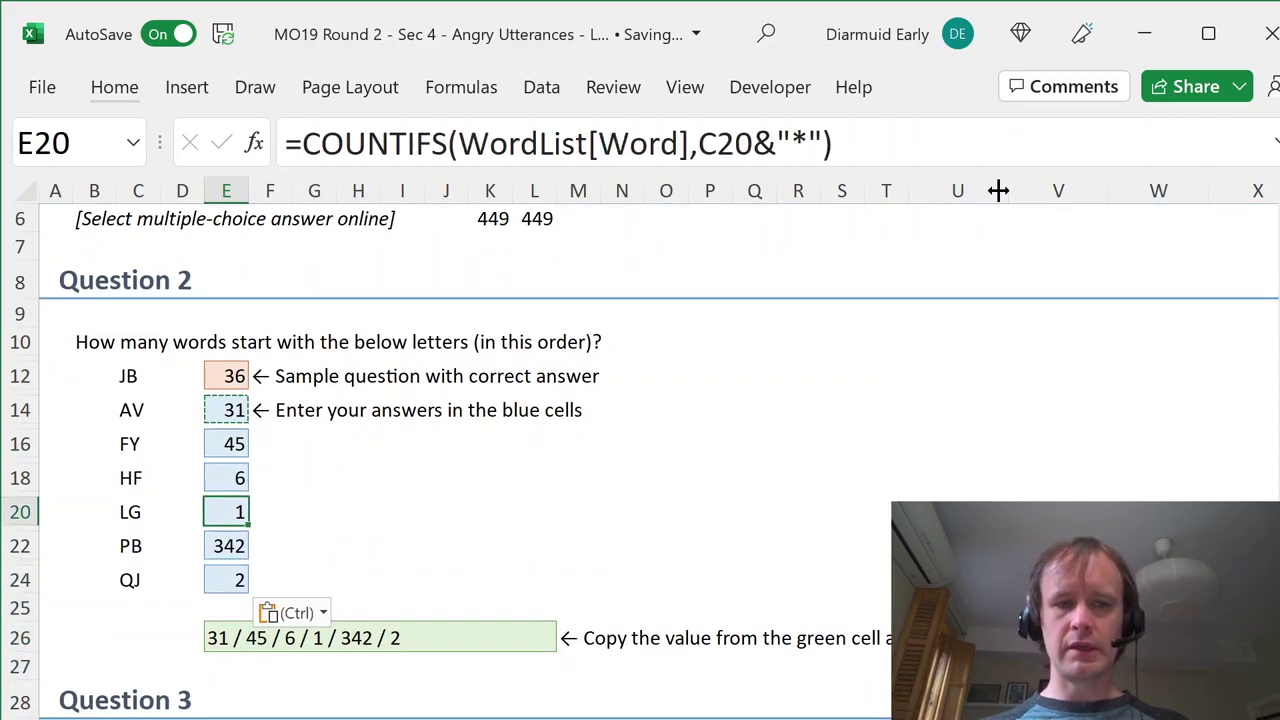
key("Down")
key("Down")
key("Down")
key("Down")
key("Down")
key("Down")
key("Down")
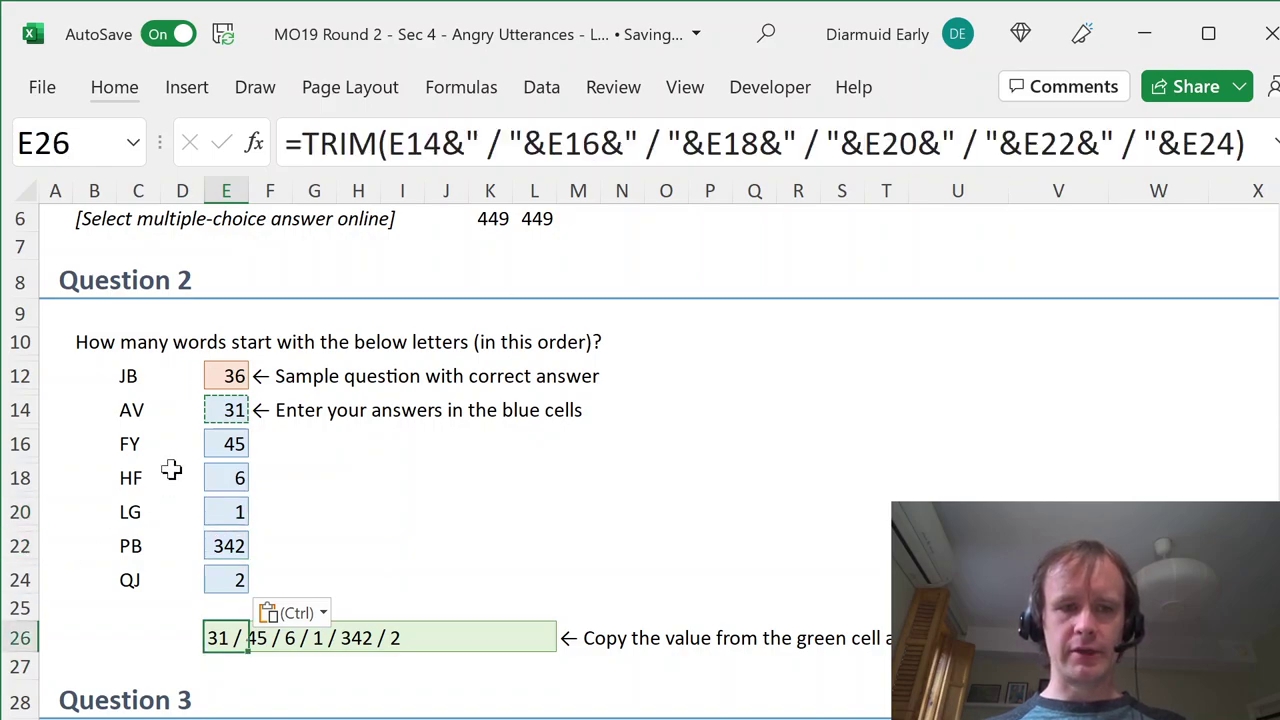
left_click(229, 411)
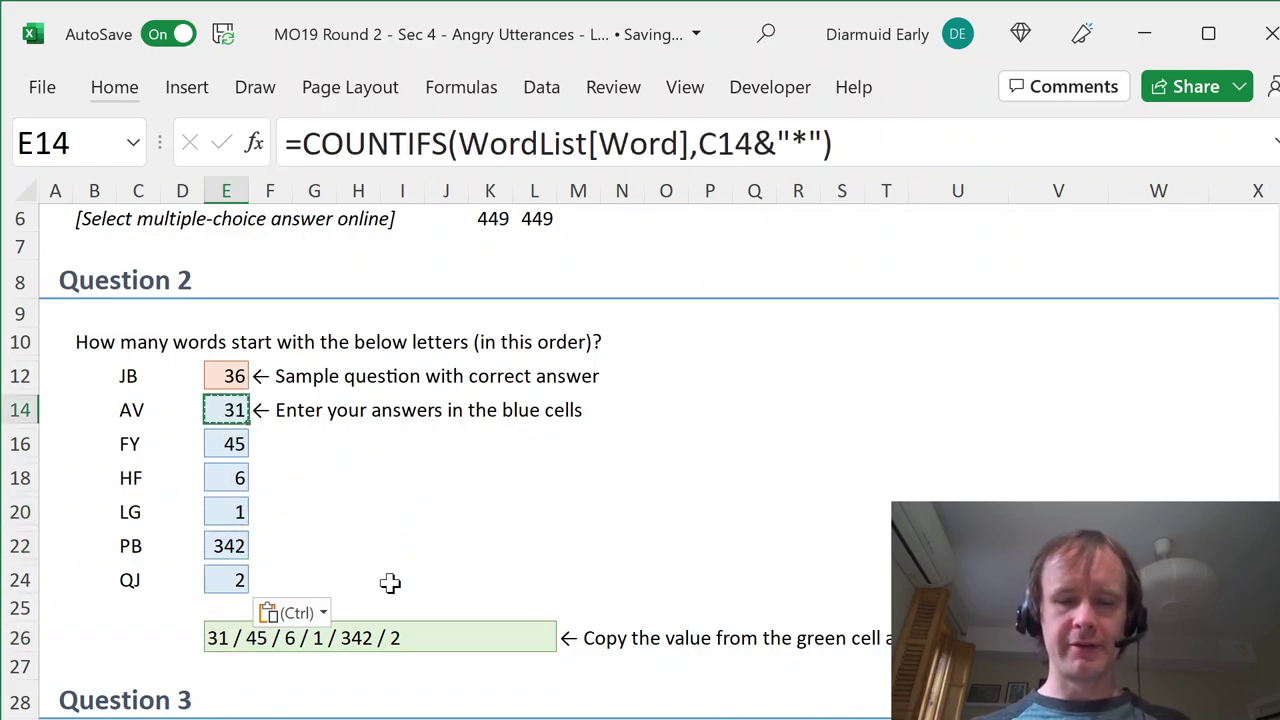
scroll(389, 583, "down", 4)
scroll(389, 583, "down", 2)
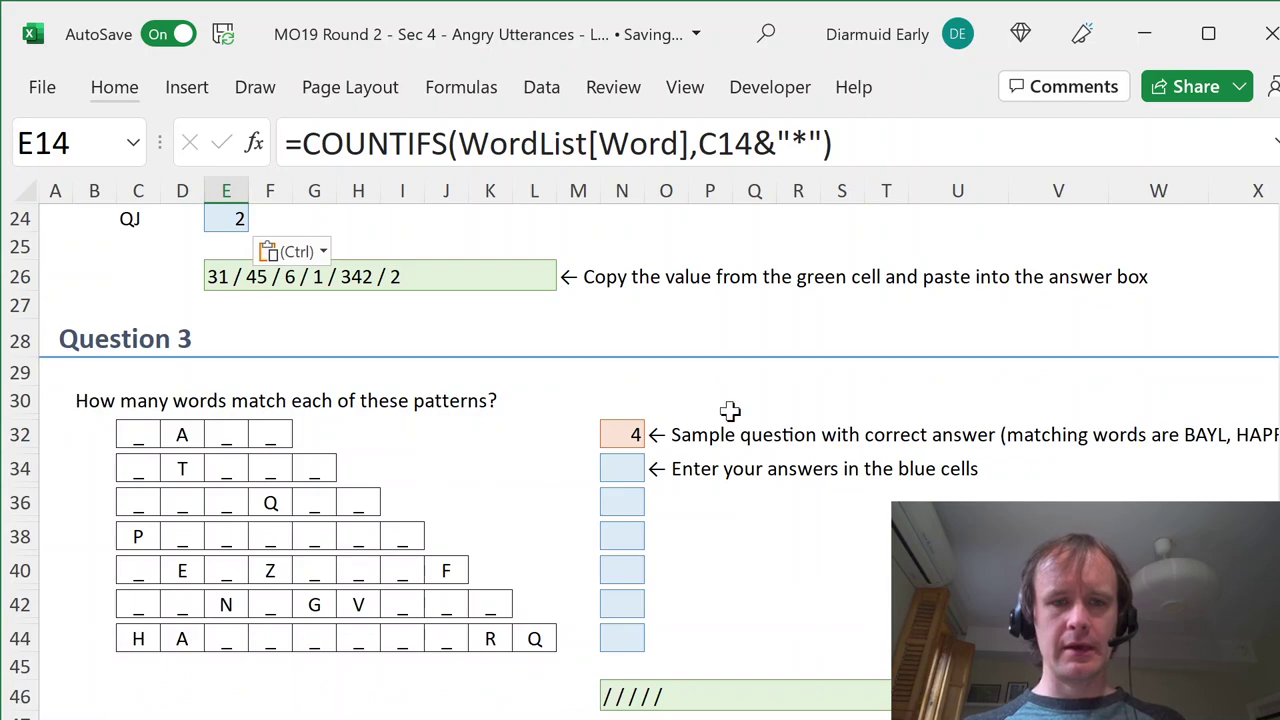
- Inspect the last pattern's letter boxes C44:L44 and select its answer cell N44
left_click(621, 474)
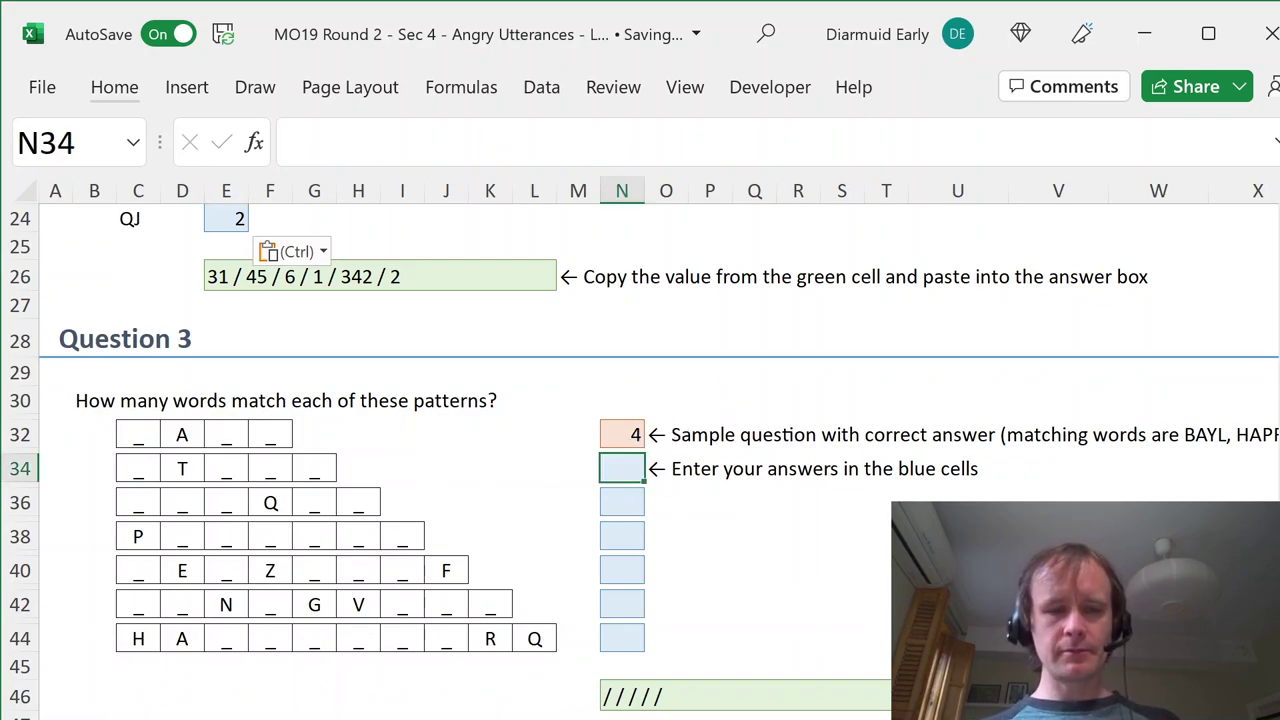
left_click_drag(136, 638, 535, 643)
left_click(451, 634)
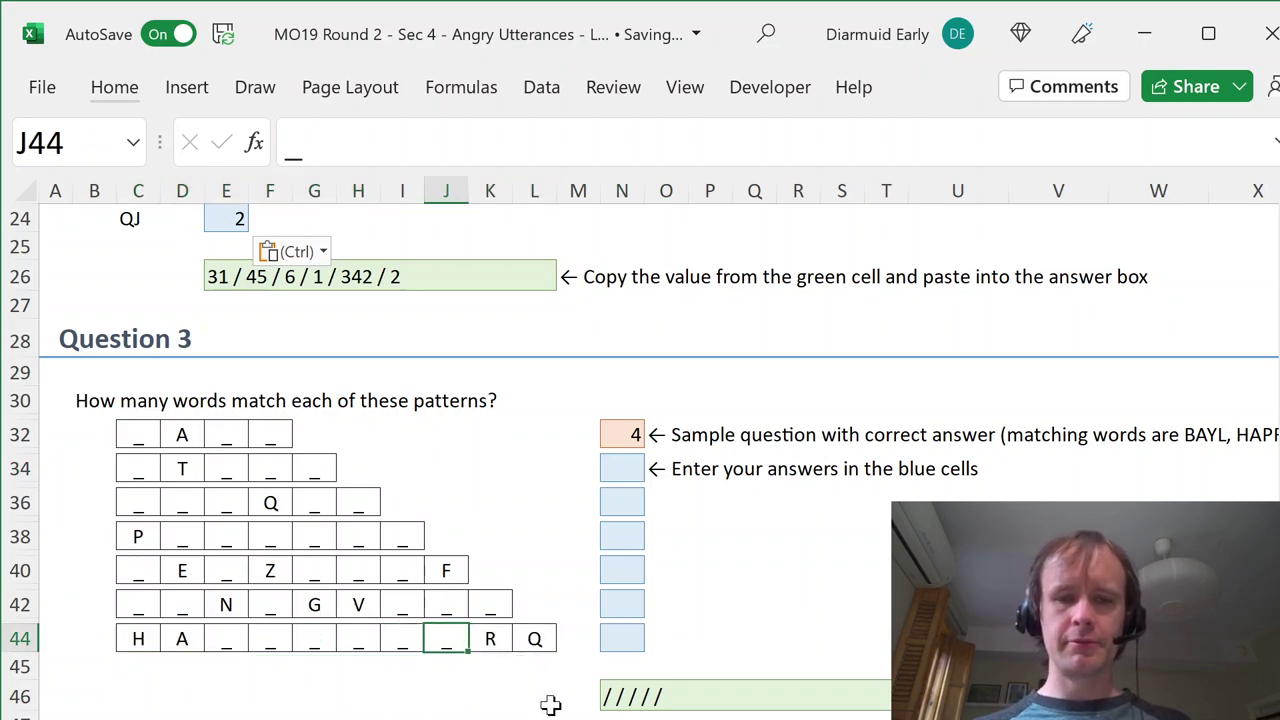
left_click(633, 465)
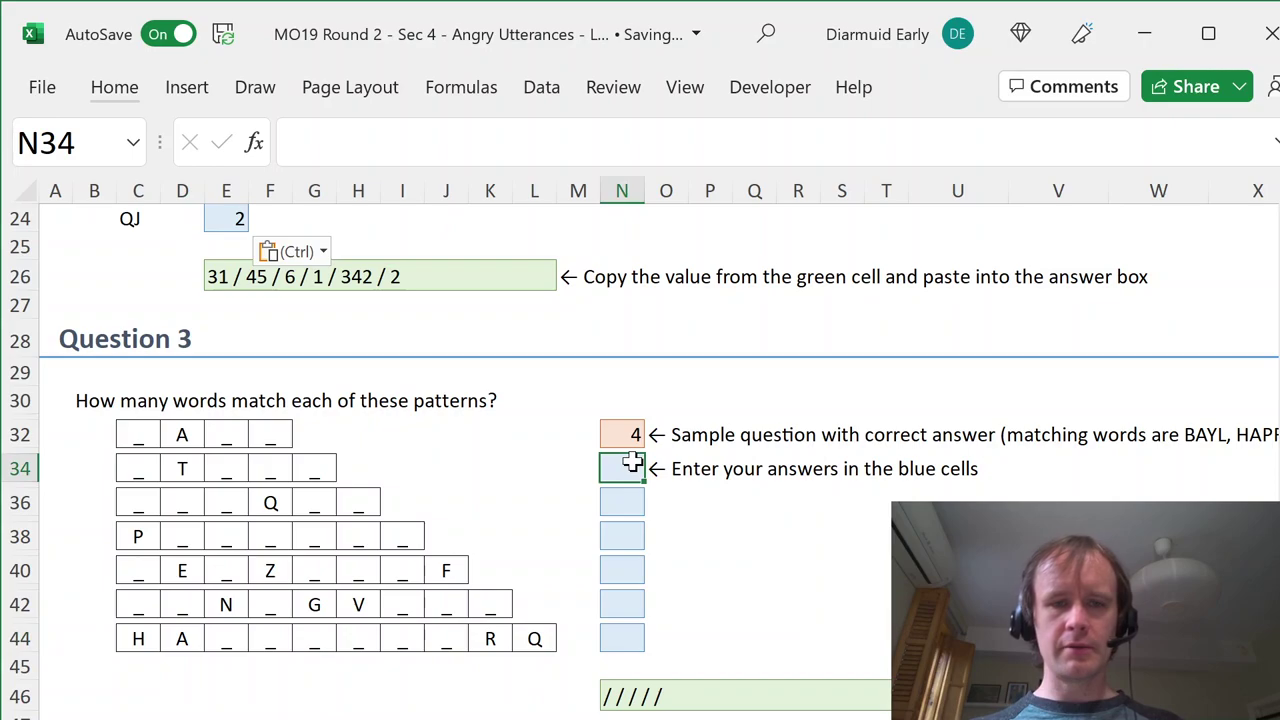
left_click(626, 636)
- In N44 build the wildcard pattern =SUBSTITUTE(CONCAT(C44:L44),"_","?")
type("=sub")
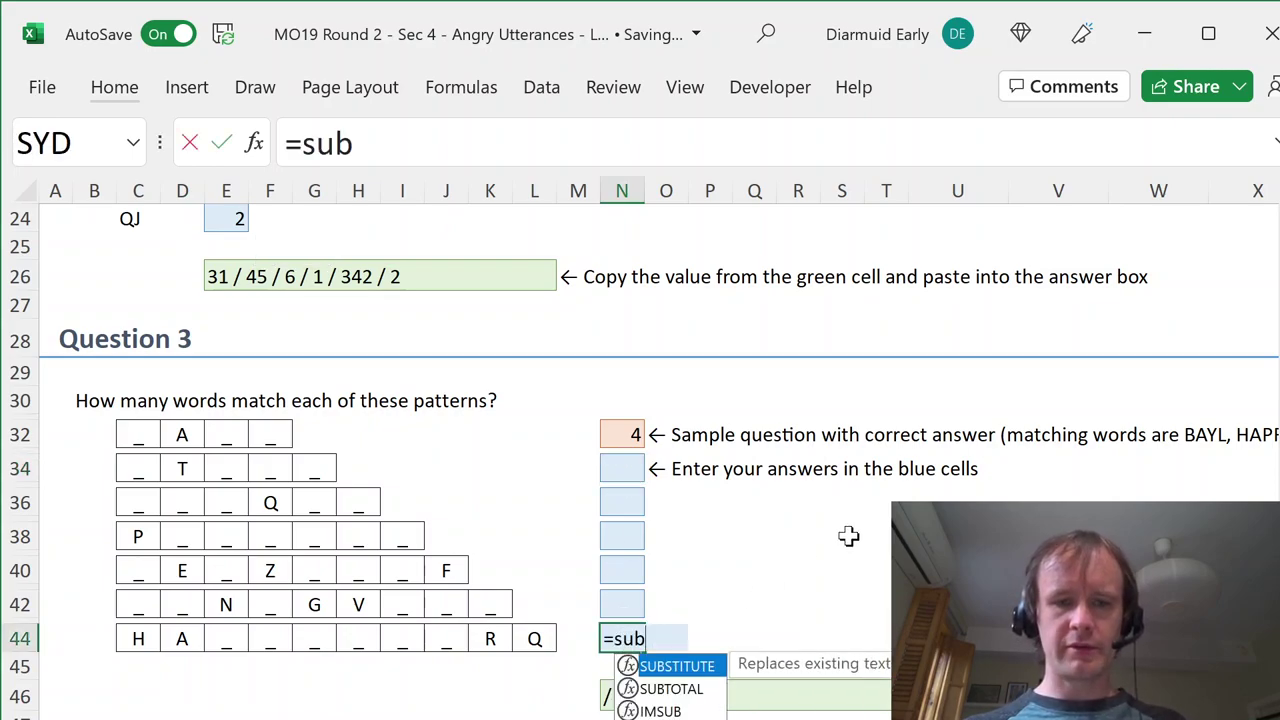
key("Tab")
type("con")
key("Tab")
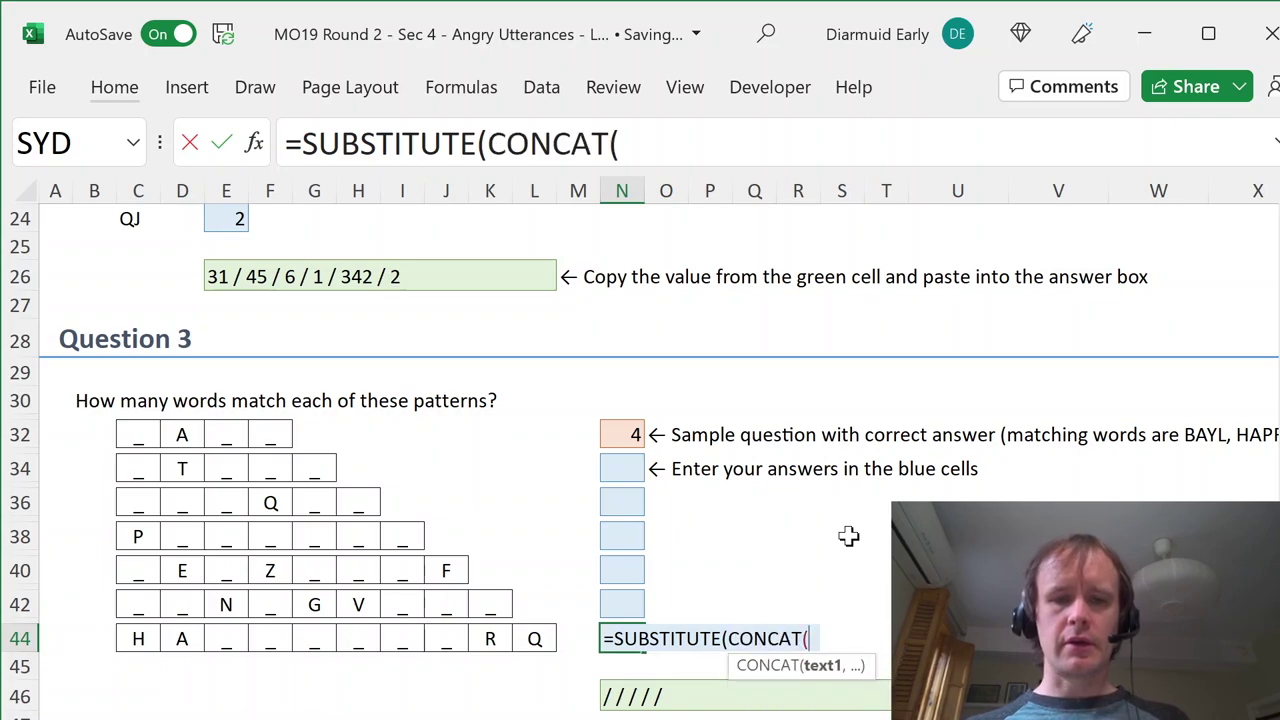
key("Left")
key("ctrl+shift+Left")
type(",")
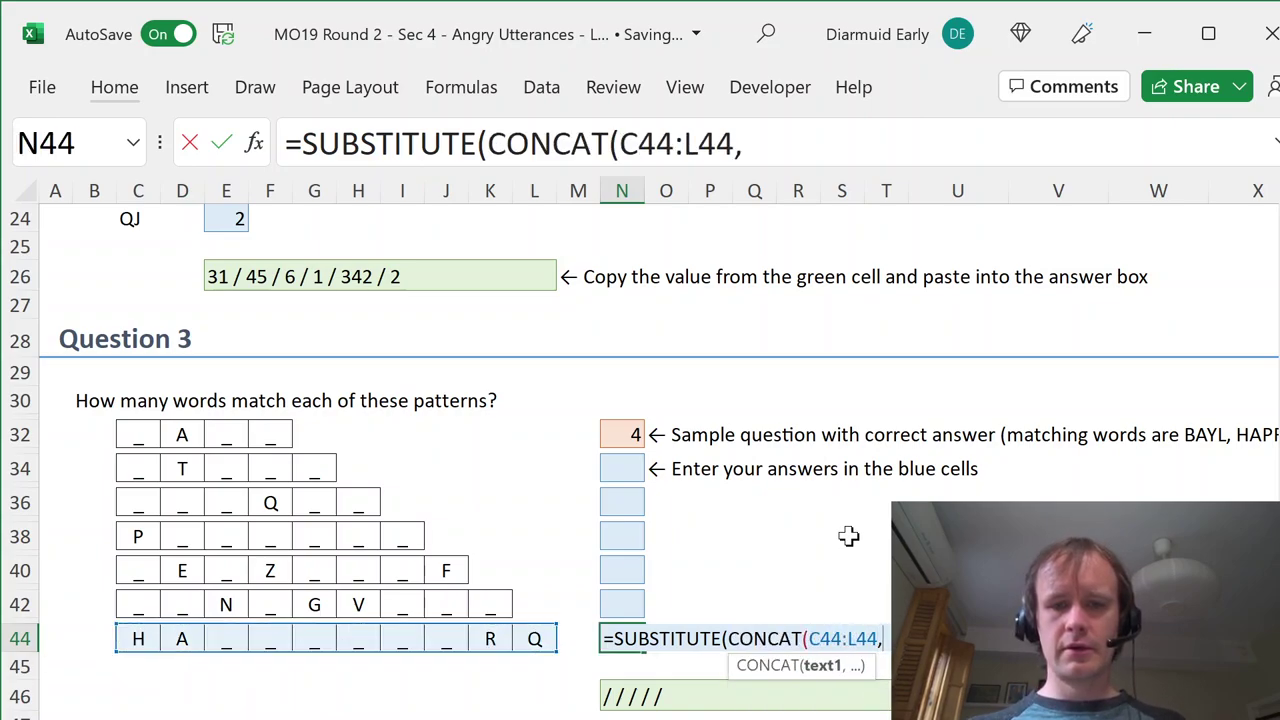
key("BackSpace")
type("),\"_\",")
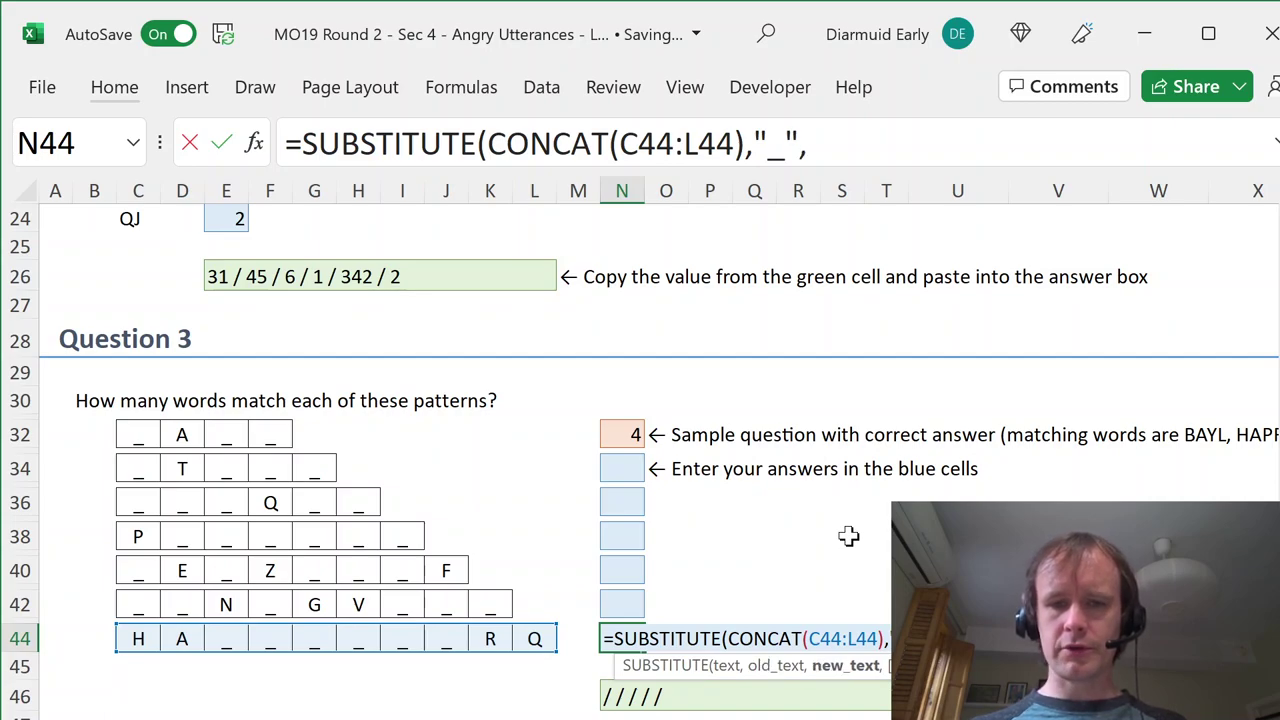
type("\"?\")")
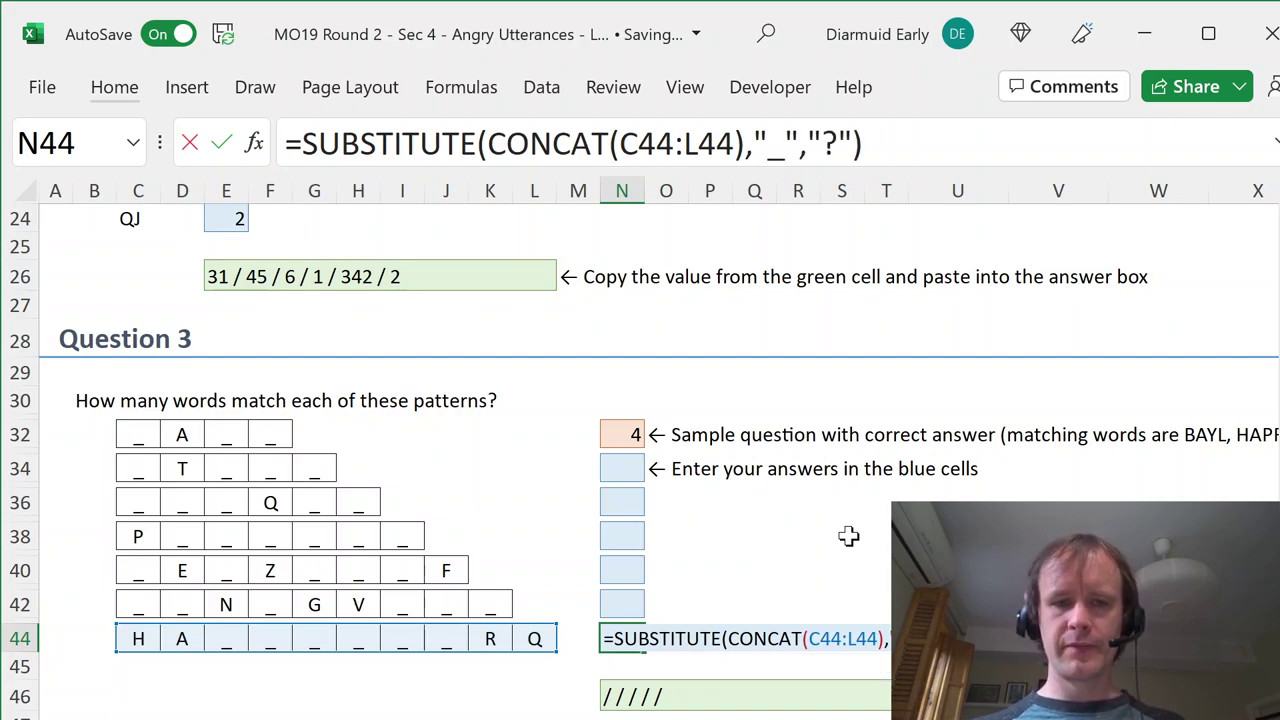
key("Return")
- Wrap N44's pattern formula in COUNTIFS(WordList[Word],…) so it returns a count of 12
key("Up")
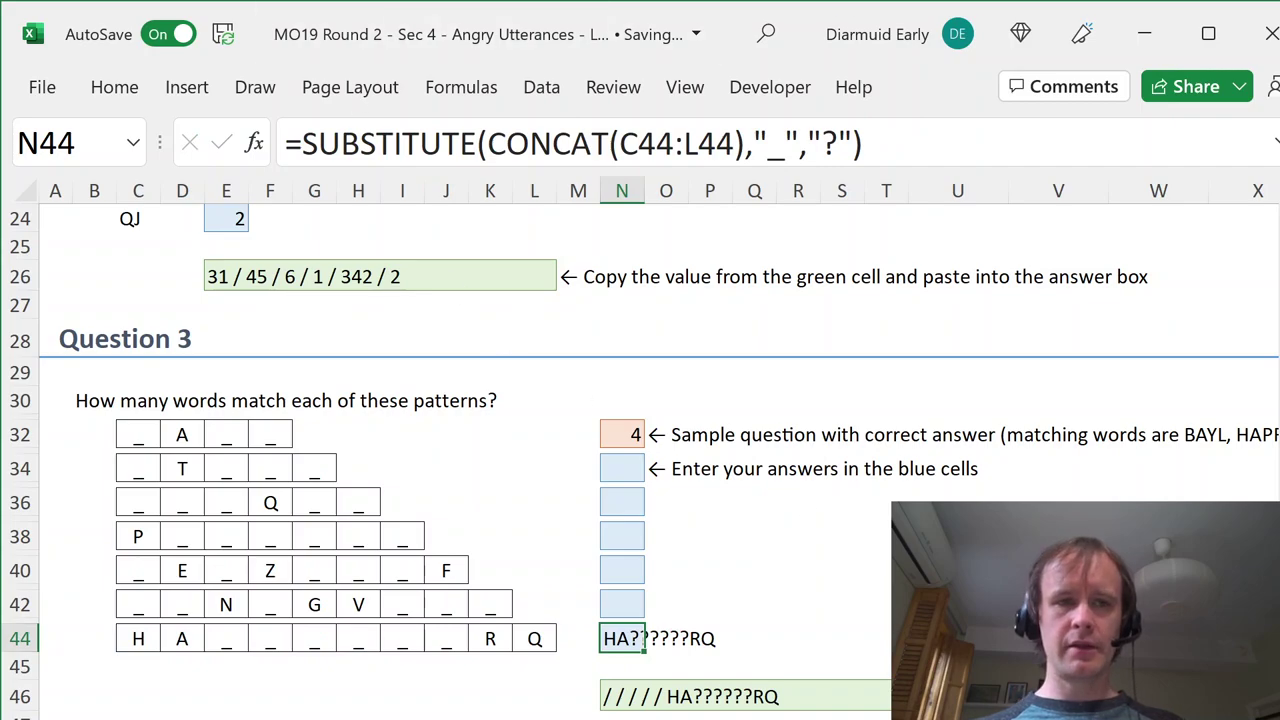
key("F2")
key("Home")
key("Right")
type("count")
key("Down")
key("Down")
key("Down")
key("Down")
key("Tab")
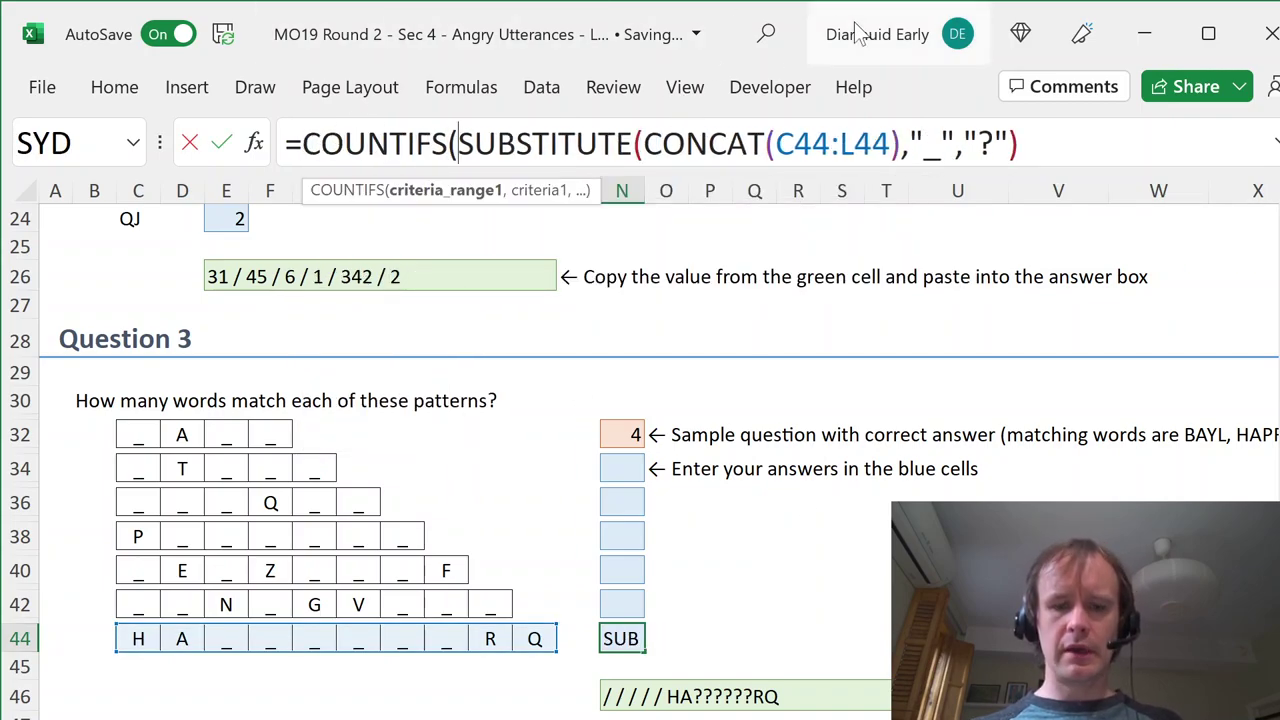
type("word")
key("Tab")
type("[w")
key("Tab")
type("],sub")
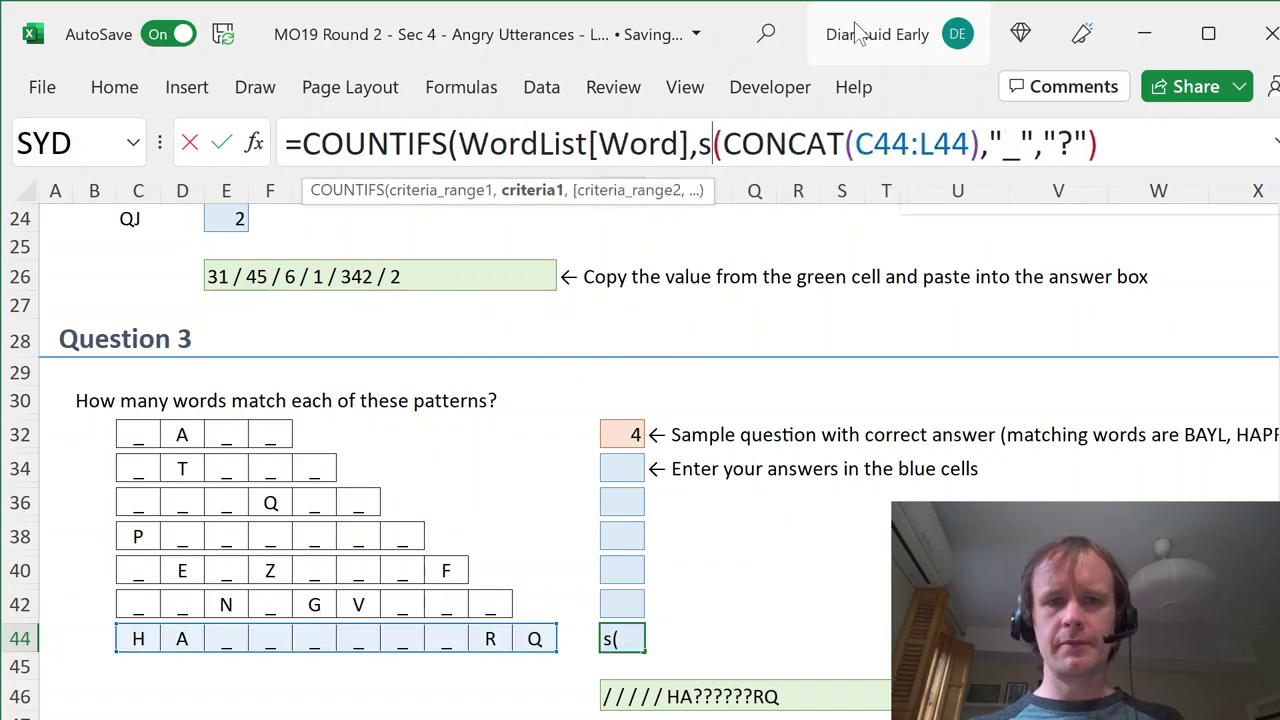
key("Tab")
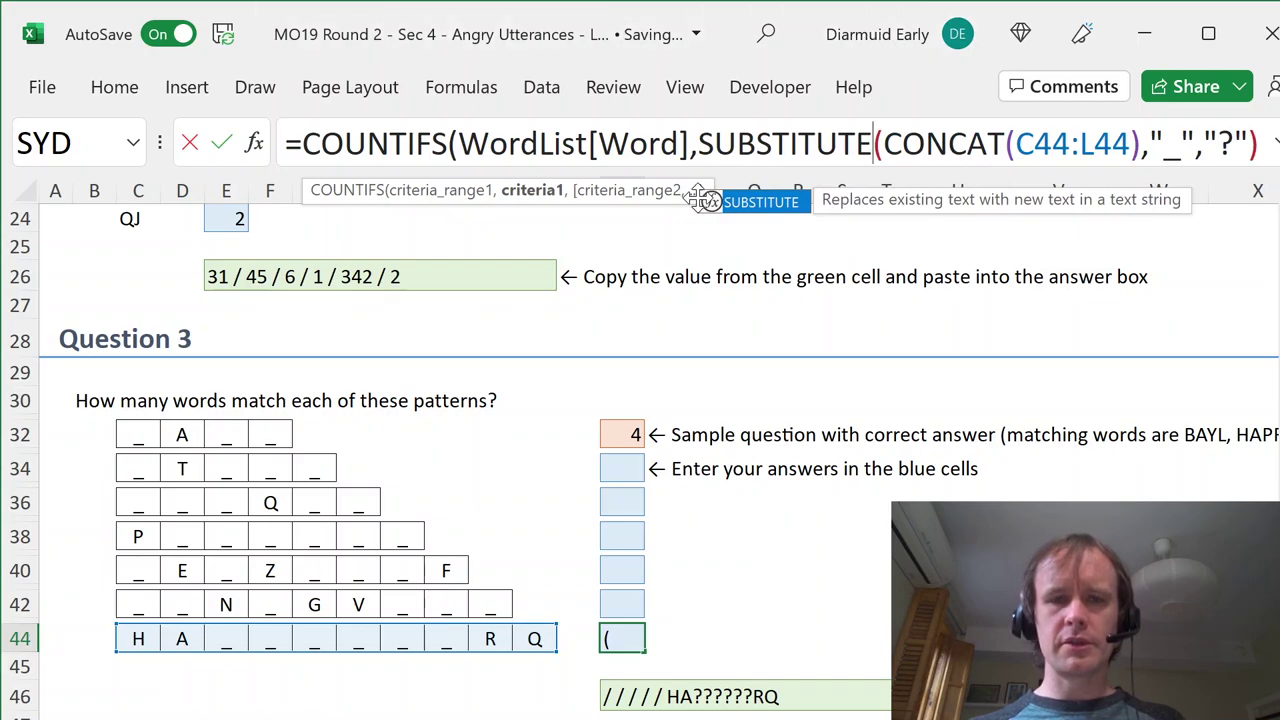
key("End")
type(")")
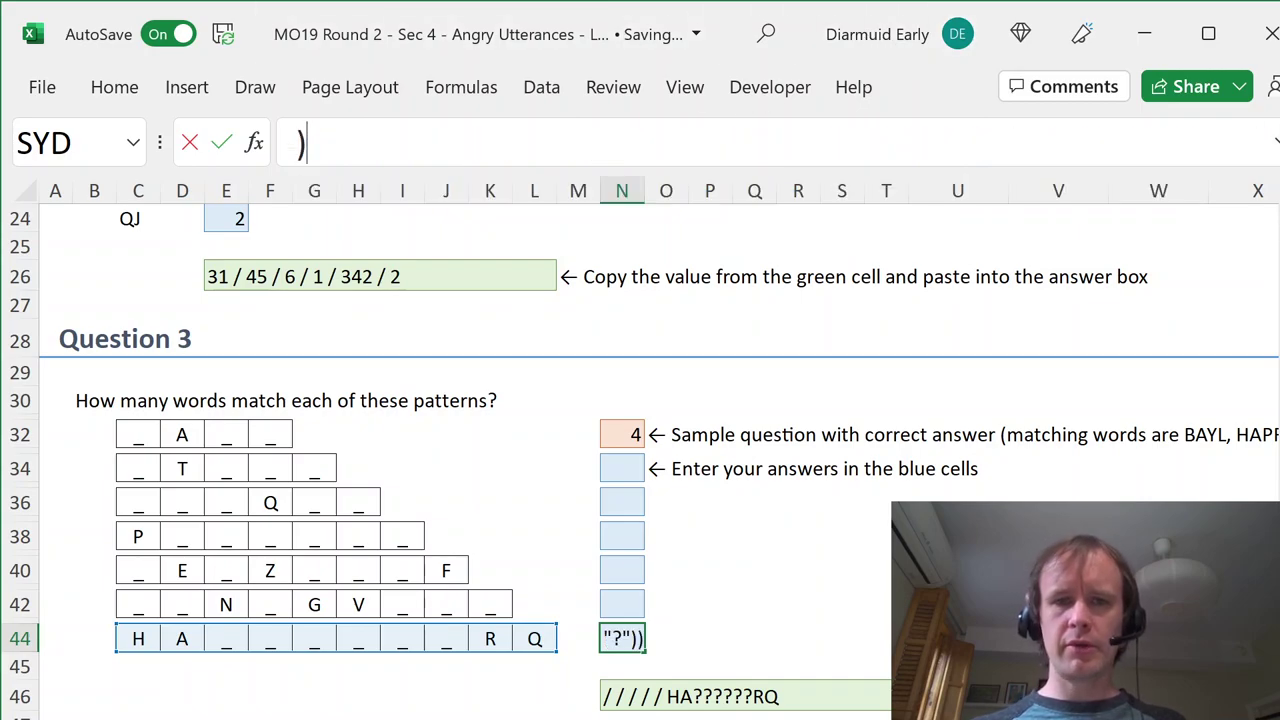
key("Home")
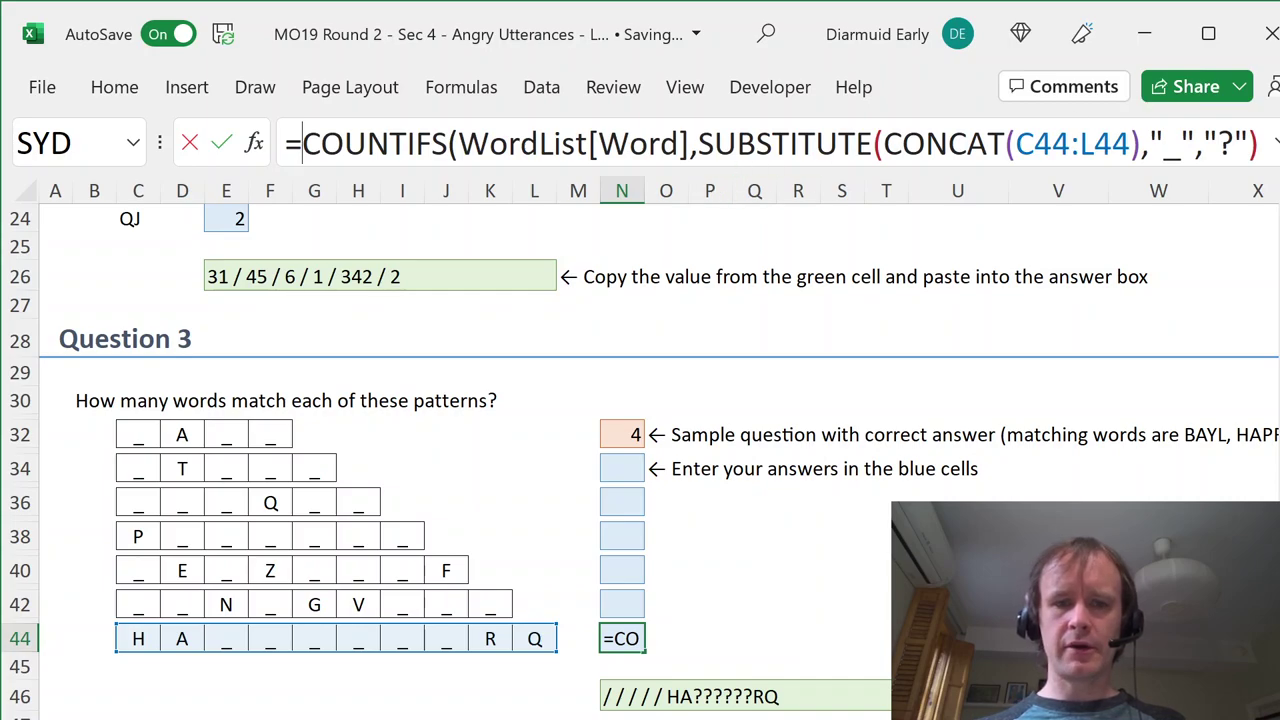
key("ctrl+Return")
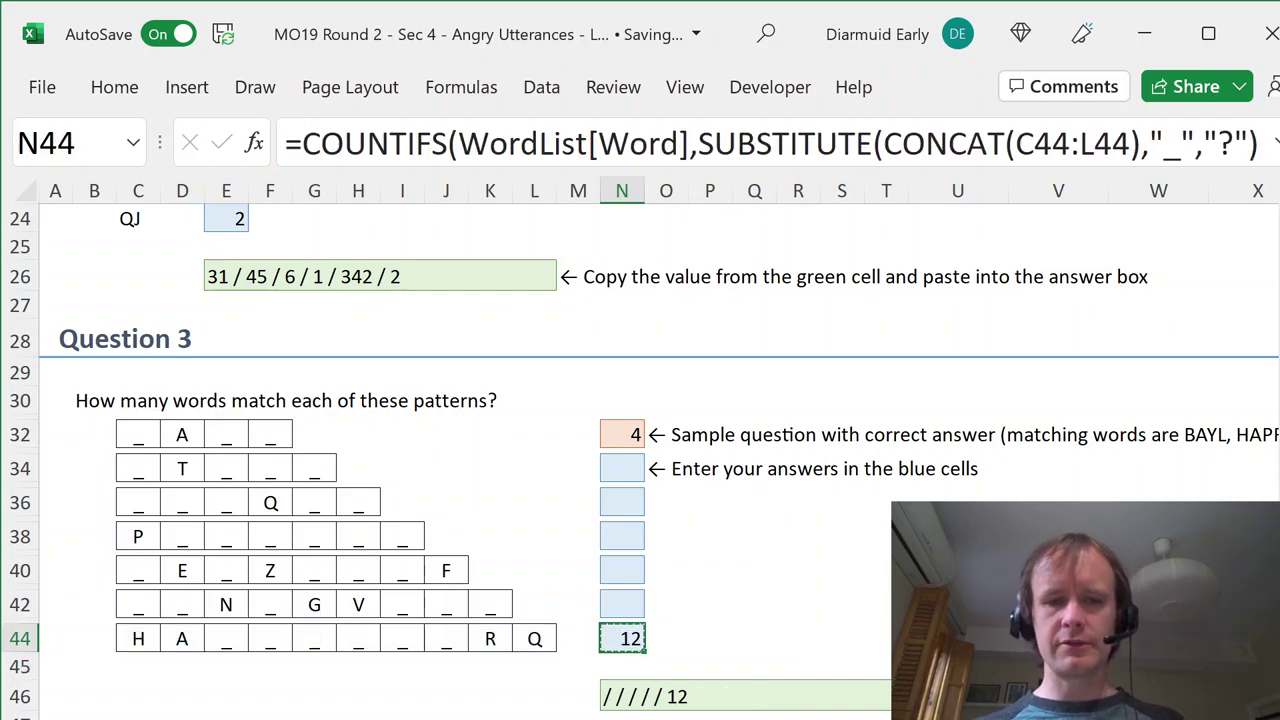
- Paste the count formula up into N42, N40, N38, N36 and N34
key("Up")
key("Up")
key("ctrl+v")
key("Up")
key("Up")
key("ctrl+v")
key("Up")
key("Up")
key("ctrl+v")
key("Up")
key("Up")
key("ctrl+v")
key("Up")
key("Up")
key("ctrl+v")
key("Up")
key("Up")
- Paste only the formula into sample answer cell N32, completing counts 3/25/118/6/7/12
key("ctrl+alt+v")
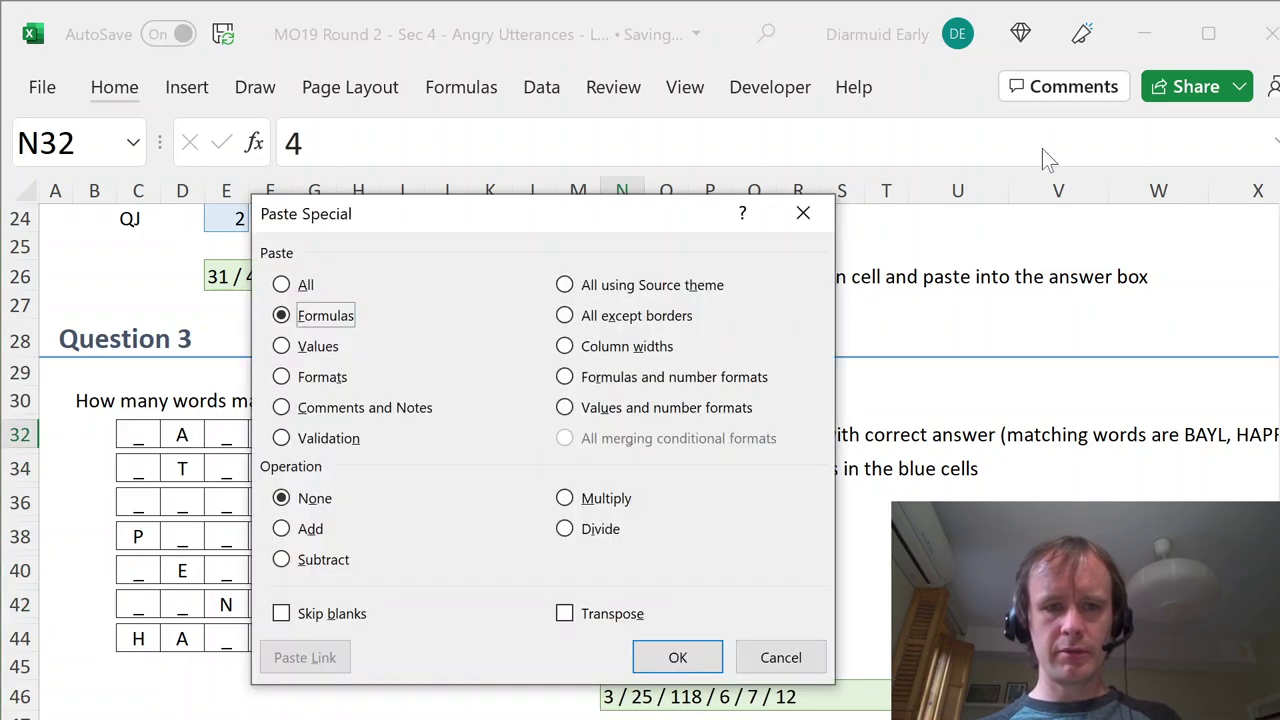
key("Return")
key("Down")
key("Down")
key("Down")
key("Down")
key("Down")
key("Down")
key("Down")
key("Down")
key("Down")
key("Down")
key("Down")
key("Down")
key("Down")
key("Down")
key("Down")
key("Down")
key("Down")
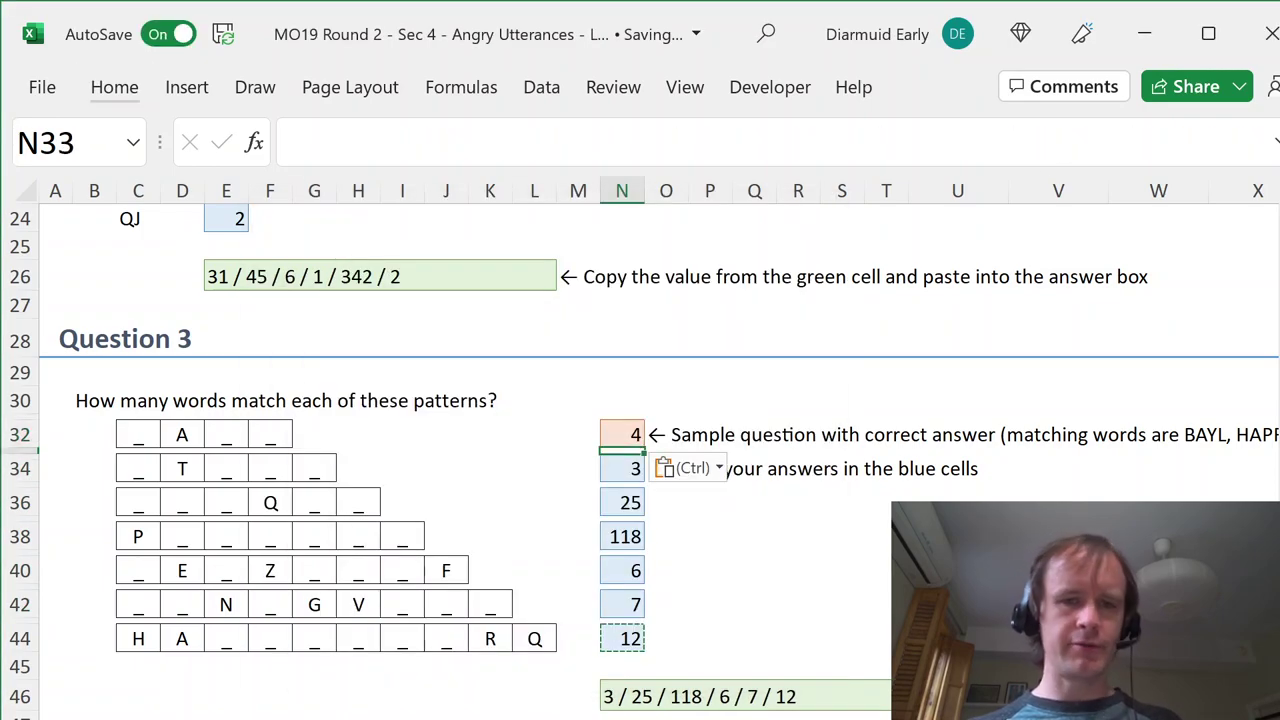
key("Down")
key("Down")
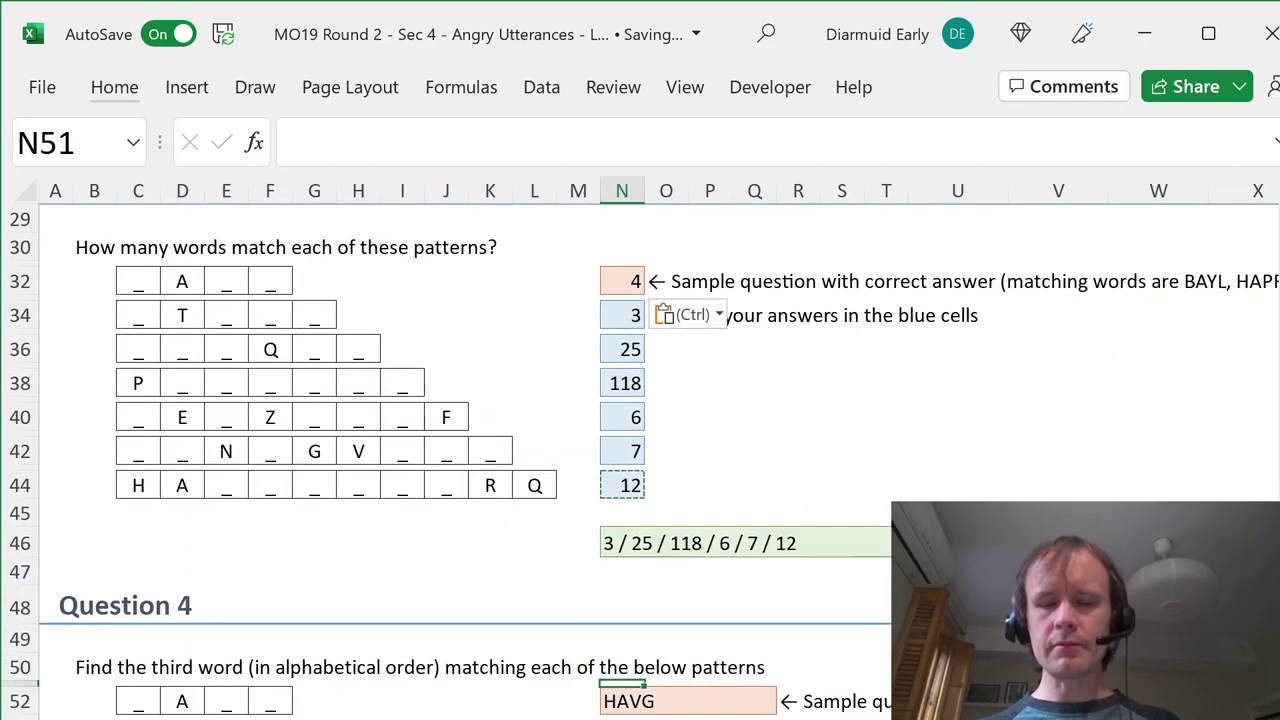
key("Down")
key("Down")
key("Down")
key("Down")
key("Down")
key("Down")
key("Down")
key("Down")
key("Down")
key("Down")
key("Down")
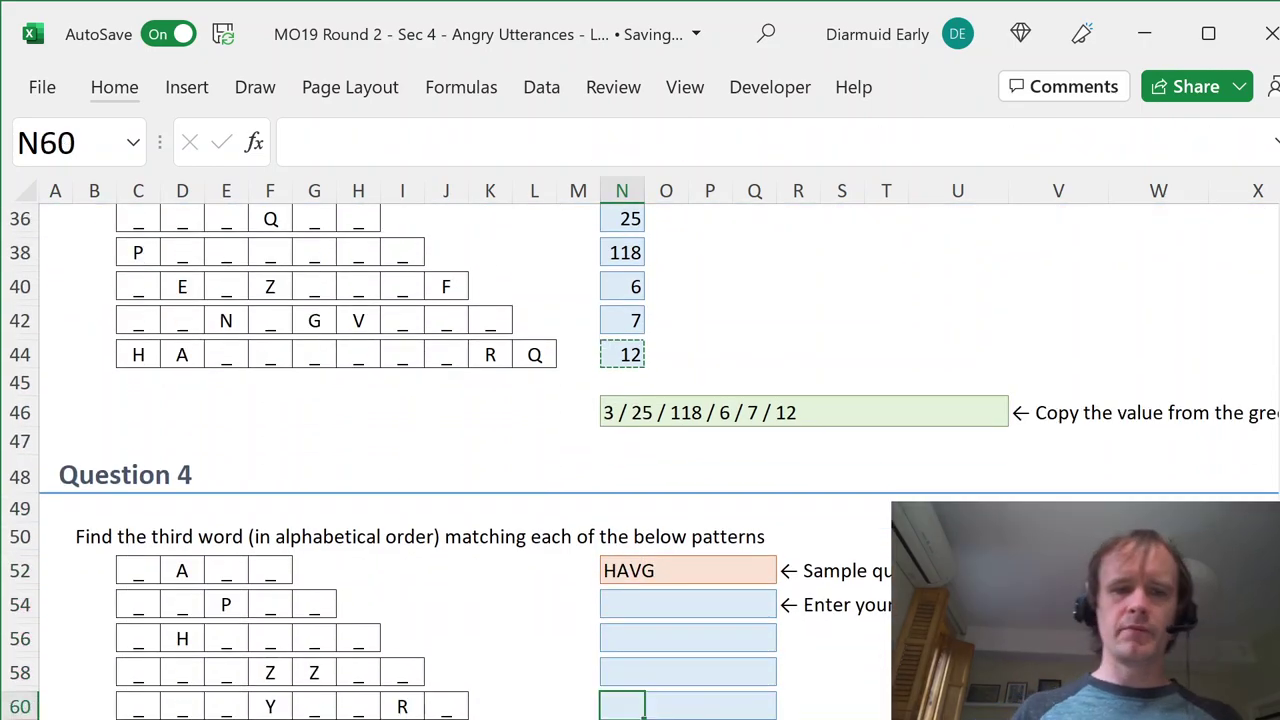
- In N54 enter =SUBSTITUTE(CONCAT(C54:L54),"_","?"), producing the wildcard ??P??
key("Down")
key("Down")
key("Up")
key("Up")
key("Up")
key("Up")
key("Up")
key("Up")
key("Up")
key("Up")
key("Up")
key("Up")
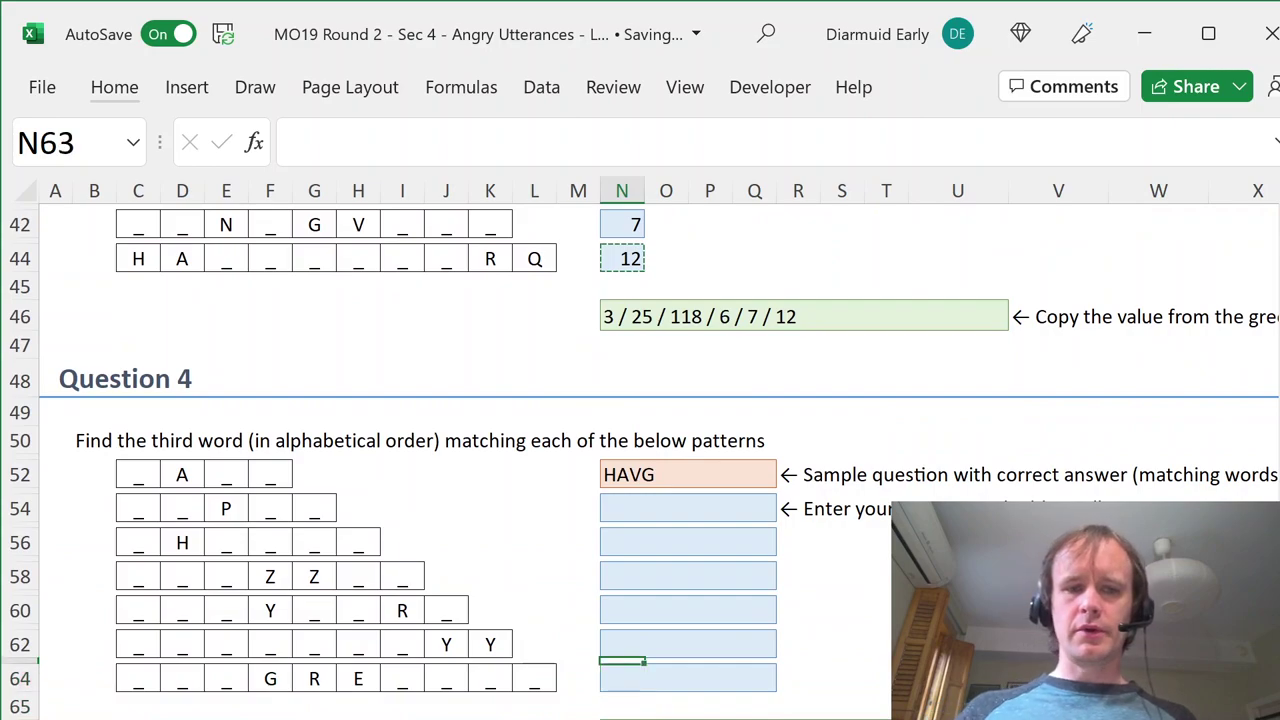
type("=")
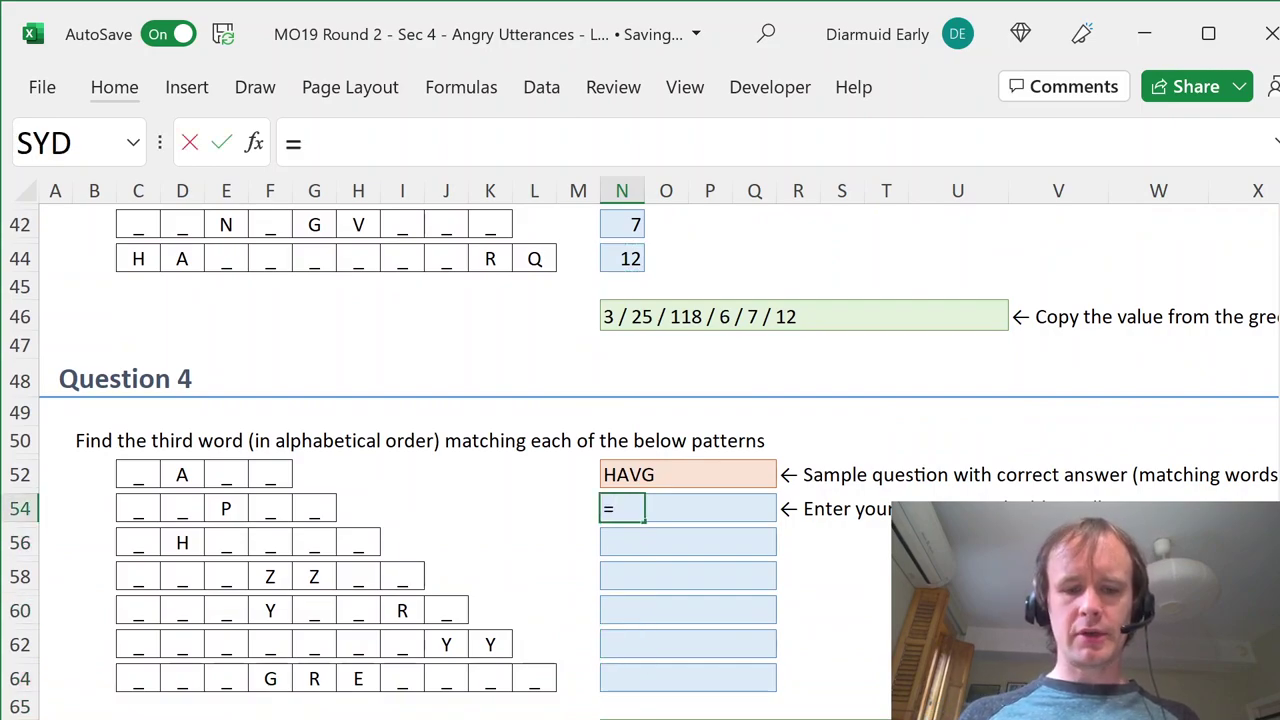
type("sub")
key("Tab")
type("c")
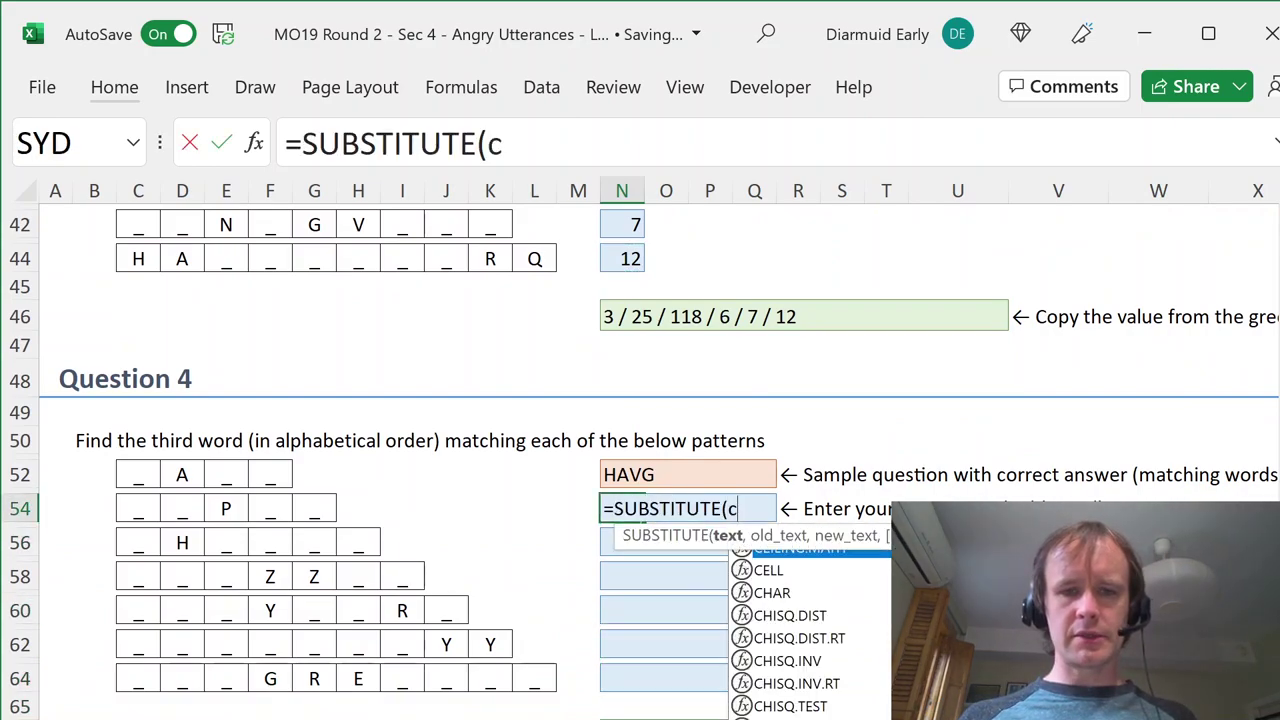
type("onc")
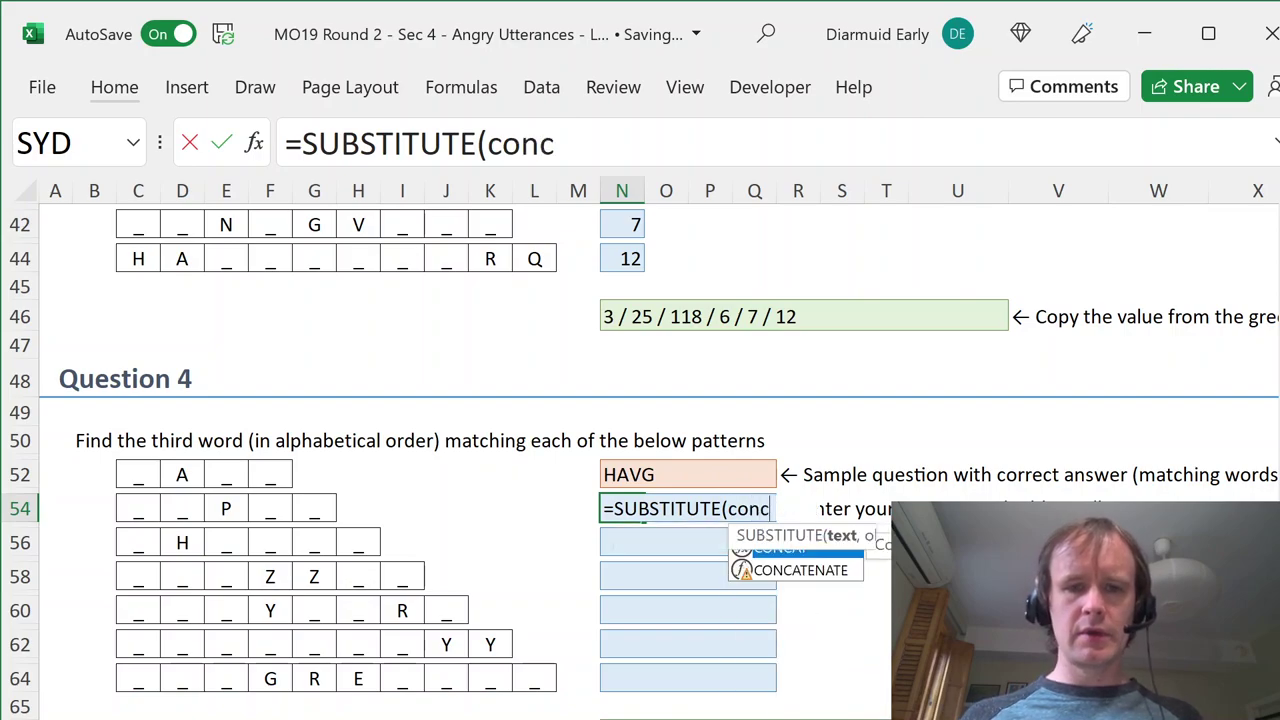
key("Tab")
key("Left")
key("Left")
key("shift+Left")
key("shift+Left")
key("shift+Left")
key("shift+Left")
key("shift+Left")
key("shift+Left")
key("shift+Left")
key("shift+Left")
key("shift+Left")
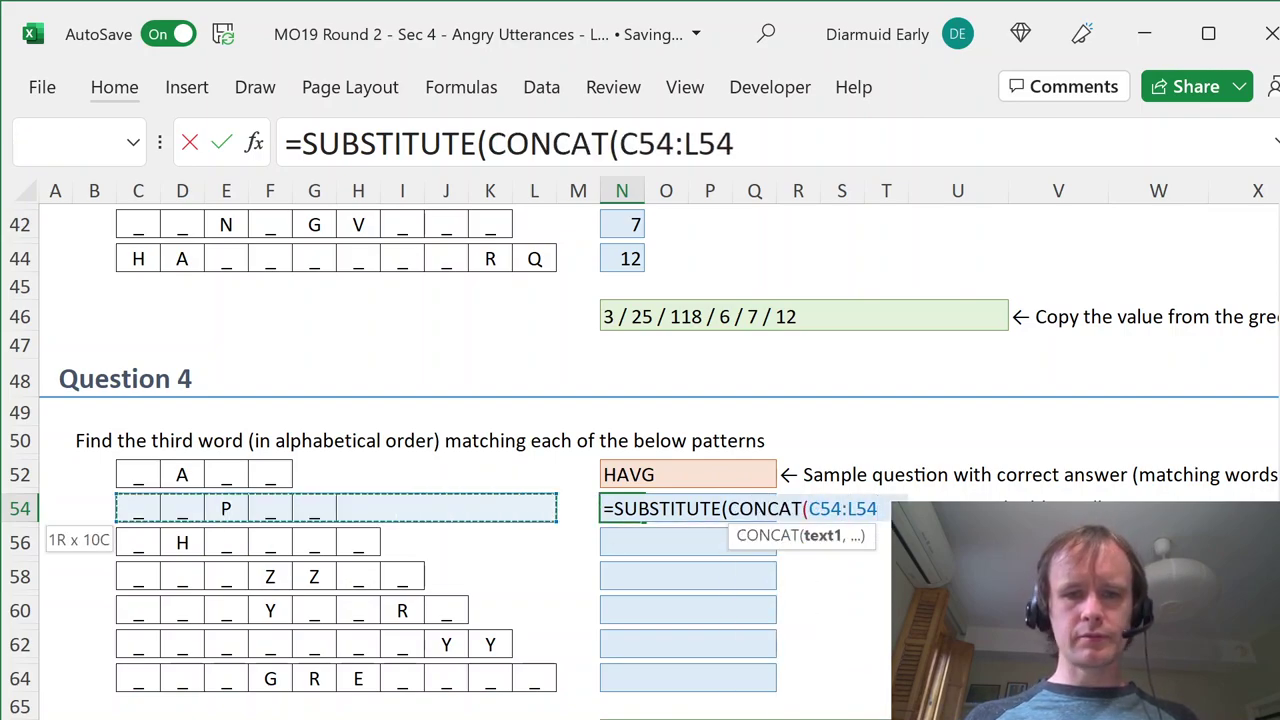
type("),\"_\",\"")
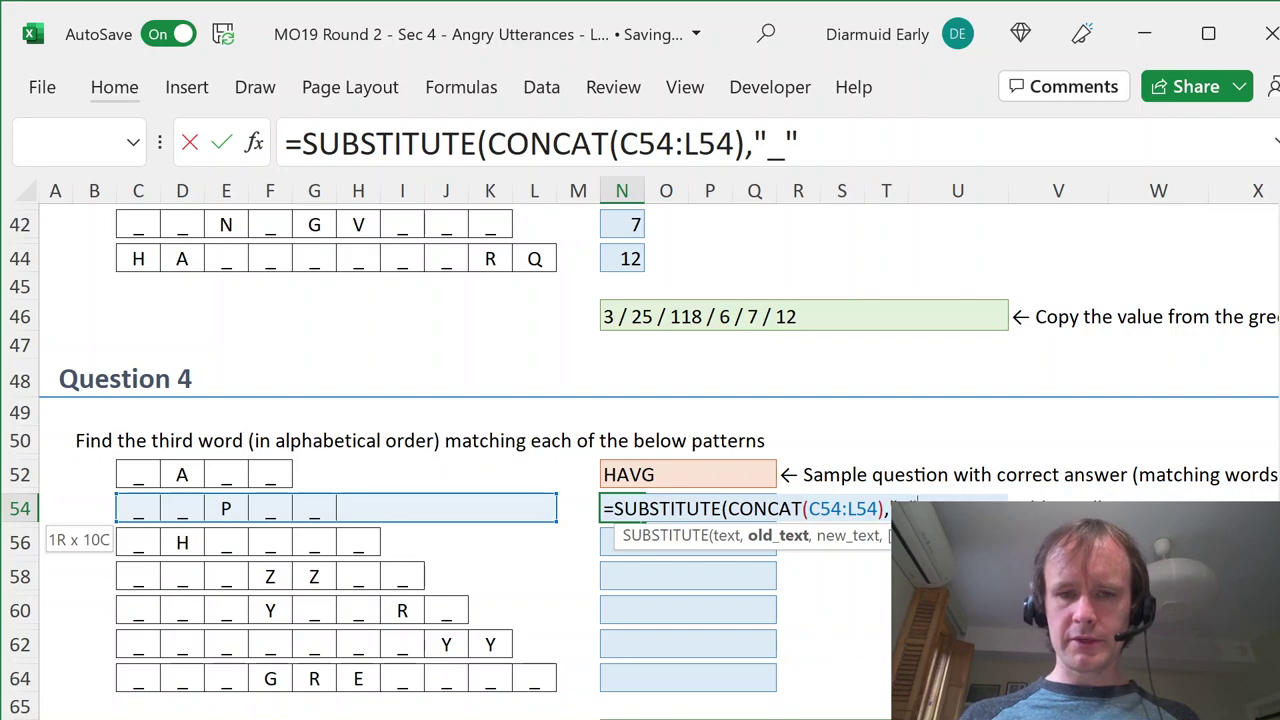
type("?\")")
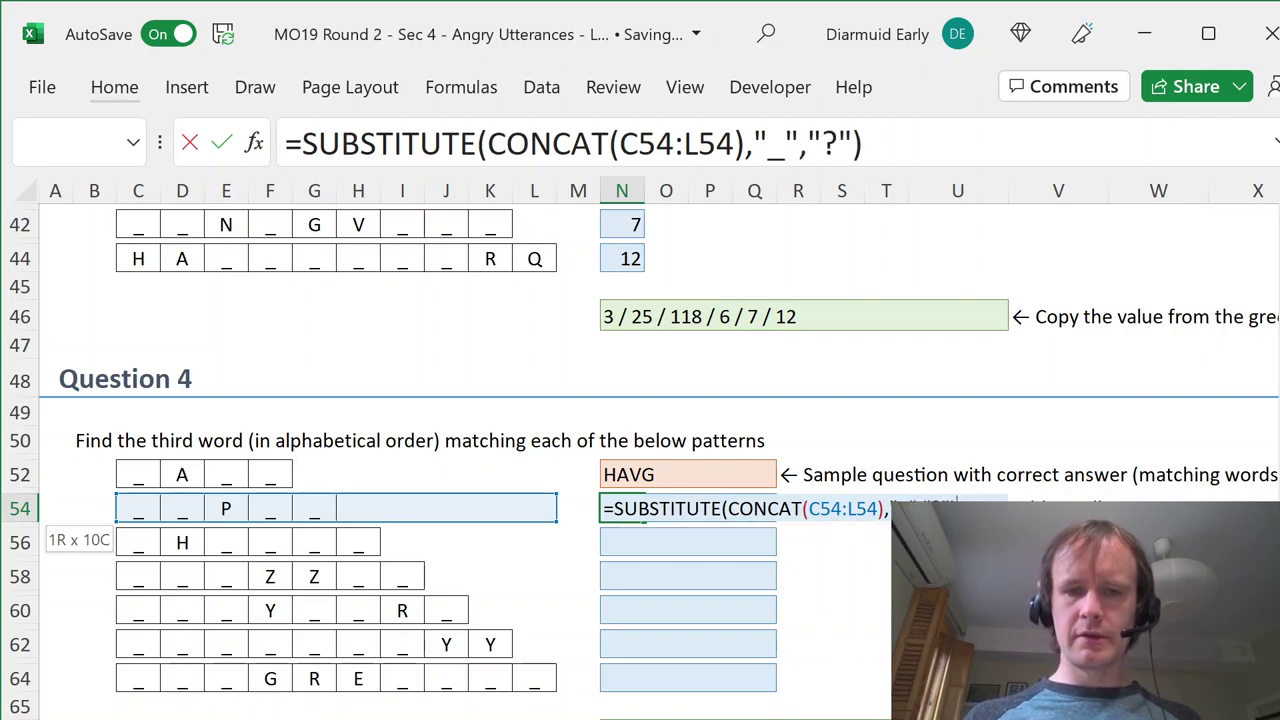
key("Return")
- Copy the ??P?? pattern and go to the Word header on the word list sheet
left_click(621, 508)
key("ctrl+c")
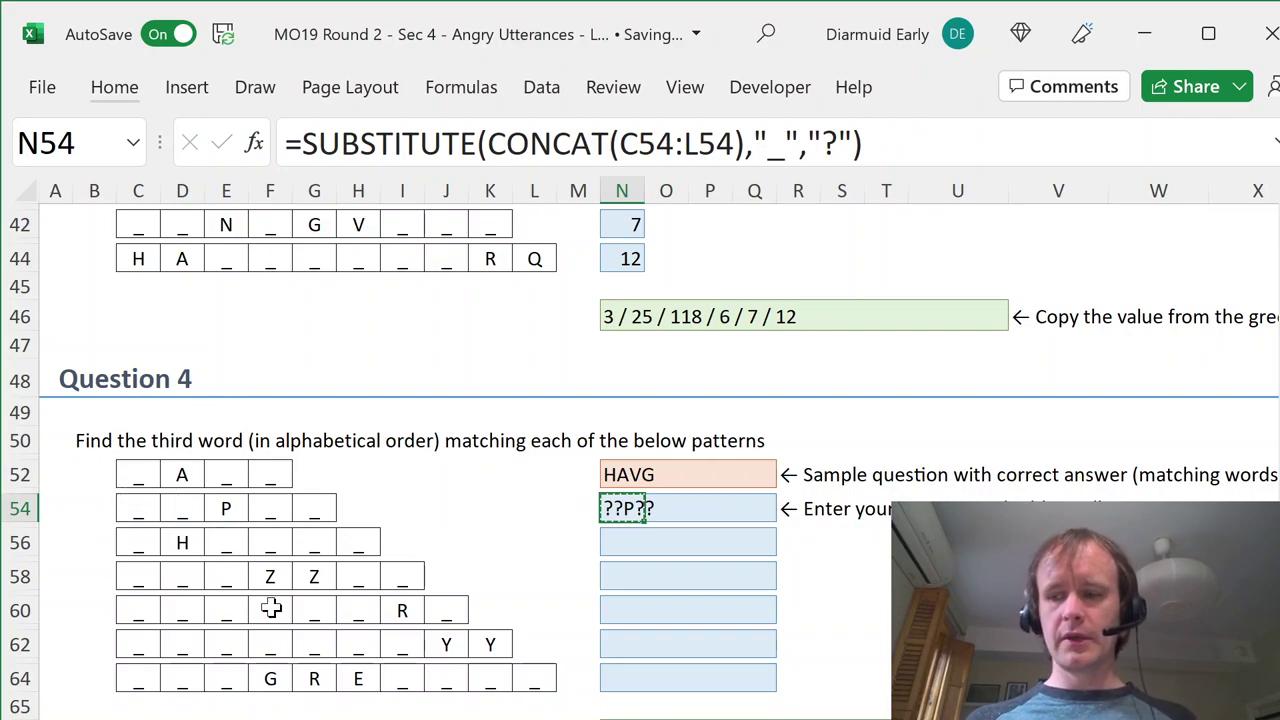
key("ctrl+Page_Down")
key("Up")
- Filter the Word column by ??P?? and paste the third match EVPXF into P54
key("alt+Down")
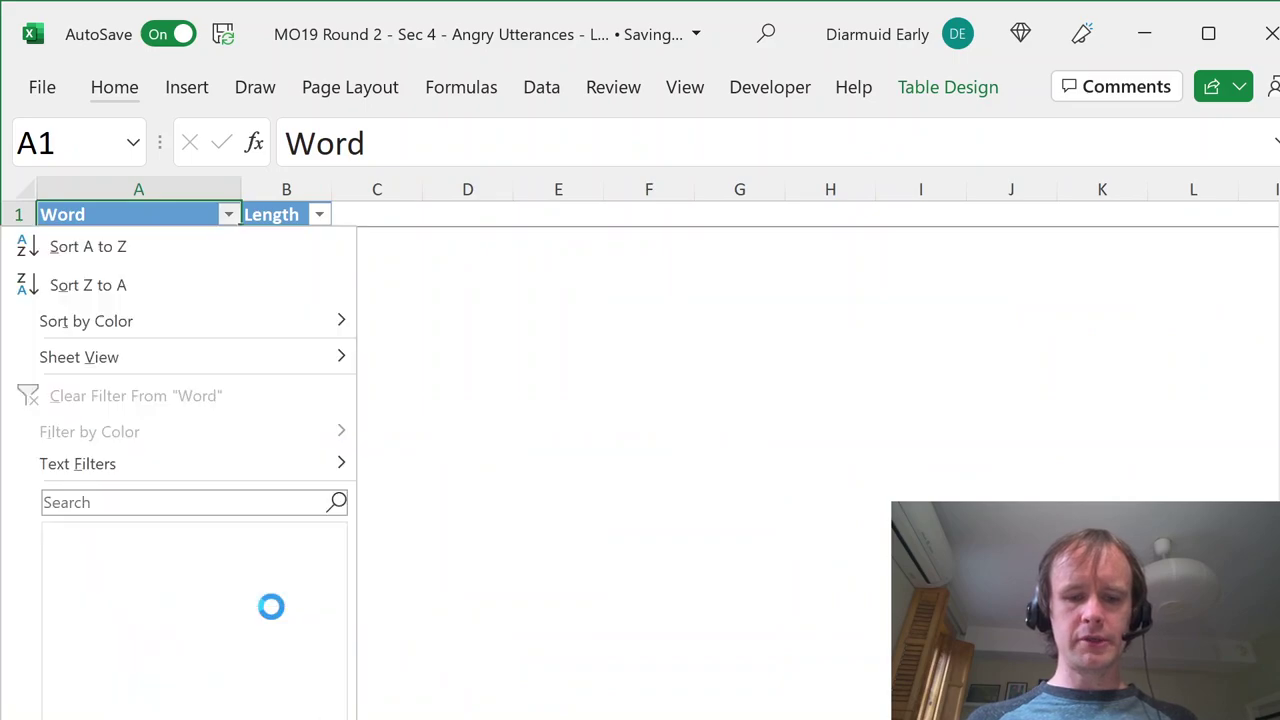
type("fe")
type("??P??")
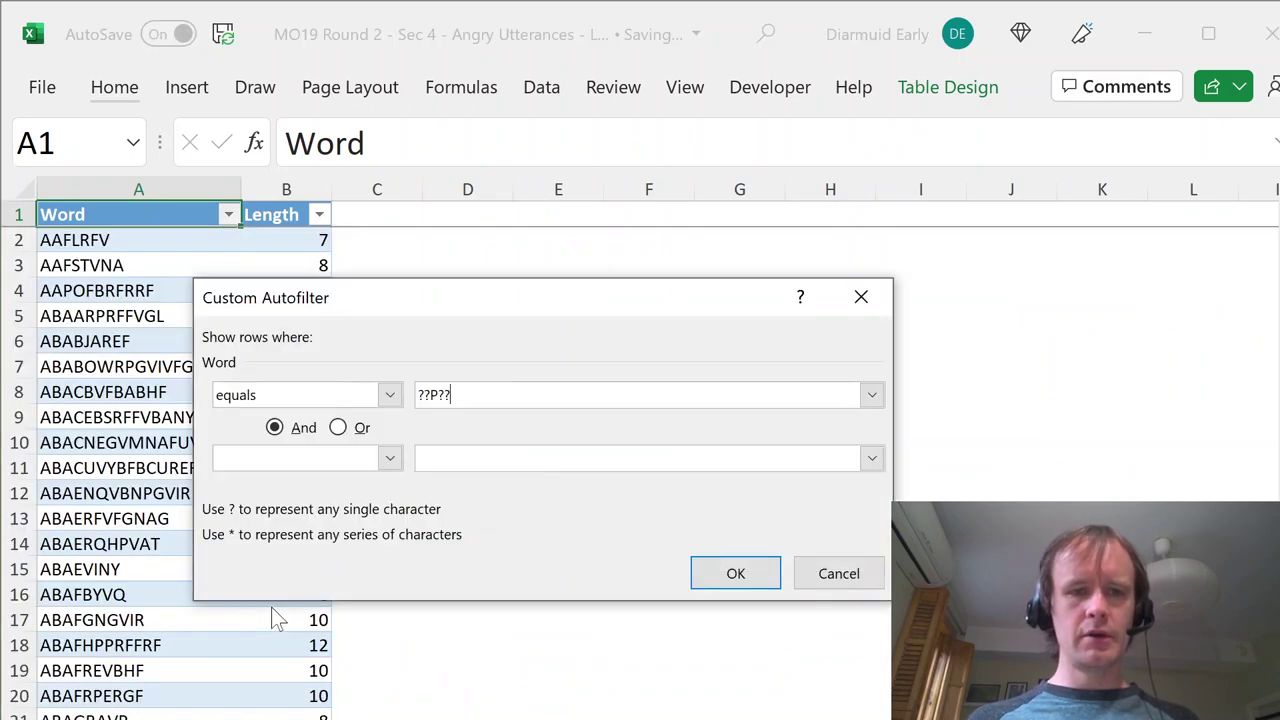
key("Return")
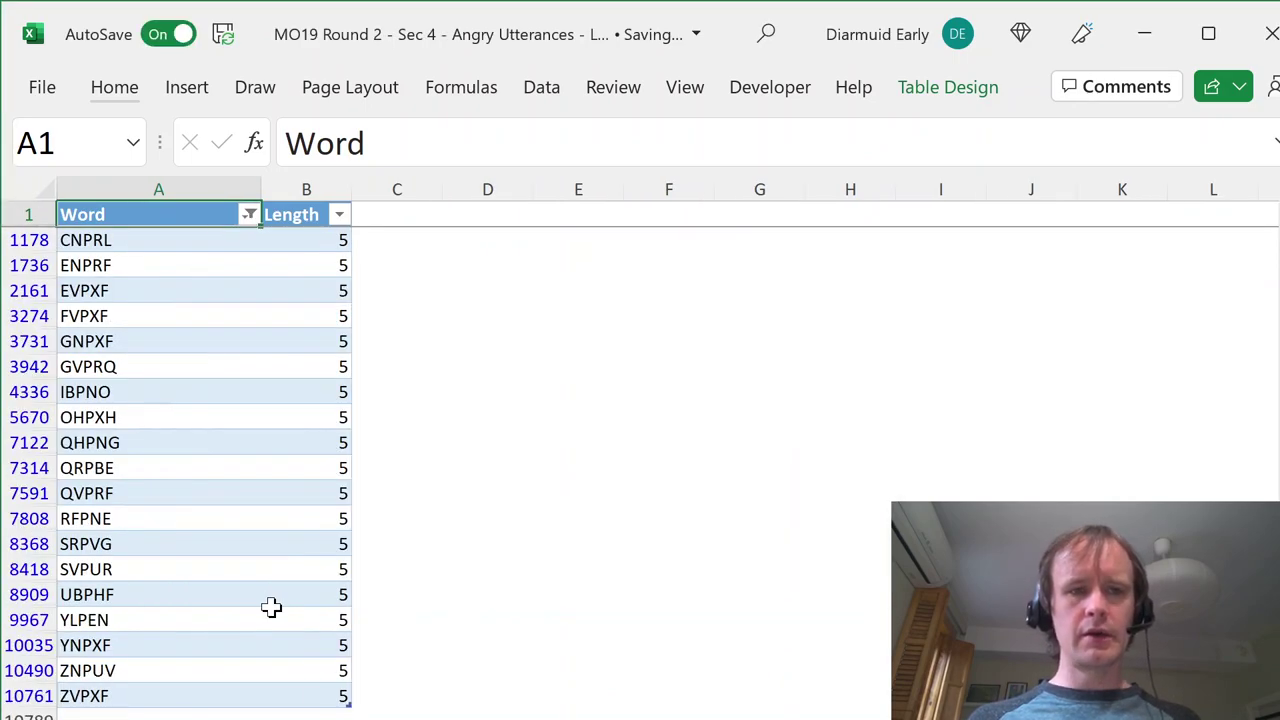
key("Down")
key("Down")
key("Down")
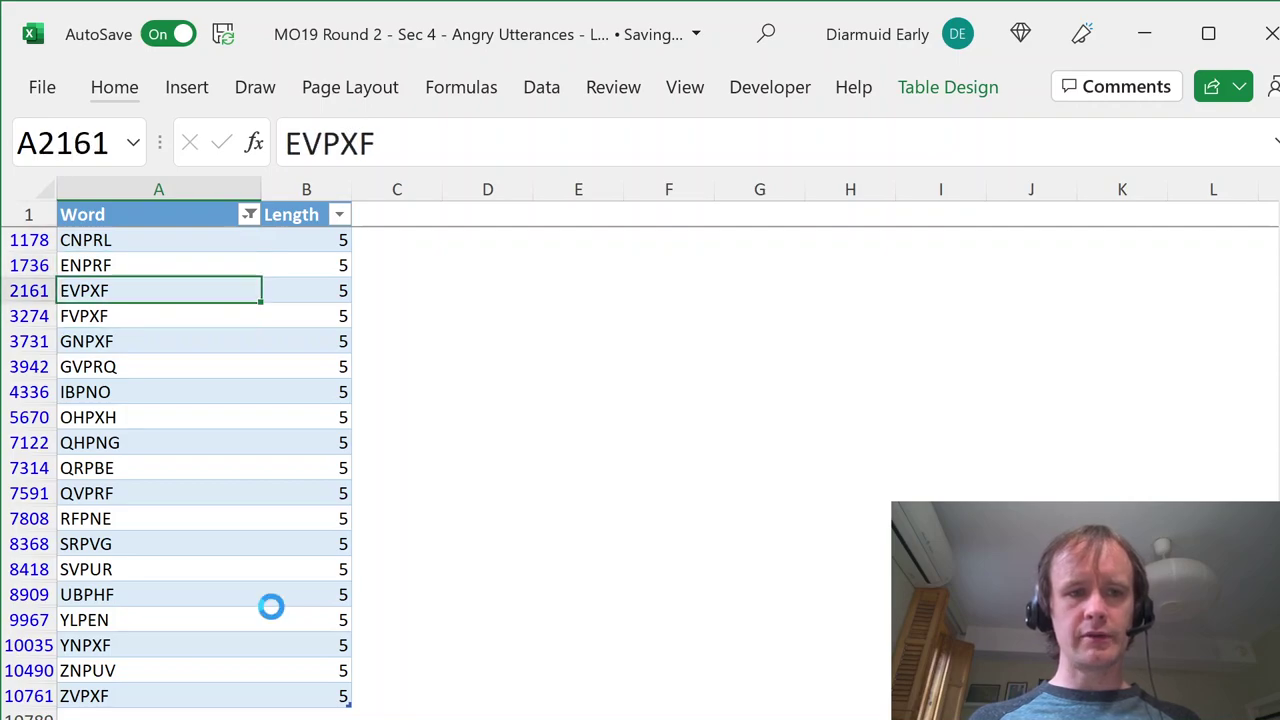
key("ctrl+Page_Up")
key("Right")
key("Right")
key("alt")
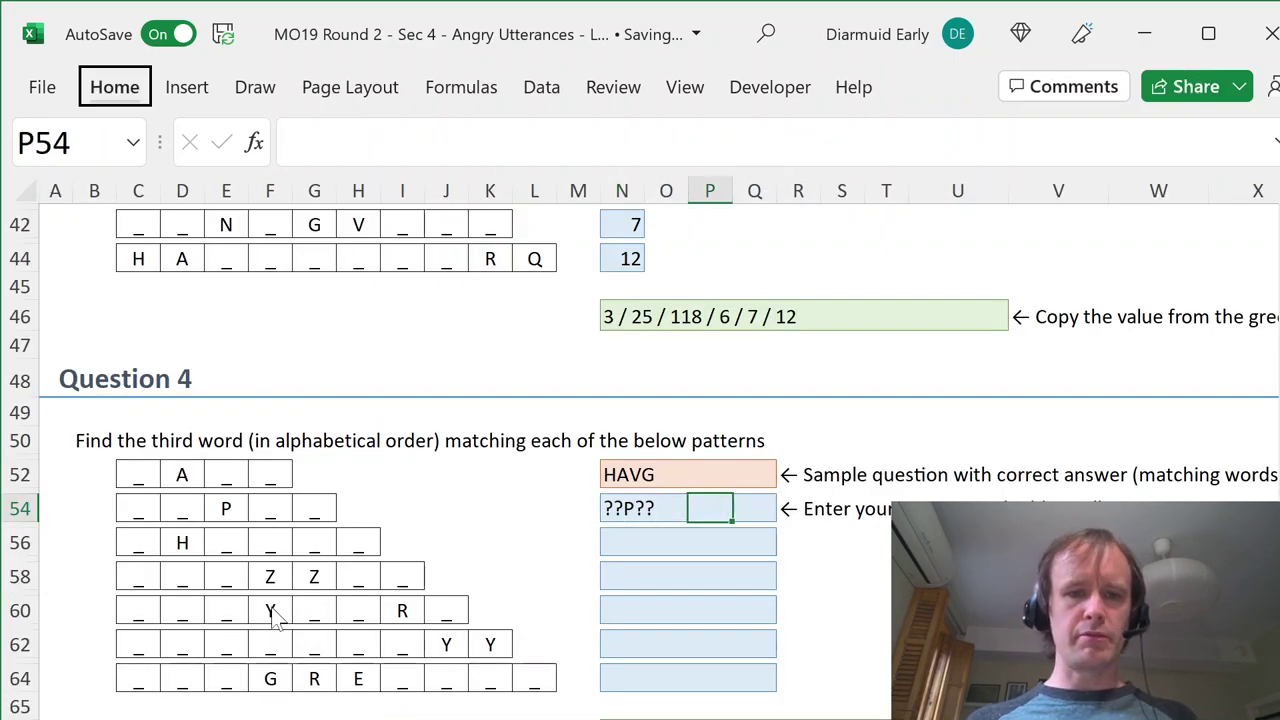
key("ctrl+v")
- Clear the Word column filter so the full word list shows again
key("ctrl+Page_Down")
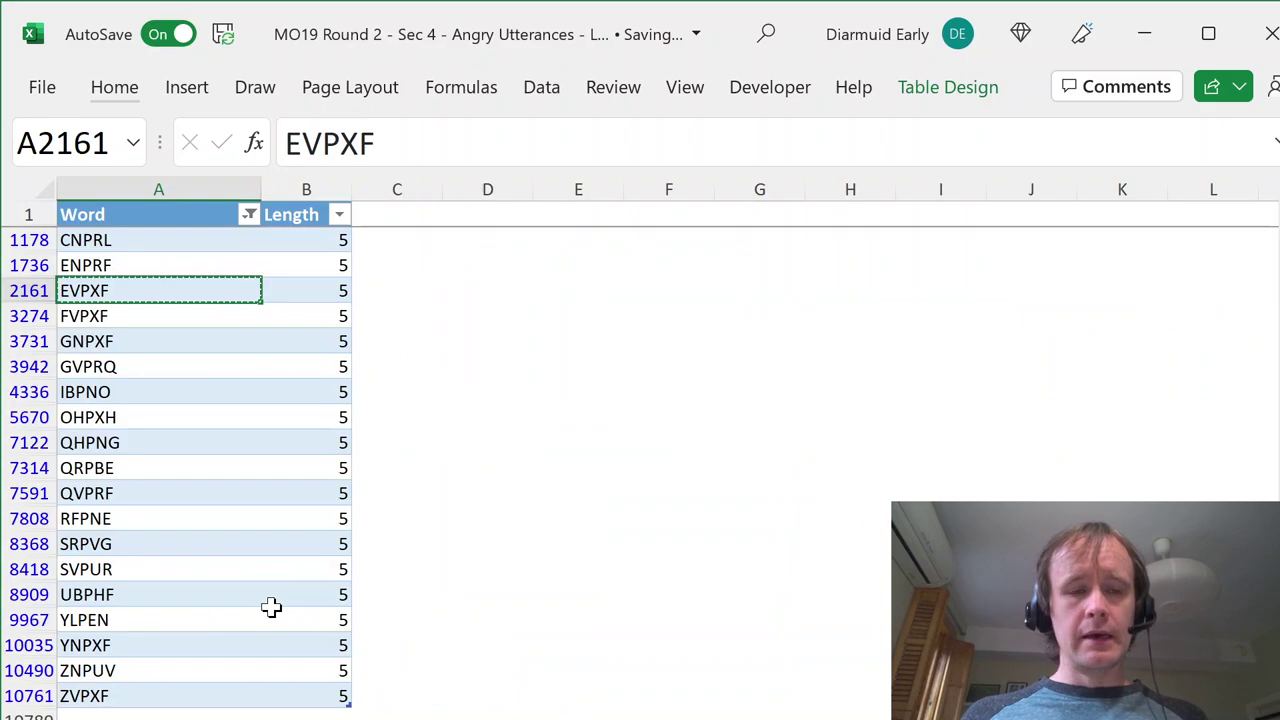
key("Up")
key("ctrl+shift+Down")
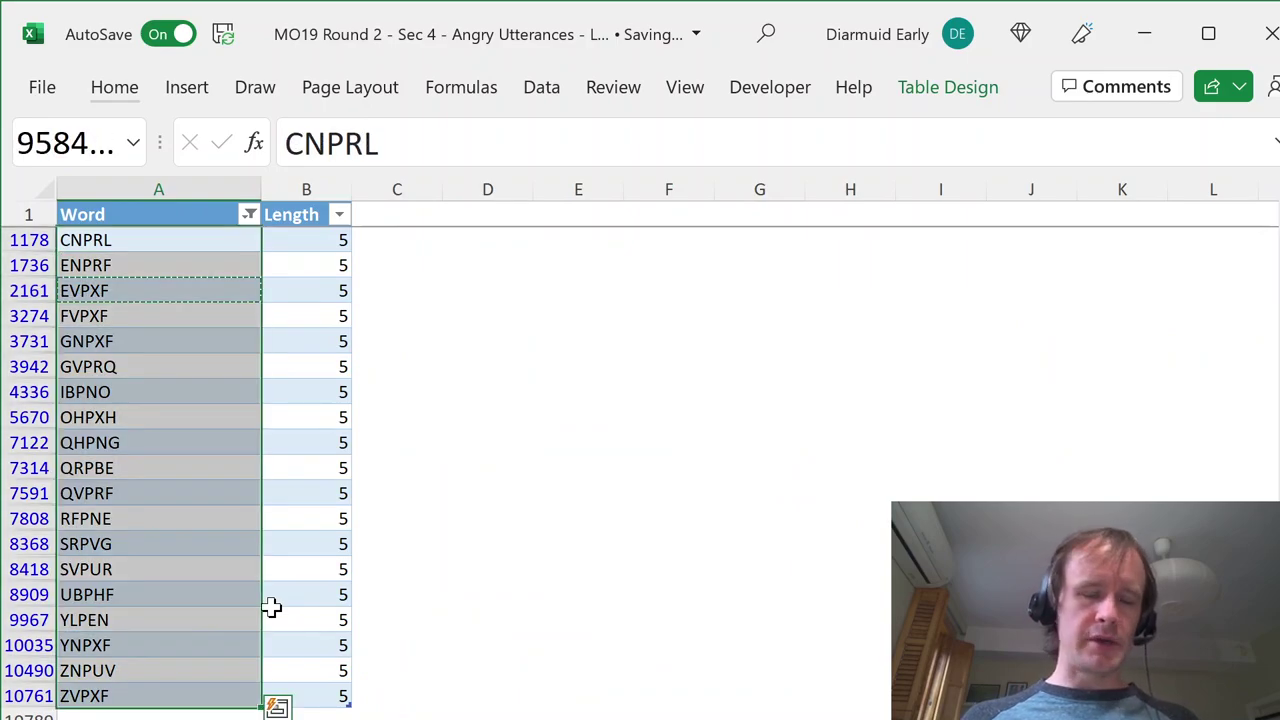
key("ctrl+Up")
key("alt+d")
key("f")
key("s")
key("Down")
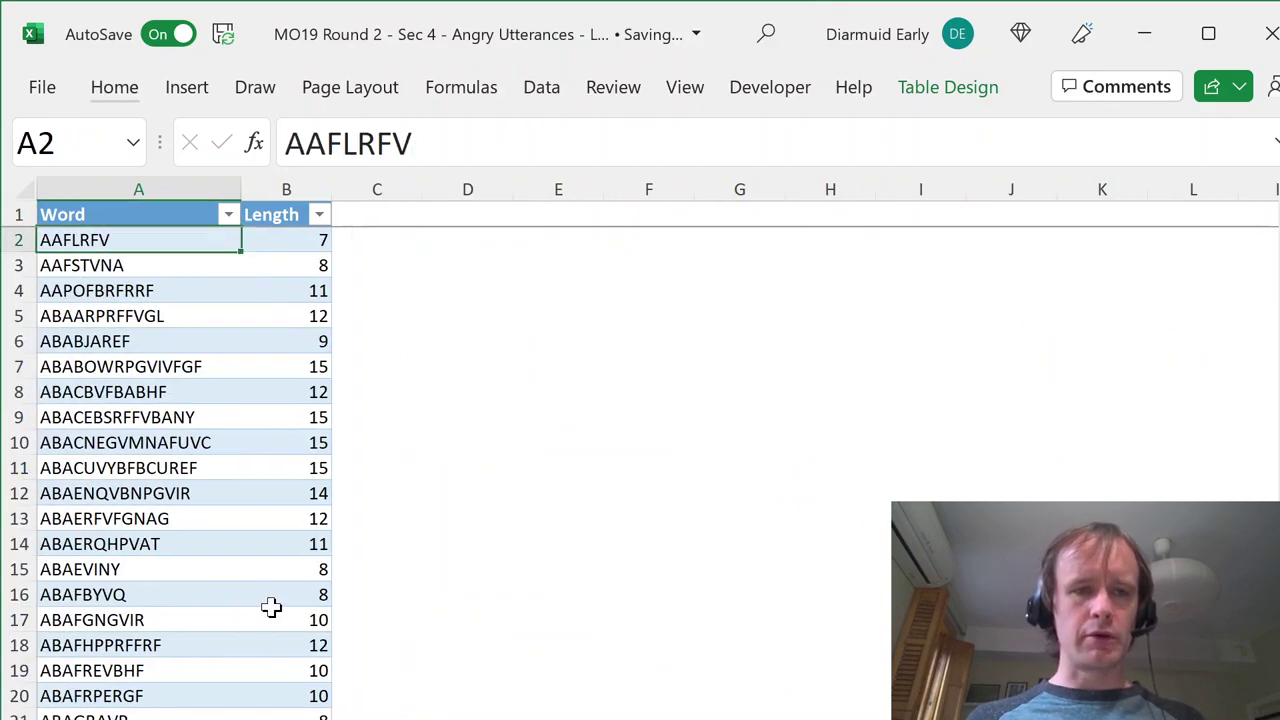
- Select the Question 4 pattern cells from row 64 up to row 54, then return to N54
key("ctrl+Page_Up")
key("Left")
key("Left")
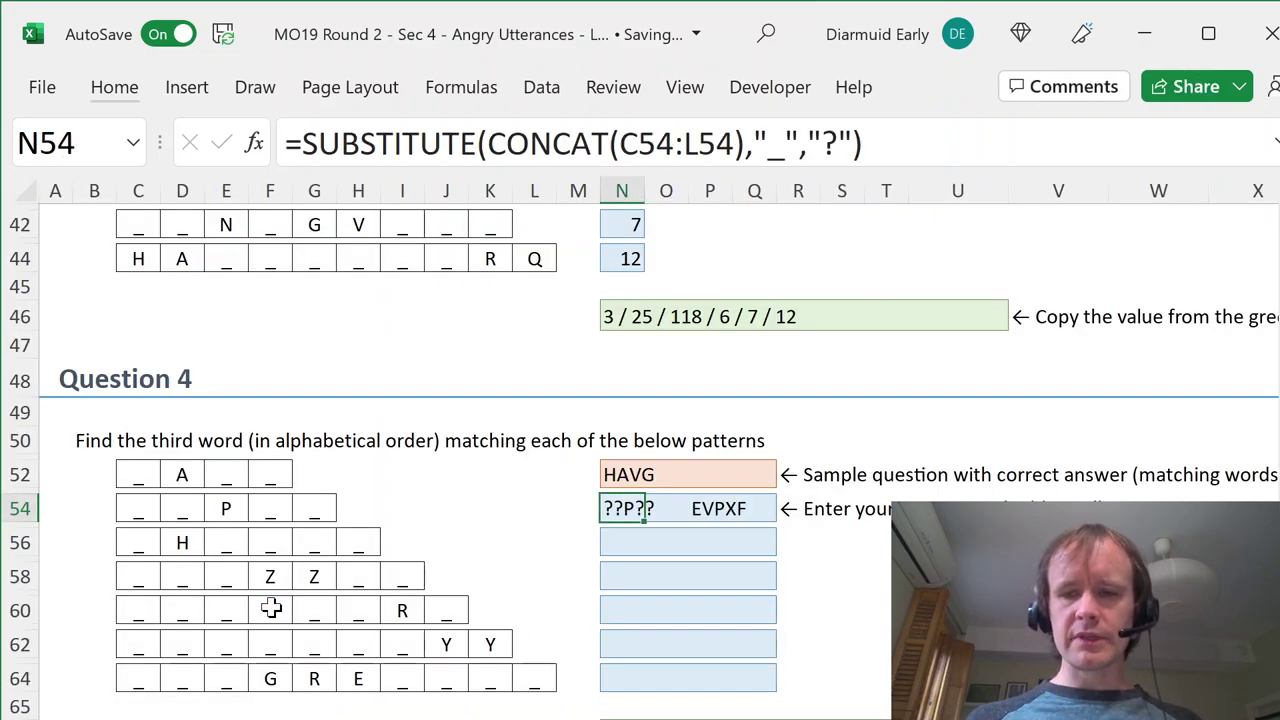
key("Left")
key("Left")
key("Down")
key("ctrl+Down")
key("ctrl+shift+Left")
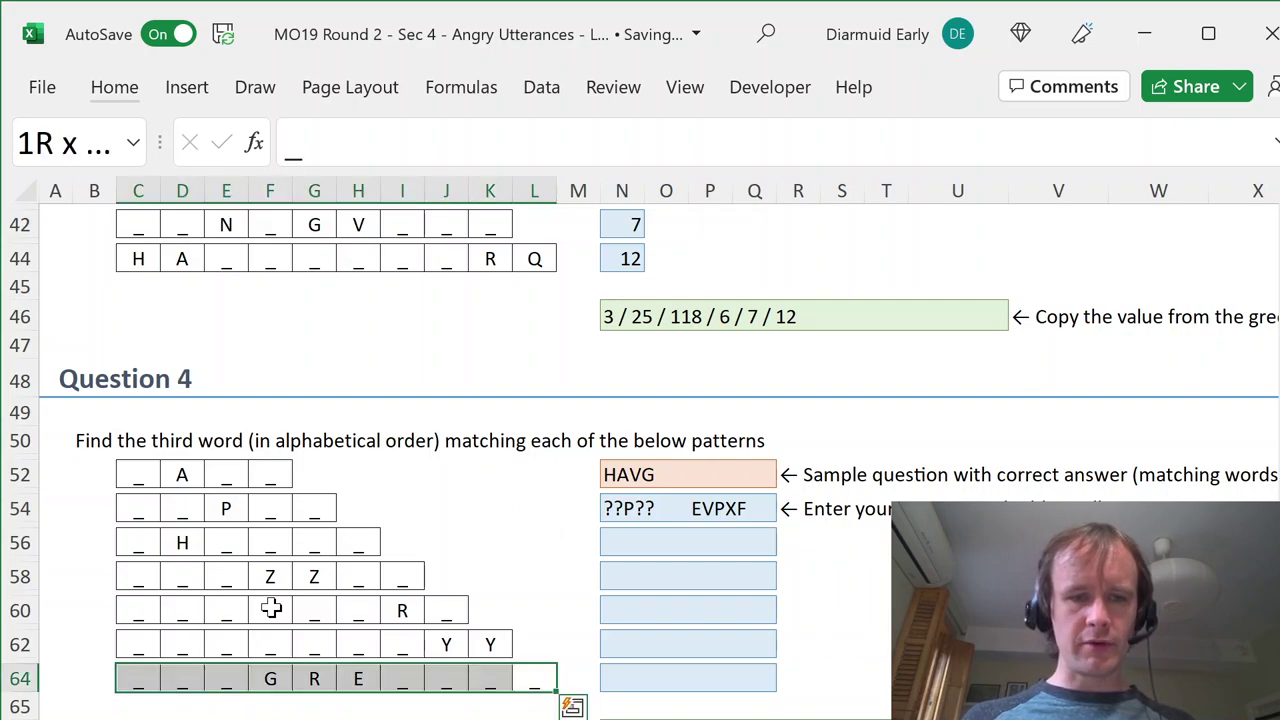
key("ctrl+Left")
key("shift+Up")
key("shift+Up")
key("shift+Up")
key("shift+Up")
key("shift+Up")
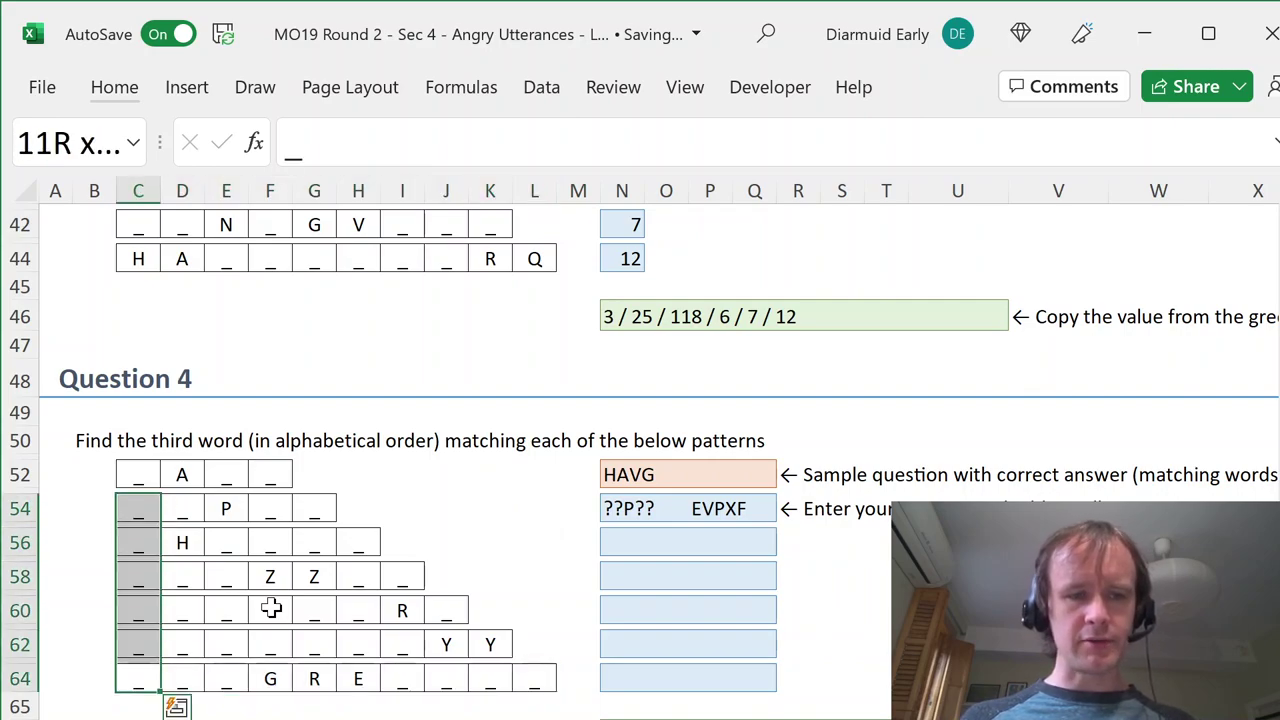
key("Return")
key("Right")
key("Right")
key("Right")
key("Right")
key("Right")
key("Right")
key("Right")
key("Right")
key("Right")
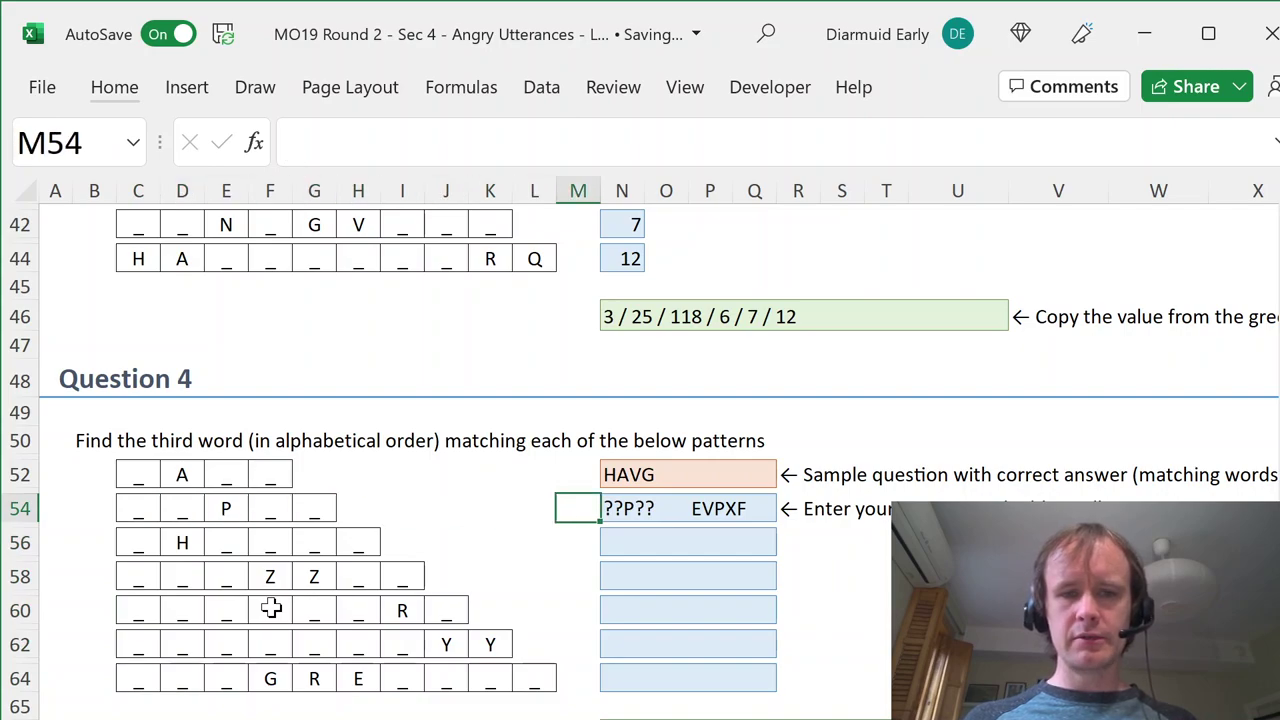
key("Right")
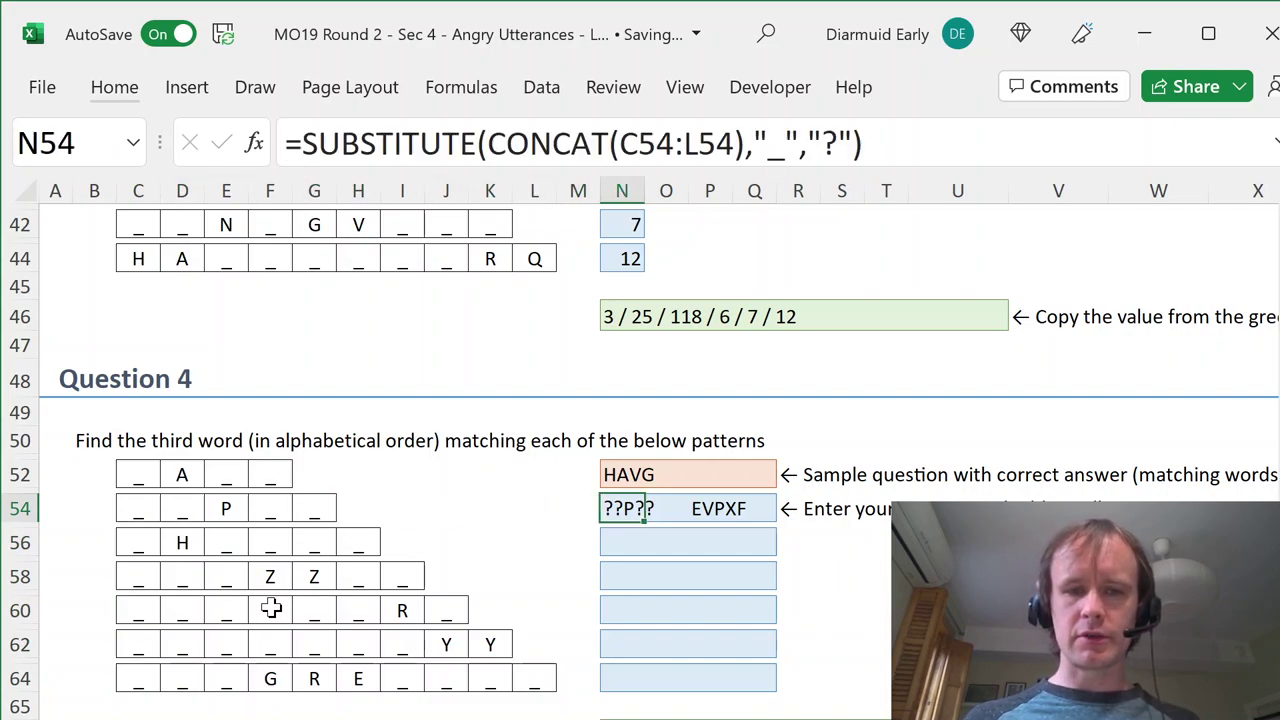
- Delete the old ??P?? formula in N54 and the EVPXF answer in P54
key("Delete")
key("Right")
key("Right")
key("Delete")
key("Left")
key("Left")
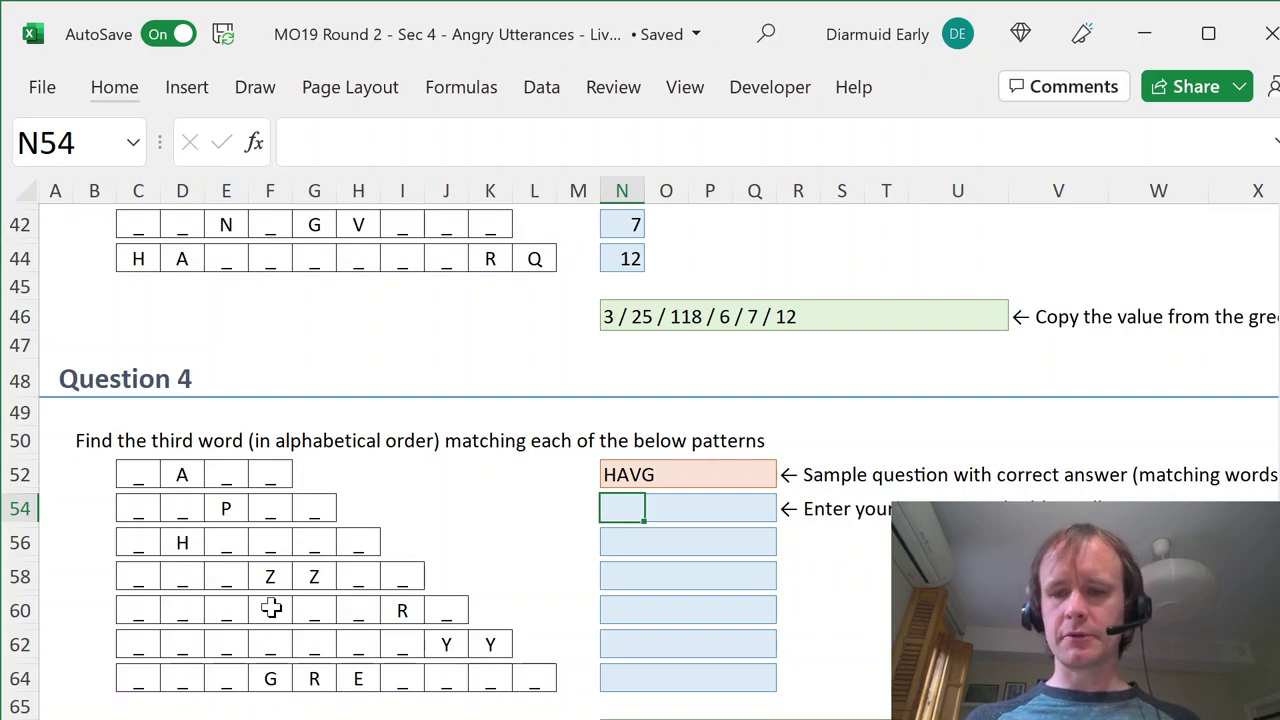
- Enter =SUBSTITUTE(CONCAT(C54:L54),"_","?") in helper cell X54 to build row 54's wildcard
key("Right")
key("Right")
key("Right")
key("Right")
key("Right")
key("Right")
key("Right")
key("Right")
key("Right")
key("Right")
key("Left")
key("Right")
type("=s")
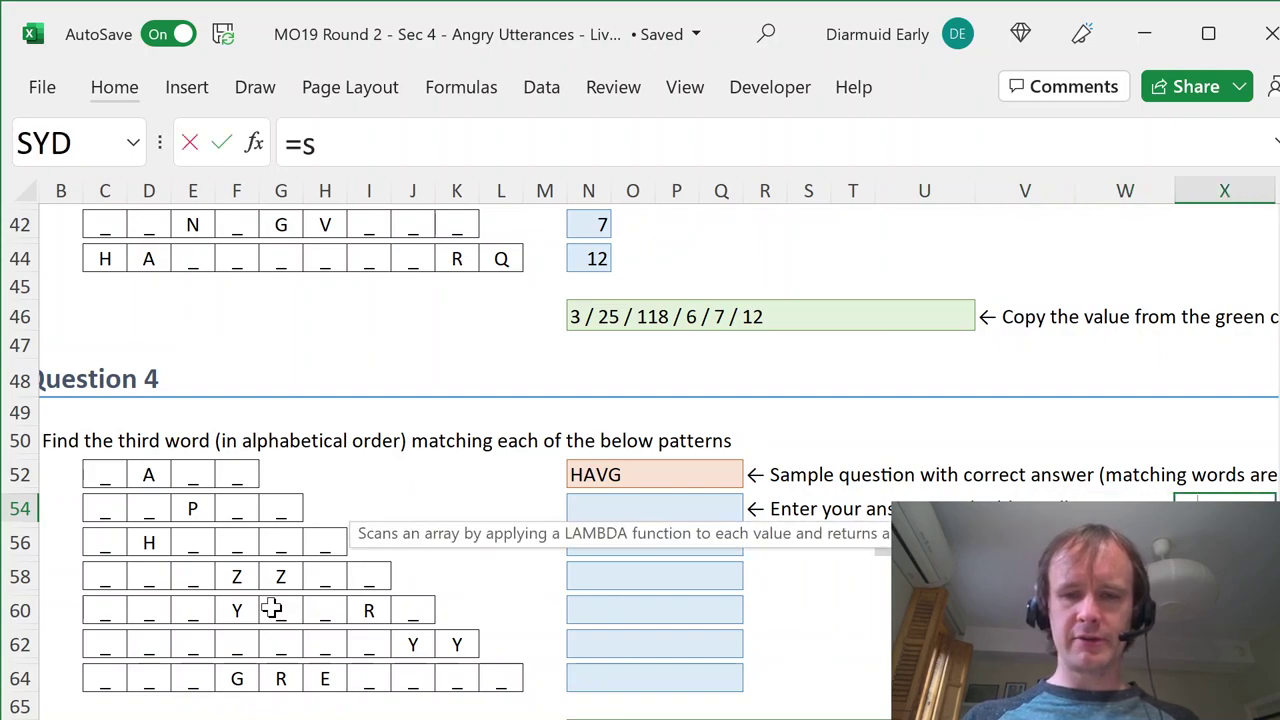
type("ub")
key("Tab")
type("conc")
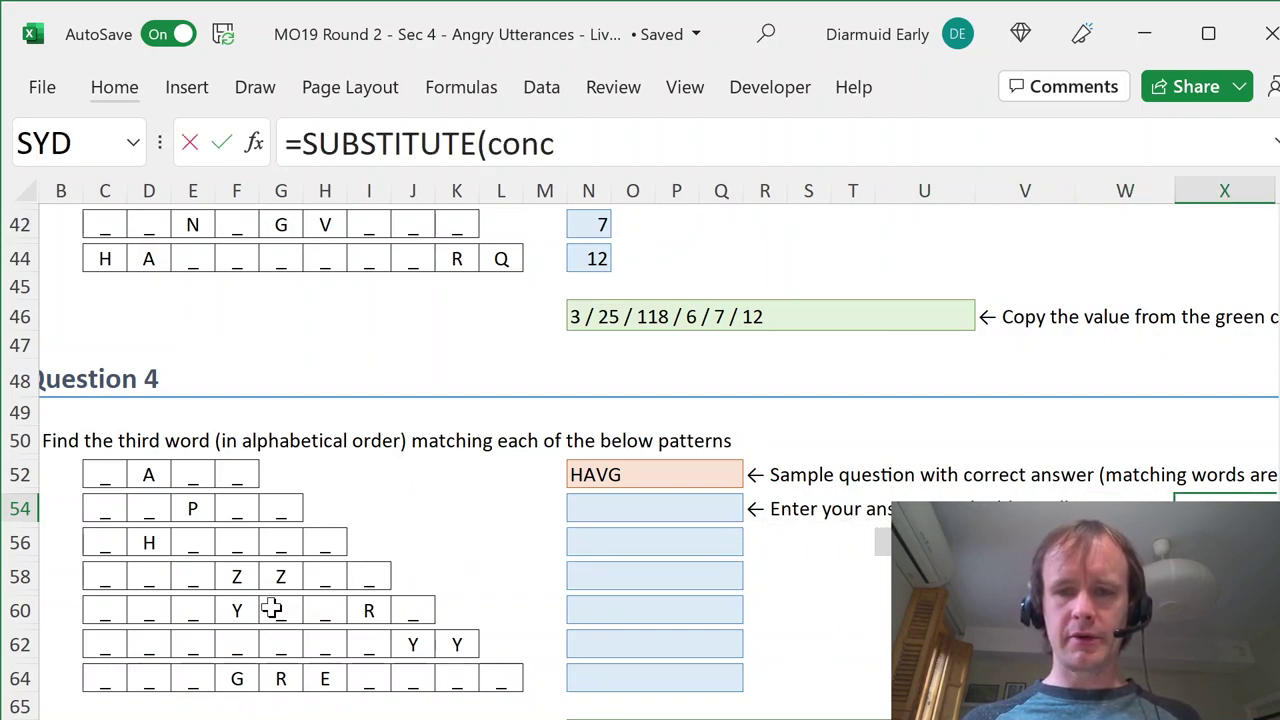
key("Tab")
key("Left")
key("Left")
key("Left")
key("Left")
key("Left")
key("Left")
key("Left")
key("Left")
key("Left")
key("Left")
key("Left")
key("Left")
key("Left")
key("Left")
key("Left")
key("Left")
key("Left")
key("Right")
key("Right")
key("Right")
key("Right")
key("Right")
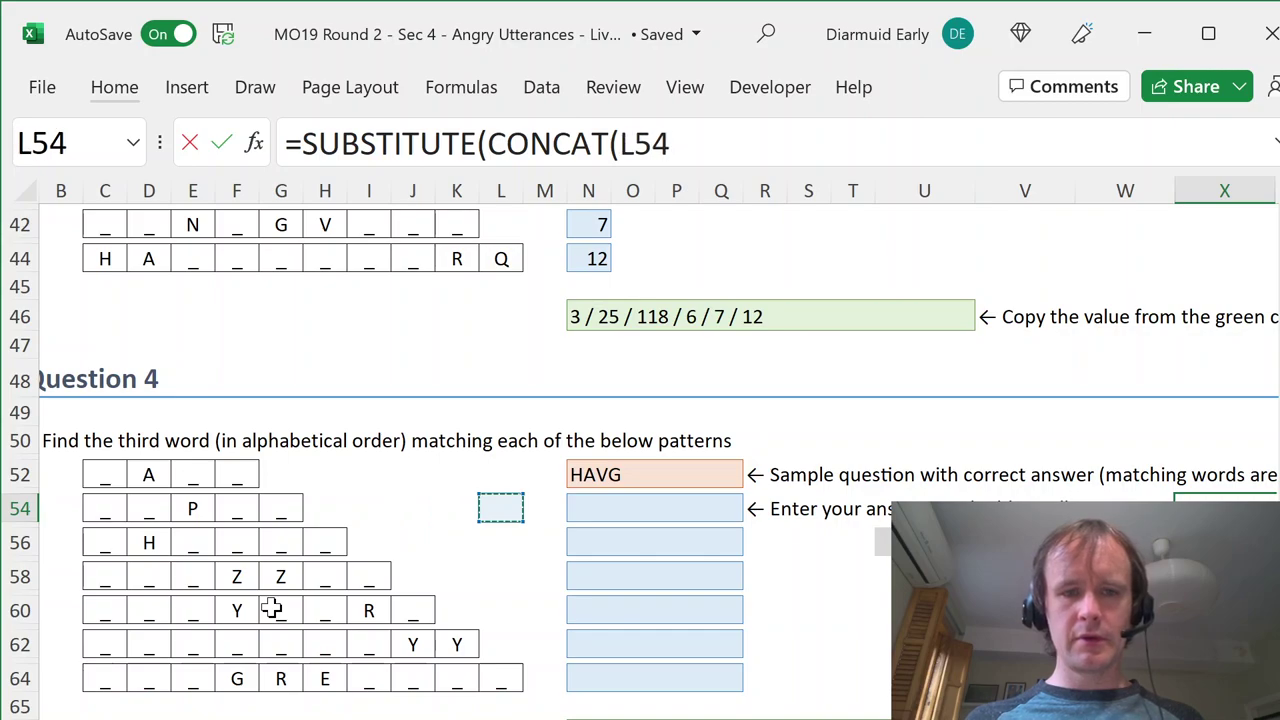
key("shift+Left")
key("shift+Left")
key("shift+Left")
key("shift+Left")
key("shift+Left")
key("shift+Left")
key("shift+Left")
key("shift+Left")
key("shift+Left")
type("),")
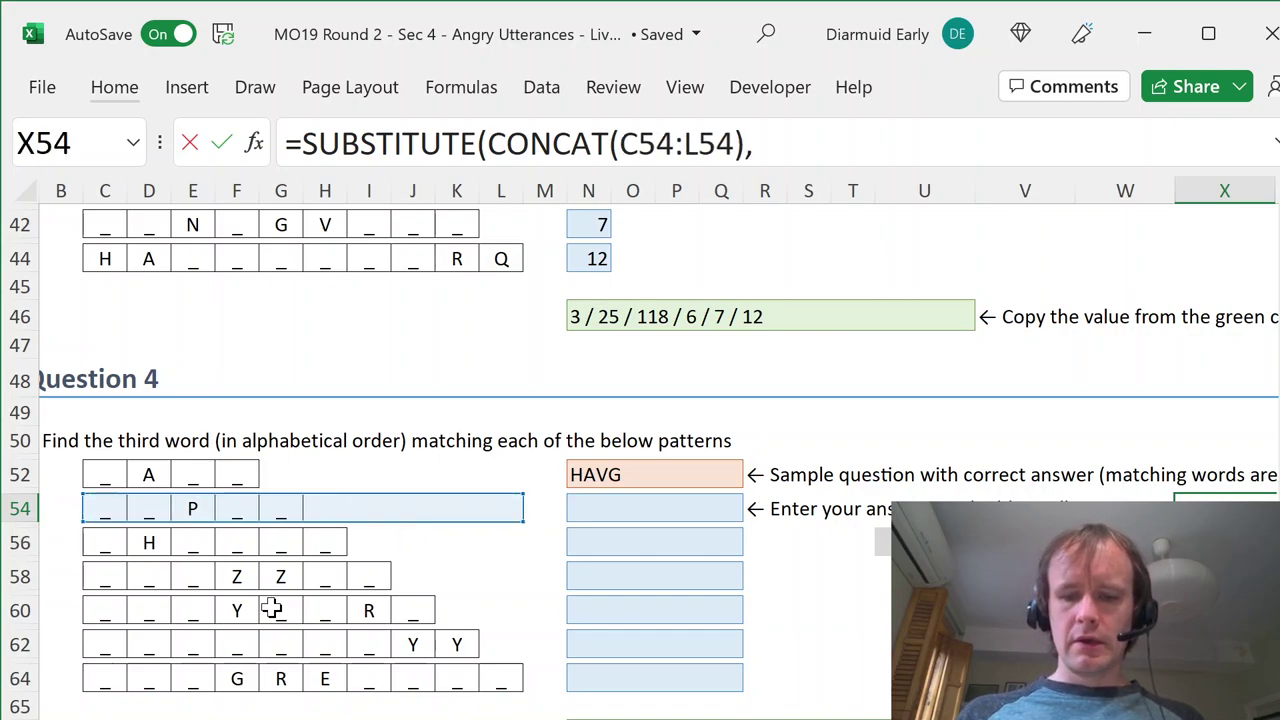
type("\"_\",\"?\"_")
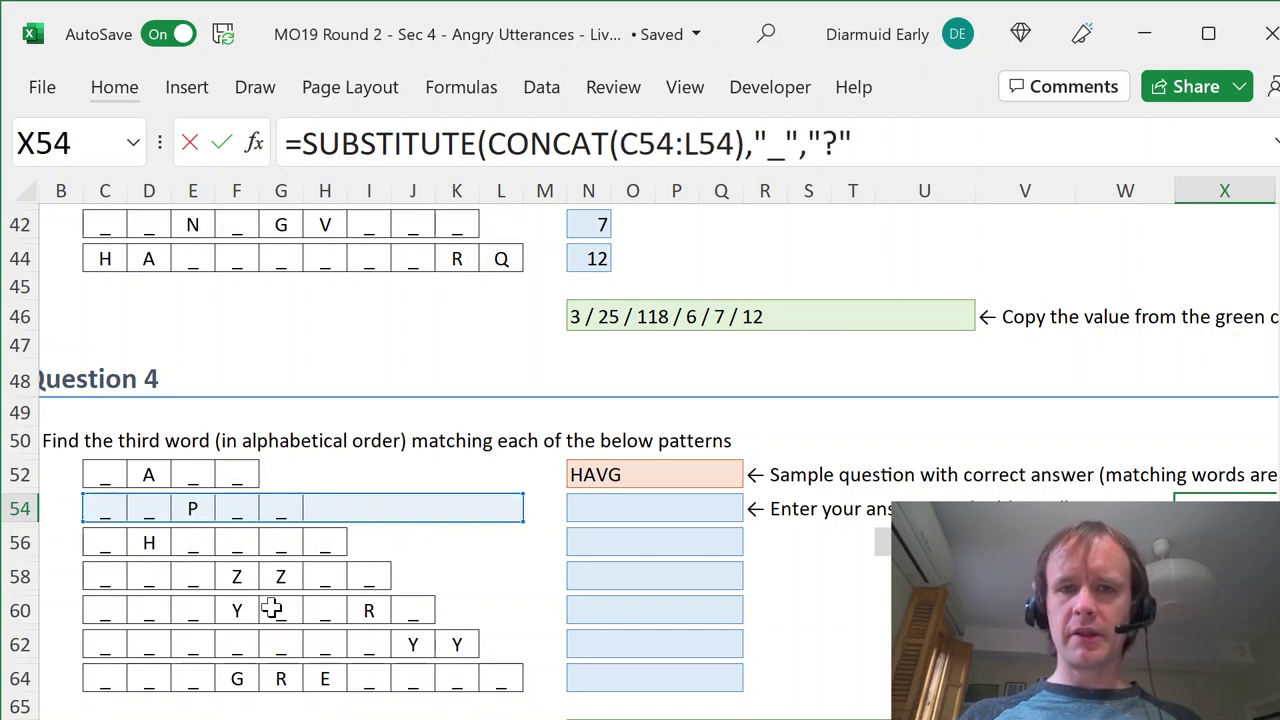
key("BackSpace")
type(")")
key("Return")
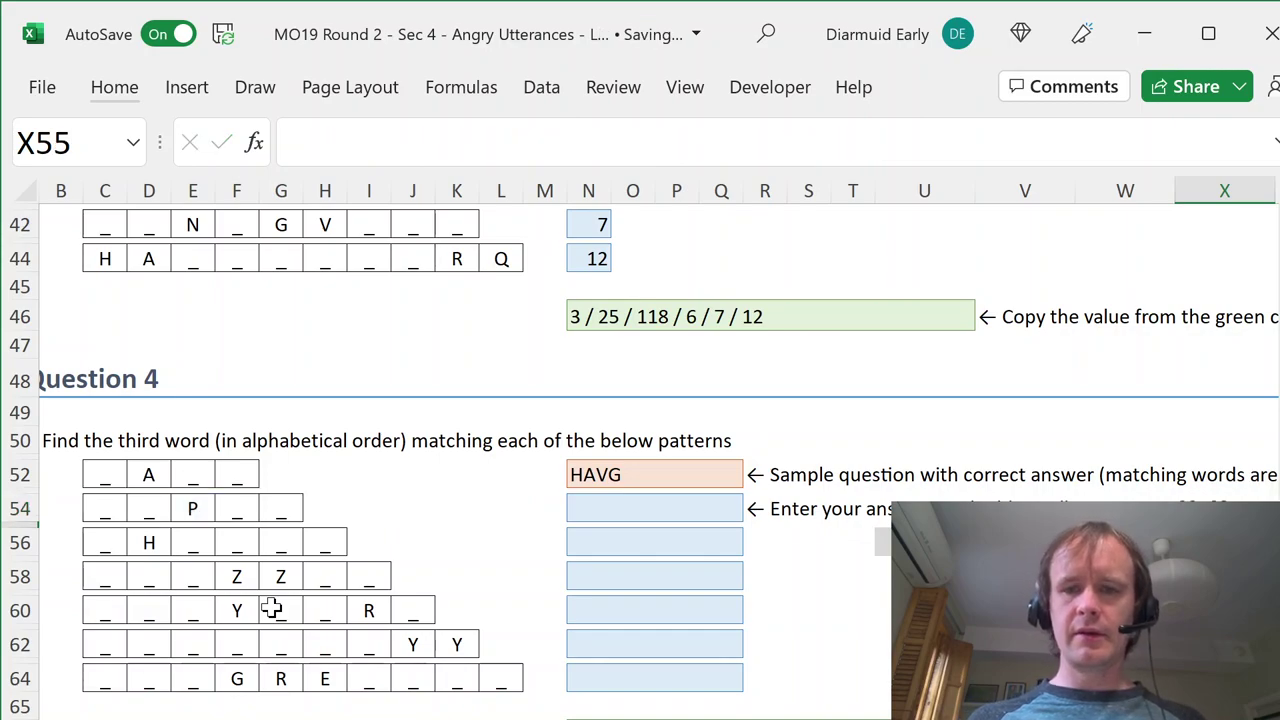
left_click(107, 477)
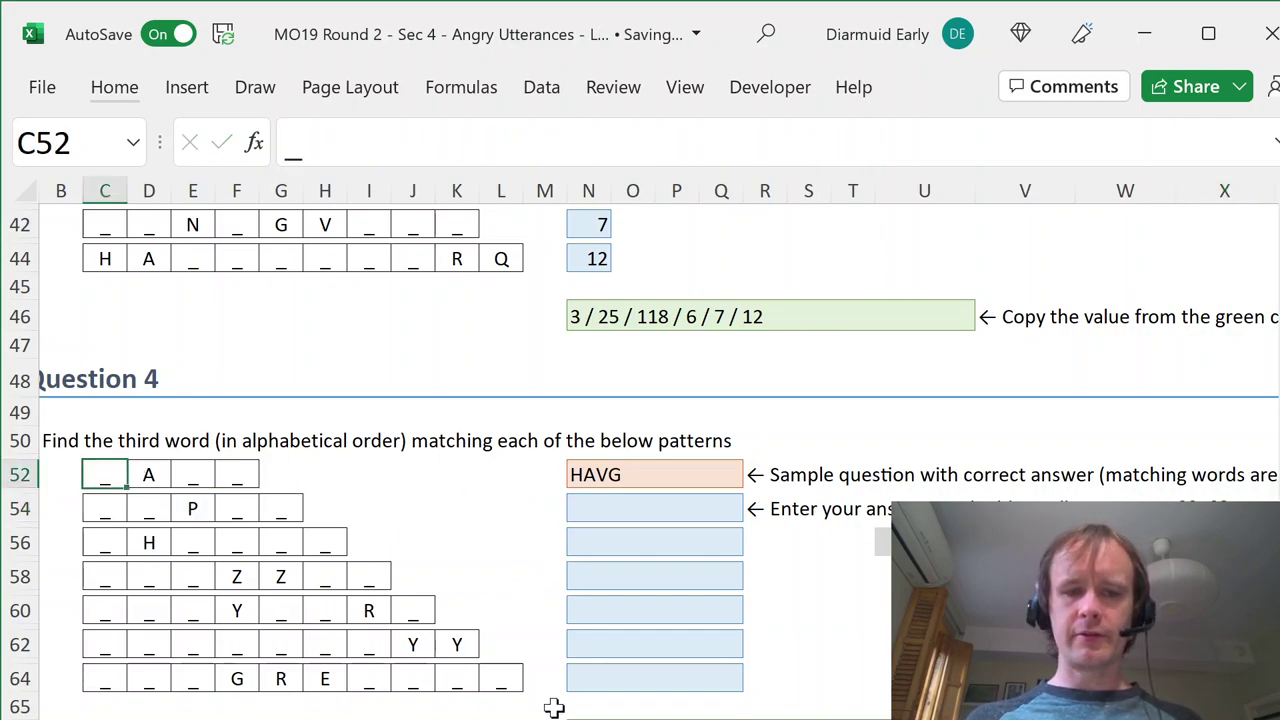
left_click(510, 677, "shift")
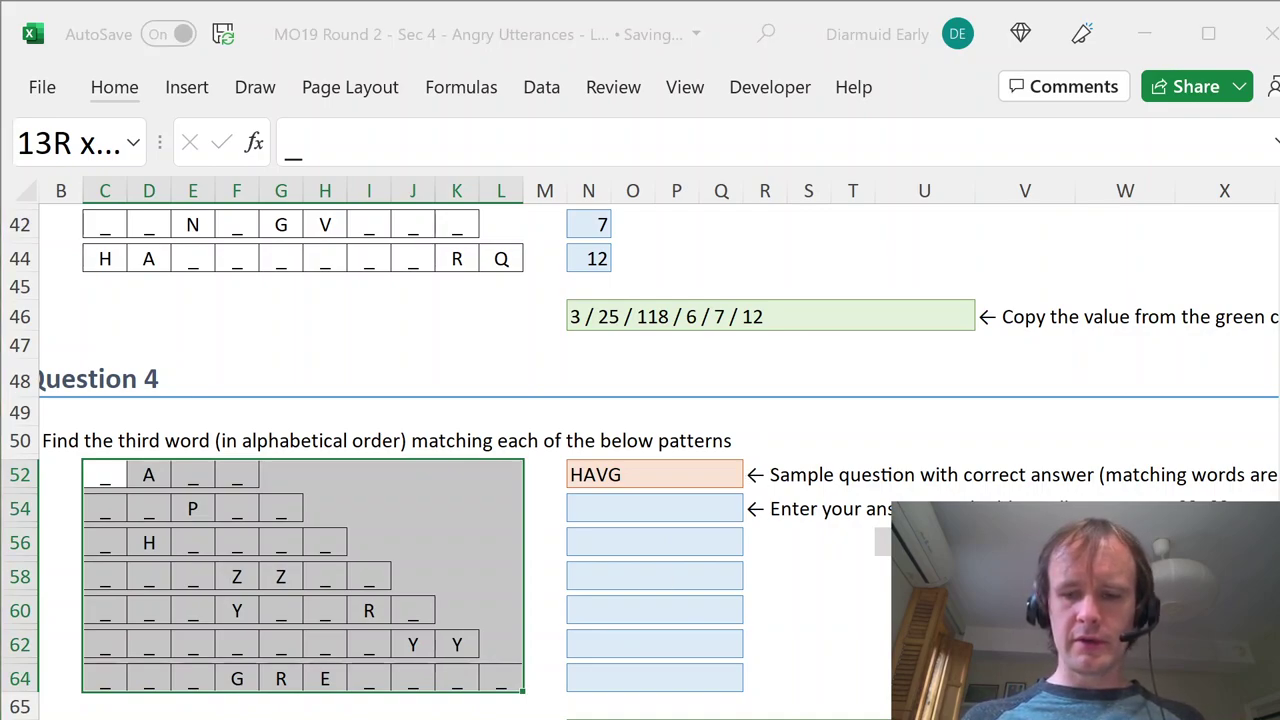
key("ctrl+h")
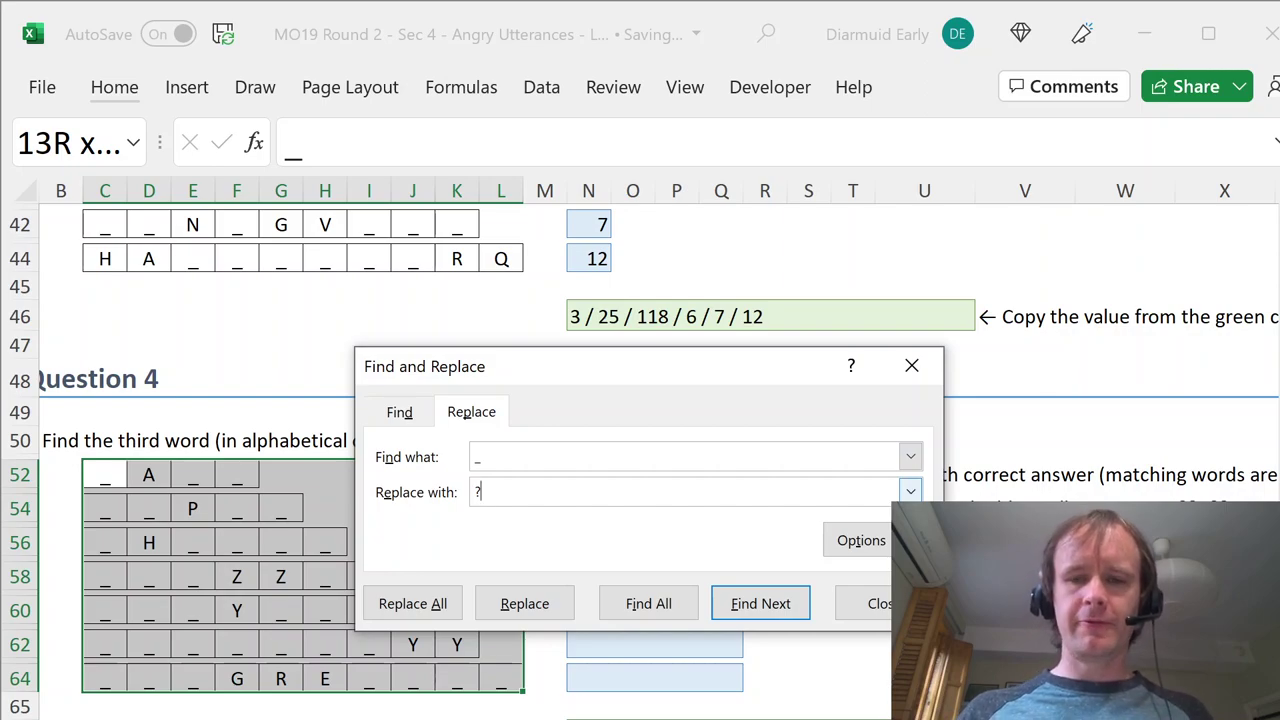
key("Escape")
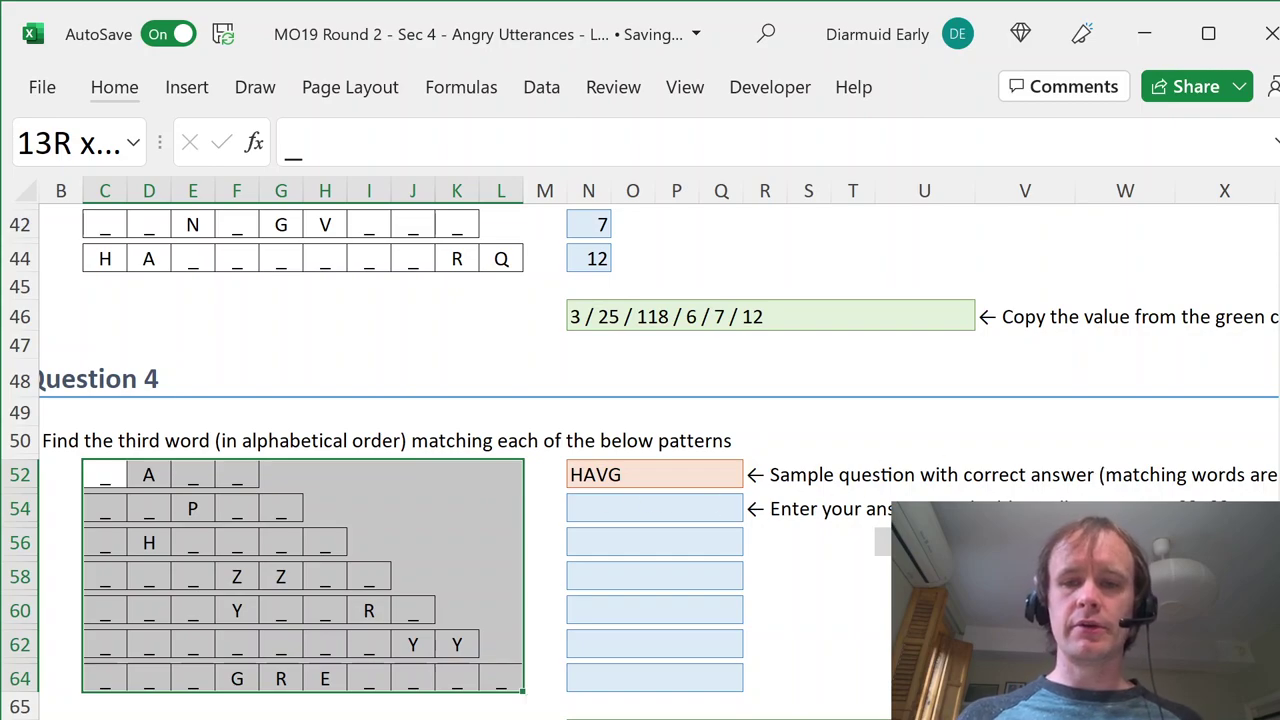
left_click(1224, 508)
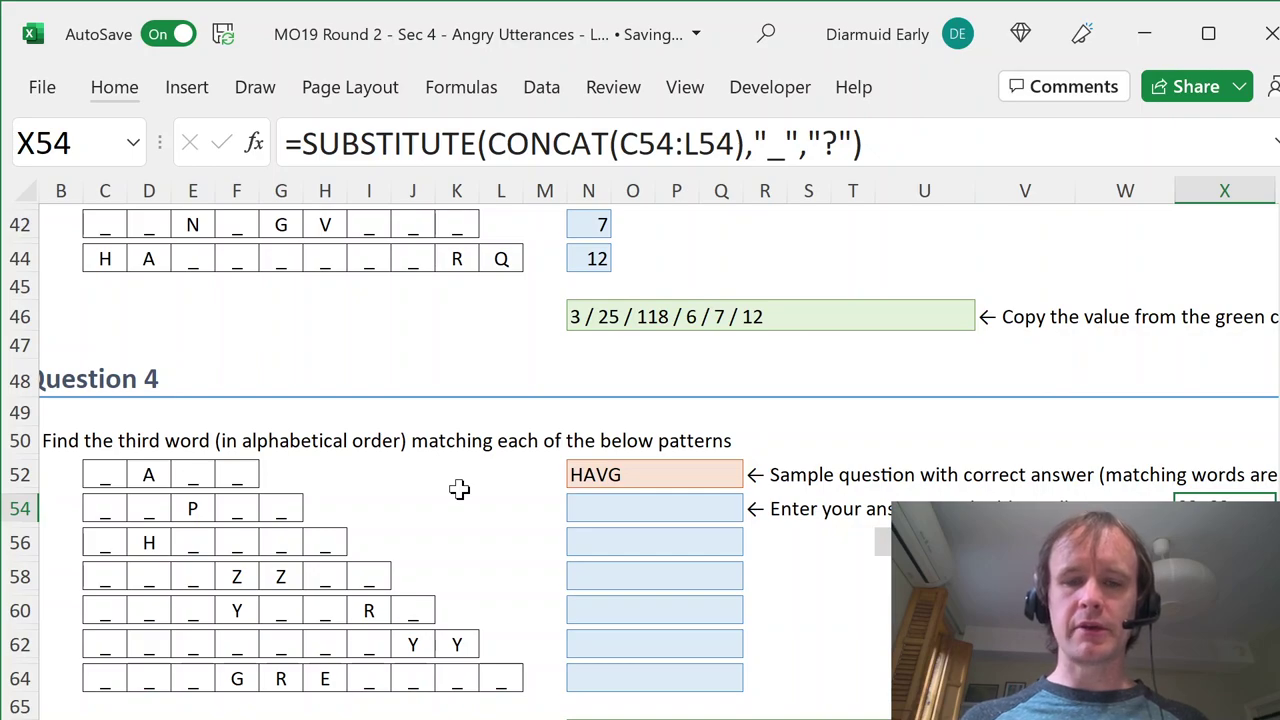
- Enter =MATCH(X54,WordList[Word],0) in Y54 to locate the first word matching the pattern
key("Right")
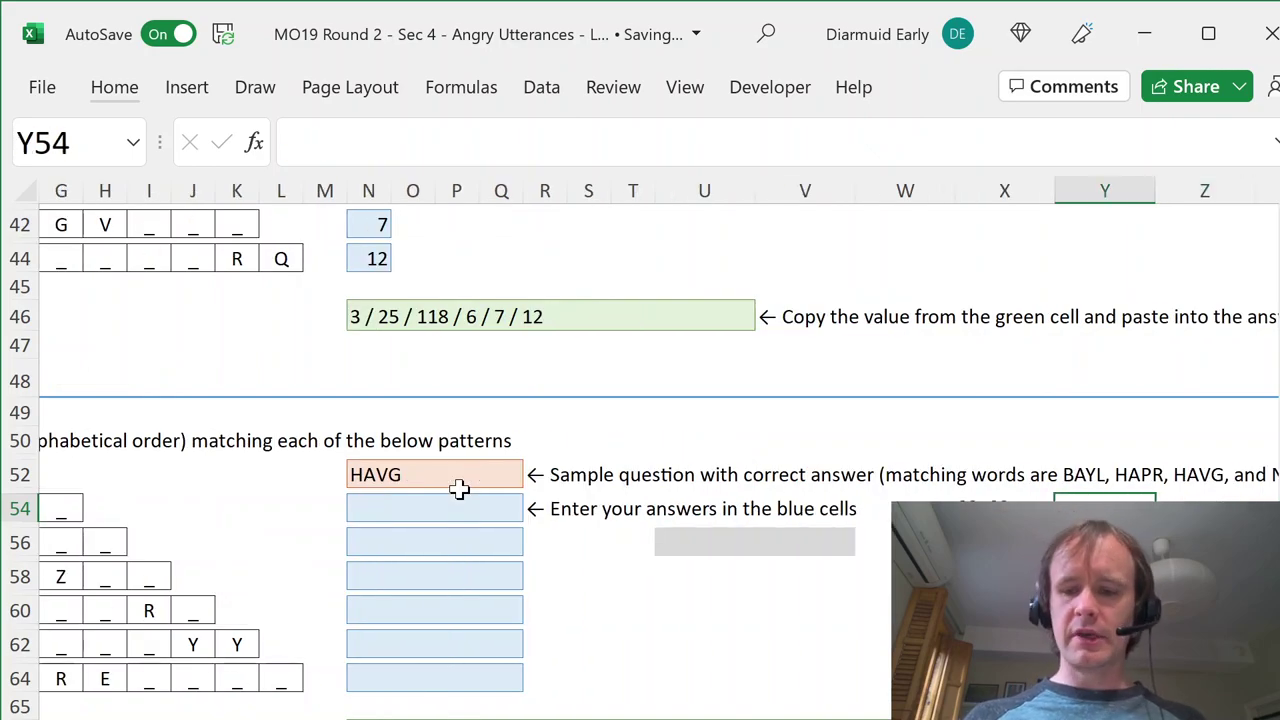
type("=mat")
key("Tab")
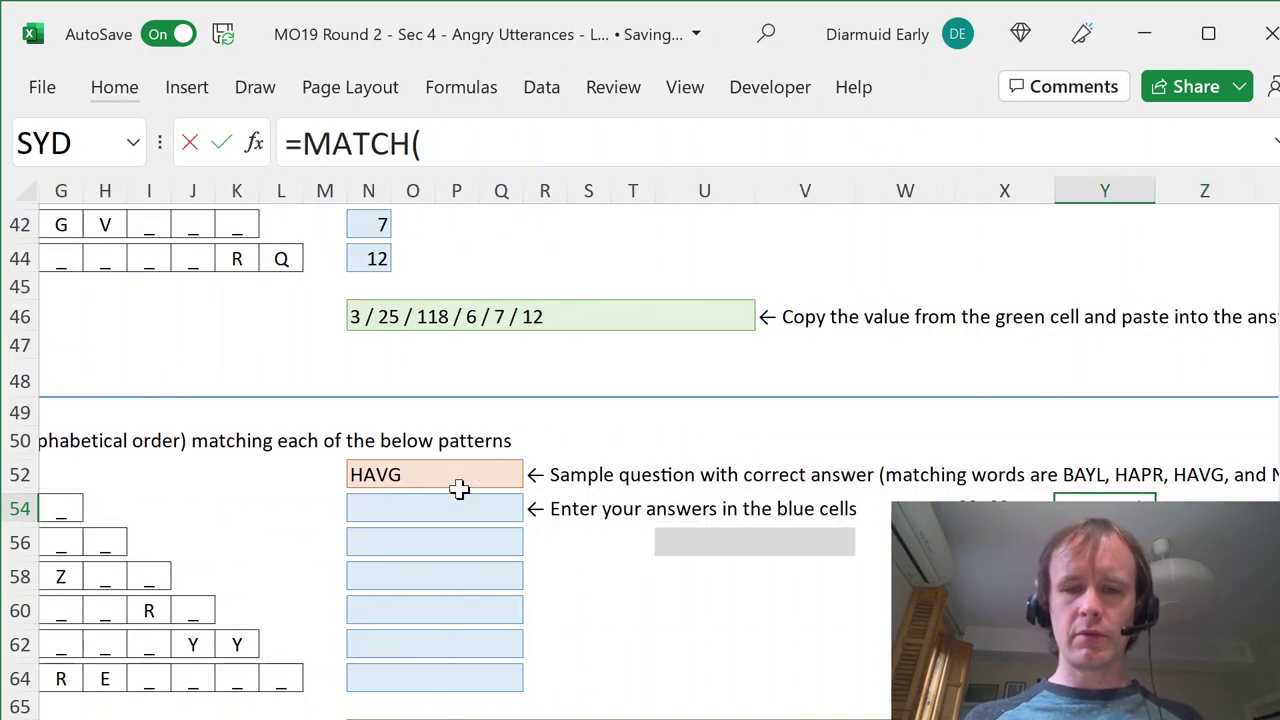
key("Left")
type(",")
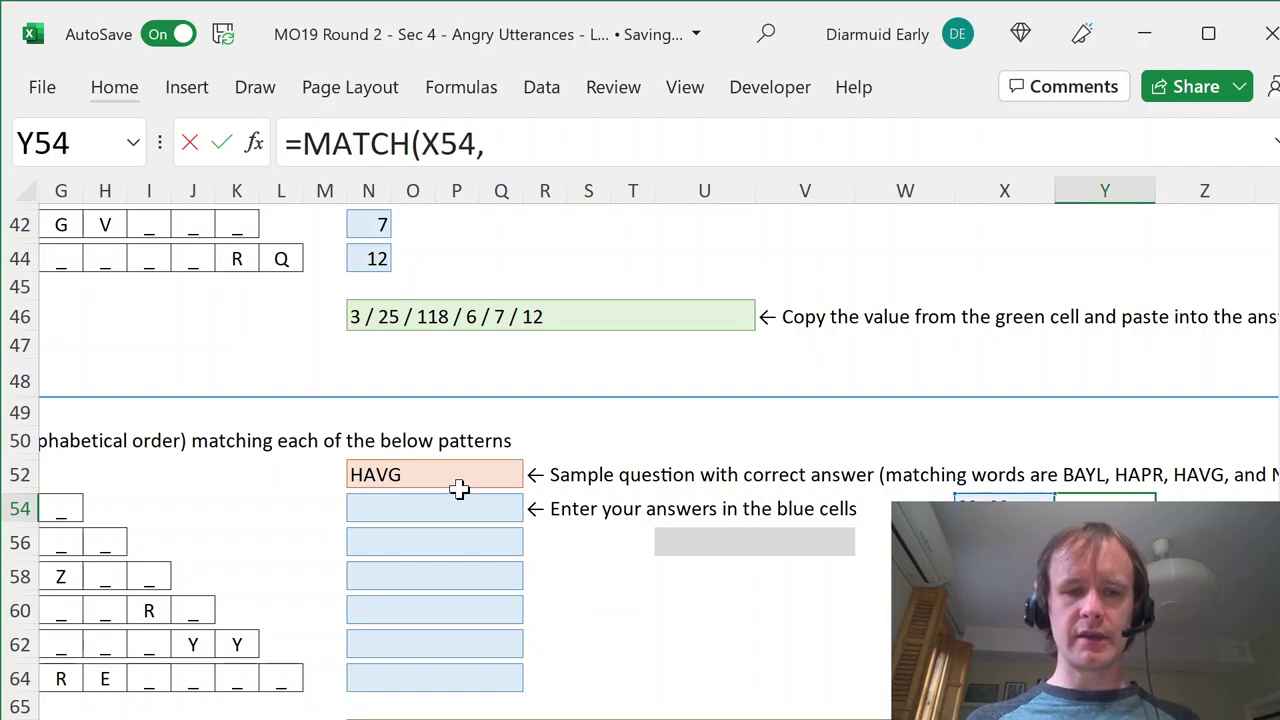
key("ctrl+Page_Down")
left_click(120, 366)
key("ctrl+space")
type(",0)")
key("ctrl+Return")
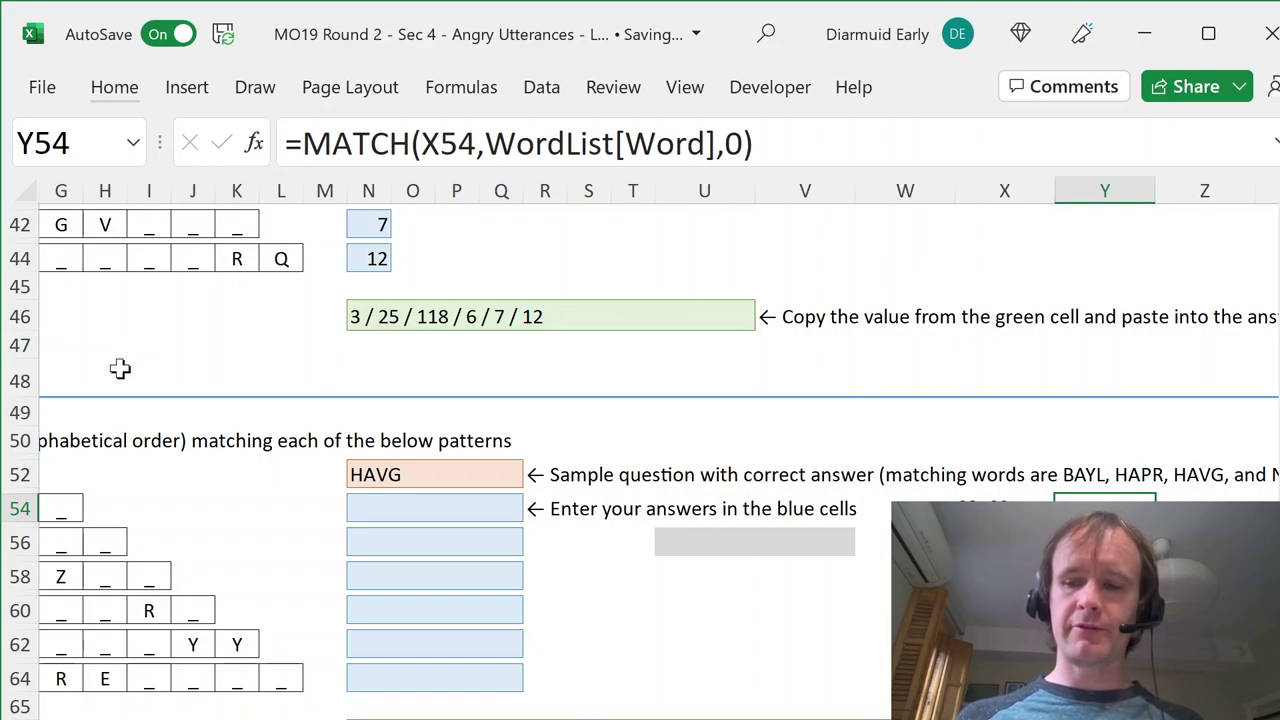
key("Right")
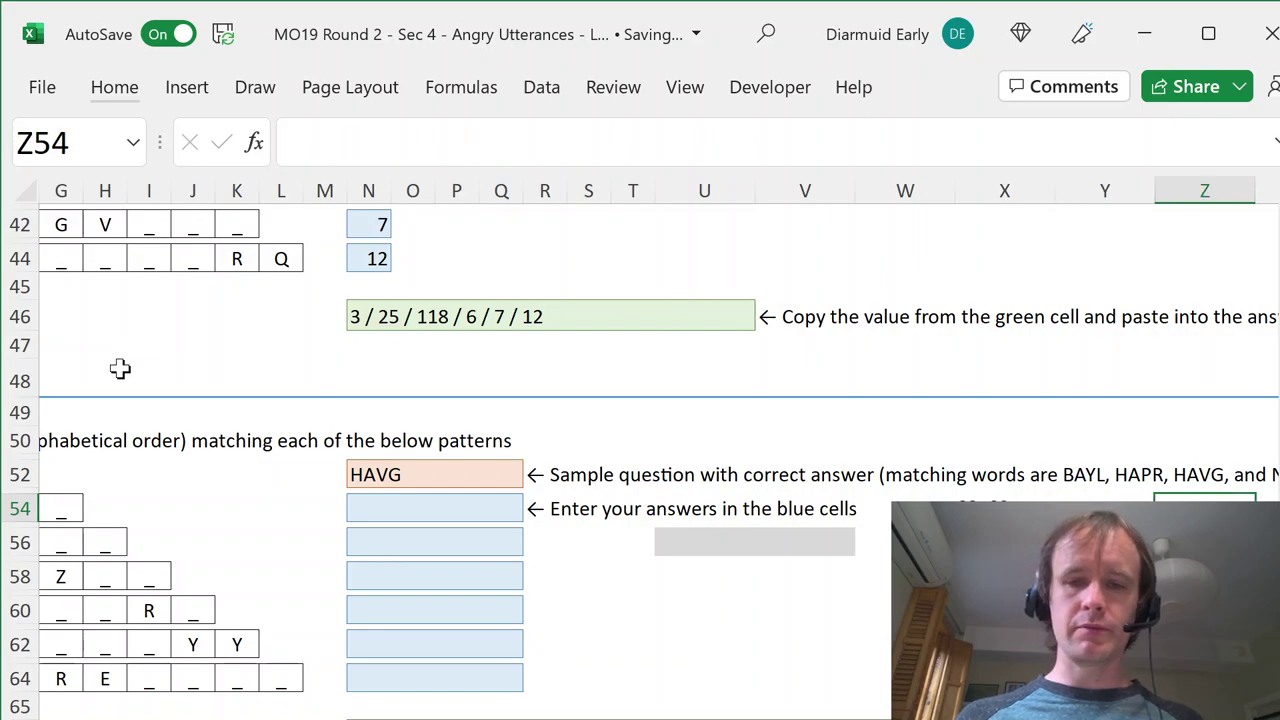
- Start Z54's formula as =MATCH(X54,INDEX(WordList[Word],Y54+1), searching from below the first match
type("=m")
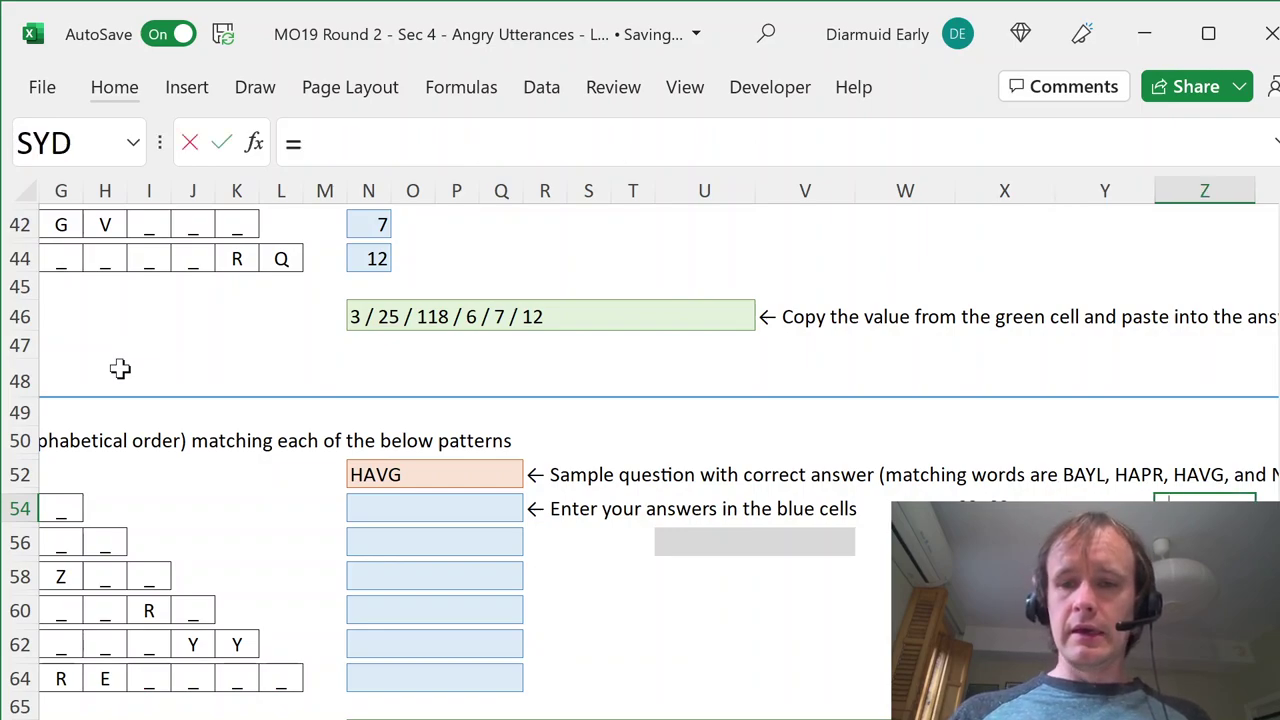
key("Tab")
key("Left")
key("Left")
key("Left")
key("Right")
type(",")
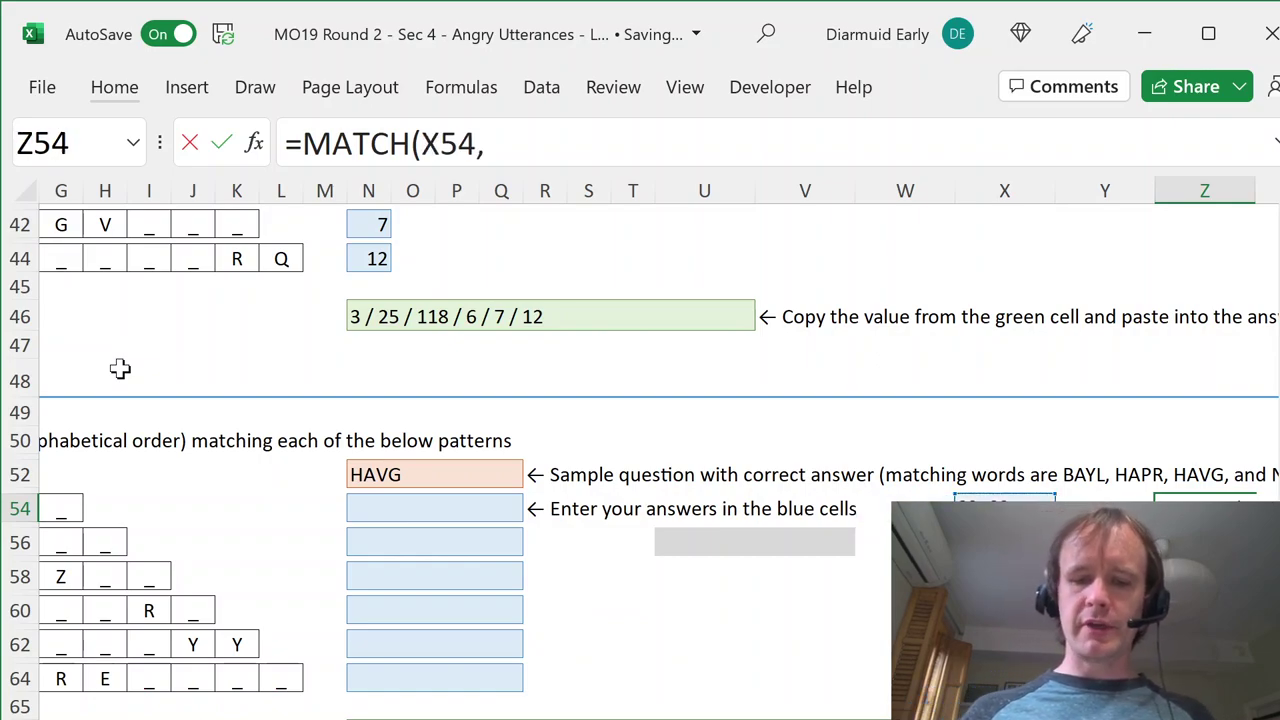
type("ind")
key("Tab")
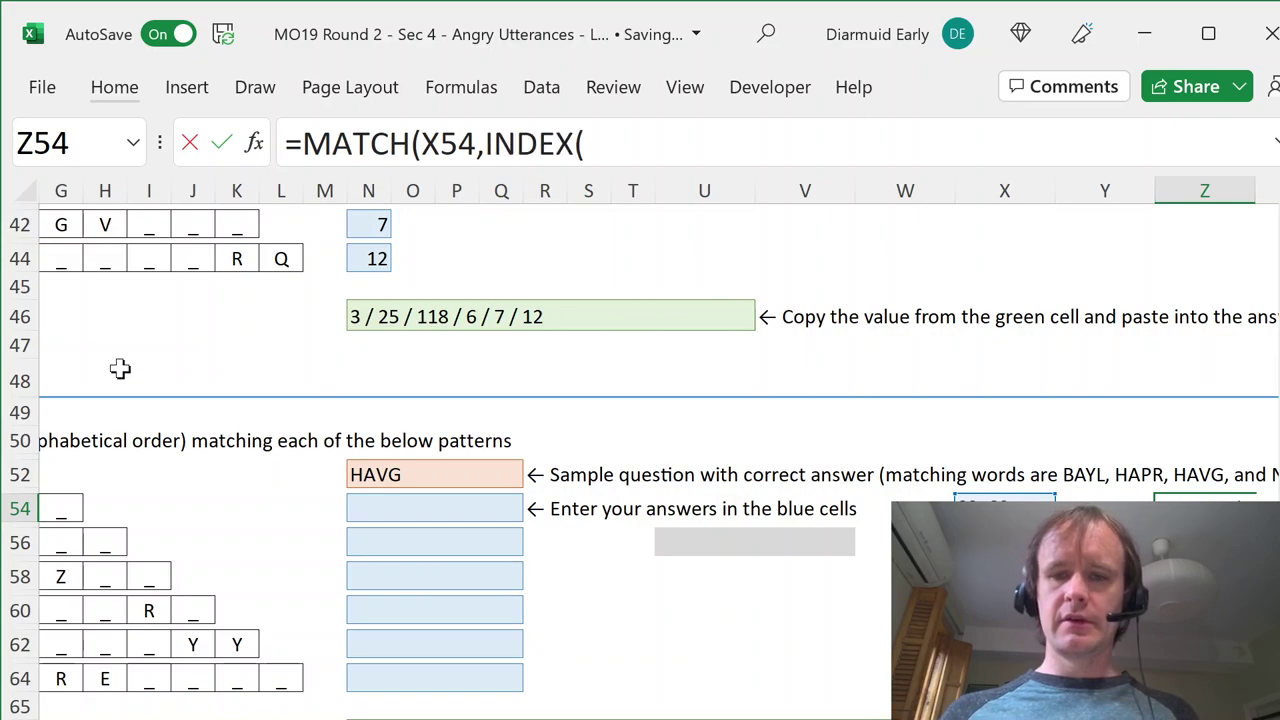
key("ctrl+Page_Down")
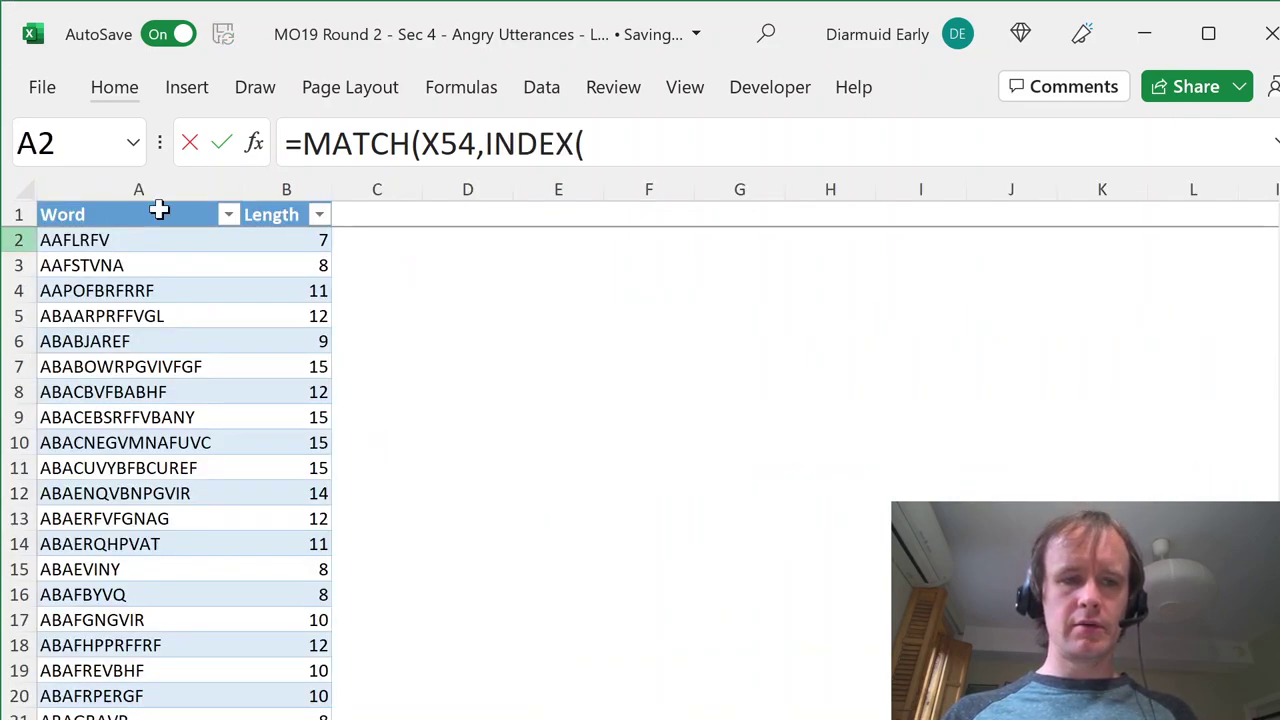
left_click(166, 290)
key("ctrl+space")
type(",")
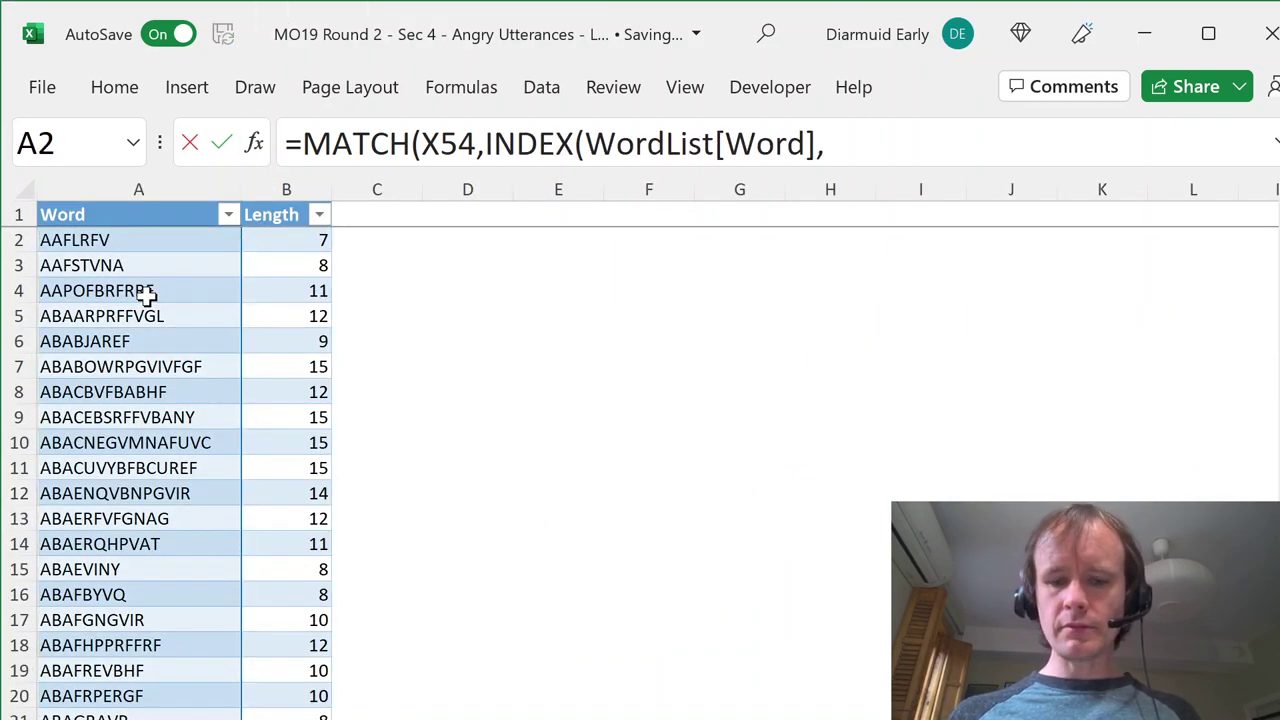
key("ctrl+Page_Up")
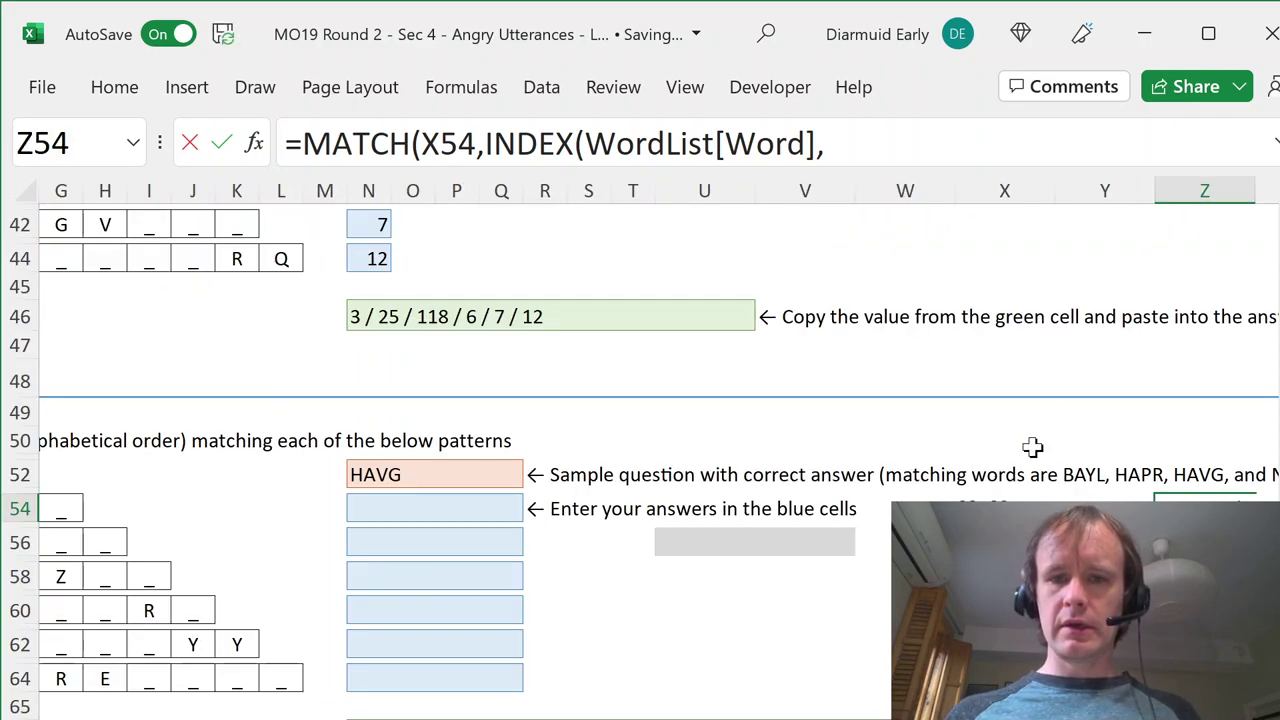
type("Y")
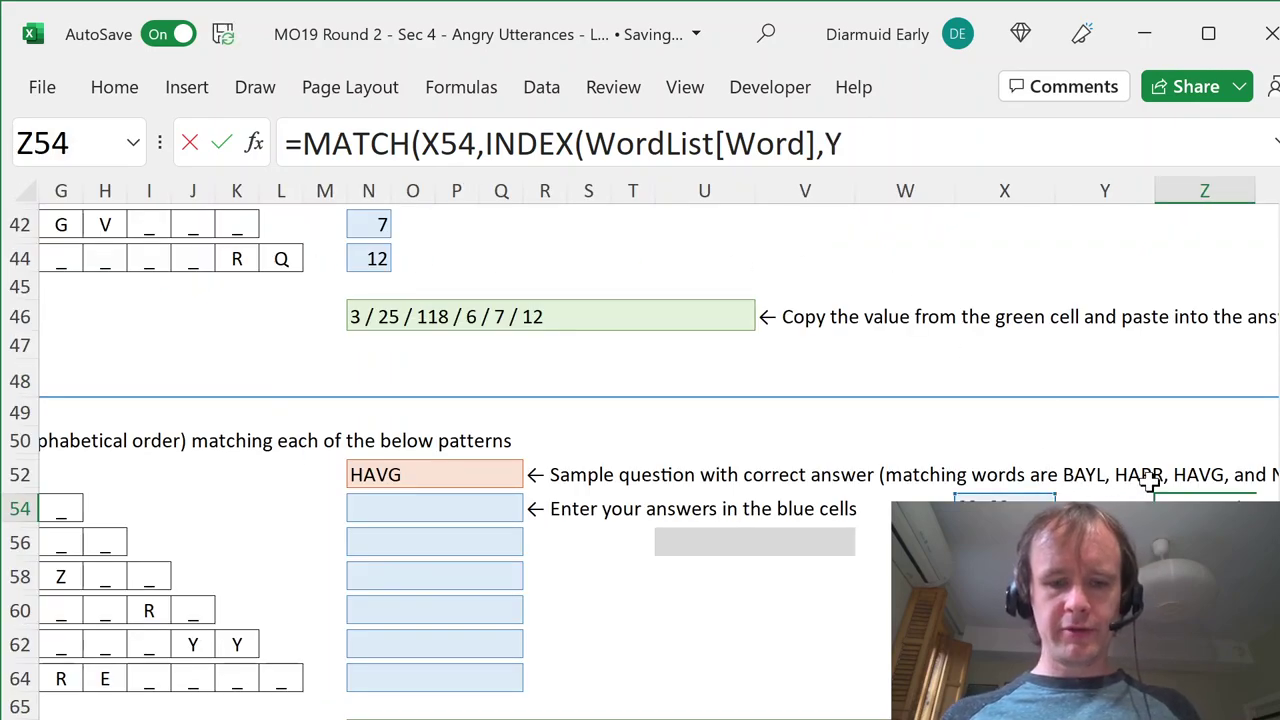
type("54+1")
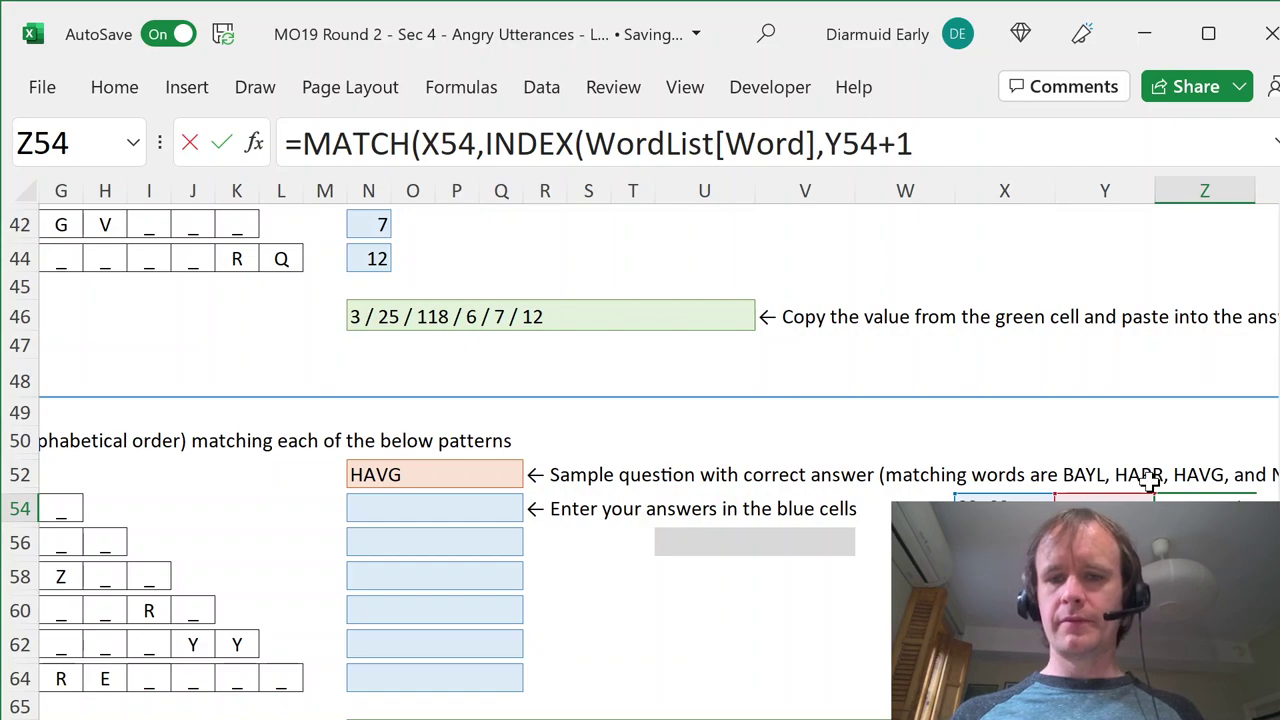
type("):")
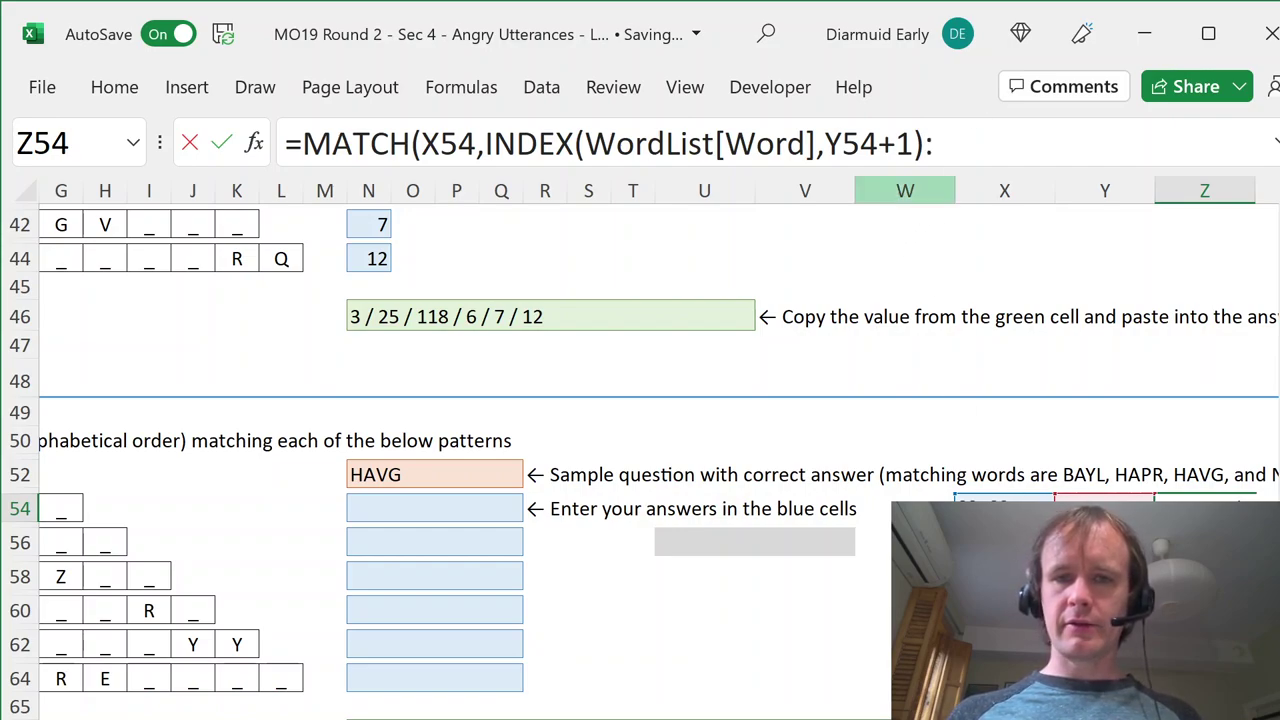
- Extend the search range to Data!$A$10788 with exact match (0) and commit Z54
left_click_drag(926, 143, 484, 143)
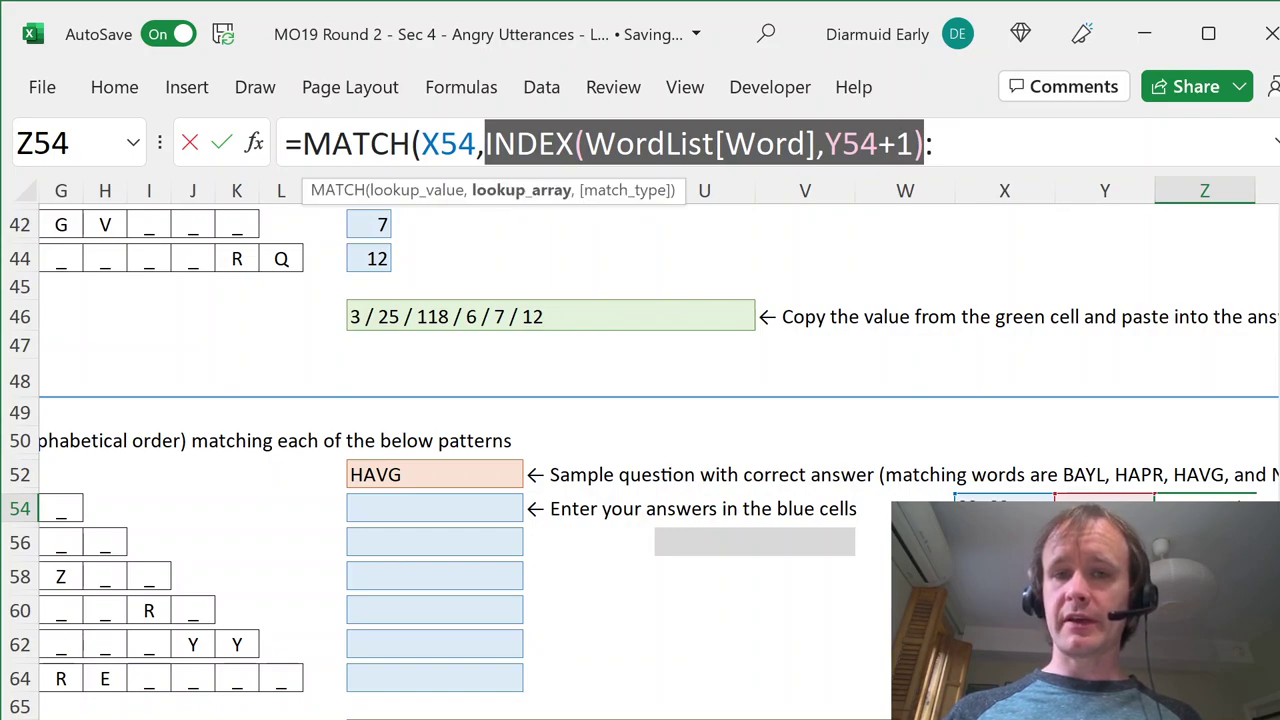
key("End")
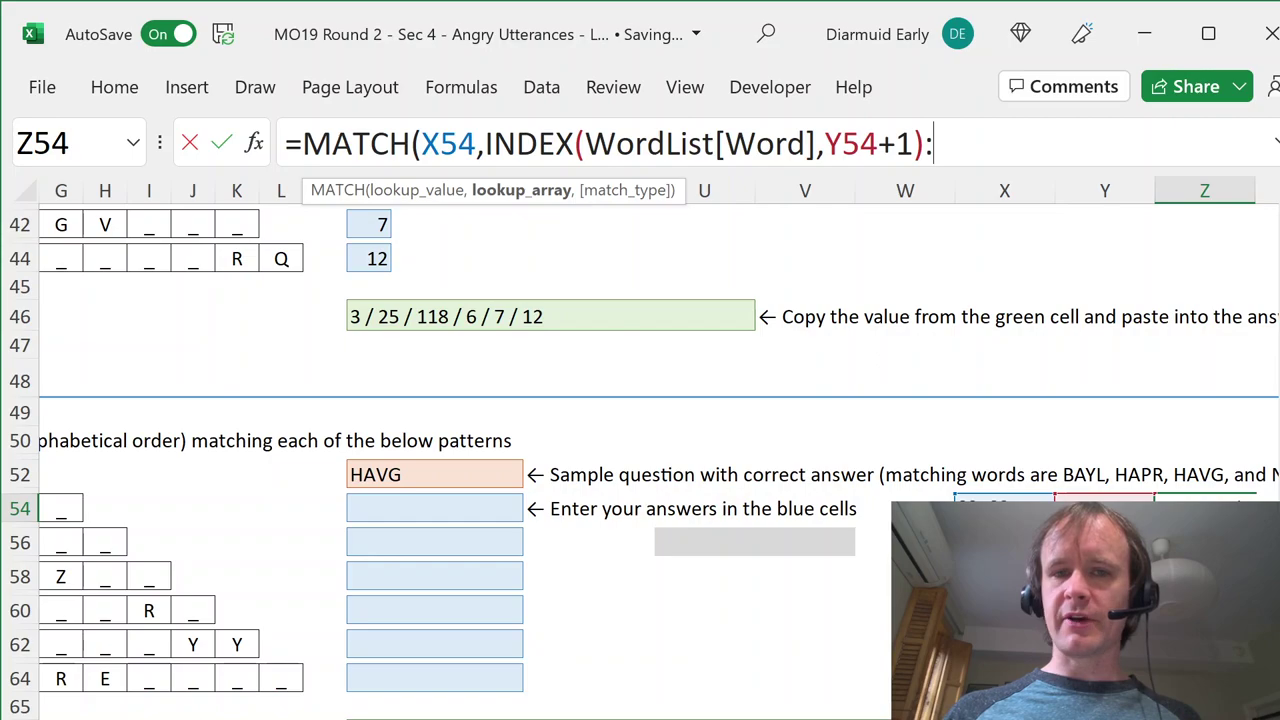
key("ctrl+Page_Down")
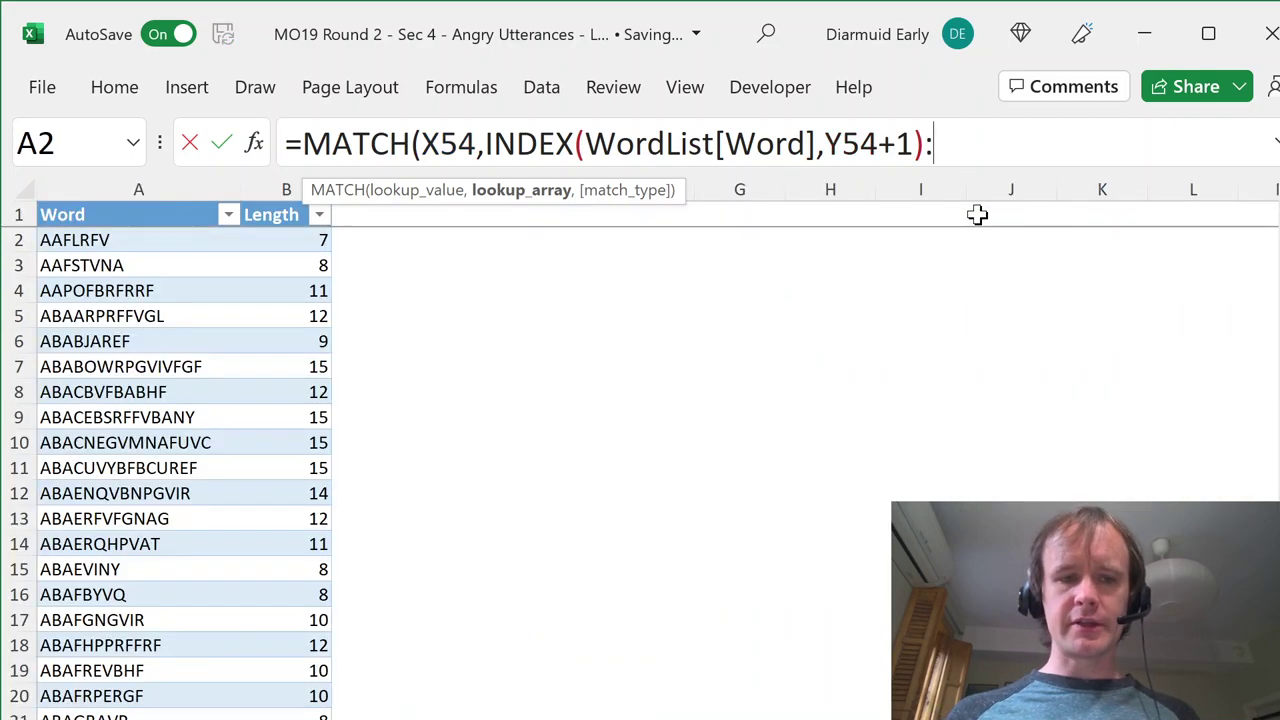
left_click(177, 557)
key("ctrl+Down")
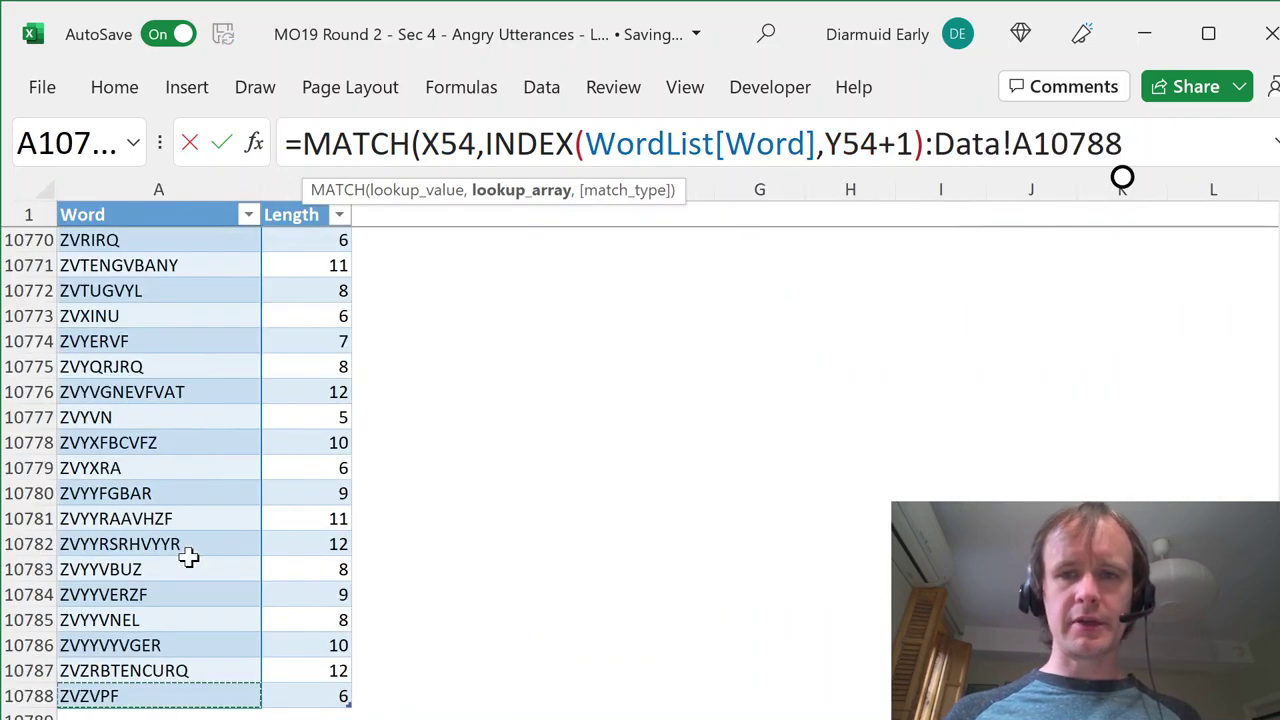
key("F4")
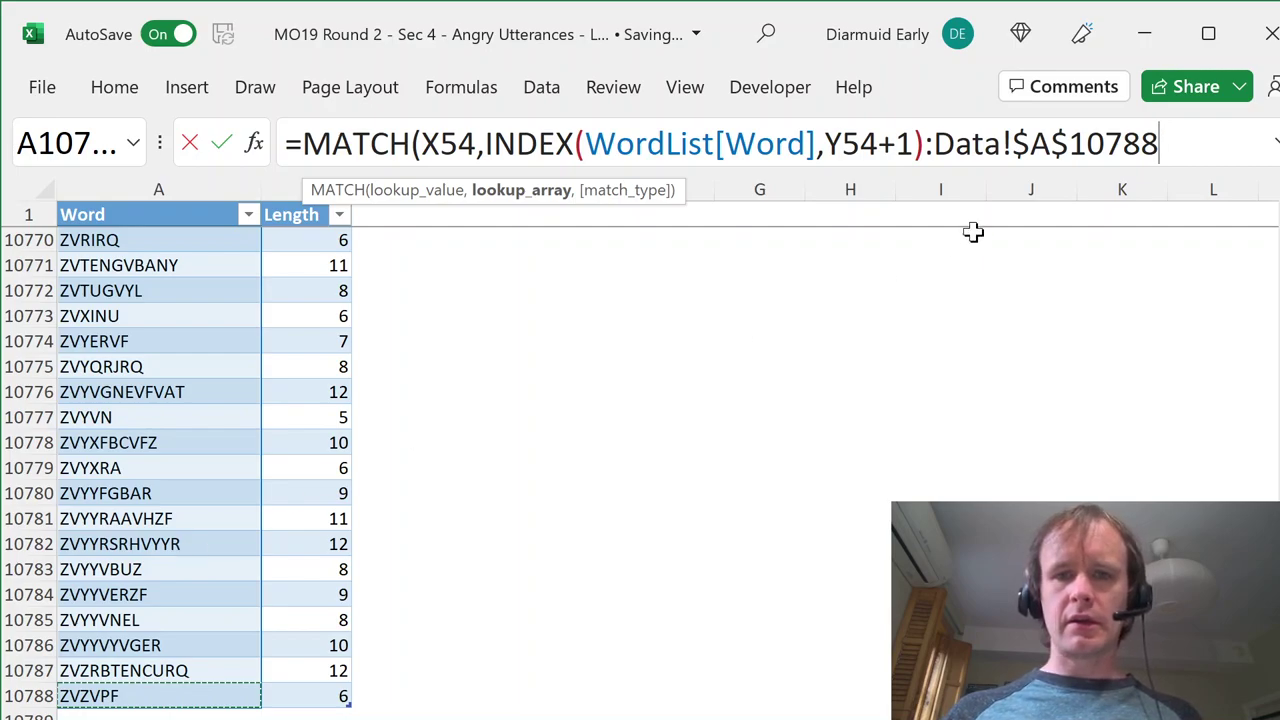
type(")")
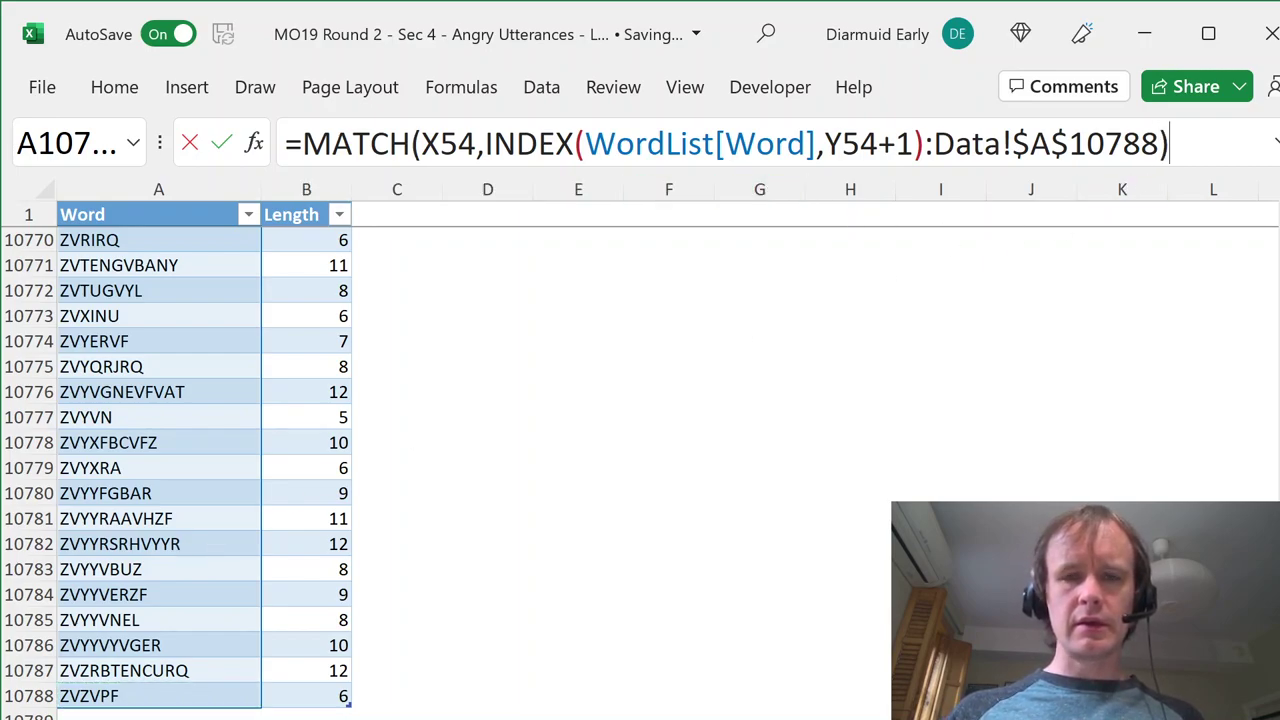
key("BackSpace")
type(",0")
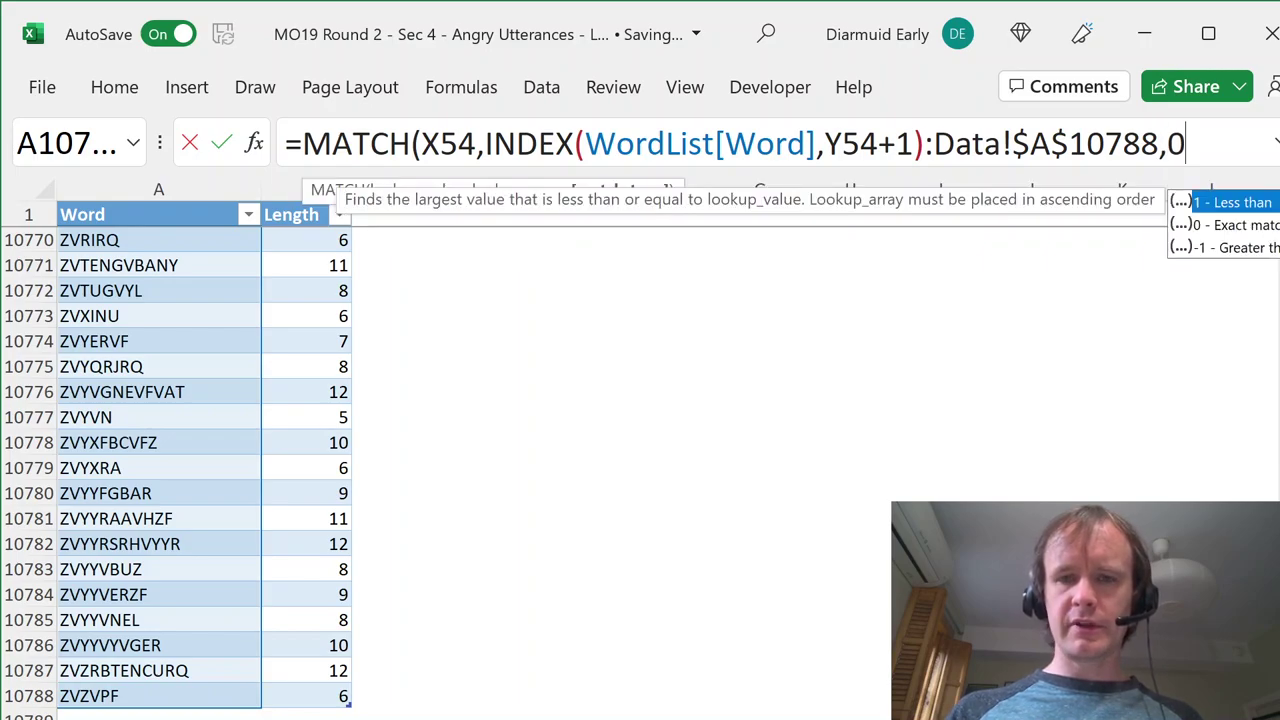
type(")")
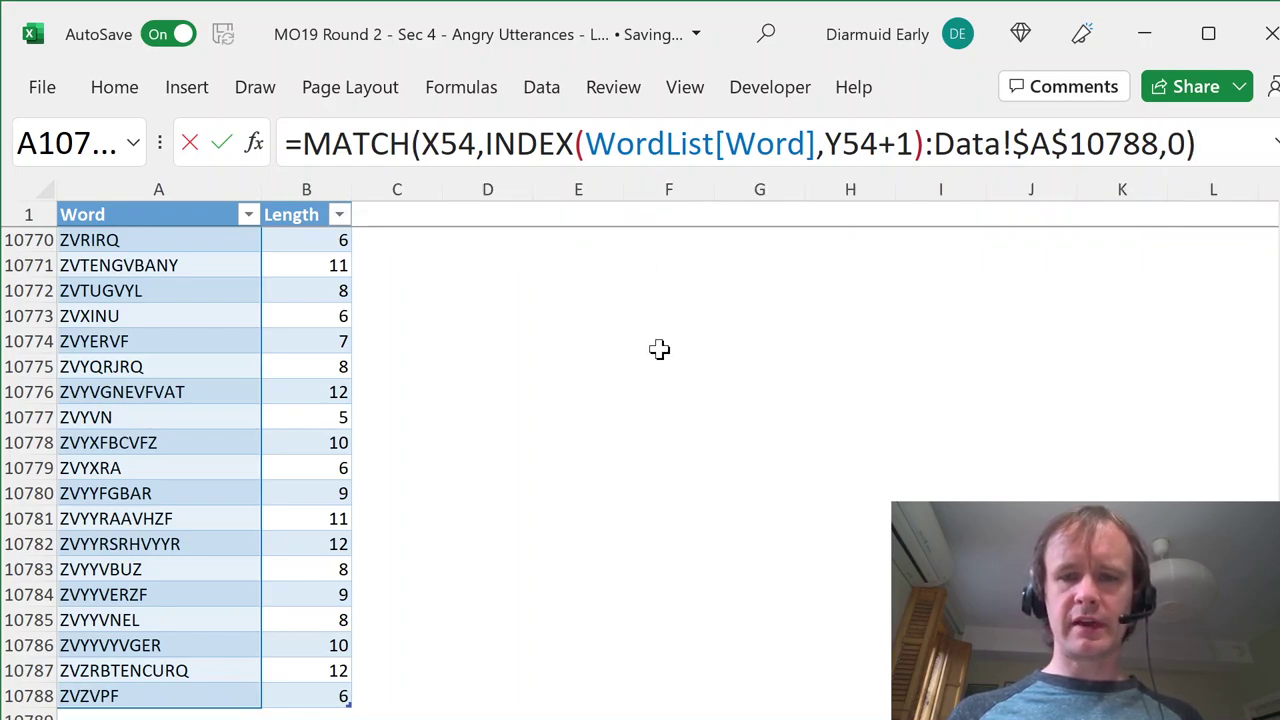
key("ctrl+Return")
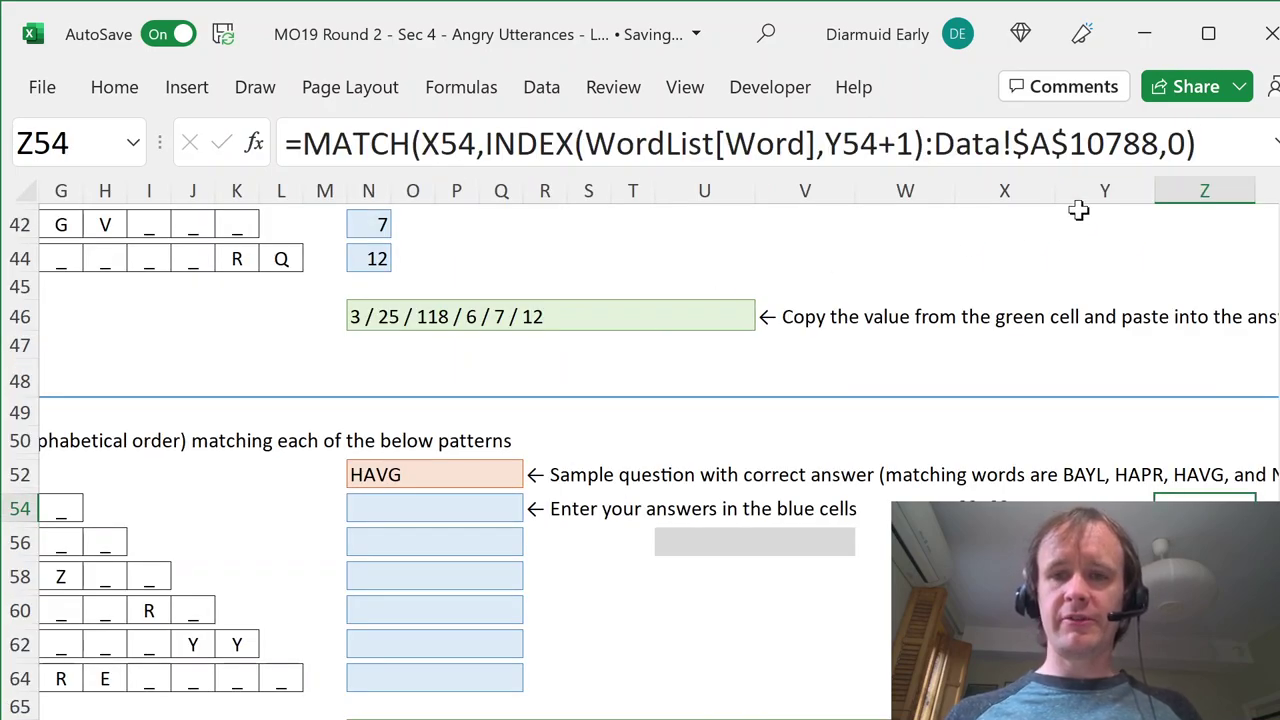
- Add +Y54 to Z54's MATCH result so it returns the second match's position
left_click(1205, 145)
type("+")
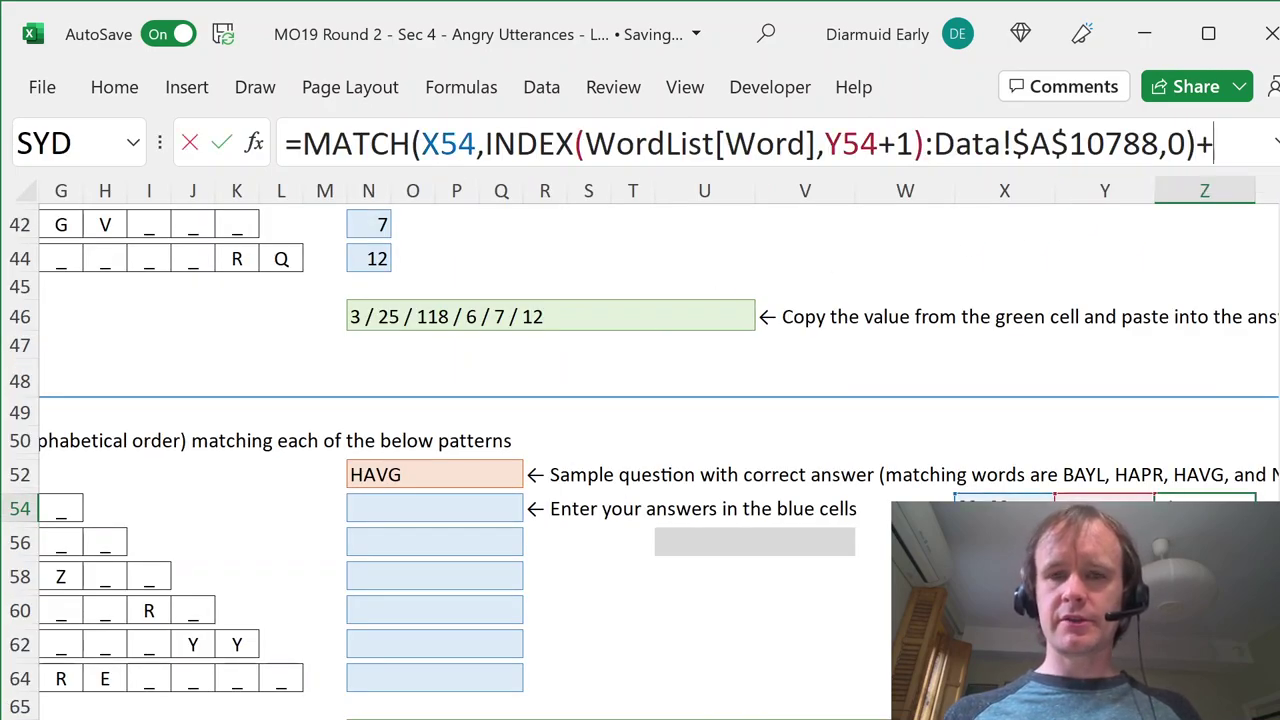
left_click(1110, 499)
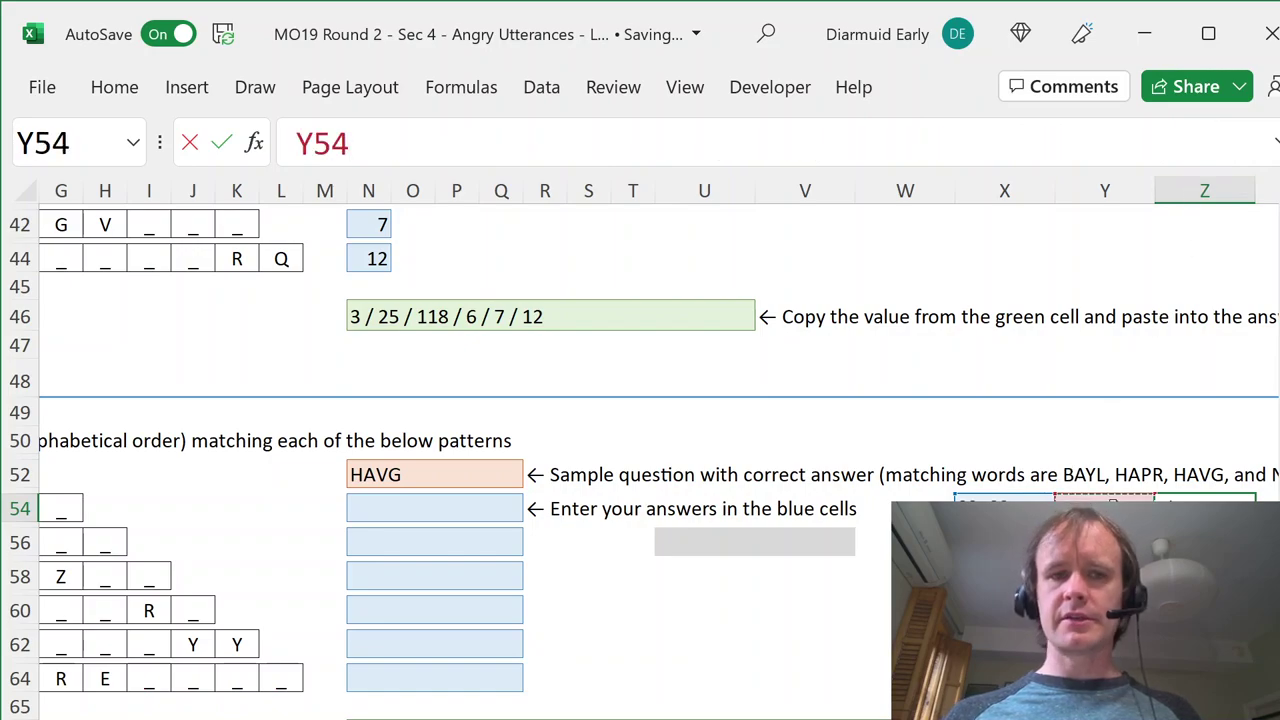
key("Return")
key("Up")
key("Right")
key("Left")
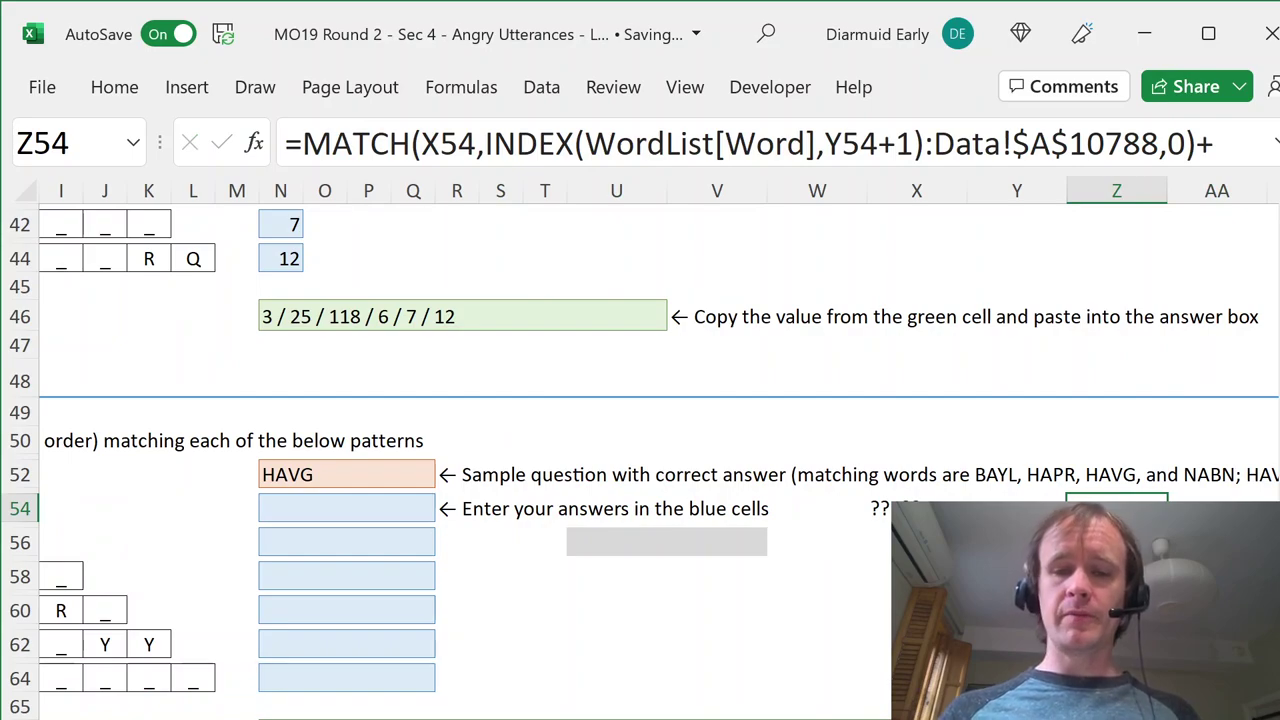
left_click(880, 508)
- Lock the pattern reference as $X54 in Z54's formula and fill it right into AA54
left_click(1020, 503)
left_click(1087, 504)
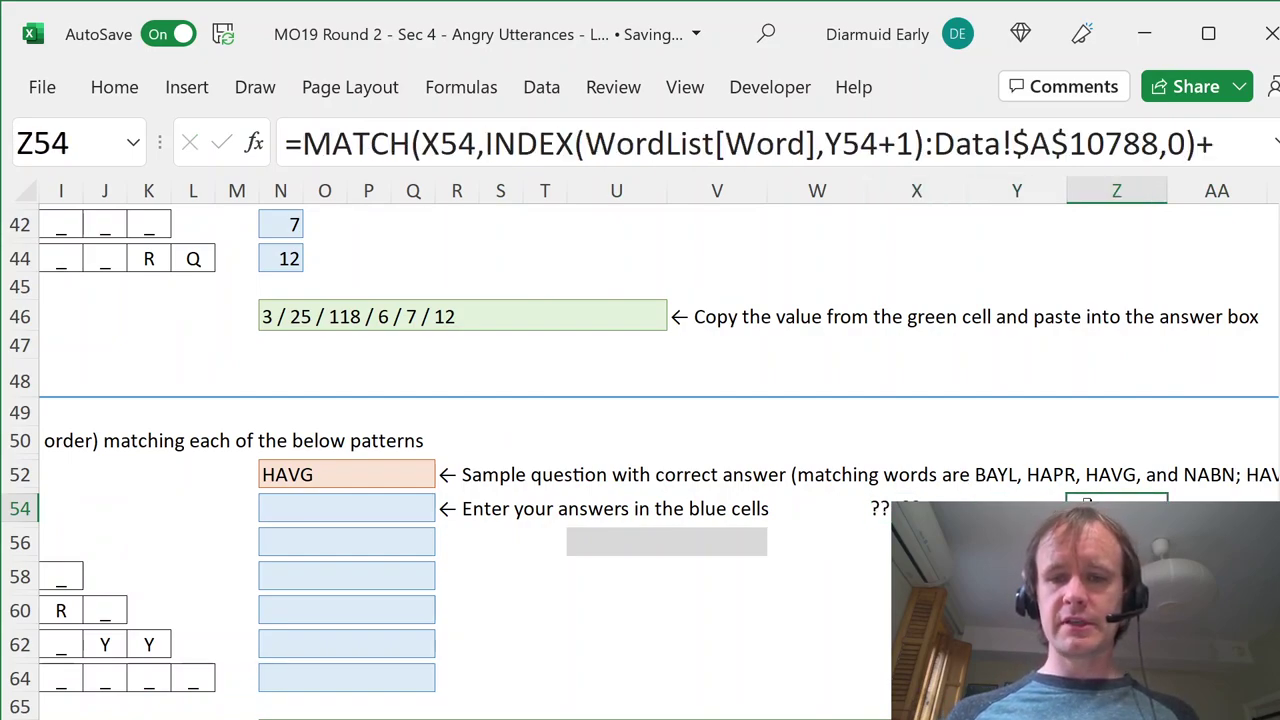
key("Right")
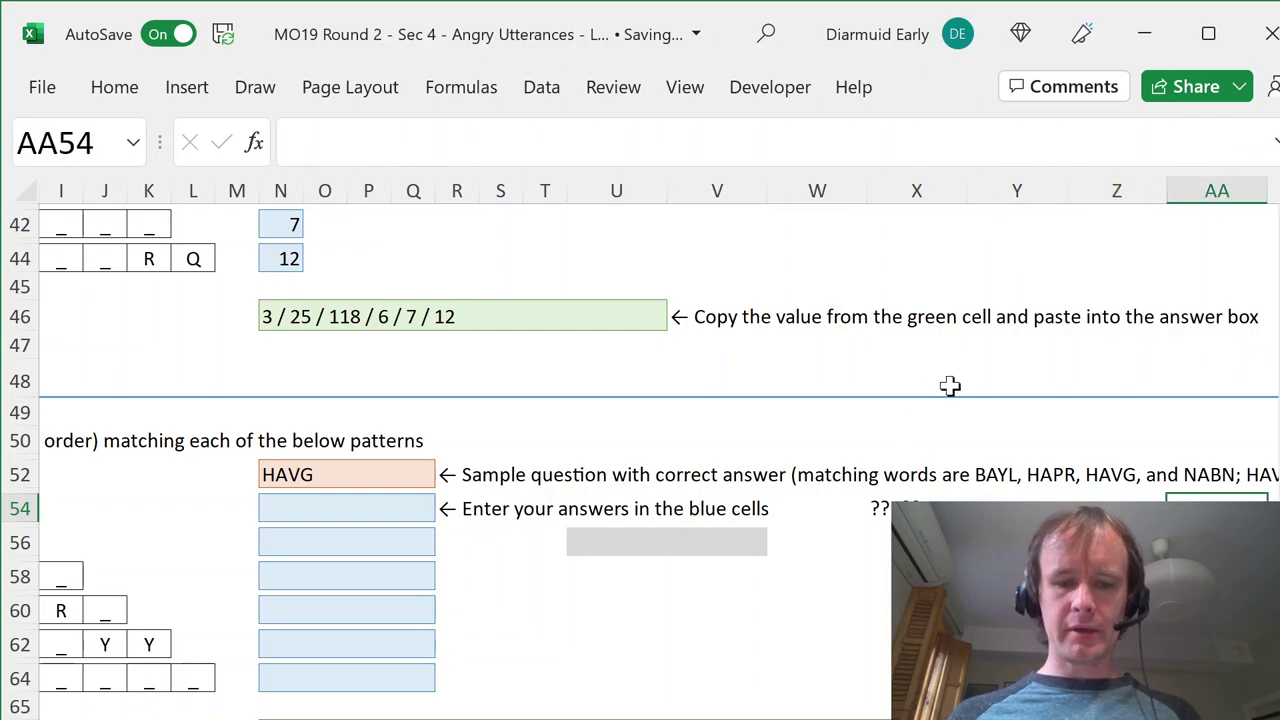
key("F2")
key("Escape")
key("Left")
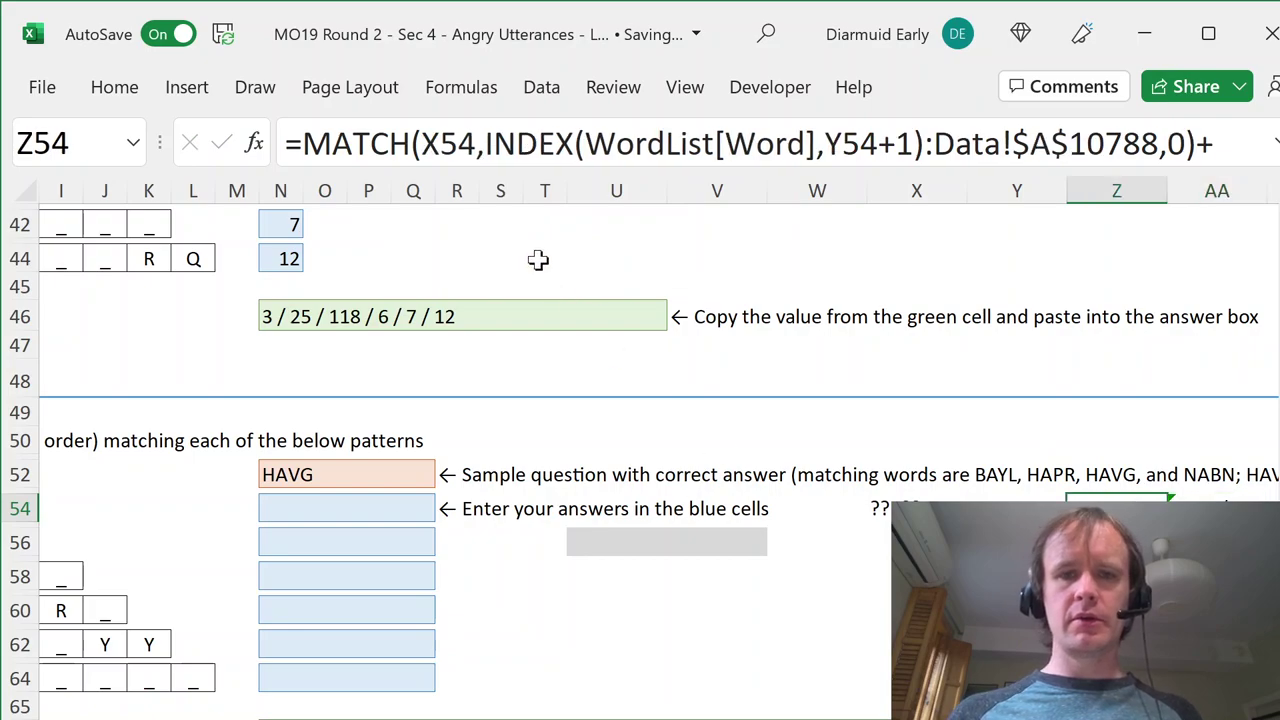
left_click(421, 143)
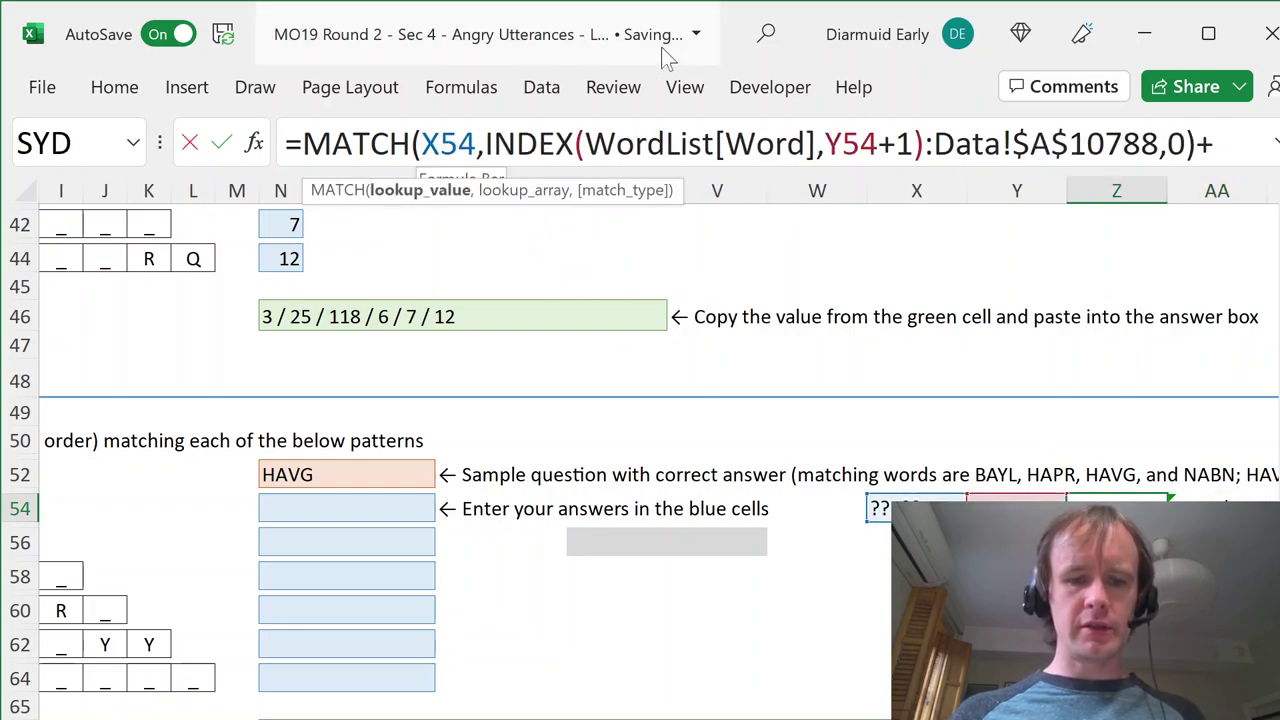
type("$")
key("Tab")
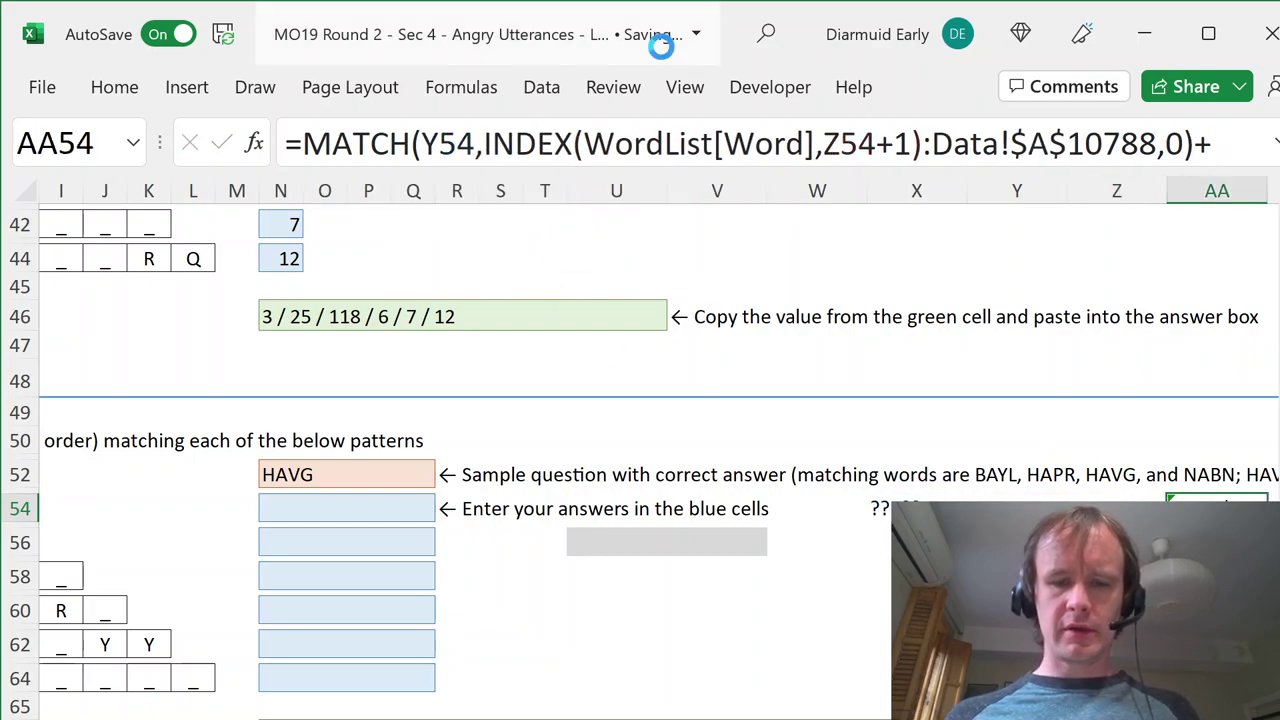
key("ctrl+r")
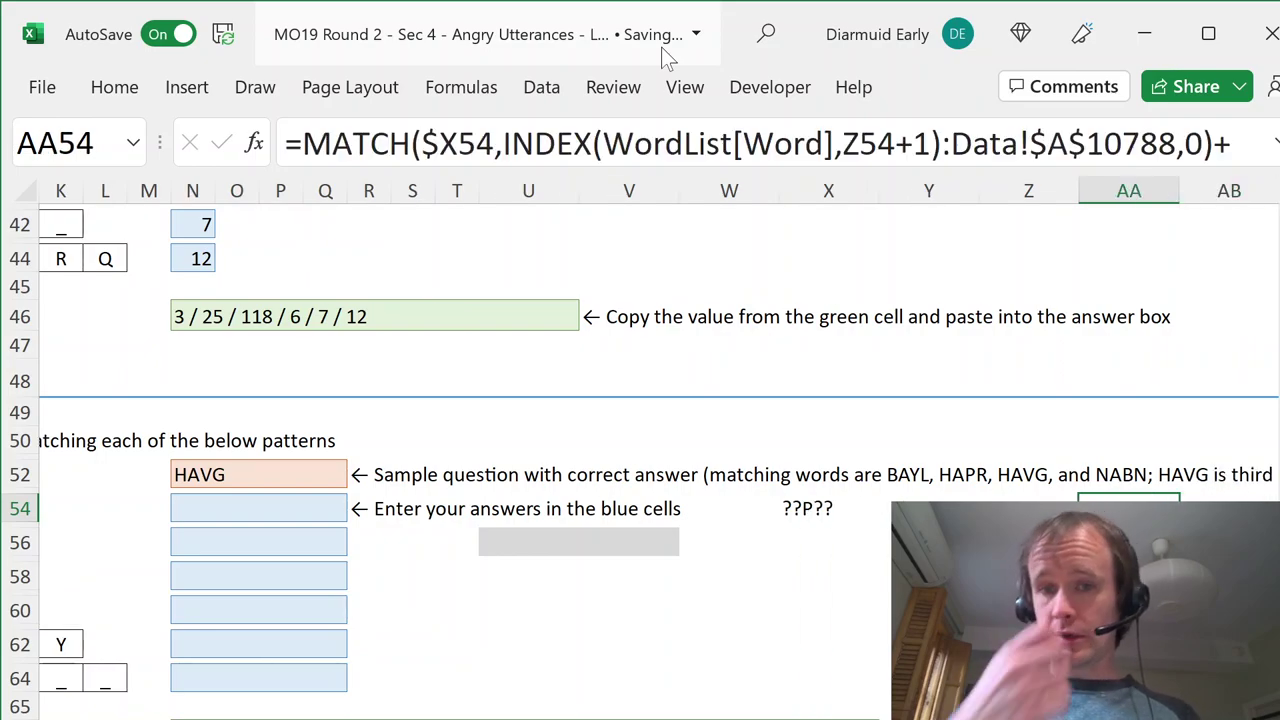
key("Left")
key("Left")
key("Left")
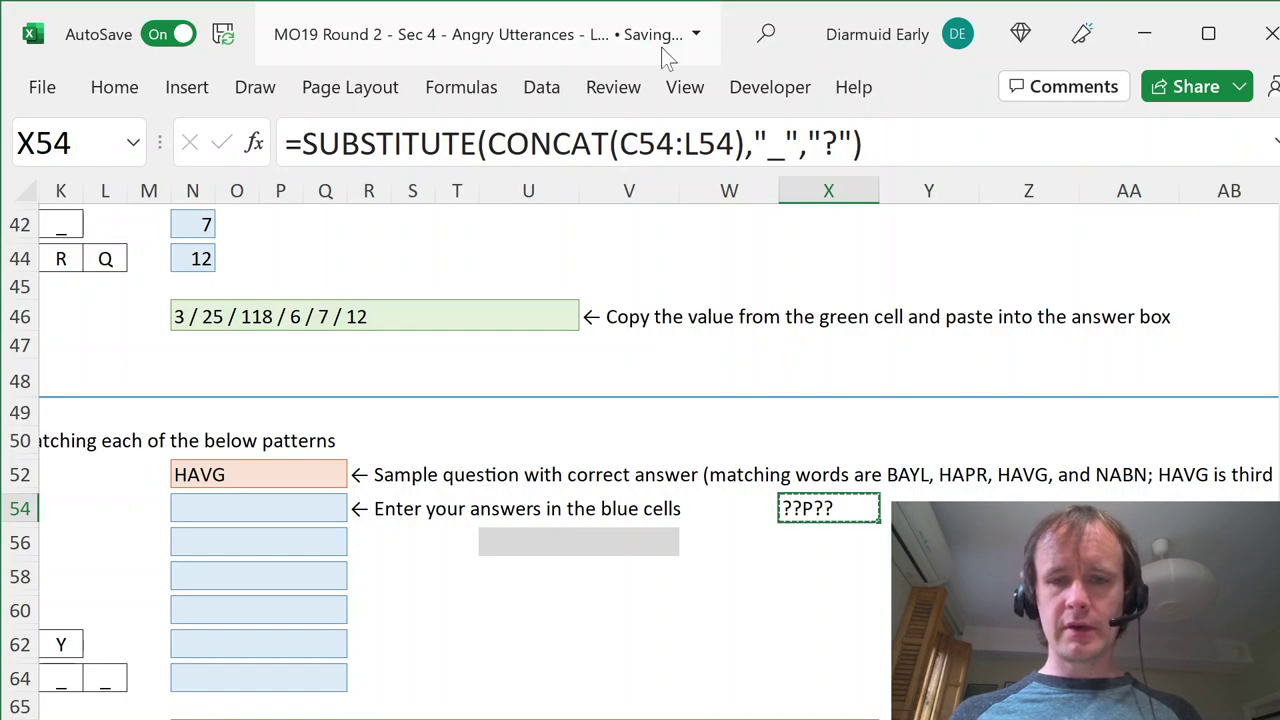
- On the word list sheet, move to the empty header cell C1 beside the table
key("ctrl+Page_Down")
key("Up")
key("Down")
key("Up")
key("Right")
key("Right")
key("Down")
key("Up")
- Add a temporary 'row num' column to the WordList table, then delete it again
type("row num")
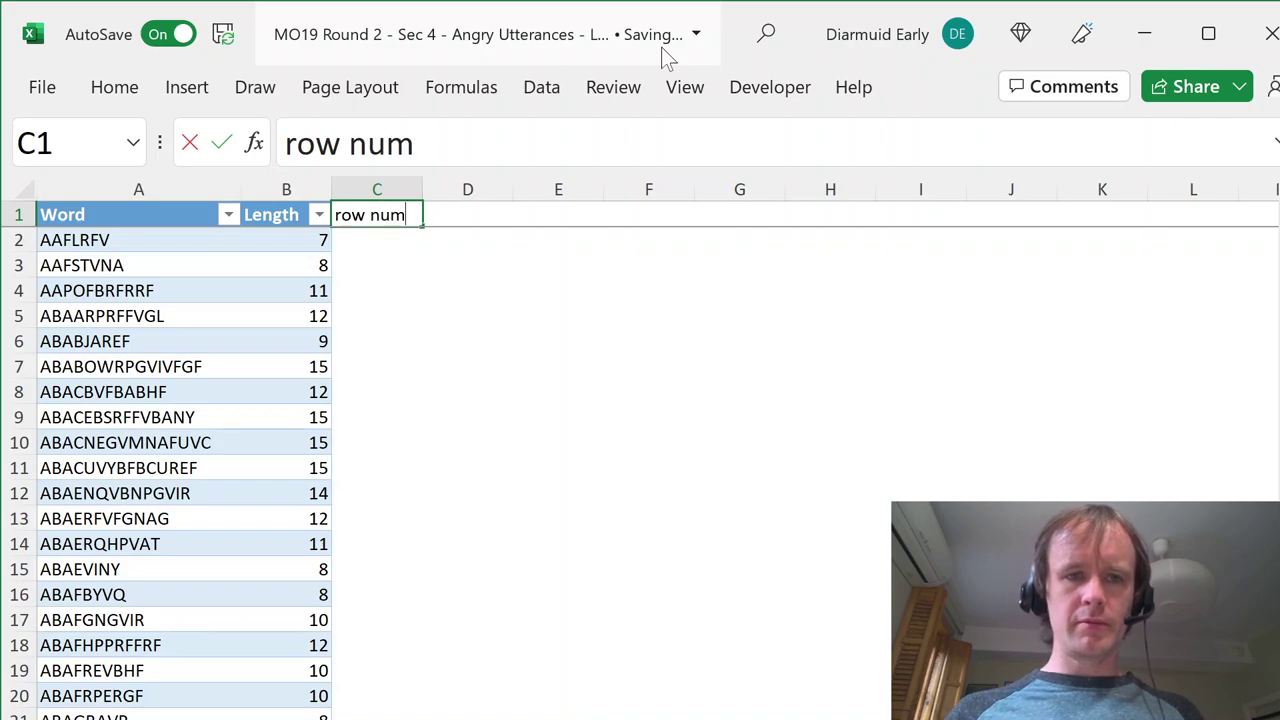
key("Return")
key("Up")
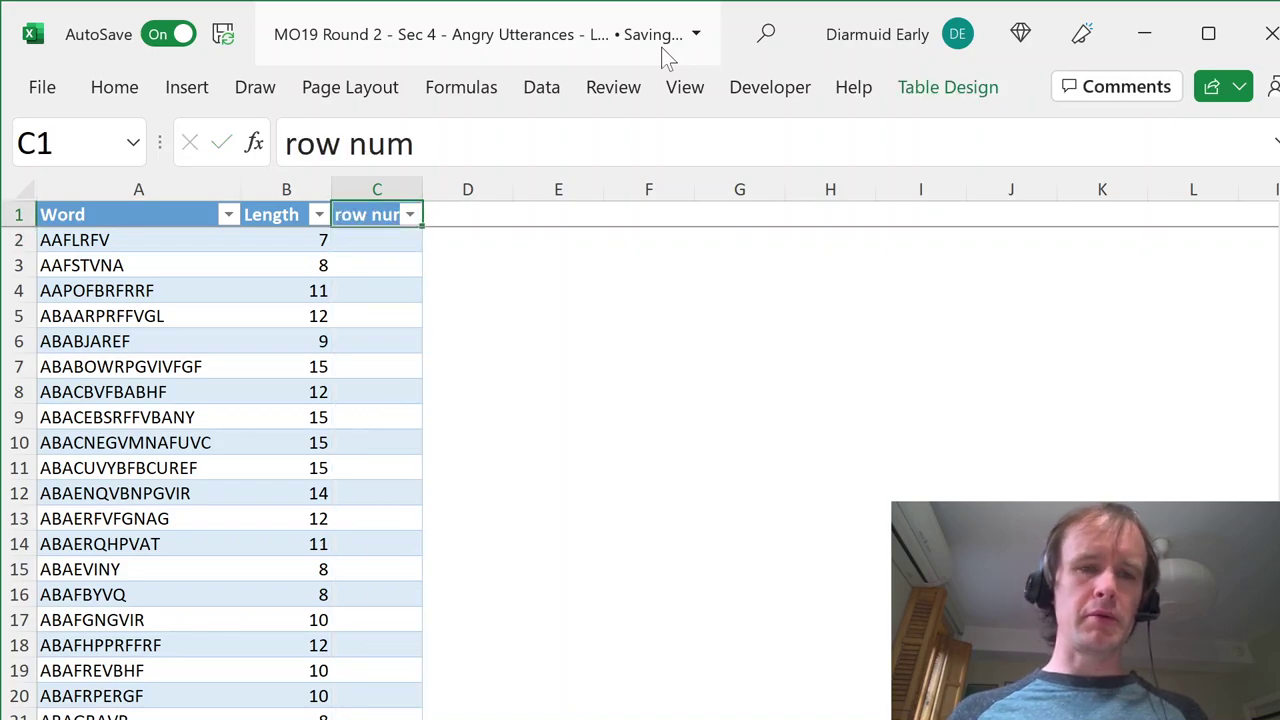
key("ctrl+shift+End")
key("alt+h")
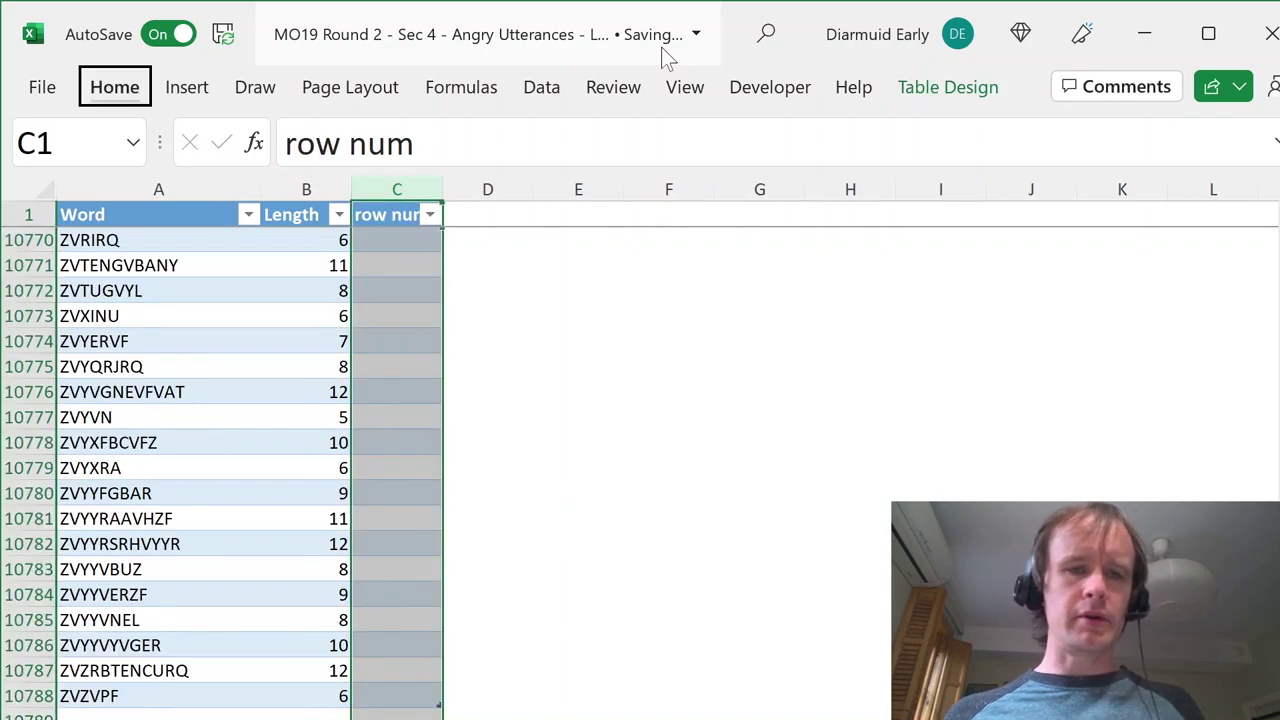
key("d")
key("c")
key("ctrl+Home")
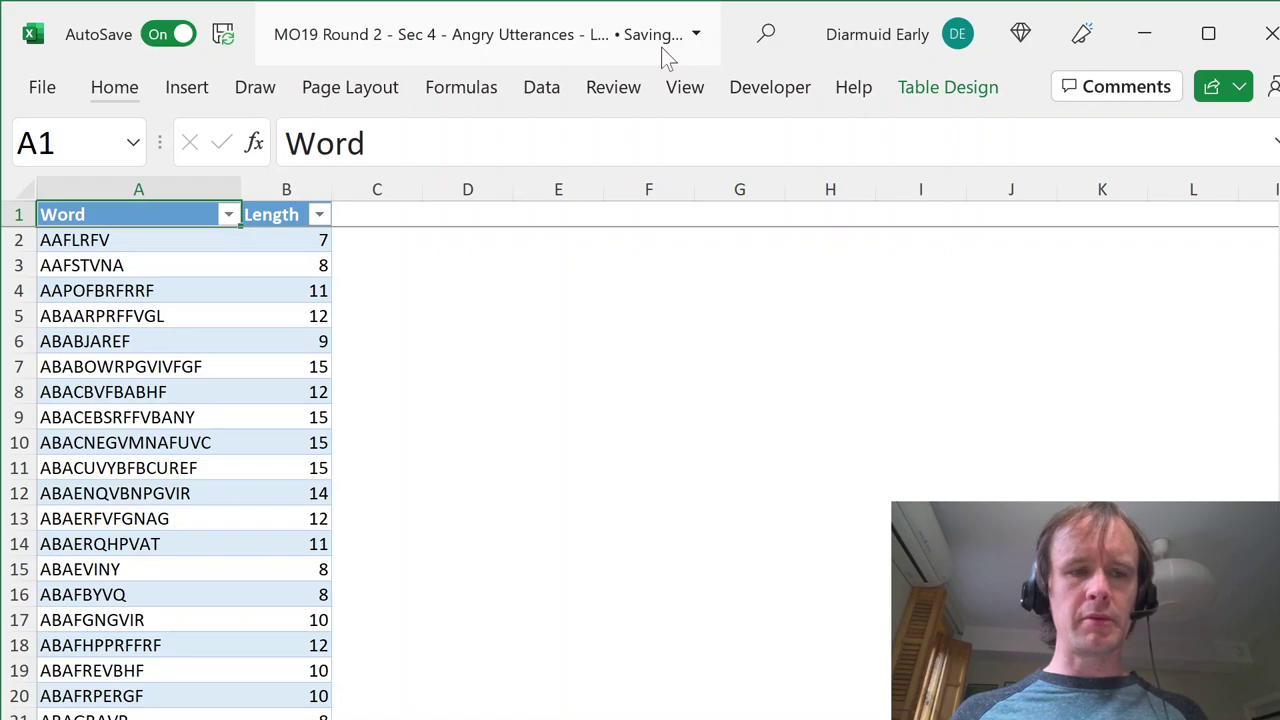
- Filter the WordList Word column with a wildcard pattern to list the ??P?? matches
key("Down")
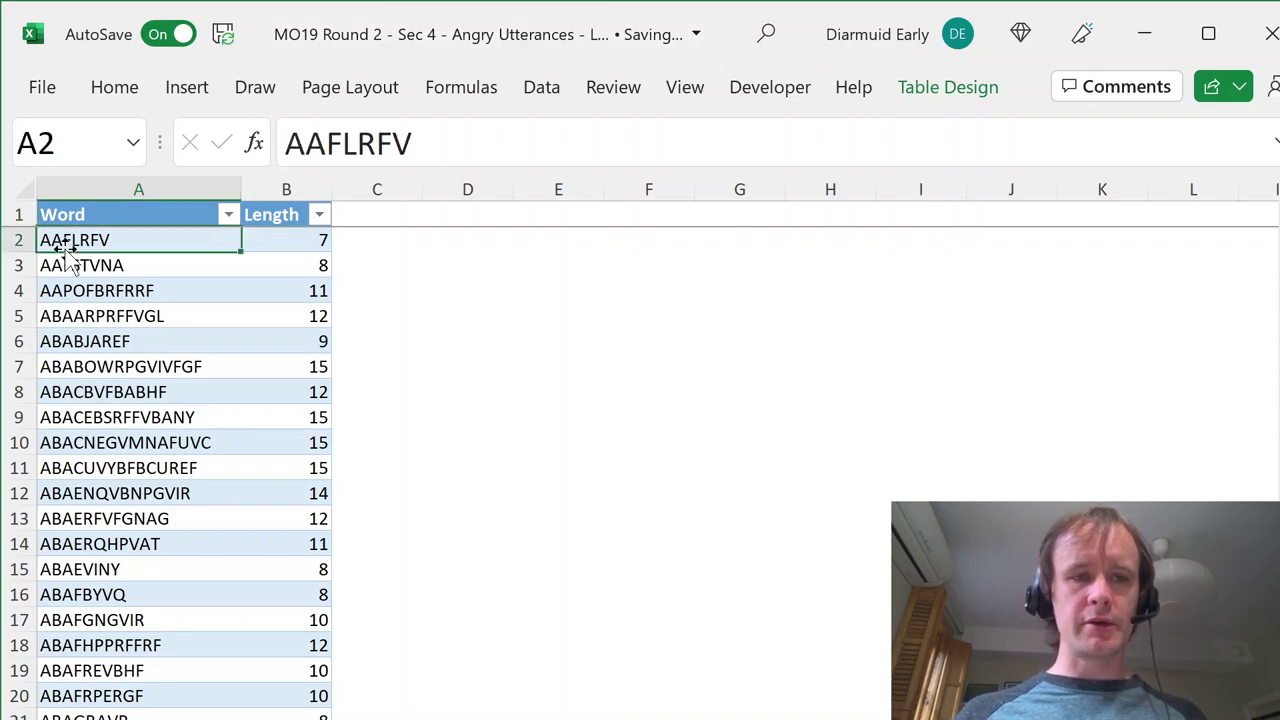
key("ctrl+shift+Right")
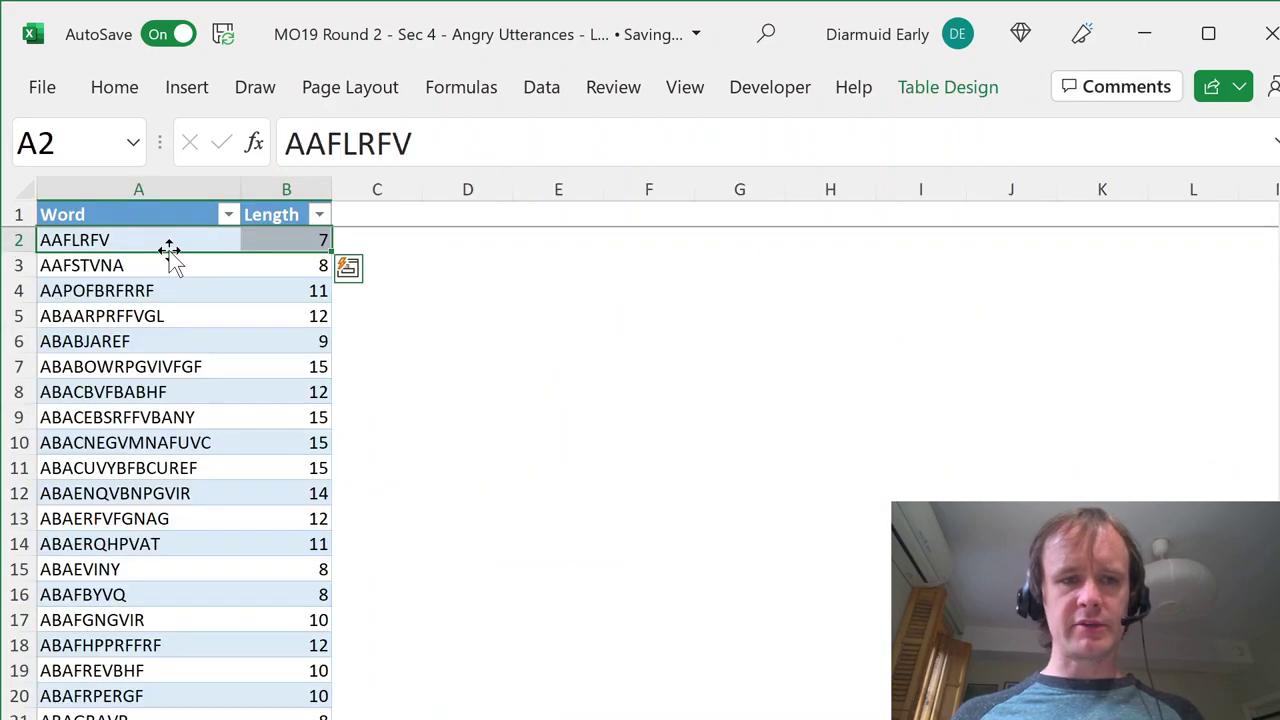
key("Up")
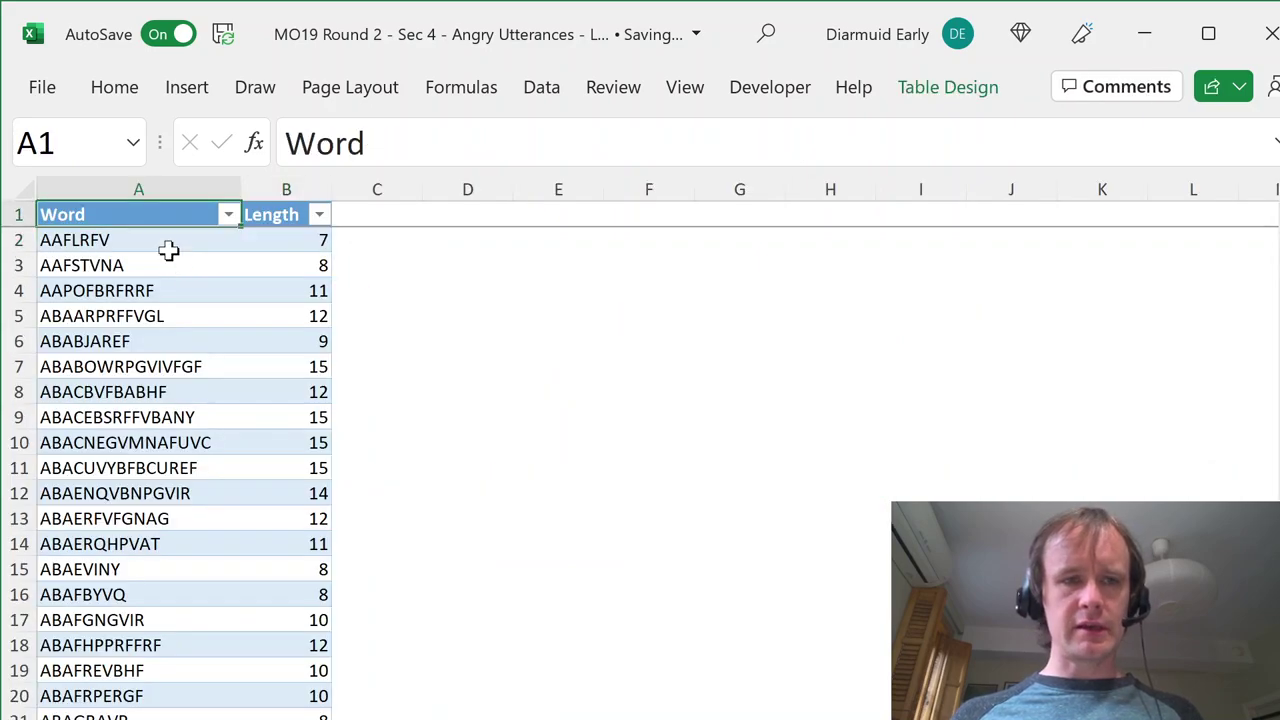
key("alt+Down")
type("fe")
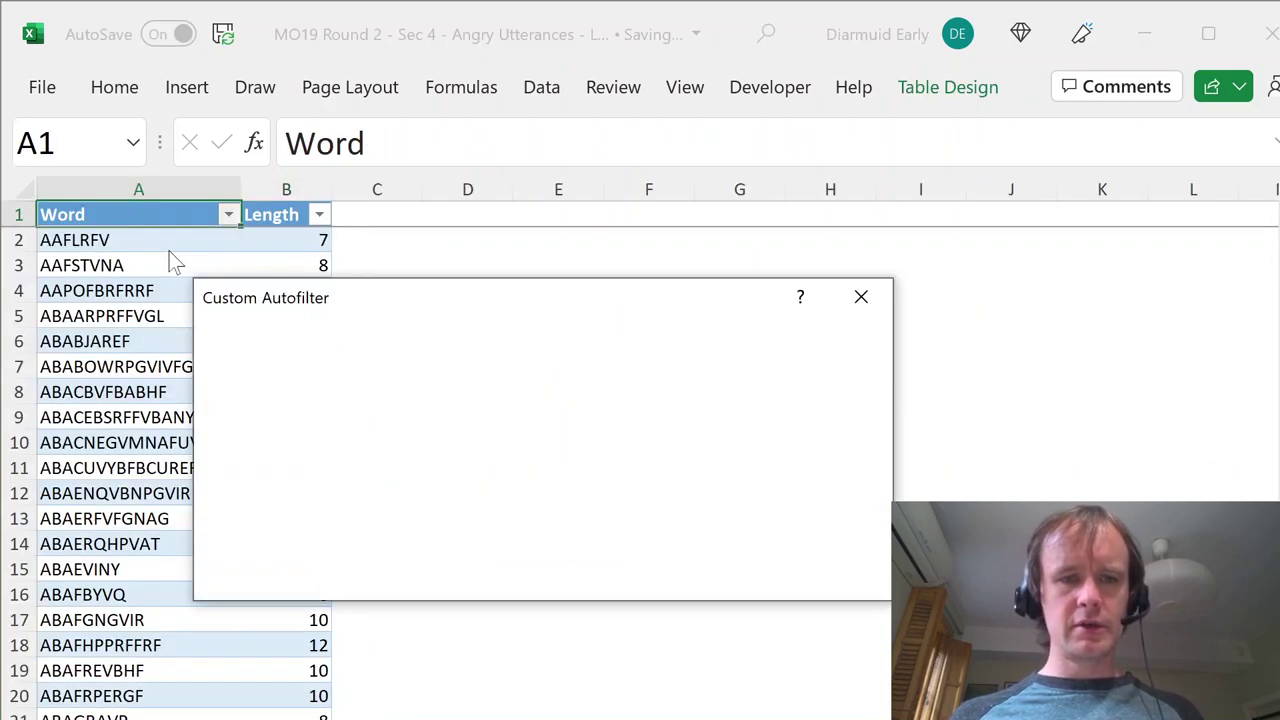
type("?????")
key("Return")
key("Down")
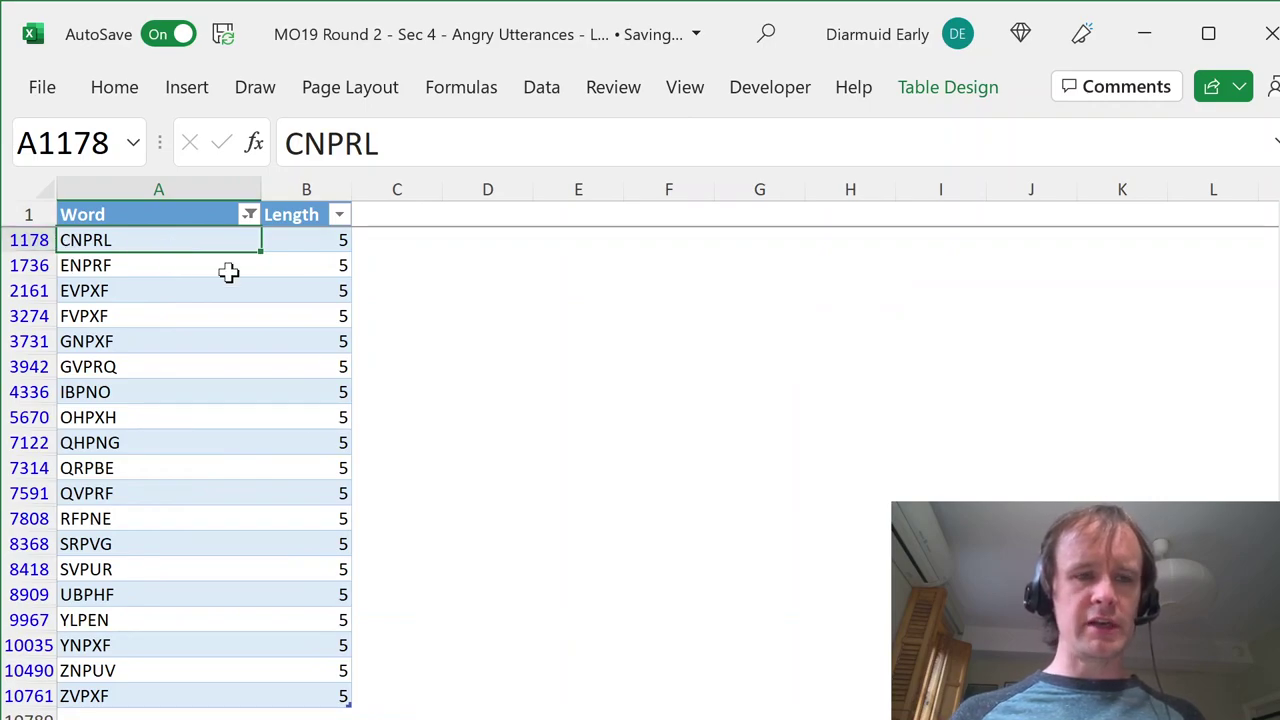
- Confirm EVPXF follows CNPRL and ENPRF as the third match, then return to Z54
key("ctrl+Page_Up")
key("Right")
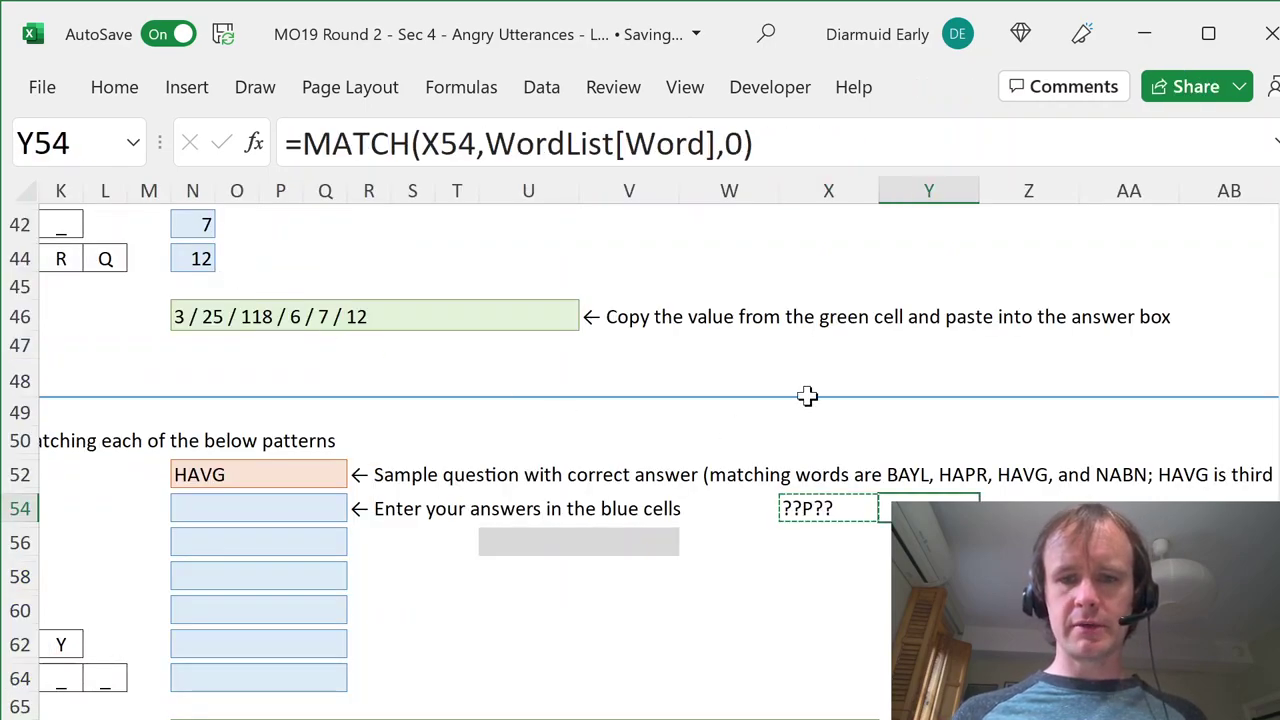
key("ctrl+Page_Down")
left_click(166, 264)
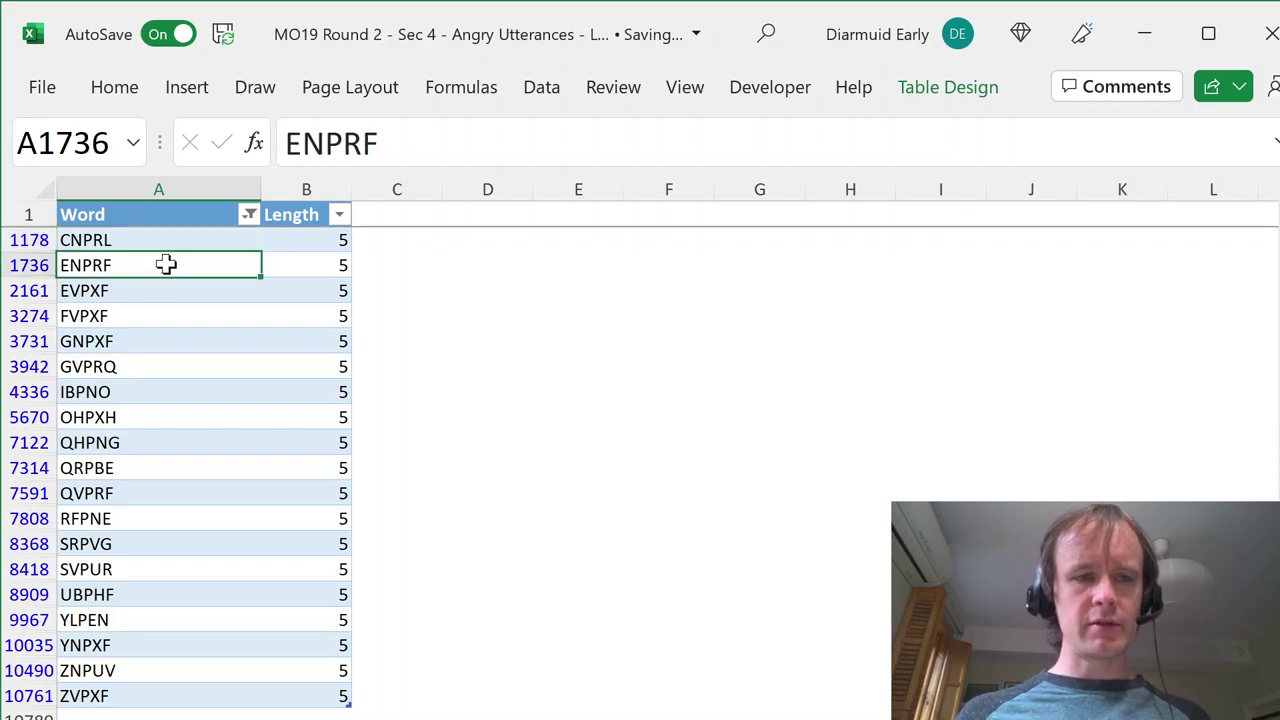
key("Down")
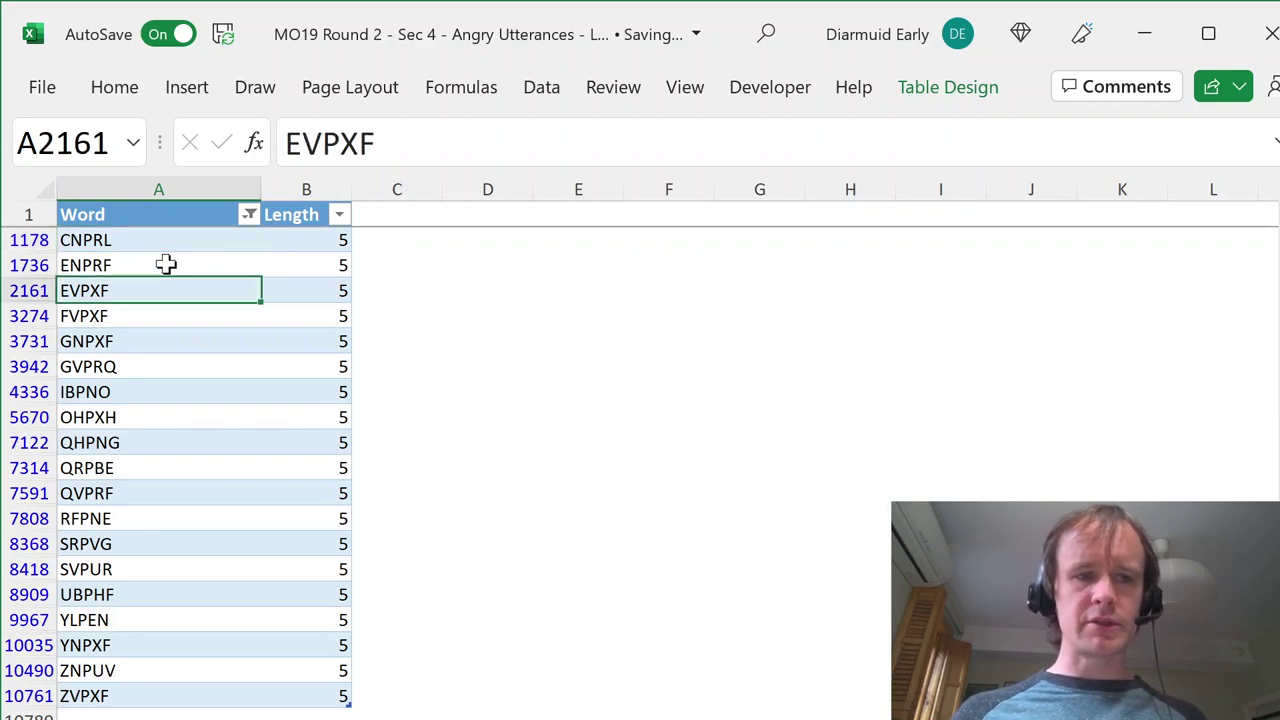
key("ctrl+Page_Up")
key("Right")
key("Right")
key("Right")
key("Left")
key("Left")
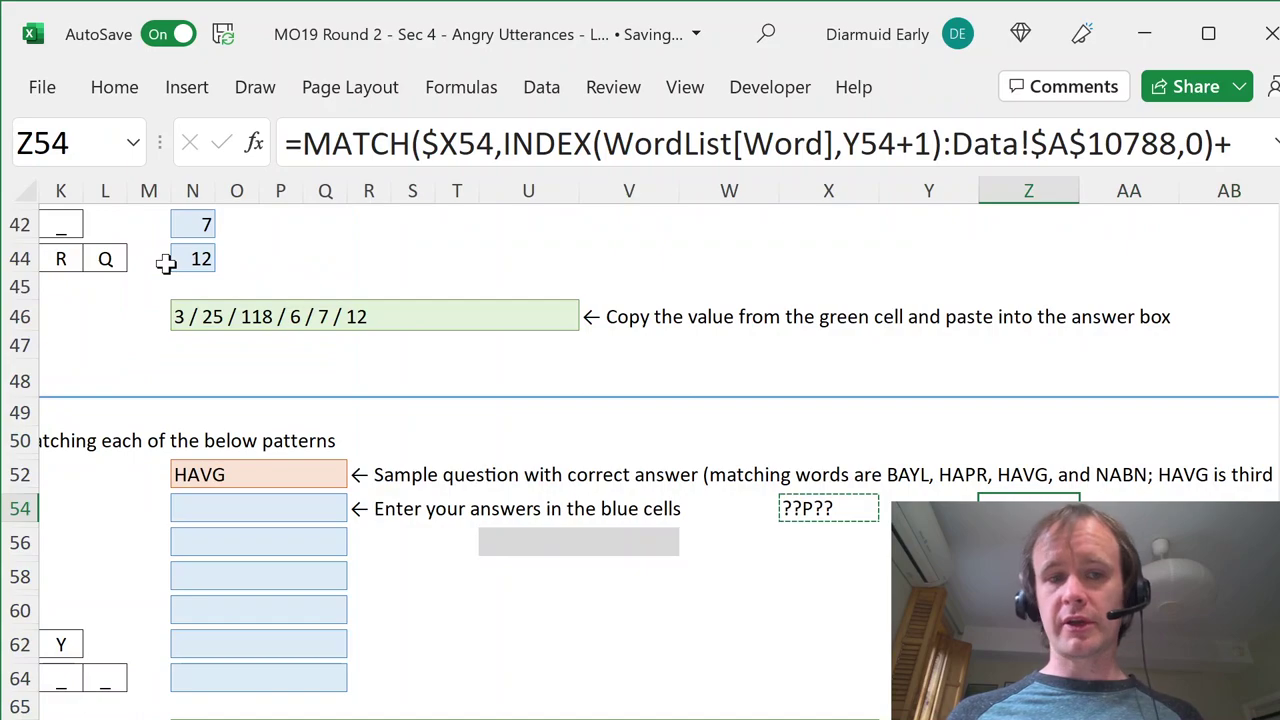
key("Left")
key("Left")
key("Left")
key("Left")
key("Left")
key("Left")
key("Left")
key("Left")
key("Left")
key("Left")
key("Left")
key("Left")
- Enter =INDEX(WordList[Word],AA54) in N54 to show the third matching word
type("=i")
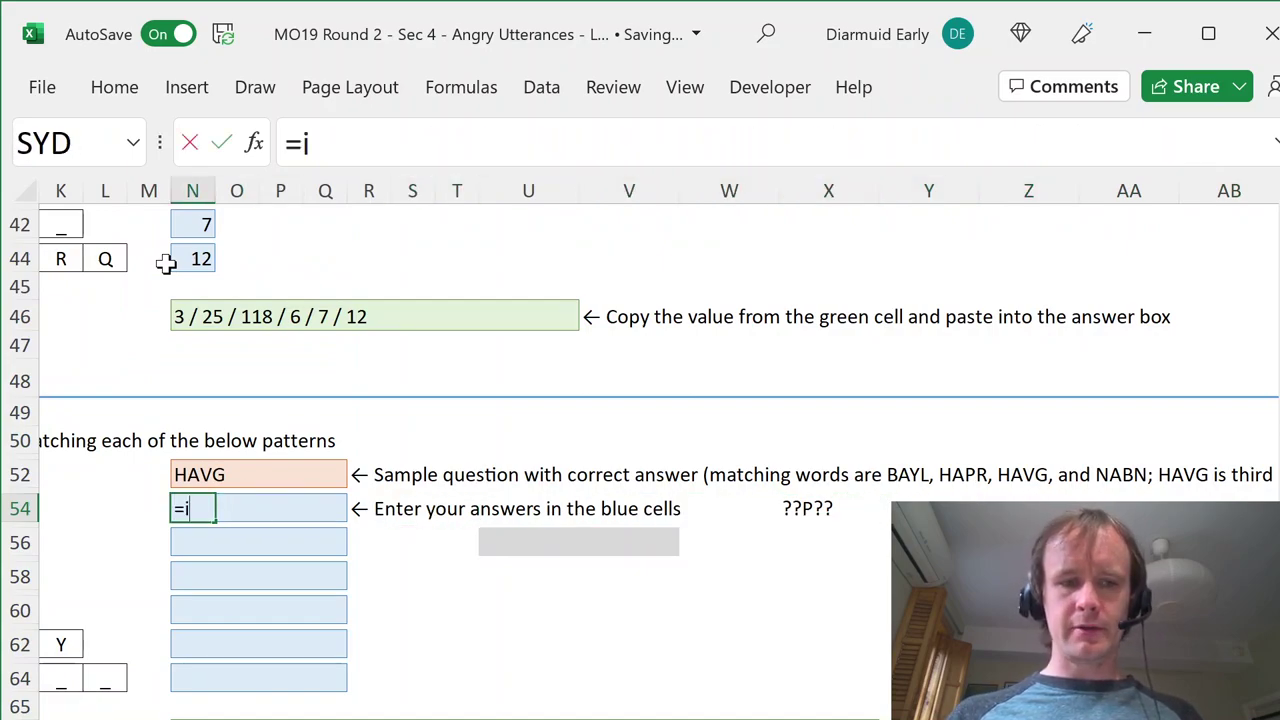
type("ndex(word")
key("Tab")
type("[w")
key("Tab")
type("],")
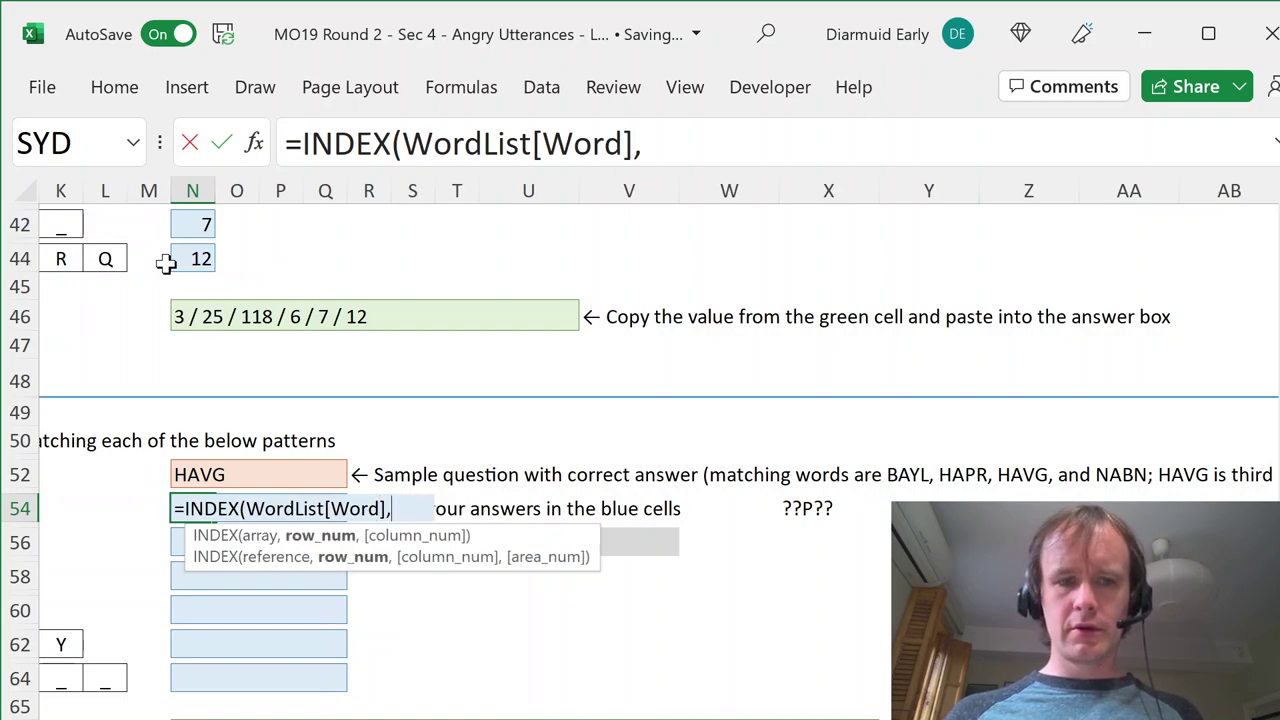
left_click(1140, 497)
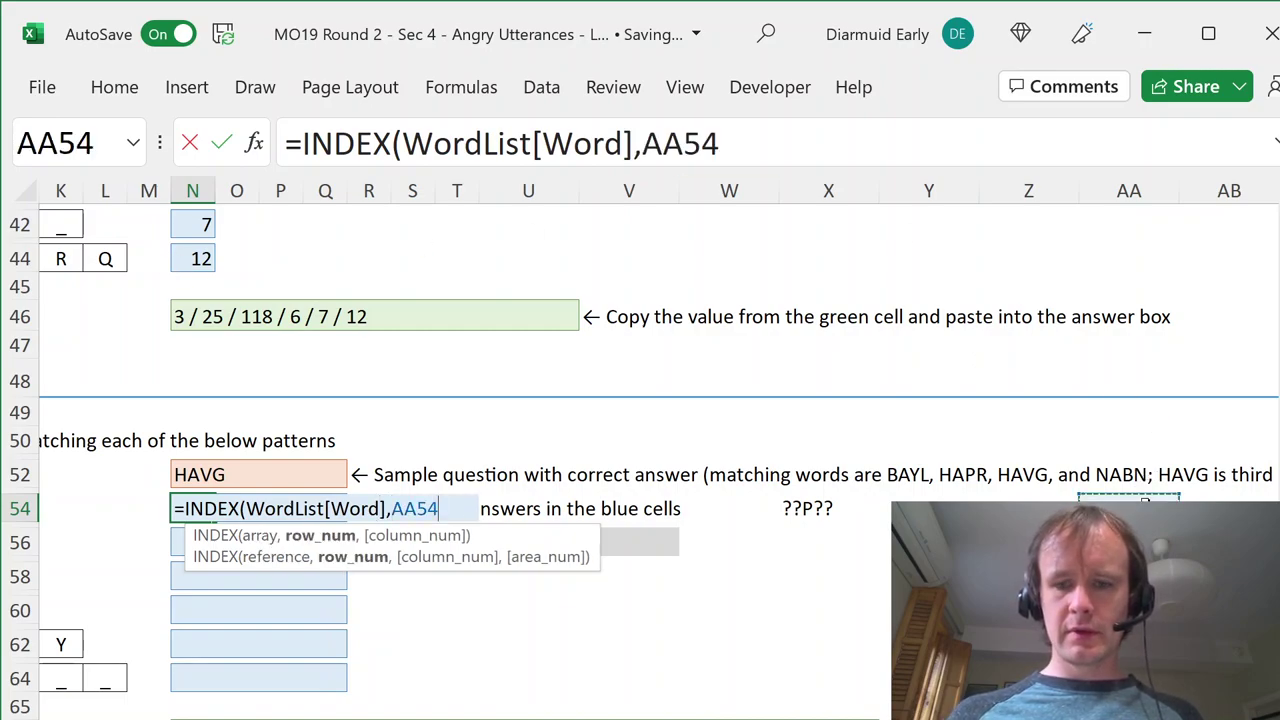
type(")")
key("Return")
- Copy the X54:AA54 pattern and helper formulas into rows 56, 58, 60, 62 and 64
key("Right")
key("Right")
key("Right")
key("Right")
key("Right")
key("Right")
key("Right")
key("Right")
key("Right")
key("Left")
key("shift+Right")
key("shift+Right")
key("shift+Right")
key("ctrl+c")
key("Down")
key("Down")
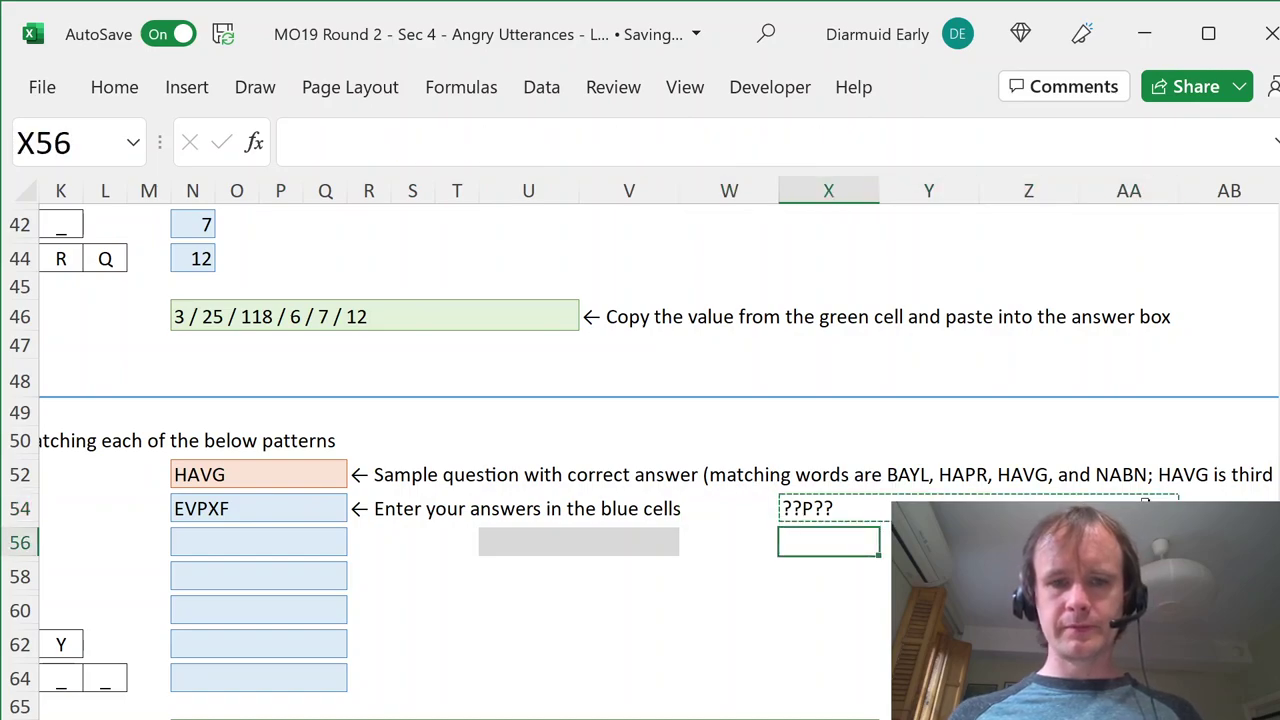
key("ctrl+v")
key("Down")
key("Down")
key("ctrl+v")
key("Down")
key("Down")
key("ctrl+v")
key("Down")
key("Down")
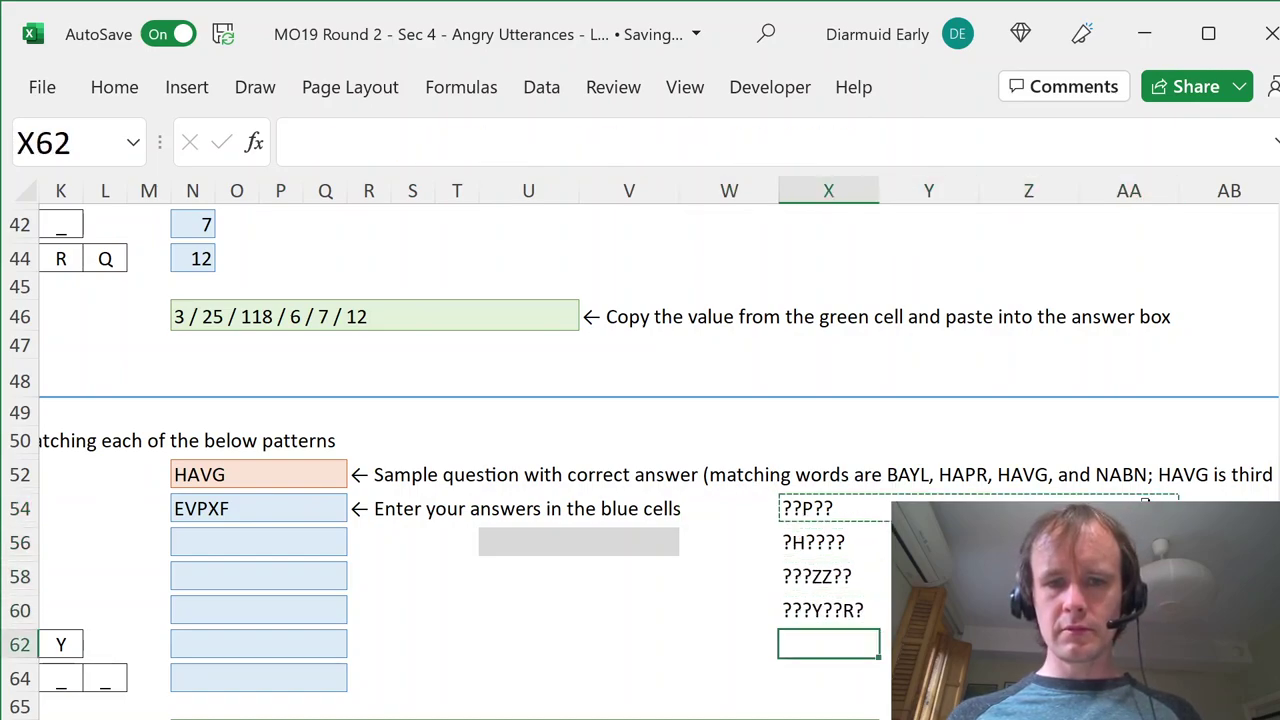
key("ctrl+v")
key("Down")
key("Down")
key("ctrl+v")
- Copy N54's INDEX formula into answer cells N56 through N64
key("Left")
key("Left")
key("Left")
key("Left")
key("Left")
key("Left")
key("Up")
key("Left")
key("Left")
key("Left")
key("Up")
key("Up")
key("Up")
key("Left")
key("Up")
key("Up")
key("Up")
key("Up")
key("Up")
key("Up")
key("ctrl+c")
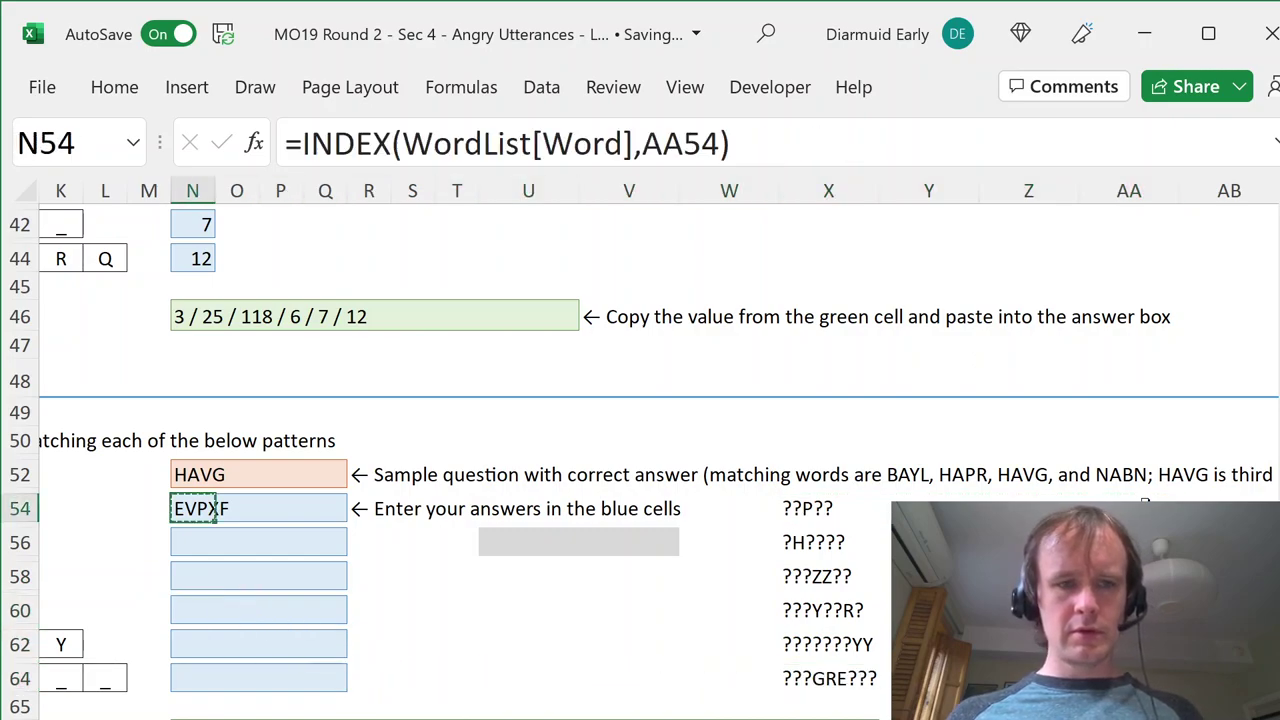
key("Down")
key("Down")
key("ctrl+v")
key("Down")
key("Down")
key("ctrl+v")
key("Down")
key("Down")
key("ctrl+v")
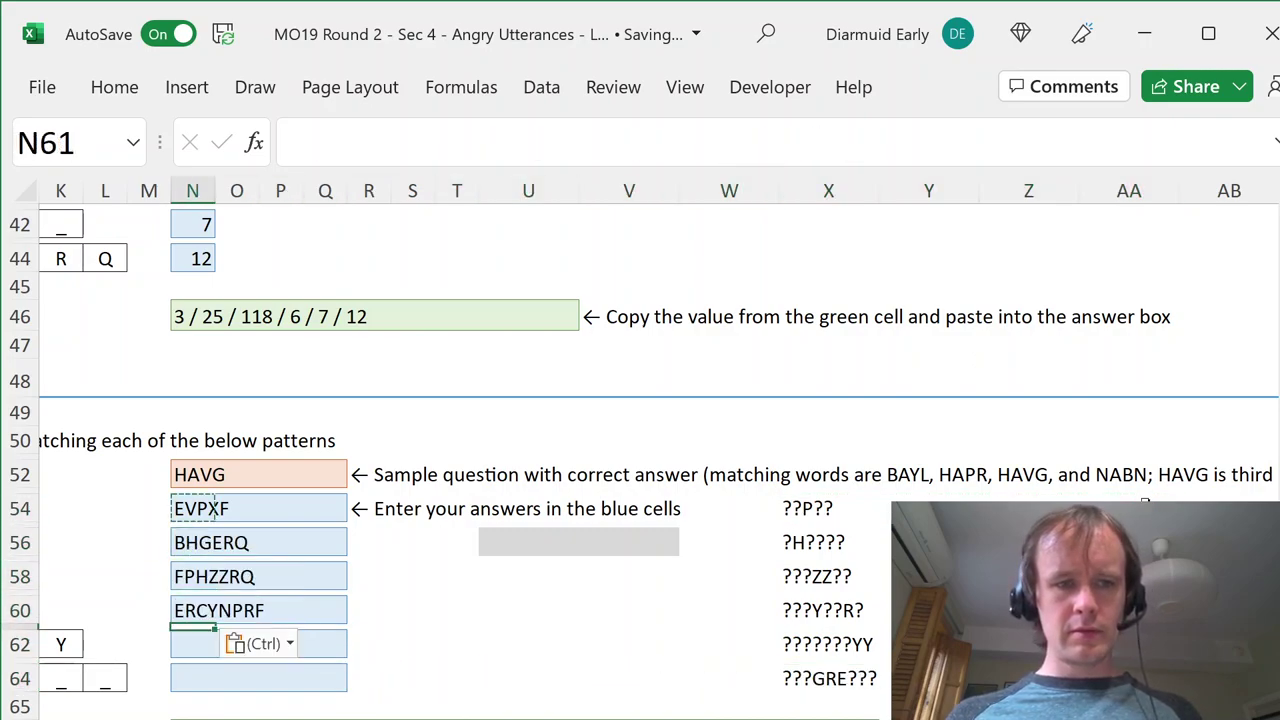
key("Down")
key("Down")
key("ctrl+v")
key("Down")
key("ctrl")
key("Escape")
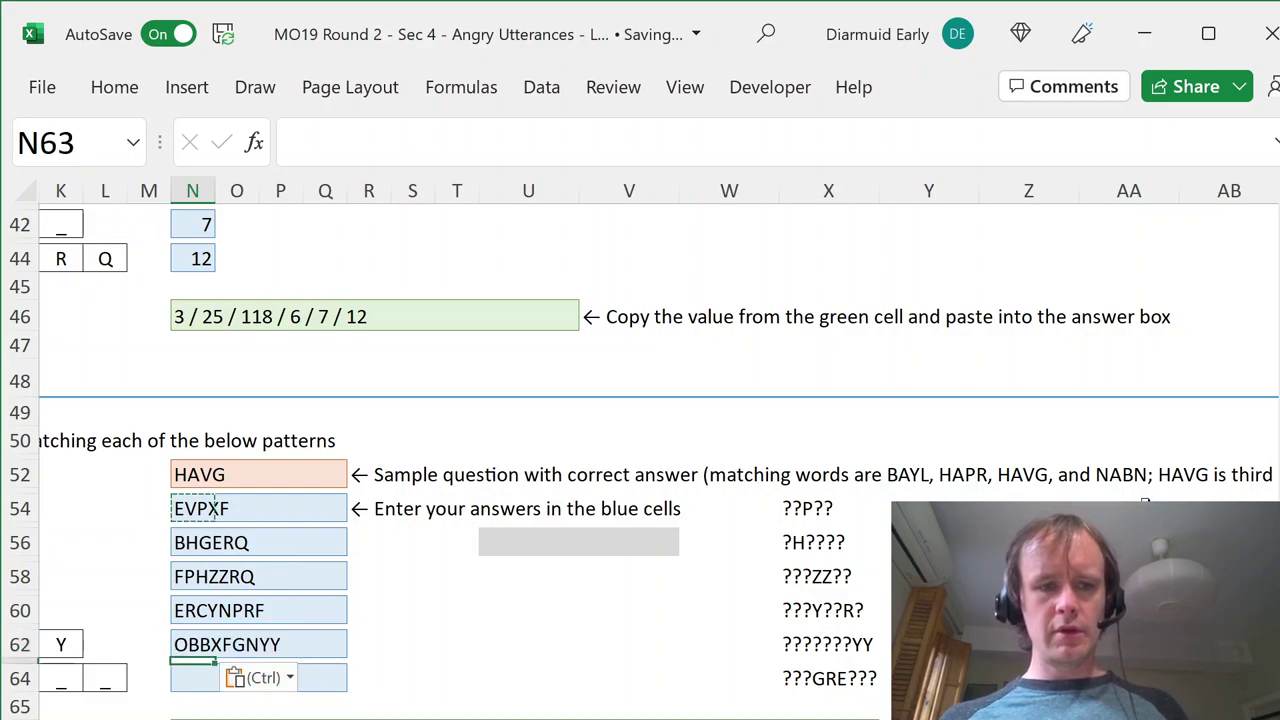
key("Down")
key("ctrl+v")
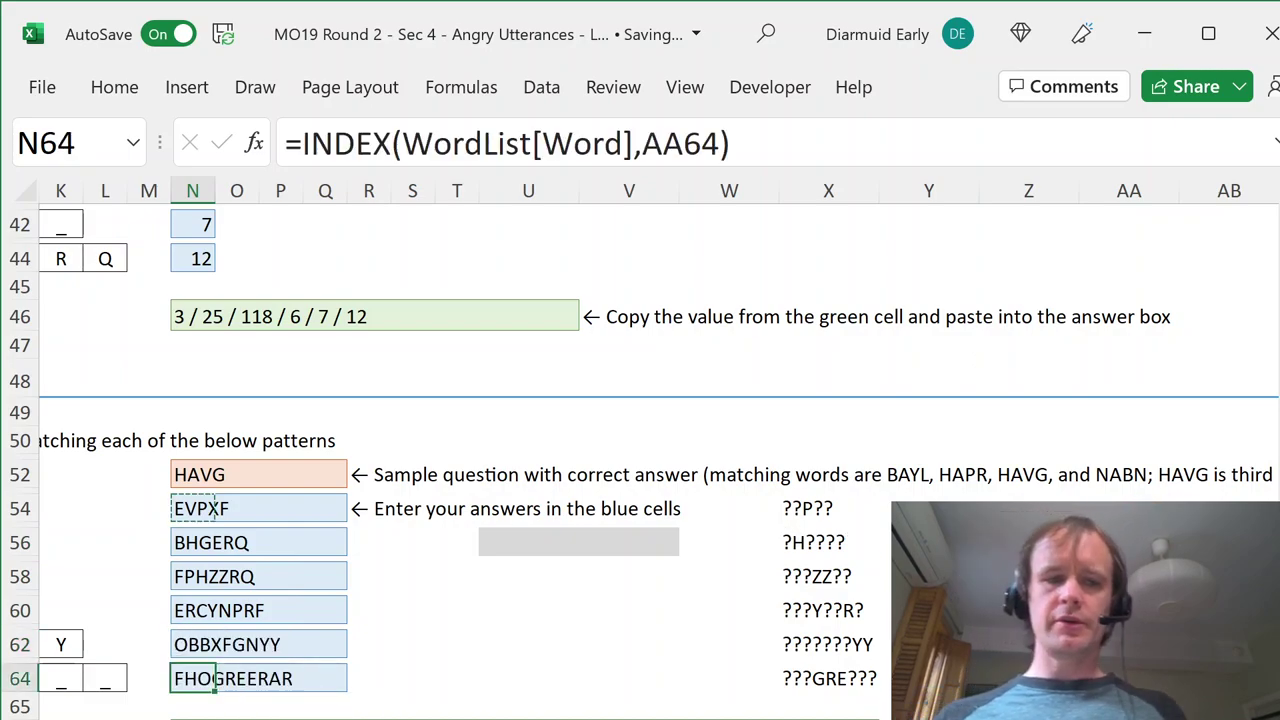
type("`")
key("Escape")
left_click_drag(928, 508, 1129, 508)
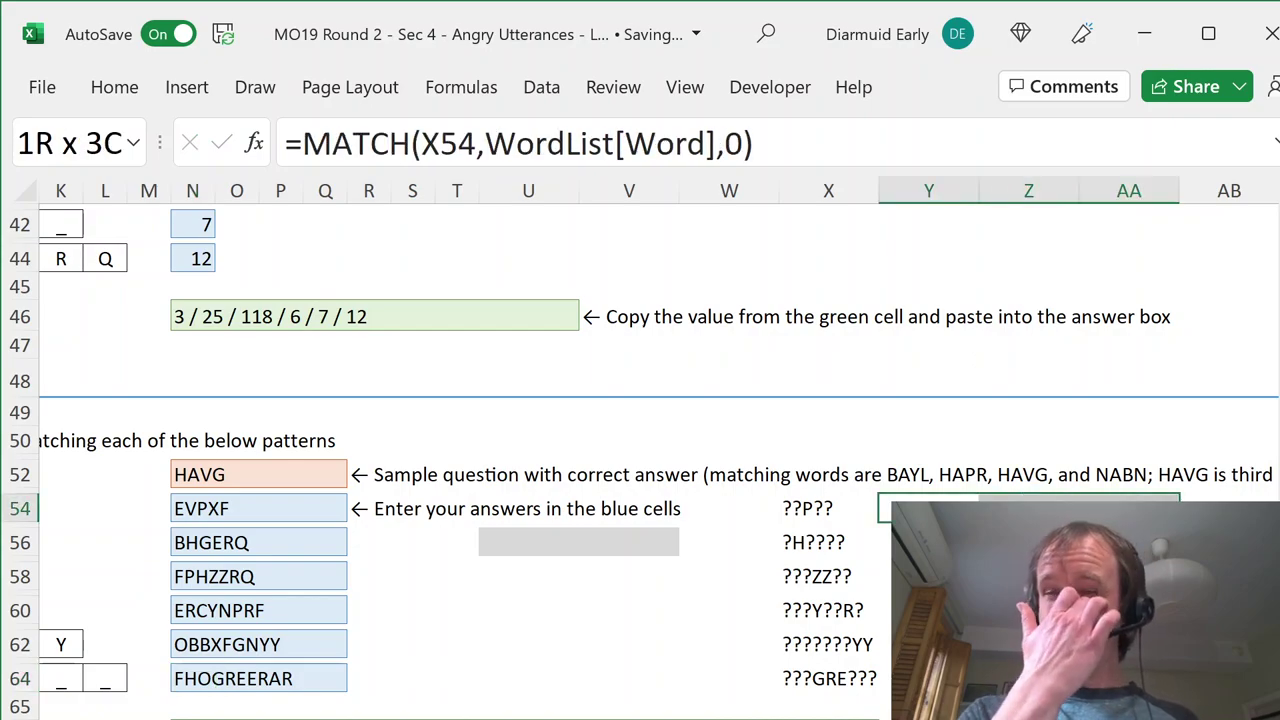
key("Right")
key("Right")
key("Right")
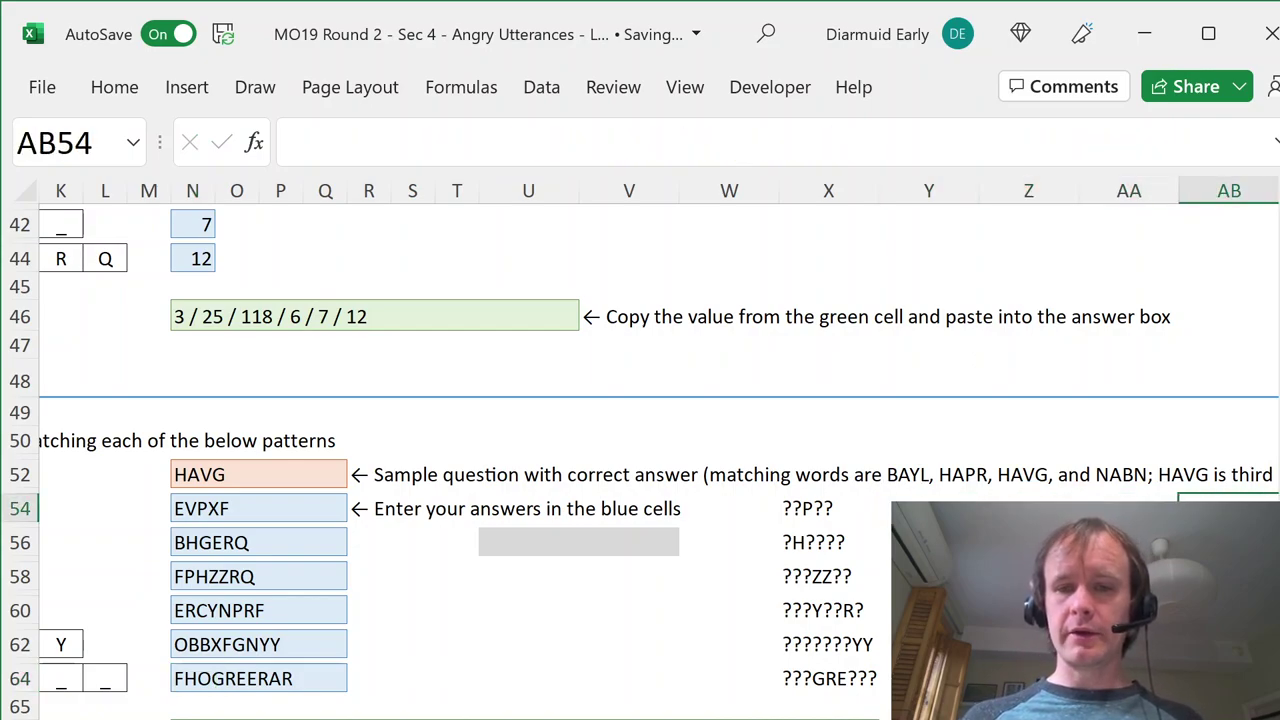
key("Left")
key("shift+Left")
key("shift+Left")
key("shift+Left")
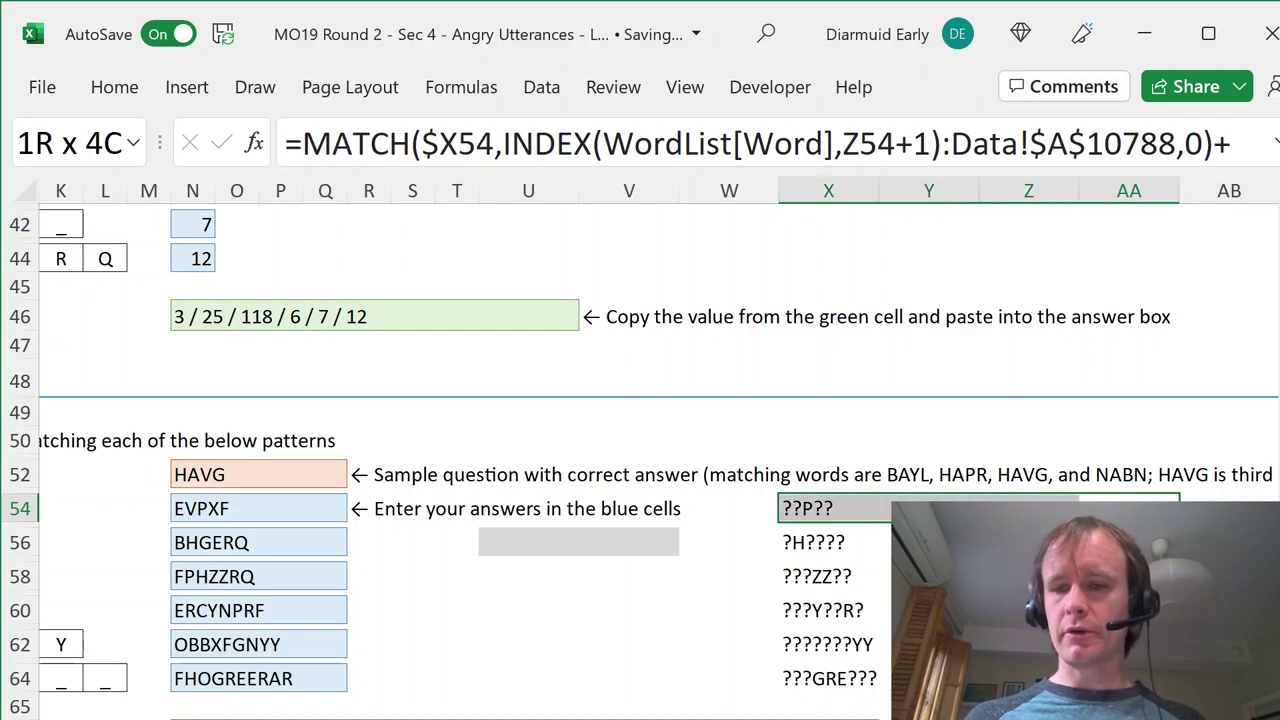
key("Left")
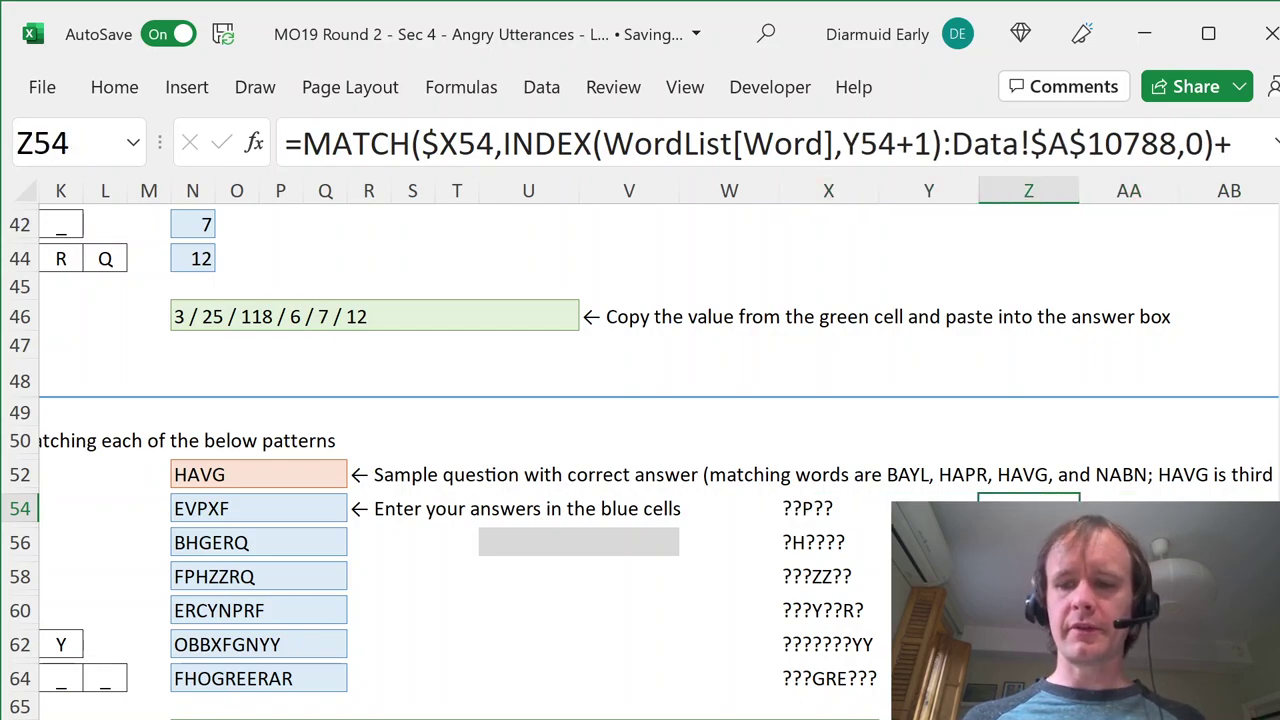
key("Right")
key("shift+Down")
key("shift+Down")
key("shift+Down")
key("shift+Down")
key("shift+Down")
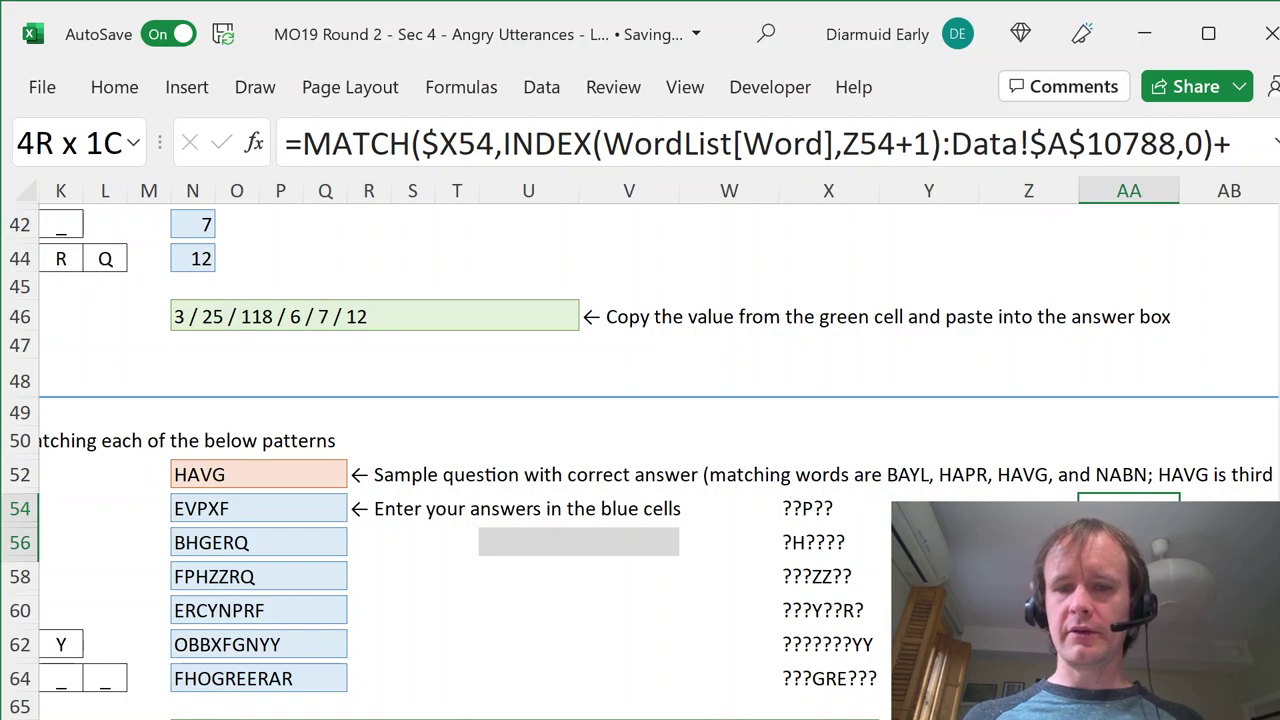
scroll(656, 448, "right", 6)
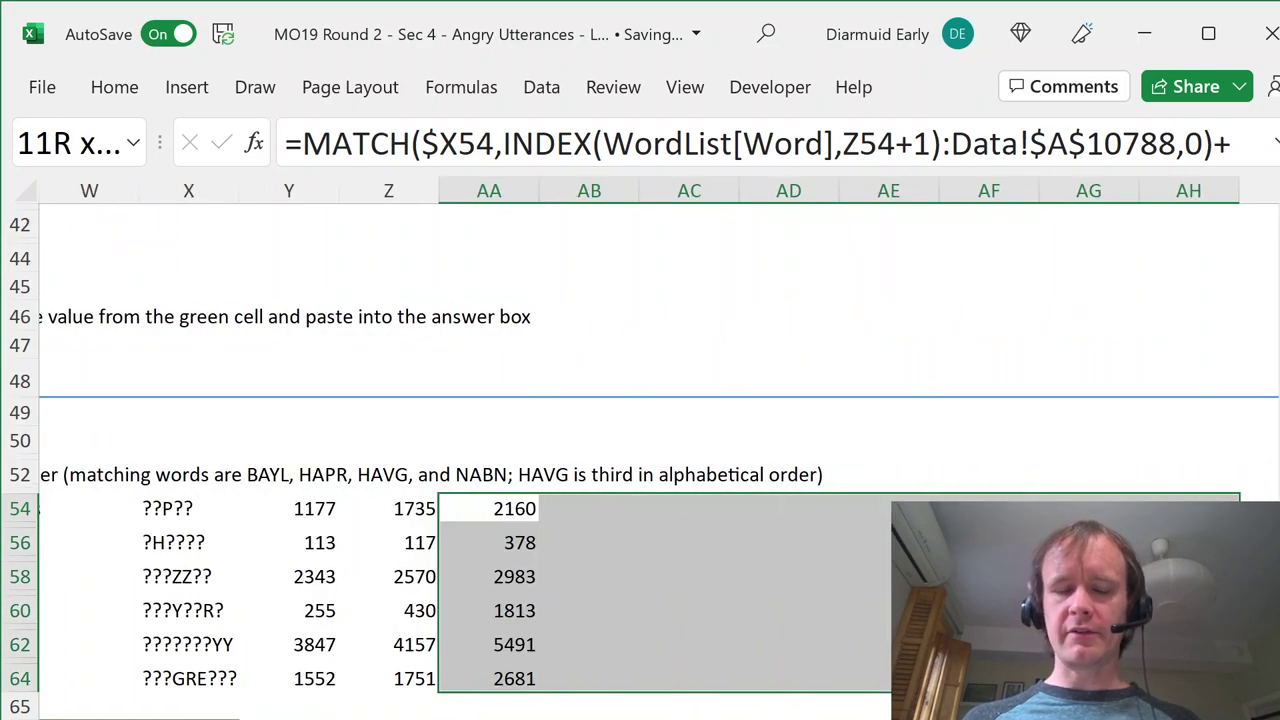
key("Left")
key("ctrl+Left")
key("ctrl+Left")
key("Home")
key("Right")
key("ctrl+Right")
key("ctrl+Right")
key("ctrl+Right")
key("Right")
key("Right")
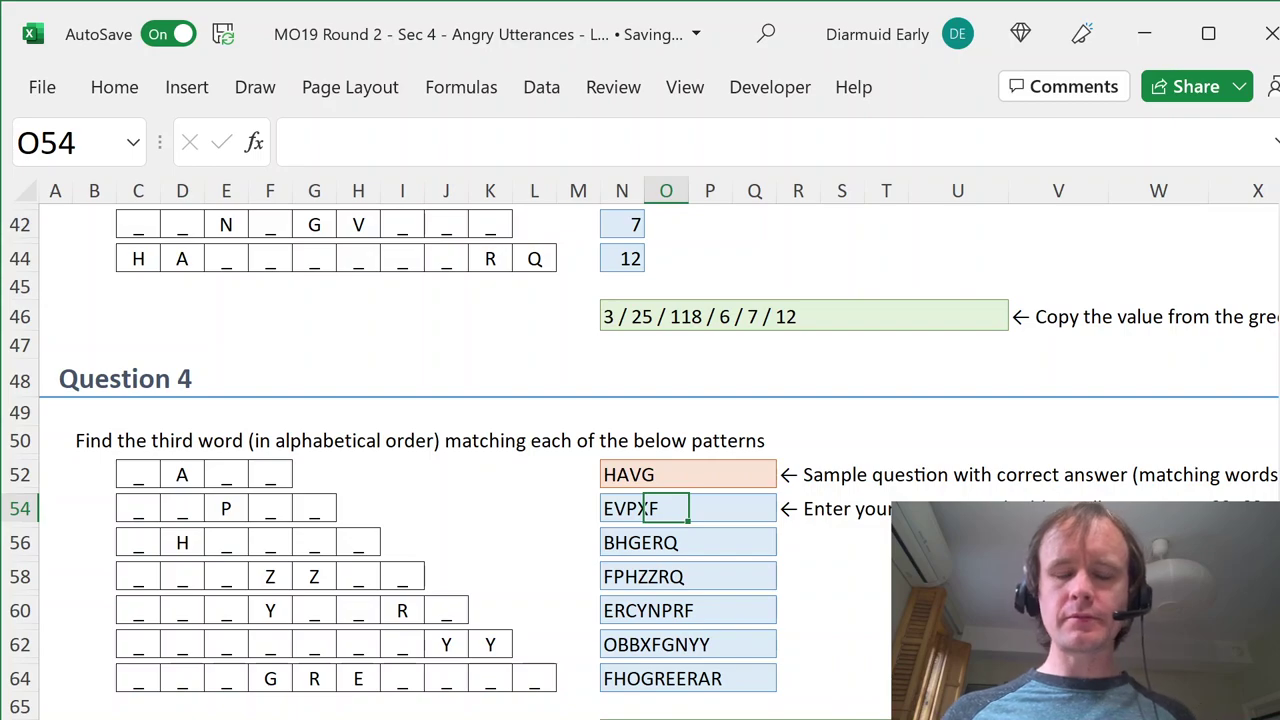
key("Right")
key("Right")
key("Right")
key("Right")
key("Right")
key("Right")
key("Right")
key("Right")
key("Right")
key("Right")
key("Right")
key("Right")
key("Right")
key("Right")
key("Right")
key("Right")
key("Left")
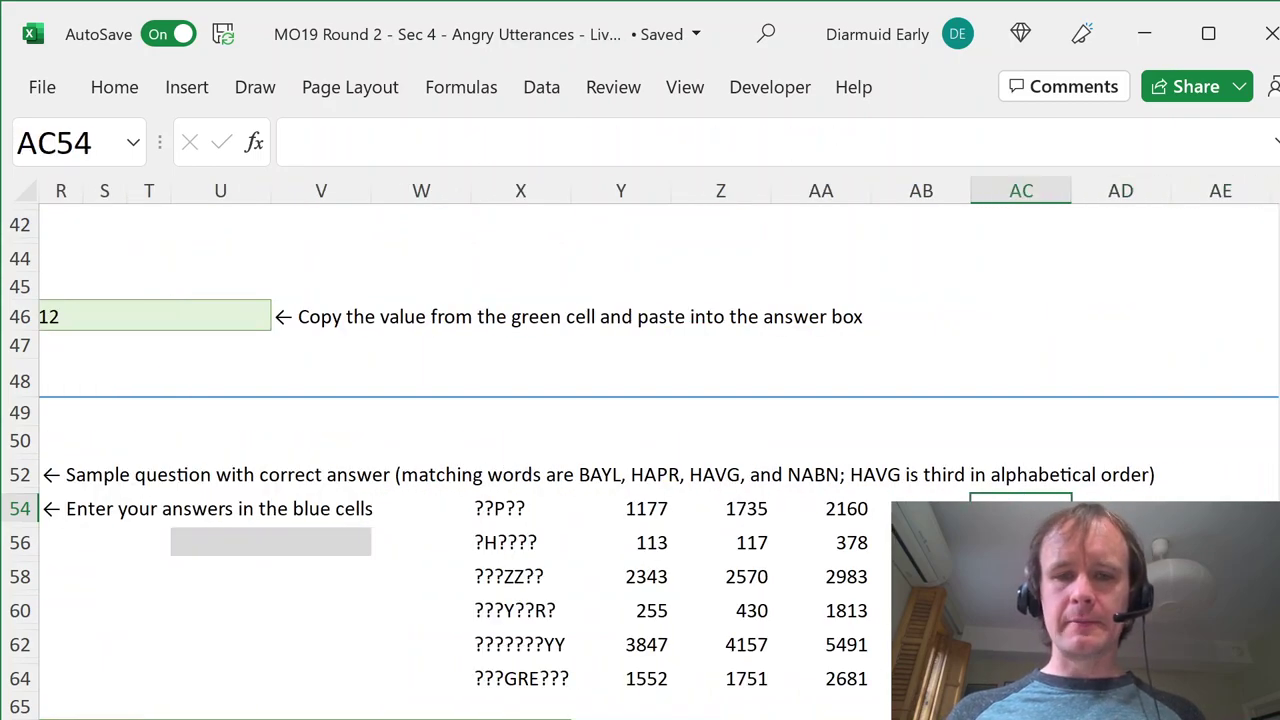
key("Left")
key("Left")
key("Left")
key("Left")
key("Left")
key("Left")
key("Left")
key("Left")
key("Left")
key("Left")
key("Left")
key("Left")
key("Left")
key("Left")
key("Left")
key("Left")
key("Left")
key("Left")
key("Left")
key("Left")
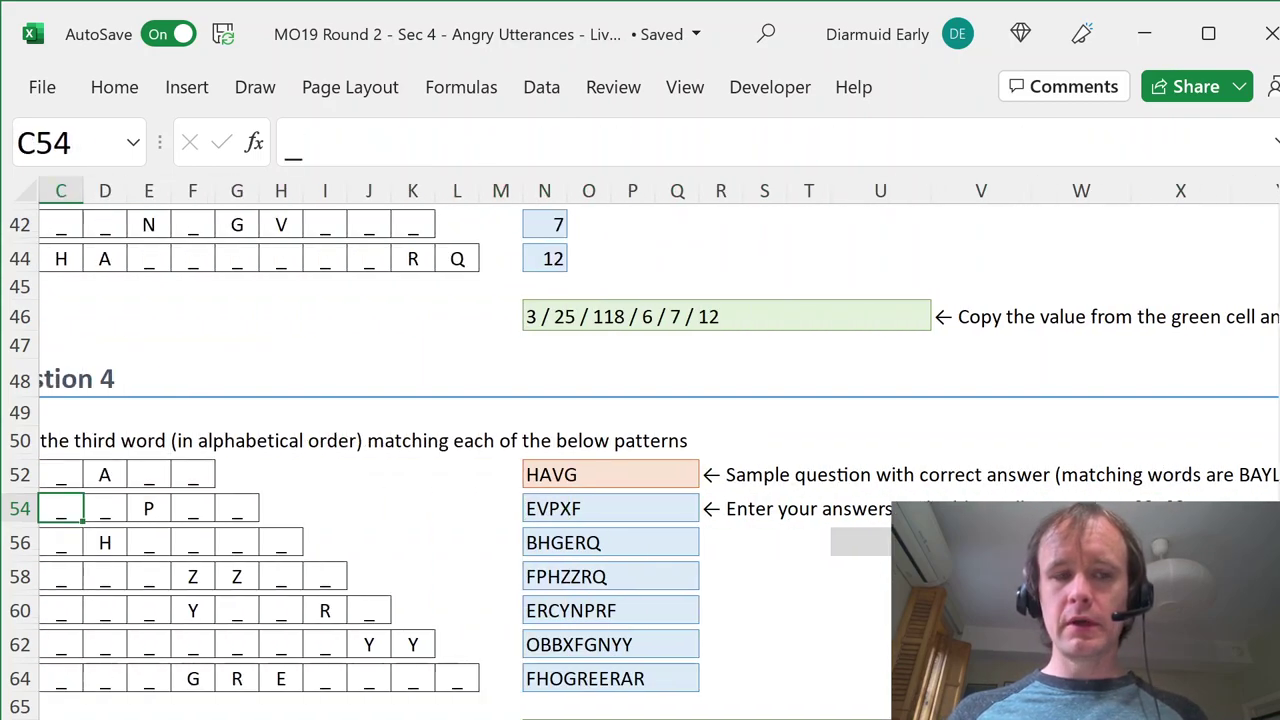
key("Left")
key("Left")
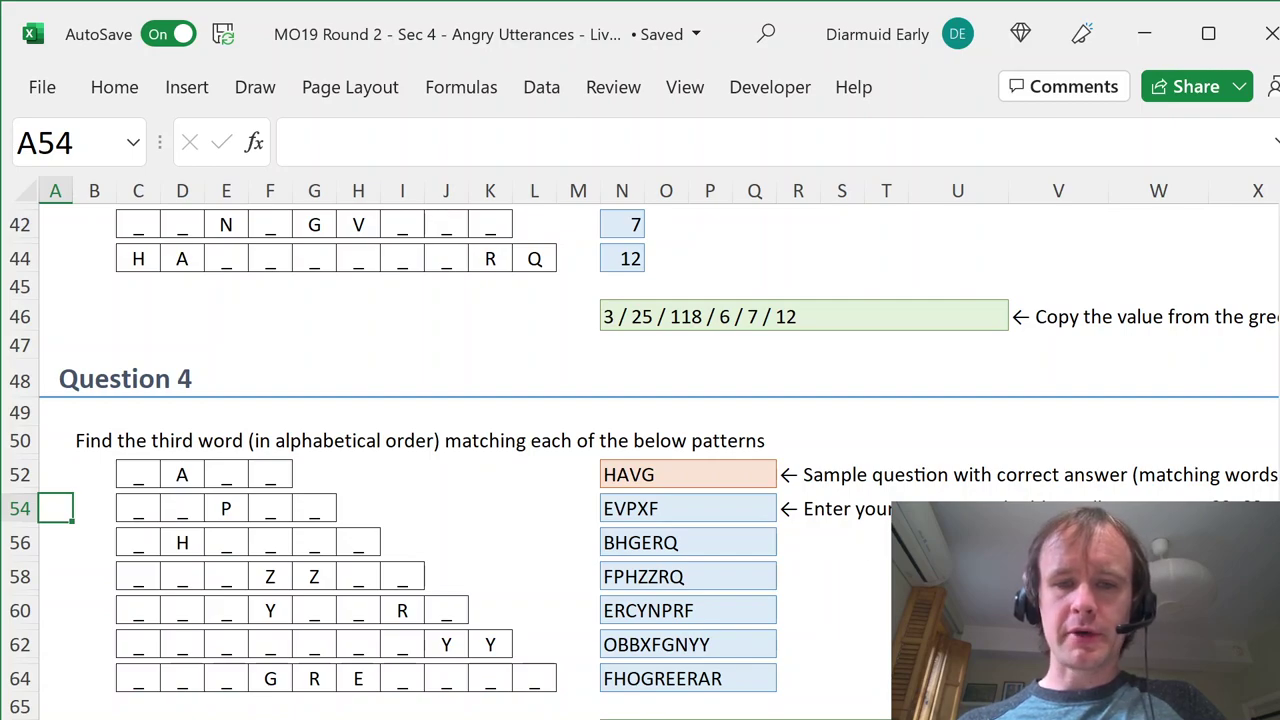
- Open U56's =SUBSTITUTE(C56&…&L56,"_","?") formula on two lines and highlight the C56–L56 joins
left_click(957, 542)
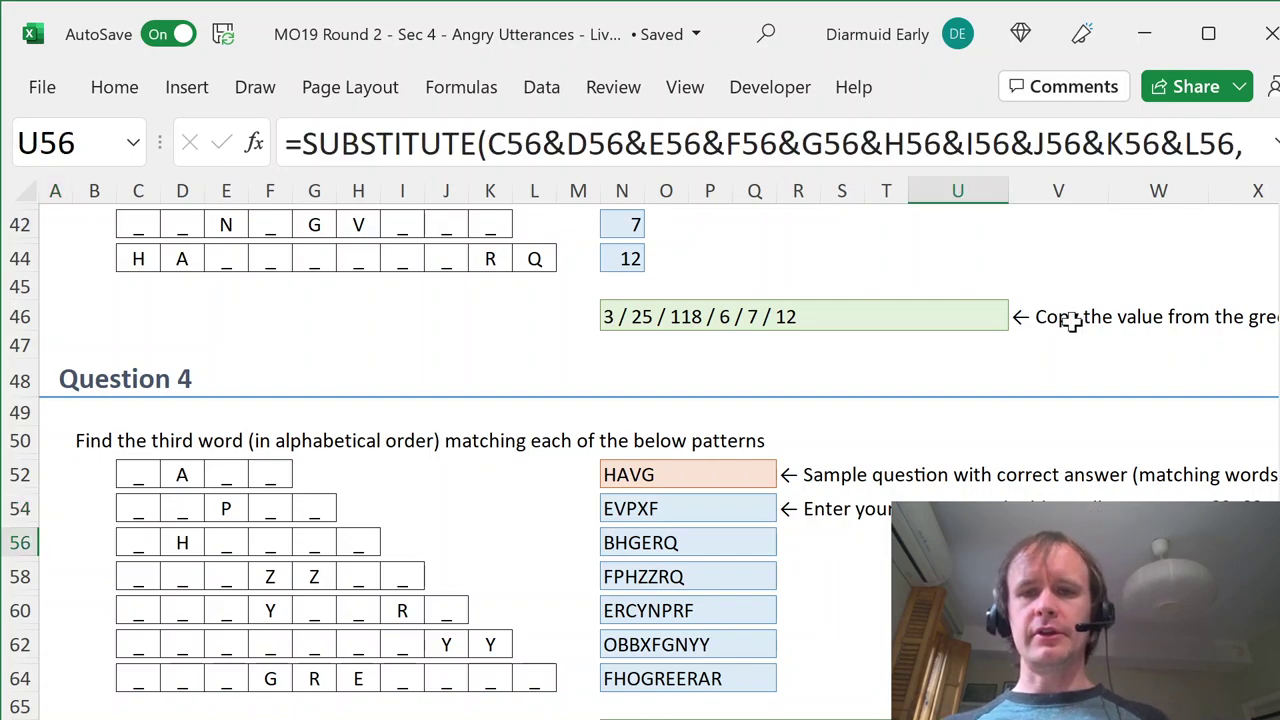
left_click(405, 143)
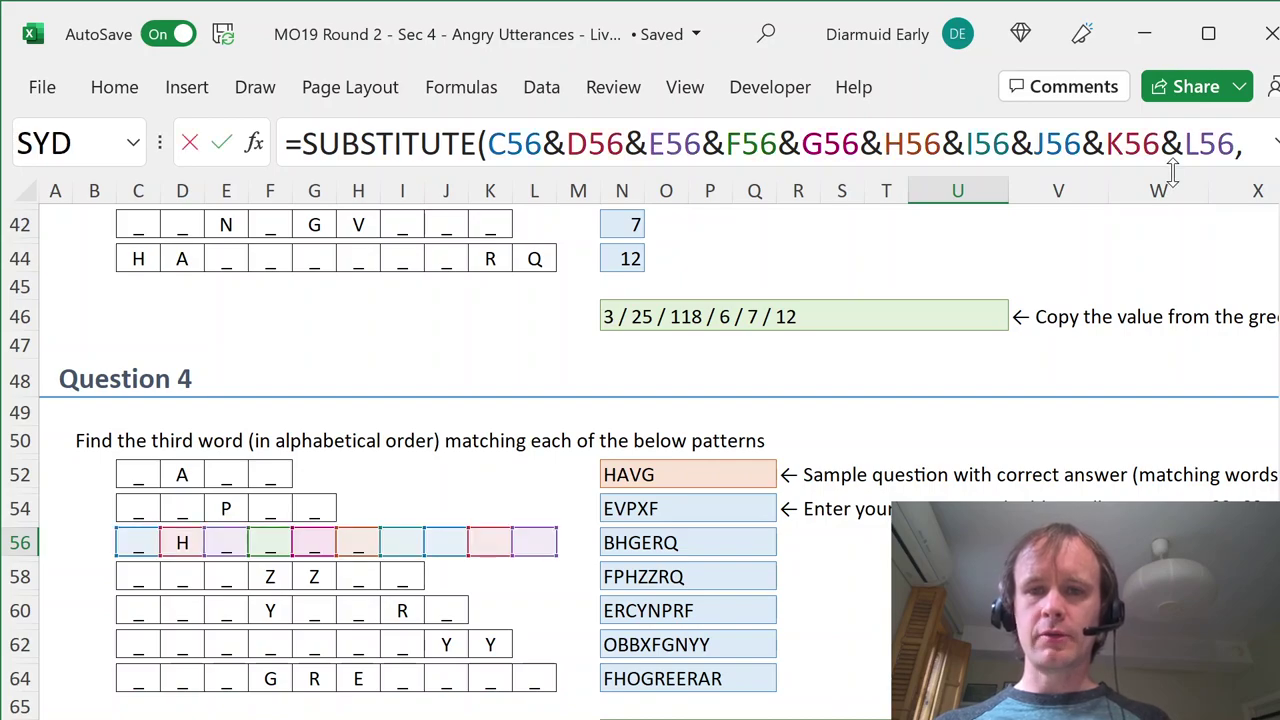
left_click_drag(1168, 172, 1168, 212)
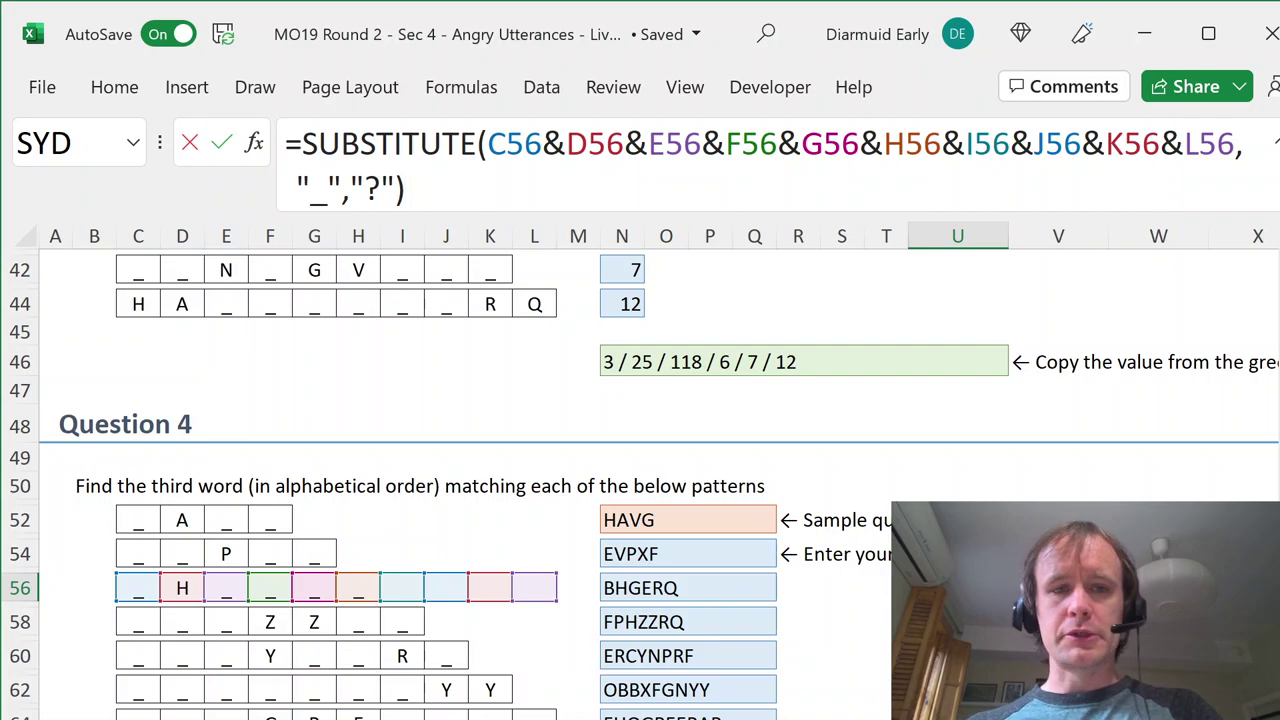
left_click_drag(488, 144, 1235, 144)
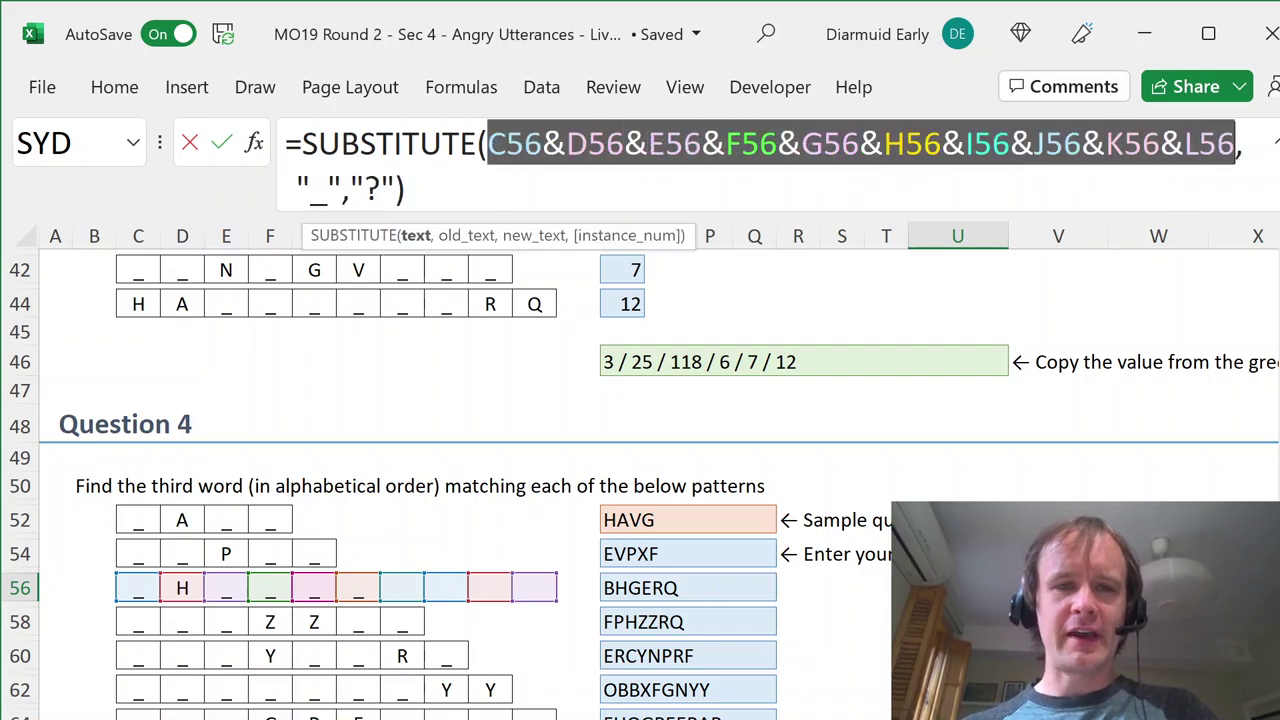
left_click(420, 144)
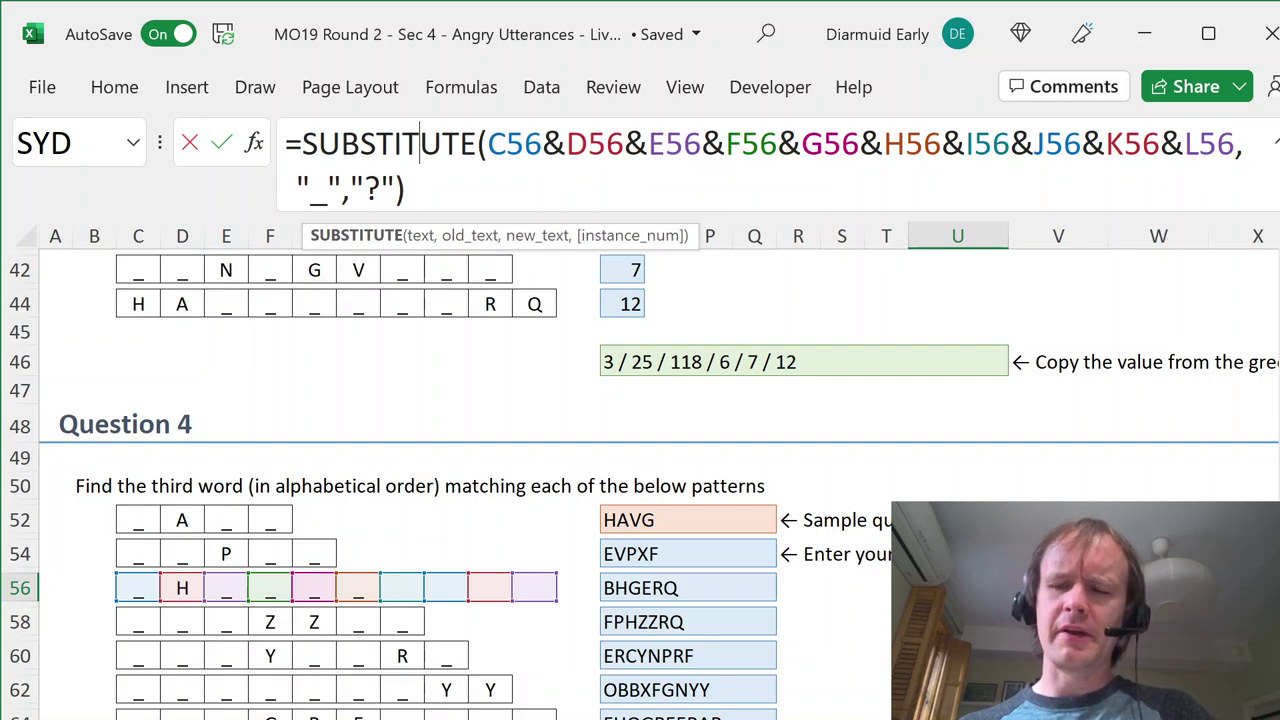
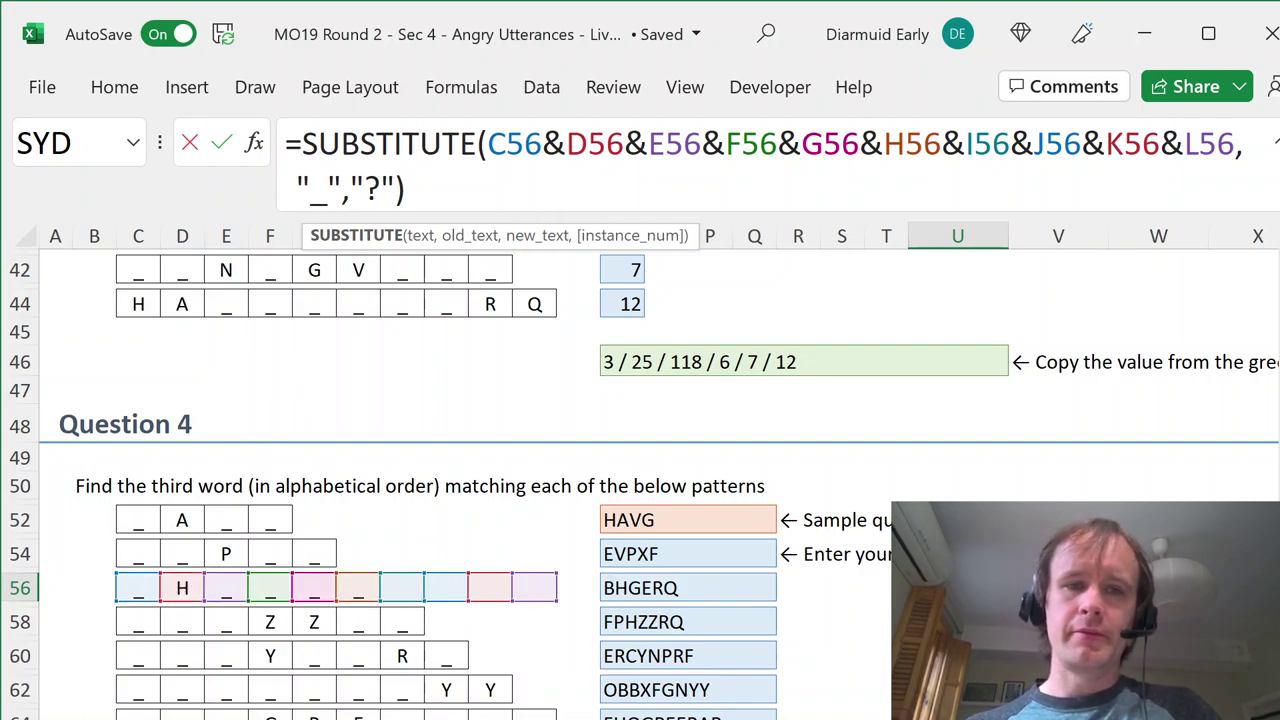
- Inspect the arguments of U56's SUBSTITUTE formula and leave it unchanged
key("ctrl+shift+End")
key("ctrl+shift+Left")
key("shift+Right")
key("shift+Right")
key("shift+Right")
key("shift+Right")
key("shift+Right")
key("shift+Right")
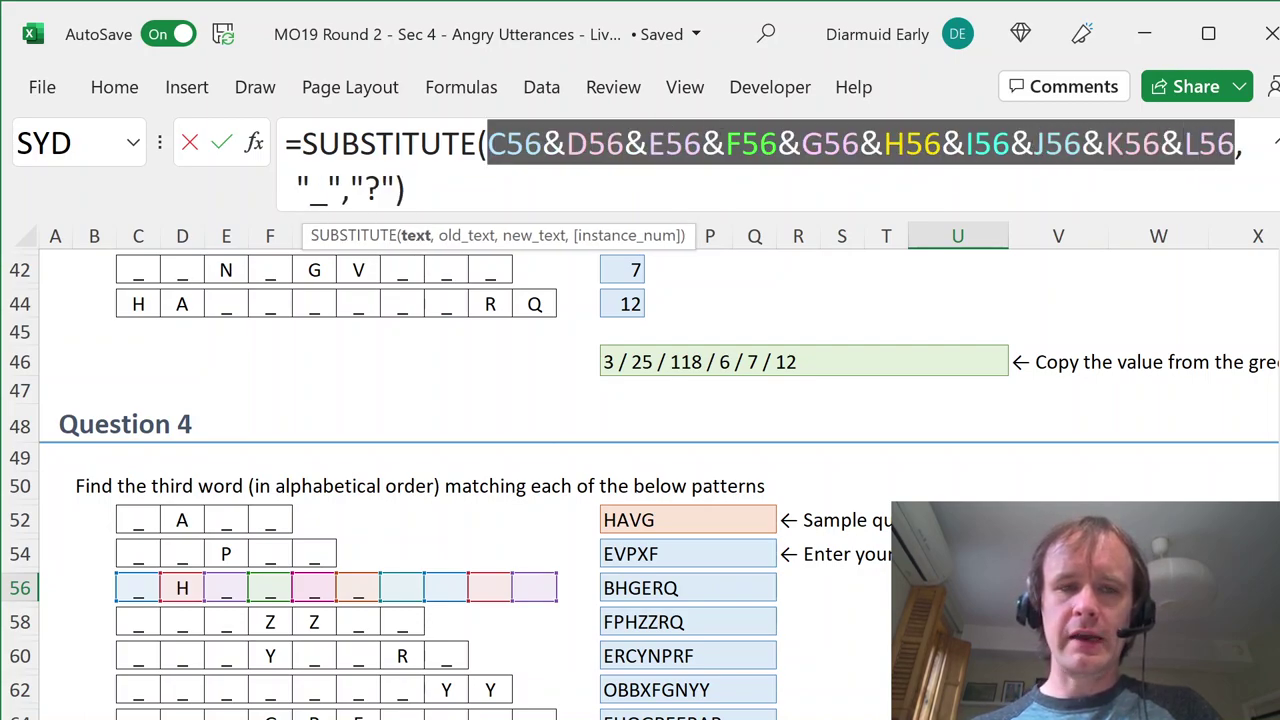
key("Escape")
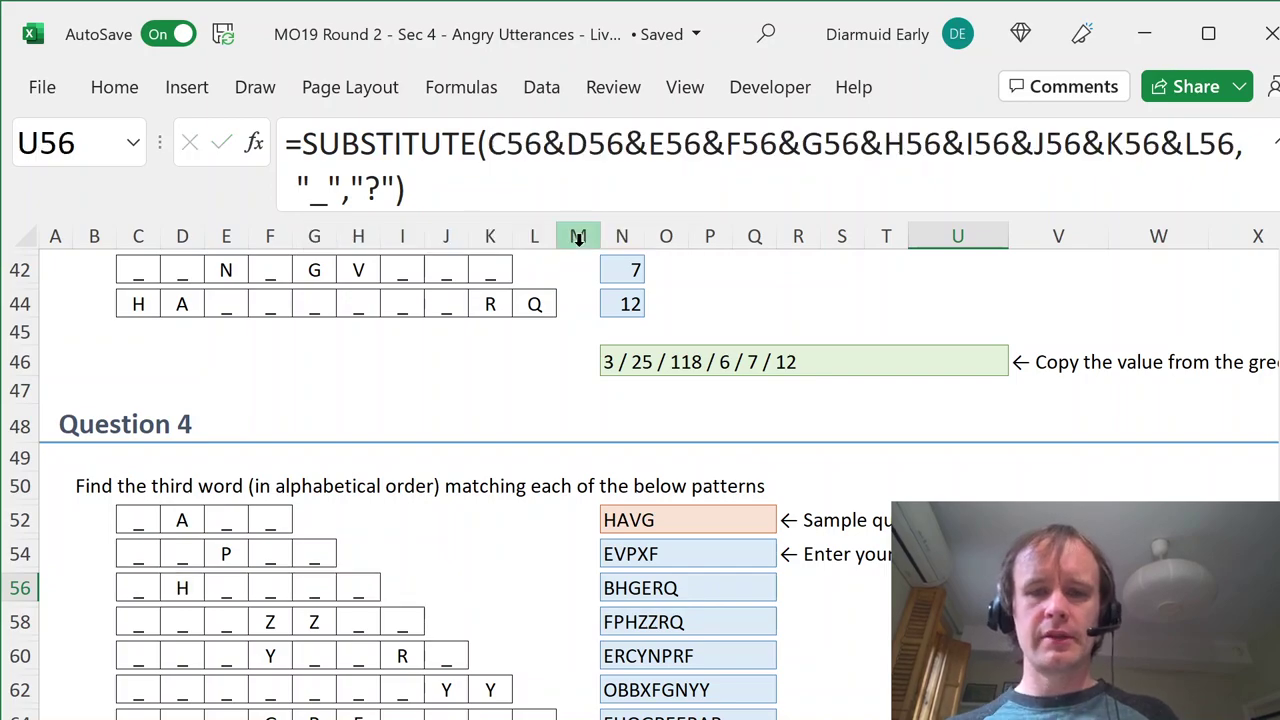
- Set the U56:V56 font colour to Automatic black, then move to V56
key("shift+Right")
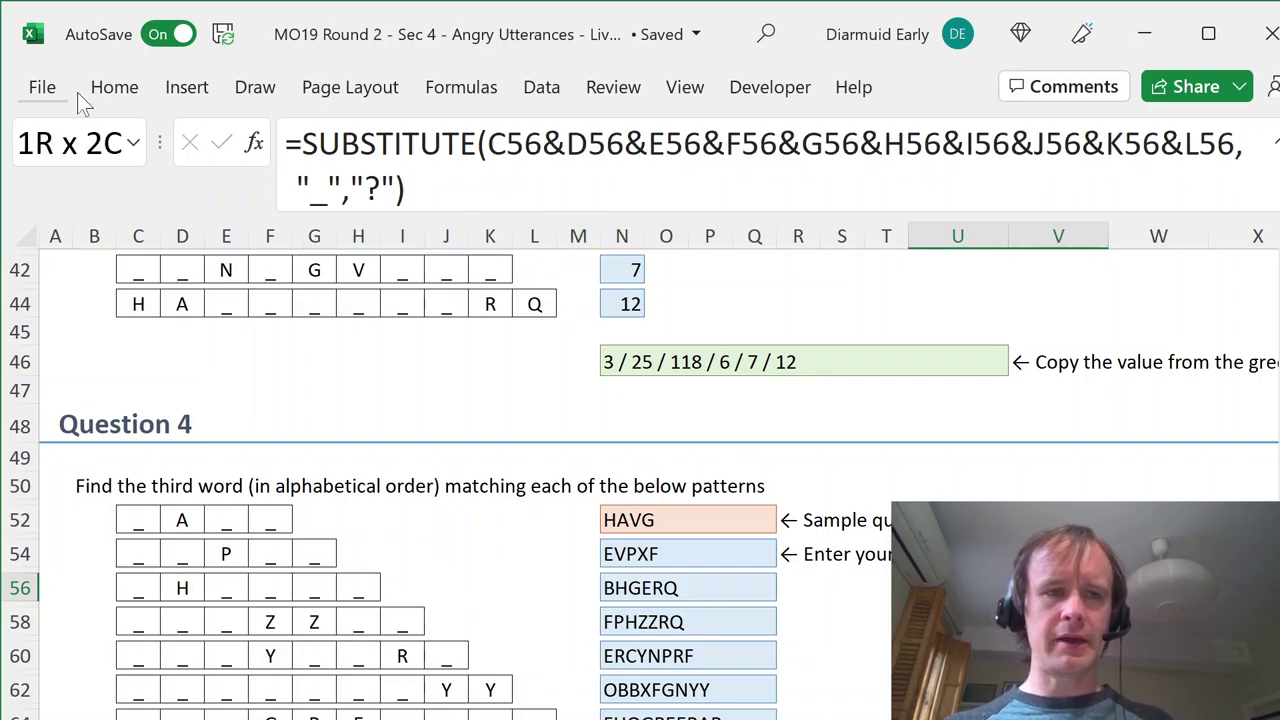
left_click(116, 97)
left_click(385, 197)
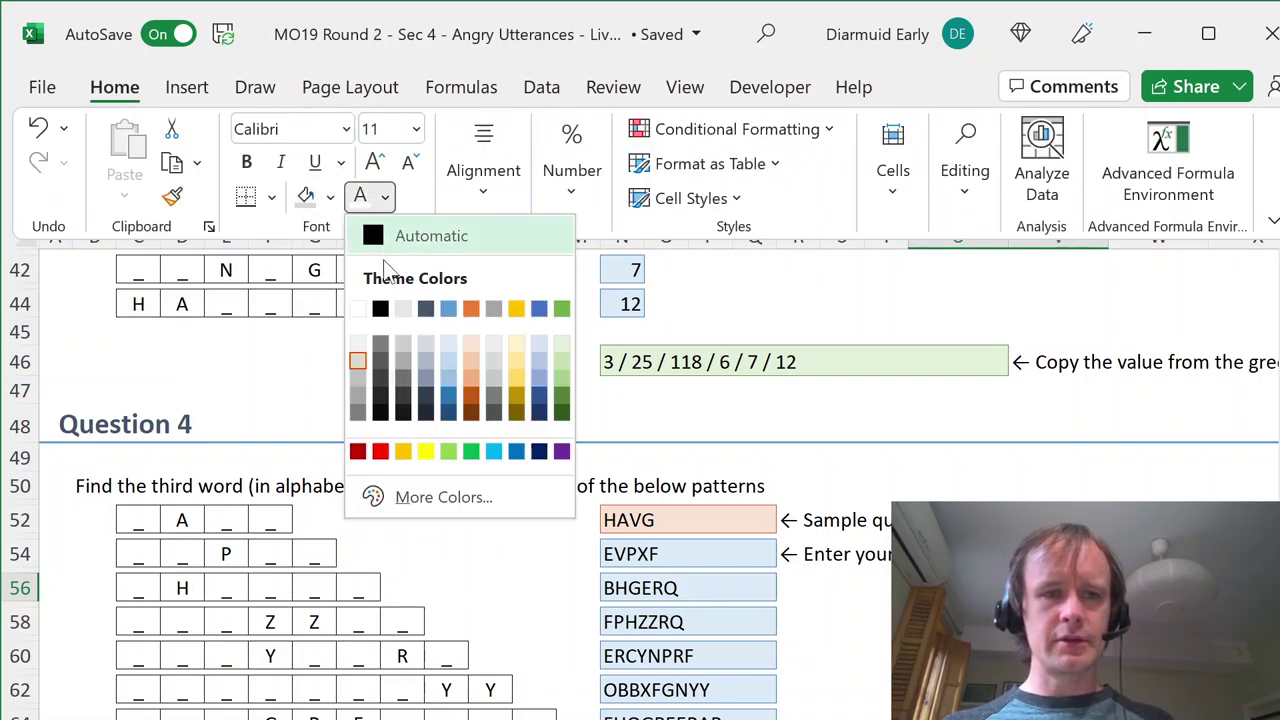
left_click(390, 250)
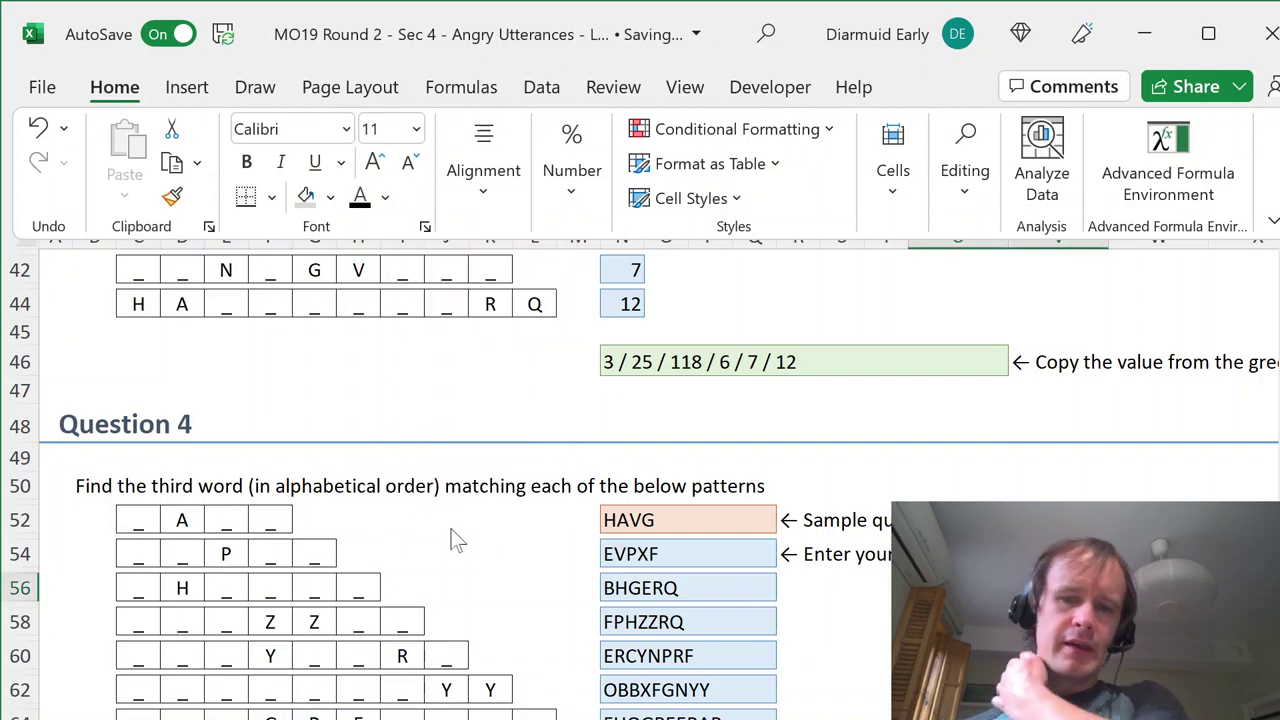
key("Escape")
key("Right")
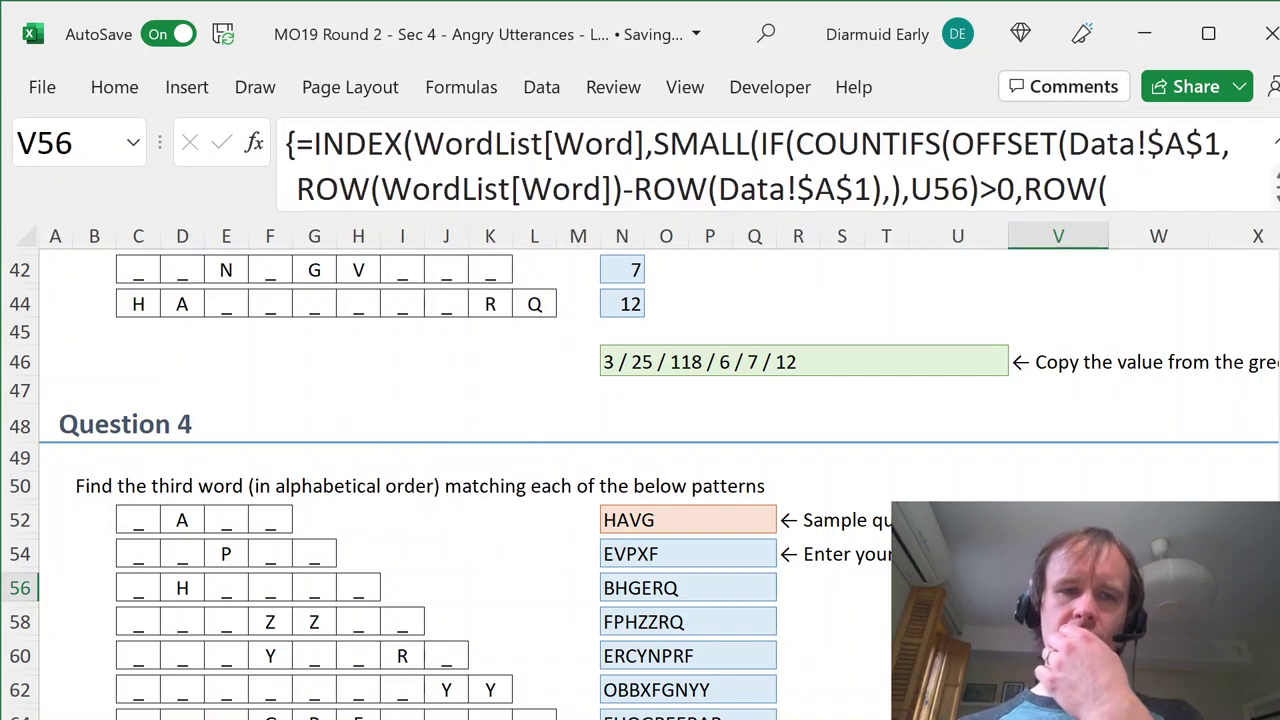
left_click_drag(1137, 214, 1131, 308)
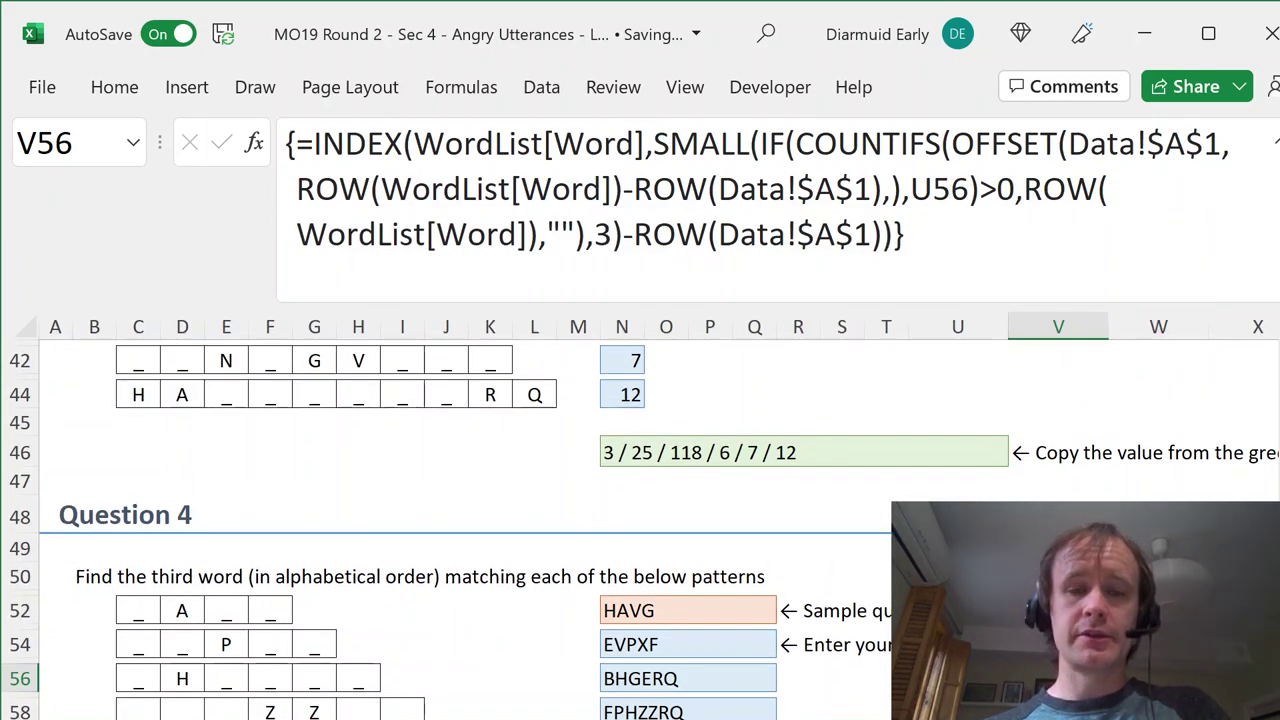
left_click(596, 282)
key("shift+Right")
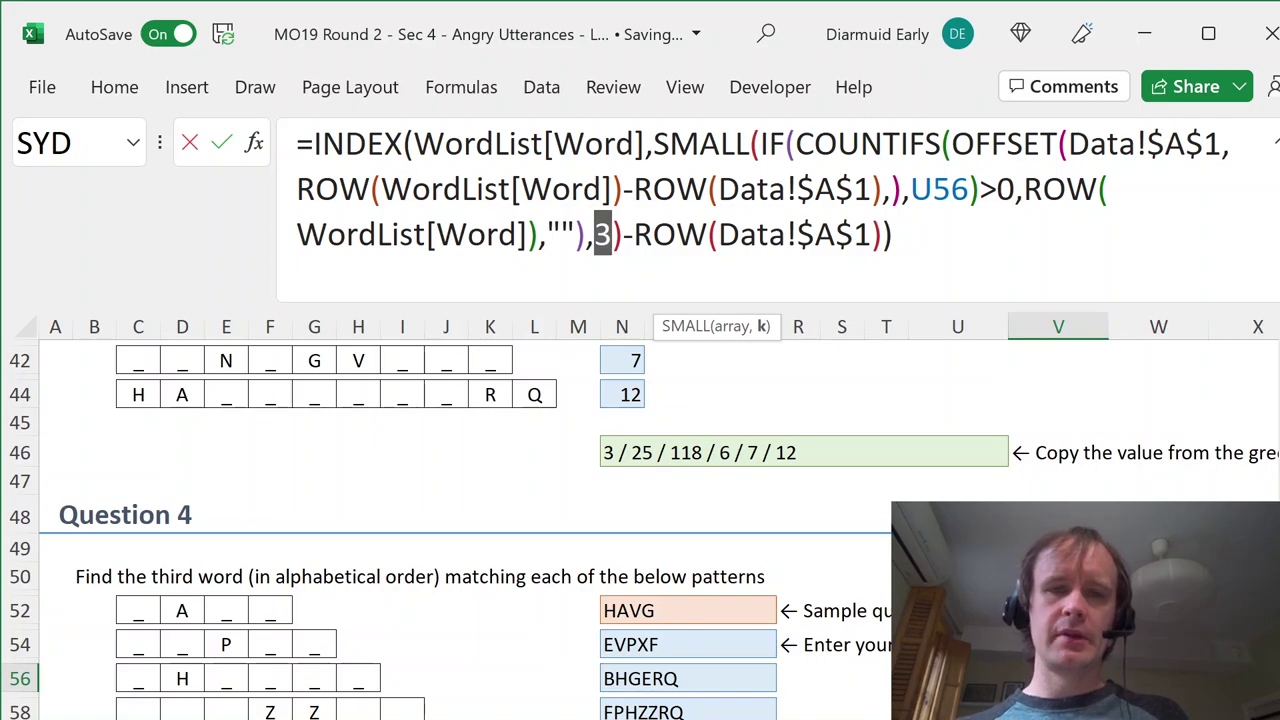
left_click(645, 144)
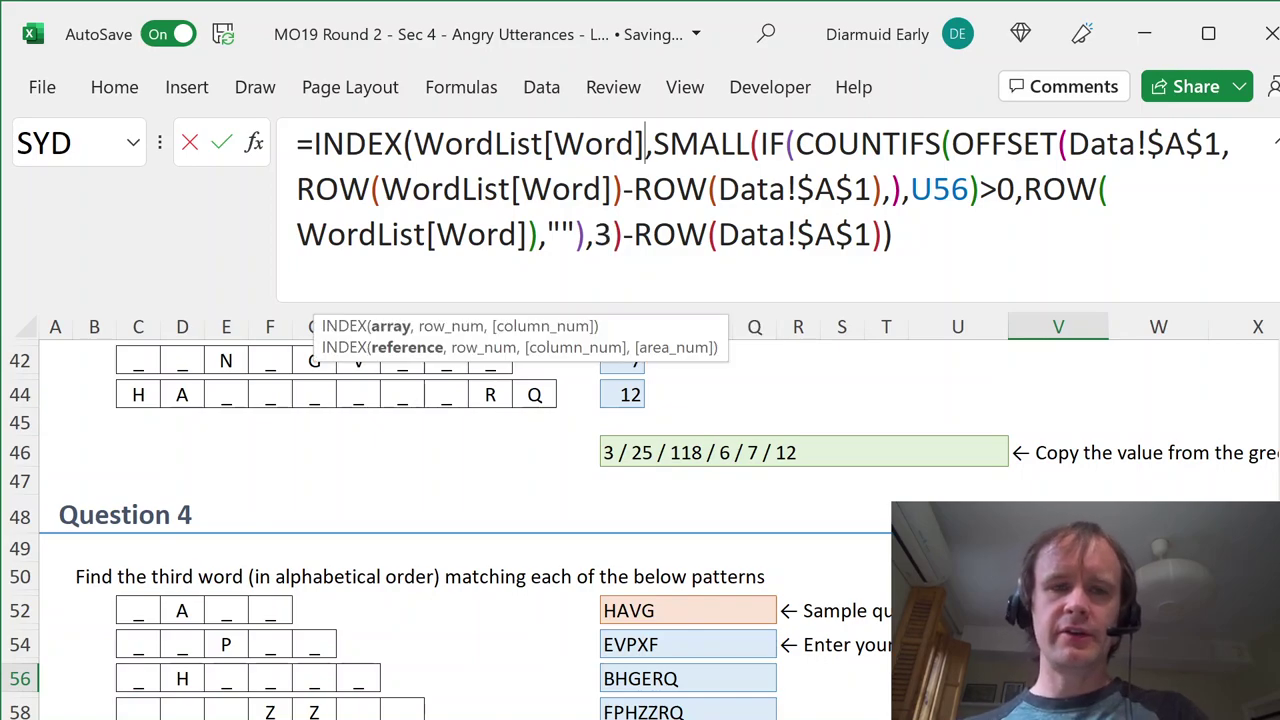
left_click_drag(413, 144, 645, 144)
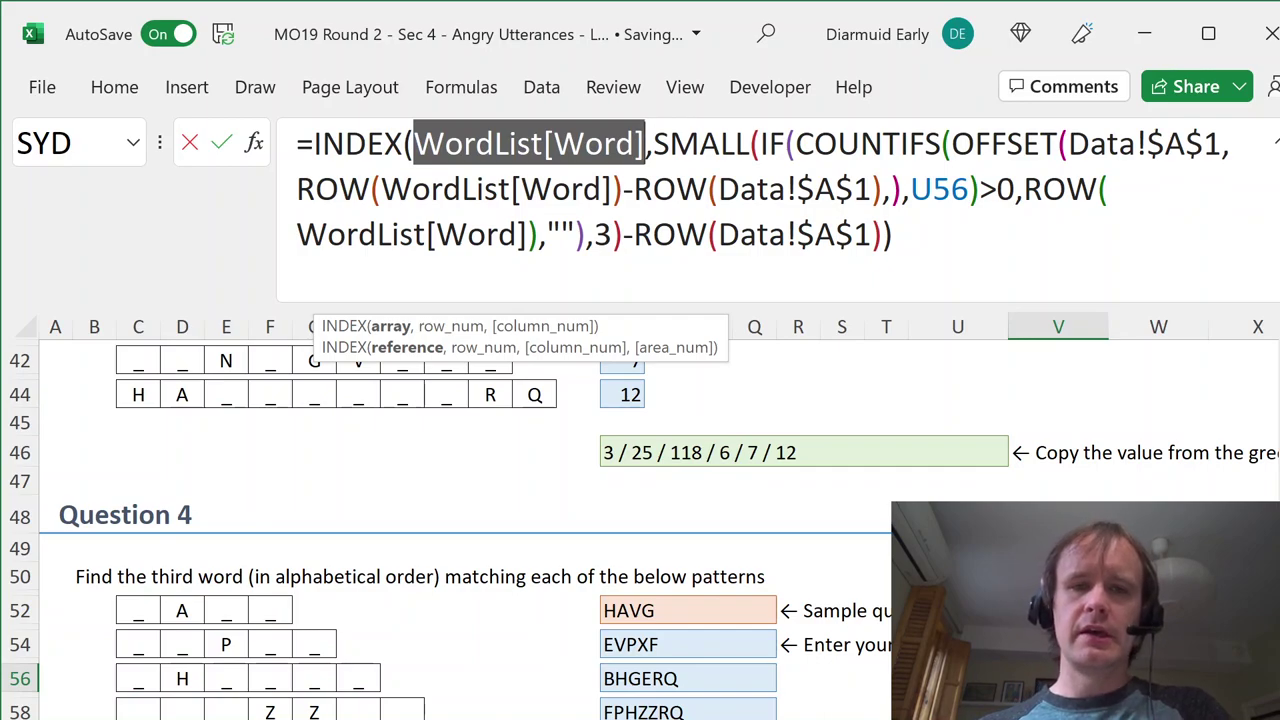
left_click(720, 144)
left_click(612, 234)
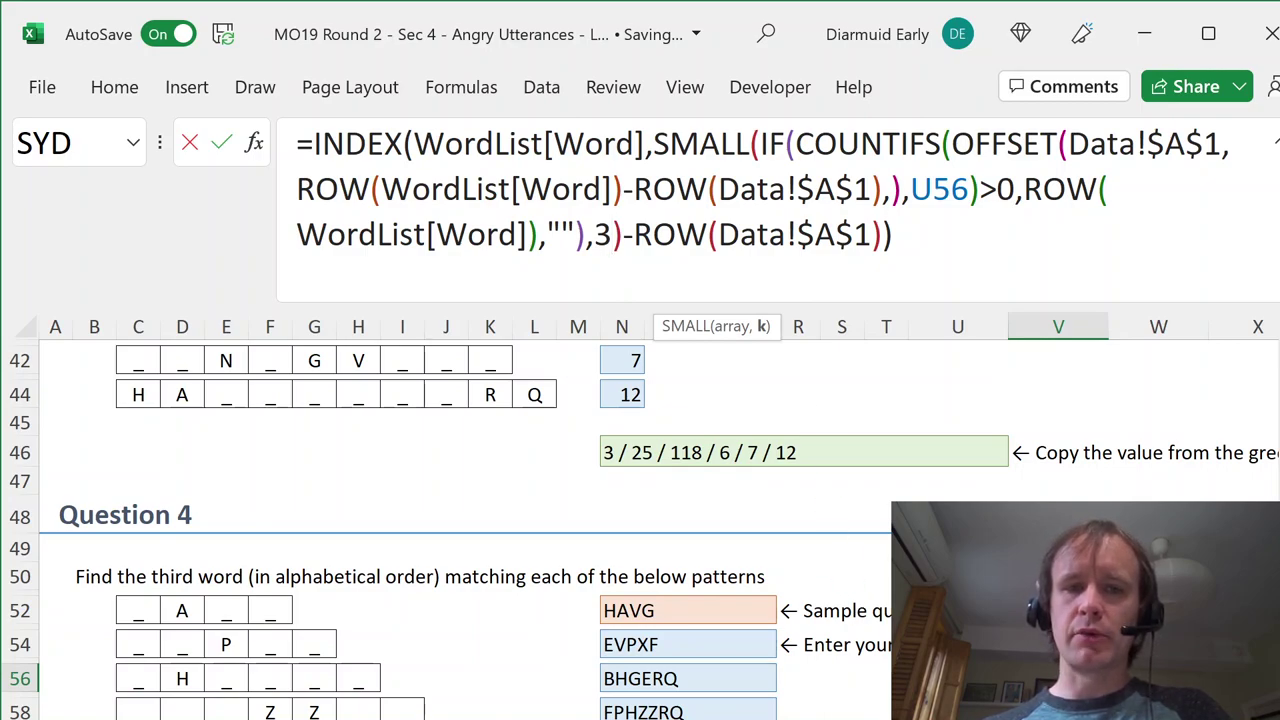
key("shift+Left")
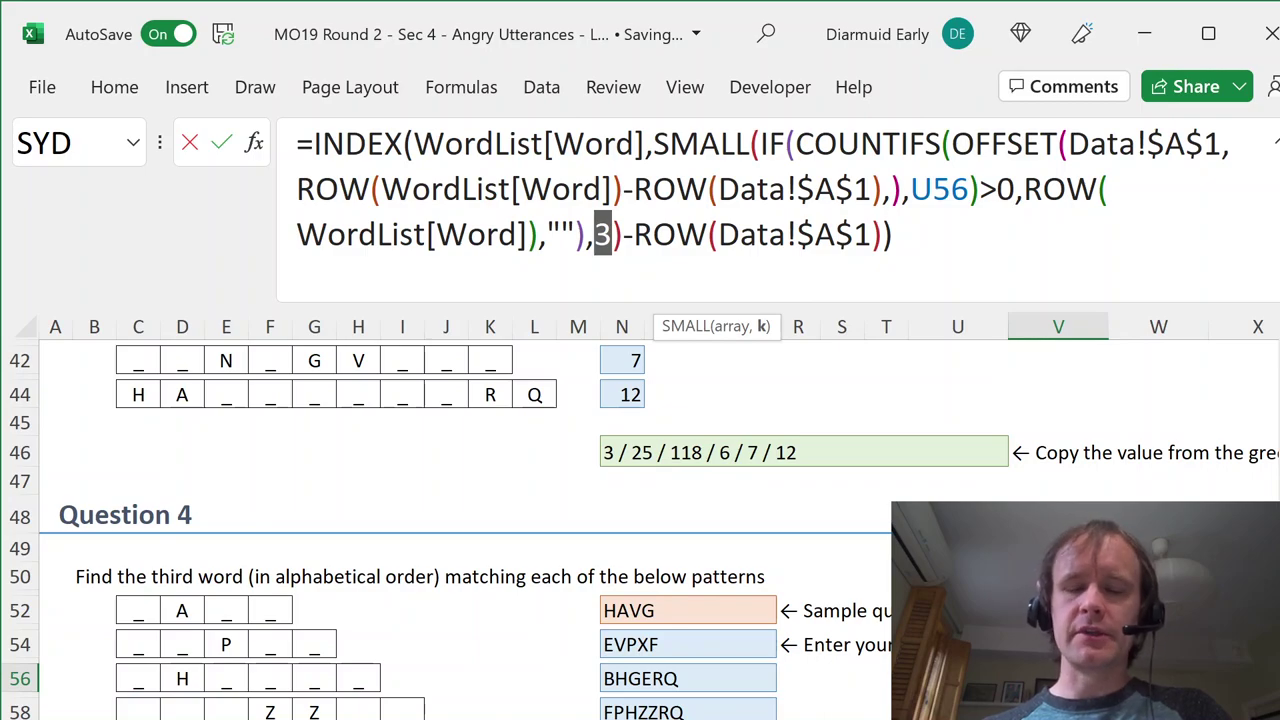
left_click_drag(950, 143, 908, 189)
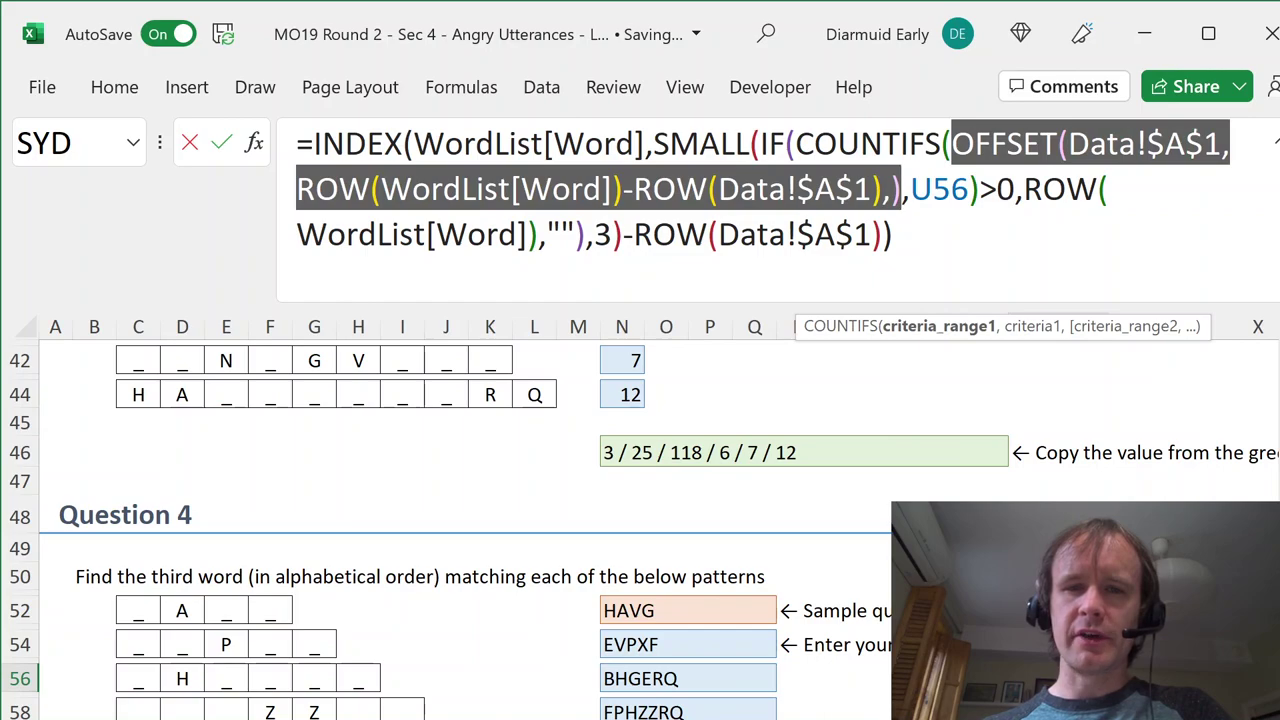
left_click(908, 143)
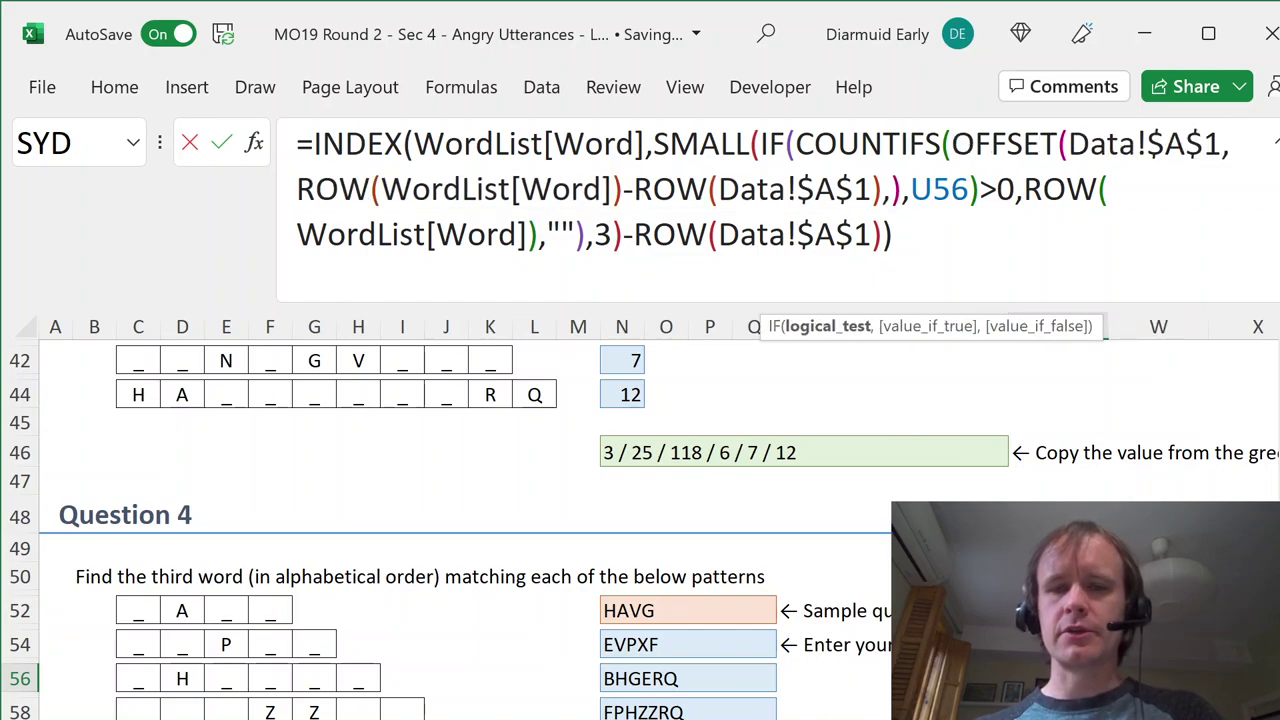
- Confirm V56 as an array formula and enter =COUNTIFS(WordList[Word],U56) in T56
key("ctrl+shift+Return")
key("Left")
key("Left")
type("=")
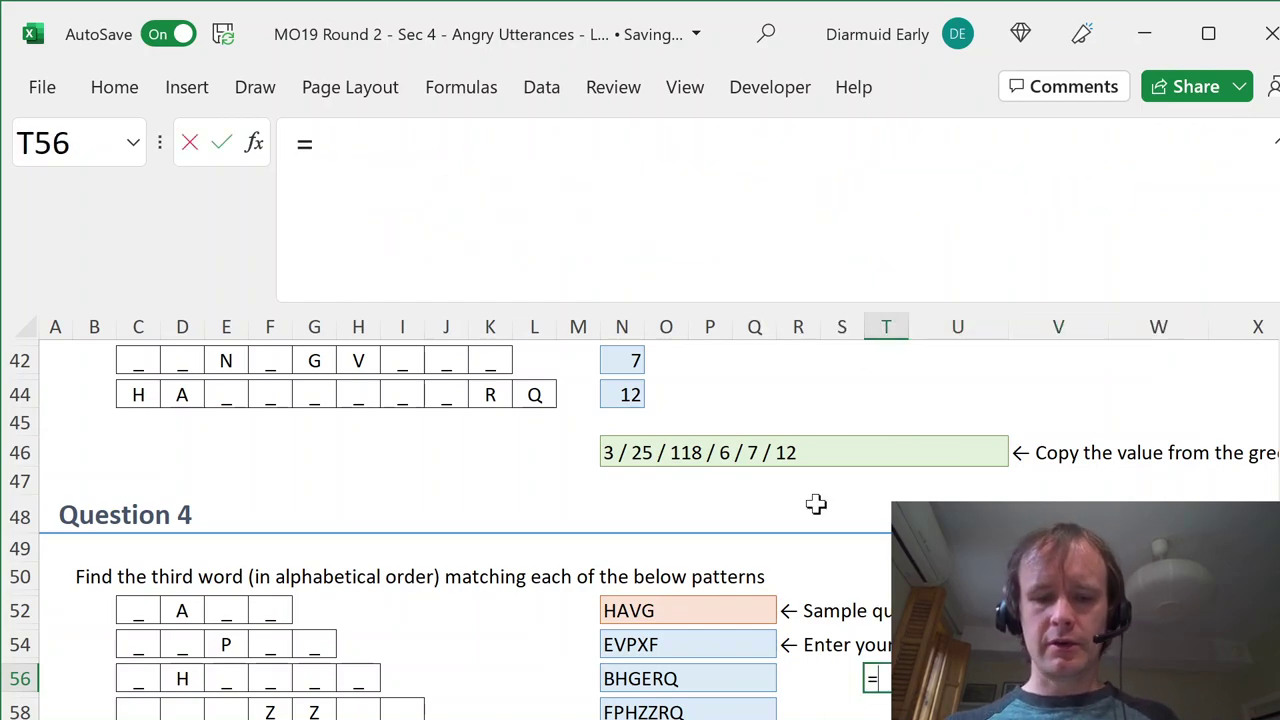
type("countifs")
key("Tab")
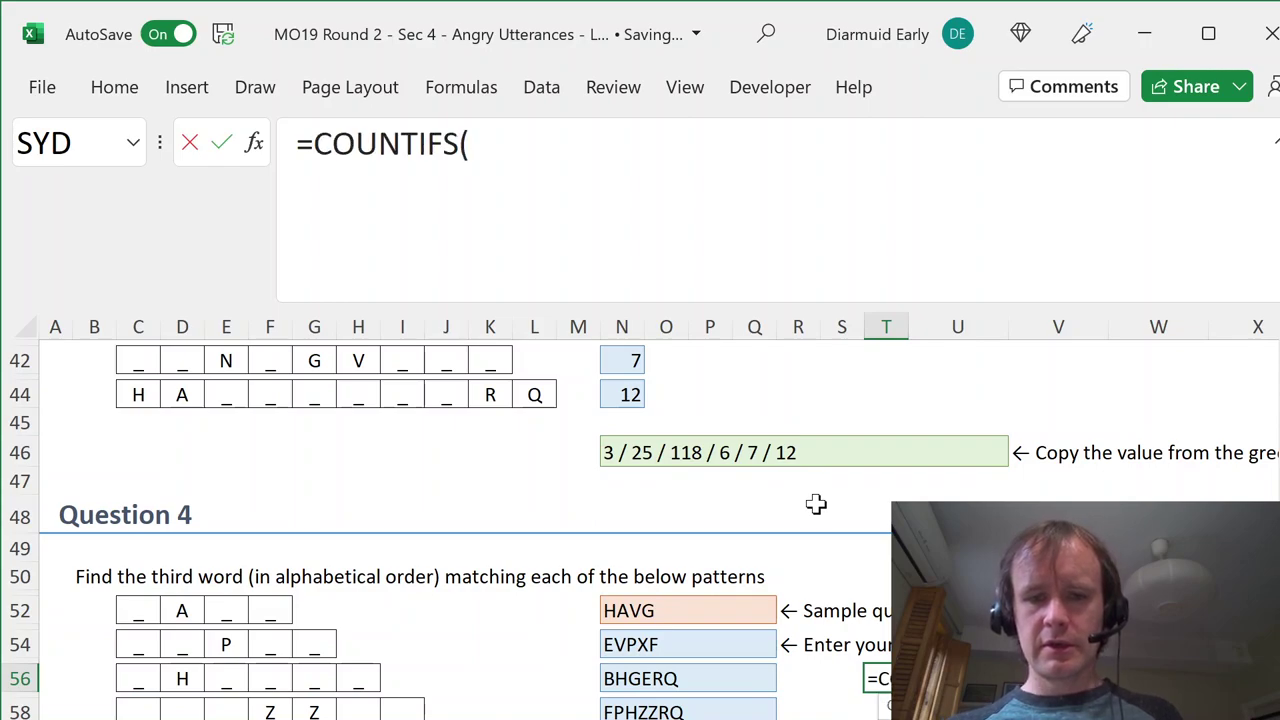
type("wor")
key("Tab")
type("[wo")
key("Tab")
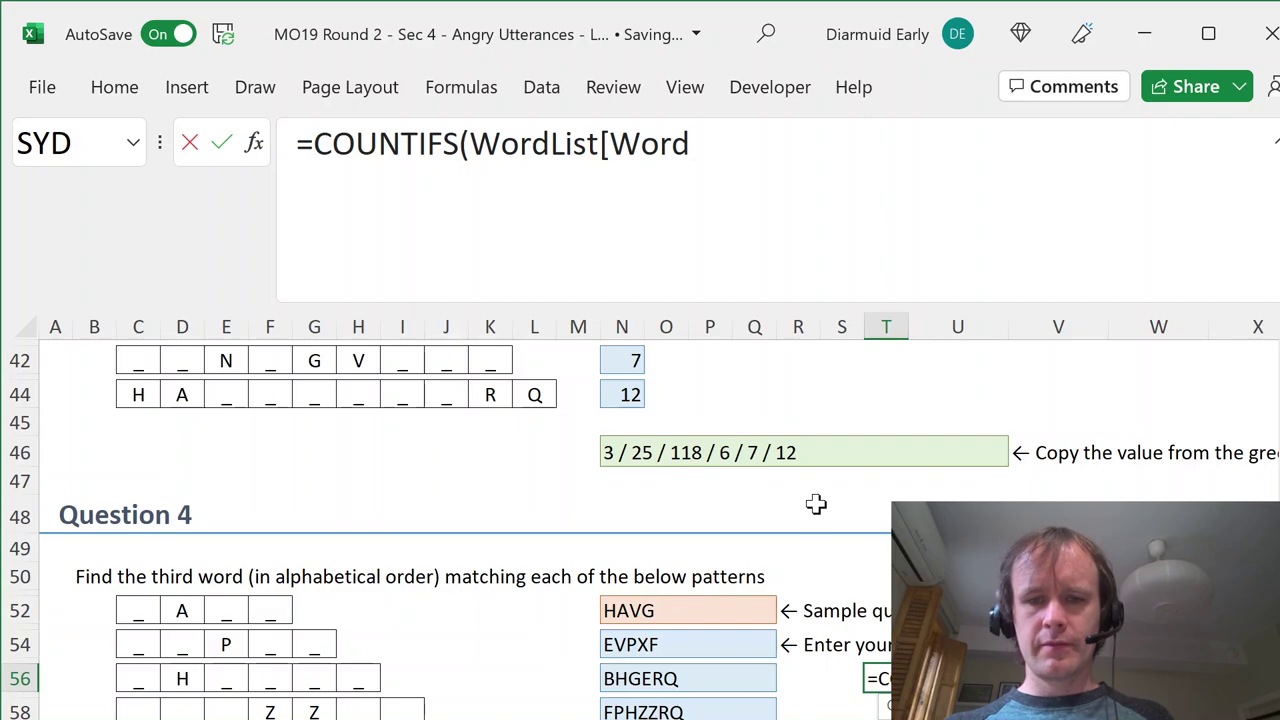
type("],")
key("Right")
type(")")
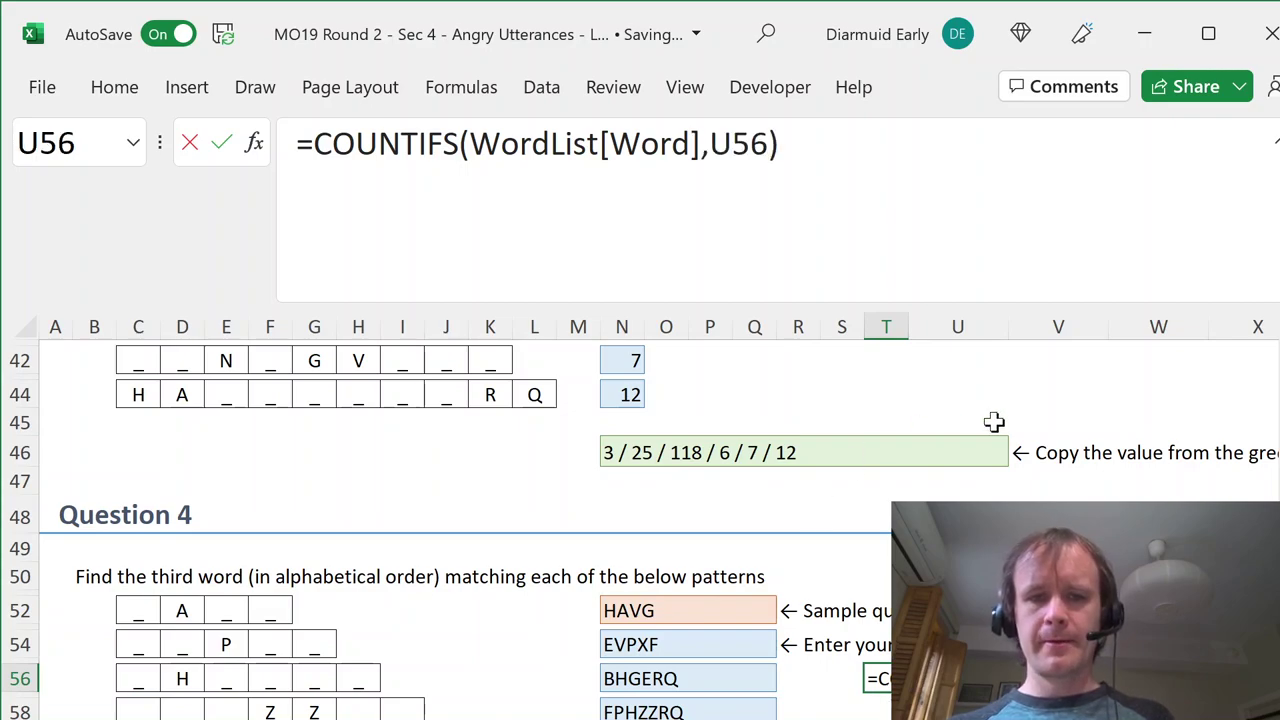
key("Return")
- Copy the COUNTIFS count formula into T58, returning 7 matches
key("Up")
key("Down")
key("Down")
type("=COUNTIFS(WordList[Word],U56)")
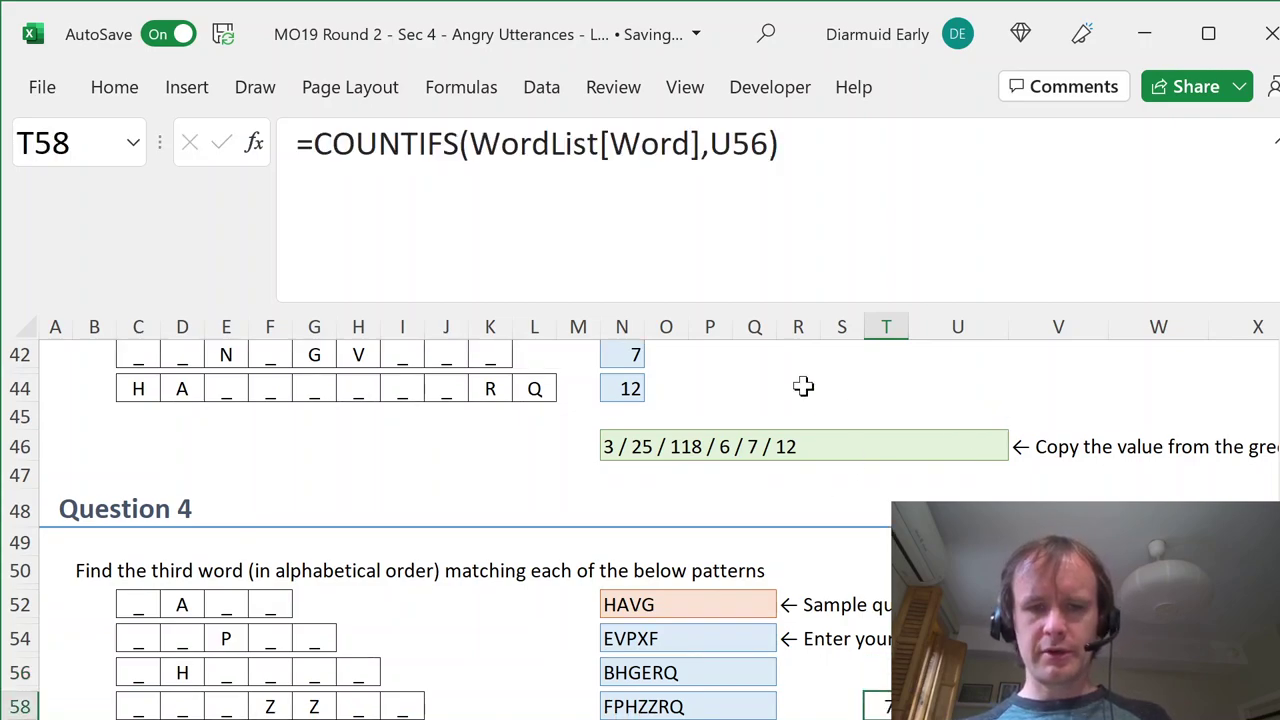
key("F2")
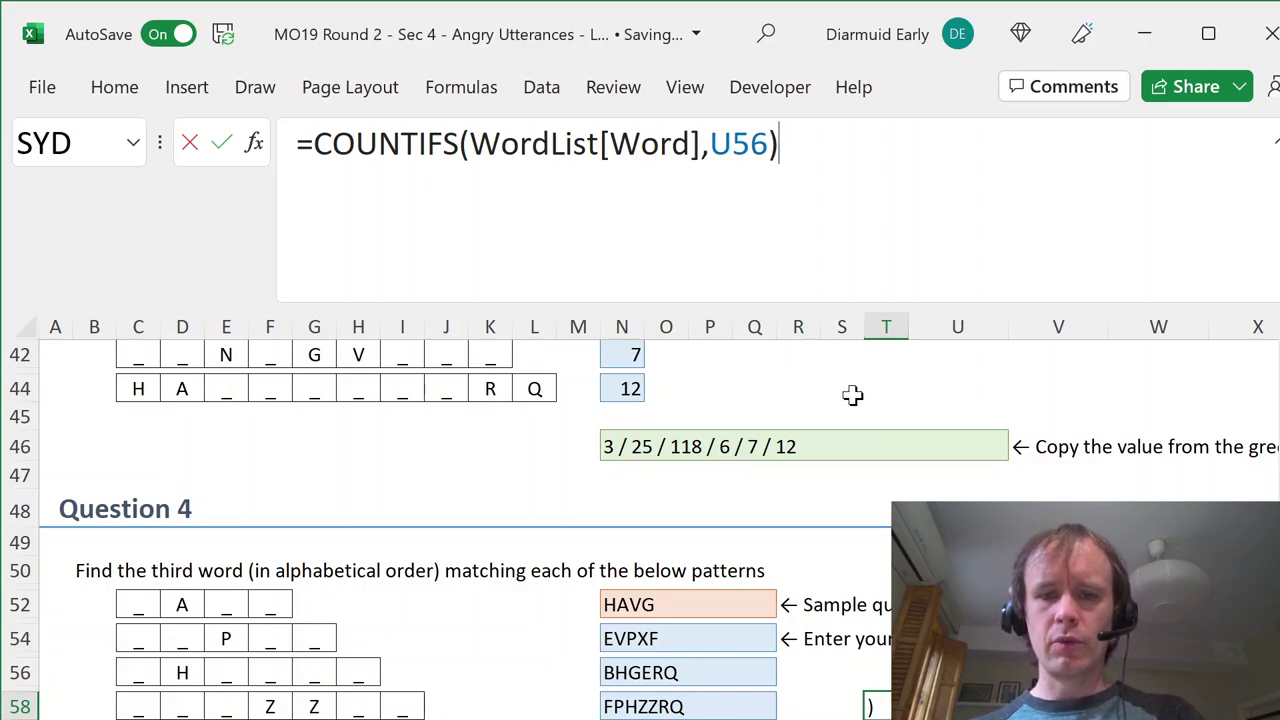
key("Escape")
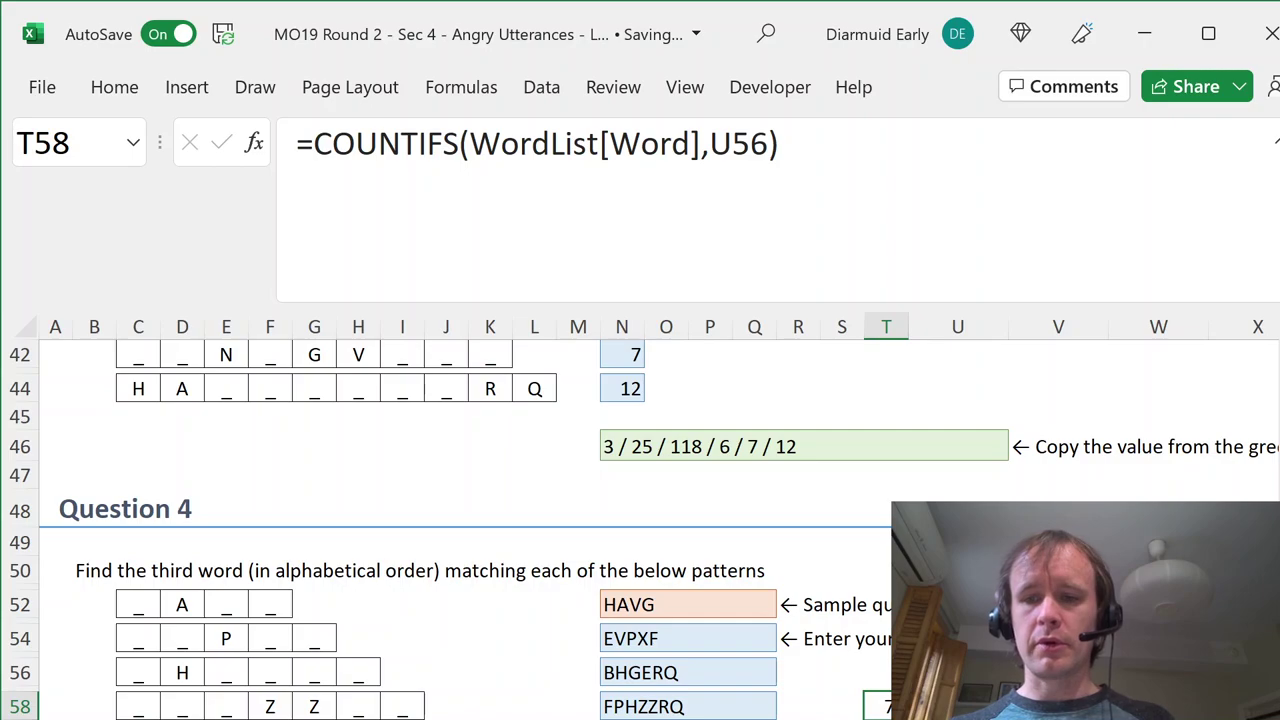
- Clear the filter on the WordList sheet's table and return to the puzzle sheet
key("ctrl+Page_Down")
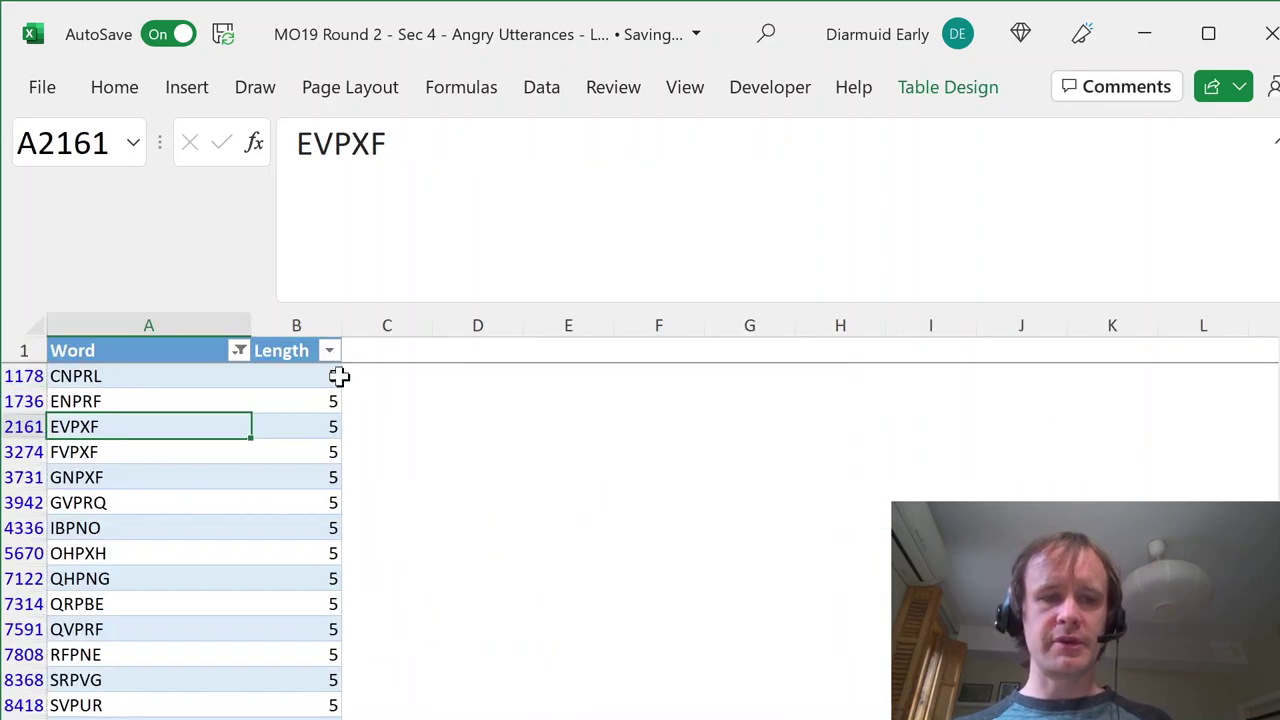
key("ctrl+Home")
key("alt+h")
key("s")
key("c")
key("Down")
key("Down")
key("Up")
key("Right")
key("Right")
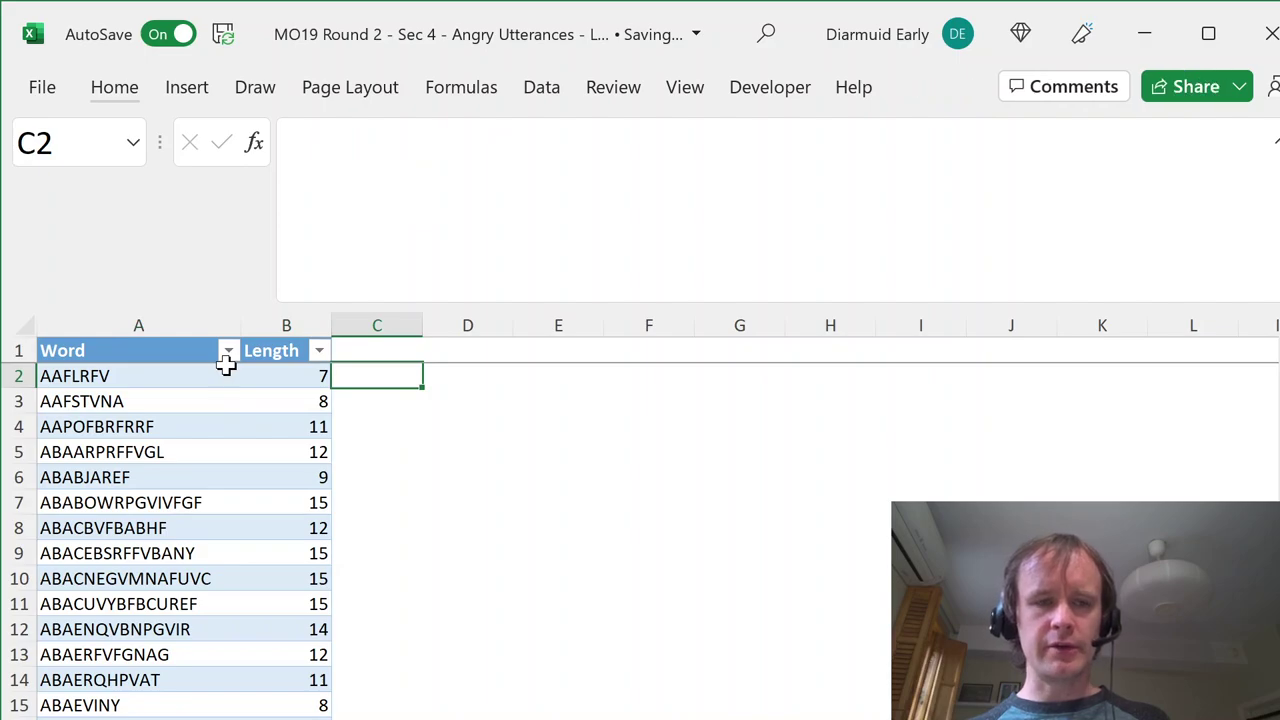
key("Down")
key("Down")
key("Down")
key("Down")
key("ctrl+Page_Up")
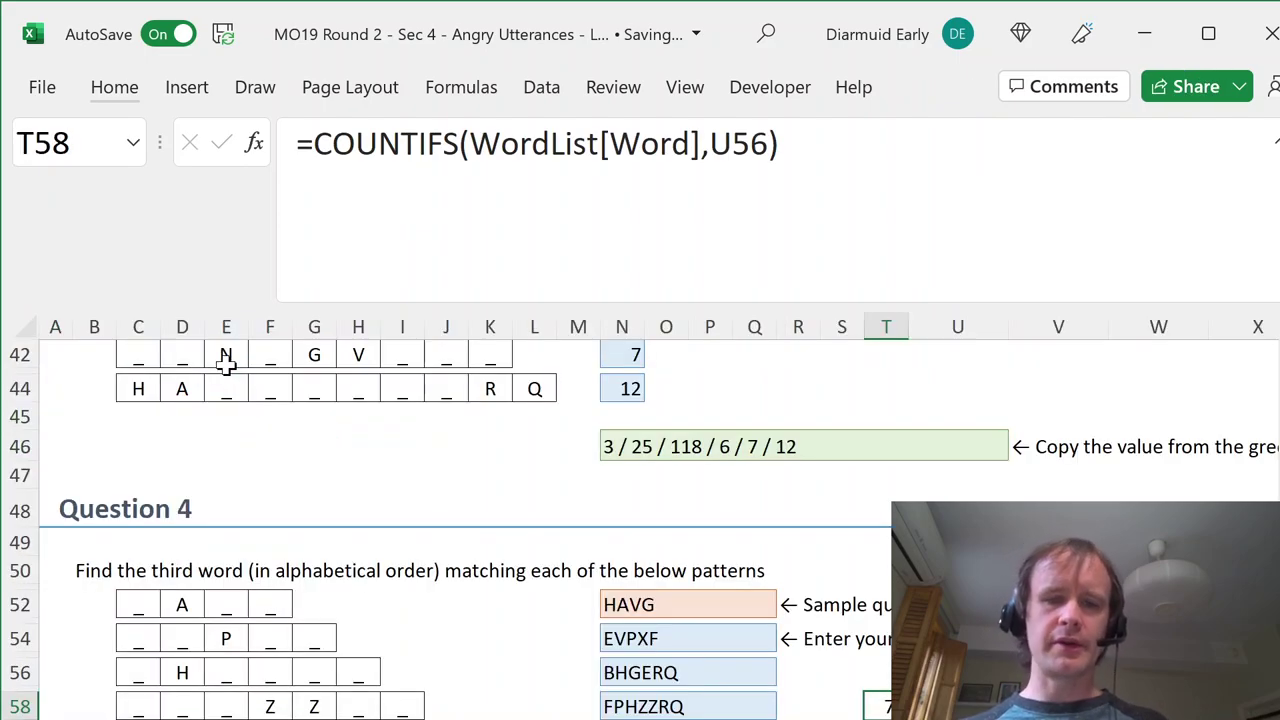
left_click(920, 672)
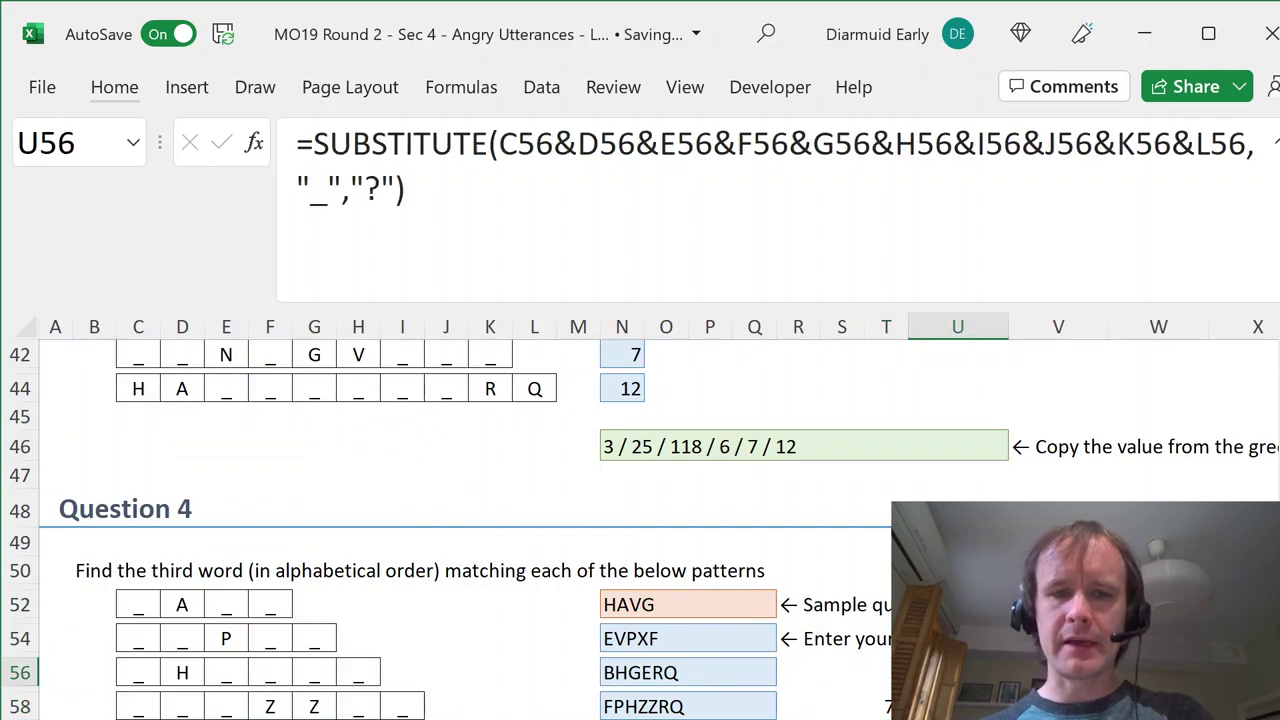
left_click(1058, 672)
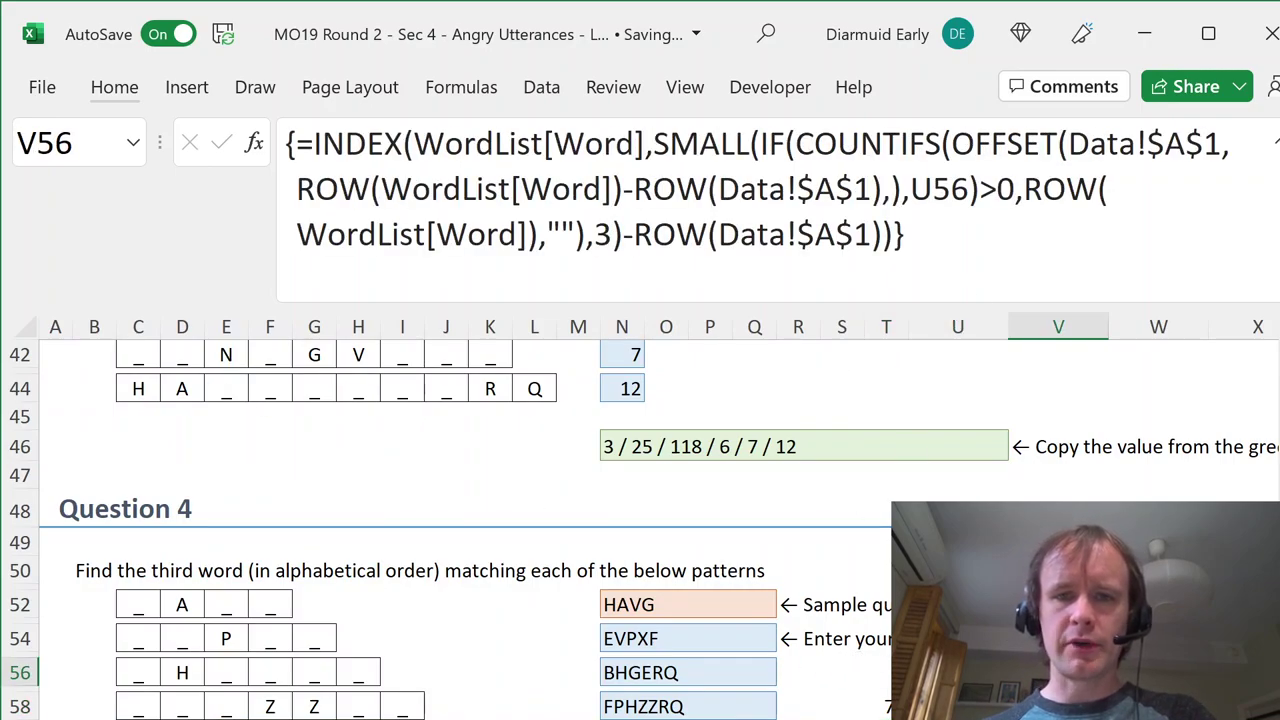
left_click_drag(952, 143, 978, 189)
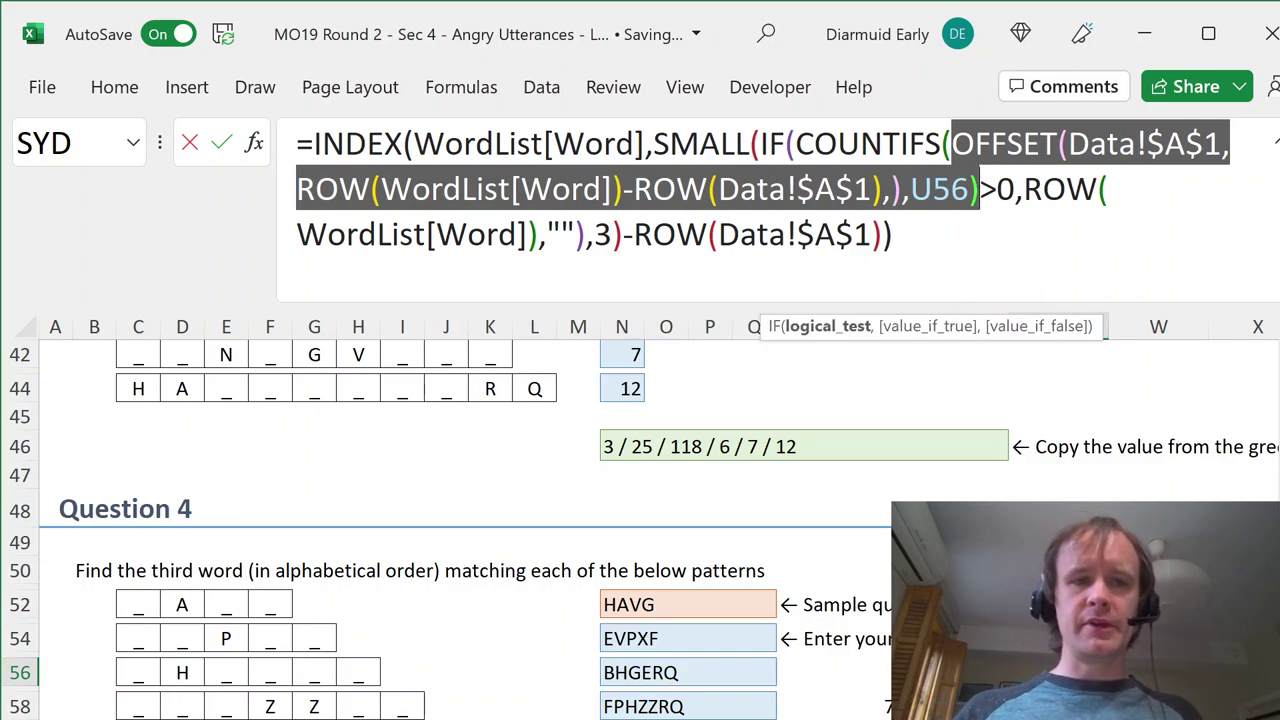
key("ctrl+Home")
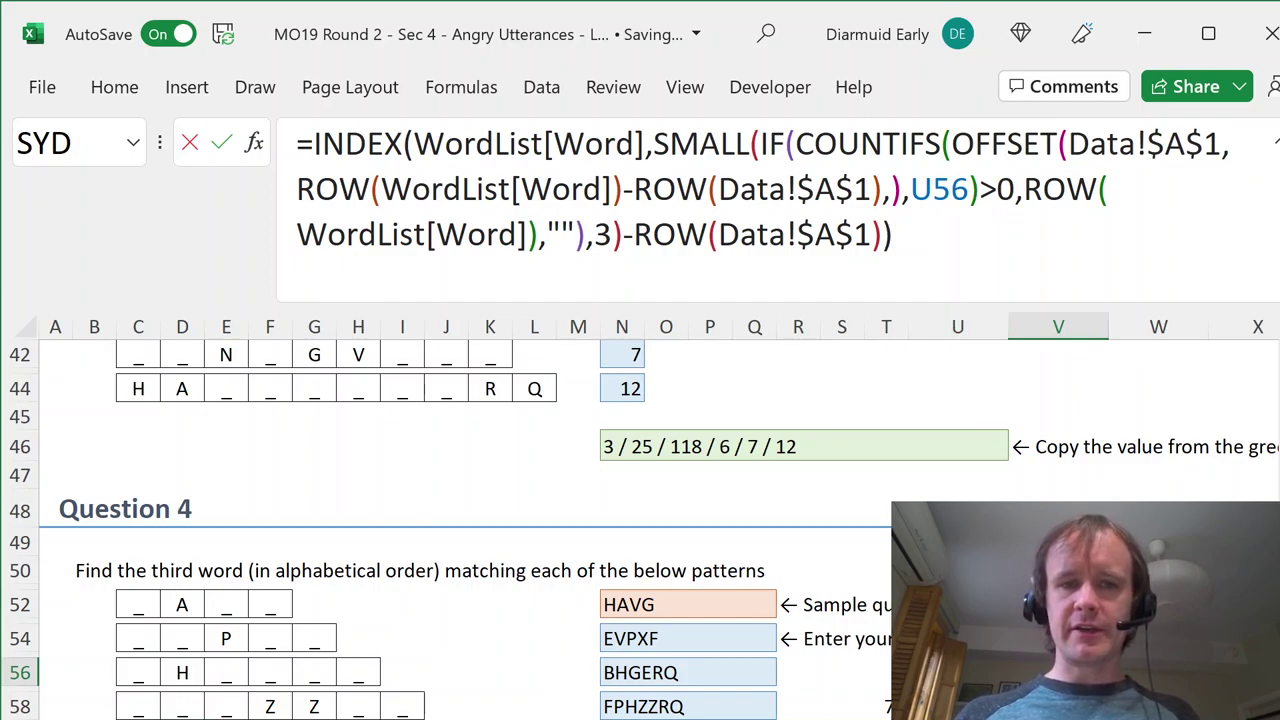
double_click(603, 234)
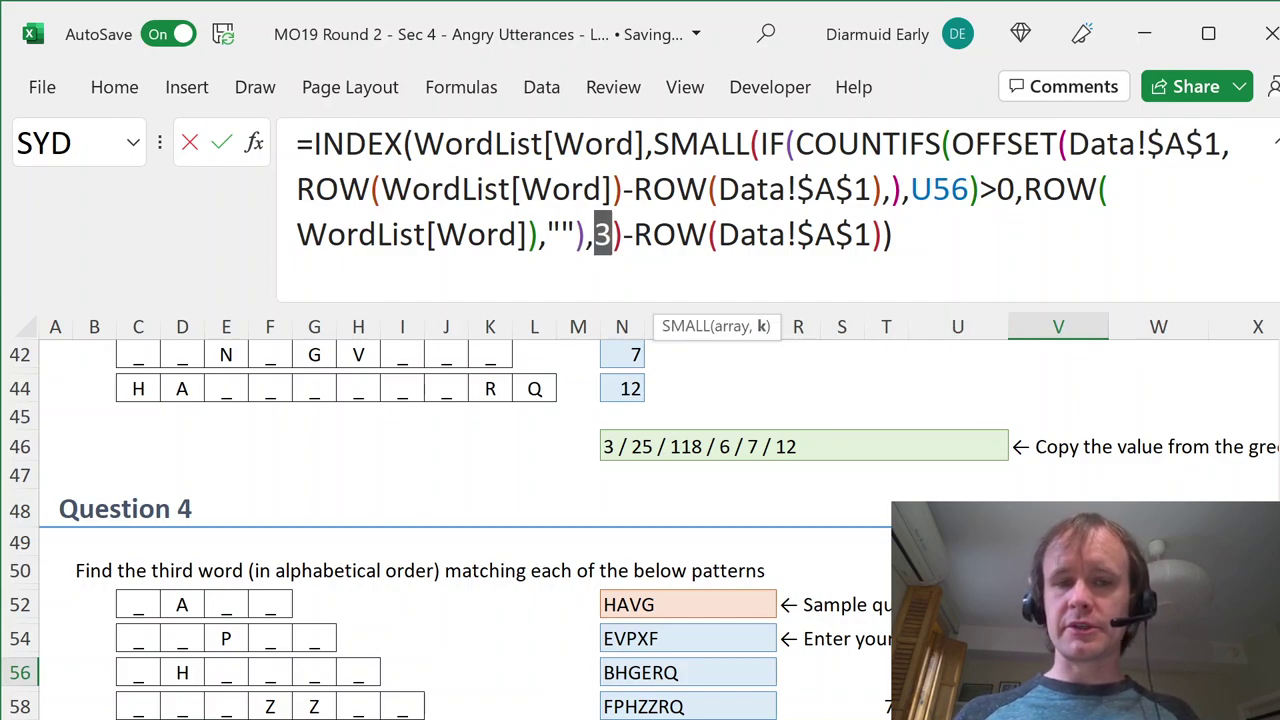
key("ctrl+shift+Return")
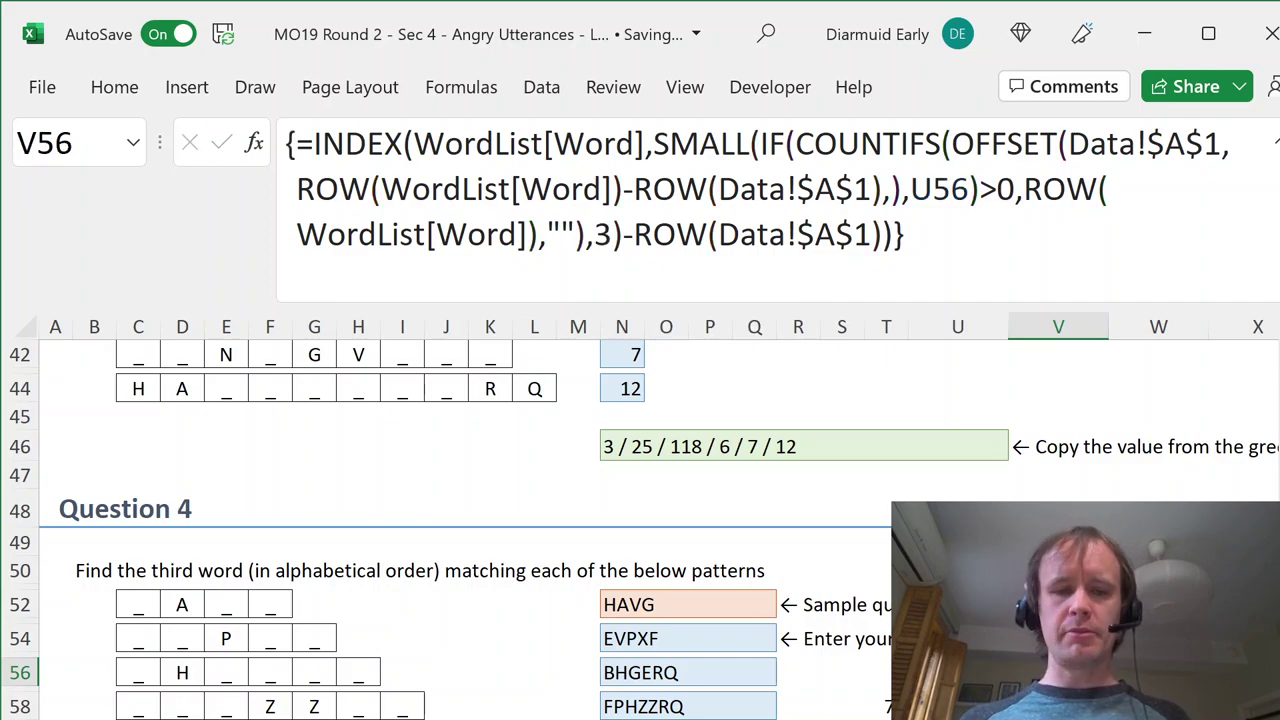
key("Left")
key("Left")
key("Left")
key("Left")
key("Left")
key("Left")
key("Left")
key("Left")
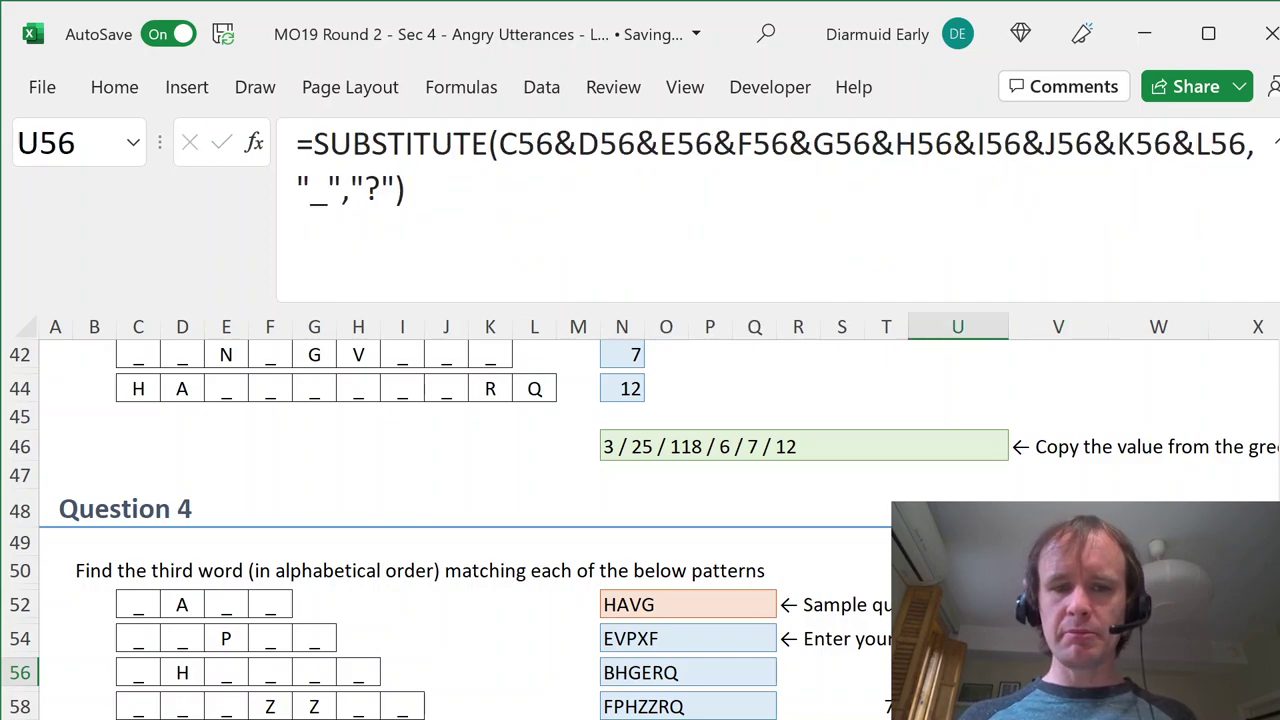
key("Up")
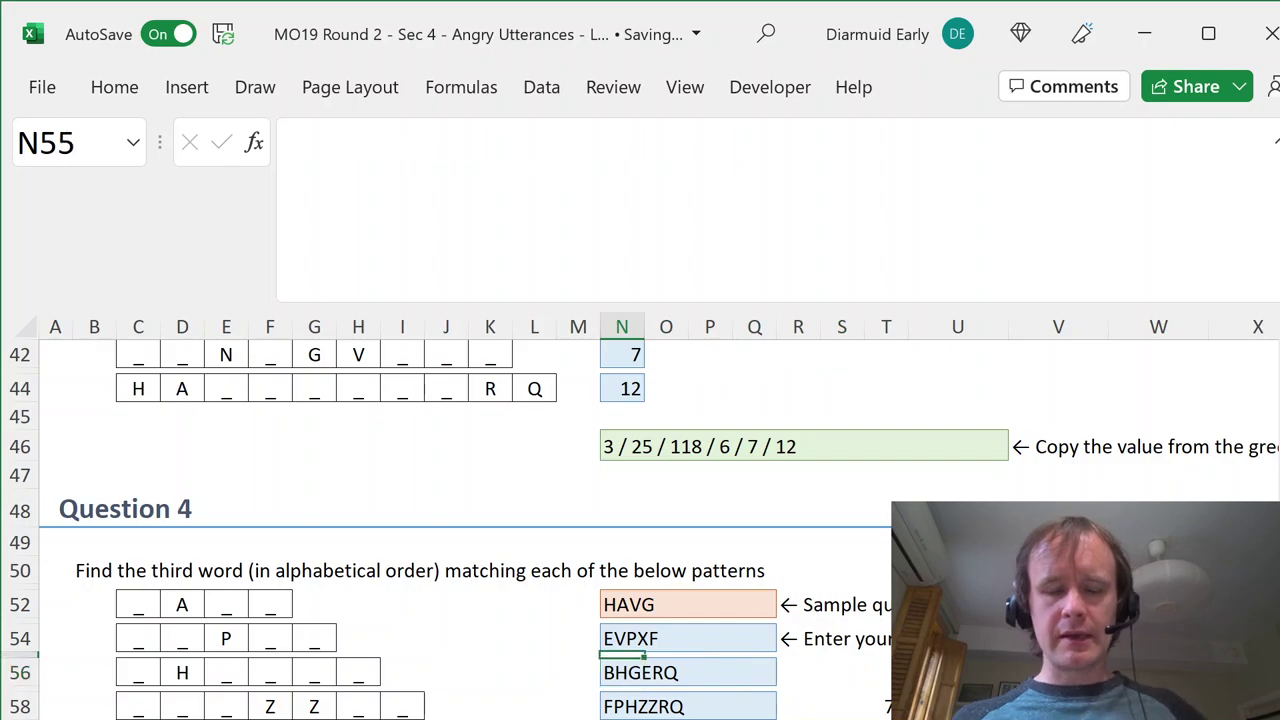
key("Right")
key("Right")
key("Right")
key("Right")
key("Right")
key("Down")
key("Right")
key("Right")
key("Right")
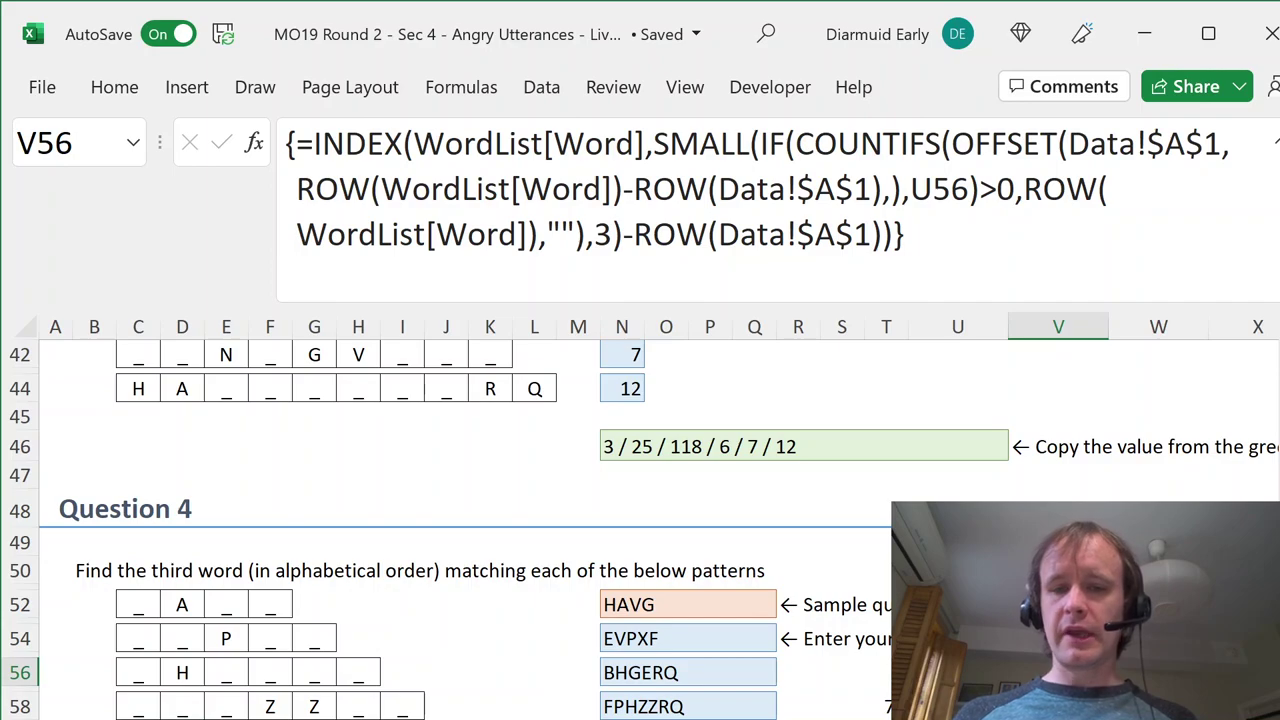
key("Left")
key("Left")
key("Left")
key("Left")
key("Left")
key("Left")
key("Left")
key("Left")
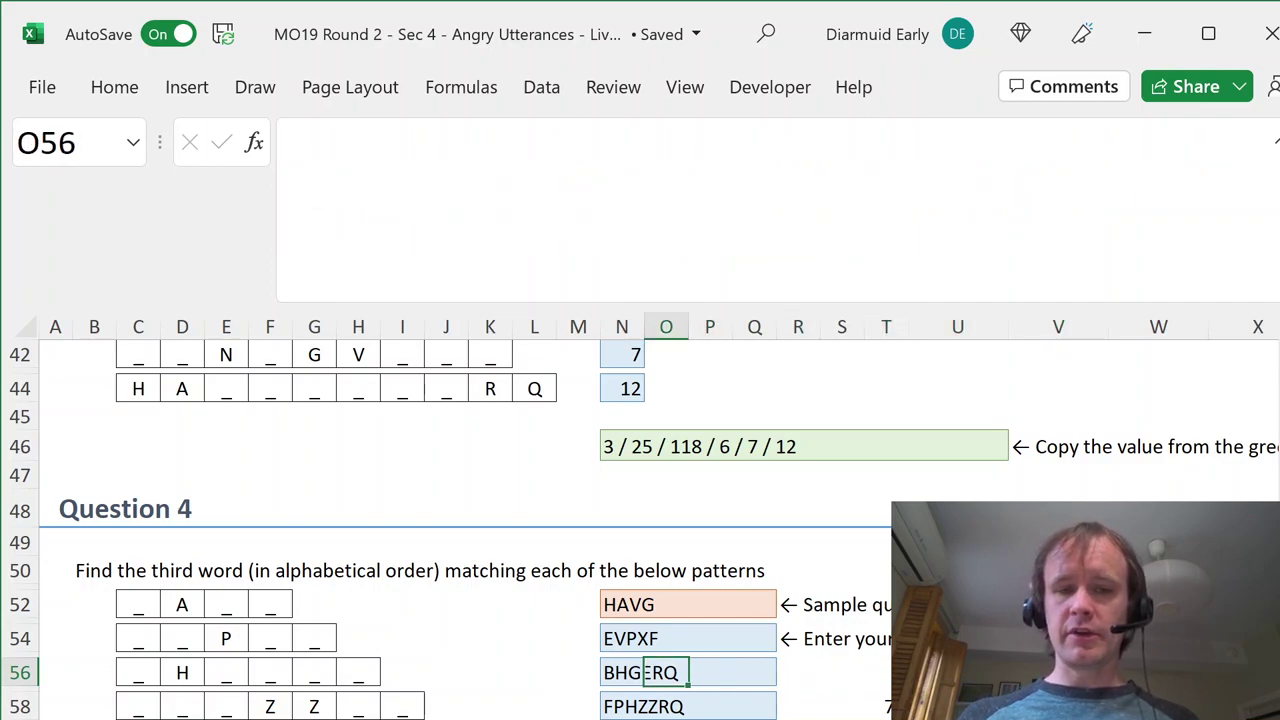
- Review the Question 4 answers and select the row 58 pattern boxes C58:I58
key("shift+Down")
key("shift+Down")
key("shift+Down")
key("shift+Down")
key("shift+Down")
key("shift+Down")
key("shift+Down")
key("shift+Down")
key("shift+Down")
key("shift+Down")
key("shift+Down")
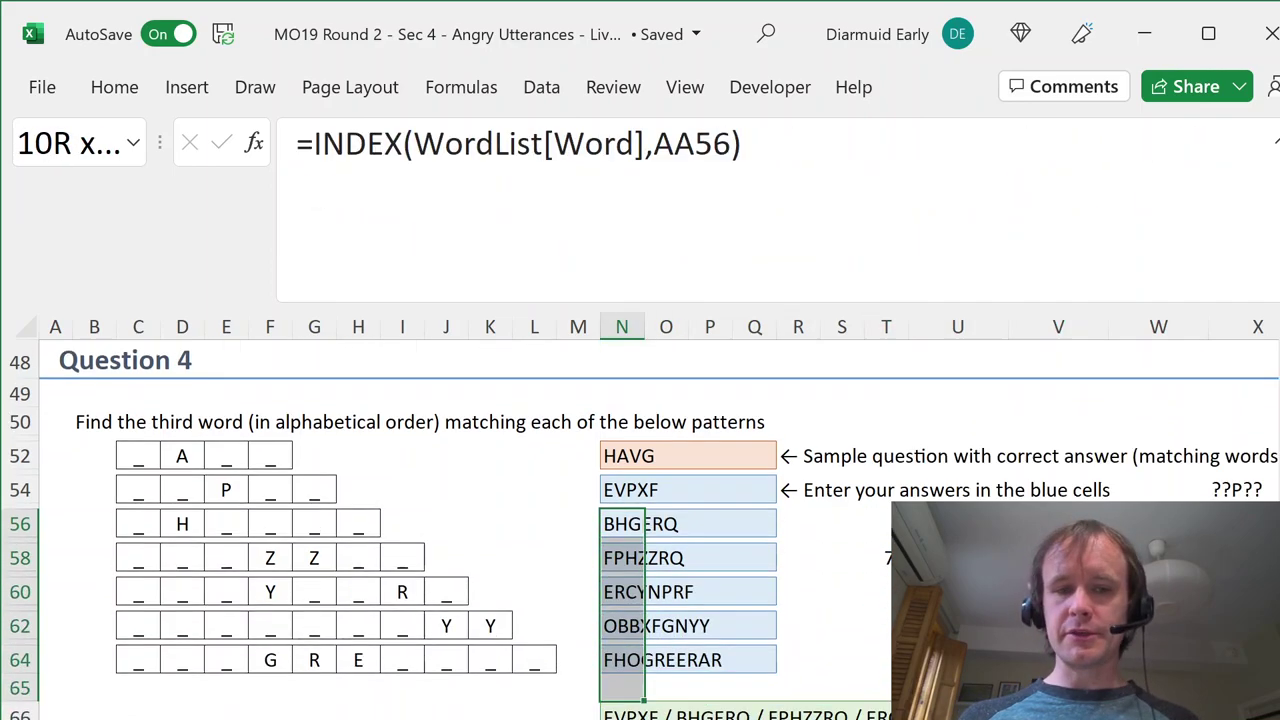
key("Left")
key("Left")
key("Left")
key("Left")
key("Down")
key("Left")
key("Down")
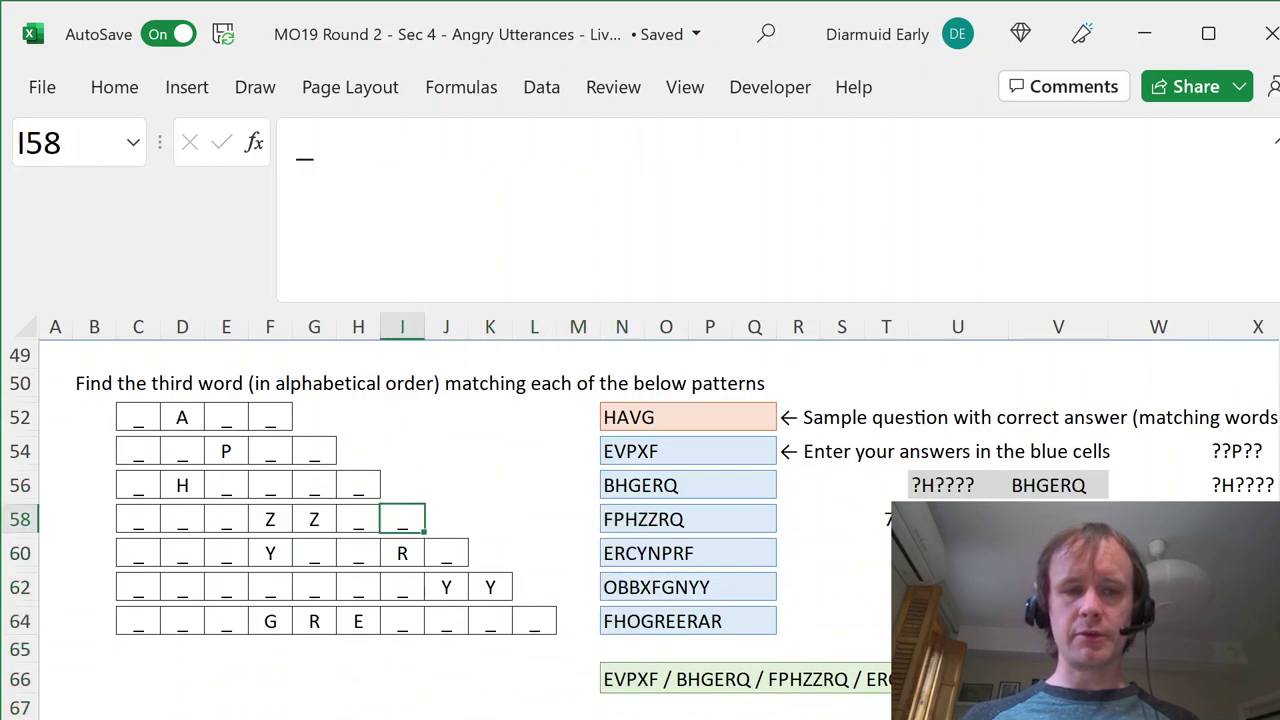
key("ctrl+shift+Left")
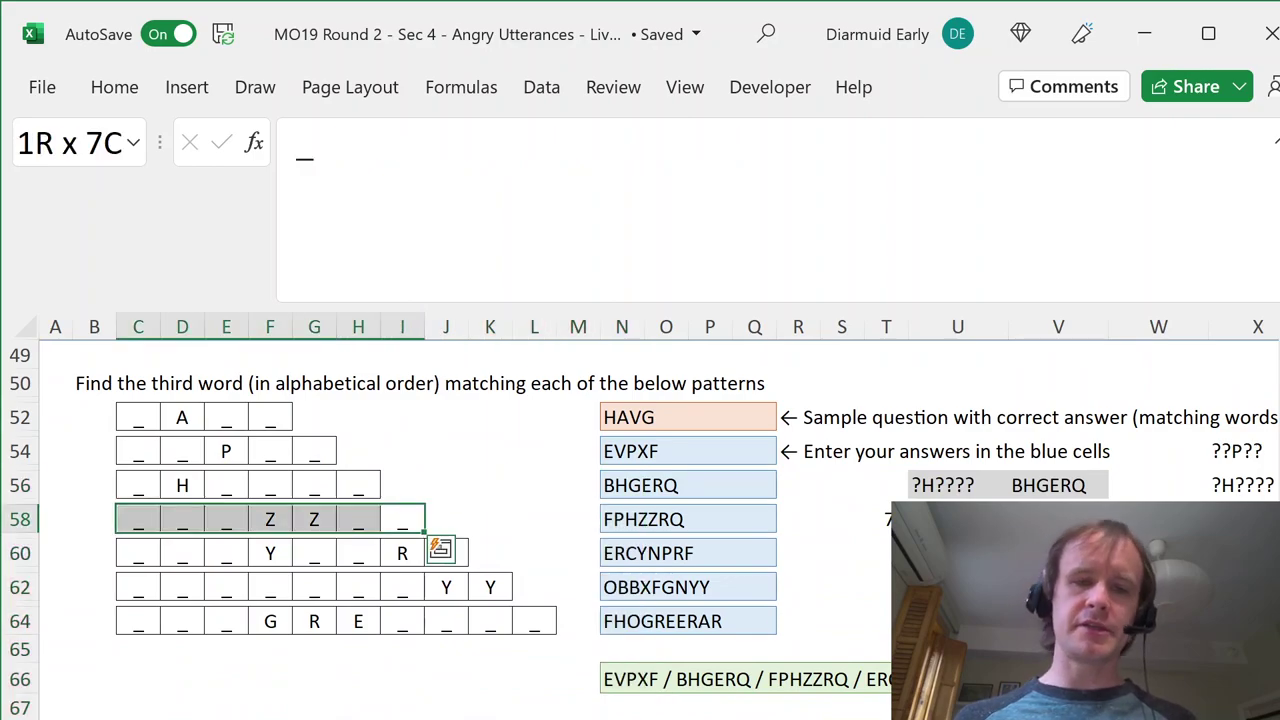
- Check the helper formulas in W56, V56 and U56 beside row 56
key("Right")
key("Right")
key("Right")
key("Right")
key("Right")
key("Right")
key("Right")
key("Right")
key("Right")
key("Right")
key("Up")
key("Right")
key("Right")
key("Right")
key("Up")
key("Right")
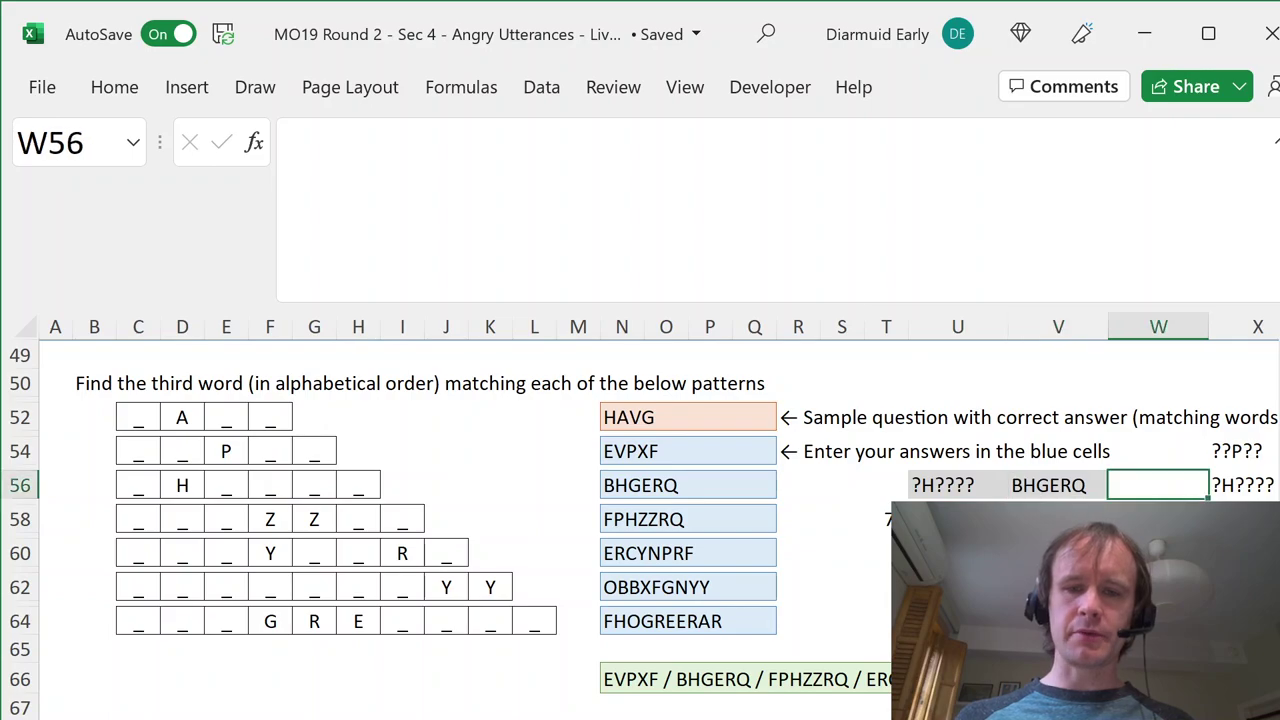
key("Left")
key("Down")
key("Down")
key("Down")
key("Down")
key("Down")
key("Down")
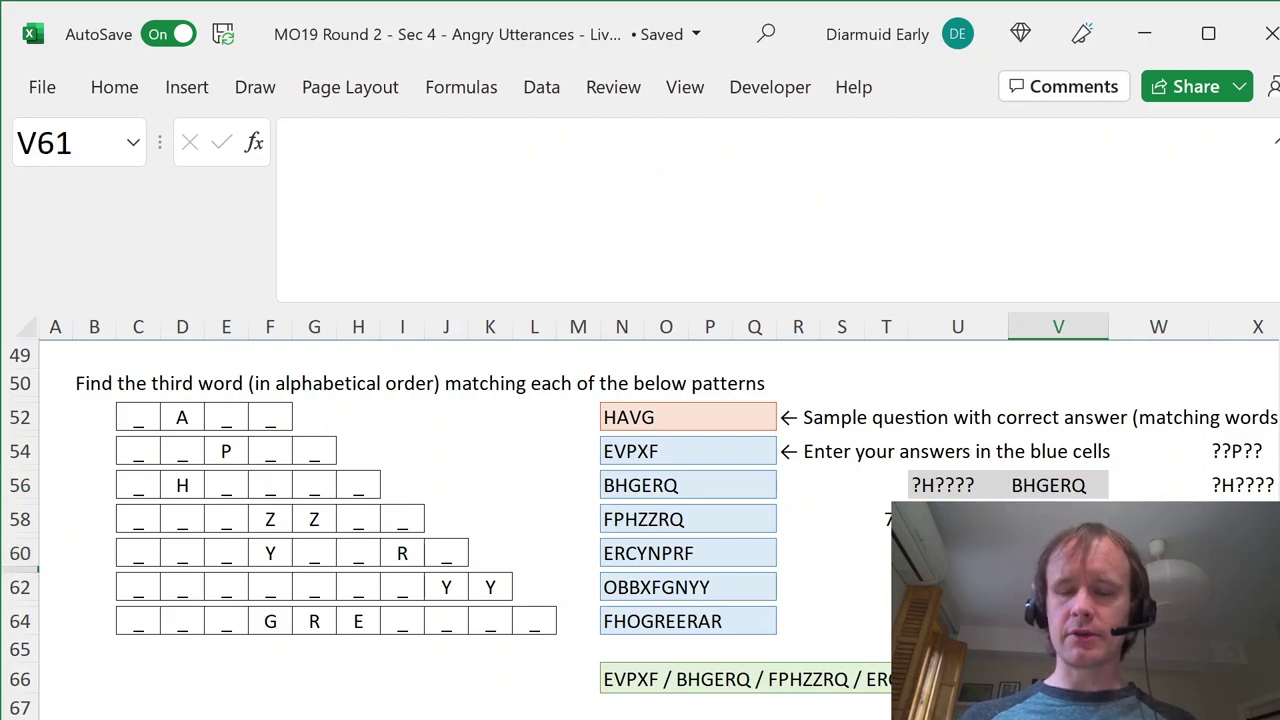
key("Up")
key("Up")
key("Up")
key("Up")
key("Up")
key("Up")
key("Up")
key("Up")
key("Up")
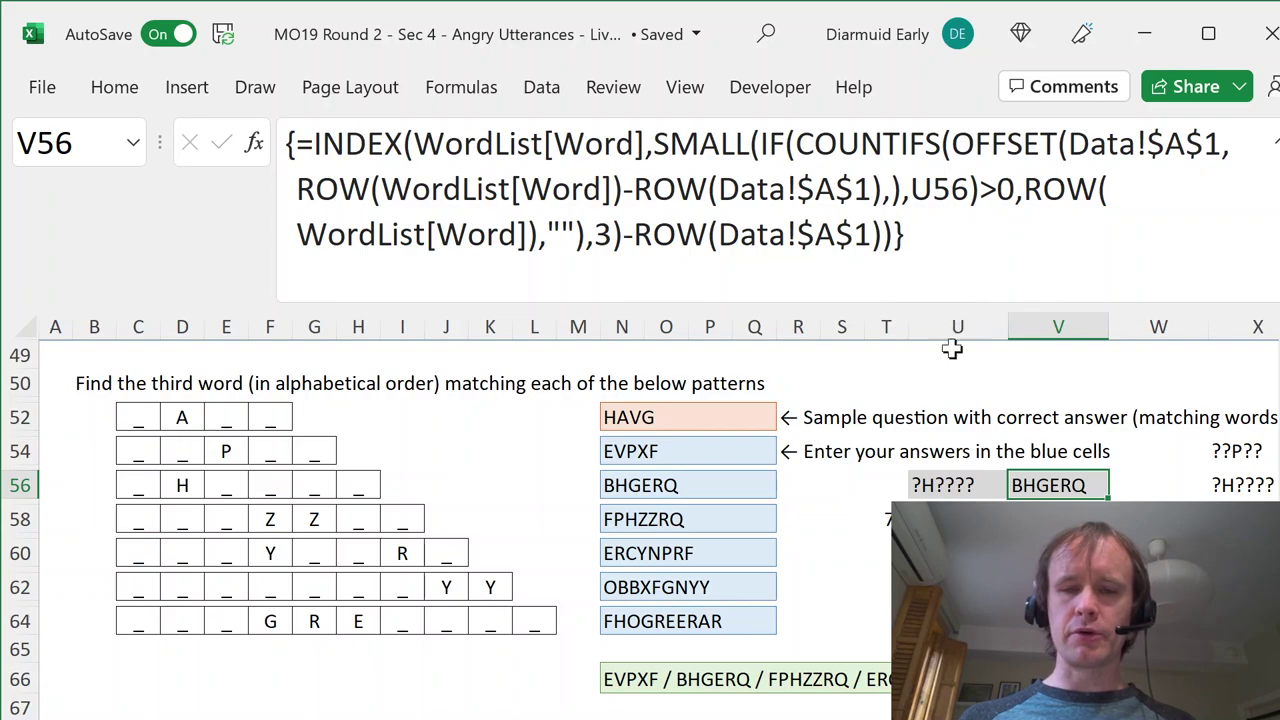
key("Down")
key("Down")
key("Down")
key("Down")
key("Down")
key("Down")
key("Down")
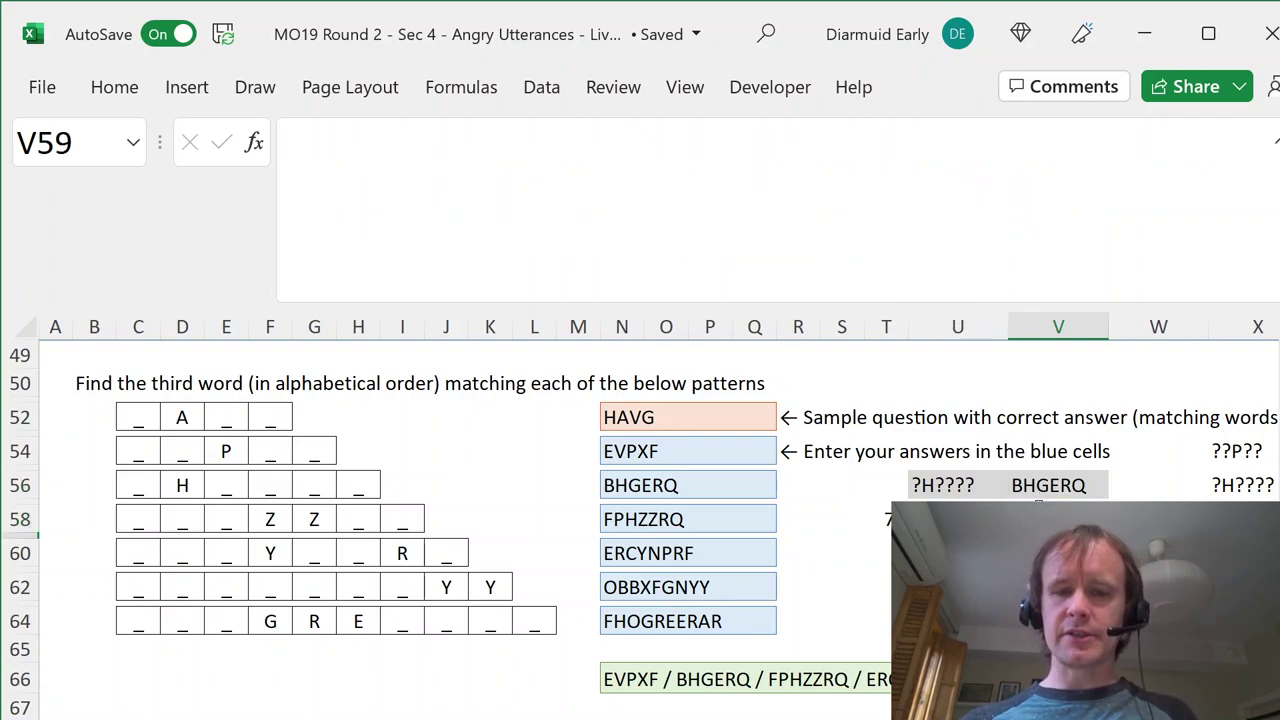
key("Up")
key("Up")
key("Up")
key("Up")
key("Up")
key("Up")
key("Up")
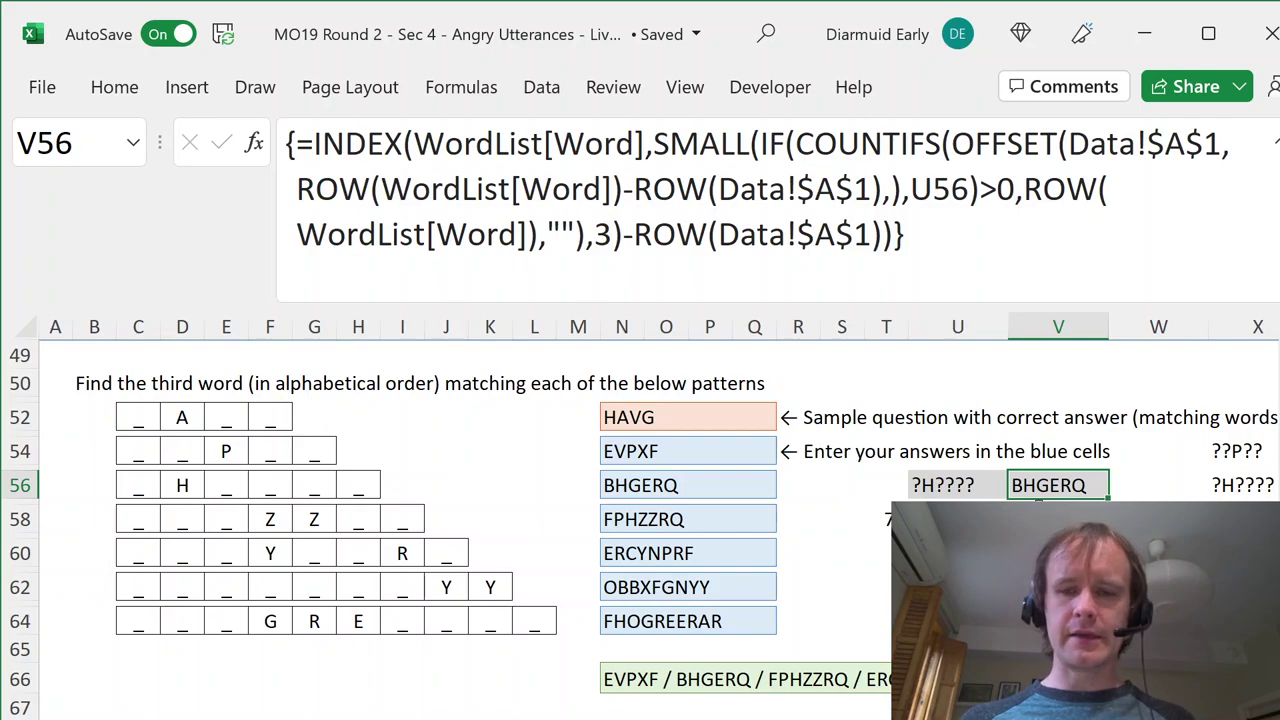
key("Left")
key("Left")
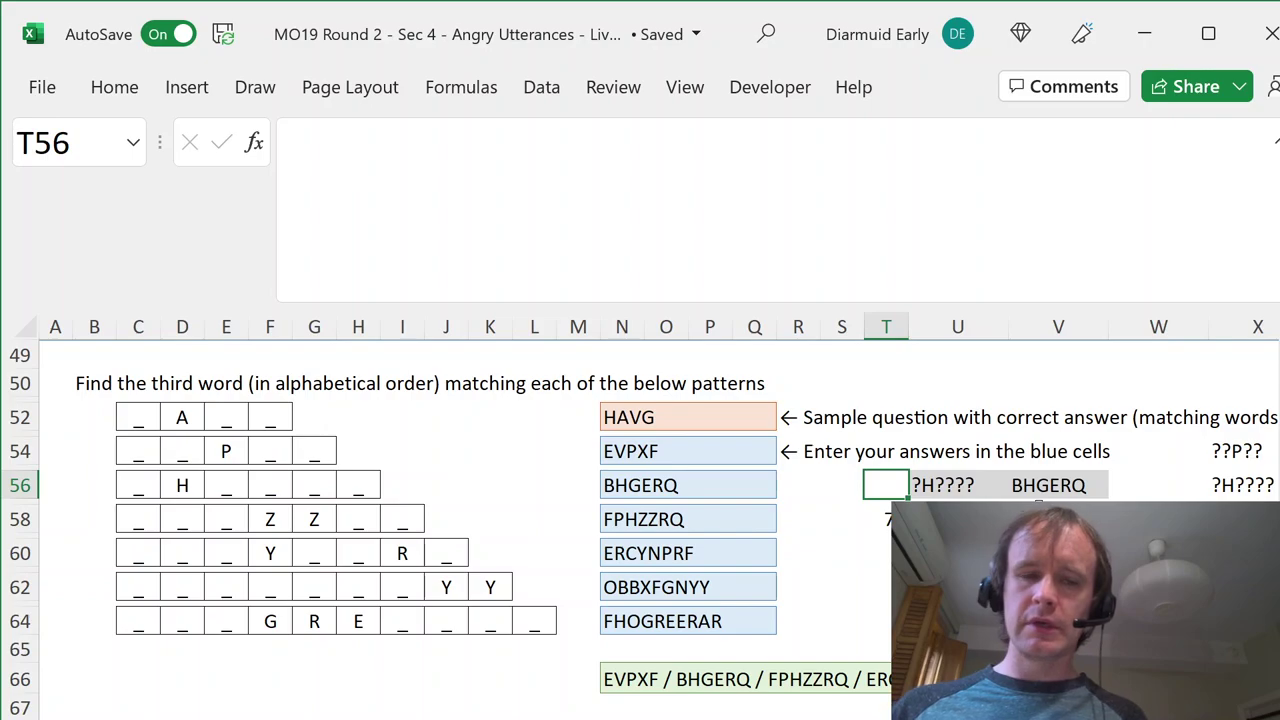
- Switch to the word-list sheet and check how the Length column is calculated
key("ctrl+Page_Down")
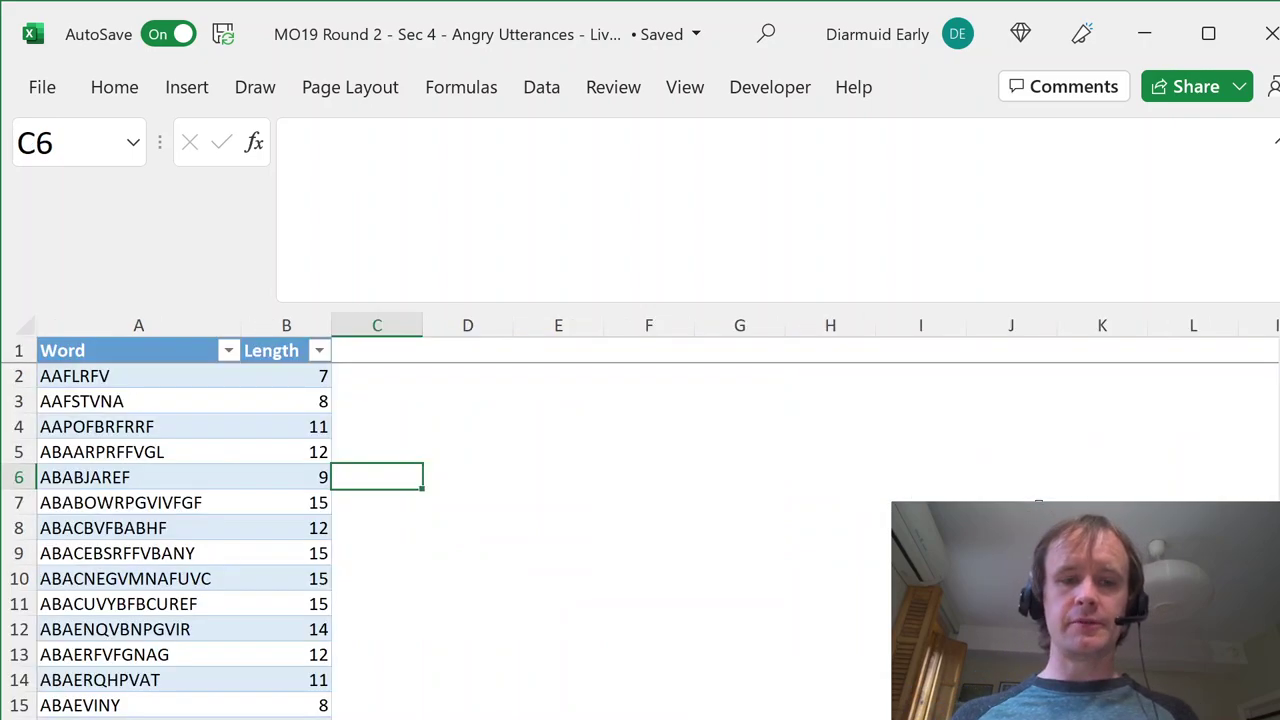
key("Left")
key("Left")
key("ctrl+Up")
key("Down")
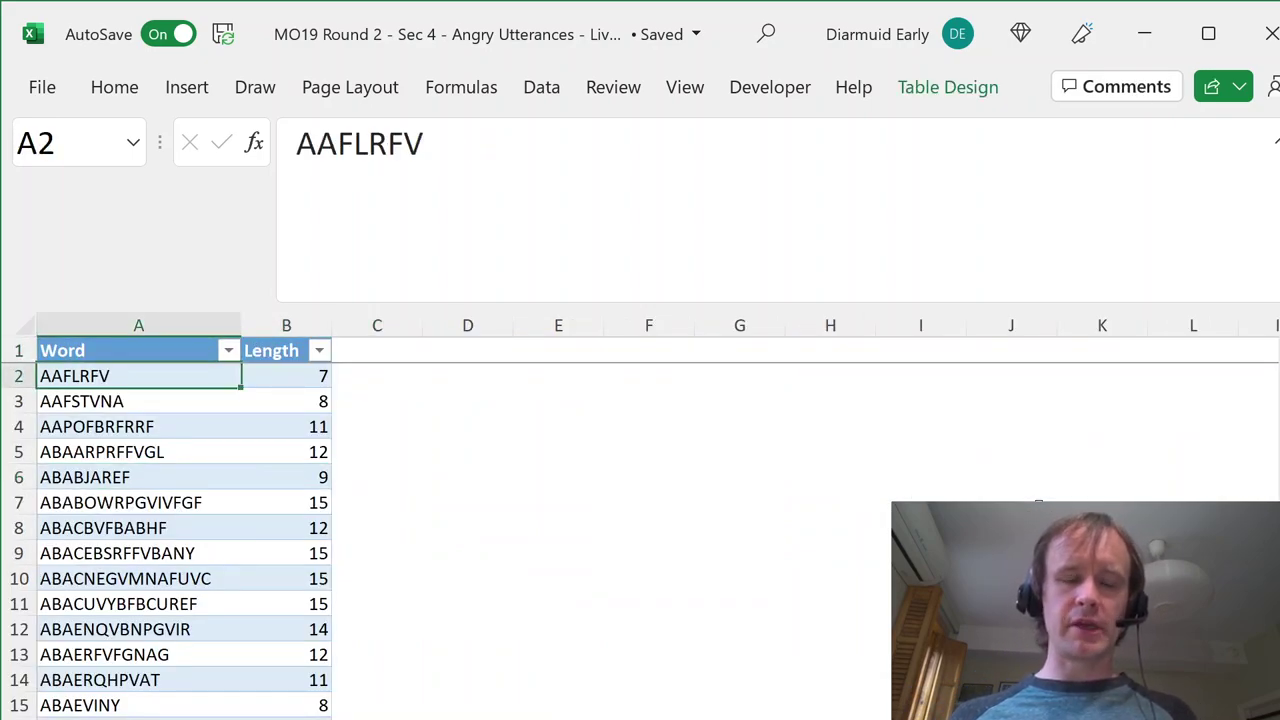
key("Right")
key("Right")
key("Right")
key("Right")
- Start a FILTER formula over the WordList table, then cancel it
type("=fil")
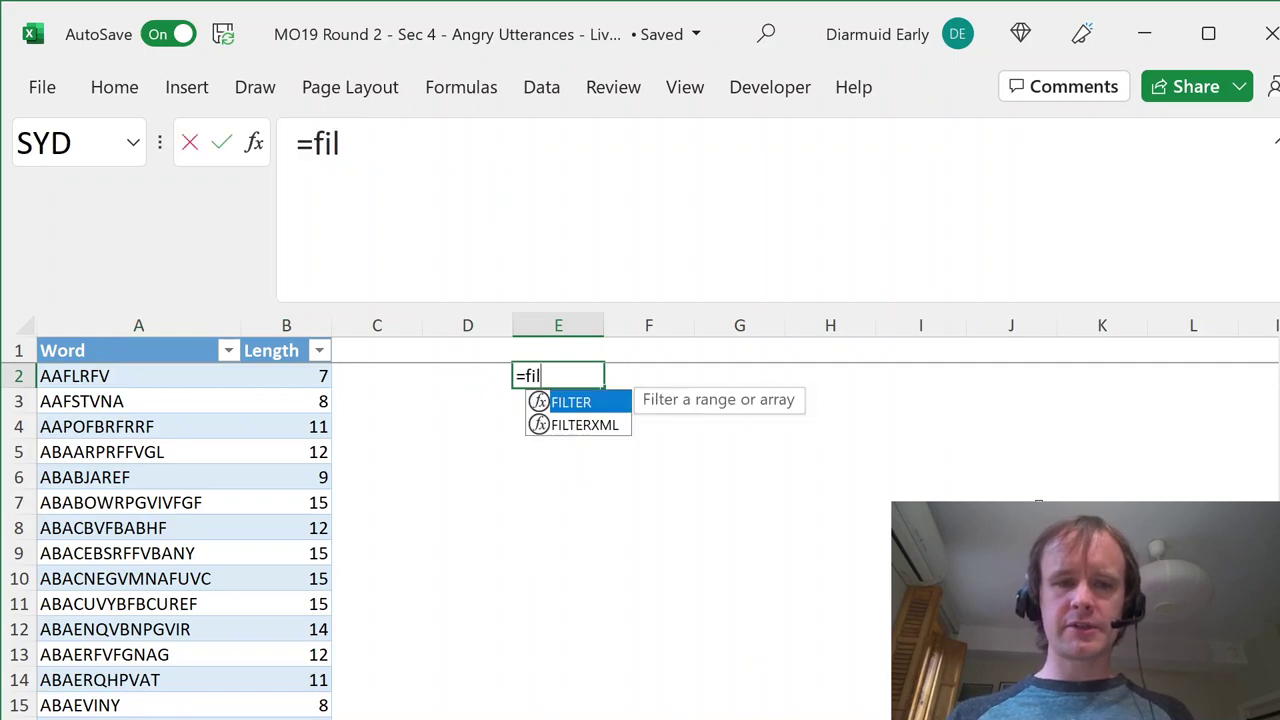
key("Tab")
key("Left")
key("Left")
key("Left")
key("Left")
key("Up")
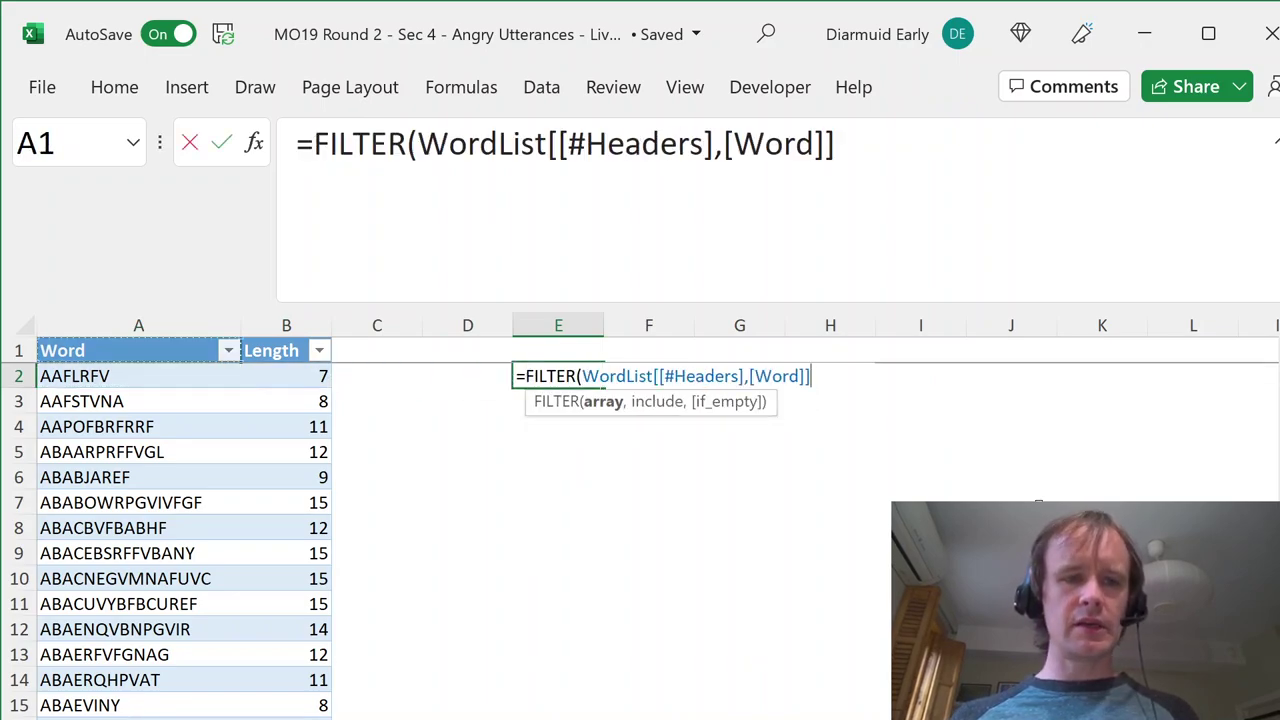
key("ctrl+shift+Down")
key("shift+Right")
type(",")
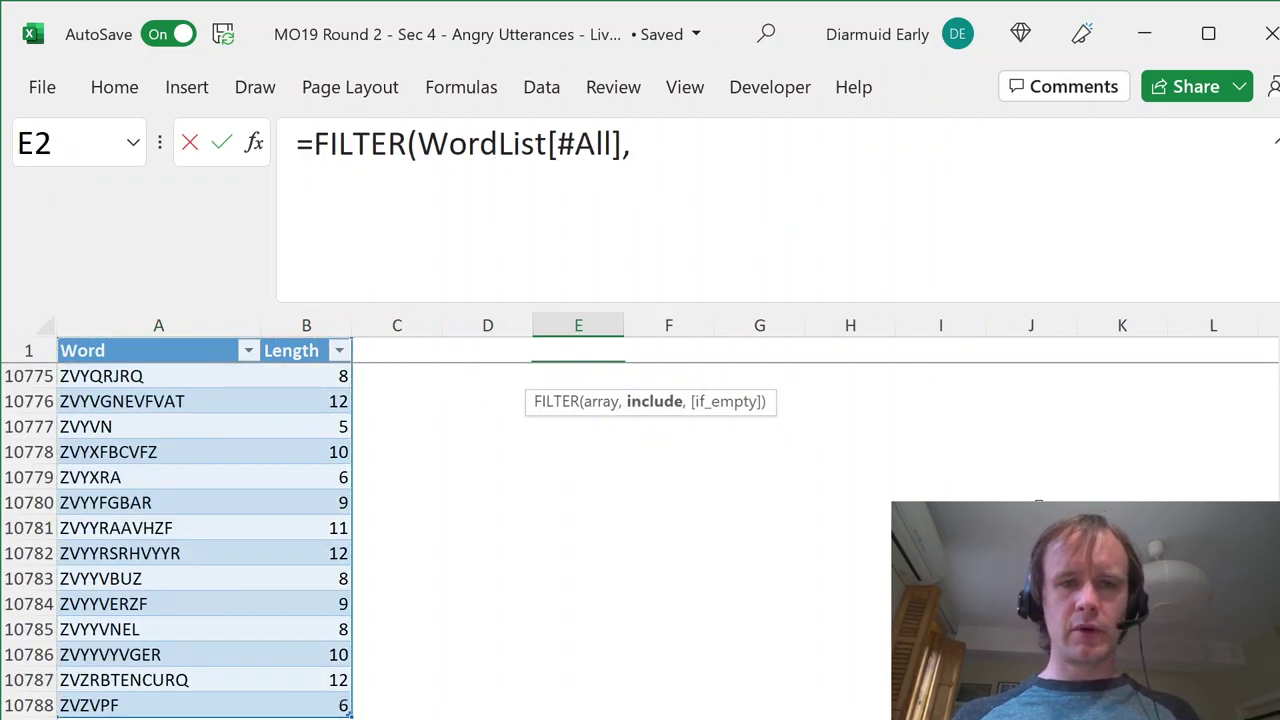
key("Left")
key("Left")
key("Left")
key("Escape")
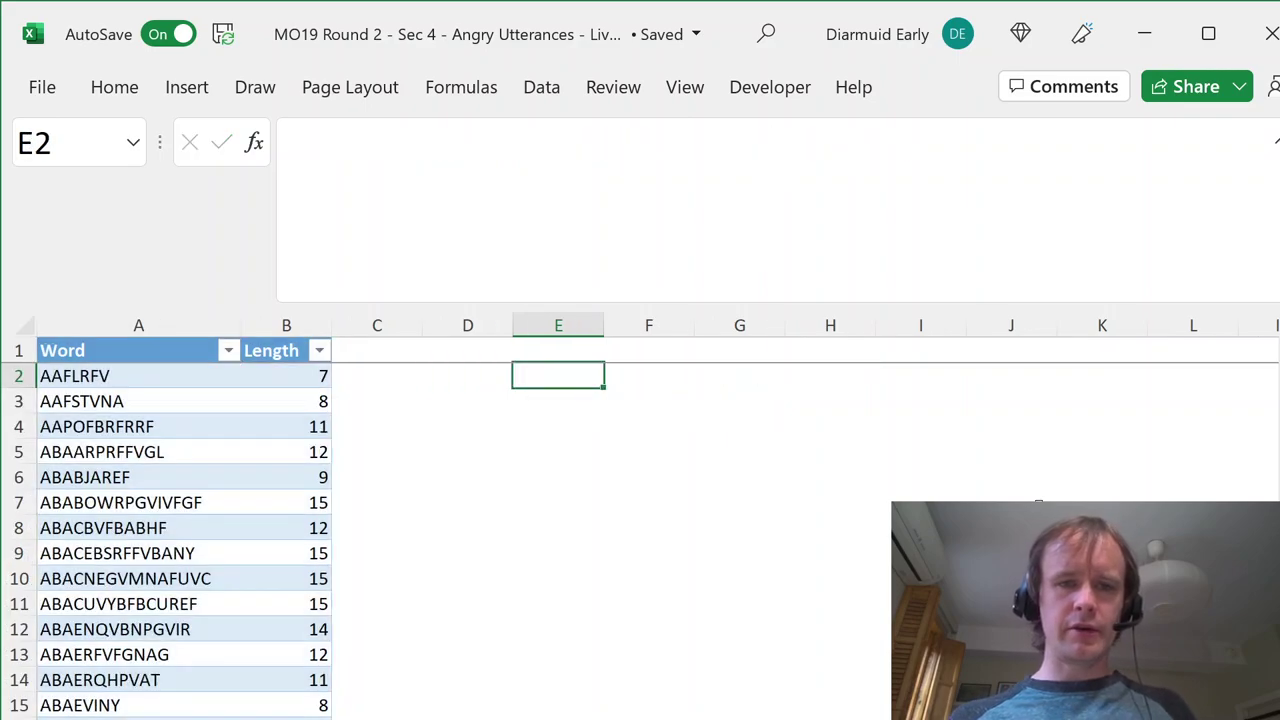
- Enter a FILTER of the WordList table with the Length column and 3 in E2
type("=fil")
key("Tab")
key("Left")
key("Left")
key("Left")
key("Left")
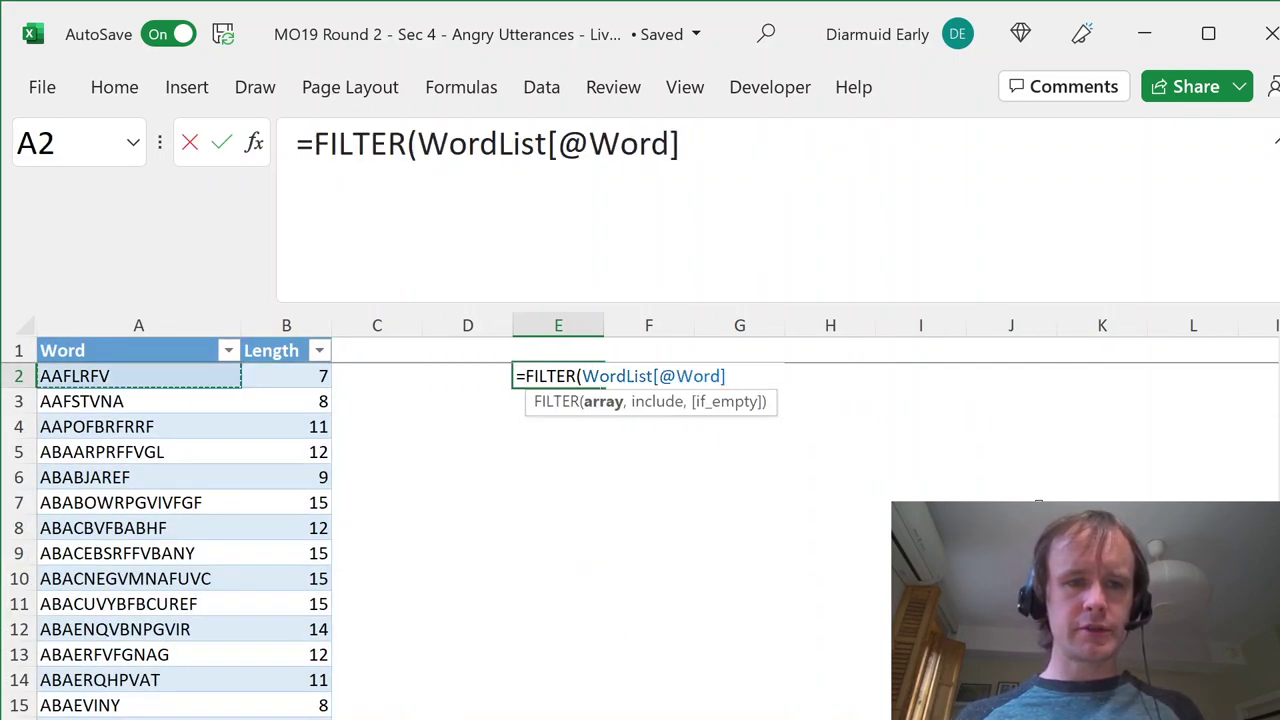
key("ctrl+shift+Down")
key("shift+Right")
type(",")
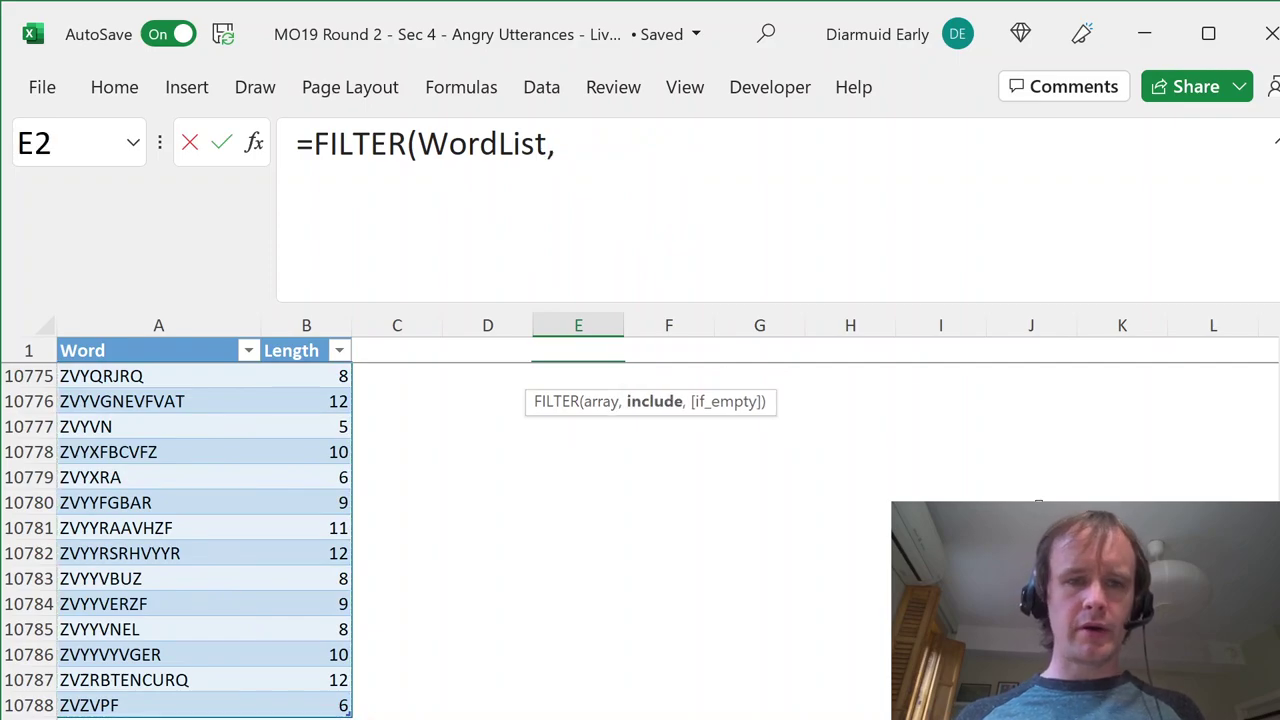
key("Left")
key("Left")
key("Left")
key("ctrl+shift+Down")
type(",3)")
key("ctrl+Return")
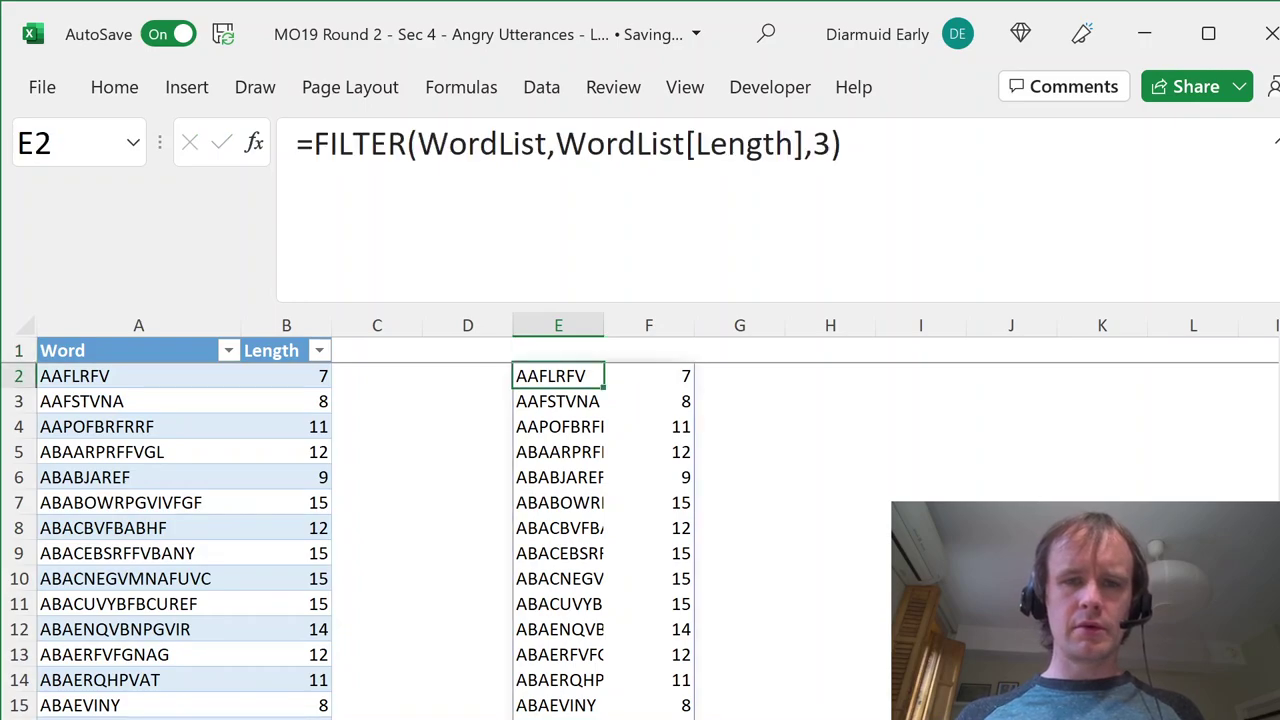
- Correct the condition to WordList[Length]=3 so E2 spills every 3-letter word
left_click(813, 143)
key("BackSpace")
type("=")
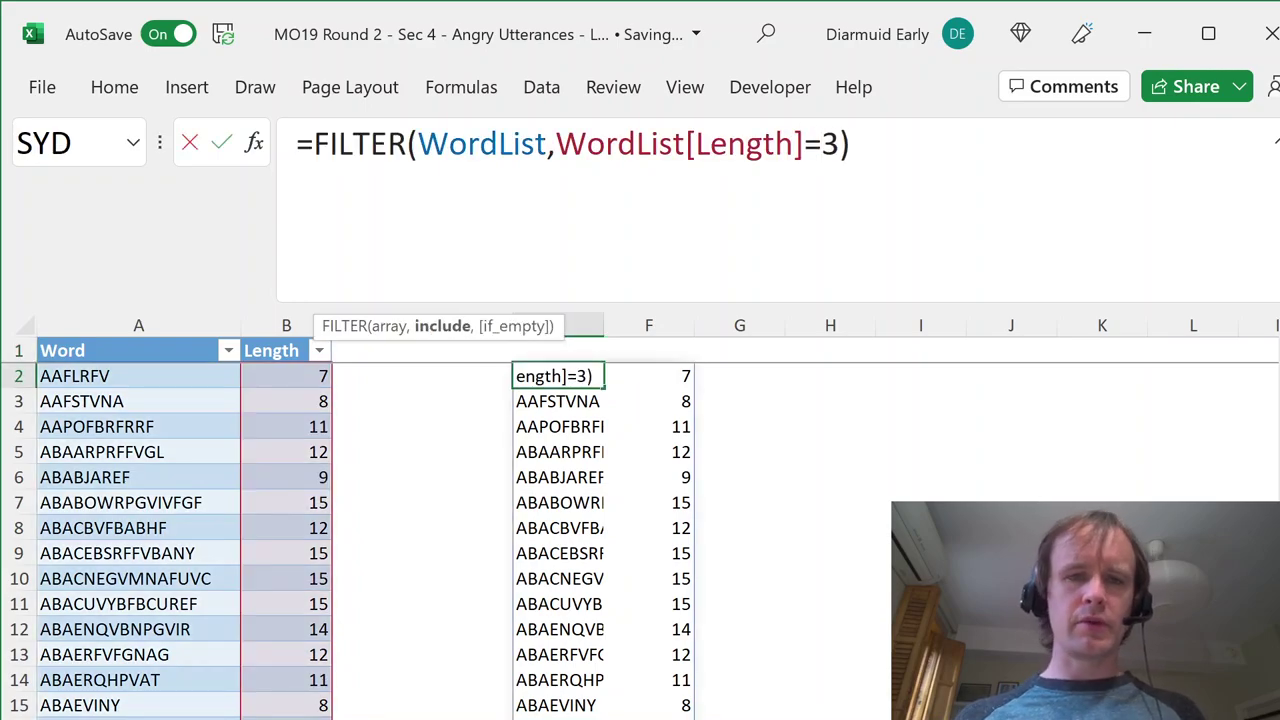
key("Return")
- Review the spilled list of 3-letter words and return to E2's formula
key("Up")
key("ctrl+shift+Down")
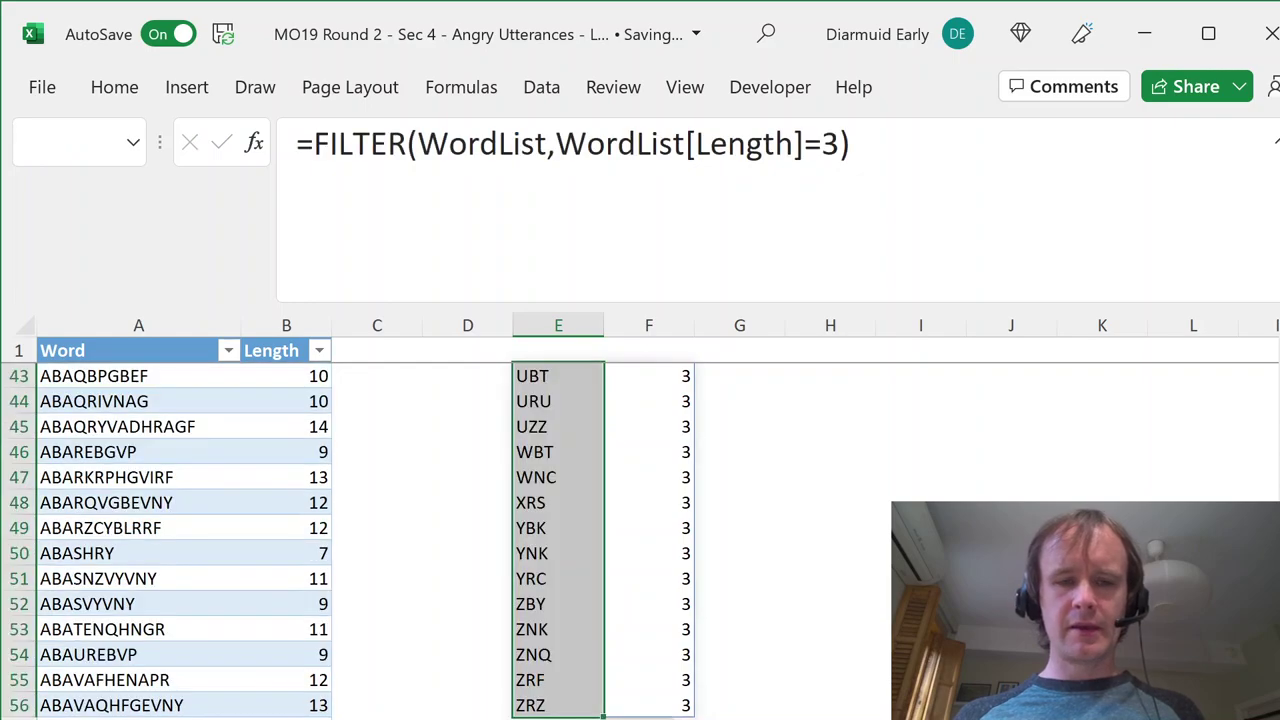
key("ctrl+Down")
key("Down")
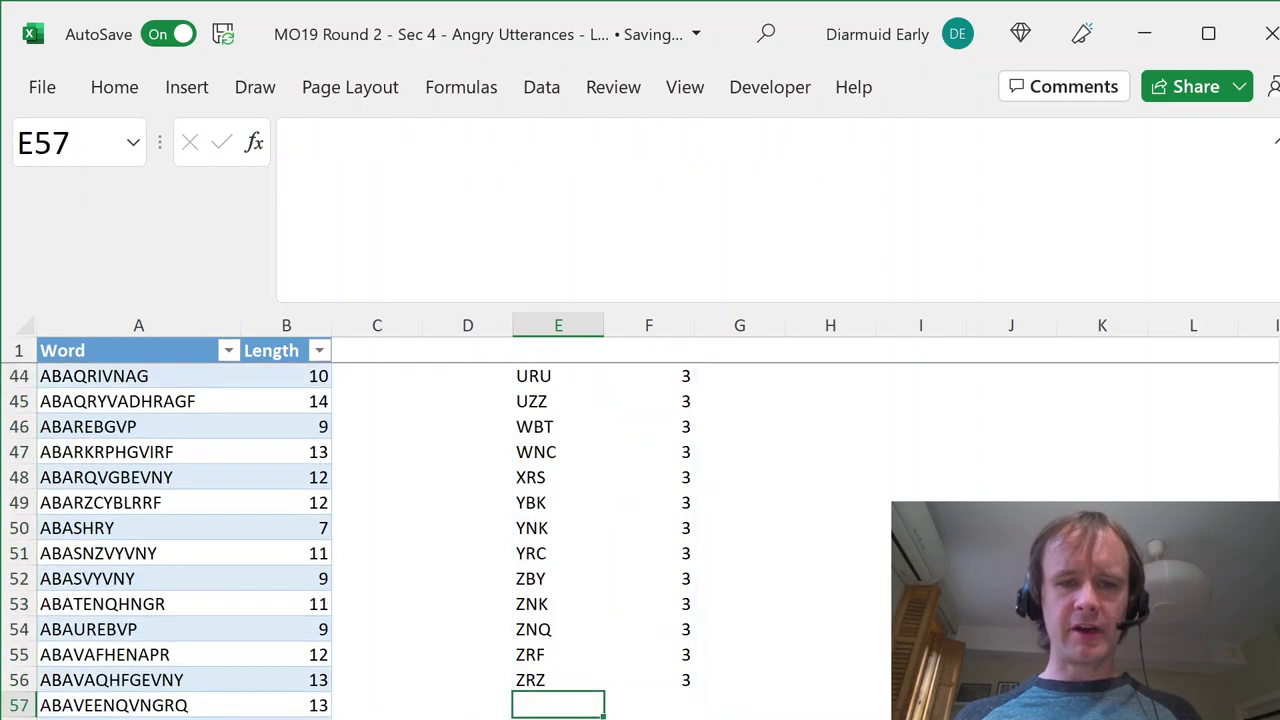
key("ctrl+Up")
key("ctrl+Up")
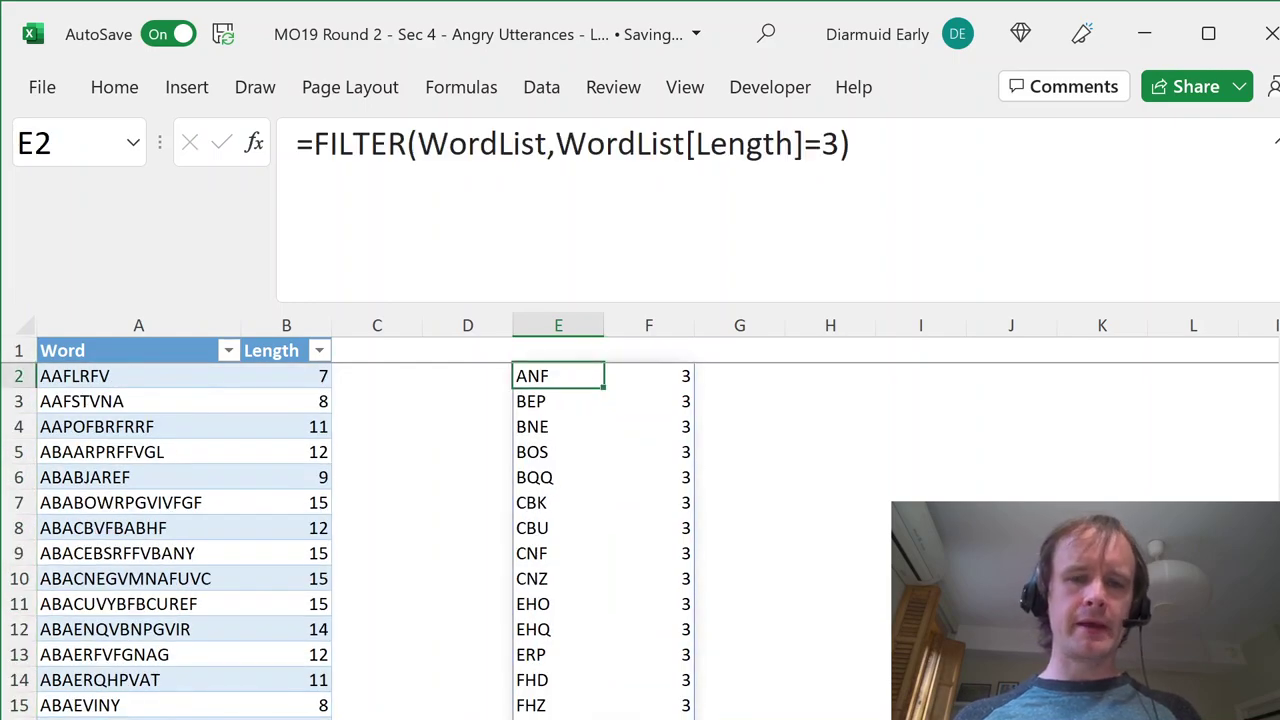
left_click(775, 143)
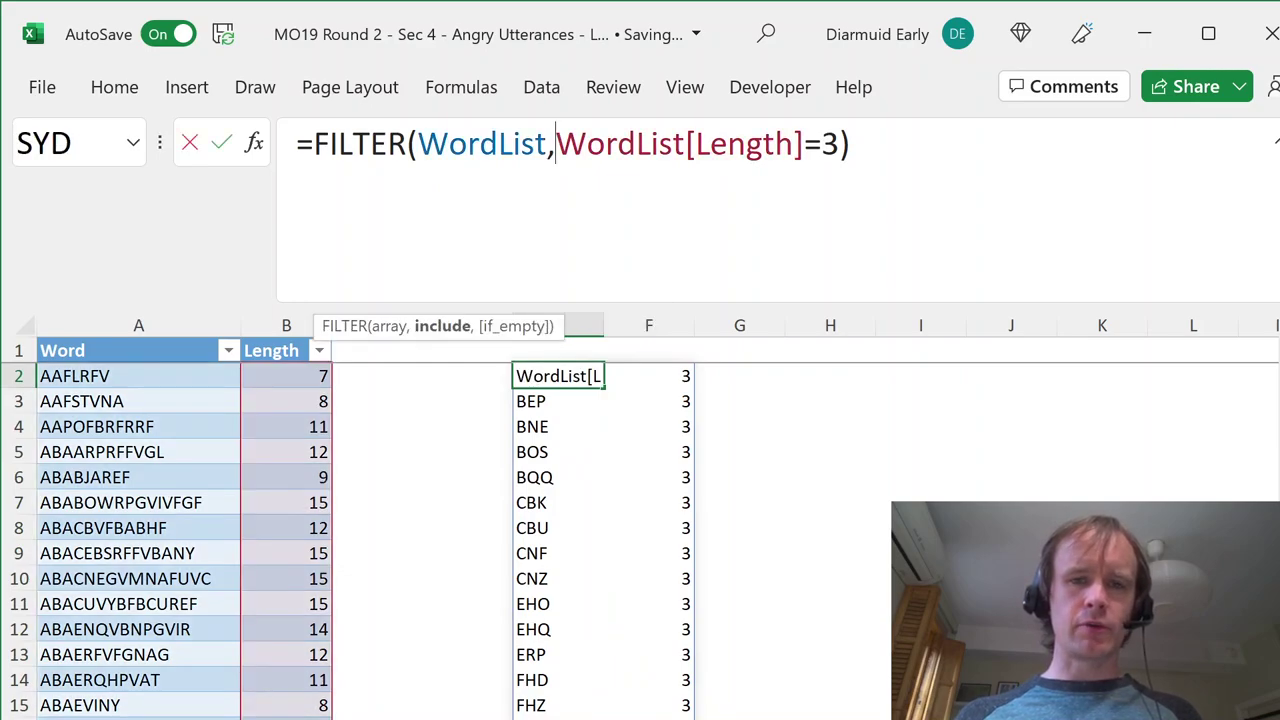
- Change E2's condition to WordList[Word]="?A??" and enter it
double_click(790, 143)
type("Word")
key("Right")
key("Right")
key("Right")
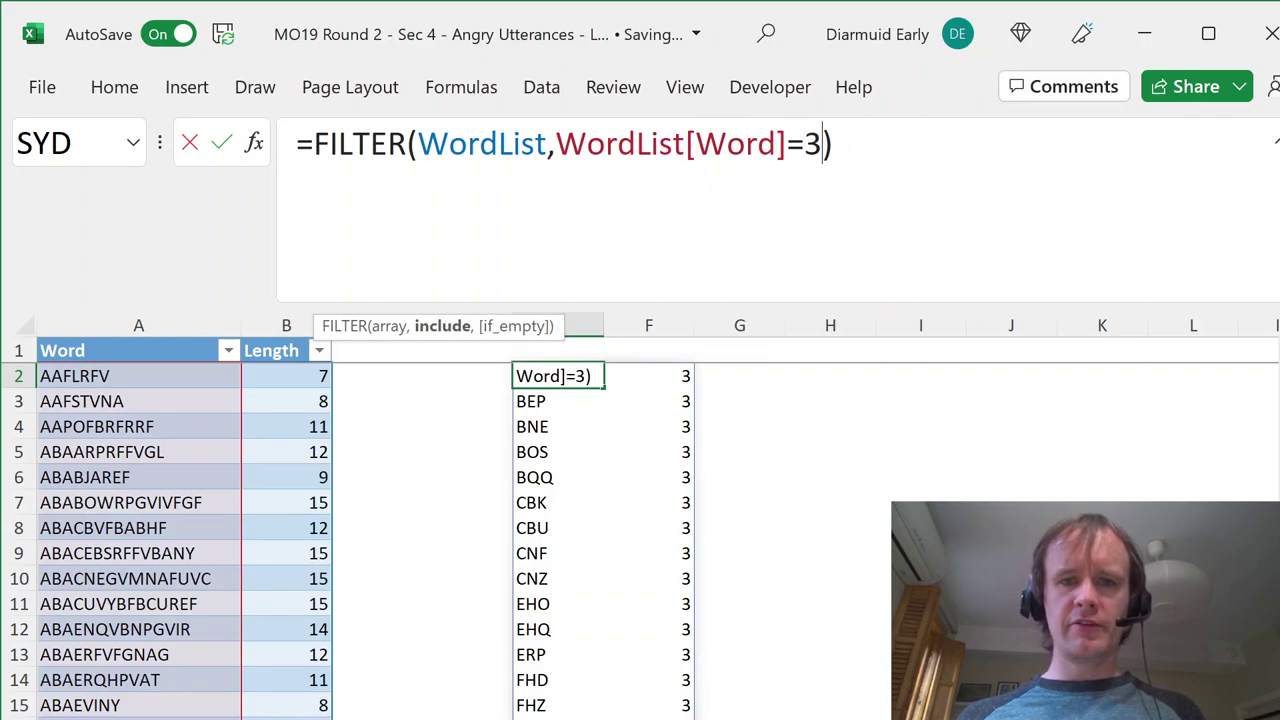
key("Left")
key("shift+Right")
type("\"")
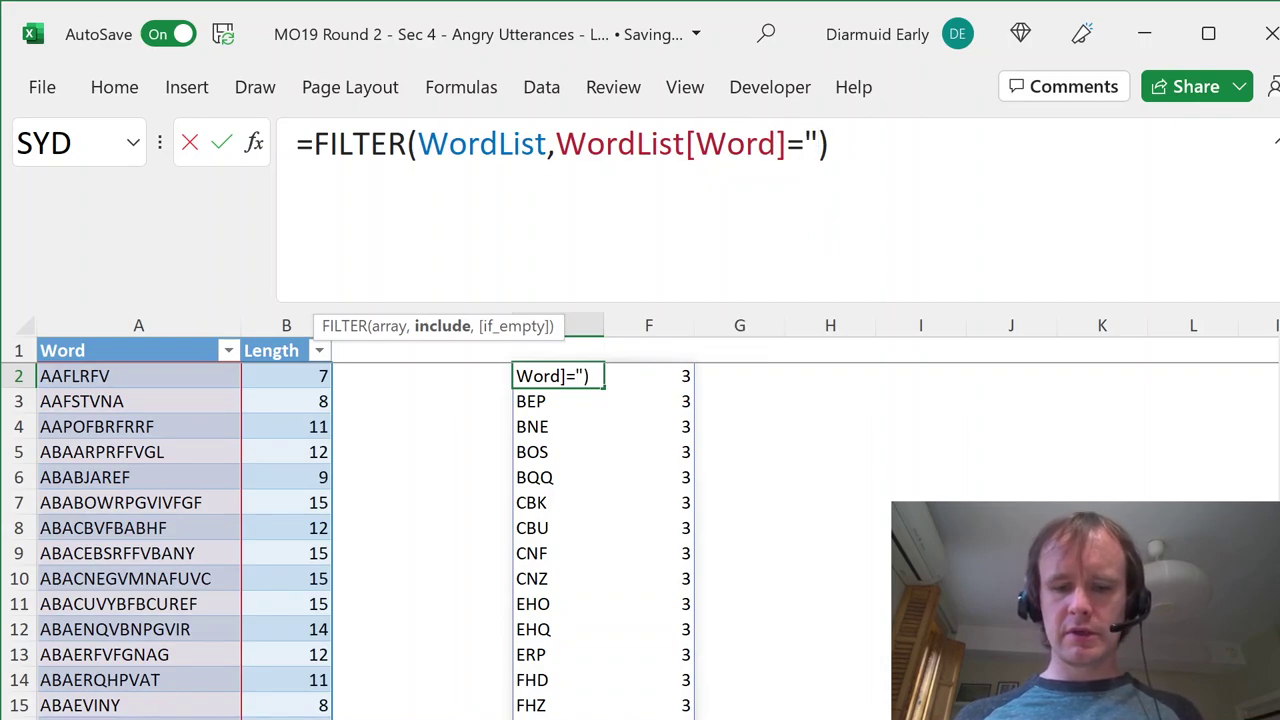
type("?A??\"")
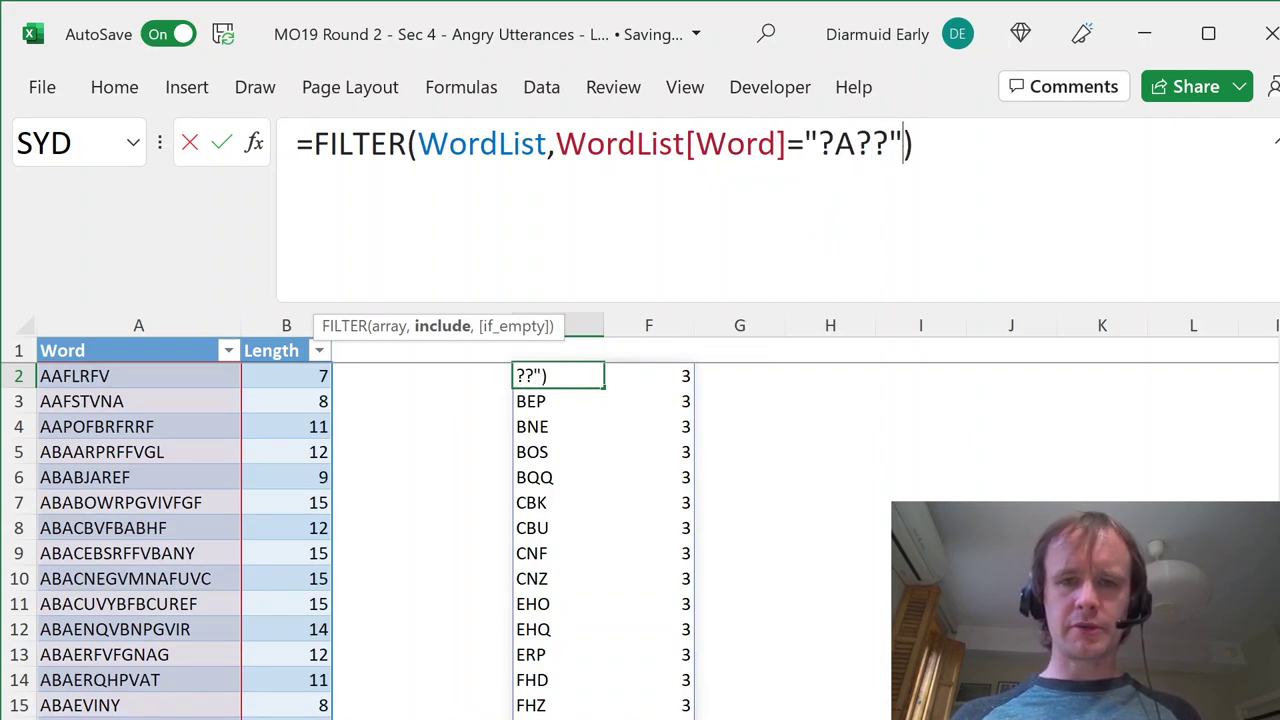
key("Return")
- Examine the comparison in E2's formula behind the #CALC! error, leaving it unchanged
left_click(558, 375)
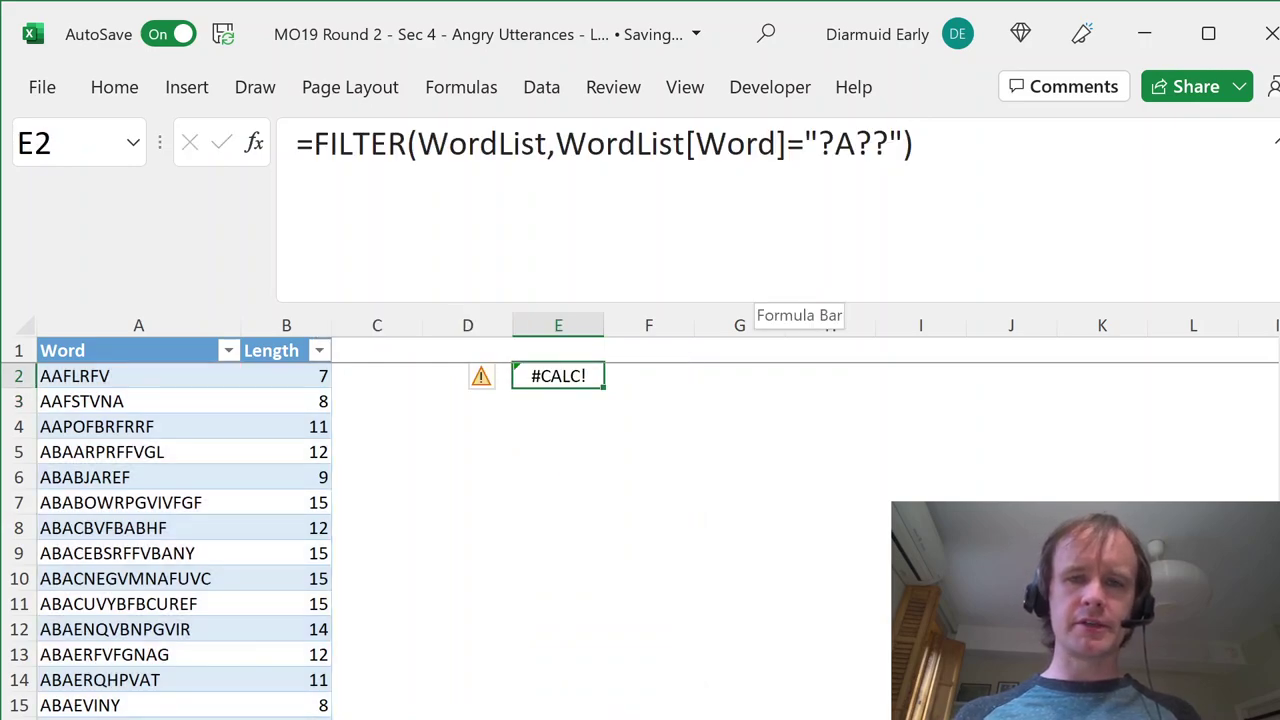
key("F2")
left_click_drag(787, 144, 805, 144)
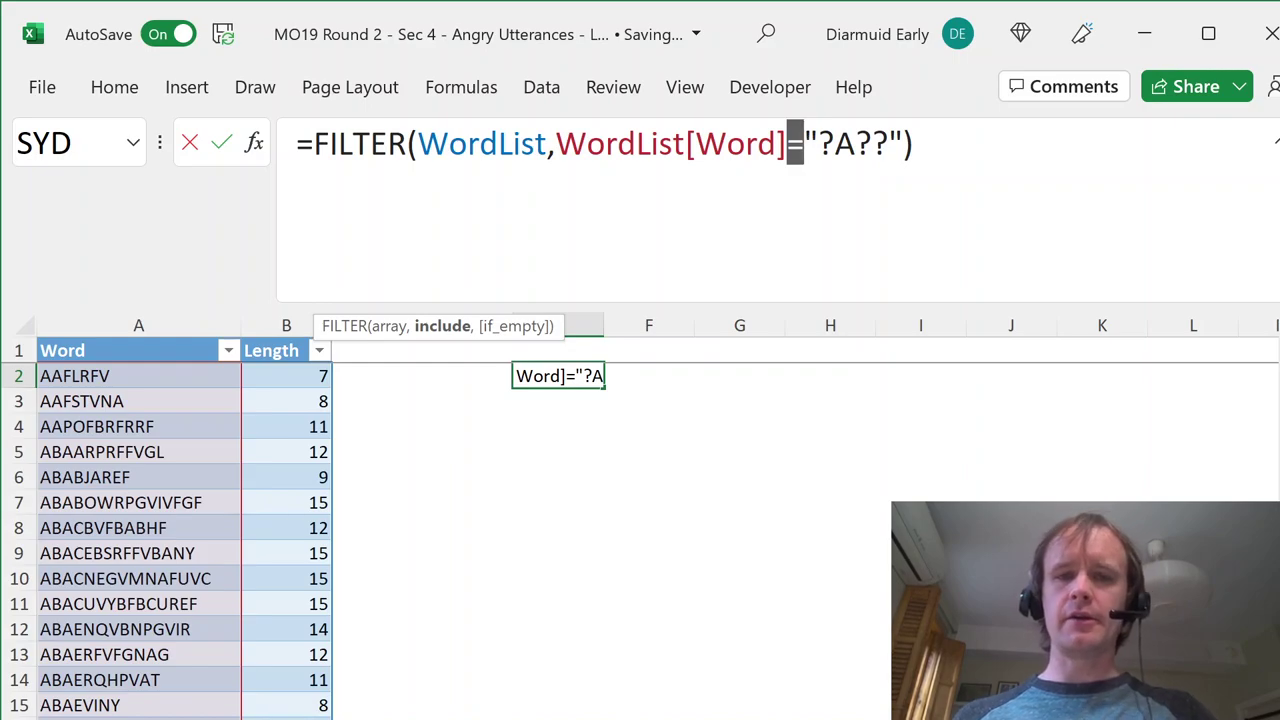
key("ctrl+Return")
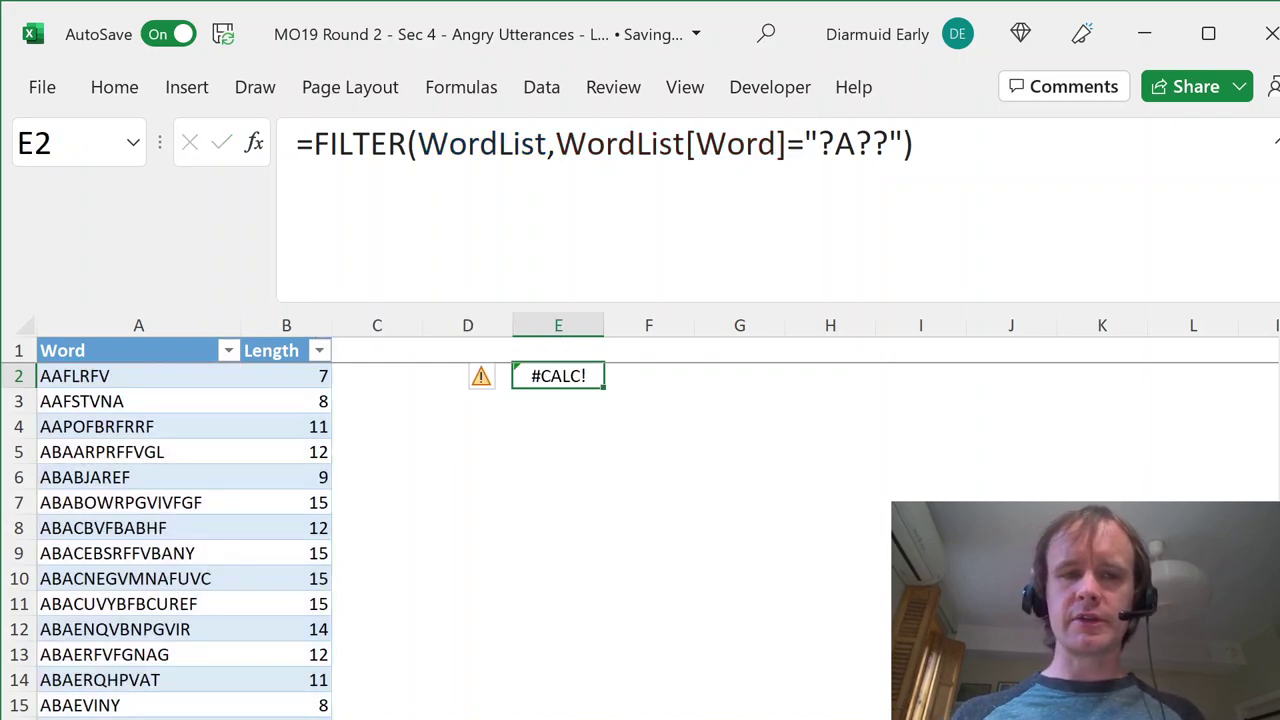
- Delete the failing FILTER test from E2 and head back to the puzzle sheet
key("Delete")
key("Home")
key("Up")
key("Down")
key("Right")
key("Left")
- Highlight the COUNTIFS criteria portion of V56's formula and re-confirm it as an array formula
key("ctrl+Page_Up")
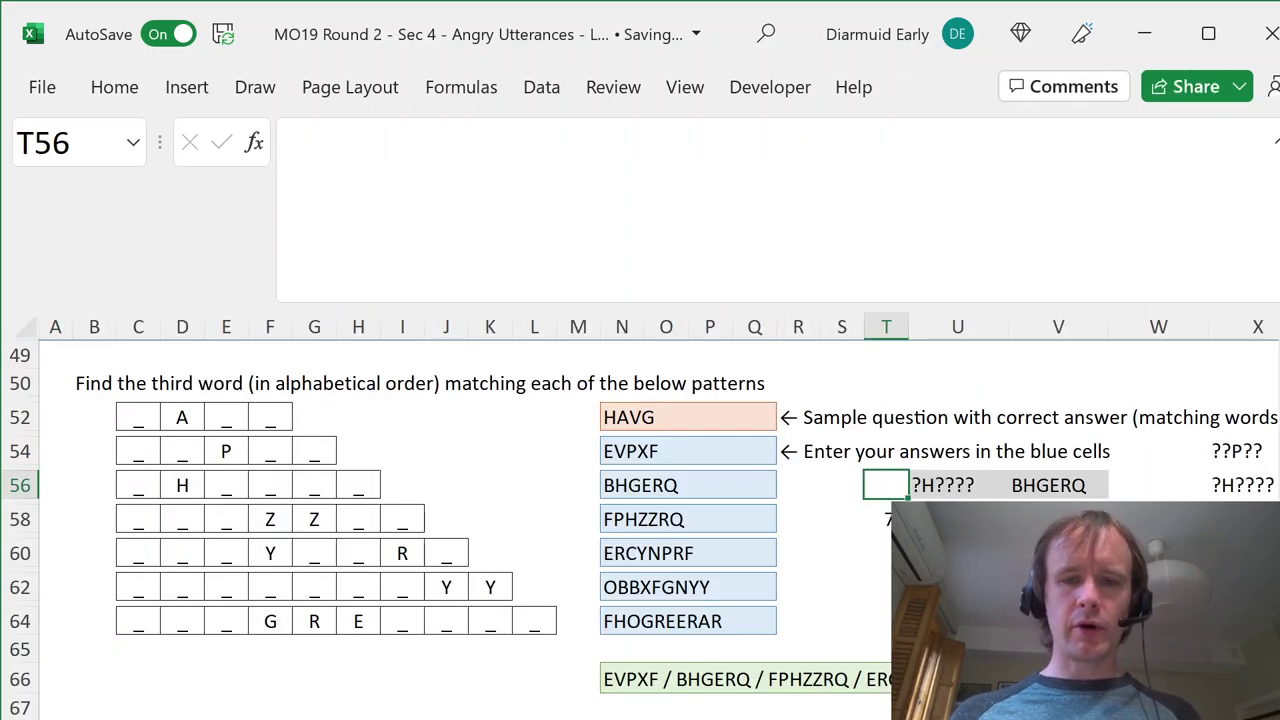
left_click(1058, 485)
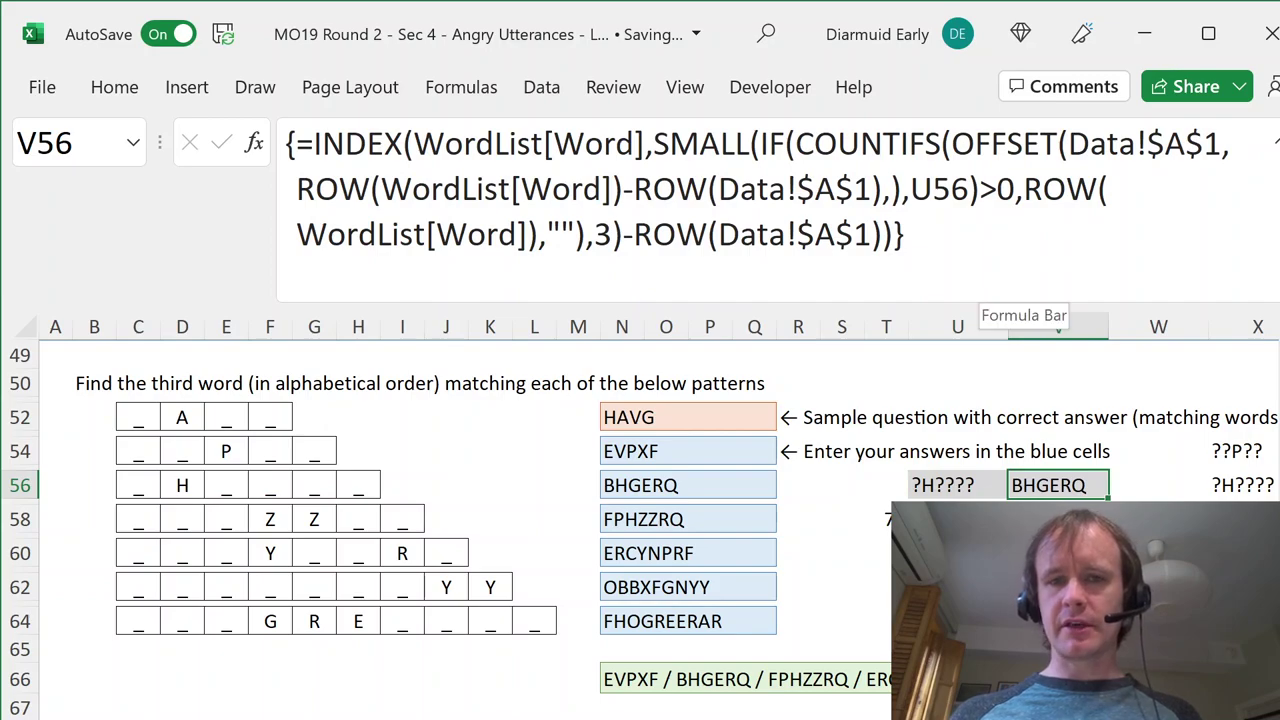
left_click(951, 143)
left_click_drag(951, 143, 970, 189)
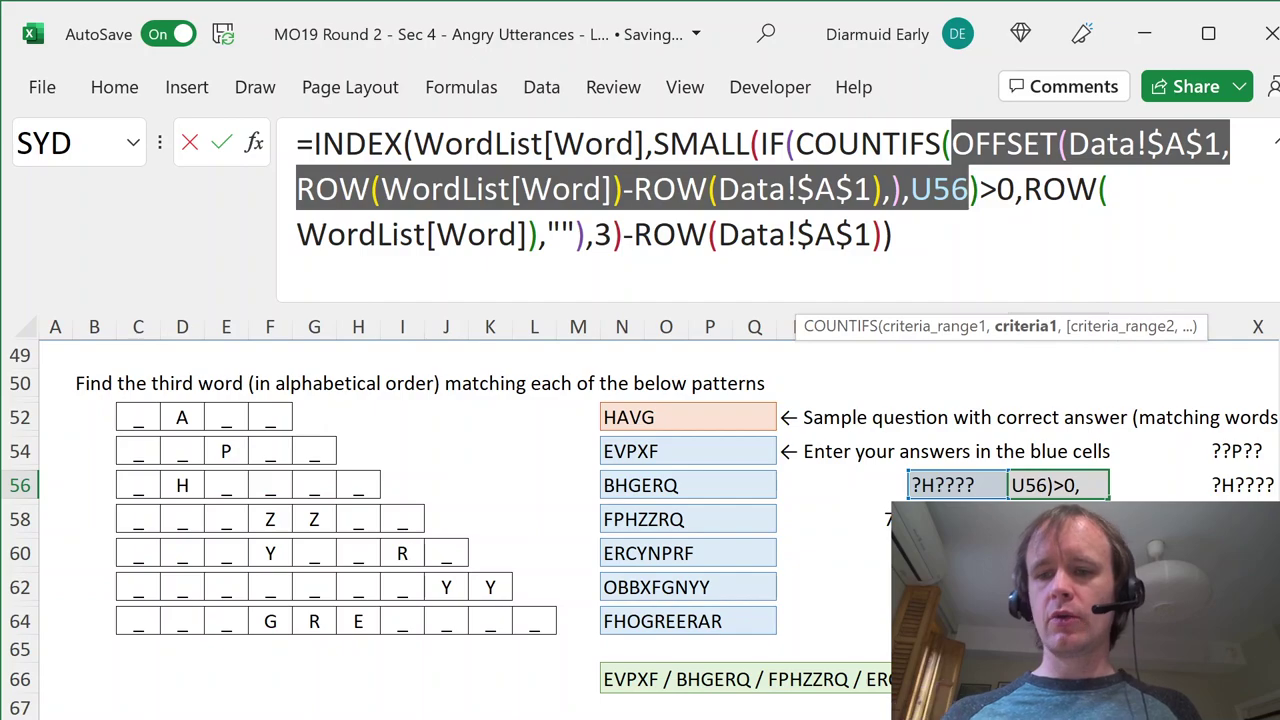
key("ctrl+shift+Return")
- Move to answer cell N54, then return to the WordList table sheet
left_click(841, 485)
key("Up")
key("Left")
key("Left")
key("Left")
key("Left")
key("Left")
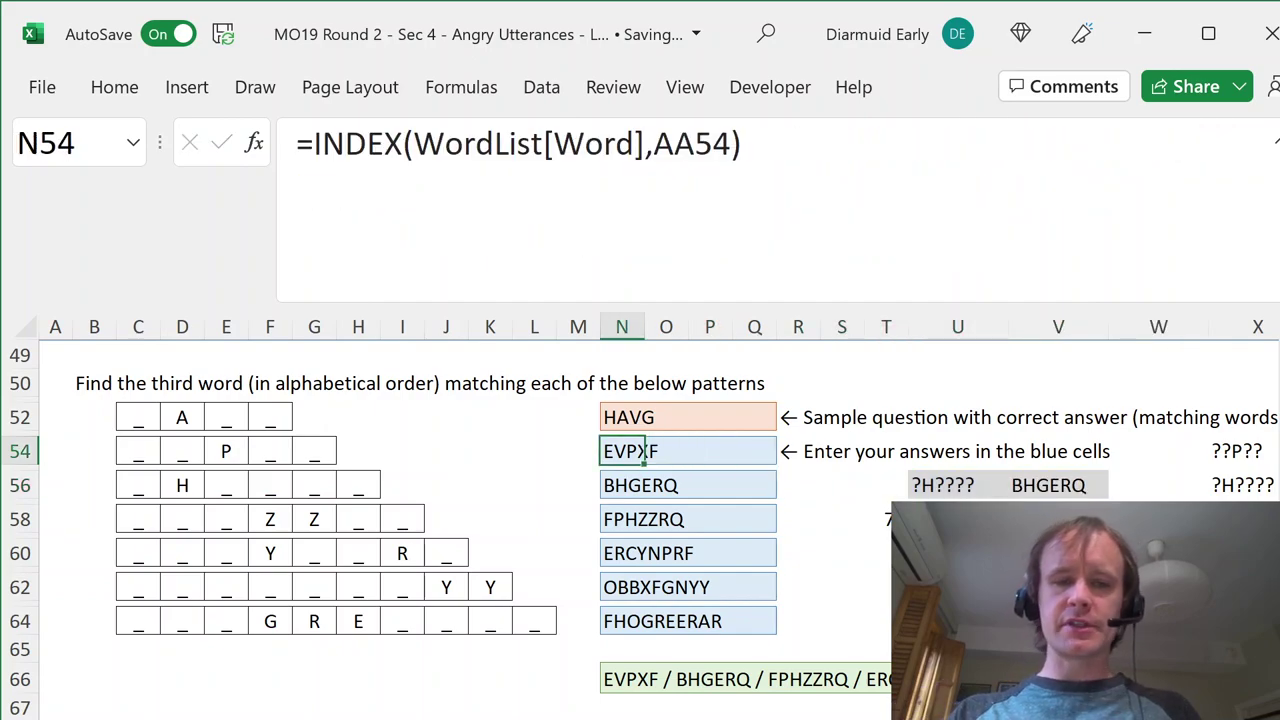
key("ctrl+Page_Down")
- Start a BYROW formula in D2 over the WordList[Word] column
key("Right")
key("Right")
key("Right")
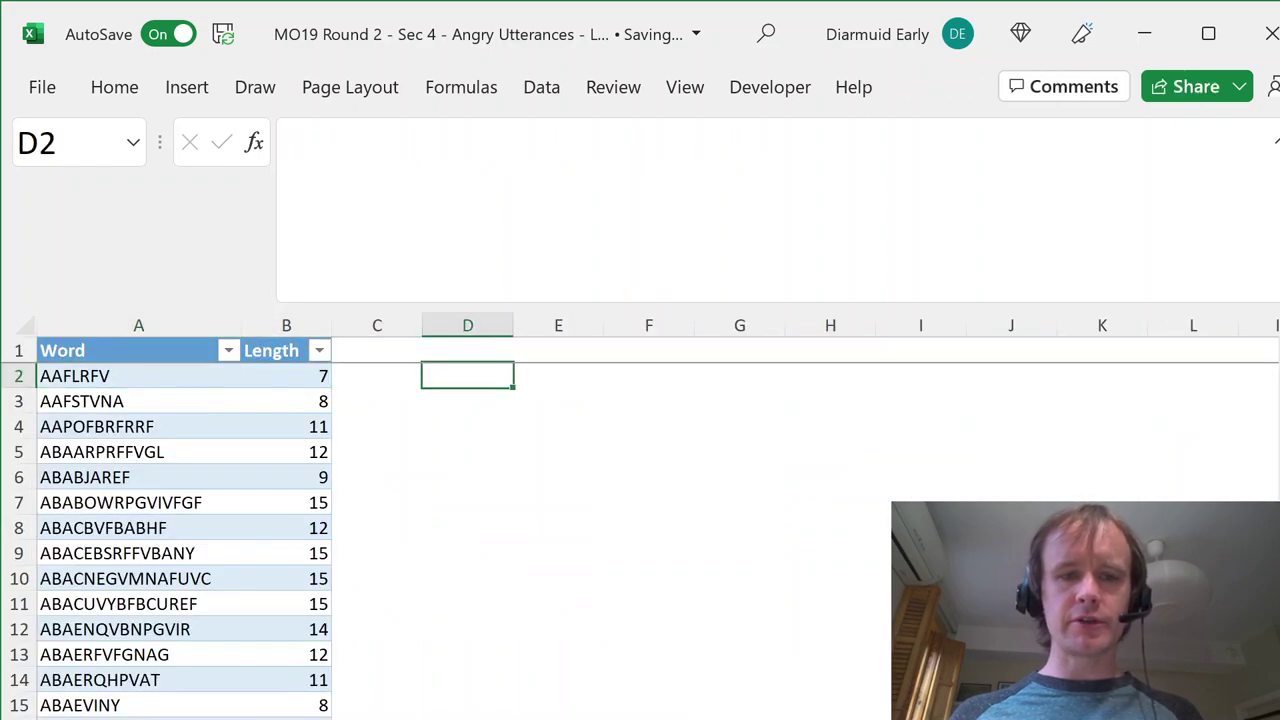
type("=byr")
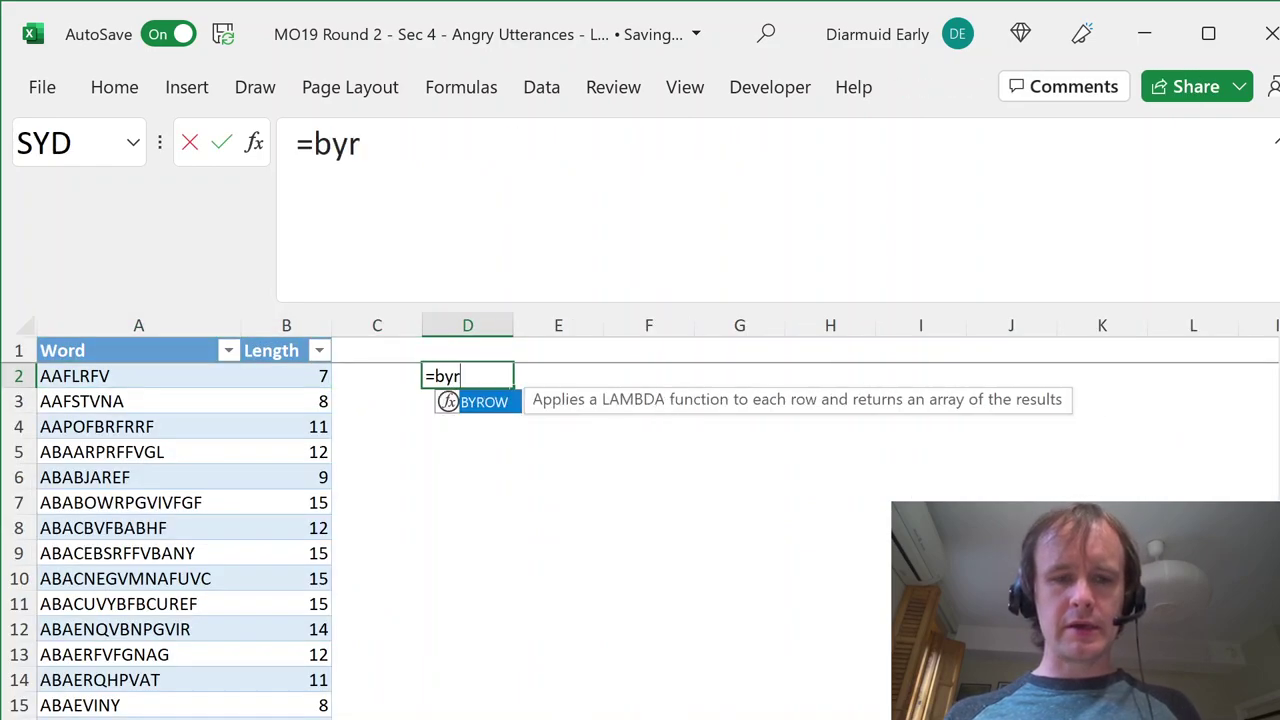
key("Tab")
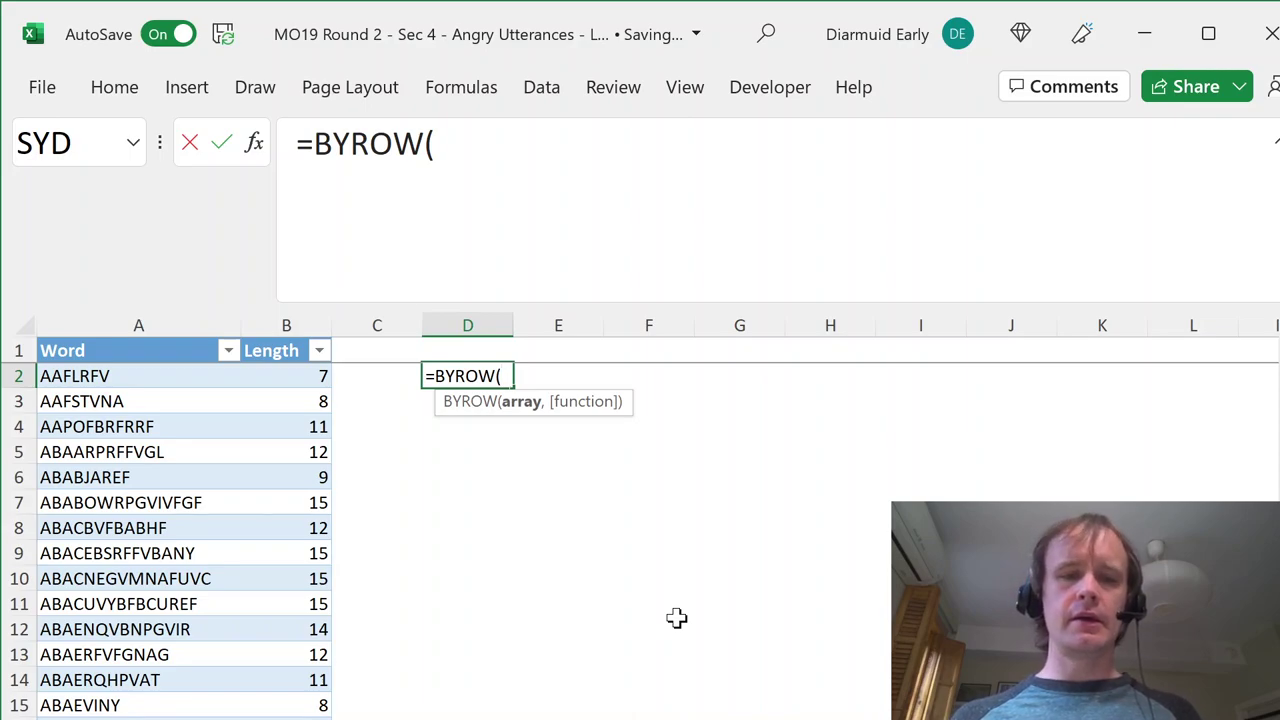
left_click(128, 415)
key("ctrl+space")
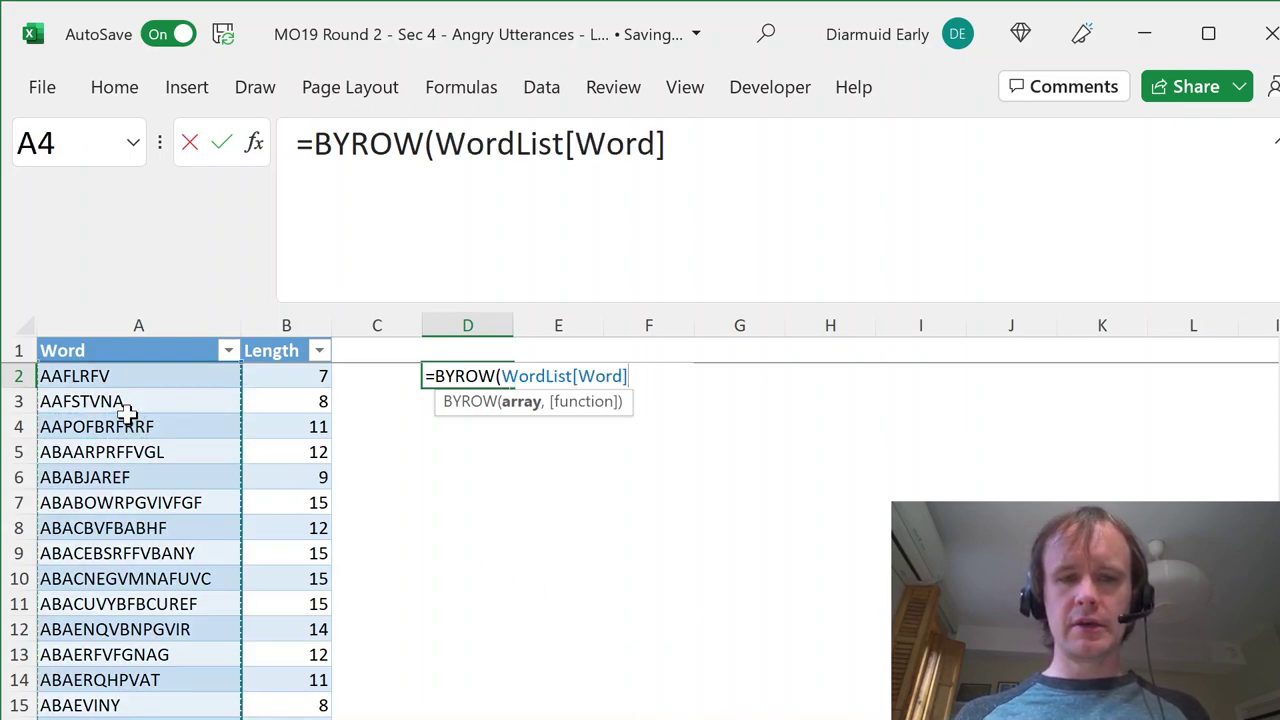
- Complete it with LAMBDA(x,COUNTIFS(x,"?A??")) so D2 spills a match flag per word
type(",")
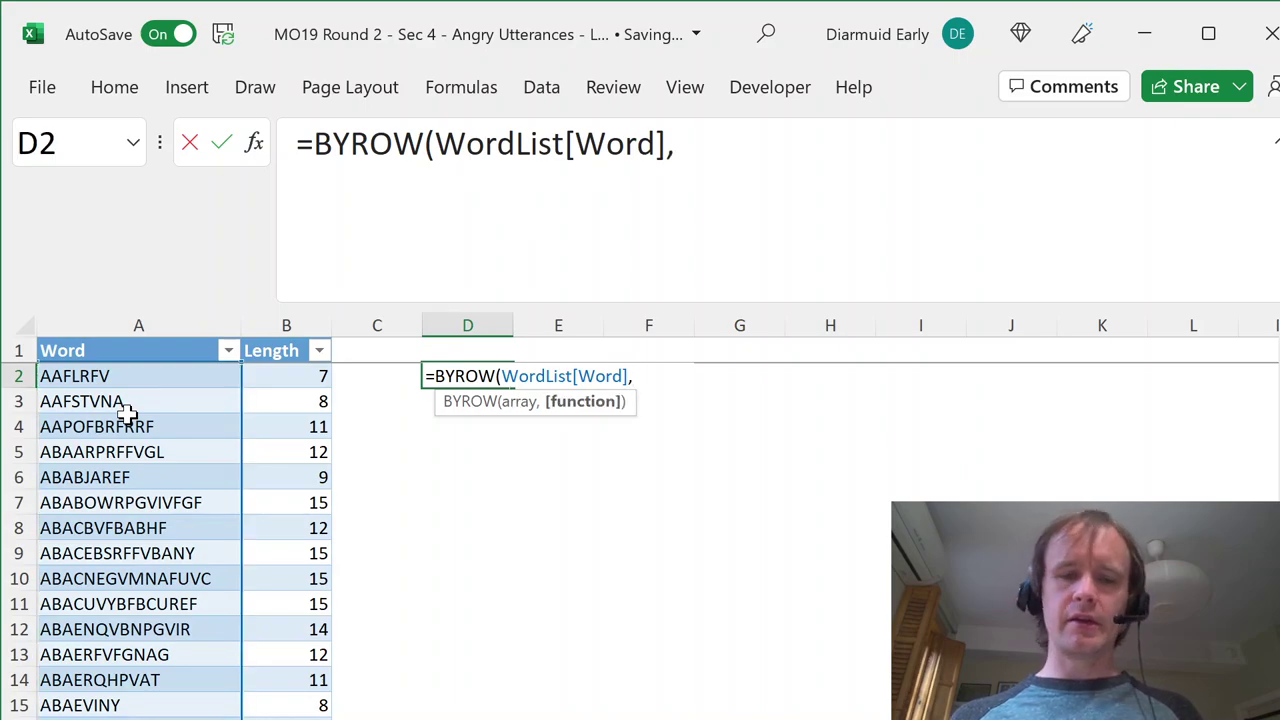
type("lam")
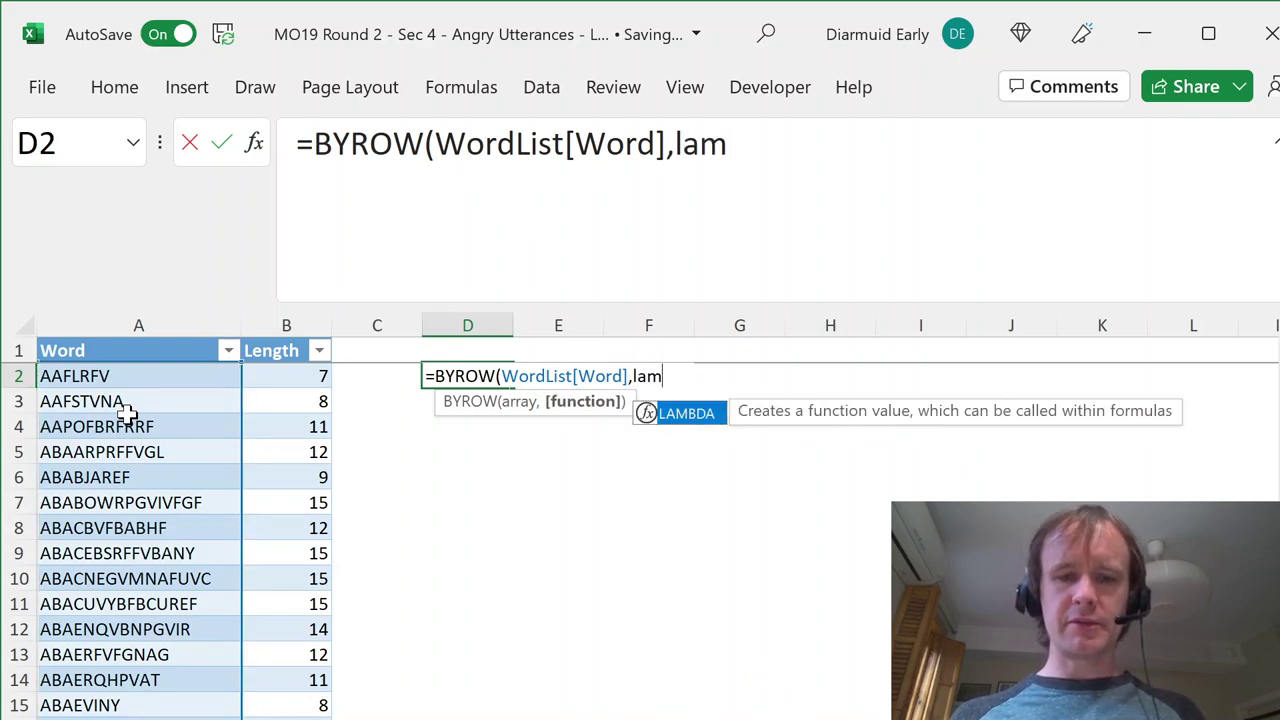
key("Tab")
type("x,countifs")
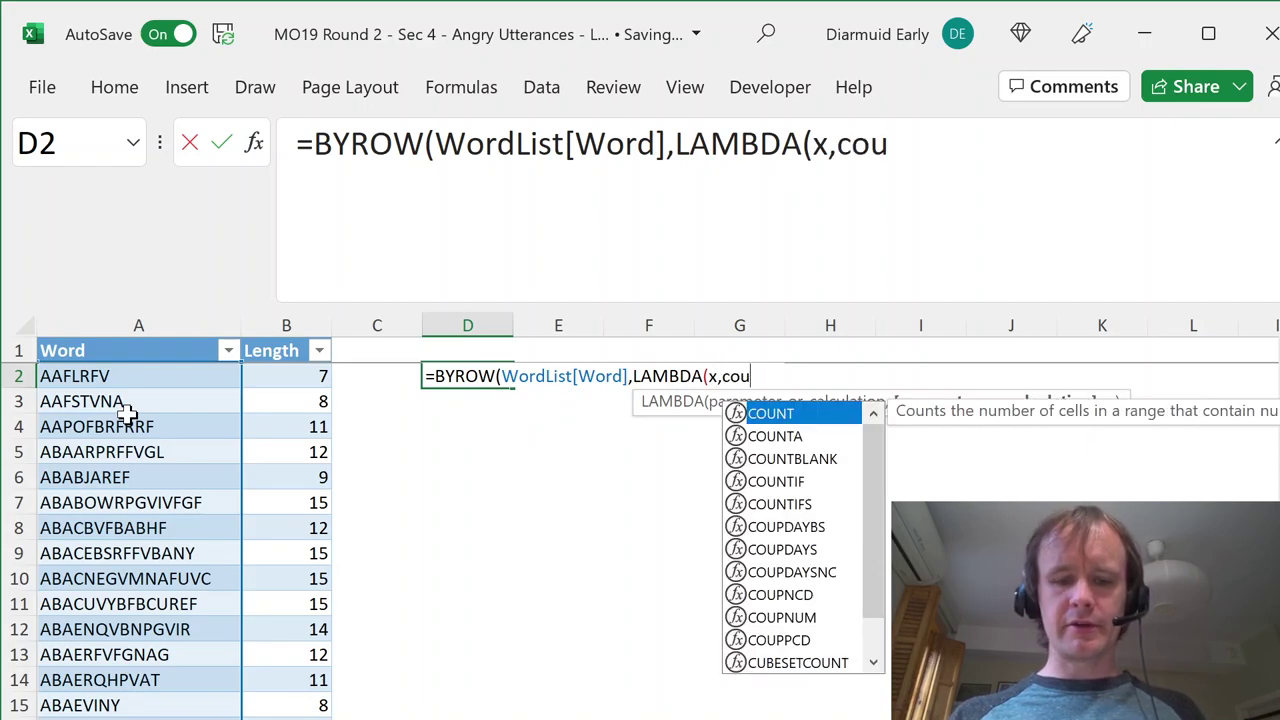
key("Tab")
type("\"")
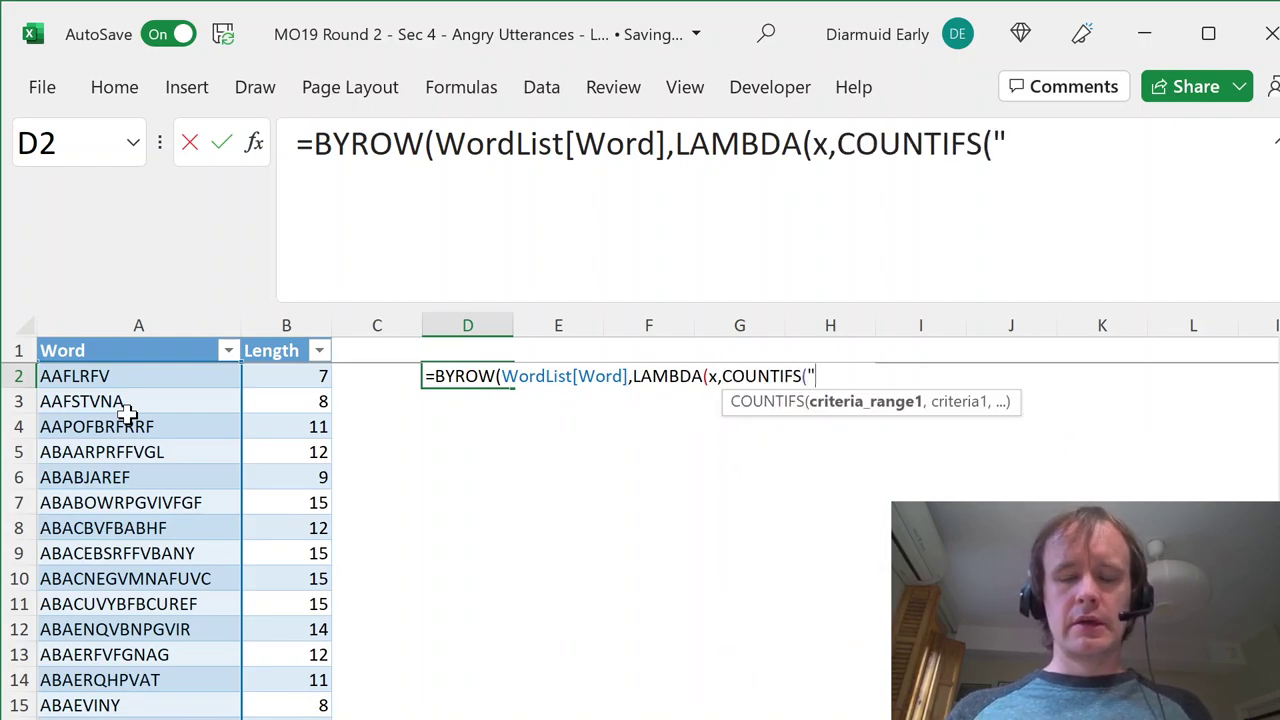
key("BackSpace")
type("x,\"?")
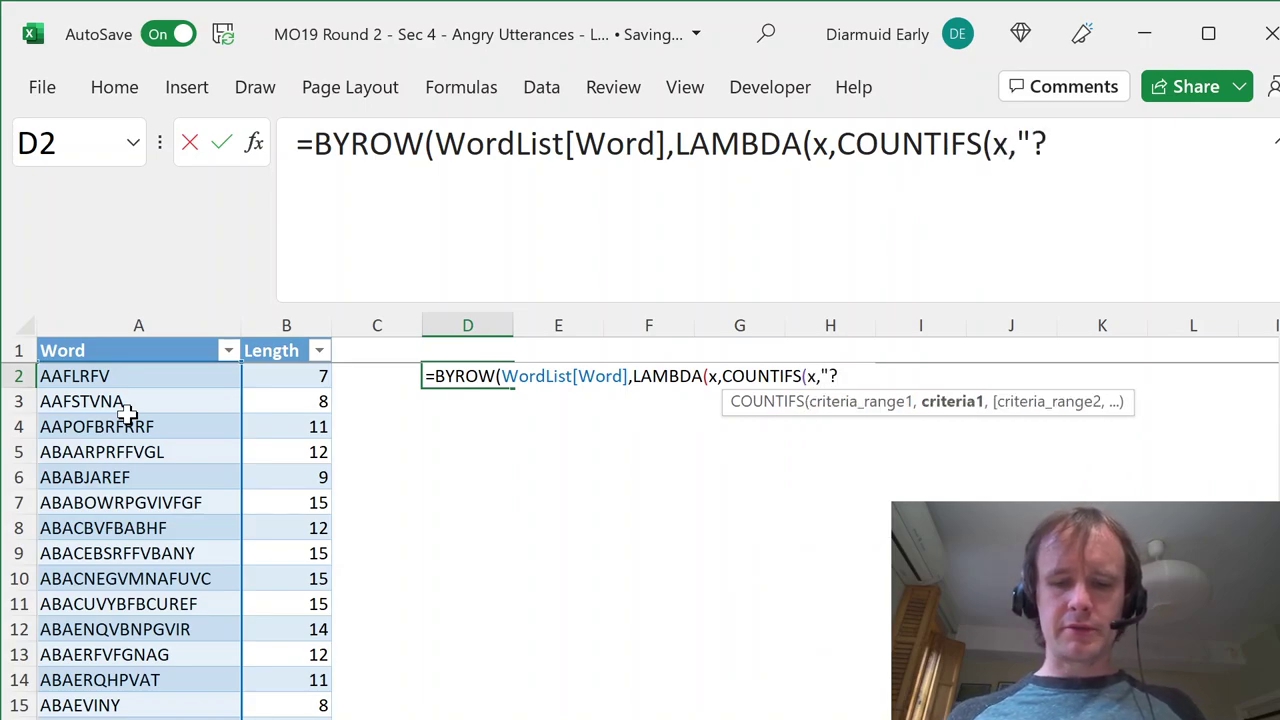
type("A??")
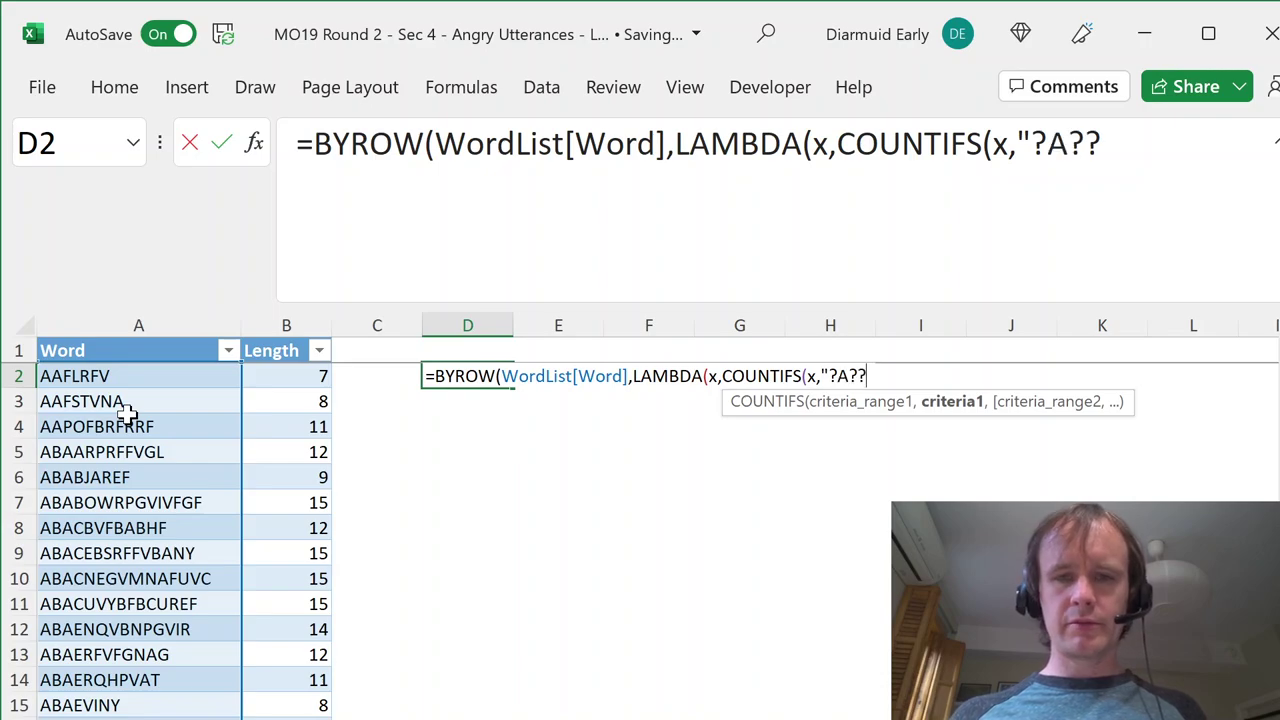
type("\")))")
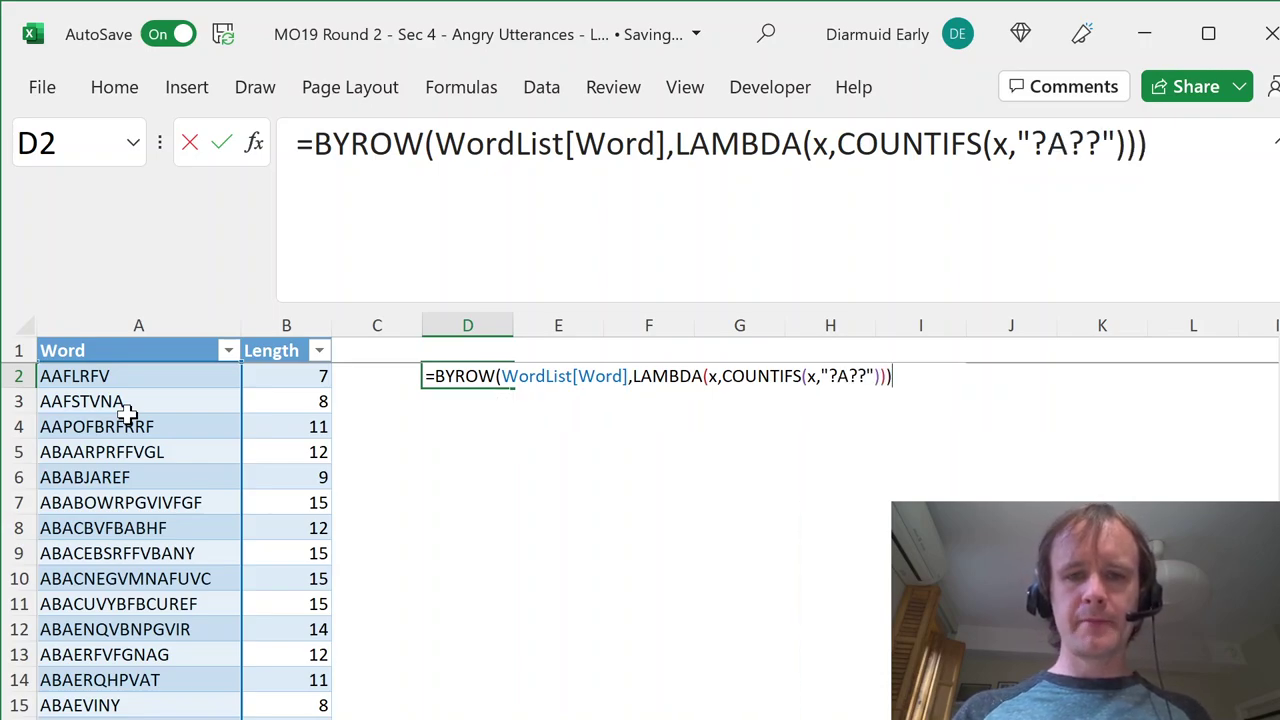
key("Return")
key("Up")
key("Up")
- AutoFilter helper column D to show only words flagged with value 1
key("ctrl+shift+Down")
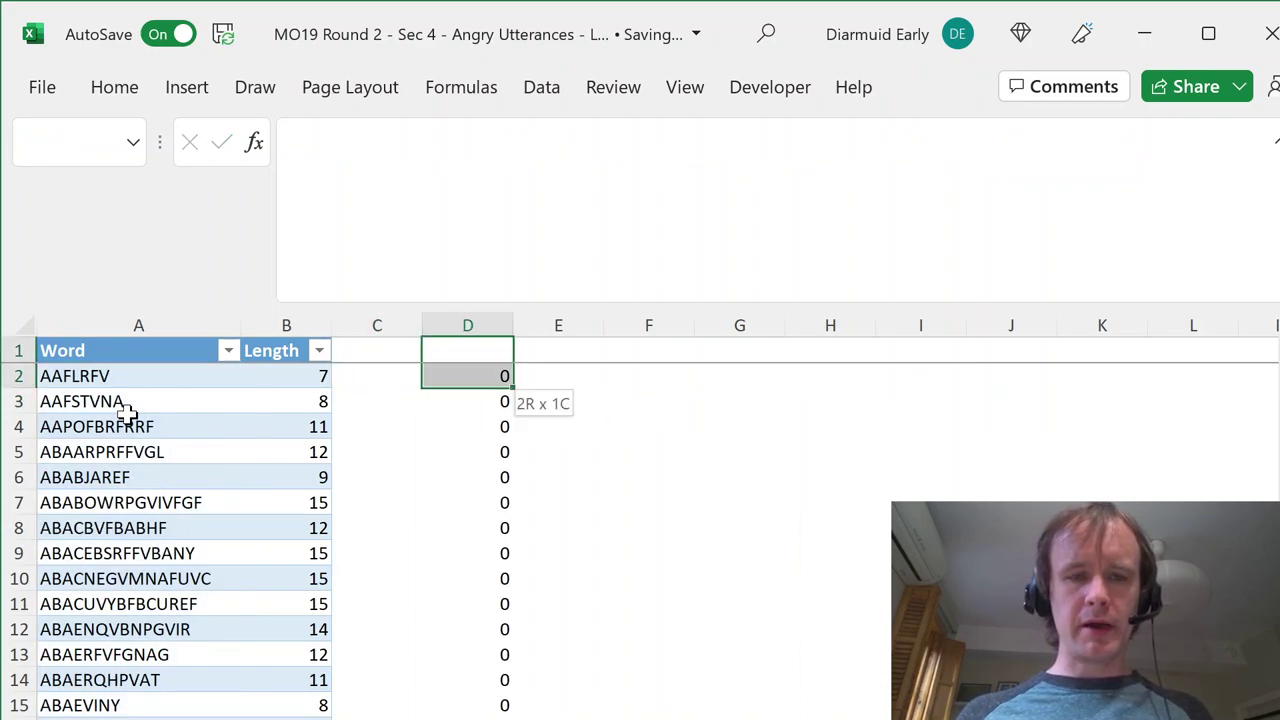
key("ctrl+shift+Down")
key("alt+d")
key("f")
key("f")
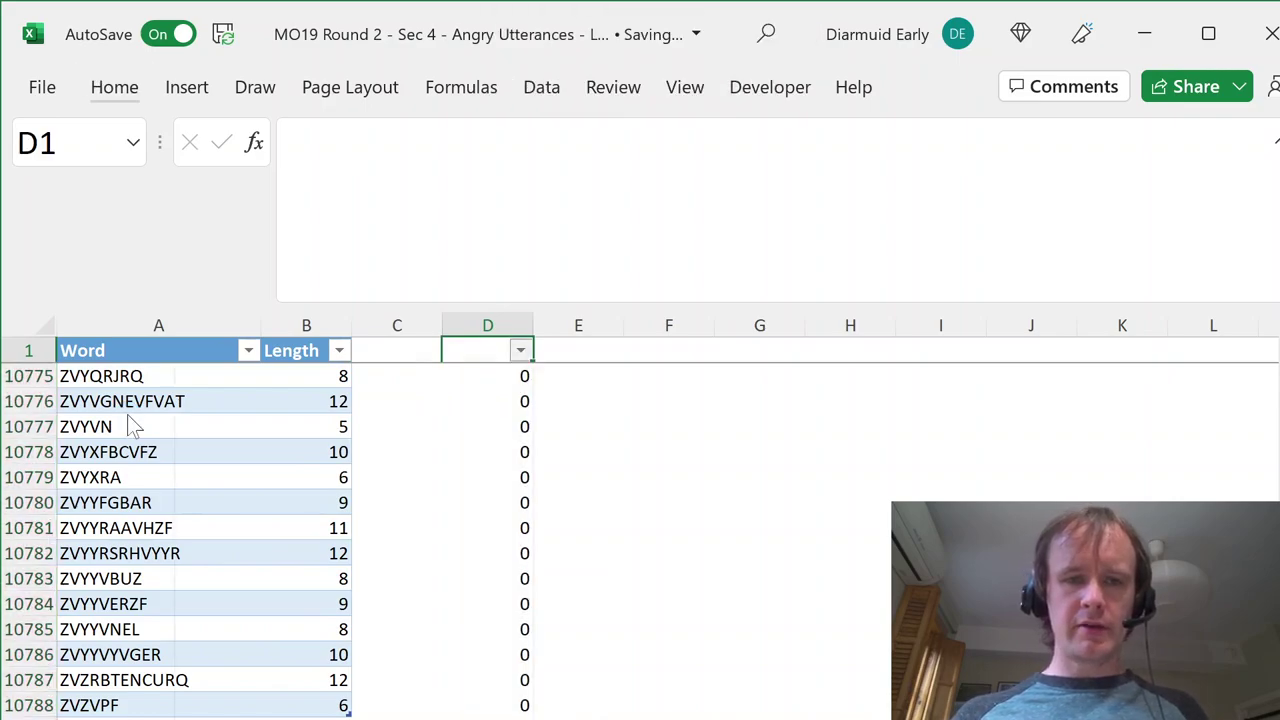
key("alt+Down")
key("Down")
key("space")
key("Return")
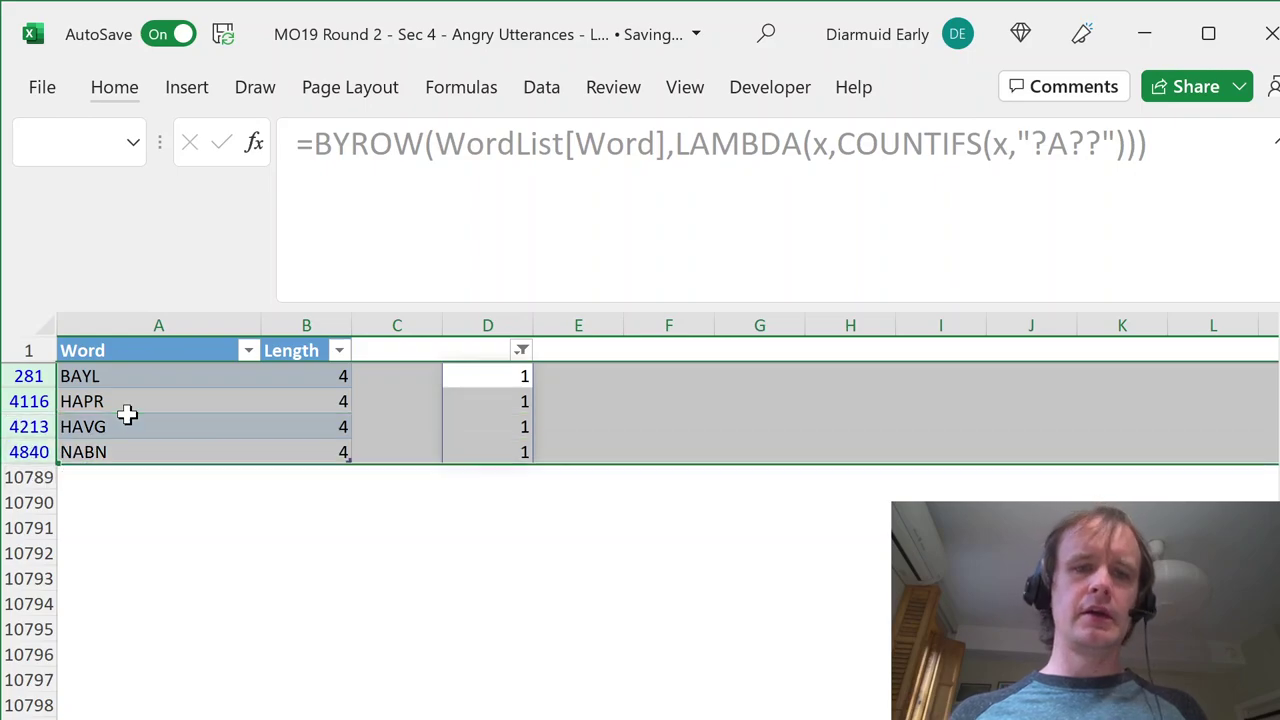
- Review the four matching words BAYL, HAPR, HAVG and NABN
key("Left")
key("Right")
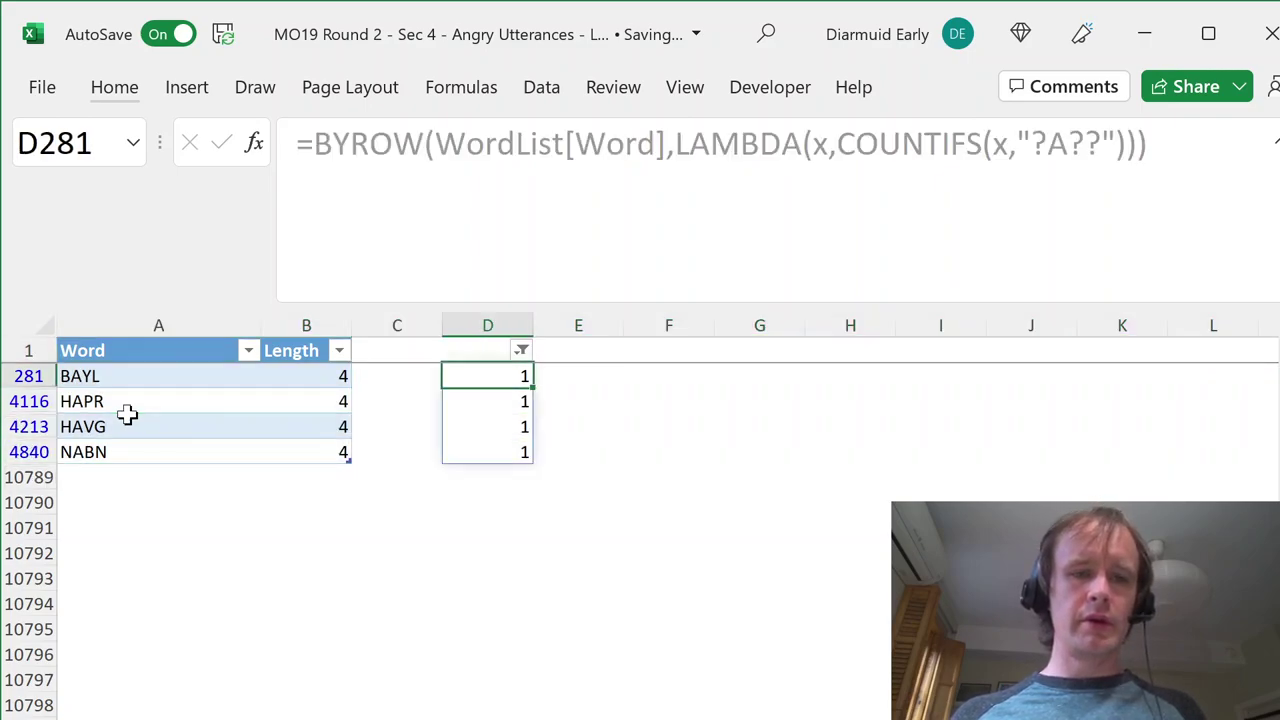
key("Down")
key("Down")
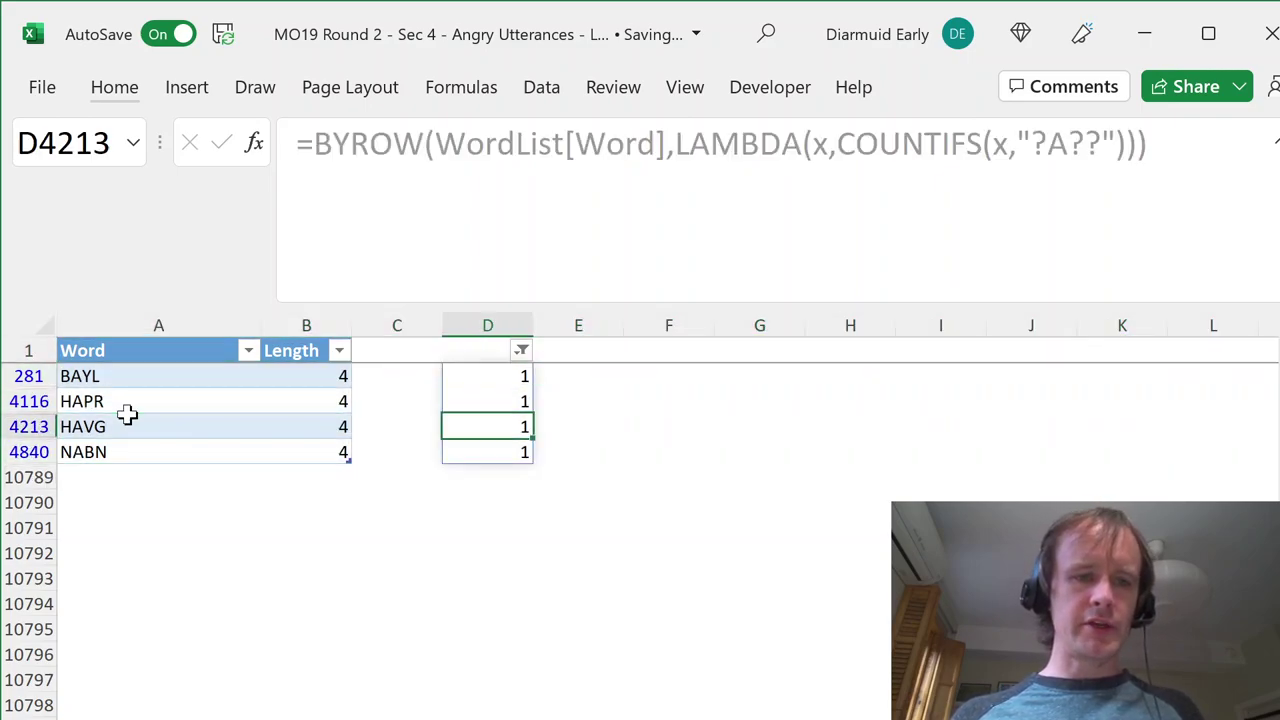
key("Down")
key("ctrl+Up")
key("Down")
key("ctrl+shift+Down")
key("ctrl+Up")
- Clear the column D filter and delete the D2# helper spill results
key("alt+Down")
key("c")
key("Down")
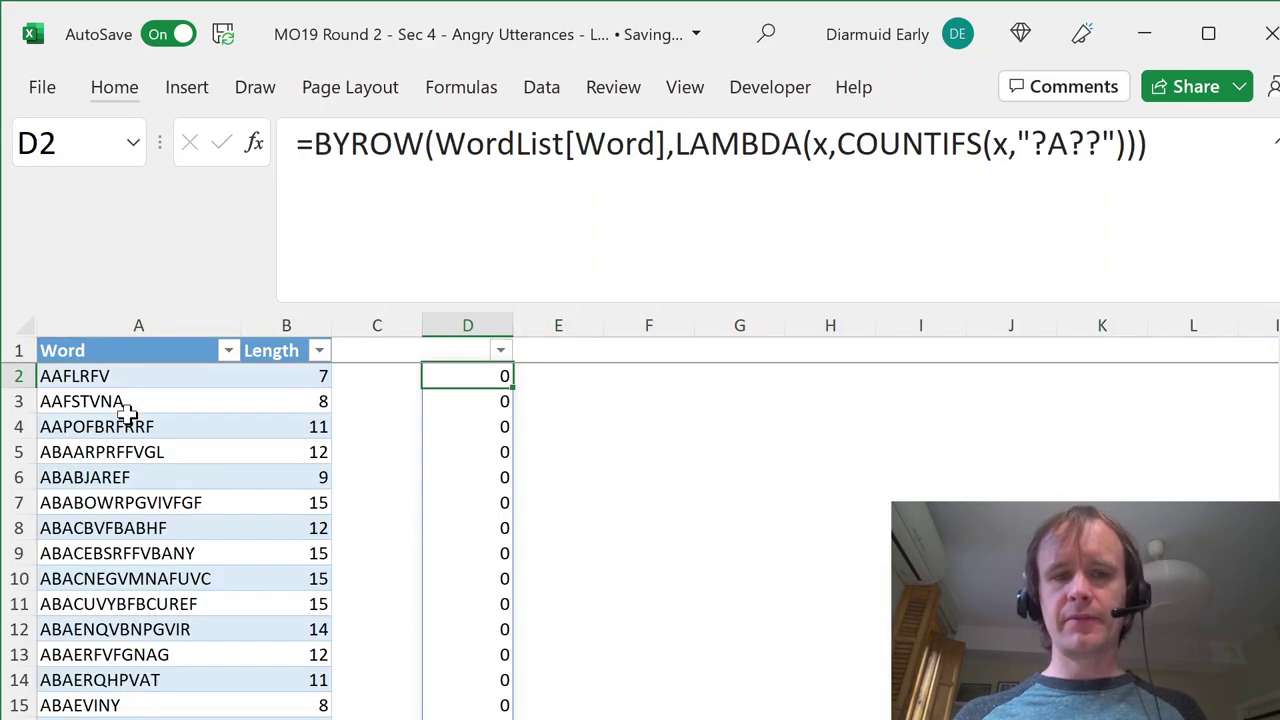
key("ctrl+shift+Down")
key("Down")
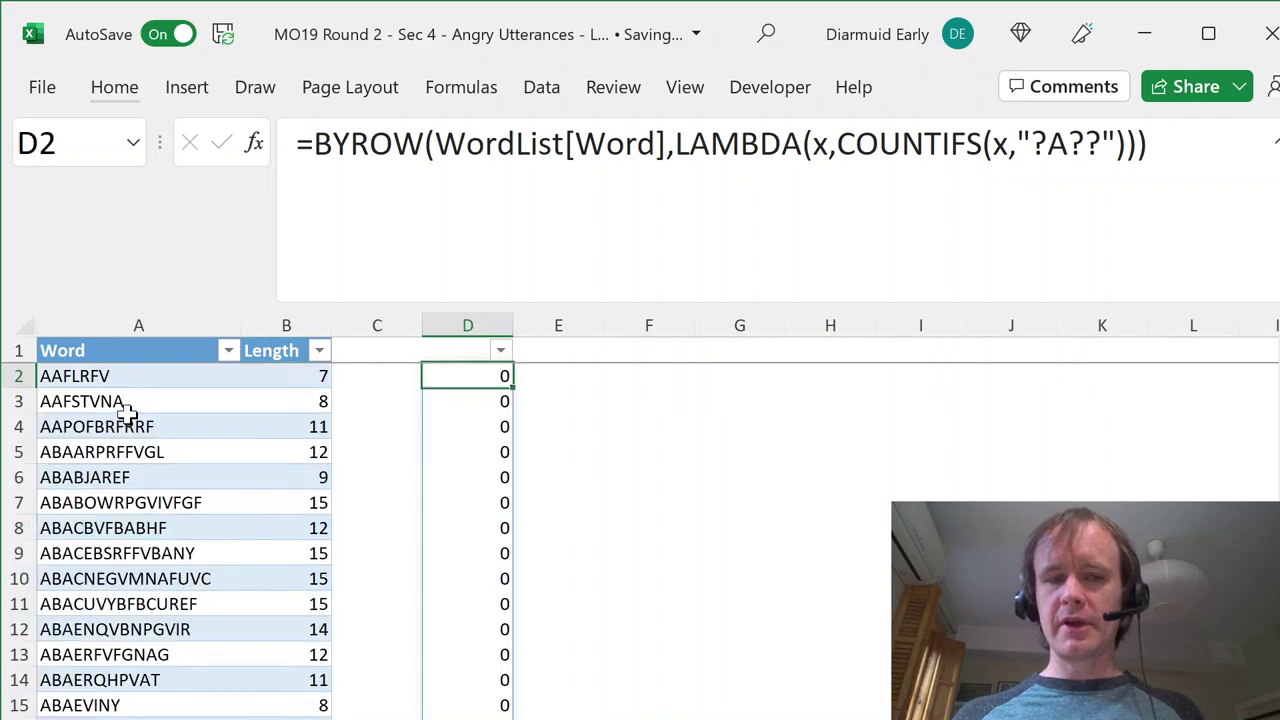
key("Up")
key("ctrl+shift+Down")
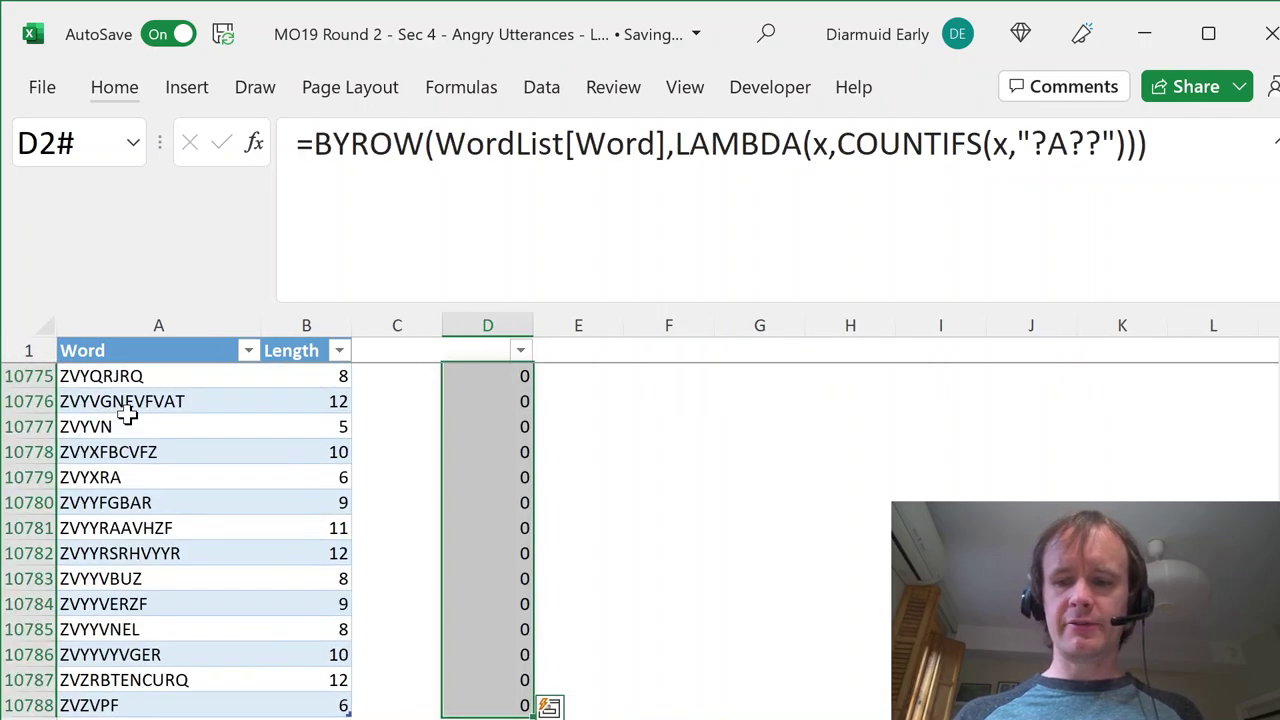
key("ctrl+Up")
key("Down")
key("ctrl+shift+Down")
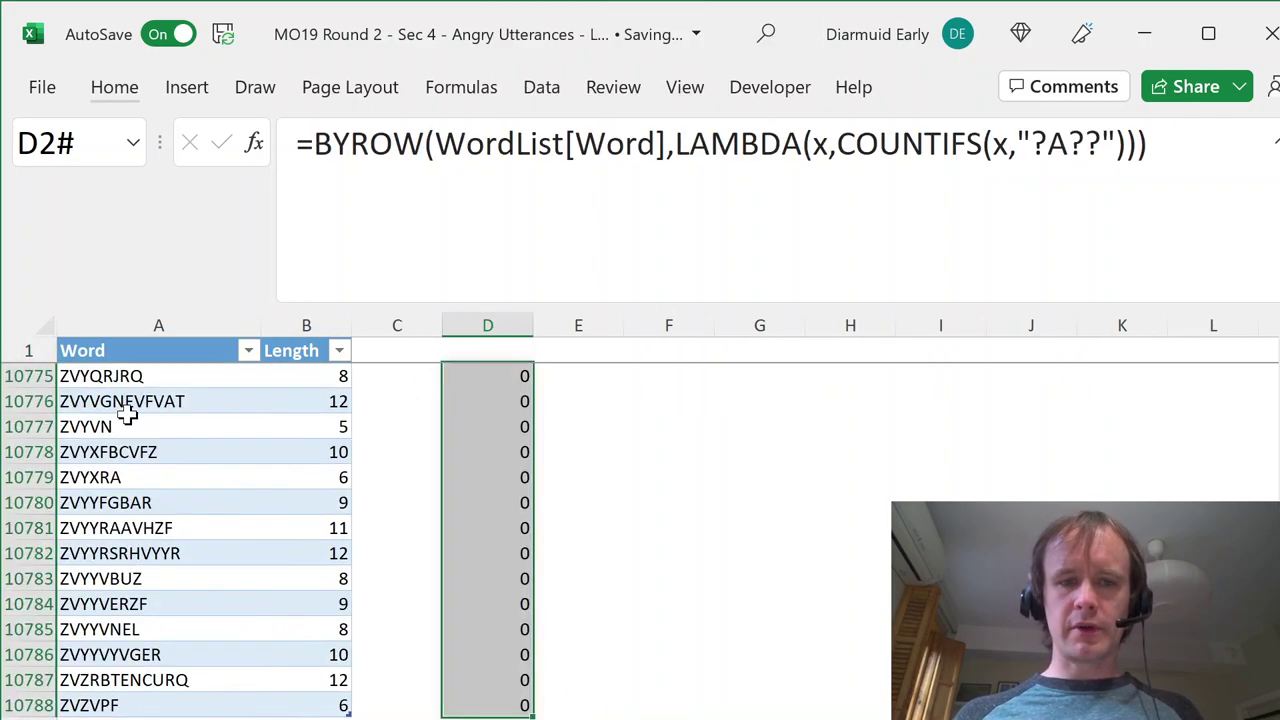
key("Delete")
key("ctrl+Home")
- On the puzzle sheet, copy the N54 answer EVPXF into P54 as a backup
key("ctrl+Page_Up")
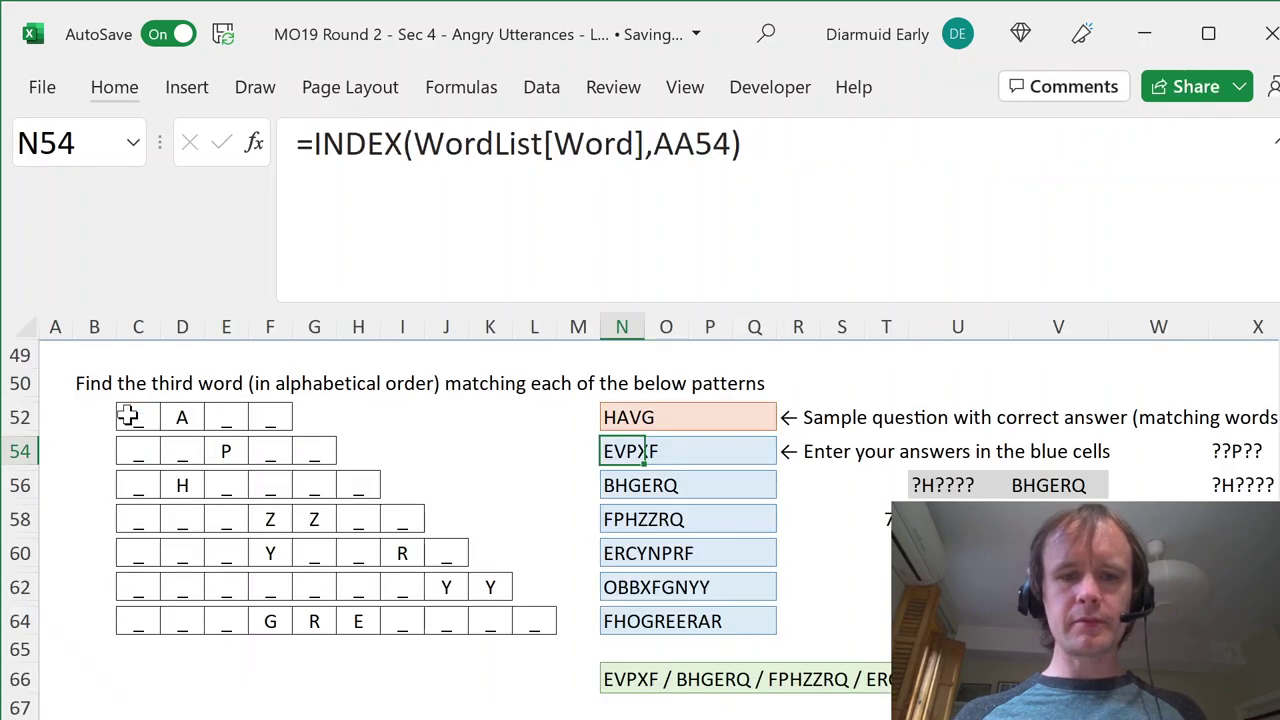
key("ctrl+c")
key("Right")
key("Right")
key("Left")
key("Left")
key("Right")
key("Right")
key("Right")
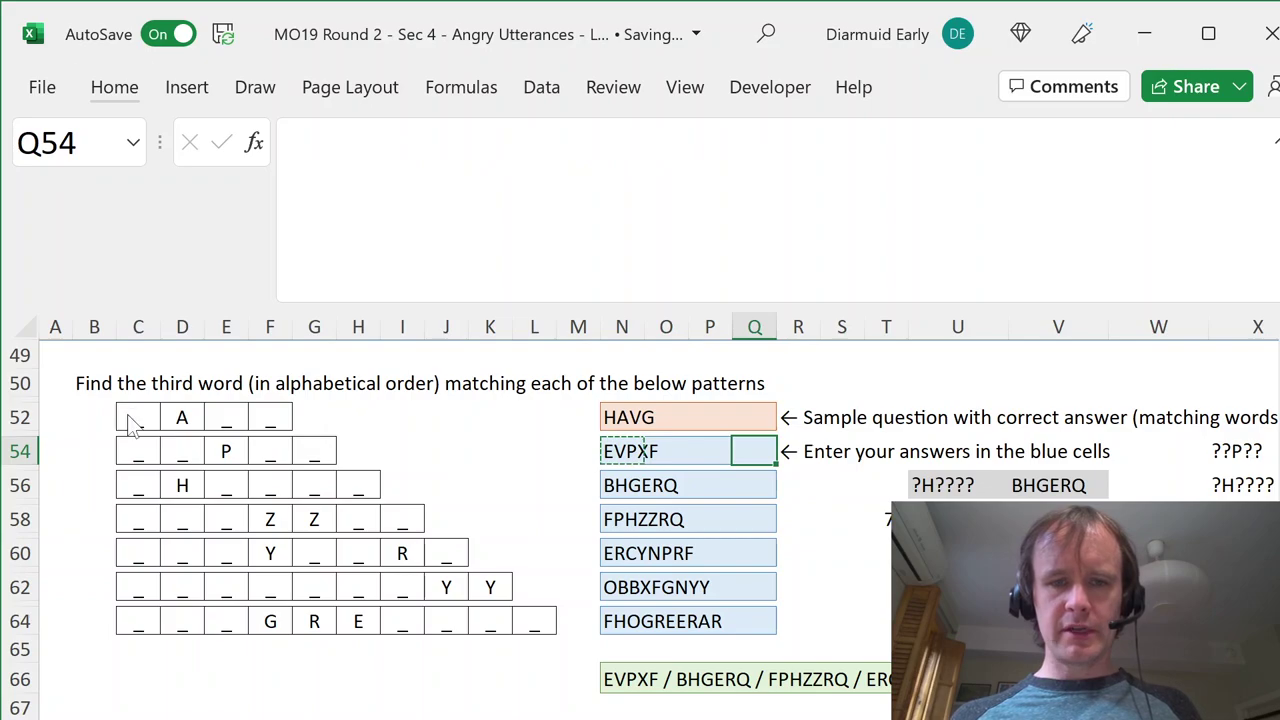
key("Left")
key("ctrl+v")
key("Left")
key("Left")
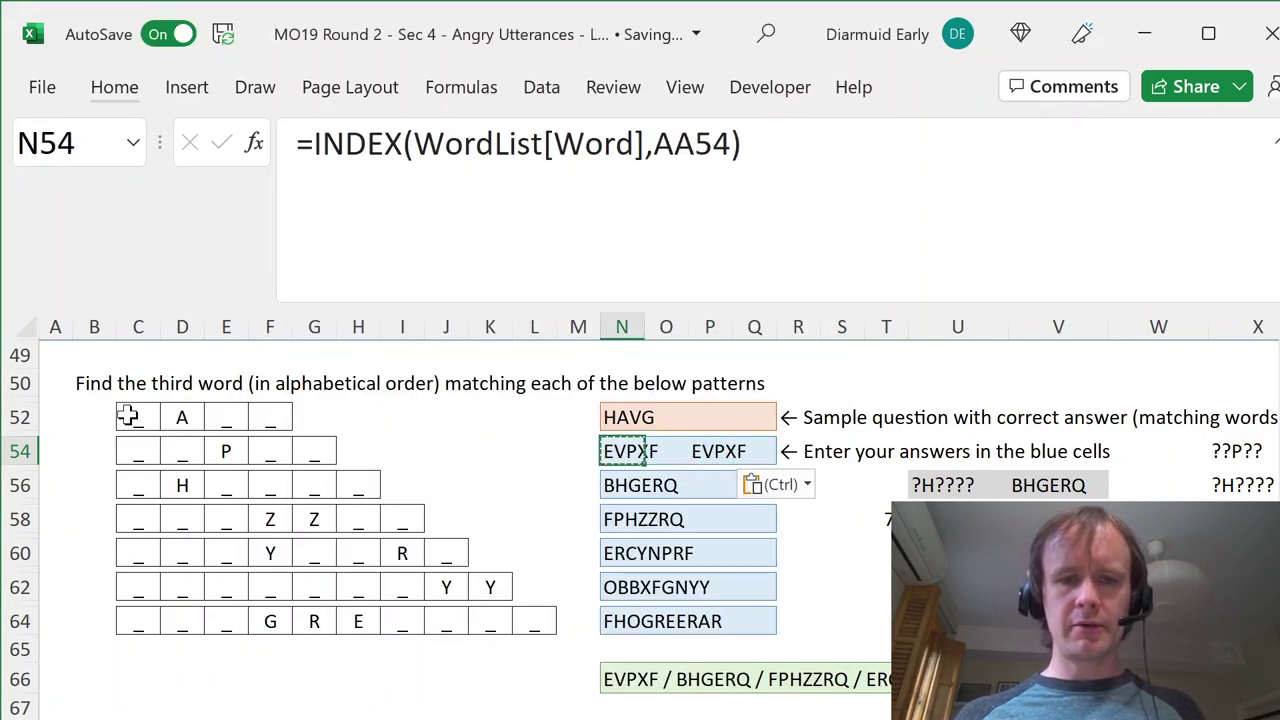
- Begin N54's formula: =FILTER(WordList[Word],BYROW(WordList[Word],LAMBDA(x,COUNTIFS(x,
type("=fil")
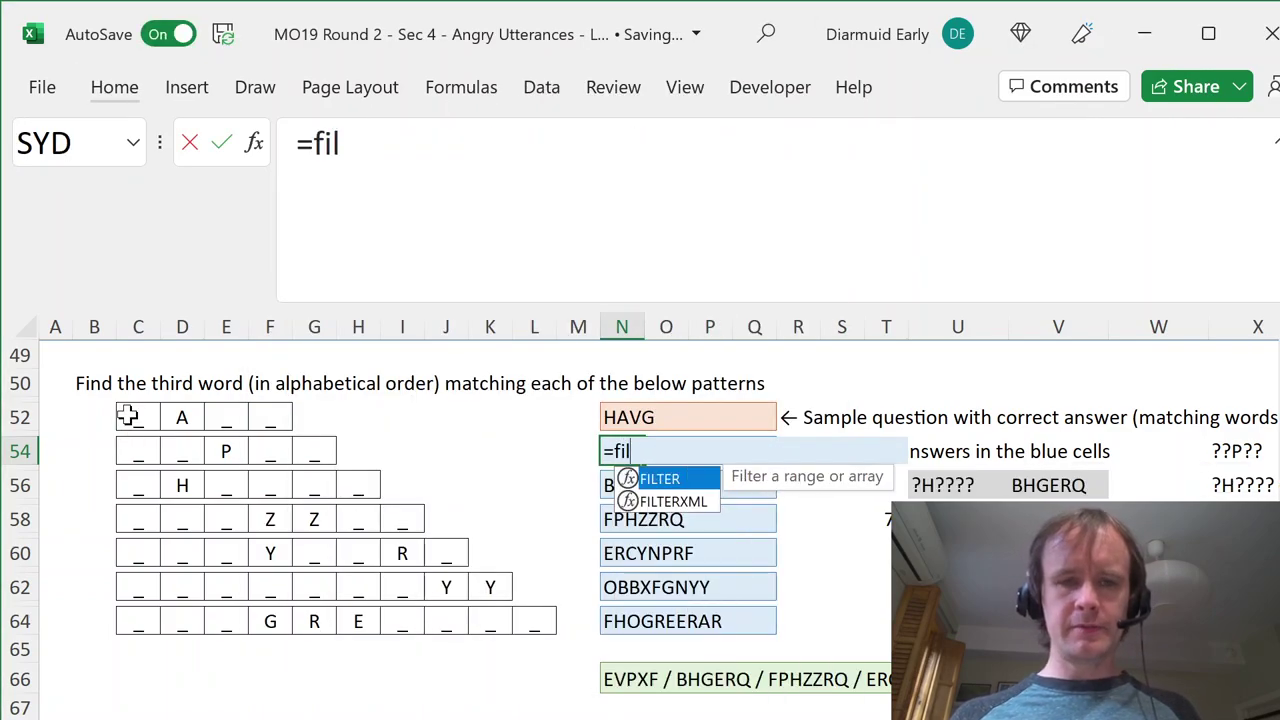
key("Tab")
type("wor")
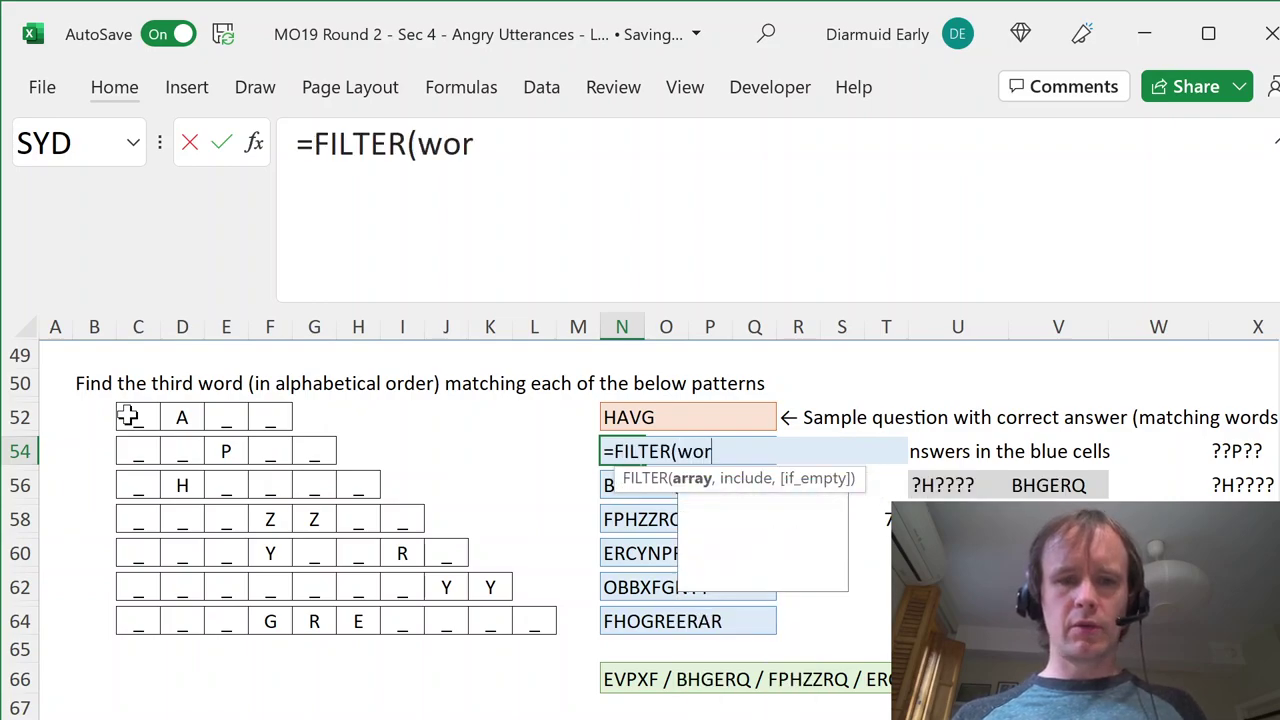
key("Tab")
type("[wo")
key("Tab")
type("]")
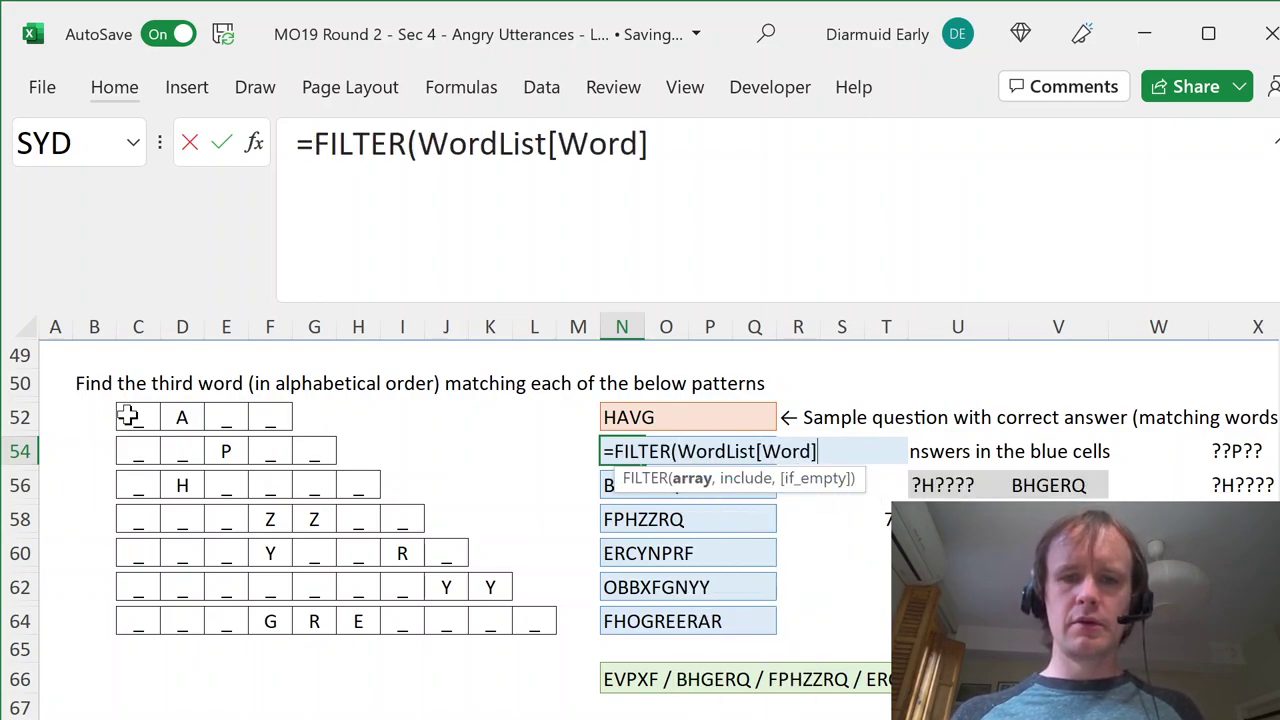
type(",by")
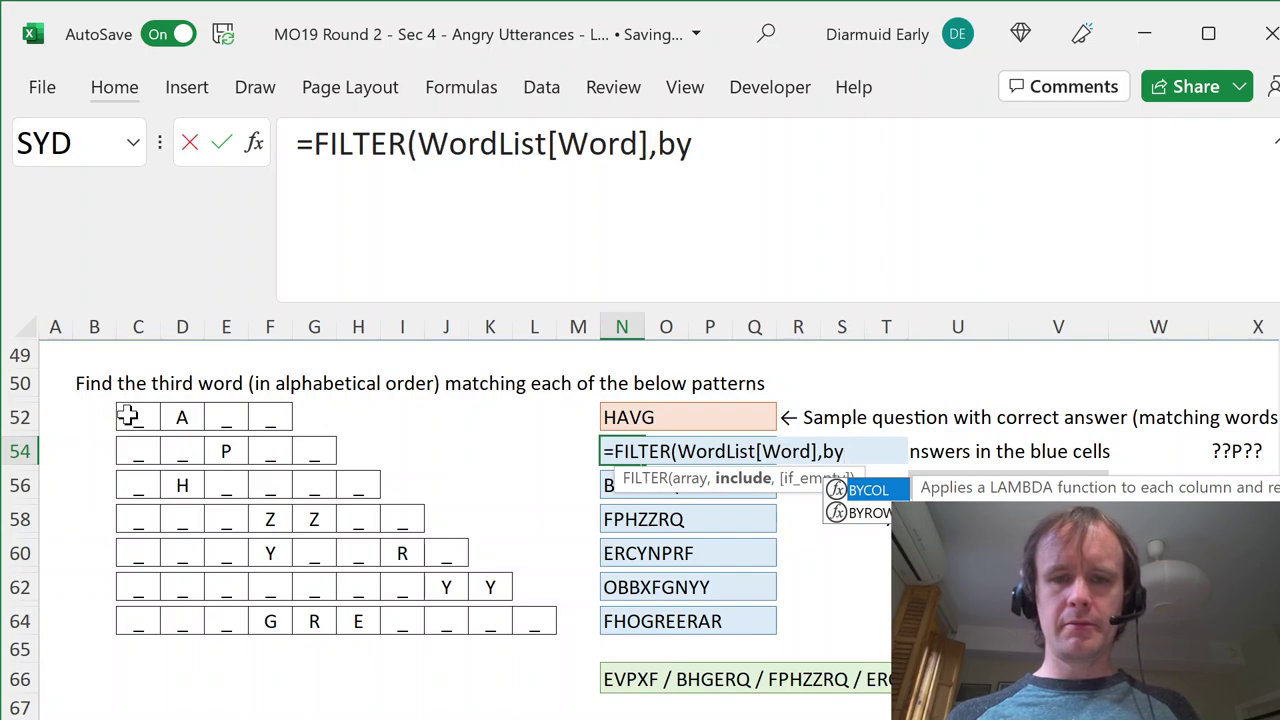
type("r")
key("Tab")
type("word")
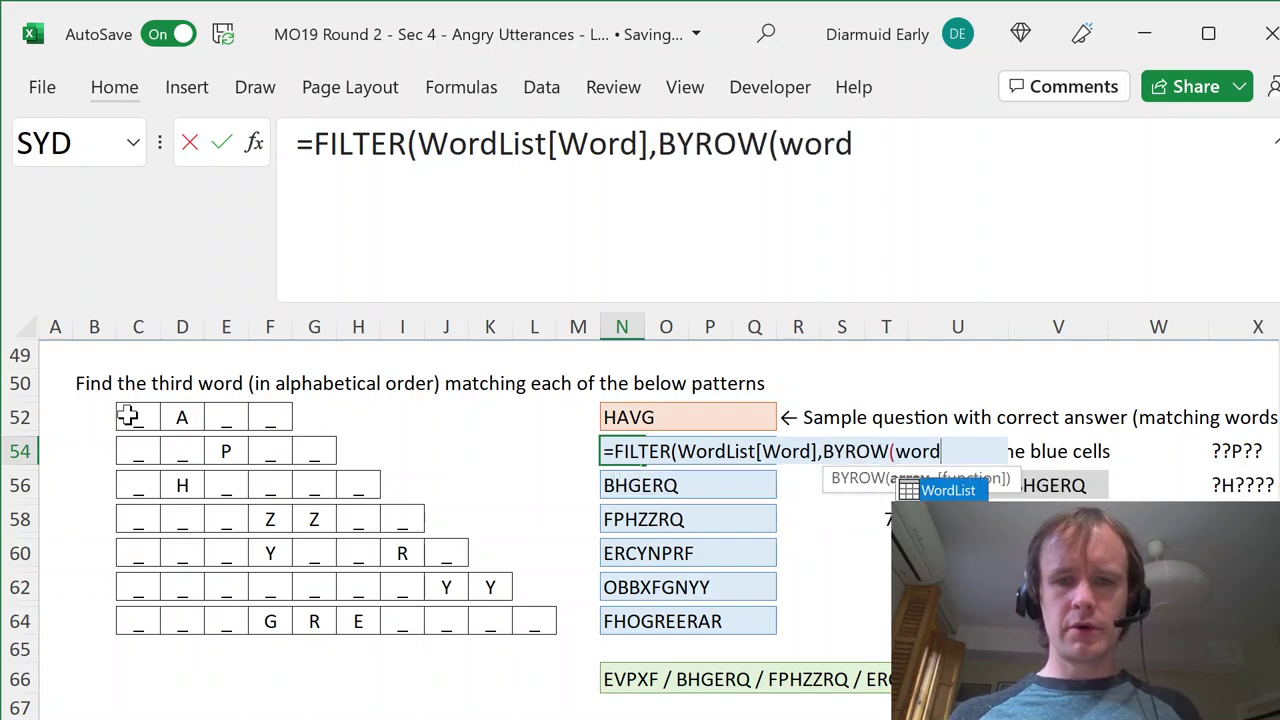
key("Tab")
type("[w")
key("Tab")
type("],")
type("lamb")
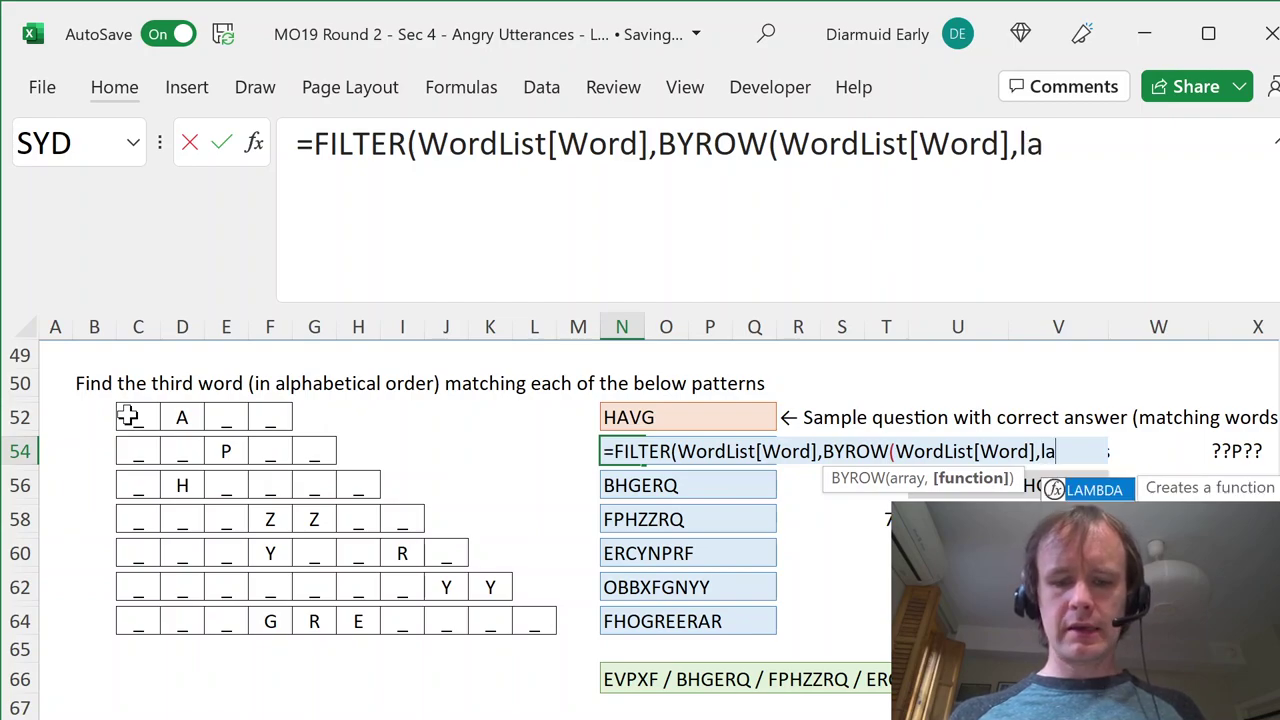
key("Tab")
type("x,countifs")
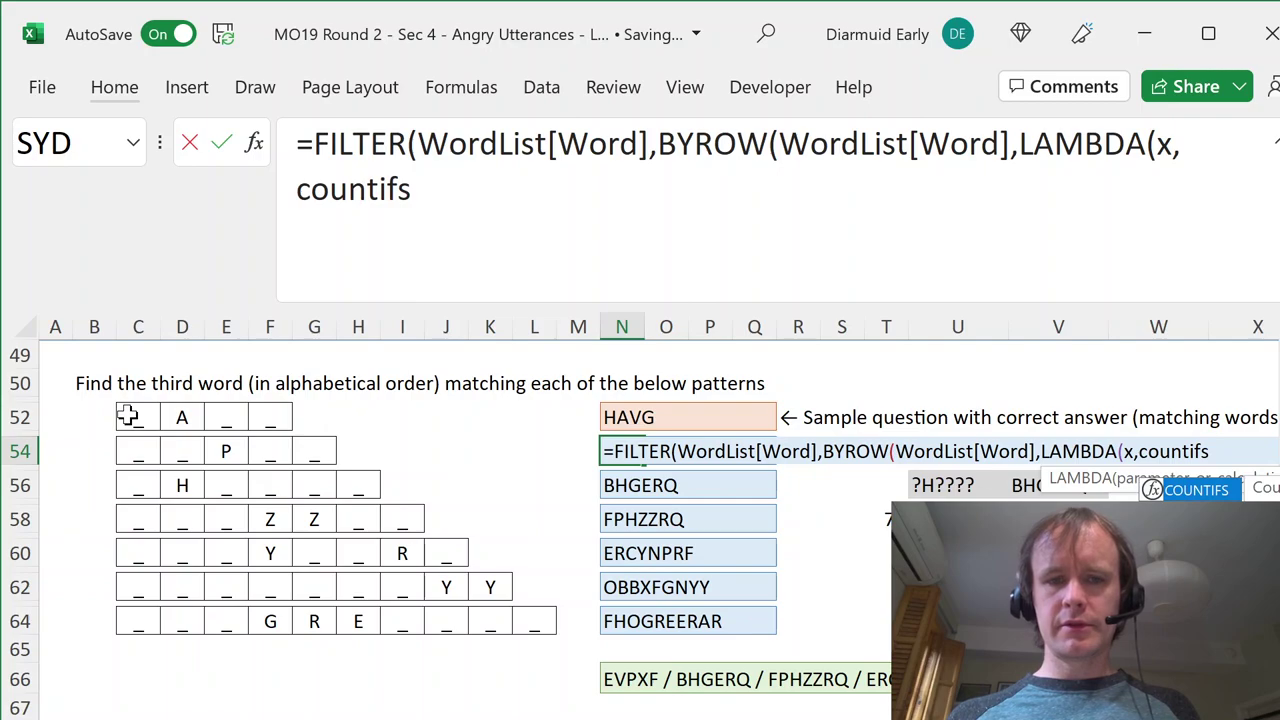
key("Tab")
- Finish with SUBSTITUTE(CONCAT(C54:L54),"_","?") as the criterion and commit the formula
type("x,")
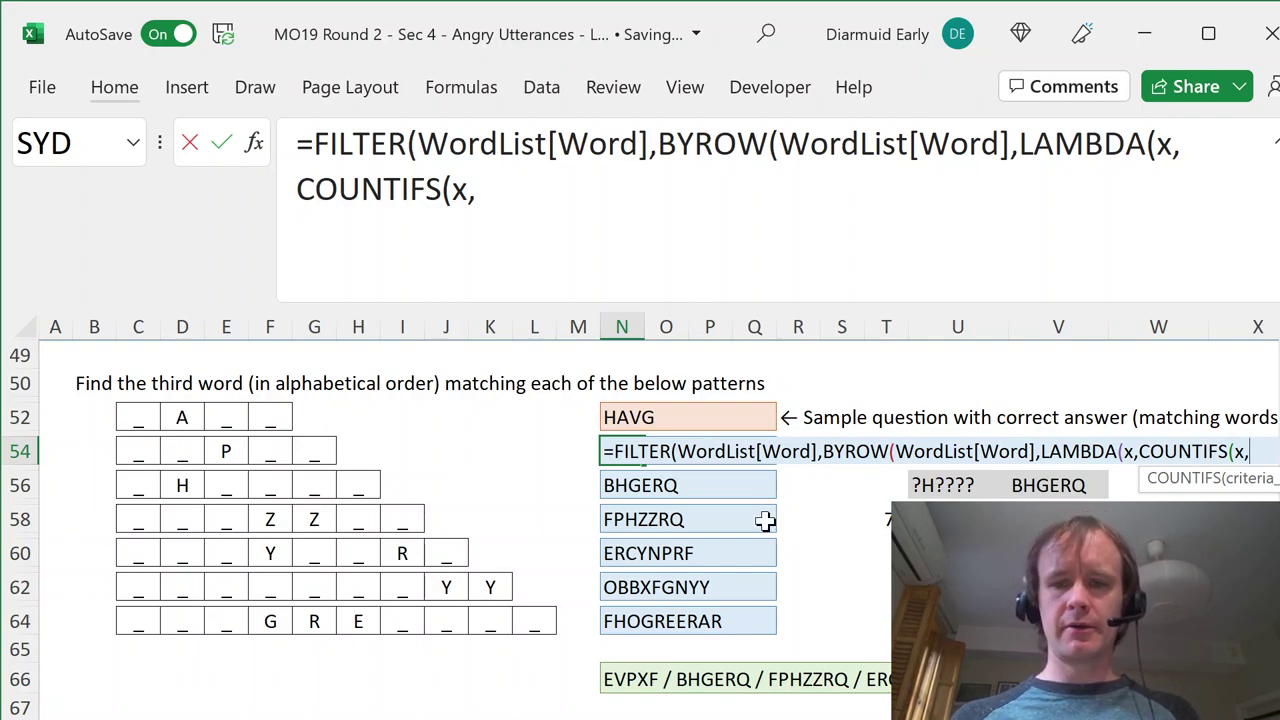
type("sub")
key("Tab")
type("coc")
key("Return")
key("Return")
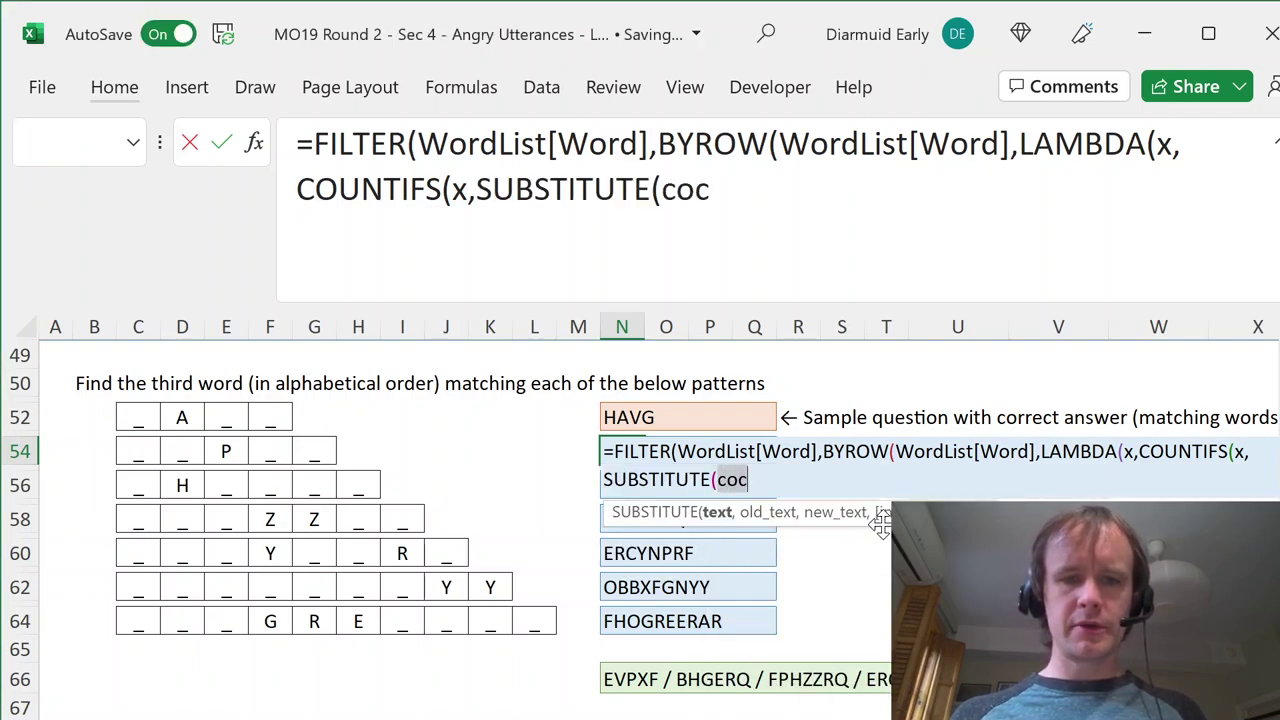
type("conc")
key("Tab")
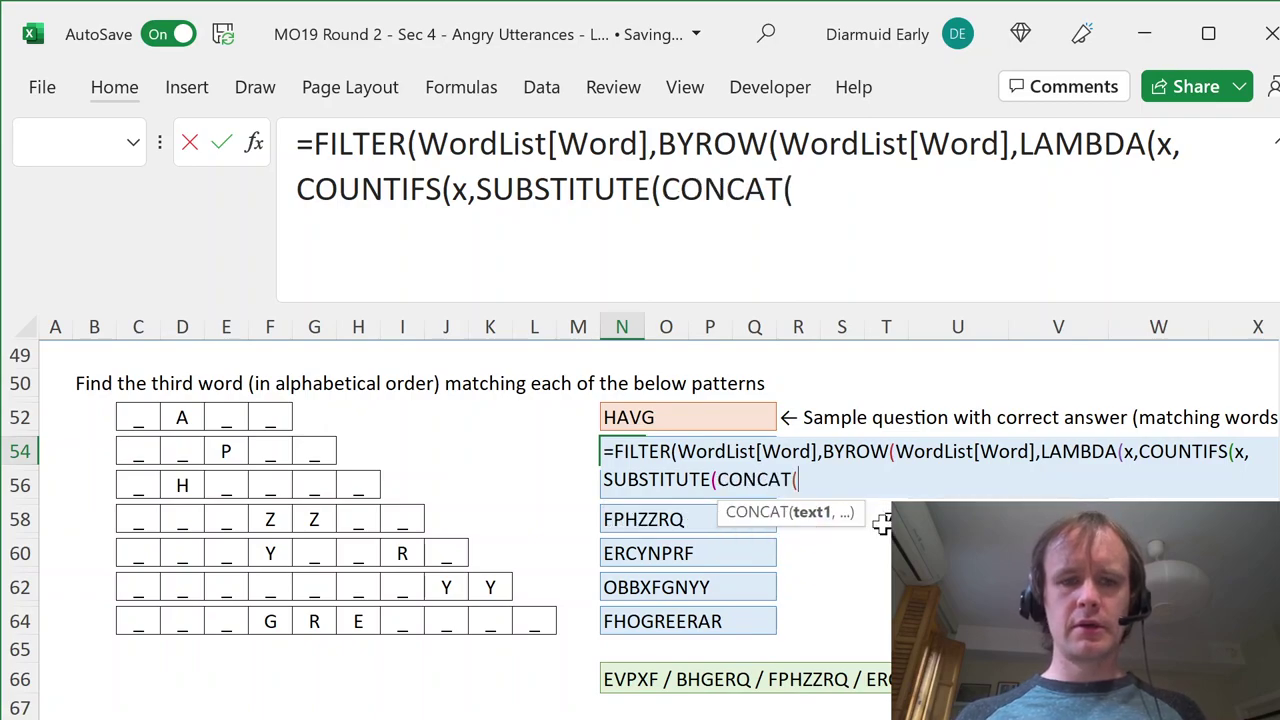
left_click(546, 450)
left_click_drag(546, 450, 138, 451)
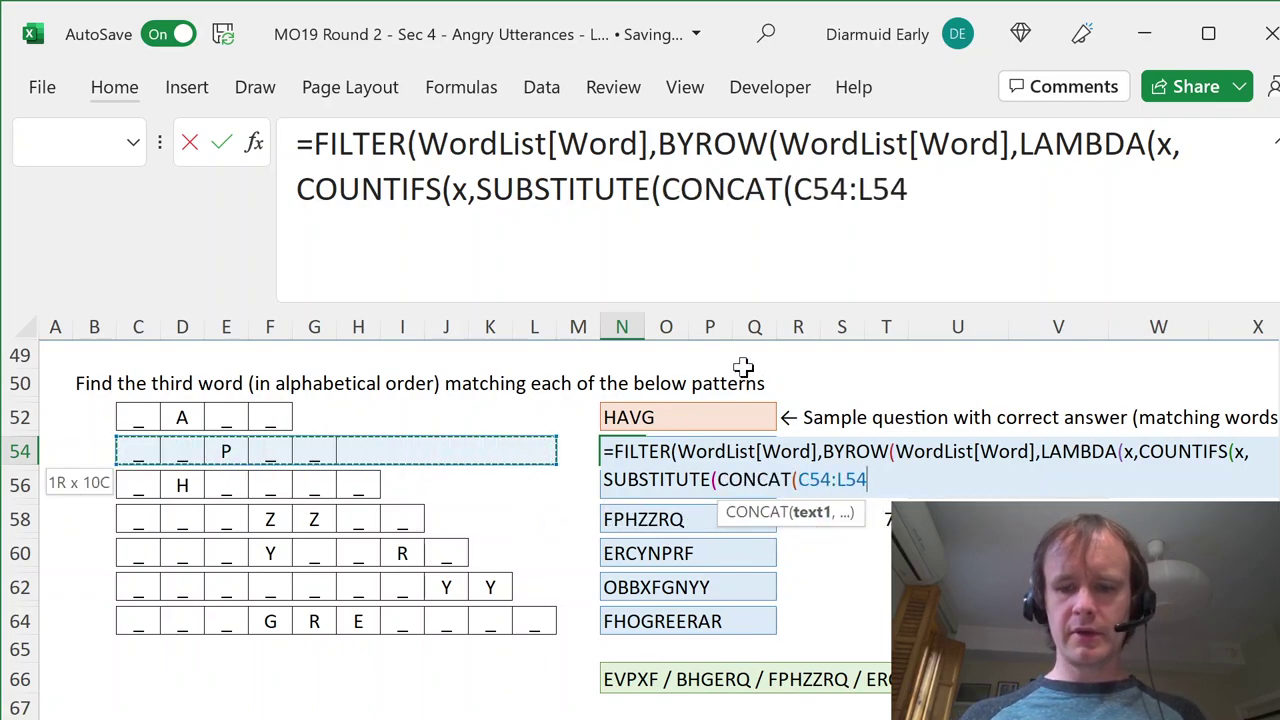
type("),\"_\",\"?")
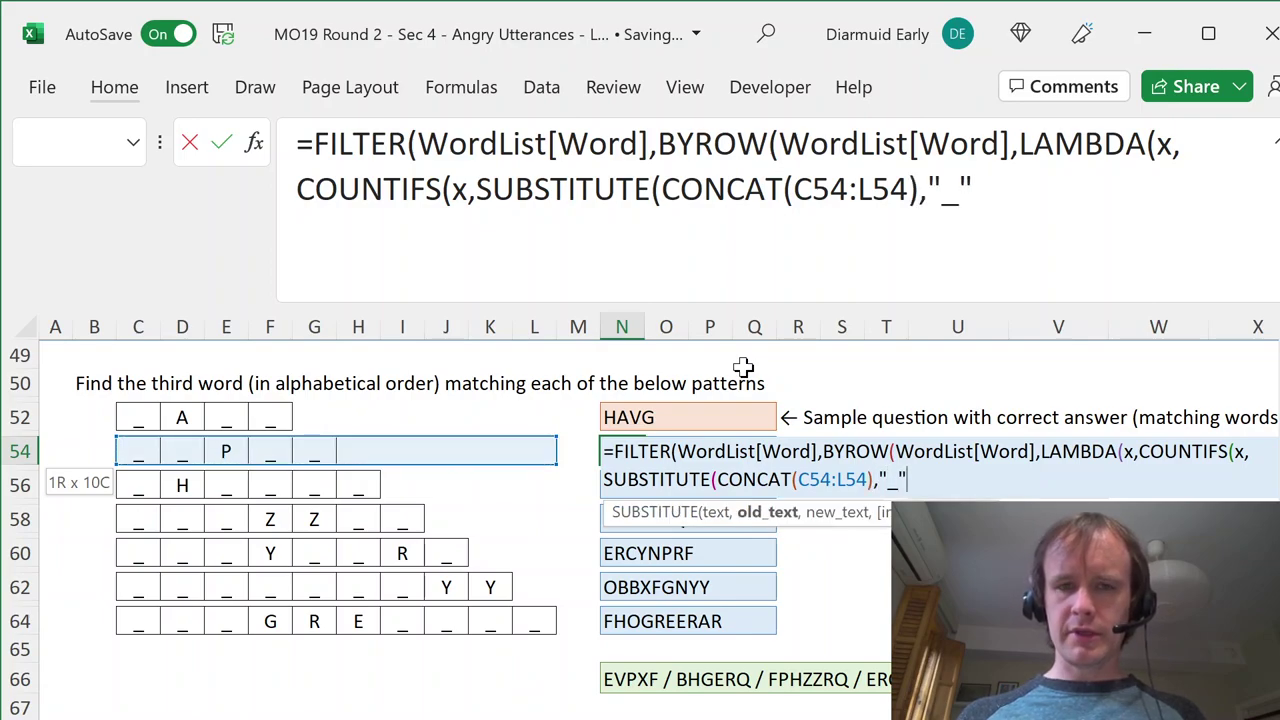
type("\")")
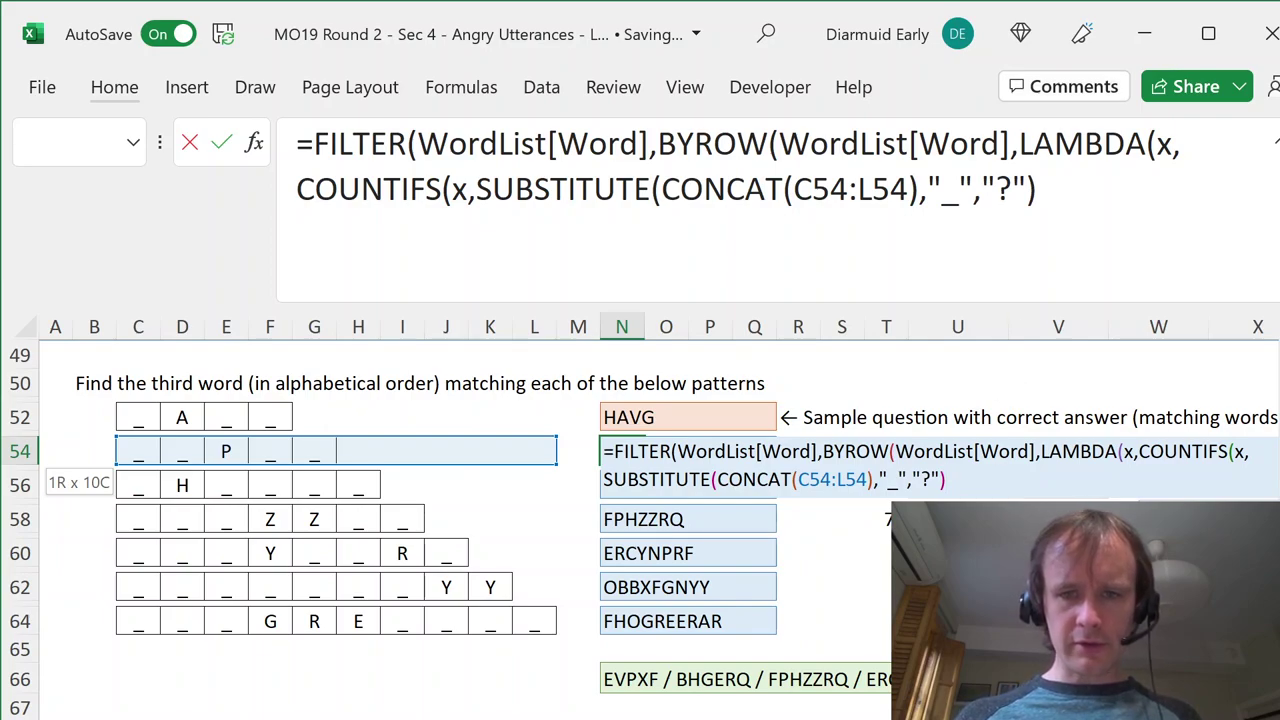
type("))")
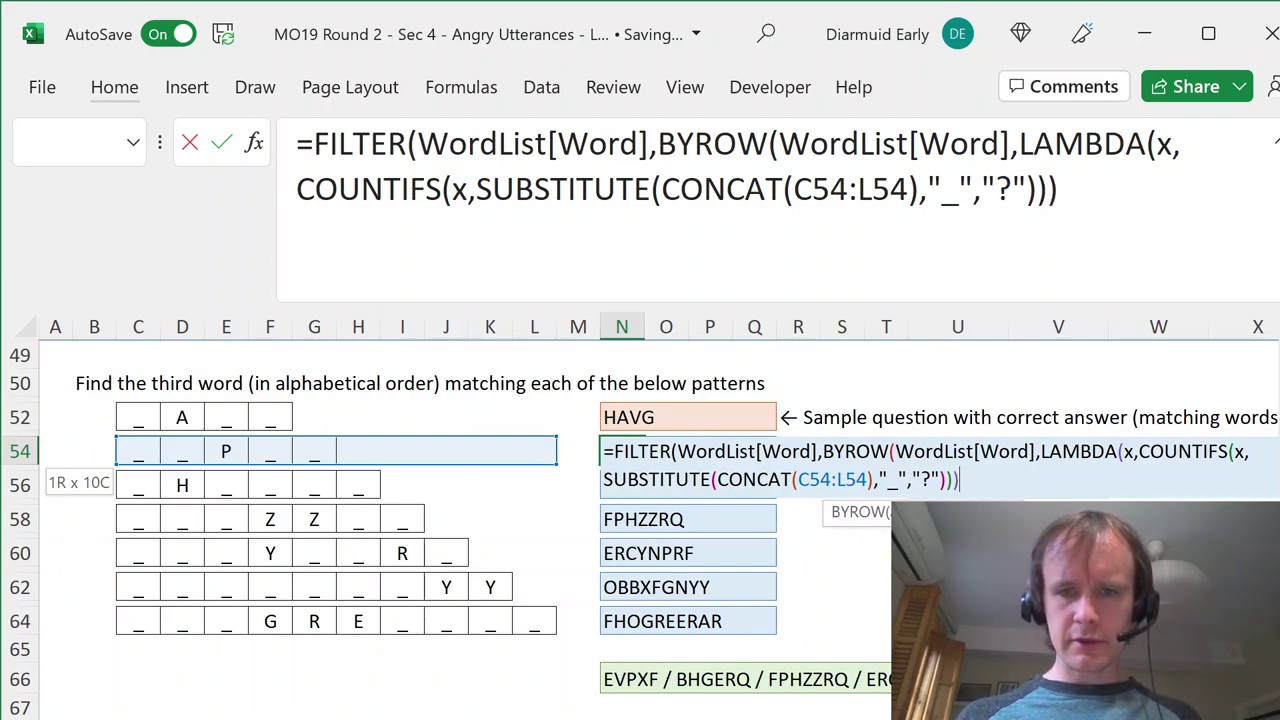
type(")")
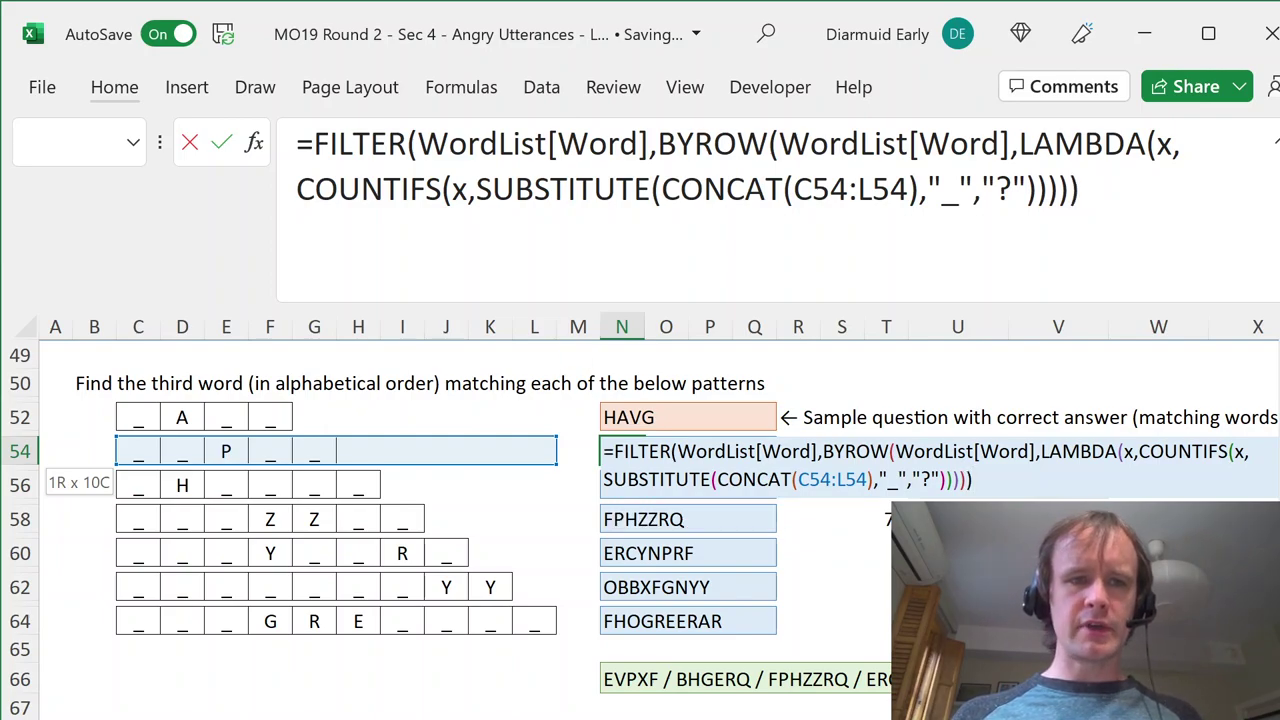
key("ctrl+Return")
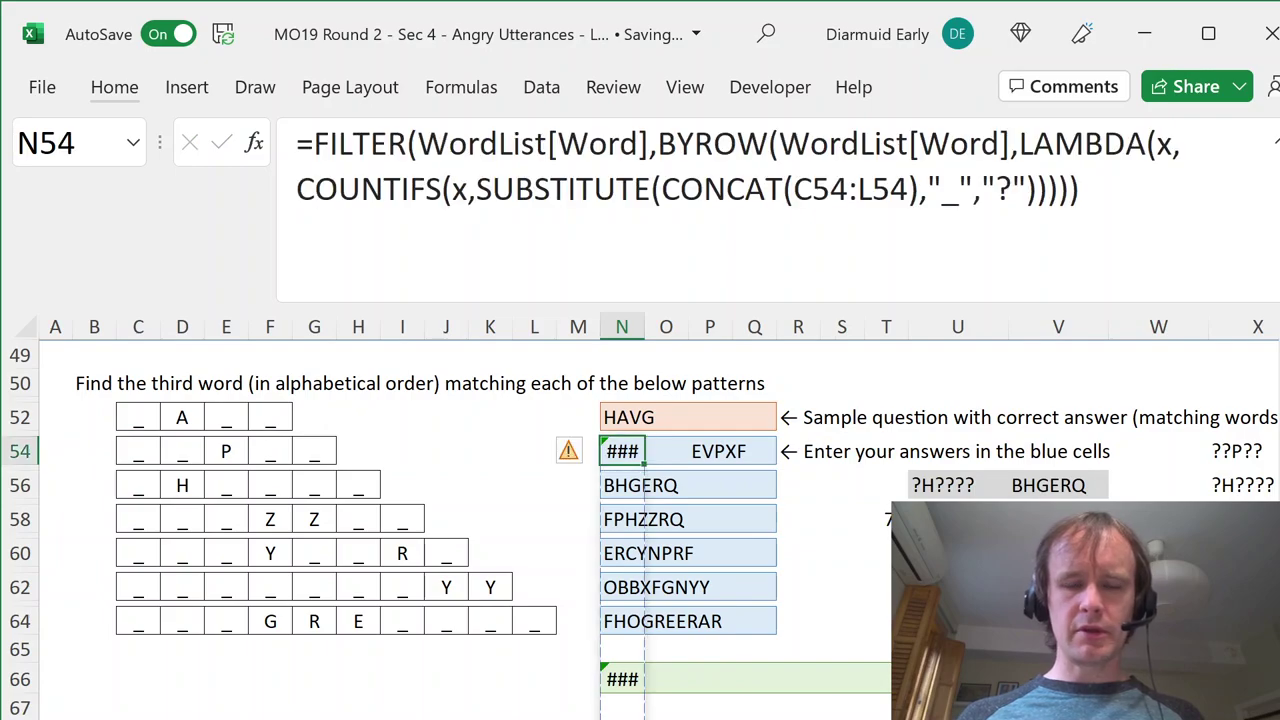
- Paste the N54 formula, formula only, into E2 of the word-list sheet
key("ctrl+c")
key("Right")
key("Right")
key("Right")
key("Right")
key("Right")
key("Right")
key("Right")
key("Right")
key("Right")
key("Right")
key("Right")
key("Right")
key("Right")
key("Right")
key("Right")
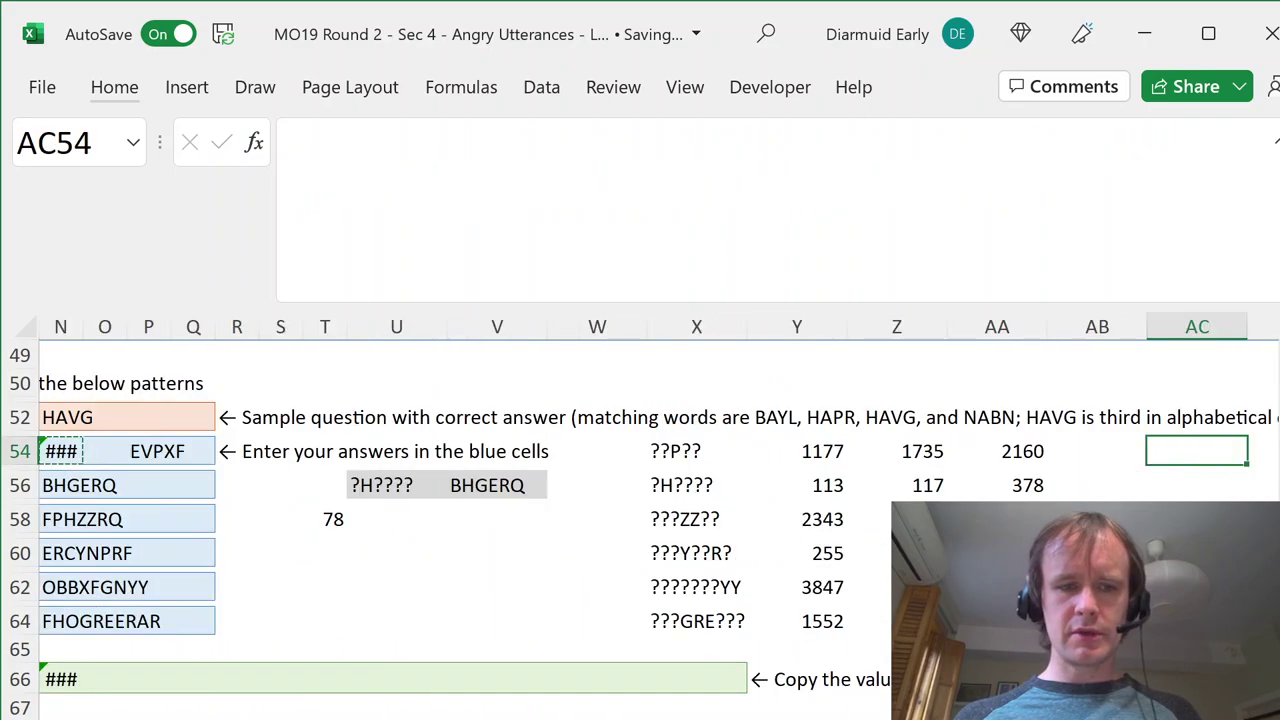
key("Right")
key("ctrl+Page_Down")
key("Right")
key("Right")
key("Right")
key("Right")
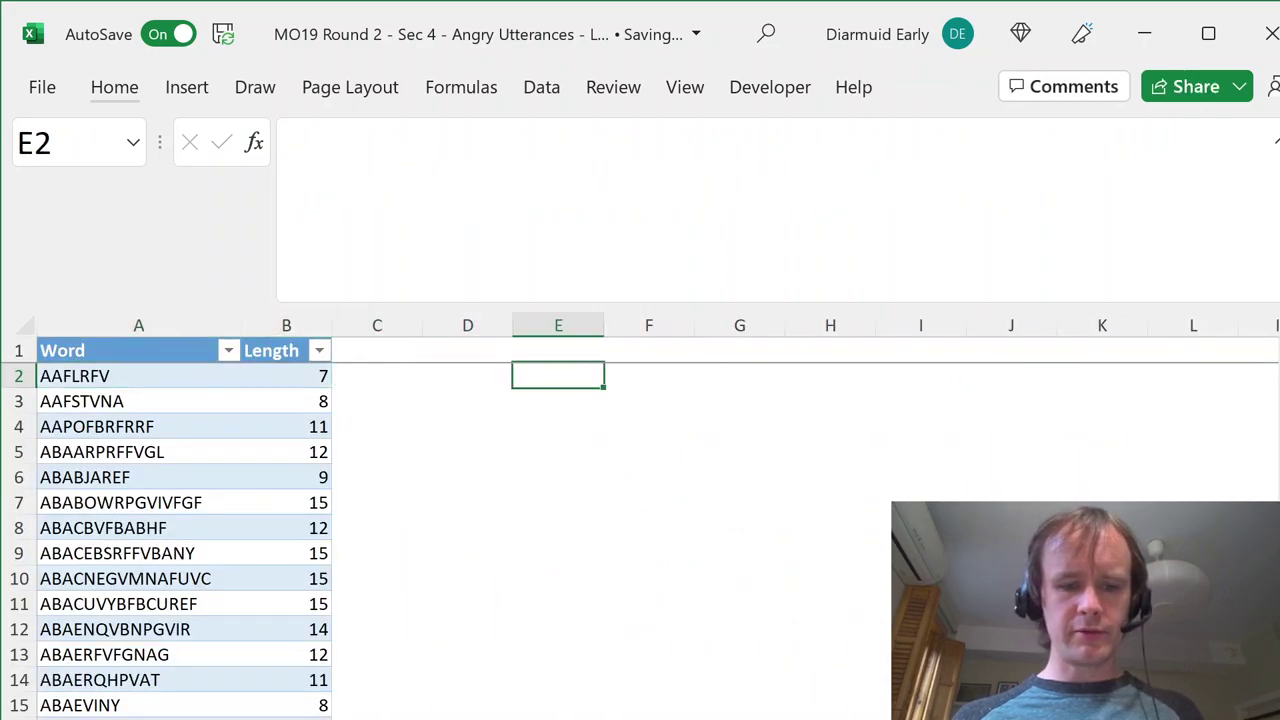
key("alt")
key("h")
key("v")
key("s")
key("Return")
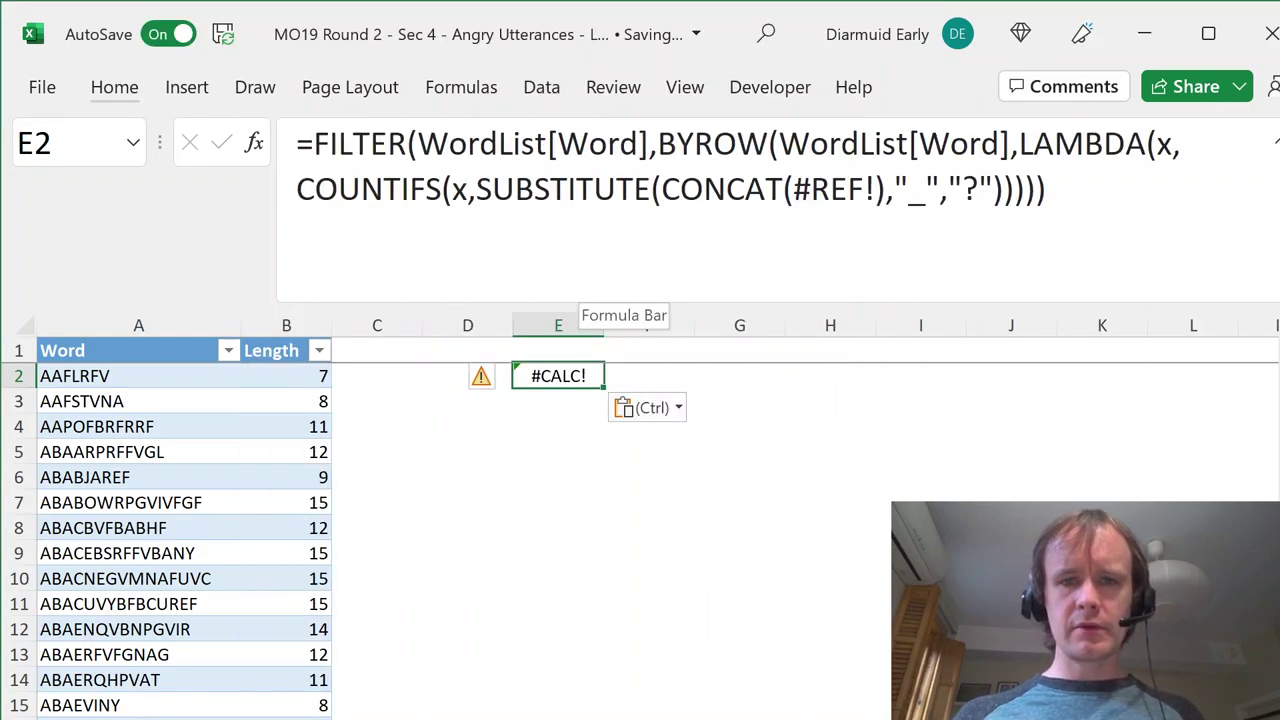
- Replace #REF! with Questions!C58:L58, spilling eight matches in E2:E9
left_click(811, 190)
key("shift+Right")
key("shift+Right")
key("shift+Right")
key("shift+Right")
key("BackSpace")
key("BackSpace")
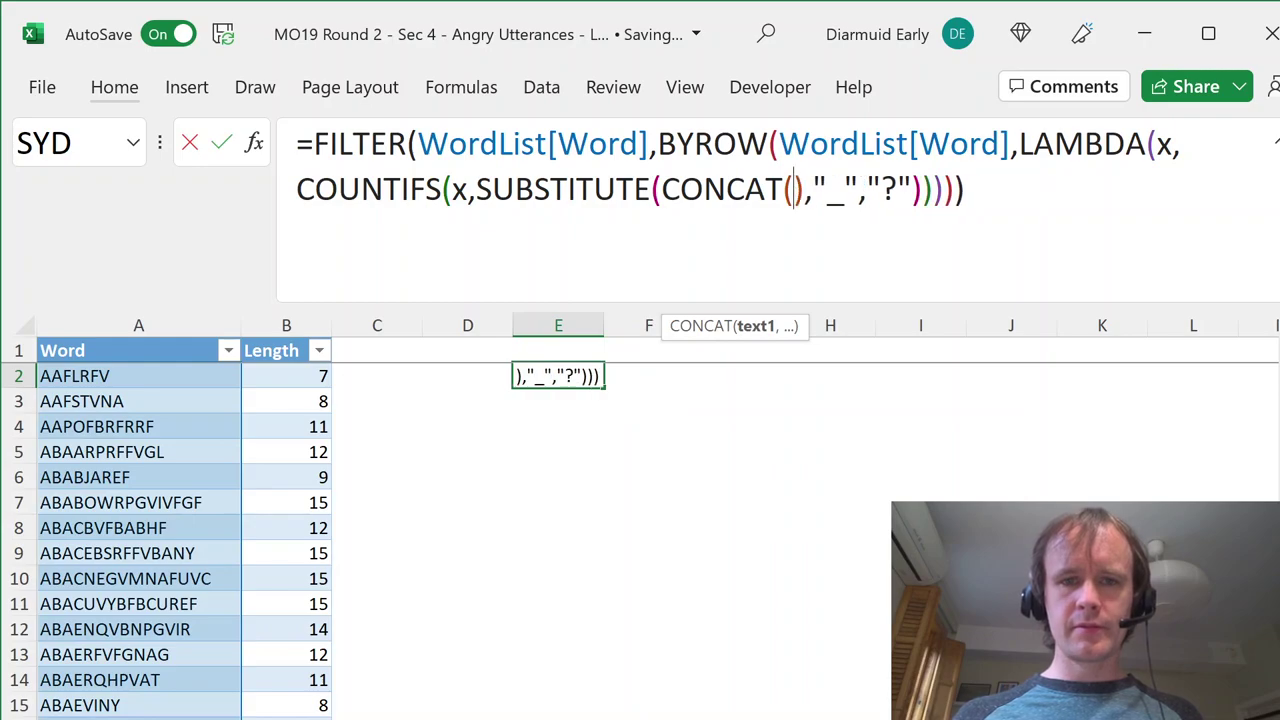
key("ctrl+Page_Down")
left_click(130, 530)
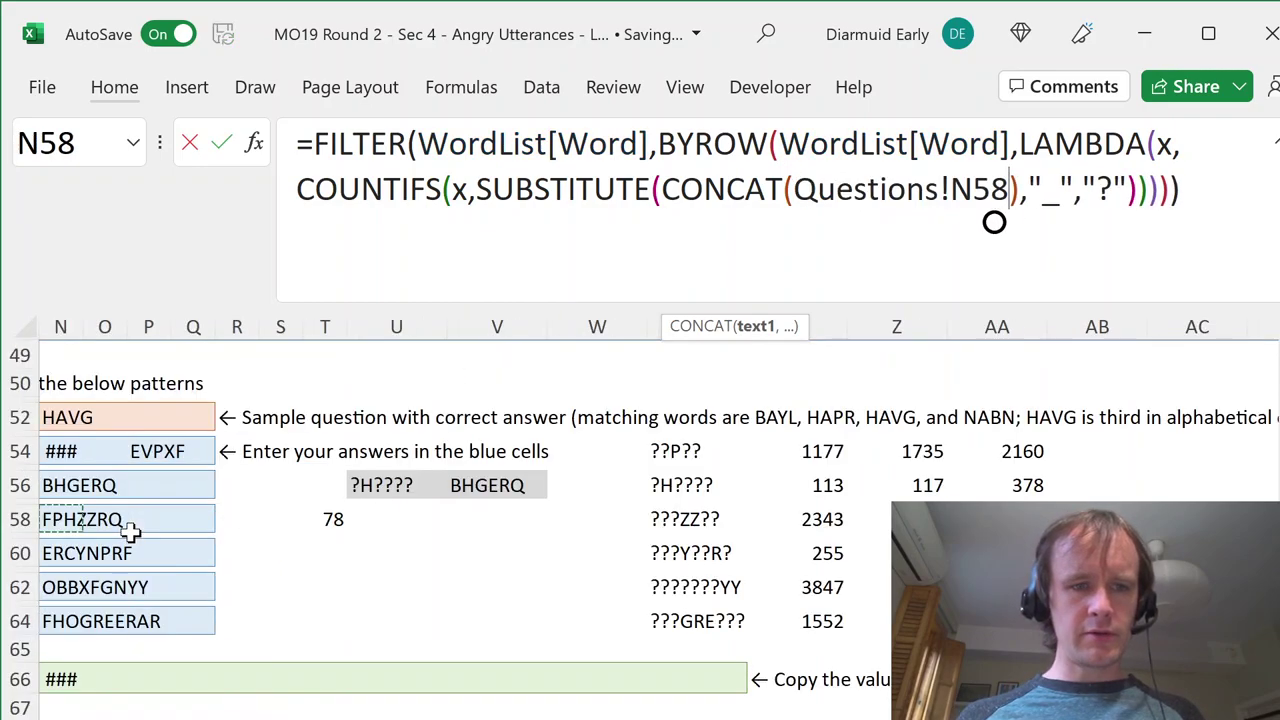
key("Left")
key("Left")
key("Left")
key("Left")
key("Left")
key("Left")
key("Left")
key("Left")
key("Left")
key("Left")
key("Left")
key("shift+Right")
key("shift+Right")
key("shift+Right")
key("shift+Right")
key("shift+Right")
key("shift+Right")
key("shift+Right")
key("shift+Right")
key("shift+Right")
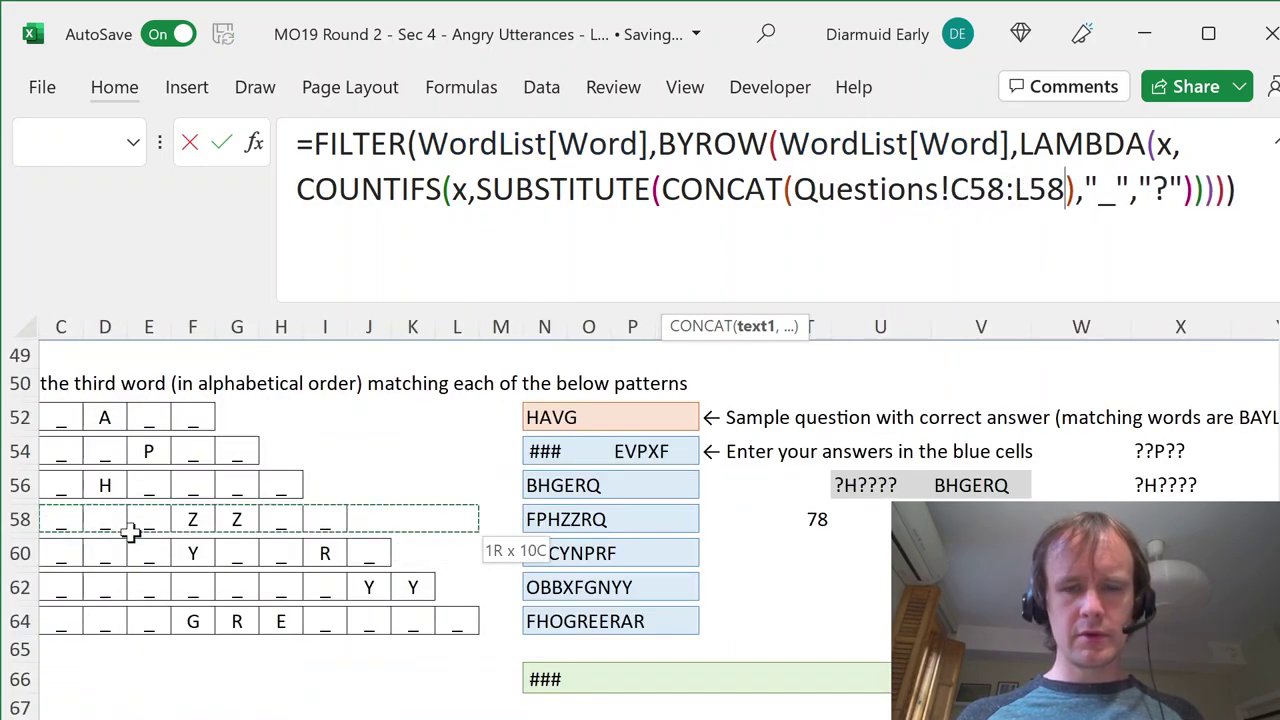
key("Return")
key("Up")
key("ctrl+shift+Down")
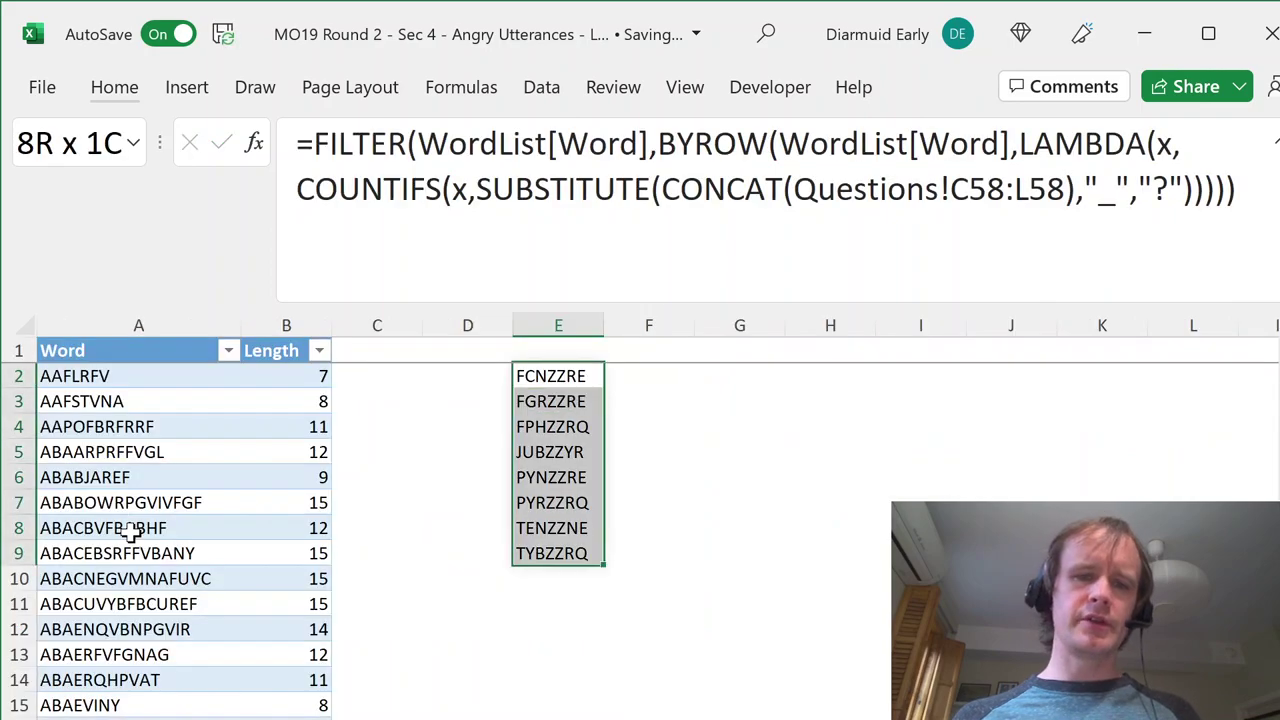
- Look over the row 60 letter pattern on the Questions sheet
key("ctrl+Page_Down")
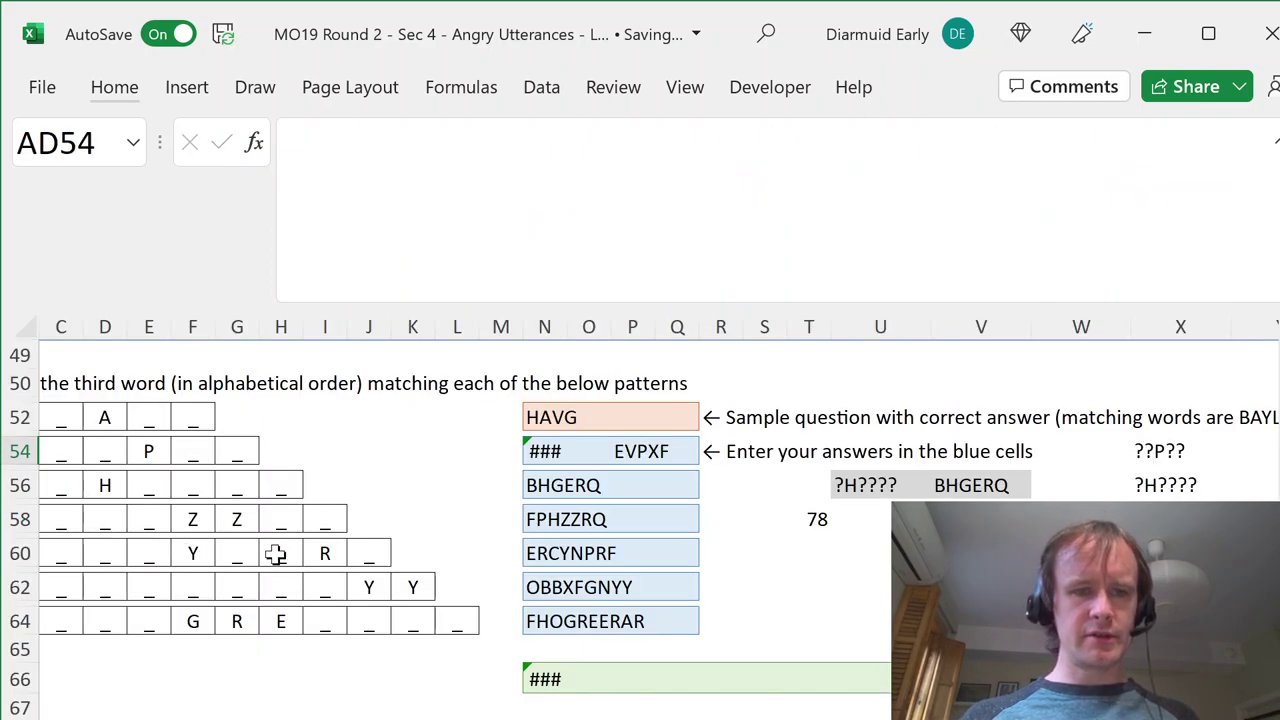
left_click(374, 553)
key("Home")
key("Right")
key("Right")
key("Right")
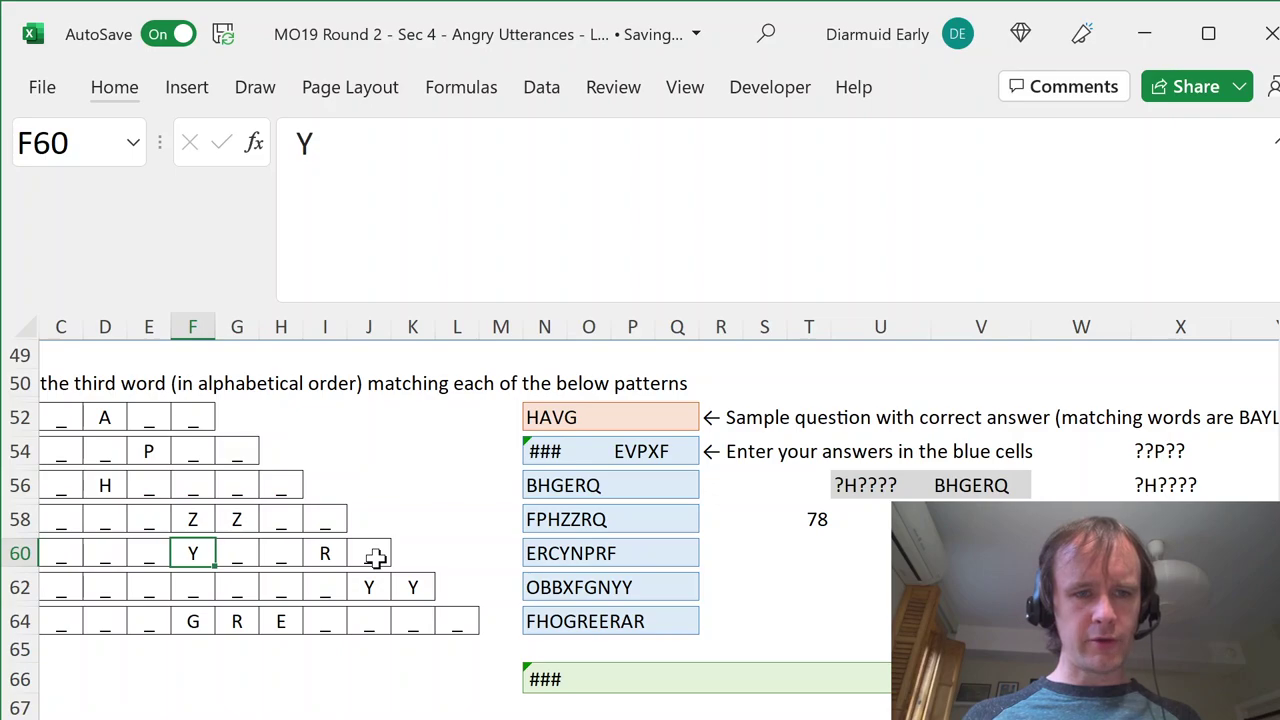
key("Right")
key("Right")
key("Right")
key("ctrl+Page_Up")
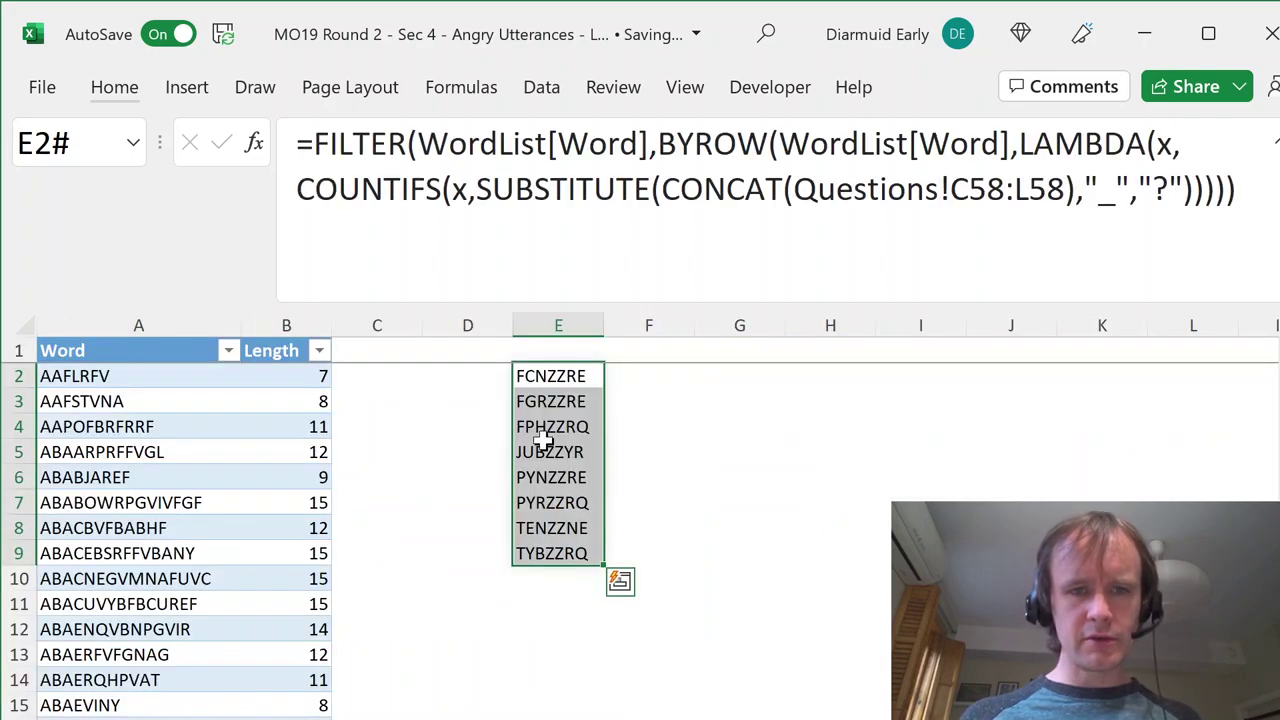
- Check the ZZ letters in F58:G58 against the results, leaving the test formula unchanged
key("ctrl+Page_Down")
key("Up")
key("Left")
key("ctrl+Left")
key("Right")
key("Right")
key("Right")
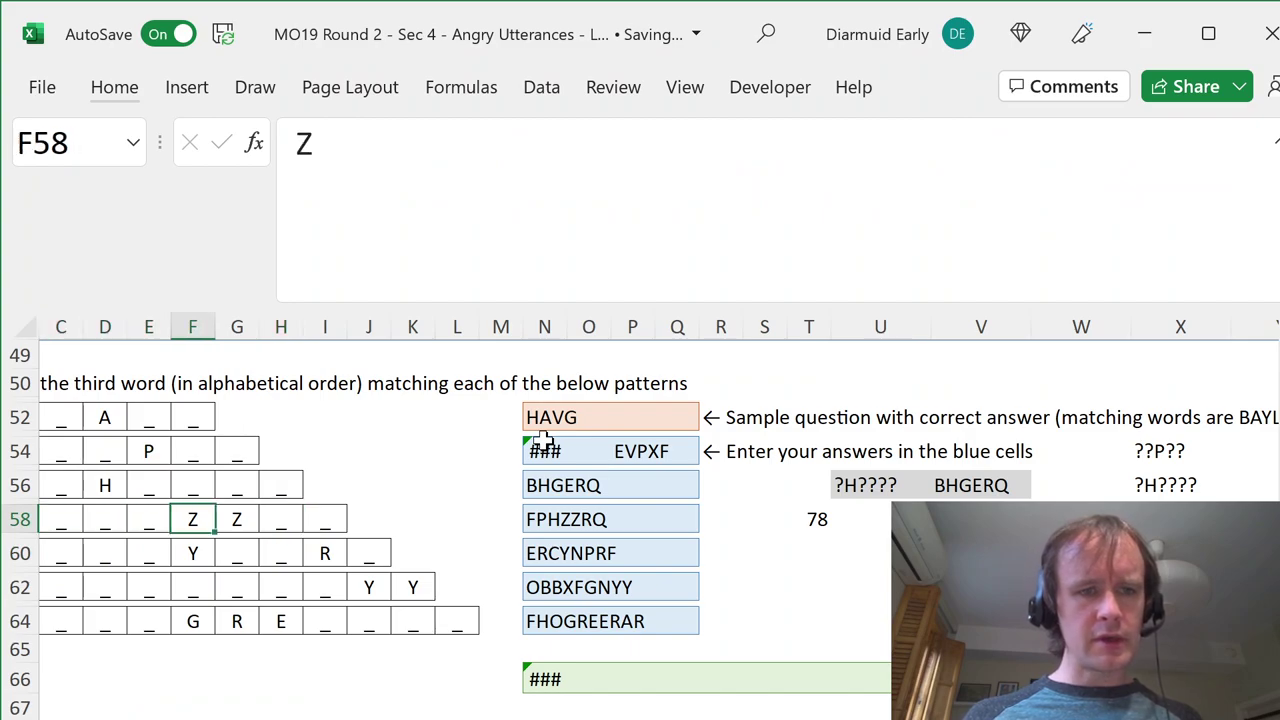
key("Left")
key("Right")
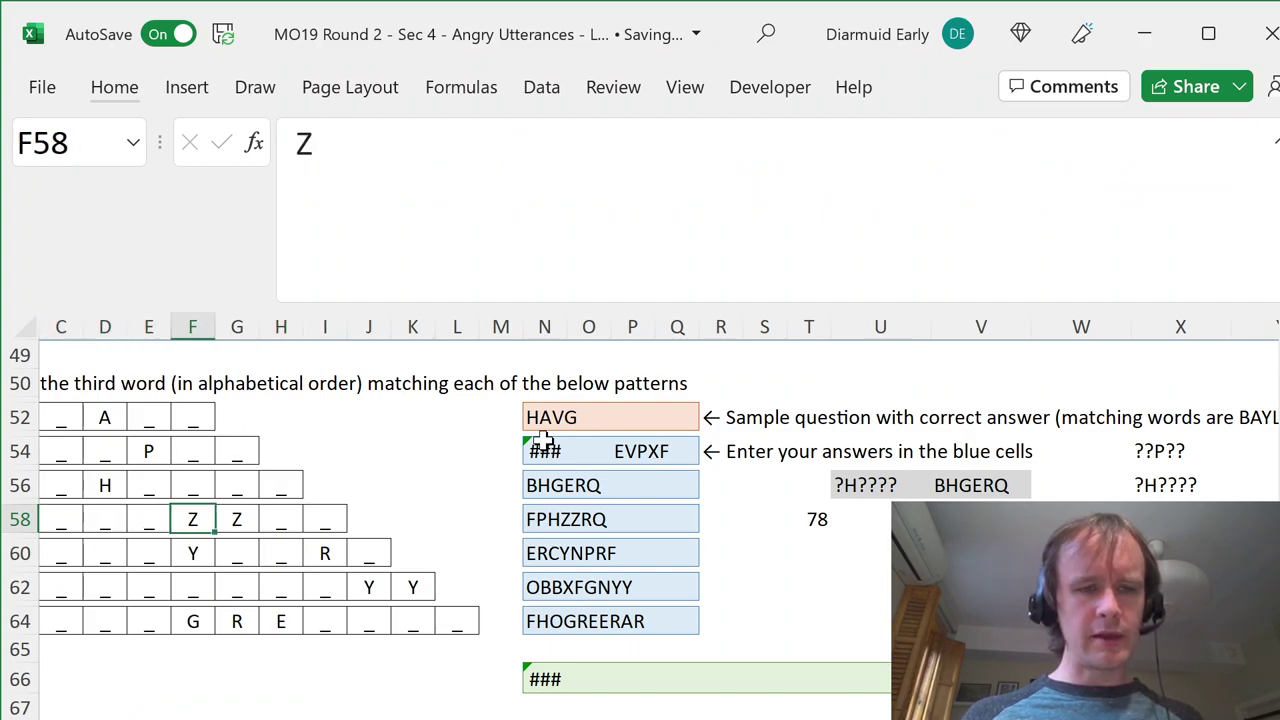
key("shift+Right")
key("ctrl+Page_Up")
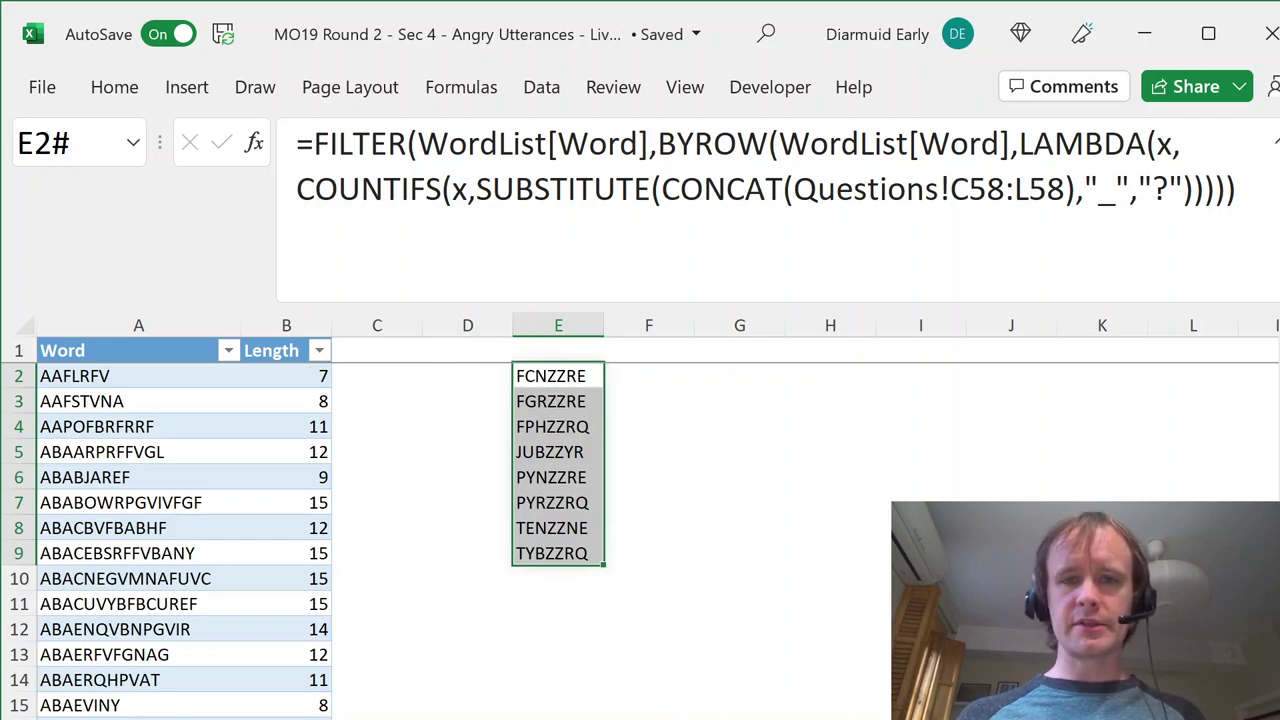
left_click_drag(657, 143, 920, 417)
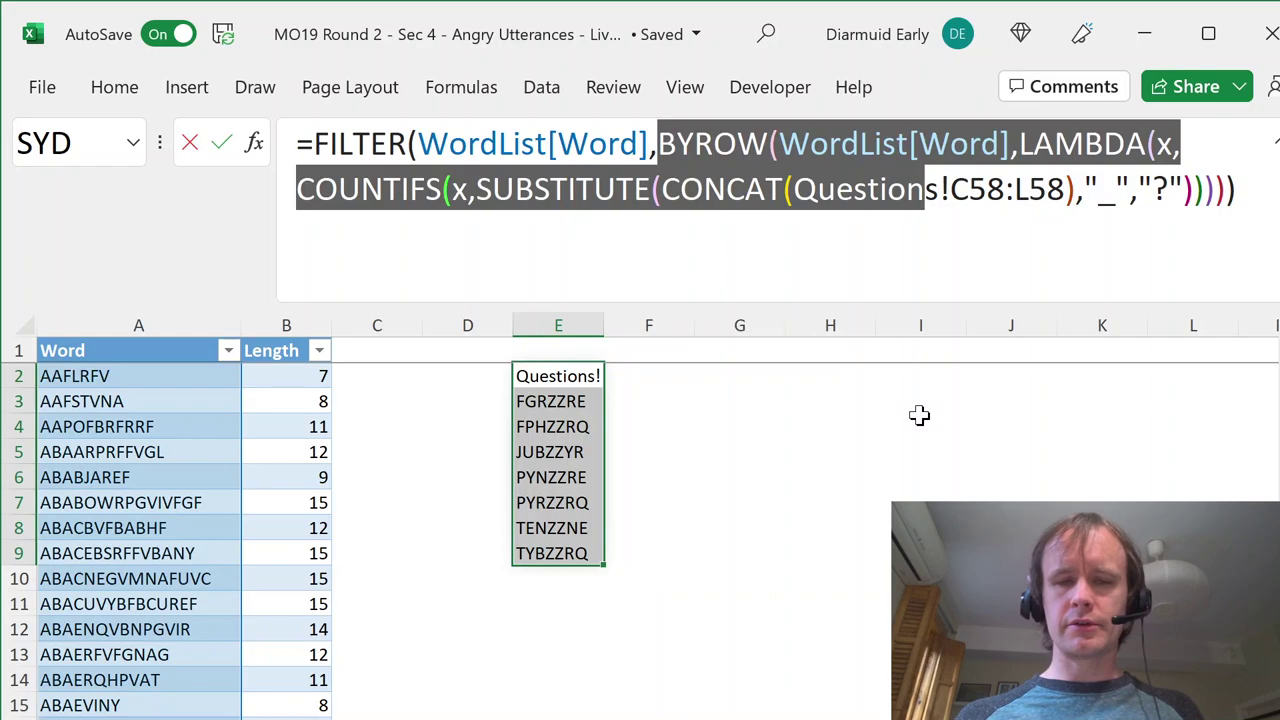
key("Escape")
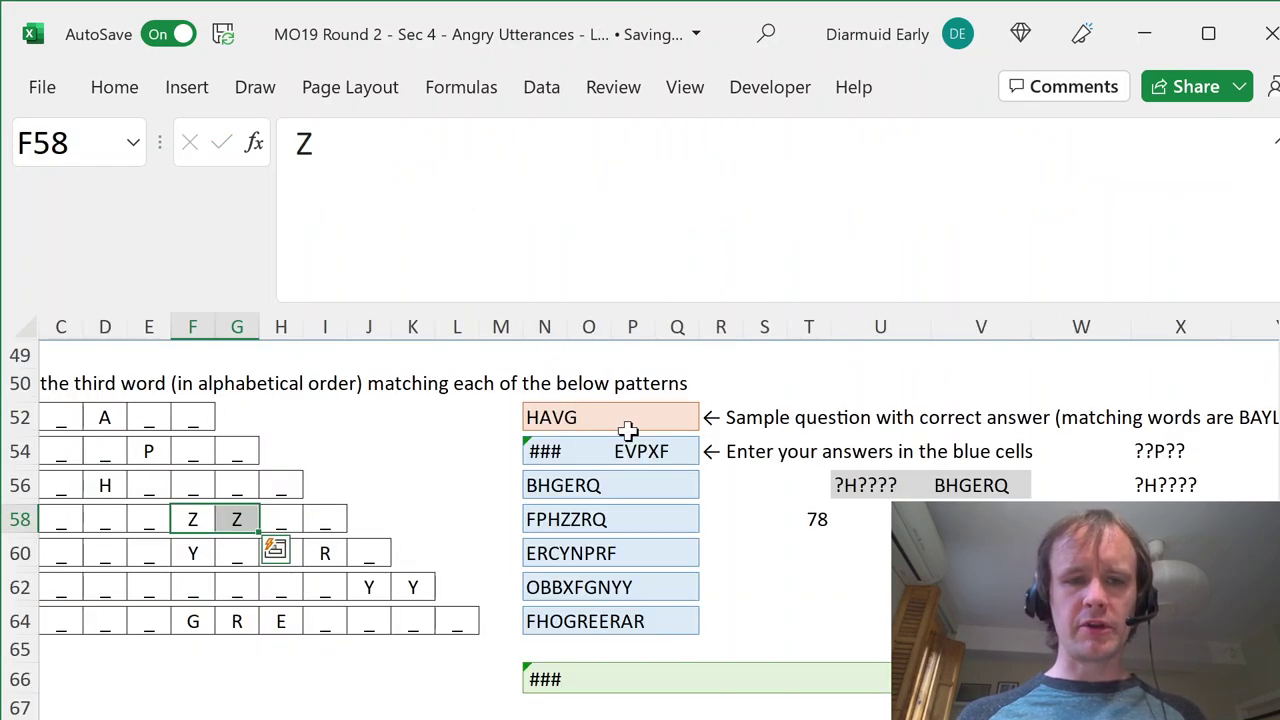
- Wrap N54's answer formula in INDEX(...,3) so it returns EVPXF
left_click(535, 457)
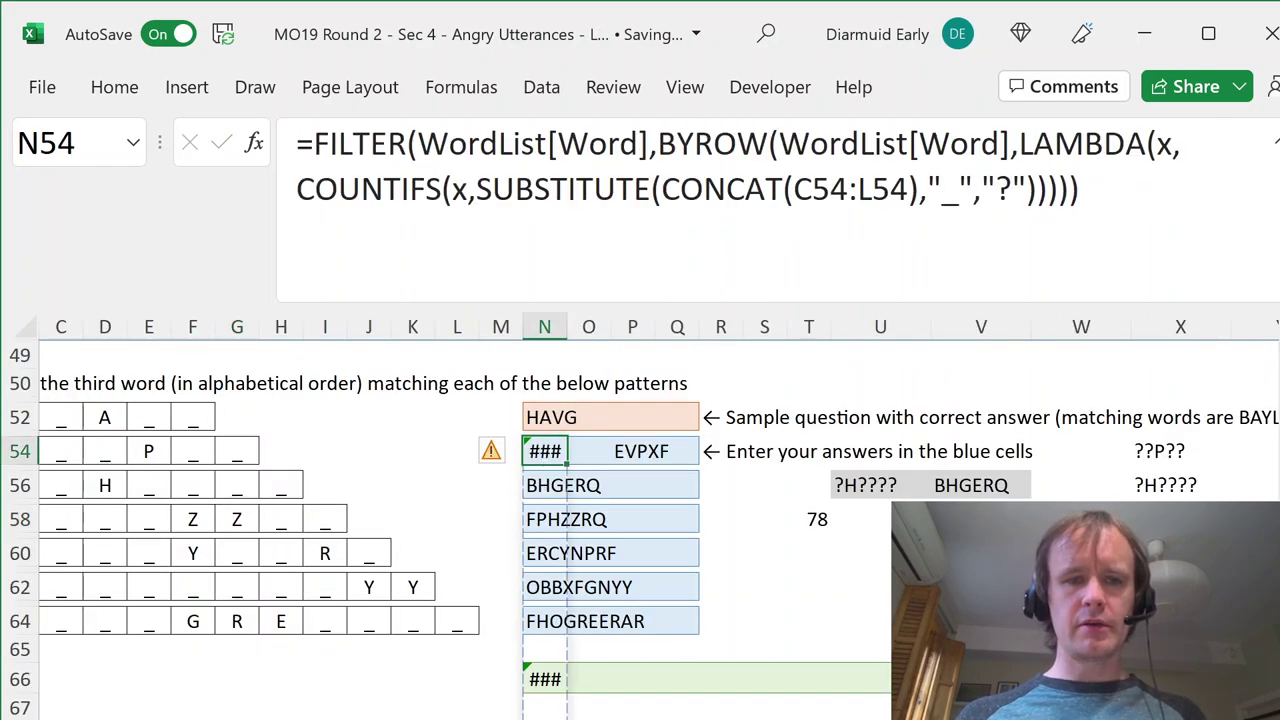
left_click(313, 143)
type("ind")
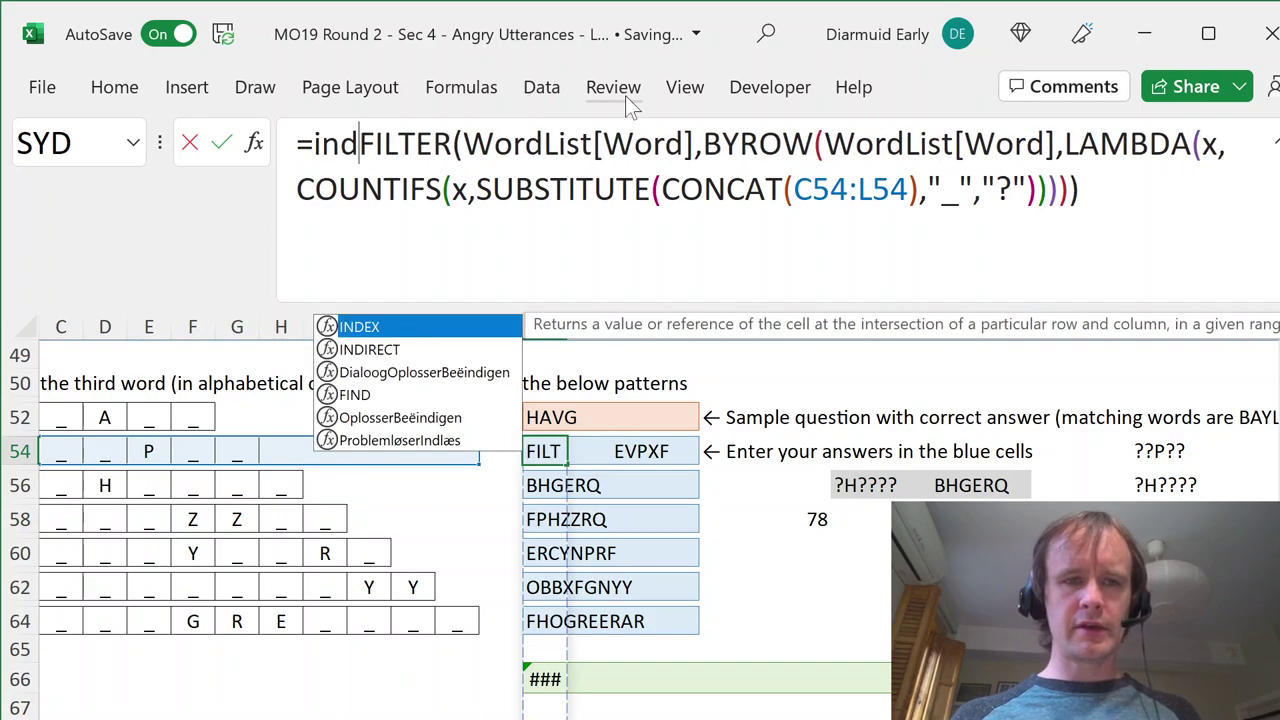
key("Tab")
key("End")
type(",3)")
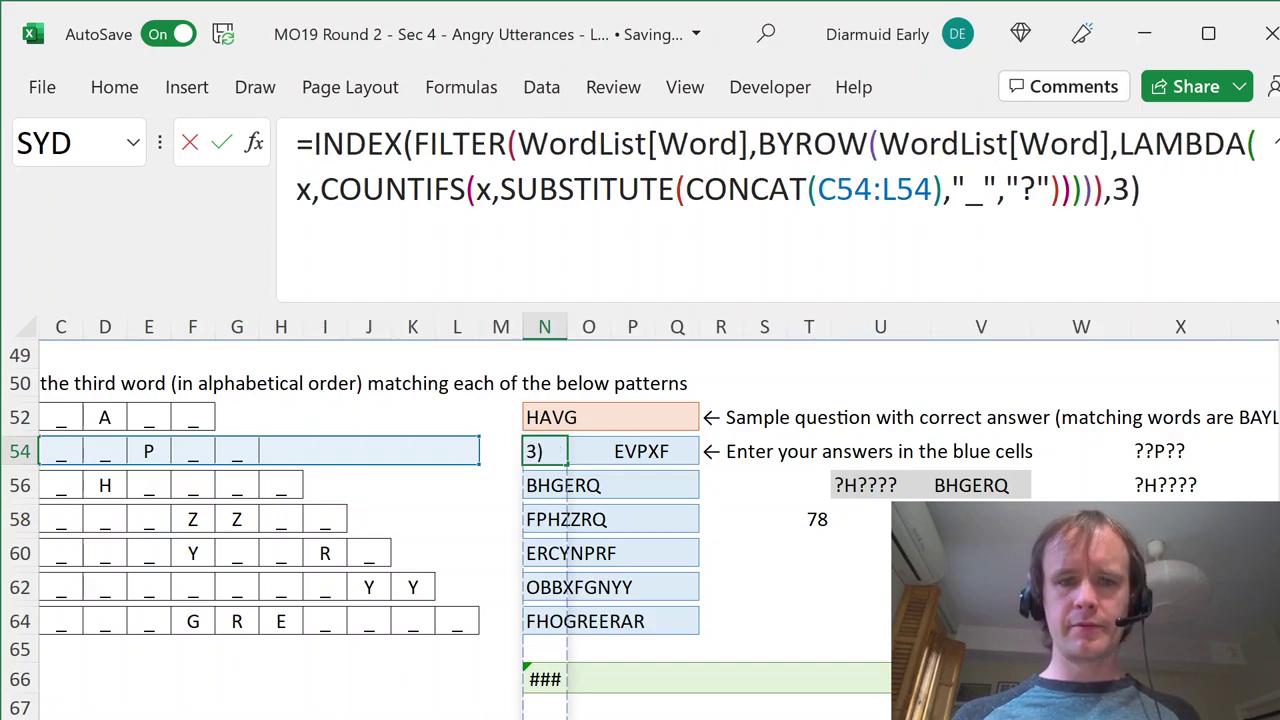
key("ctrl+Return")
- Copy the N54 answer formula into answer cells N58, N60, N62 and N64
key("Right")
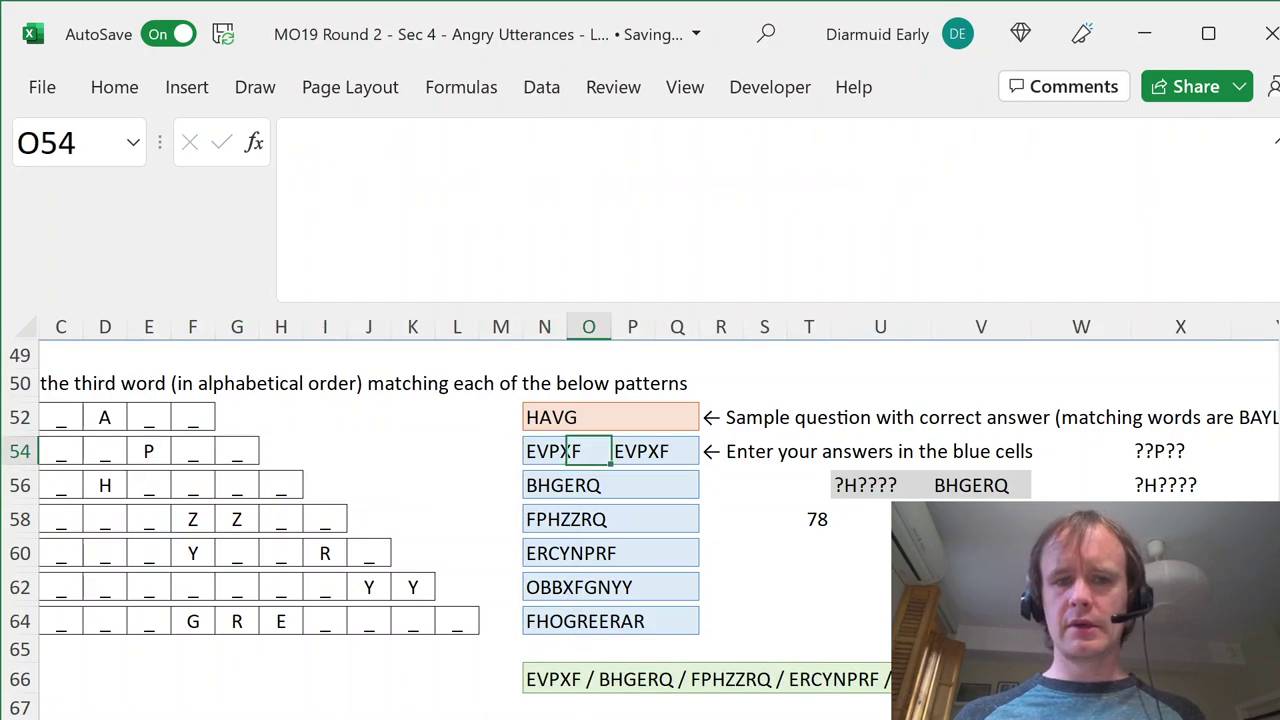
key("Left")
key("ctrl+c")
key("Down")
left_click(566, 485)
left_click(567, 519)
key("ctrl+v")
key("Down")
key("Down")
key("ctrl+v")
key("Down")
key("Down")
key("ctrl+v")
key("Down")
key("Down")
key("ctrl+v")
- Change the last argument of the V56 helper formula from 3 to 4
key("Up")
key("Up")
key("Up")
key("Up")
key("Up")
key("Up")
key("Up")
key("Up")
key("Up")
key("Right")
key("Down")
key("Right")
key("Right")
key("Right")
key("Right")
key("Right")
key("Right")
key("Right")
key("ctrl")
key("Escape")
key("Escape")
left_click(612, 234)
key("BackSpace")
type("4")
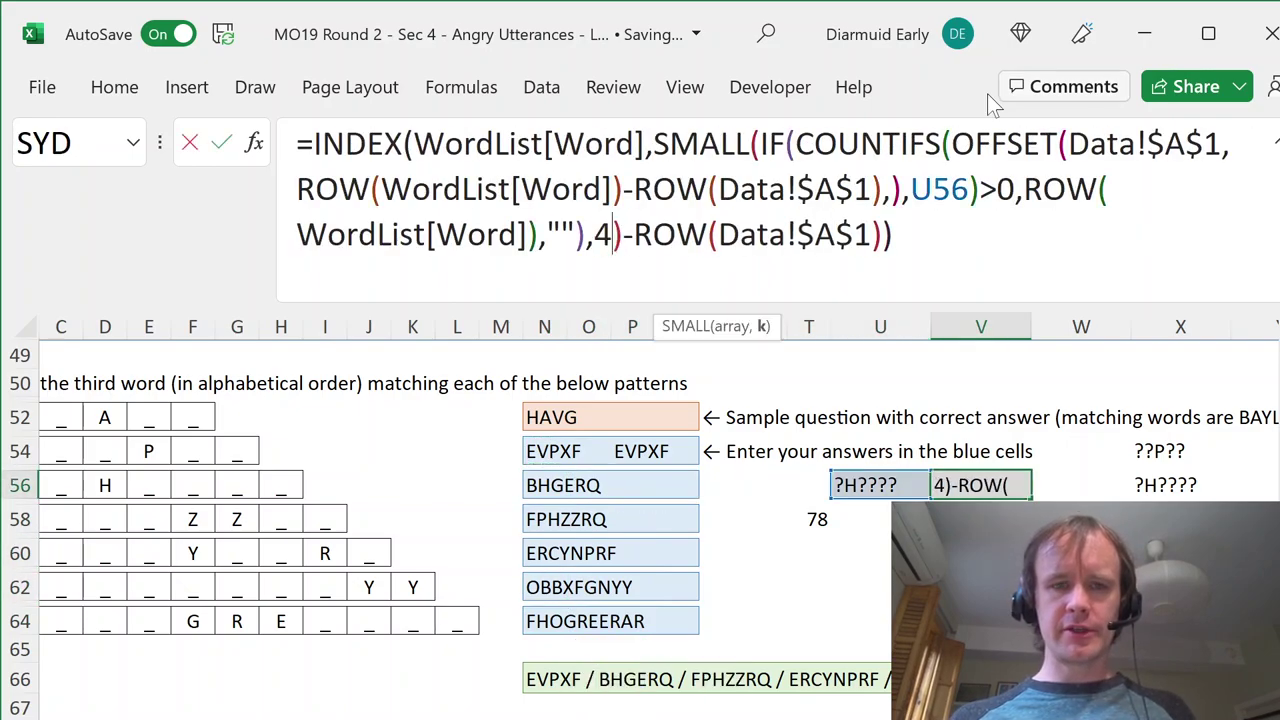
key("Return")
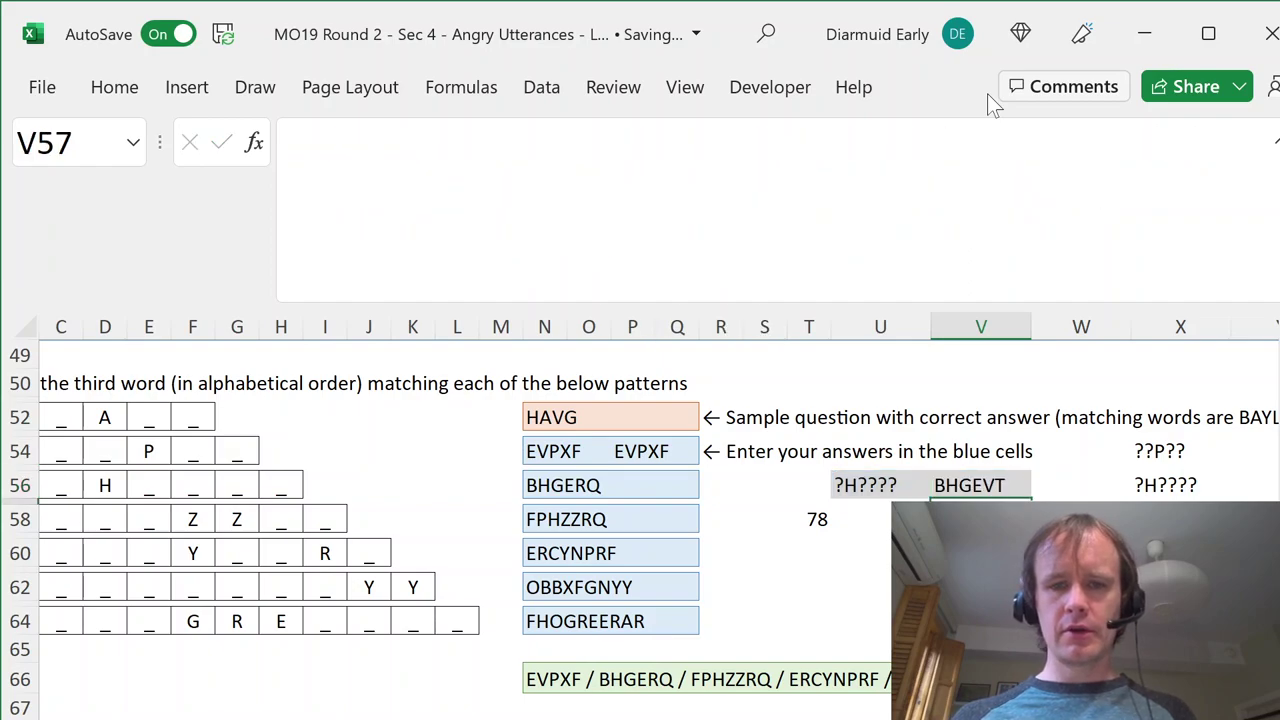
- Switch N56's INDEX to the fourth match, BHGEVT, then undo back to BHGERQ
key("Up")
key("Left")
key("Left")
key("Left")
key("Left")
key("Left")
key("Left")
key("Left")
key("Left")
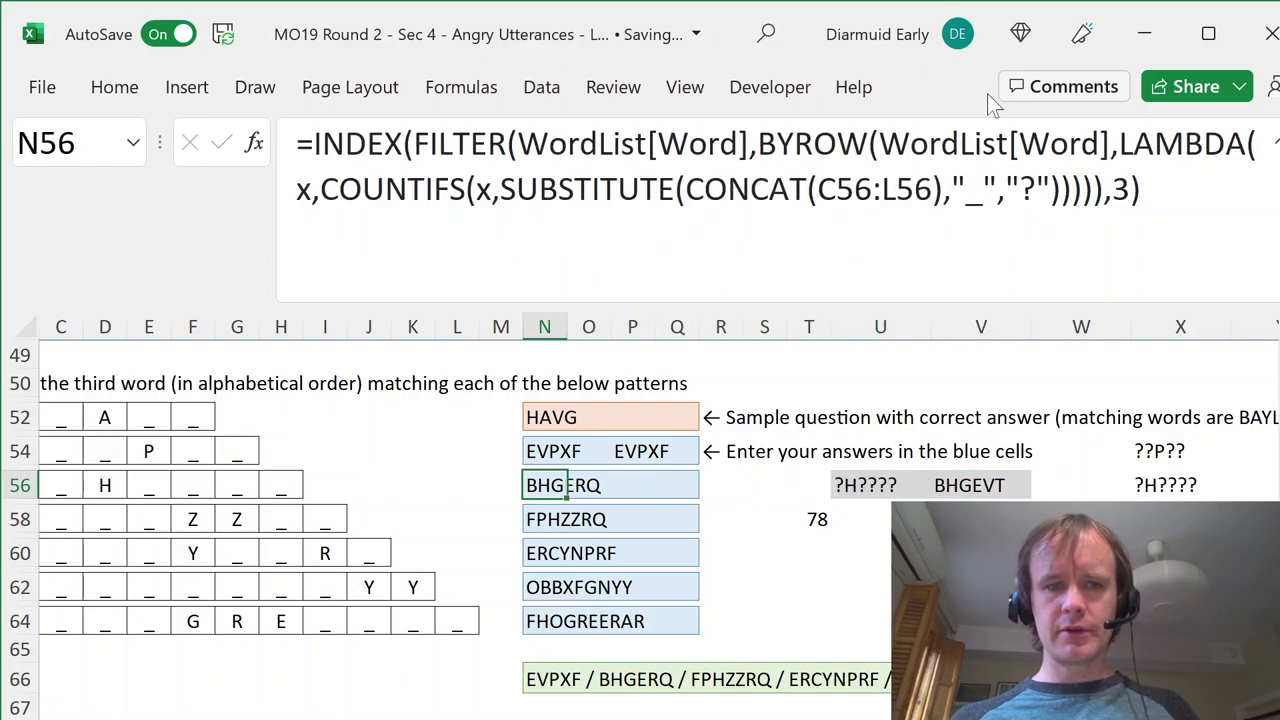
left_click(1128, 290)
key("BackSpace")
type("4")
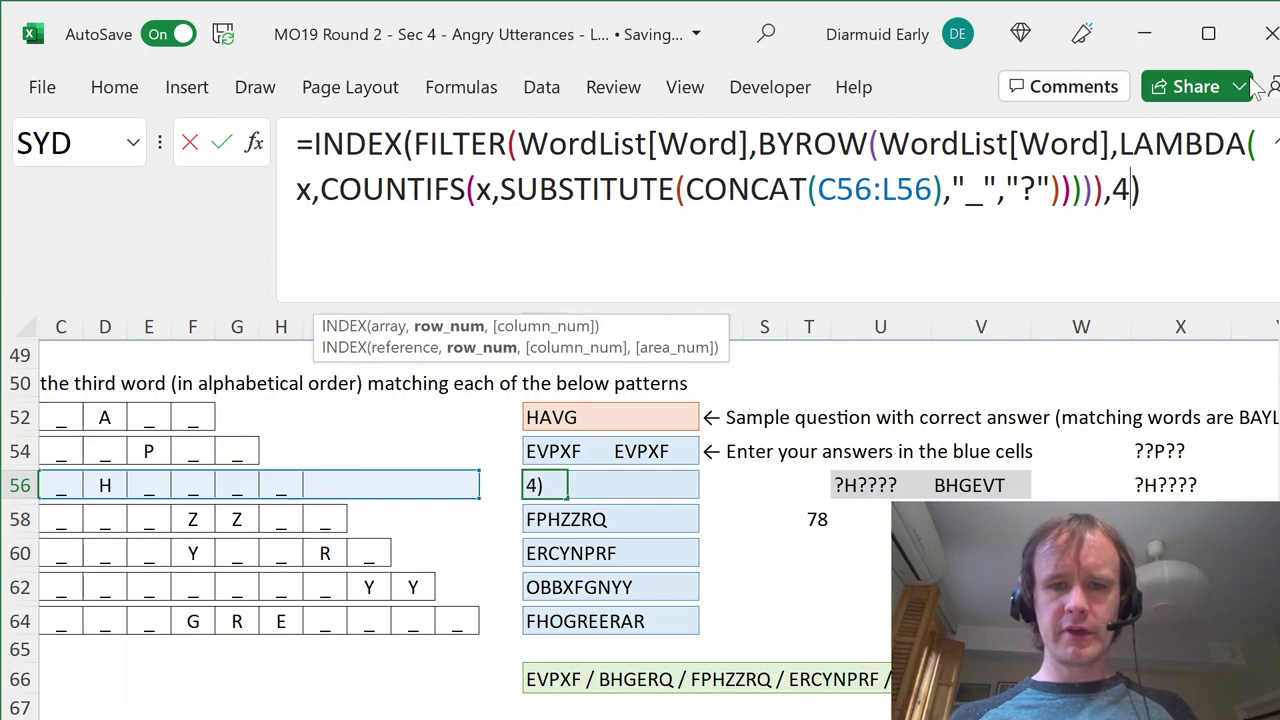
key("Return")
key("Up")
key("shift+Right")
key("shift+Right")
key("shift+Right")
key("shift+Right")
key("shift+Right")
key("shift+Right")
key("shift+Right")
key("shift+Right")
key("shift+Right")
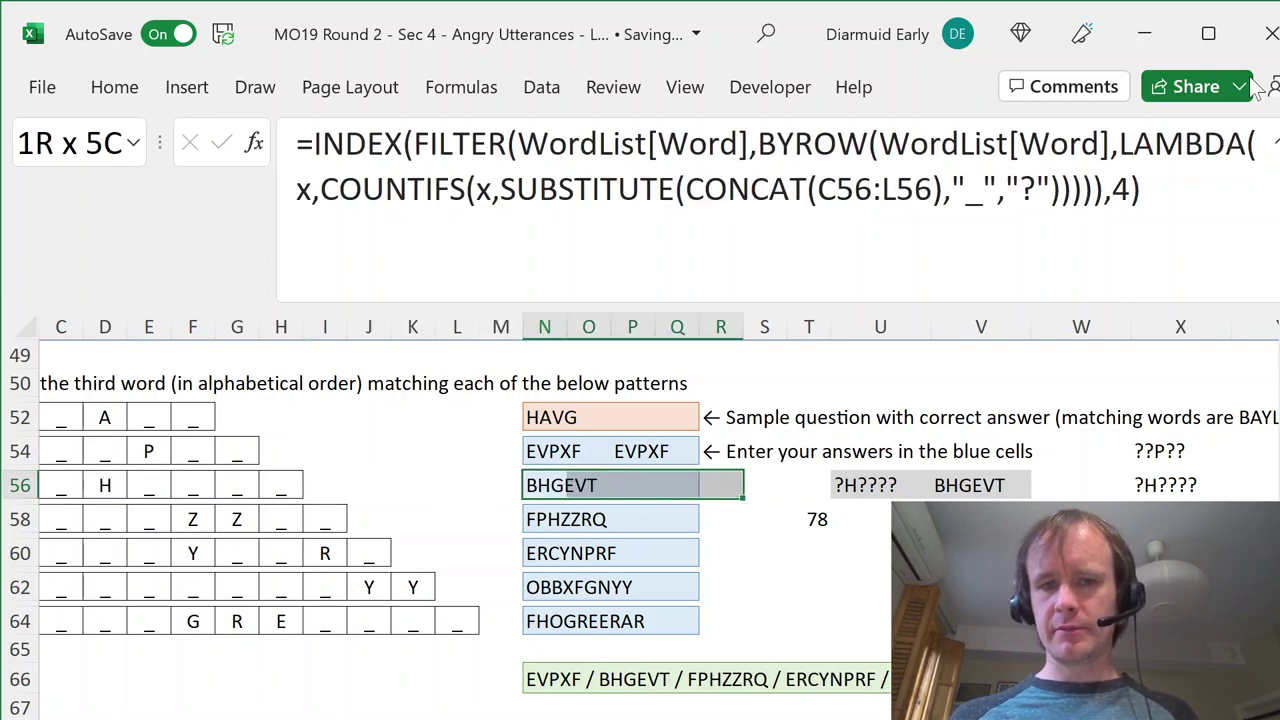
key("ctrl+z")
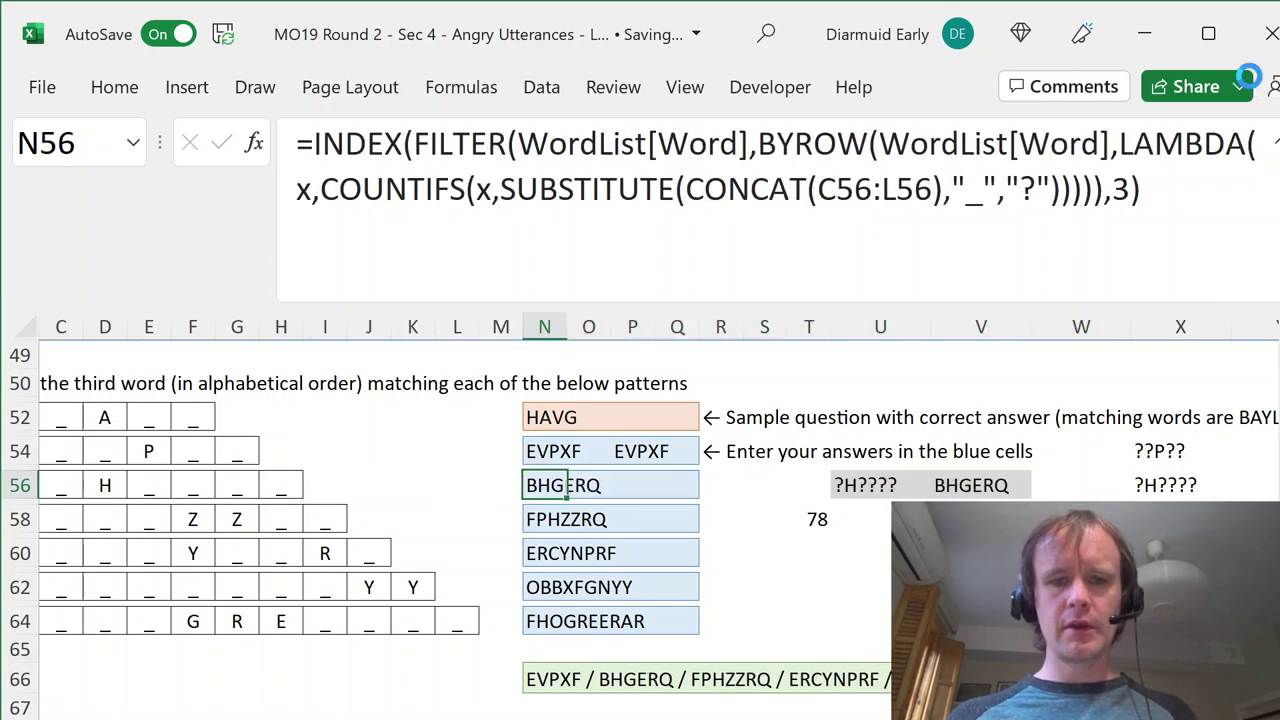
key("Home")
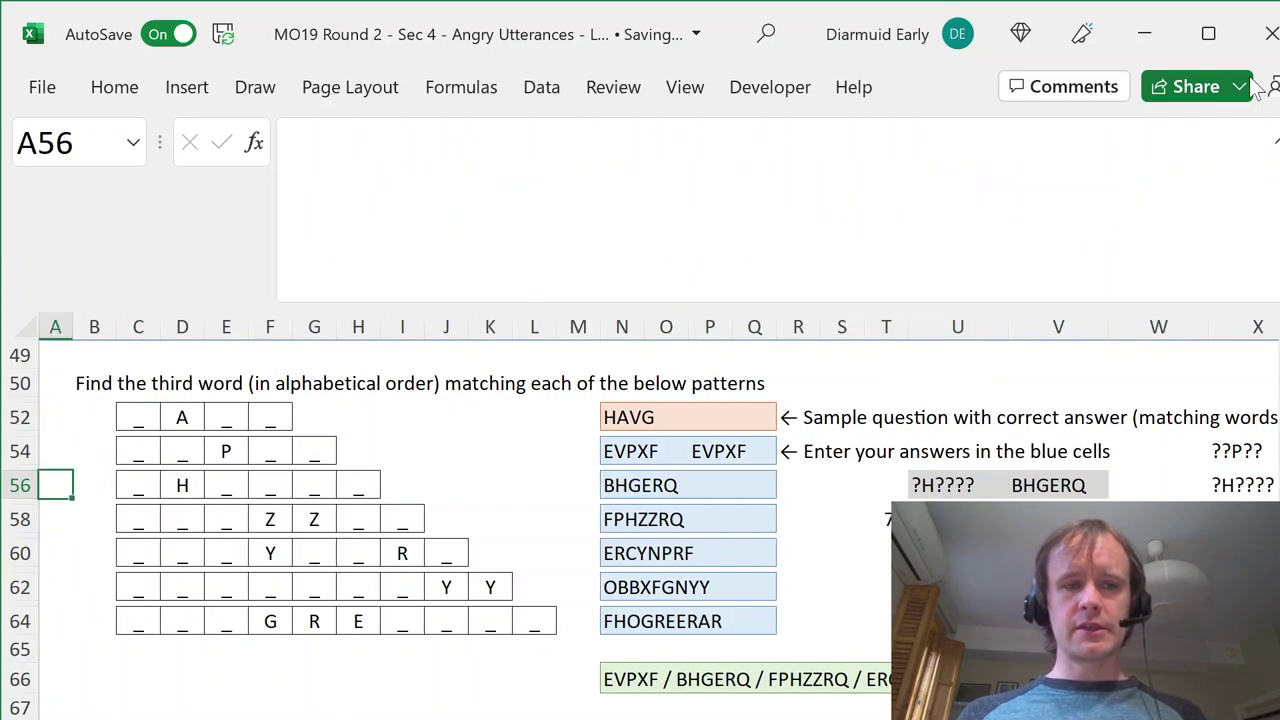
- Move down past Question 4 to the Question 5 grid's crossing square D77
key("shift+Up")
key("shift+Up")
key("shift+Up")
key("shift+Up")
key("shift+Up")
key("shift+Up")
key("shift+Up")
key("shift+Up")
key("shift+Up")
key("shift+Up")
key("shift+Up")
key("shift+Up")
key("shift+Up")
key("shift+Up")
key("shift+Up")
key("shift+Up")
key("shift+Up")
key("shift+Up")
key("shift+Up")
key("shift+Up")
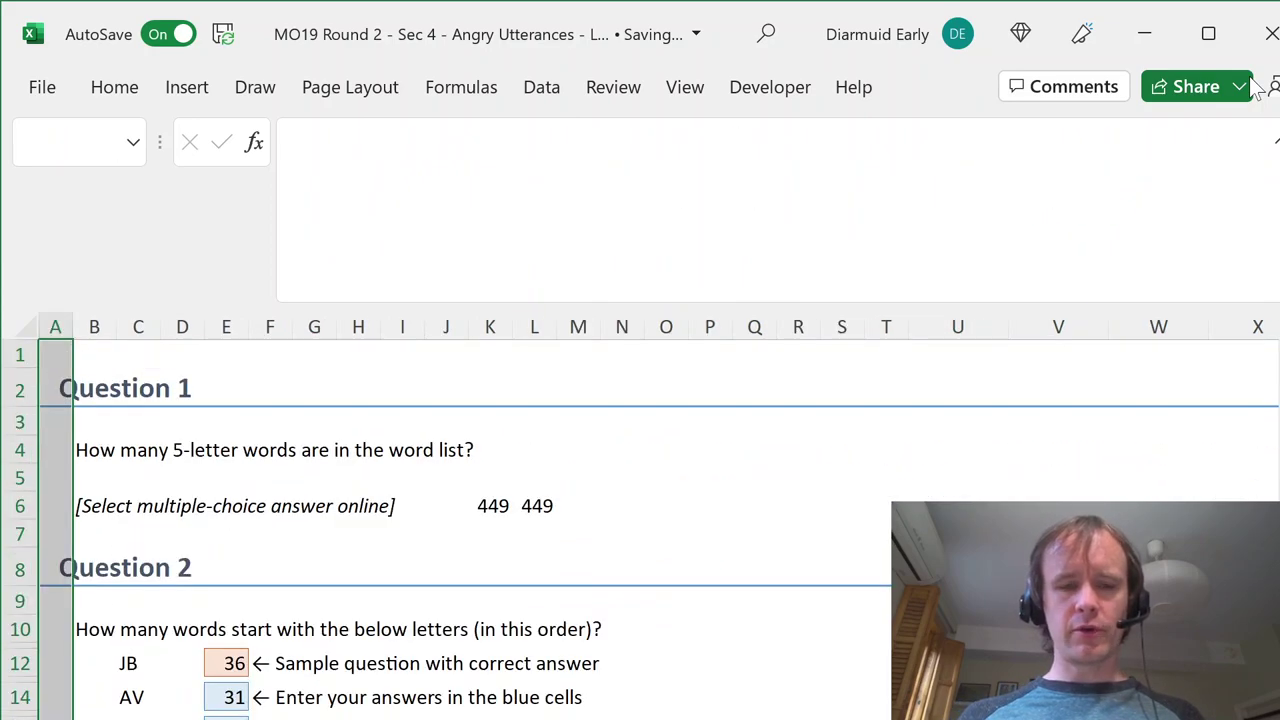
key("Down")
key("Down")
key("Down")
key("Down")
key("Down")
key("Down")
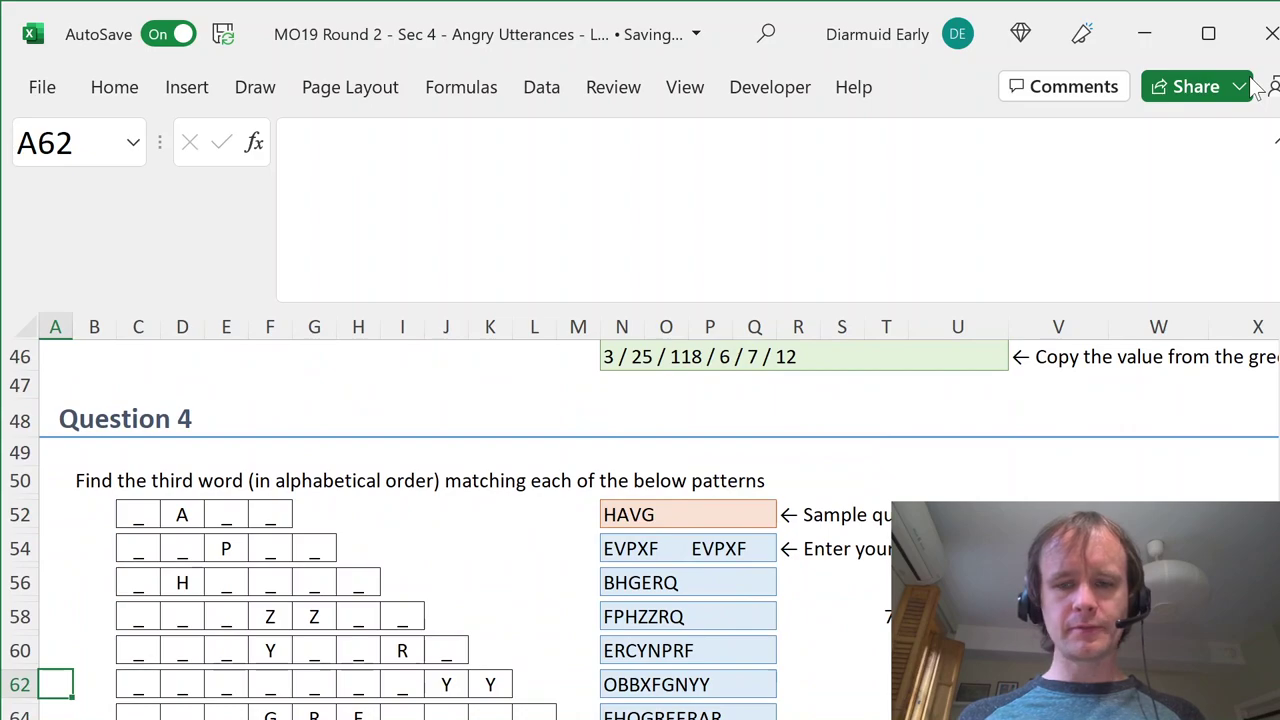
key("Down")
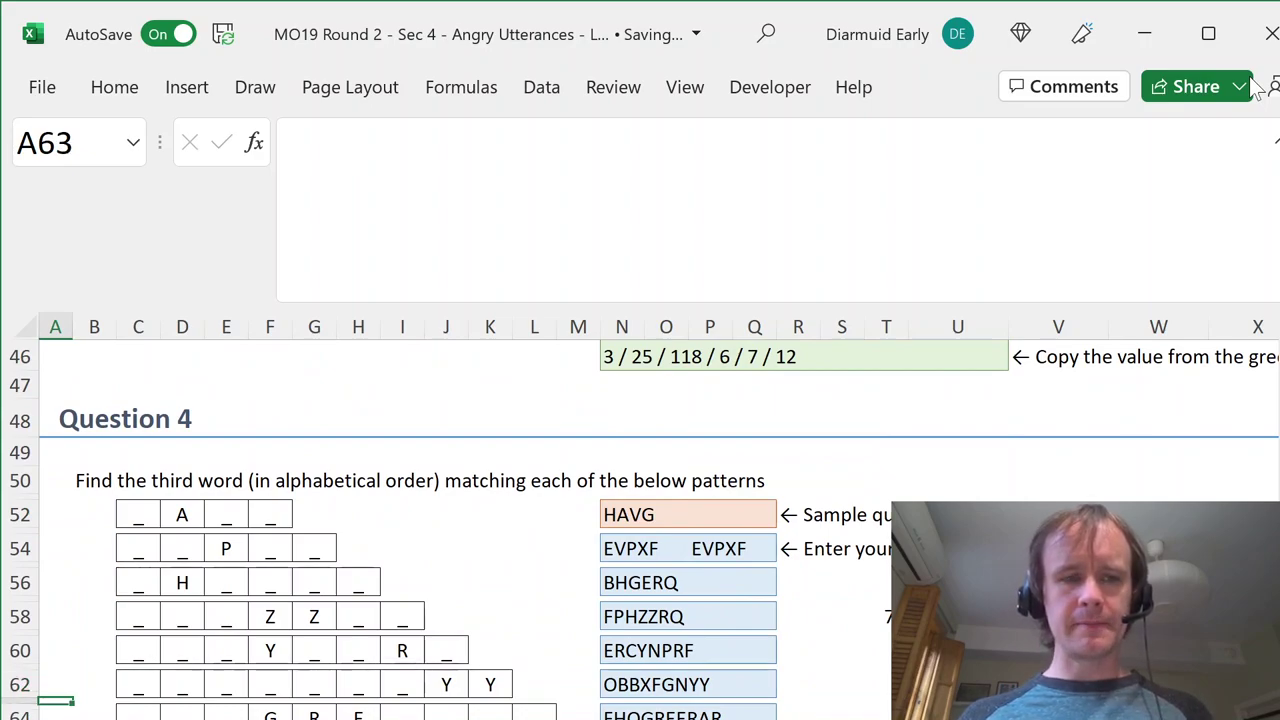
key("Down")
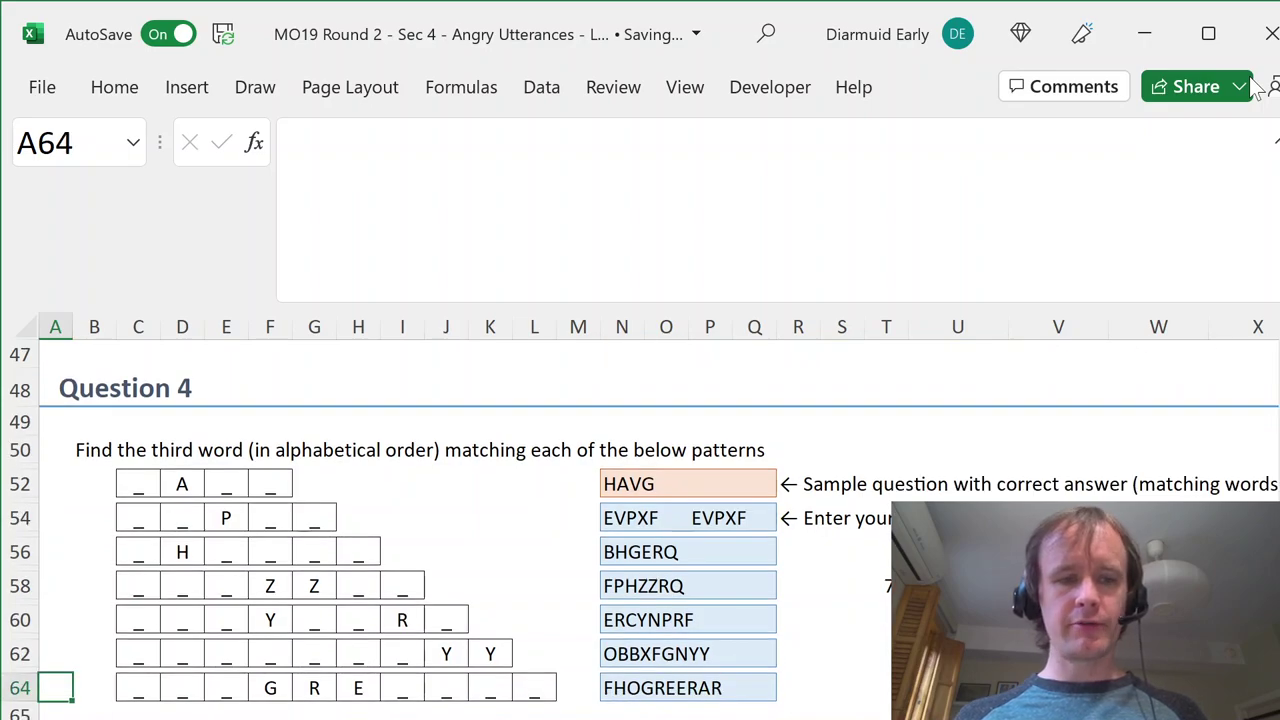
key("Down")
key("Down")
key("Down")
key("Down")
key("Down")
key("Down")
key("Down")
key("Down")
key("Down")
key("Down")
key("Down")
key("Down")
key("Down")
key("Down")
key("Down")
key("Down")
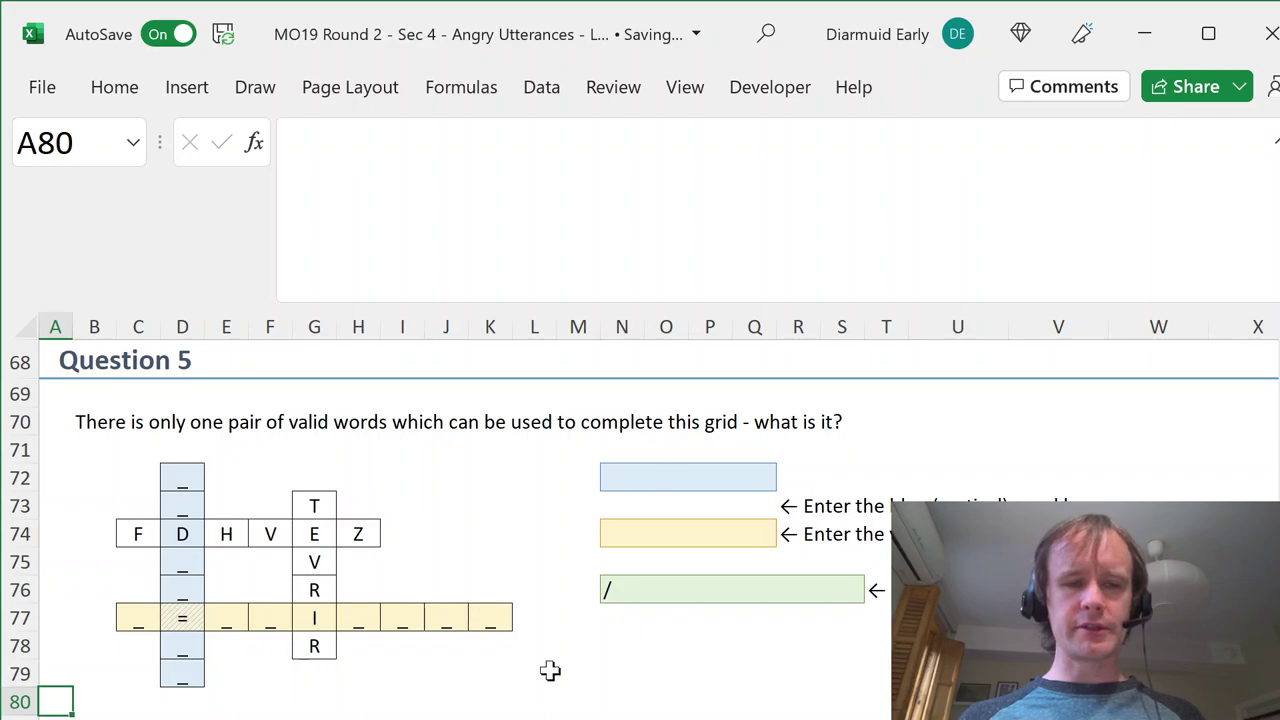
left_click(185, 617)
key("Down")
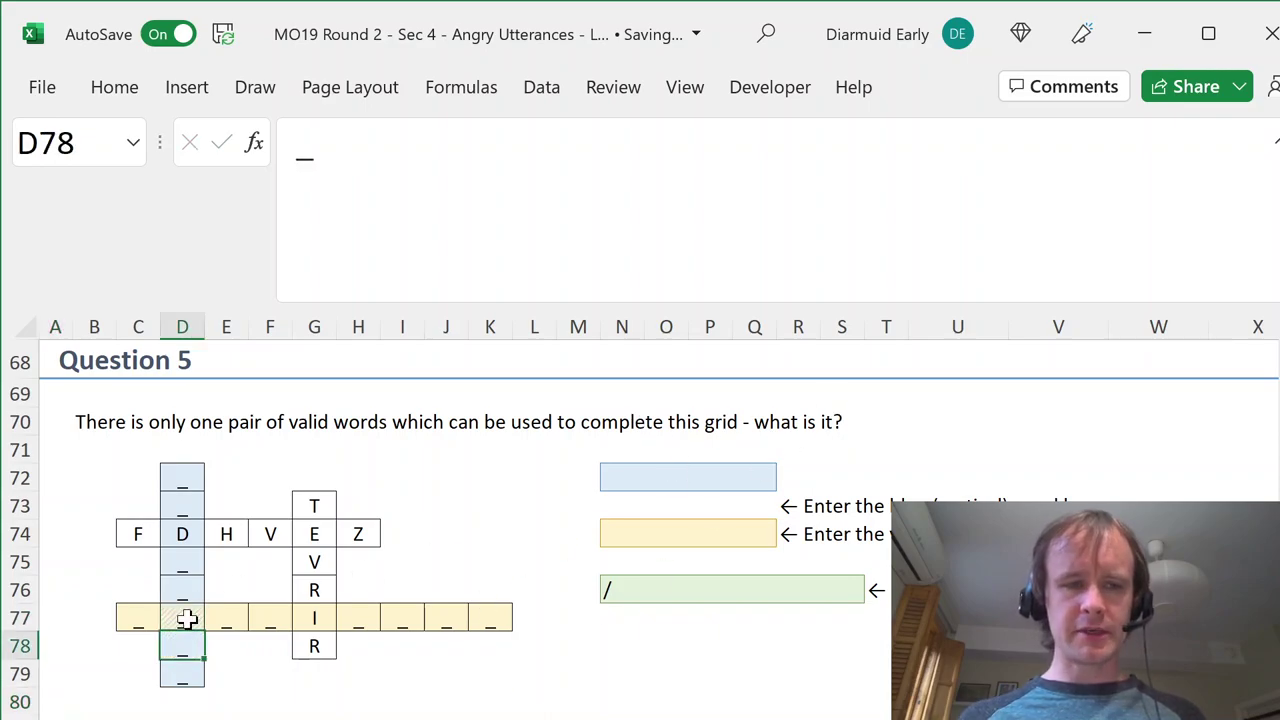
scroll(330, 670, "down", 4)
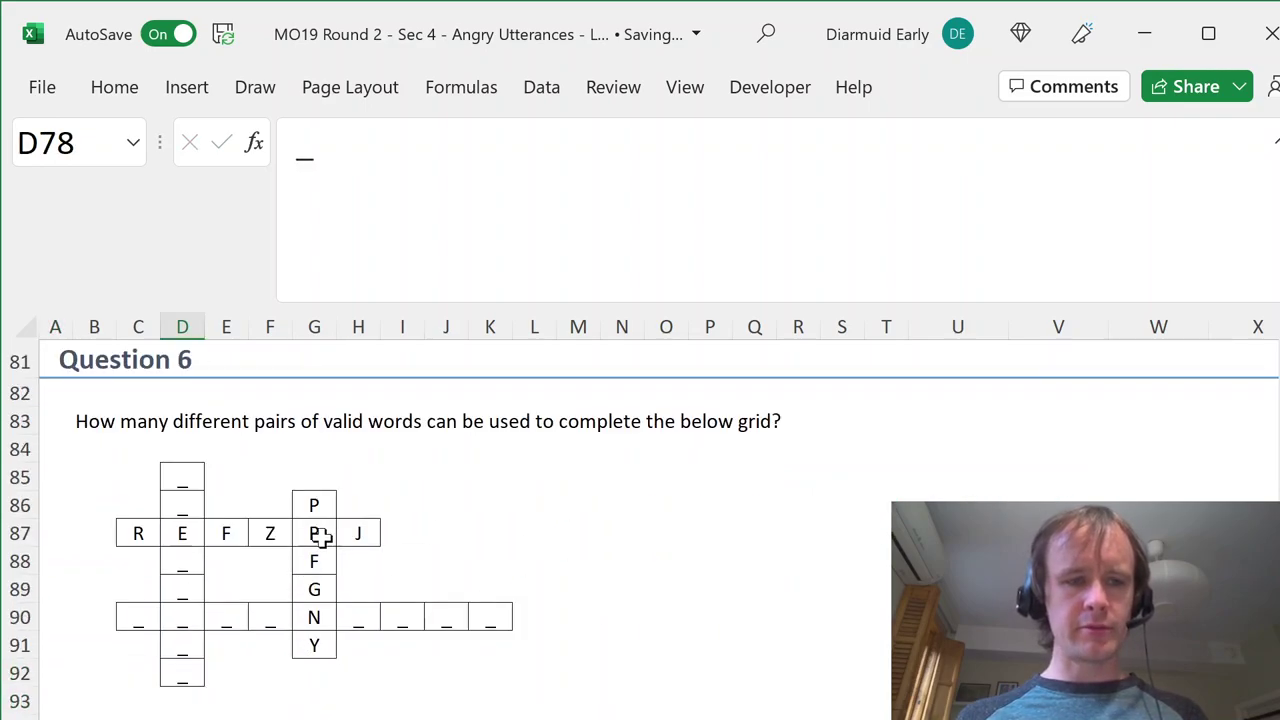
scroll(330, 538, "up", 3)
scroll(330, 538, "up", 2)
left_click(181, 624)
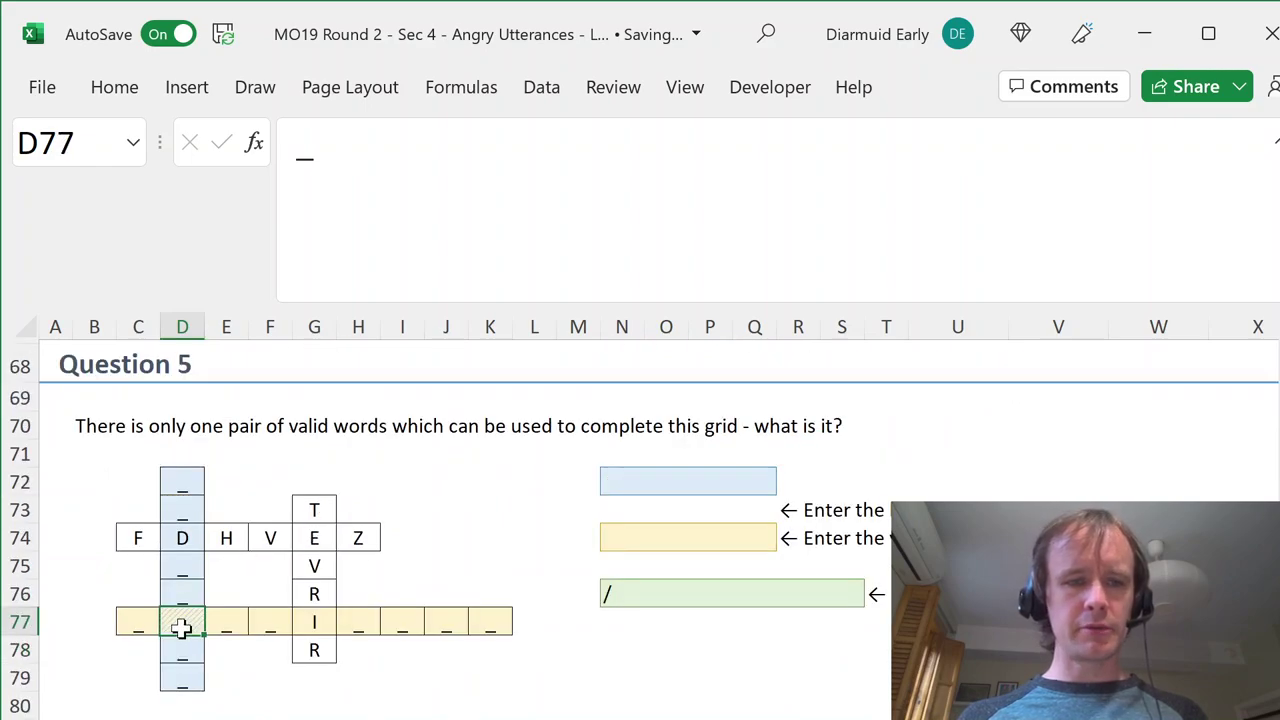
- Highlight the given row FDHVEZ, the column TEVRIR, and the blue and yellow word cells
left_click_drag(137, 538, 400, 545)
left_click_drag(306, 510, 314, 655)
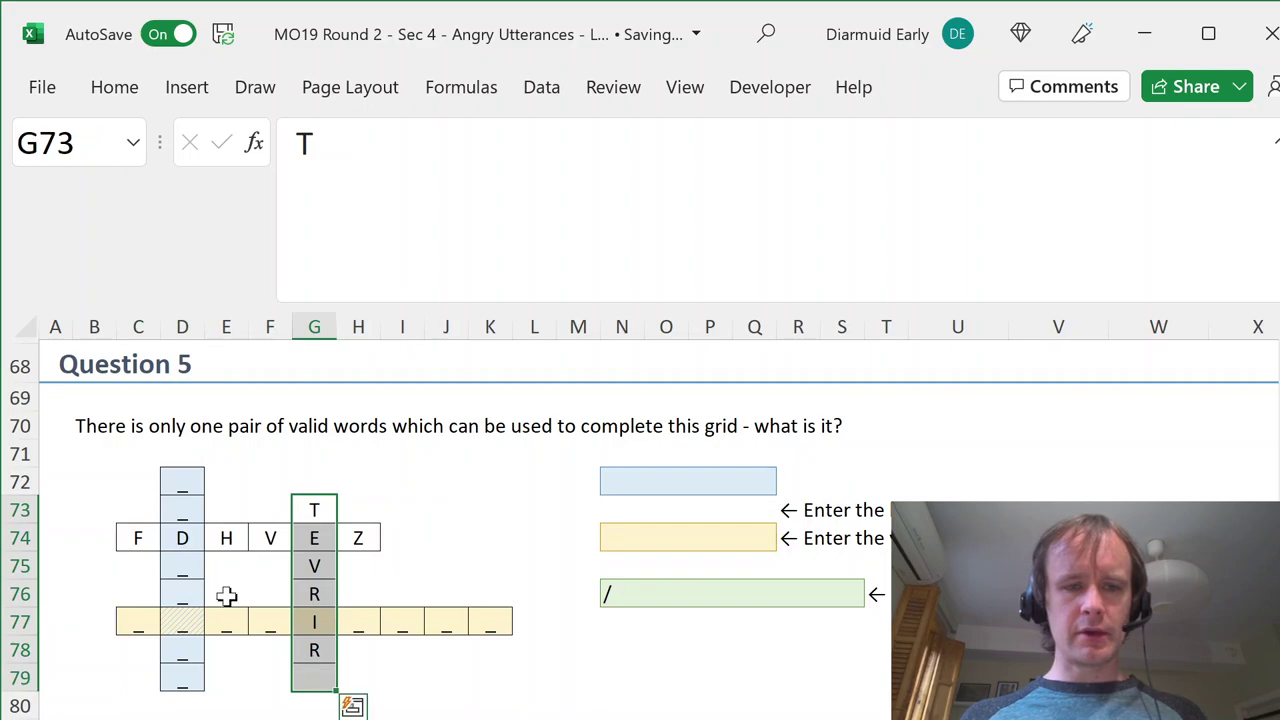
left_click_drag(177, 480, 177, 674)
left_click_drag(138, 622, 476, 623)
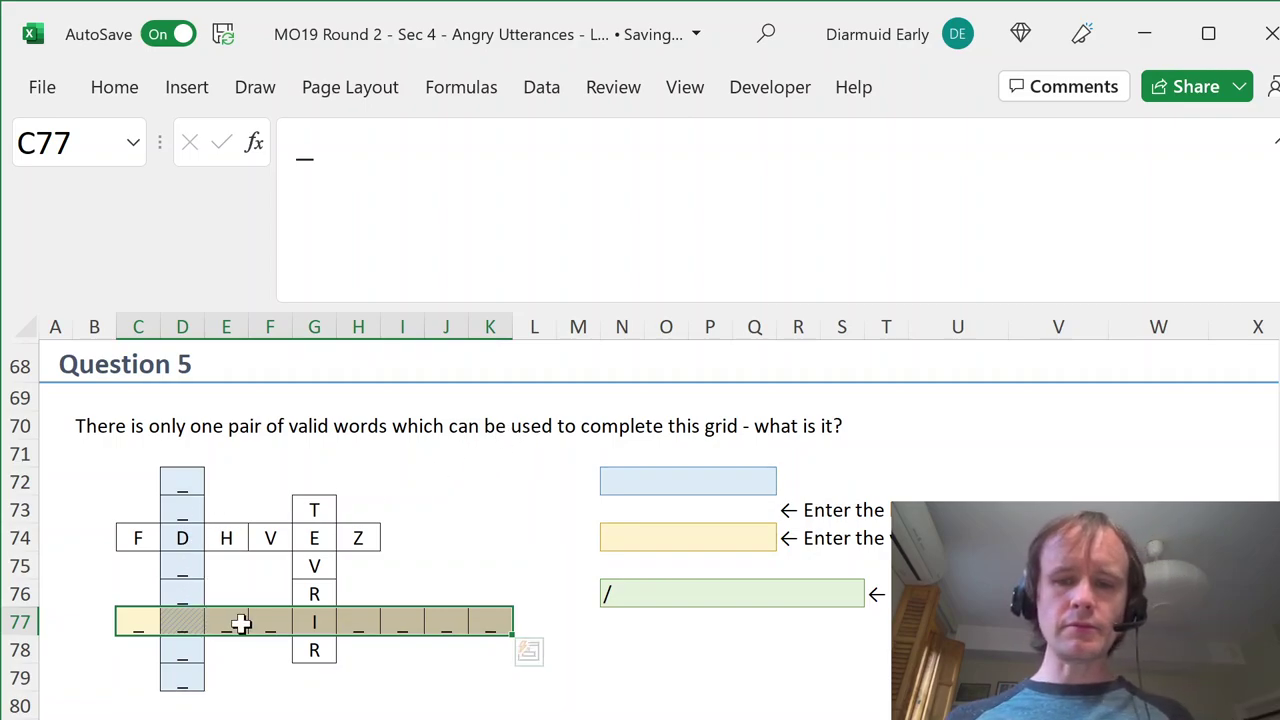
left_click(191, 622)
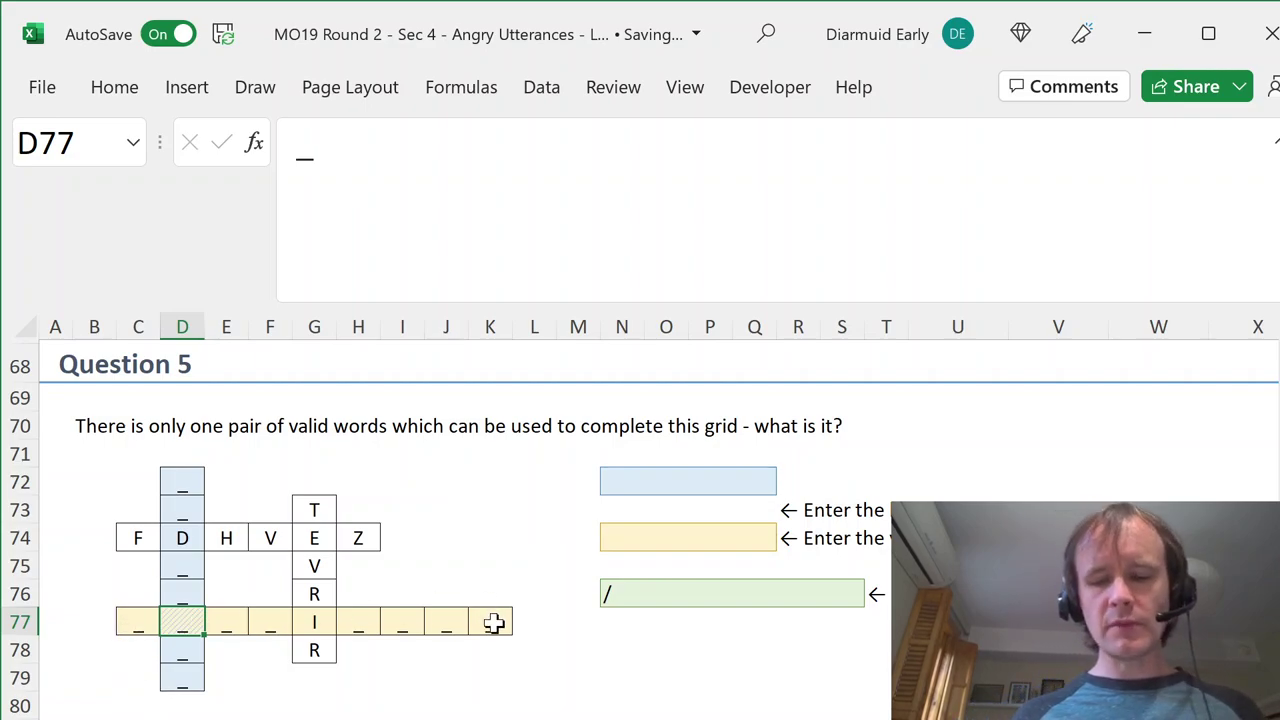
- Mark the crossing square D77 with =
type("=")
key("Return")
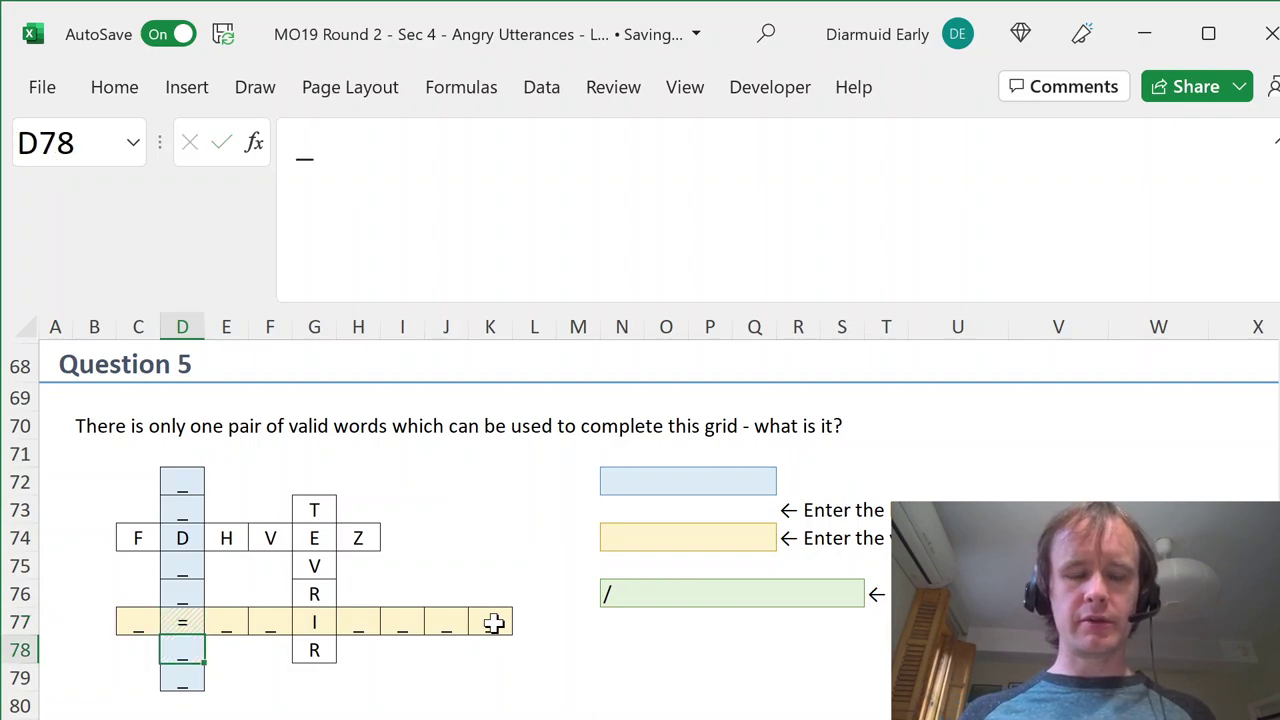
key("Up")
left_click(135, 622)
left_click(180, 622)
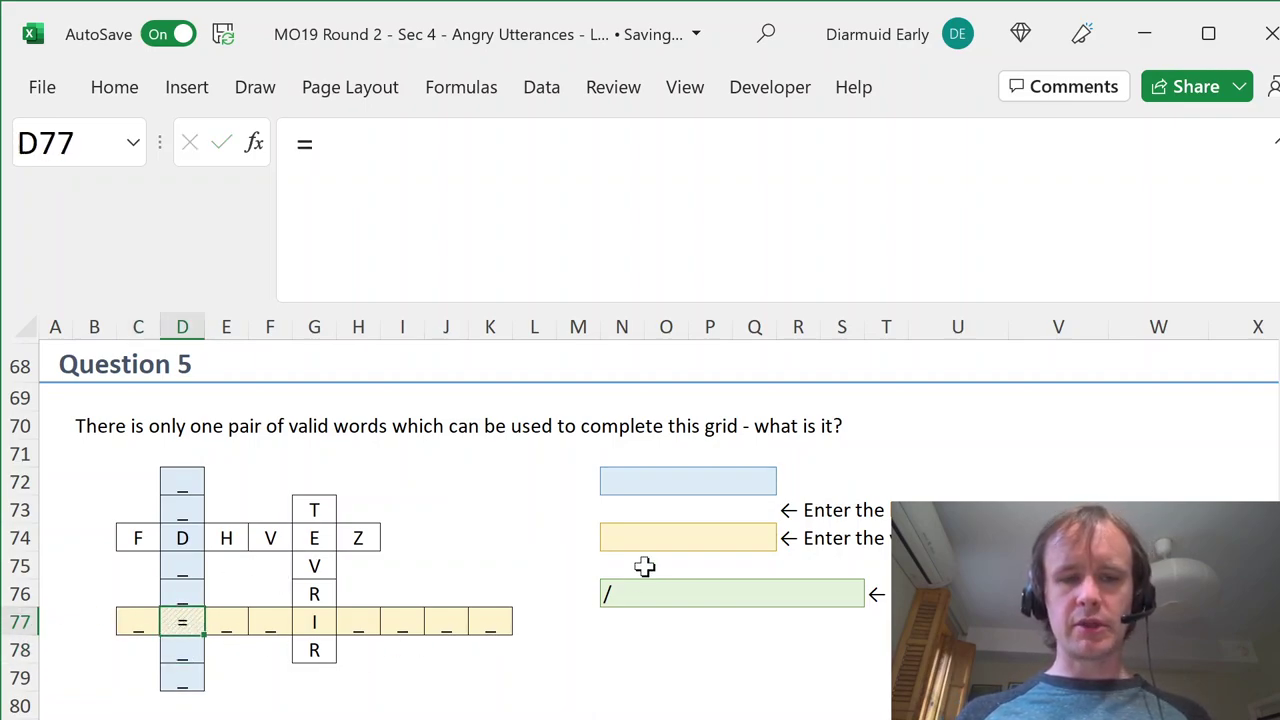
- Enter =SUBSTITUTE(CONCAT(D72:D79),"_","?") in N78, giving the blue pattern ??D??=??
left_click(604, 655)
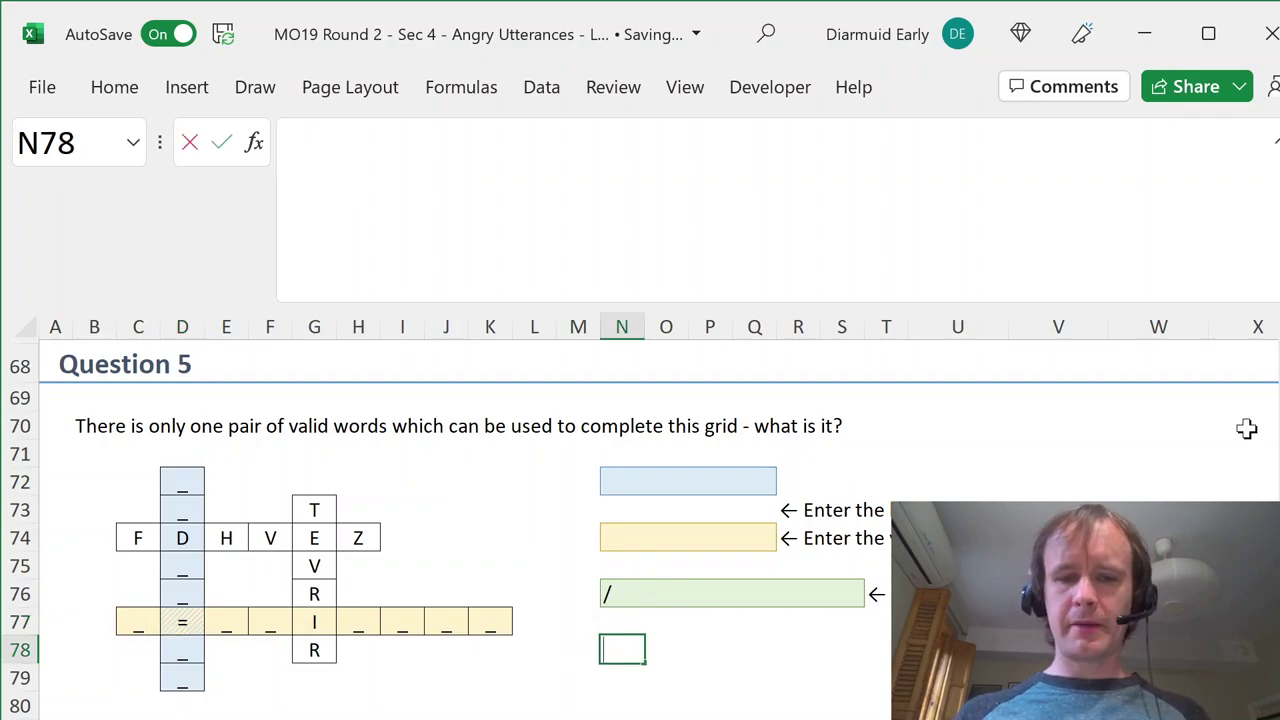
type("=sub")
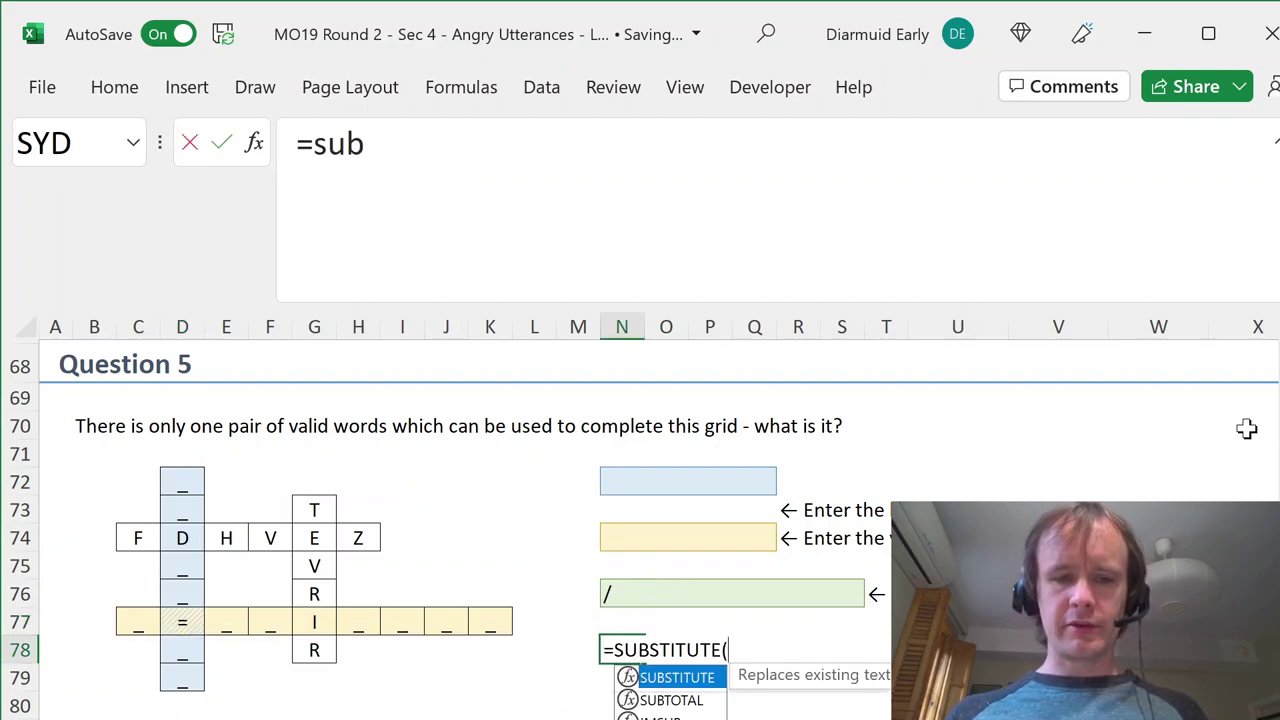
key("Tab")
type("conc")
key("Tab")
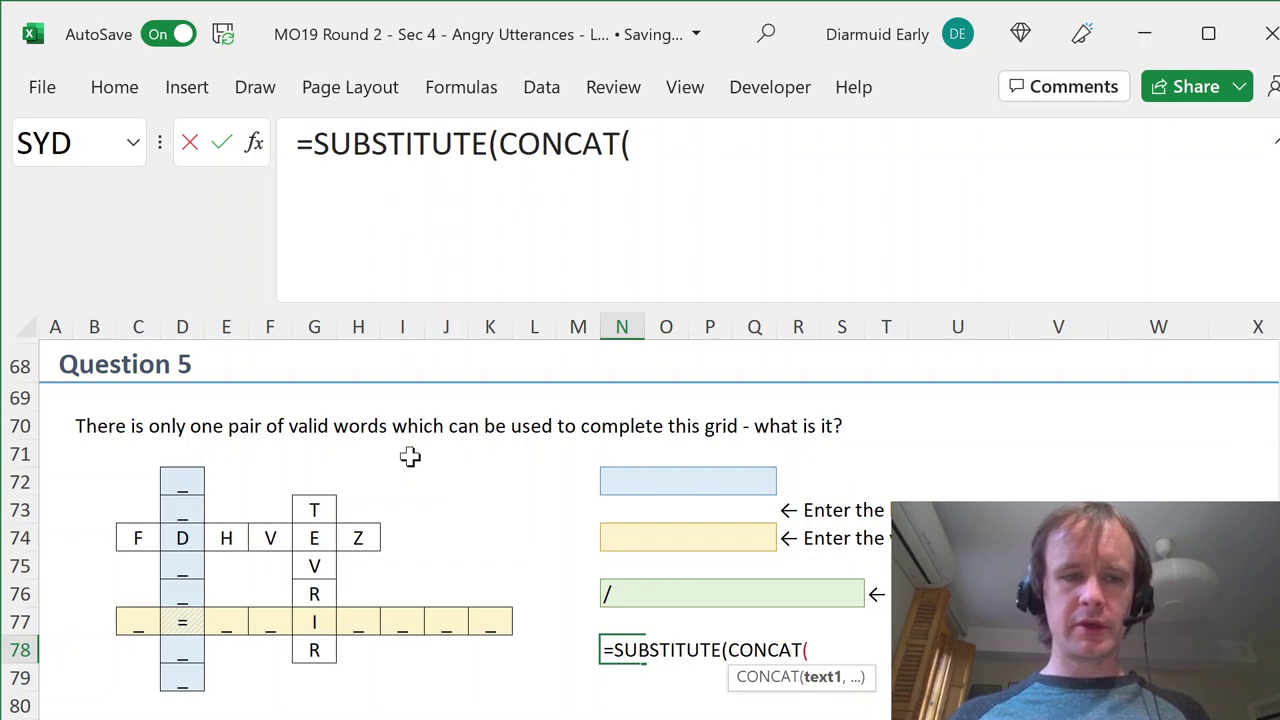
left_click(181, 480)
key("ctrl+shift+Down")
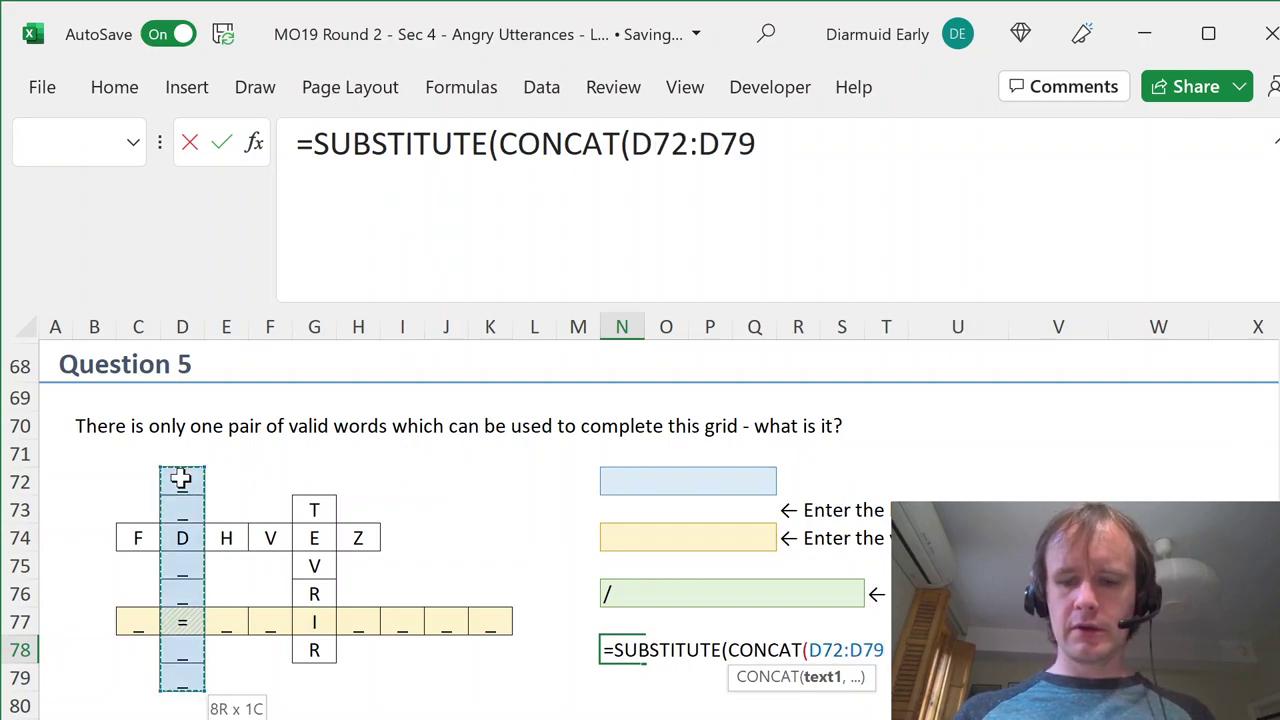
type("),\"_\",\"?\")")
key("Return")
- Copy the pattern formula to N79 using range C77:K77, giving ?=??I????
key("Up")
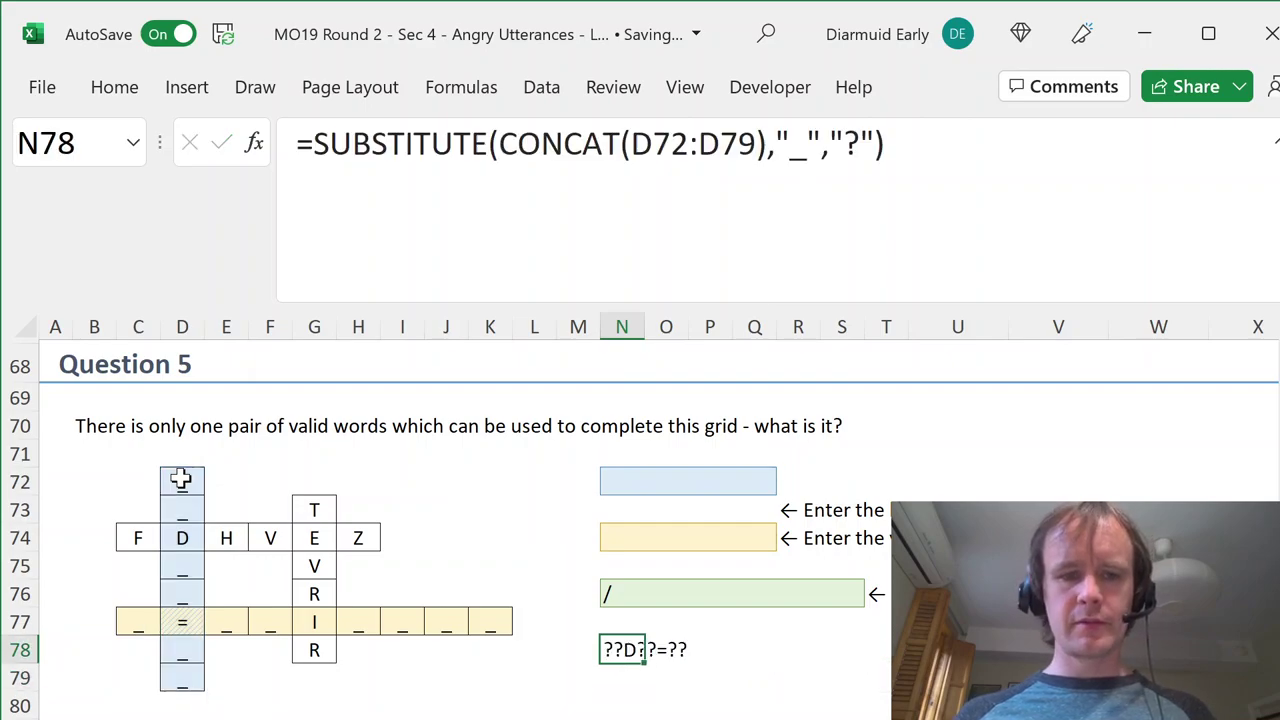
key("ctrl+c")
key("Down")
key("ctrl+v")
left_click(455, 143)
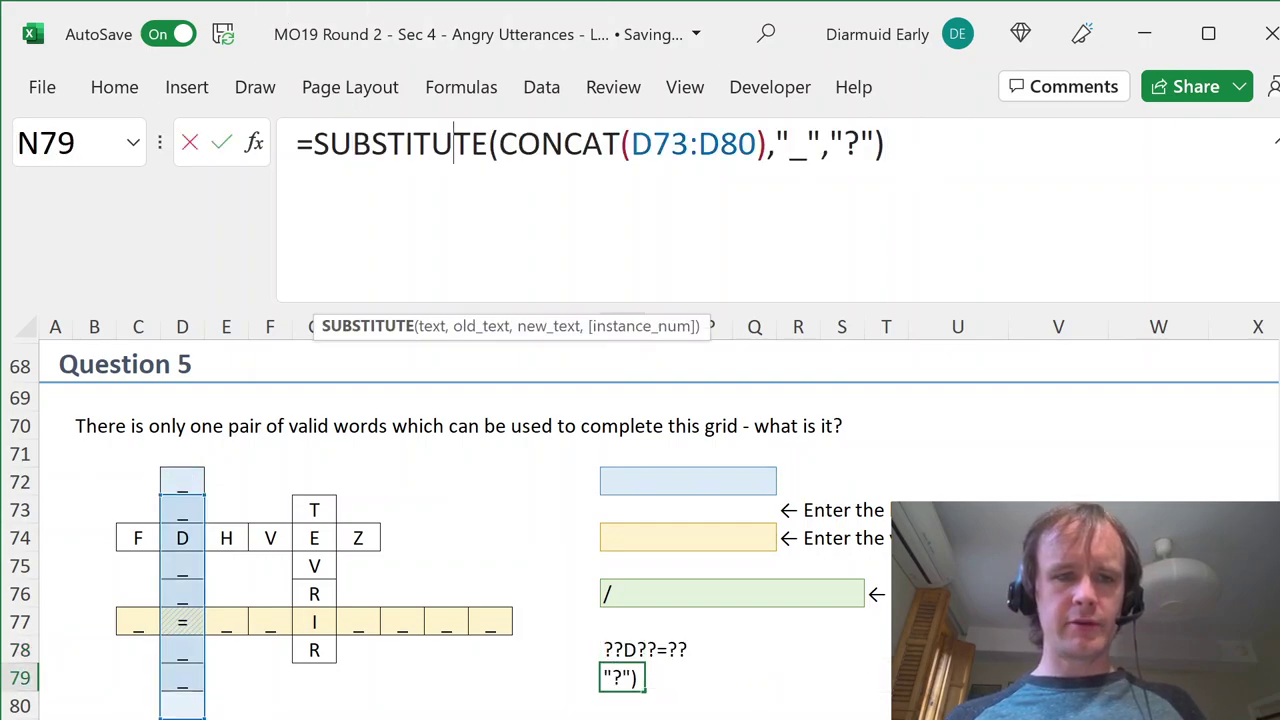
left_click_drag(630, 143, 758, 143)
left_click_drag(497, 627, 138, 622)
key("Return")
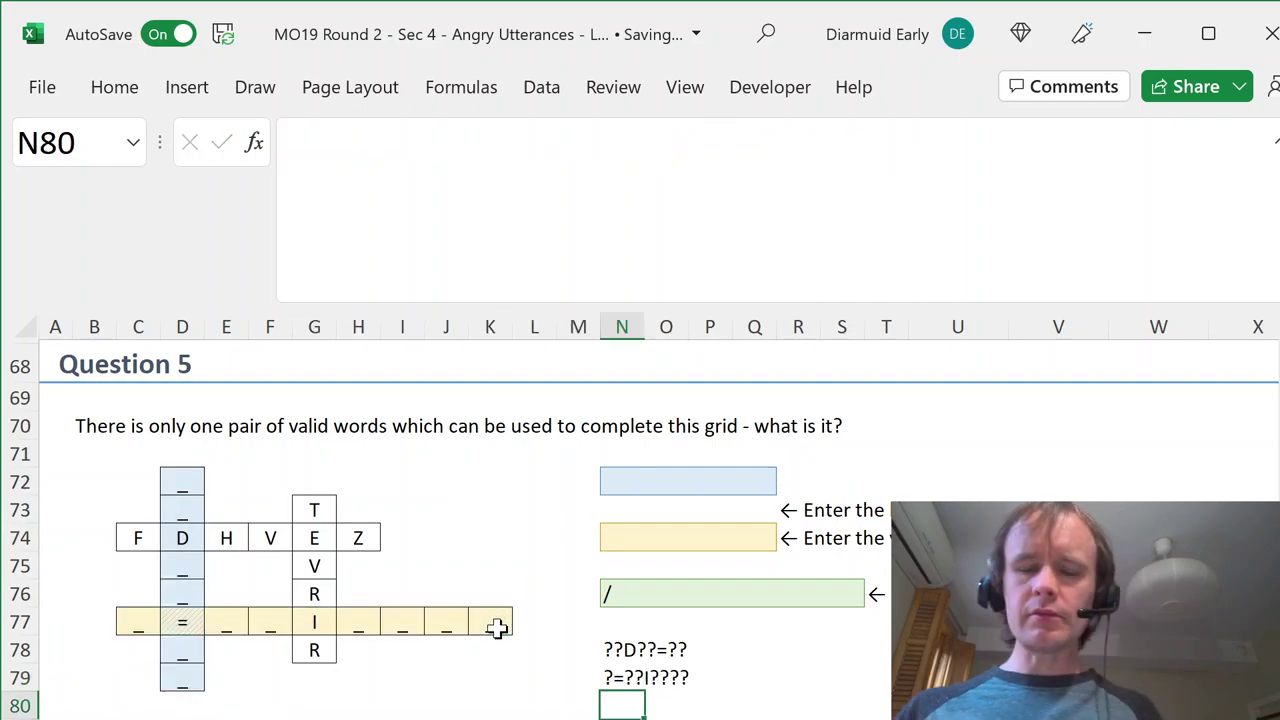
- Insert a blank row above Question 6 and shift both pattern cells down one row
left_click_drag(619, 648, 620, 681)
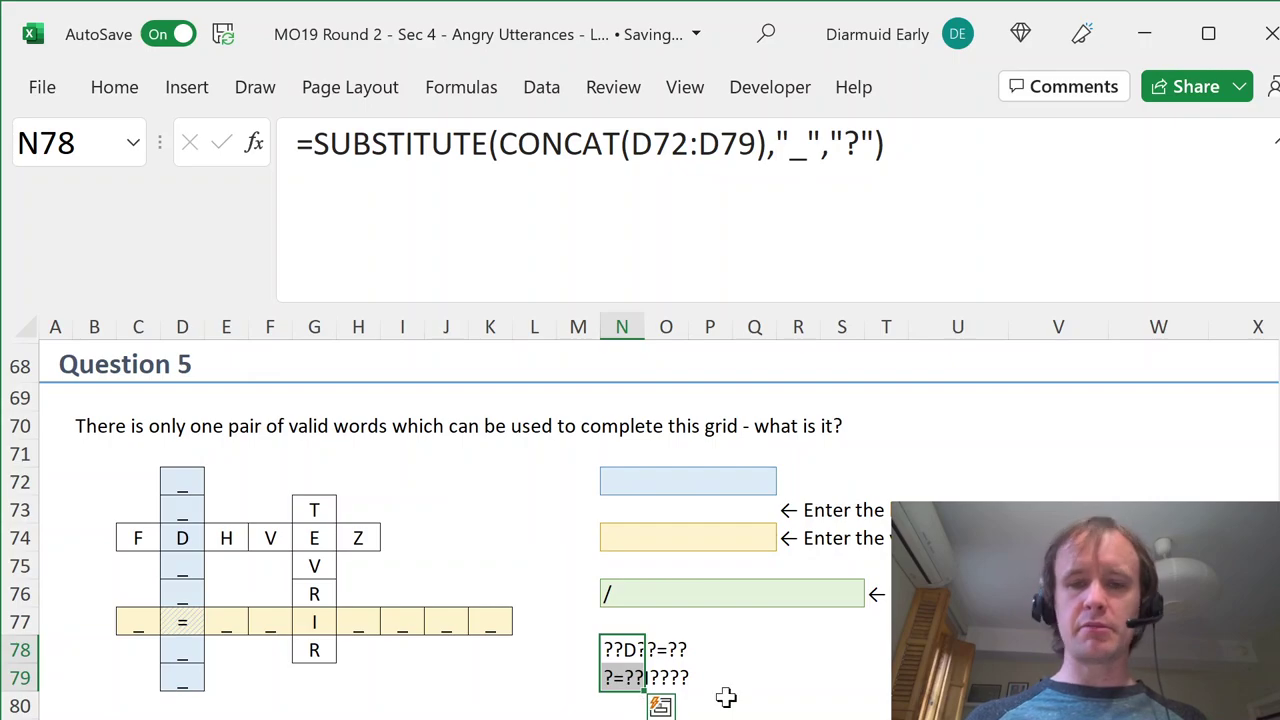
key("Right")
key("Right")
key("Left")
key("Down")
key("Down")
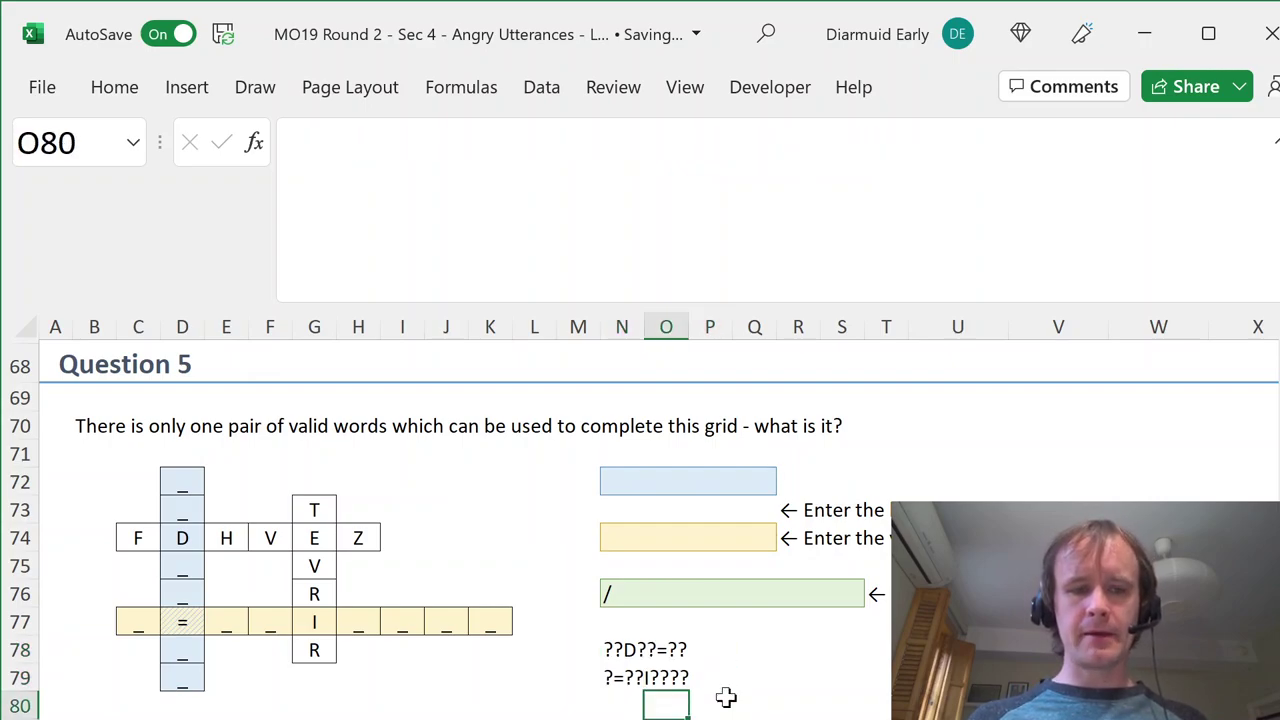
key("Left")
key("Down")
key("Down")
key("Up")
key("alt+h")
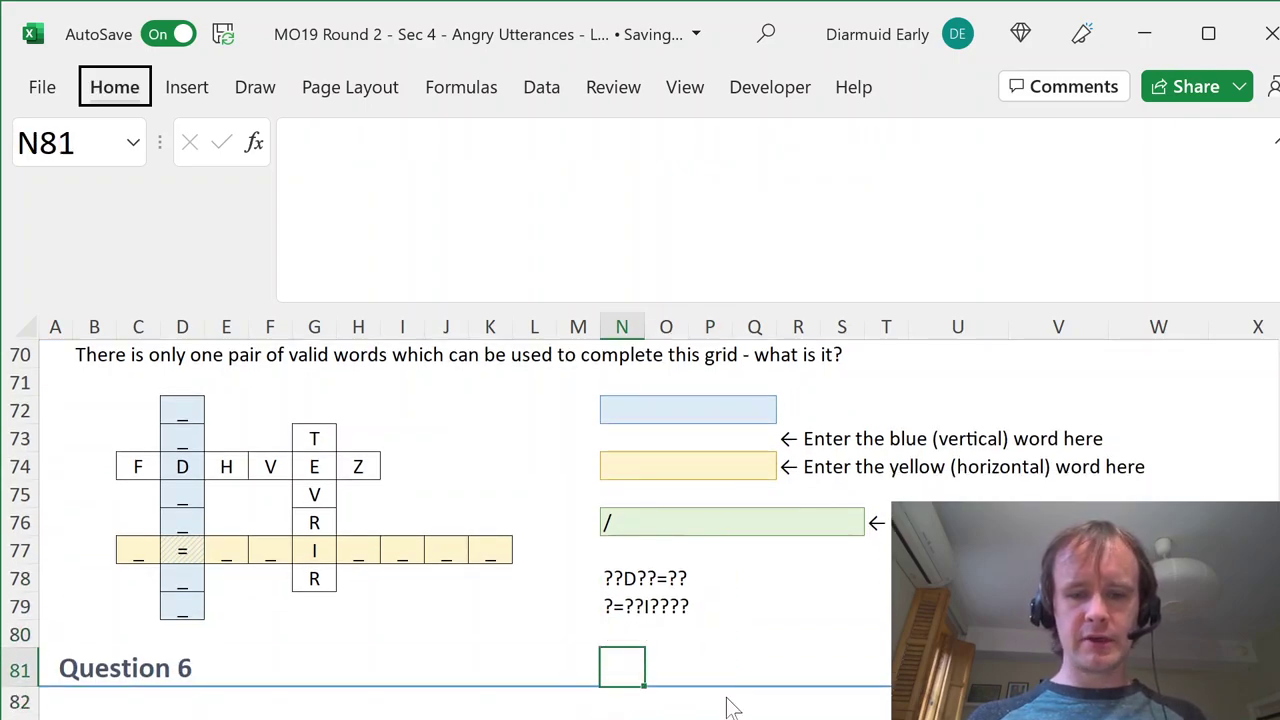
key("i")
key("r")
key("Up")
key("Up")
key("Down")
key("ctrl+z")
key("Right")
key("Right")
key("Left")
key("Right")
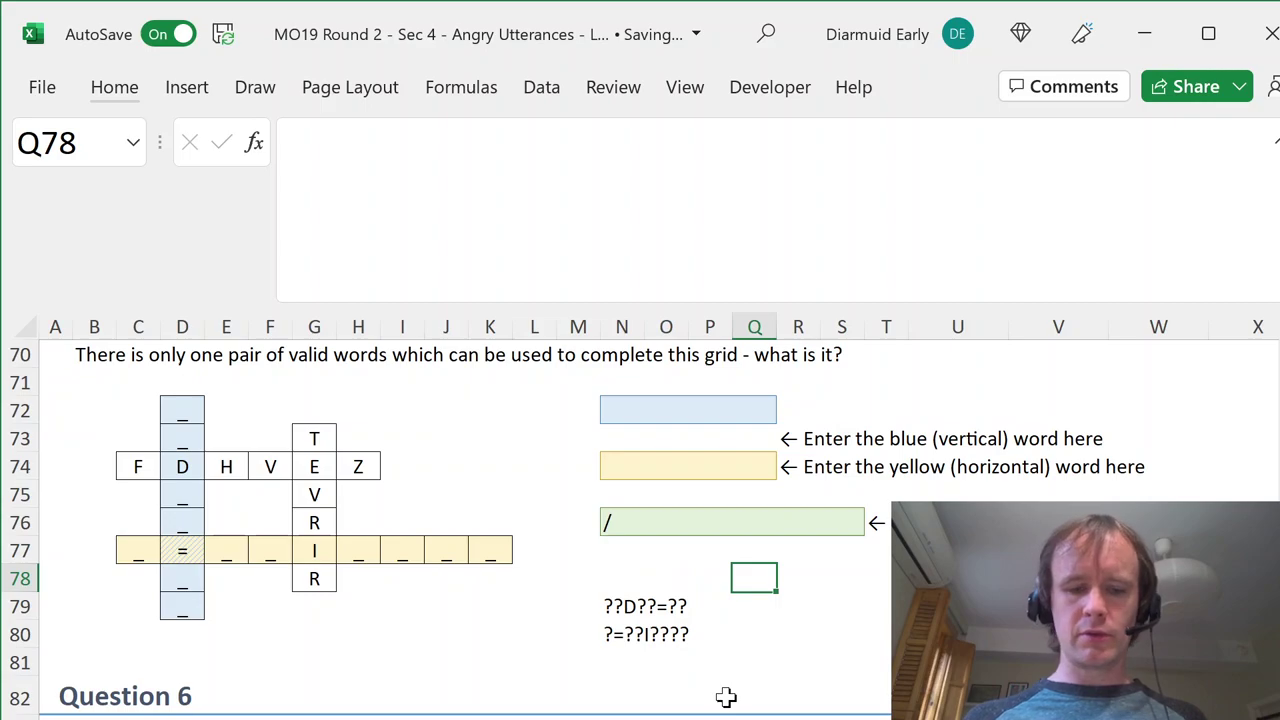
- Check the letter A's character code with =CODE("A")
type("=seq")
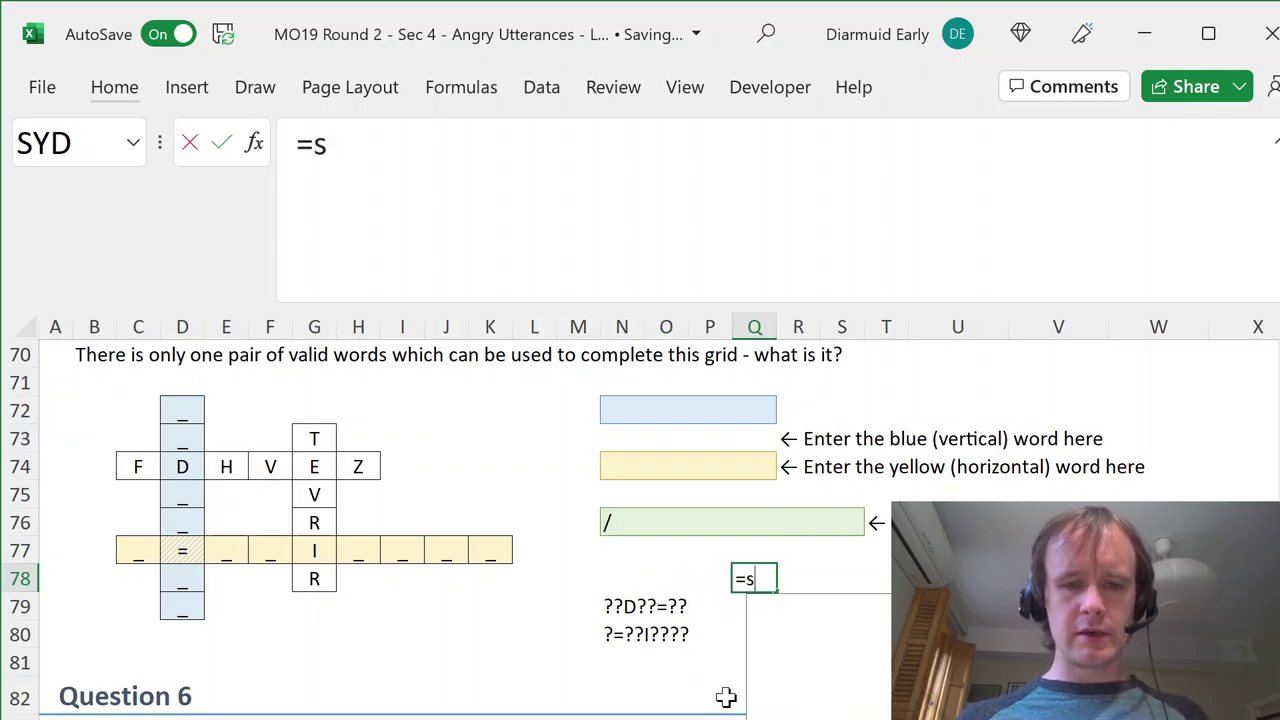
key("Tab")
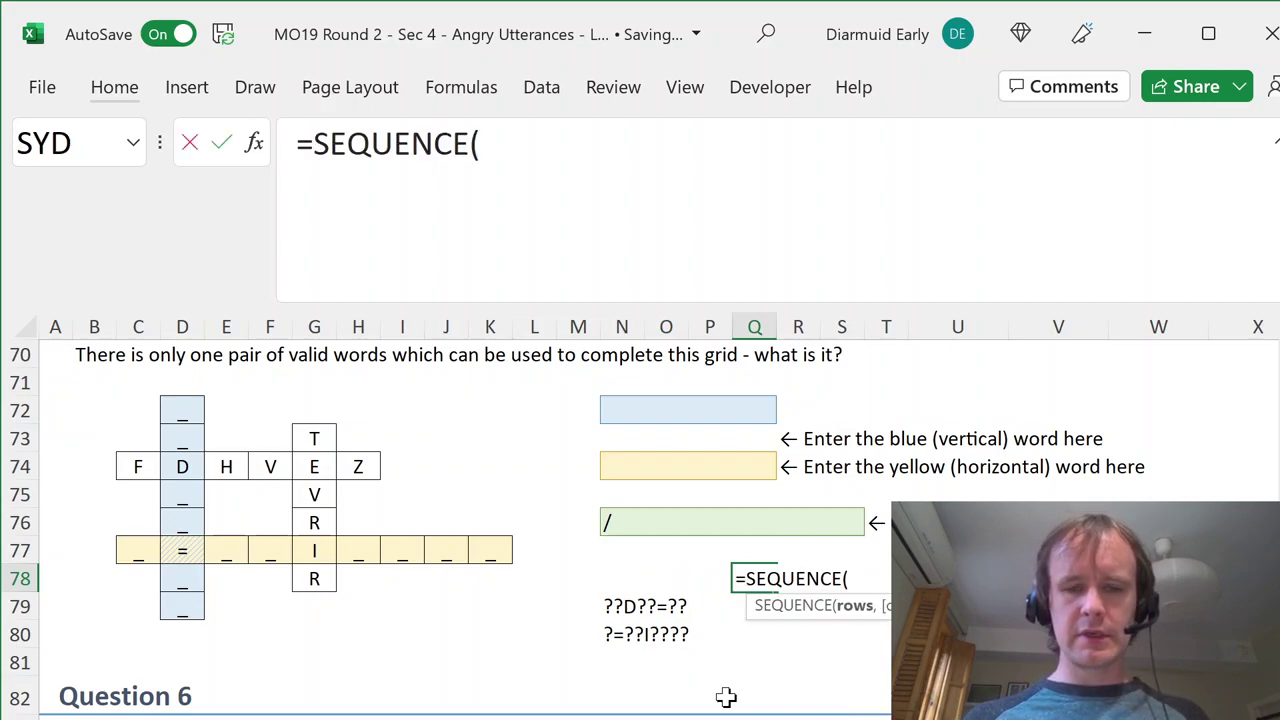
key("Escape")
type("=char")
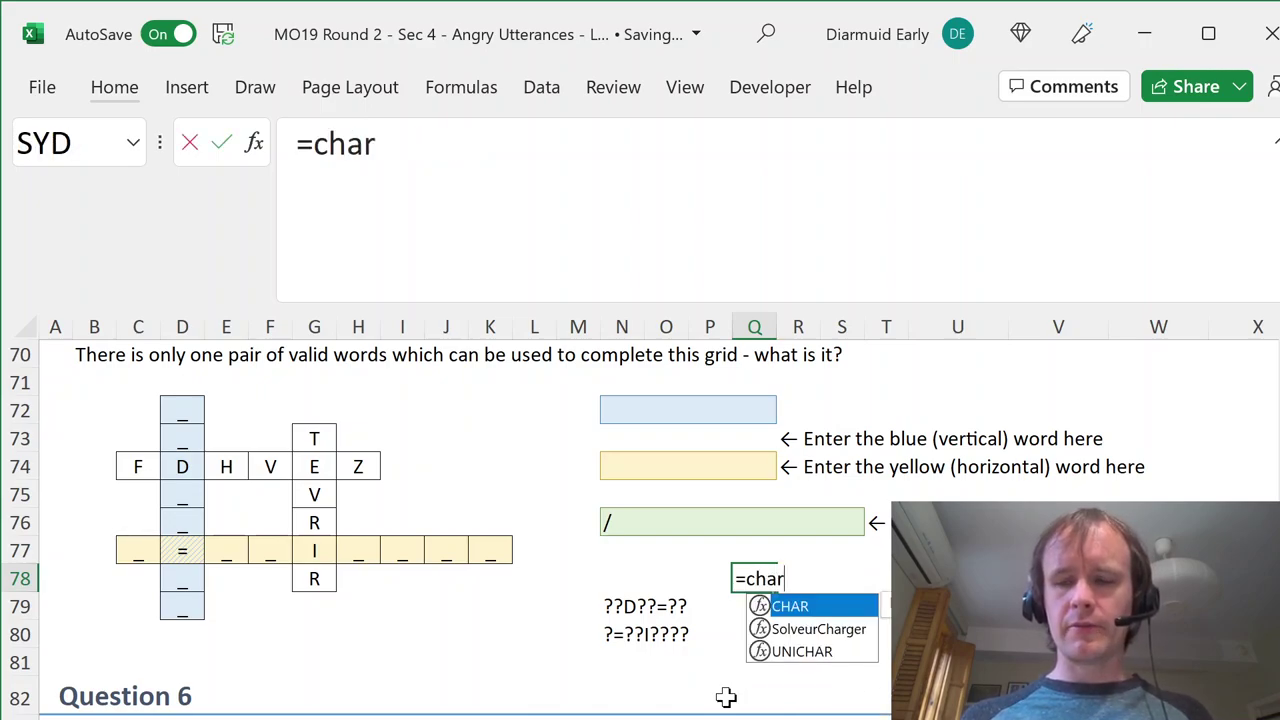
key("Tab")
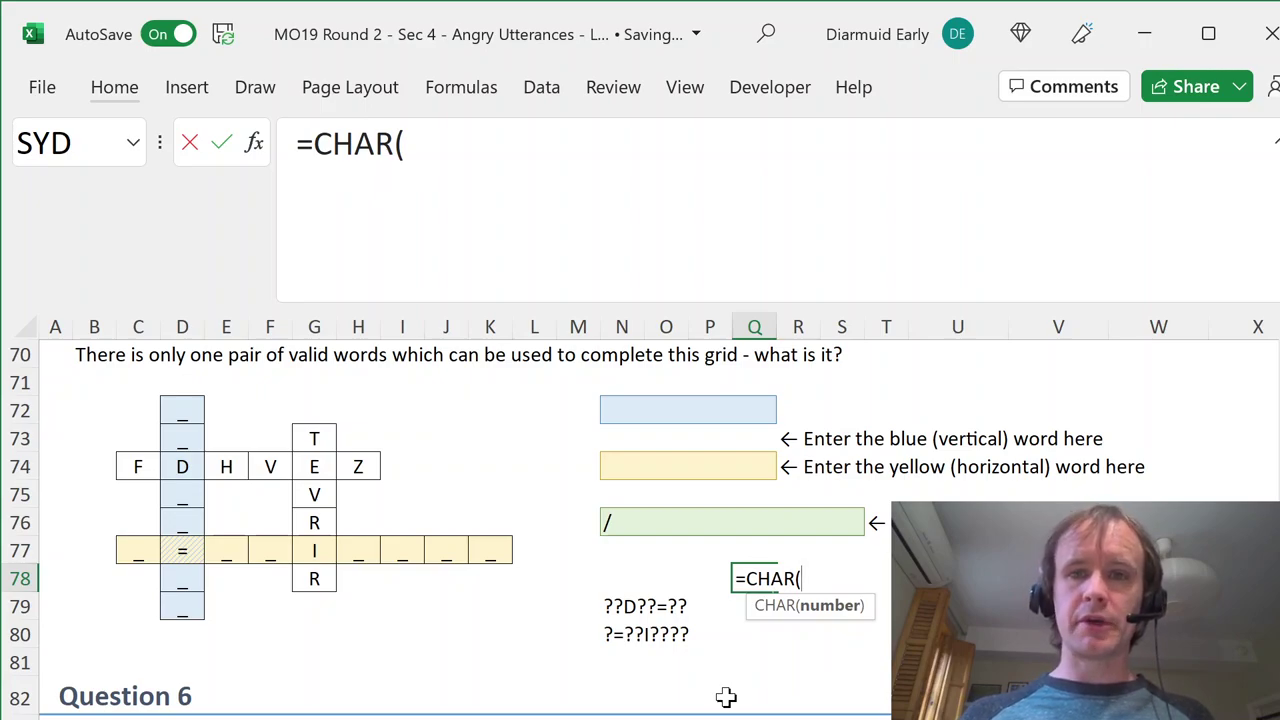
key("Escape")
type("=code")
key("Tab")
type("\"A\")")
key("ctrl+Return")
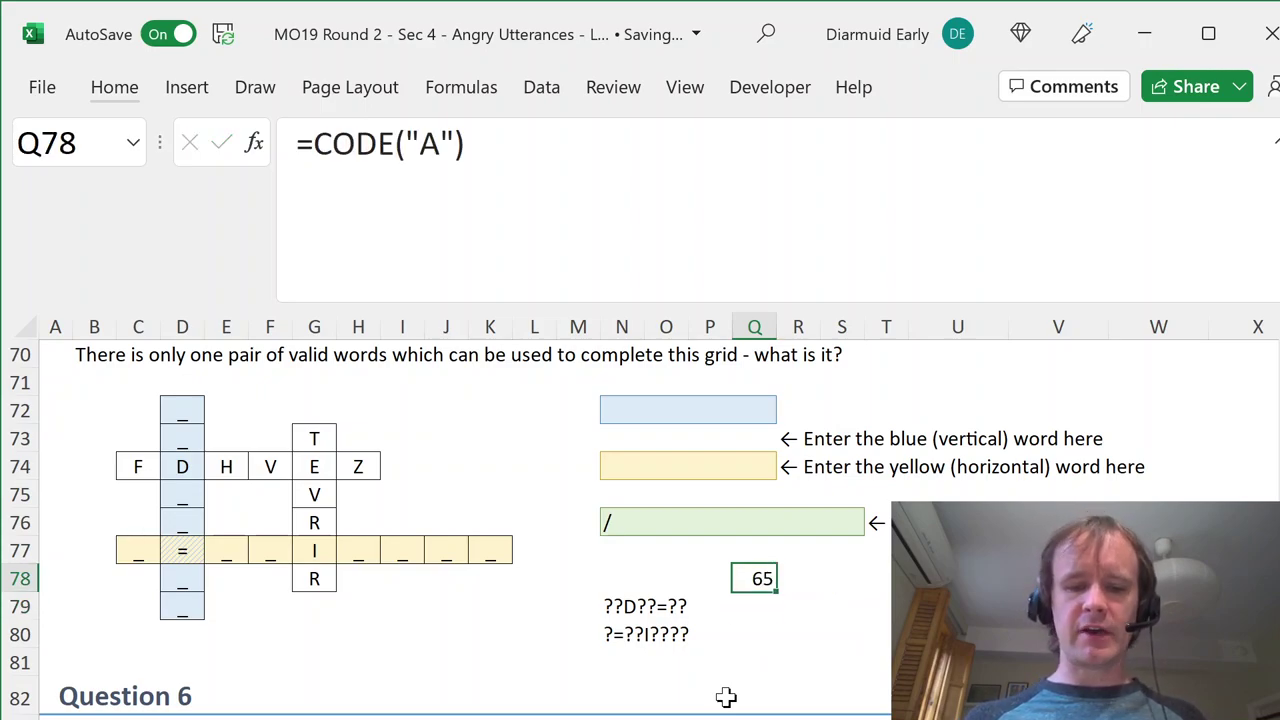
- Enter =CHAR(SEQUENCE(,26,65)) in Q78 so letters A to Z spill across row 78
type("=ch")
key("Tab")
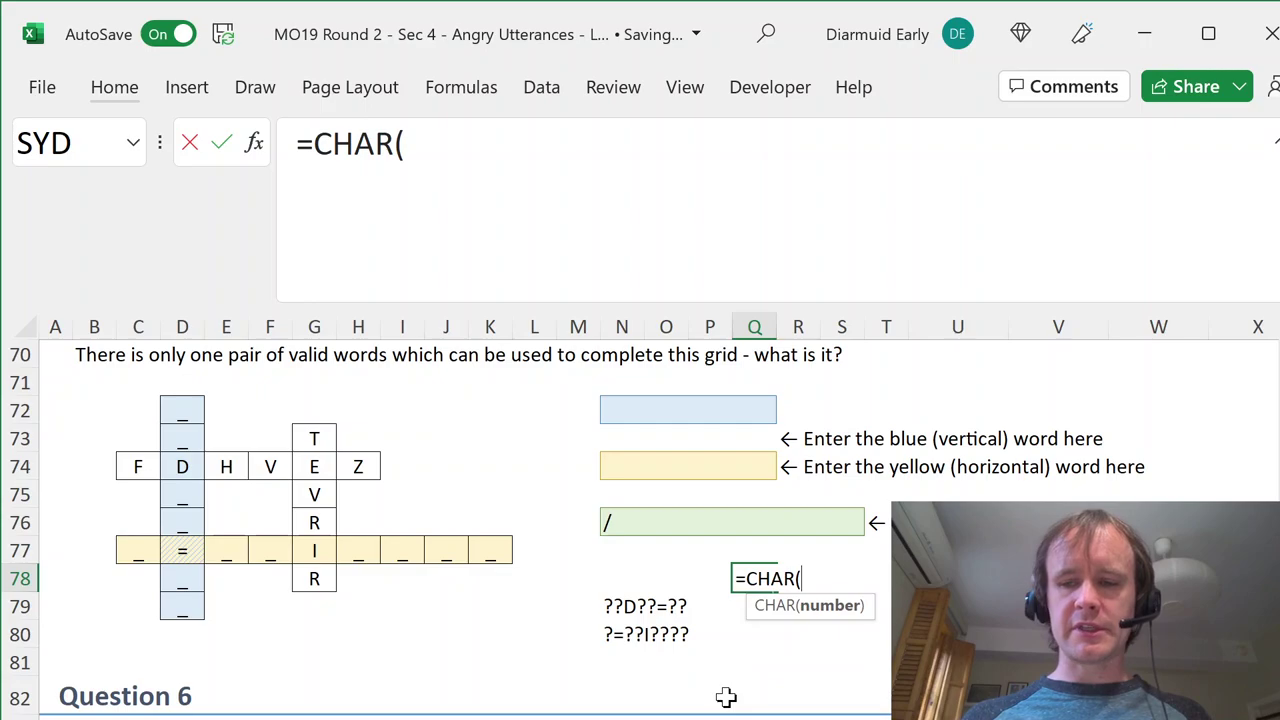
key("Tab")
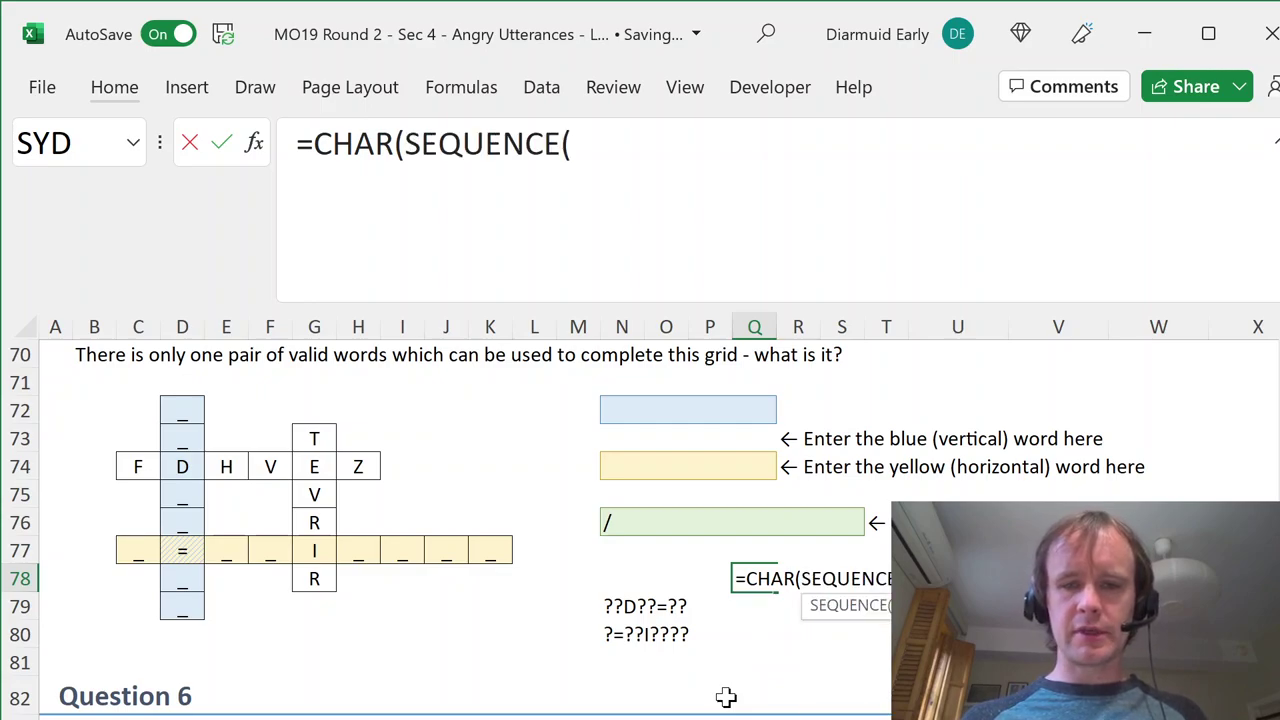
type(",65")
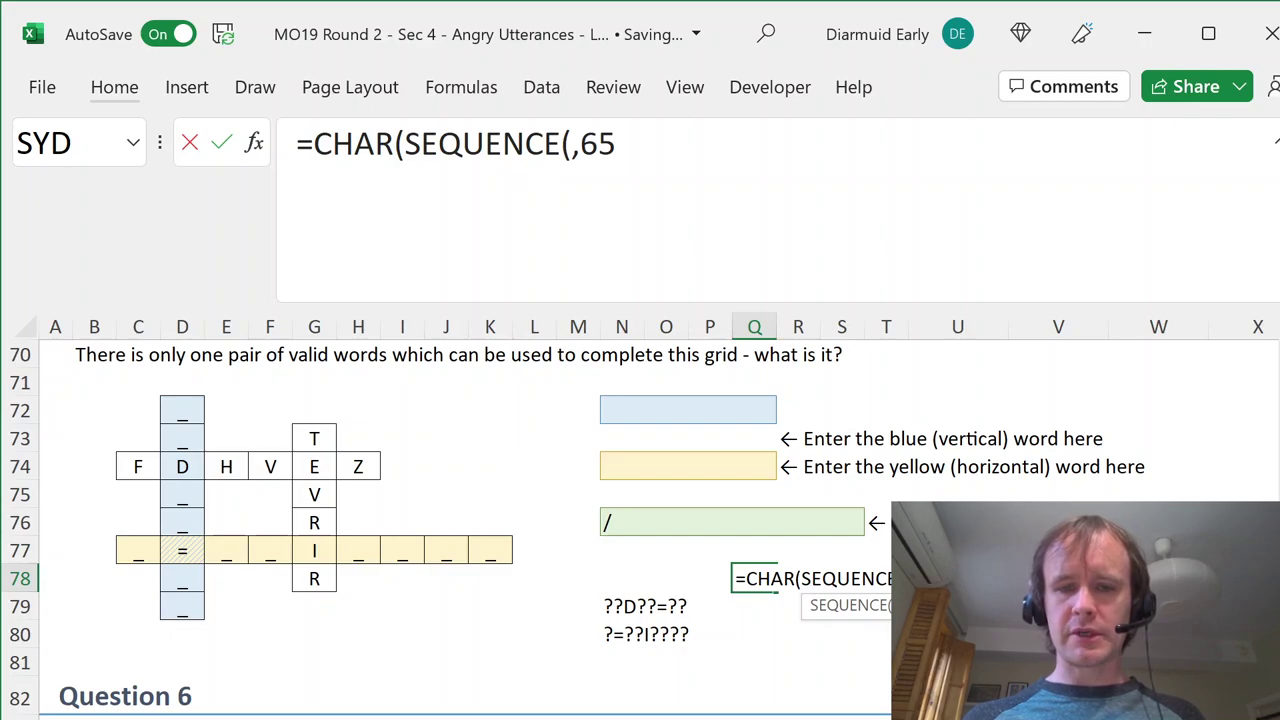
type(",")
key("BackSpace")
key("BackSpace")
key("BackSpace")
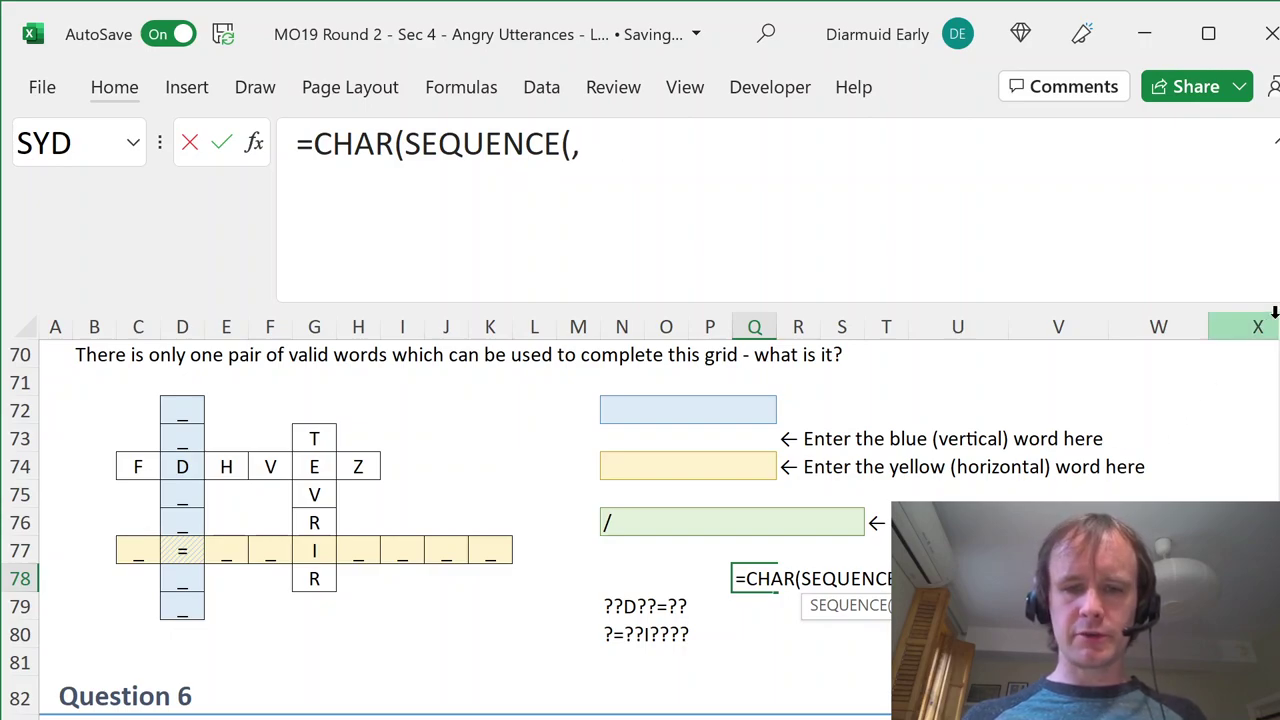
type("26,65))")
key("ctrl+Return")
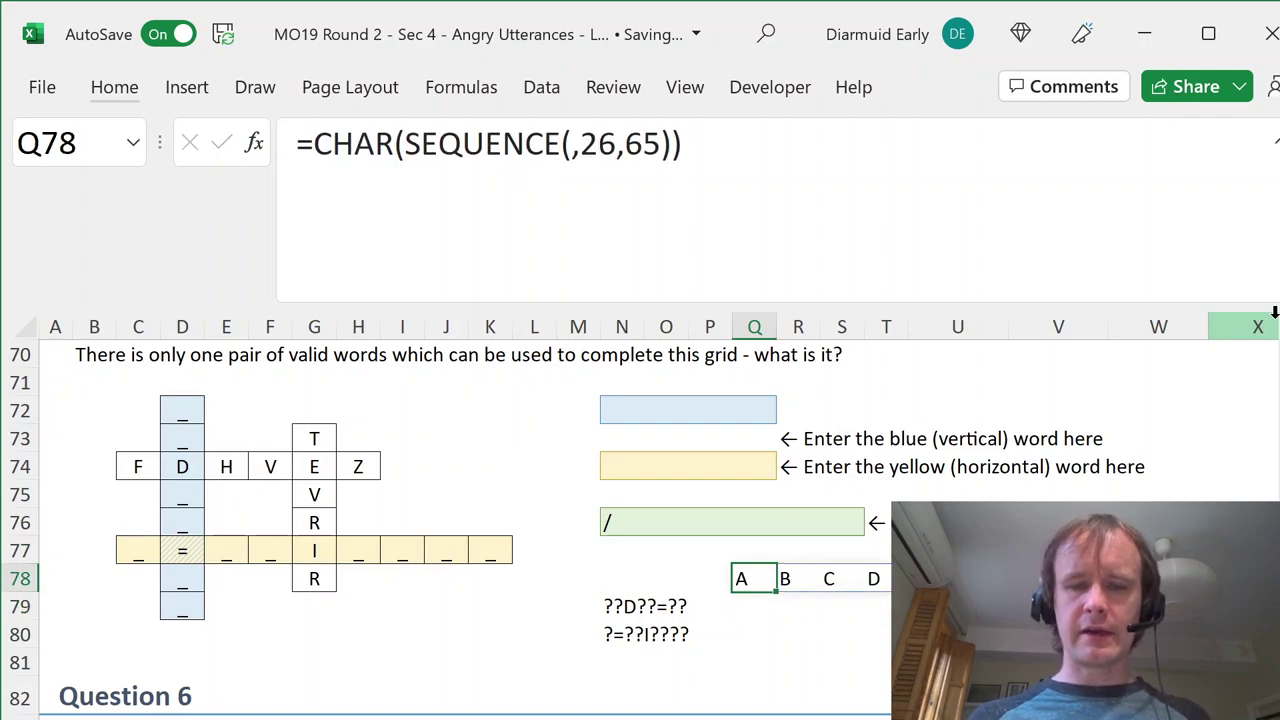
- Settle on cell Q79 beside the first wildcard pattern
key("Left")
key("Left")
key("Left")
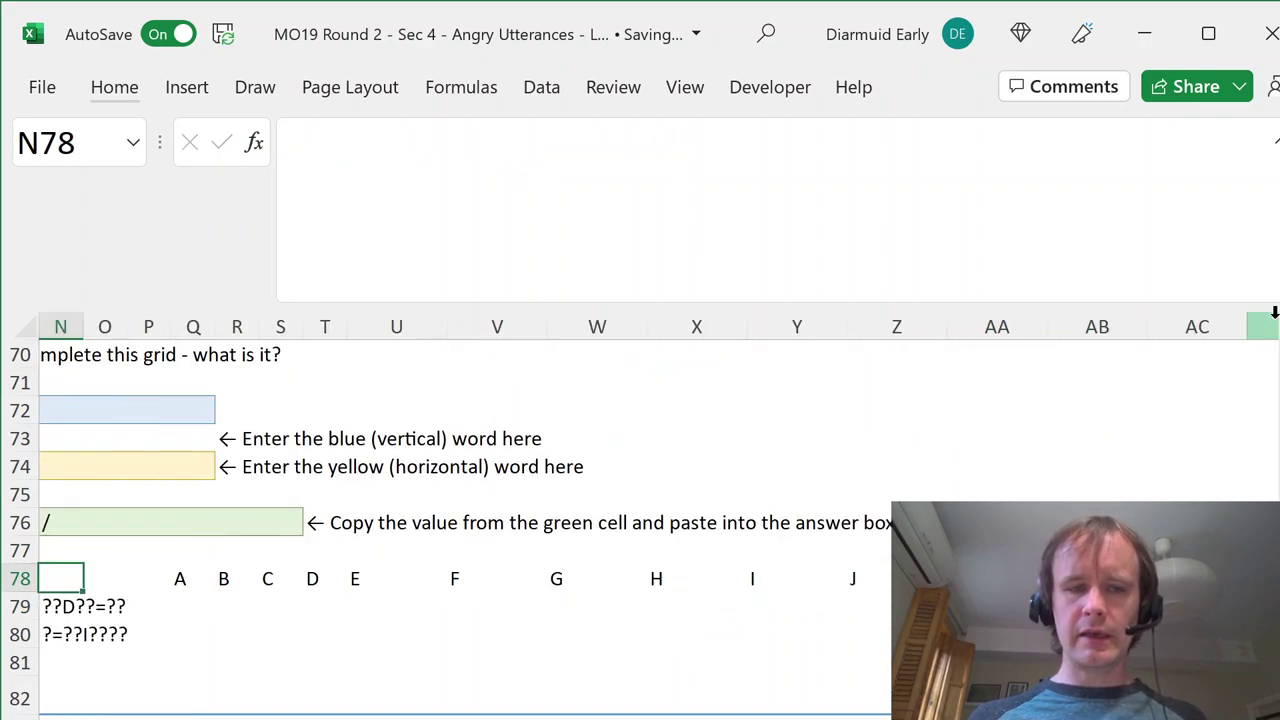
key("Left")
key("Left")
key("Down")
key("Right")
key("Right")
key("Right")
key("Right")
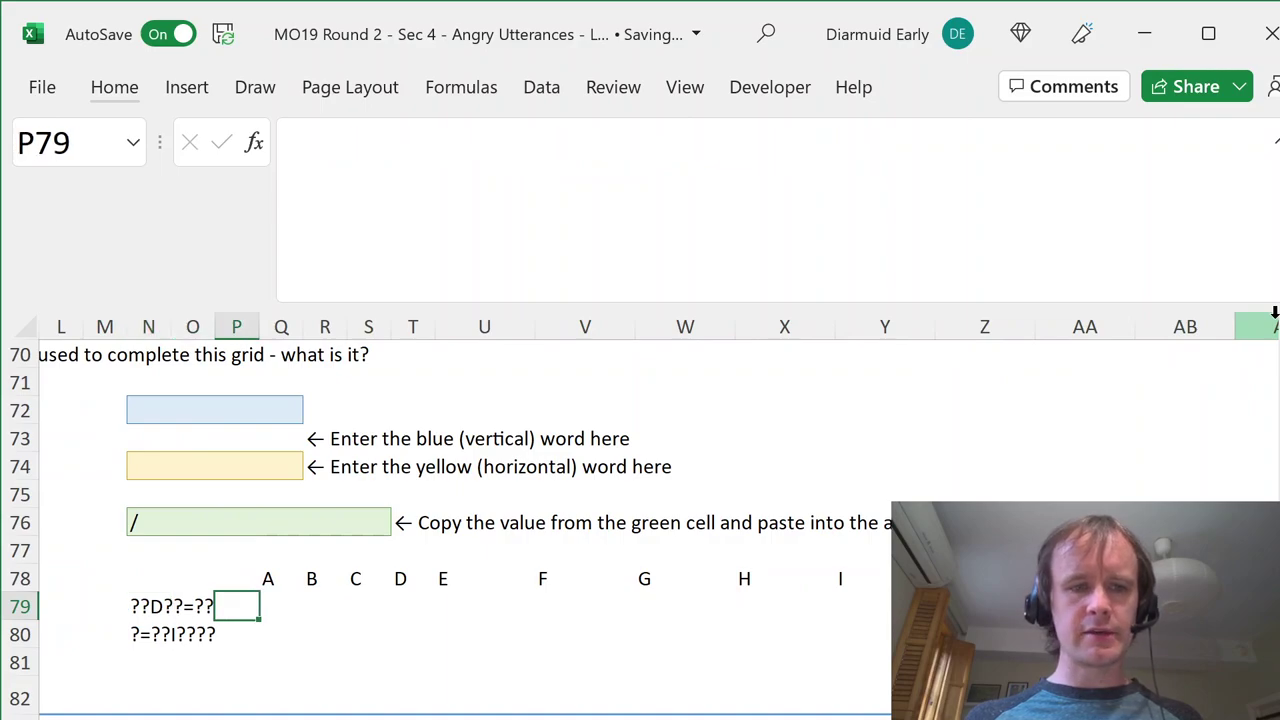
key("Right")
key("shift+Left")
key("shift+Left")
key("shift+Left")
key("shift+Home")
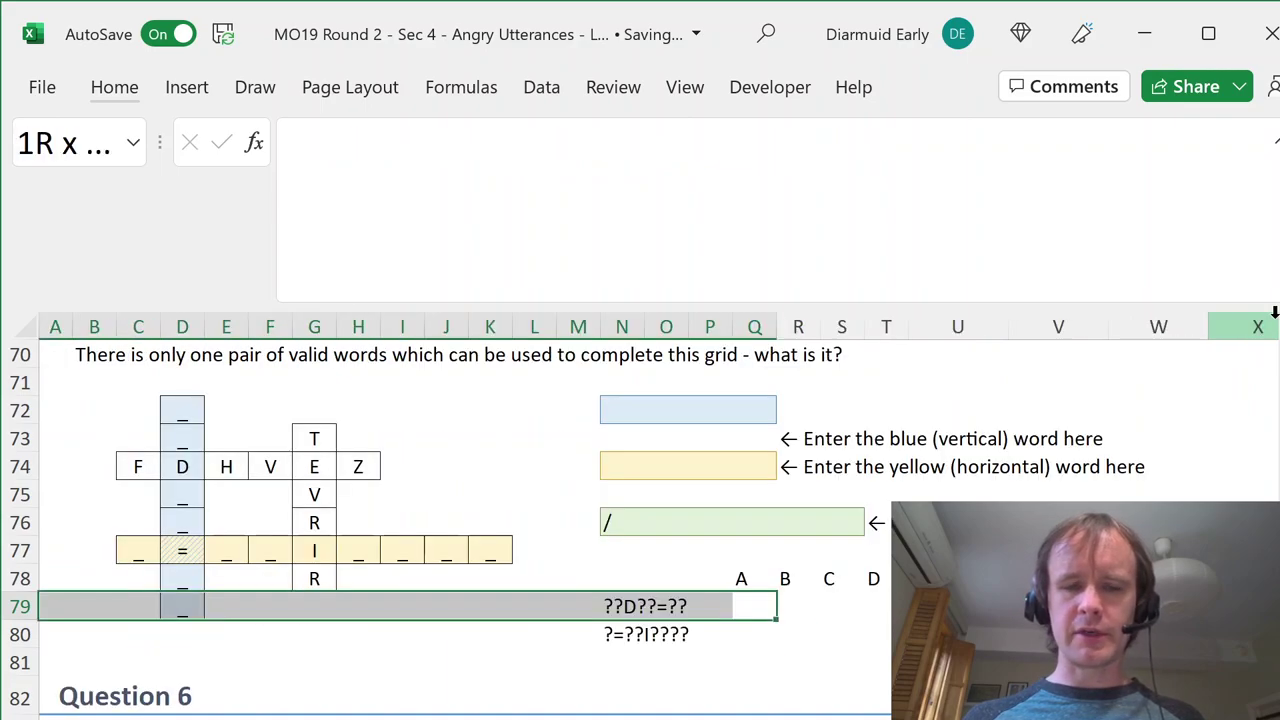
key("shift+BackSpace")
key("Left")
key("Right")
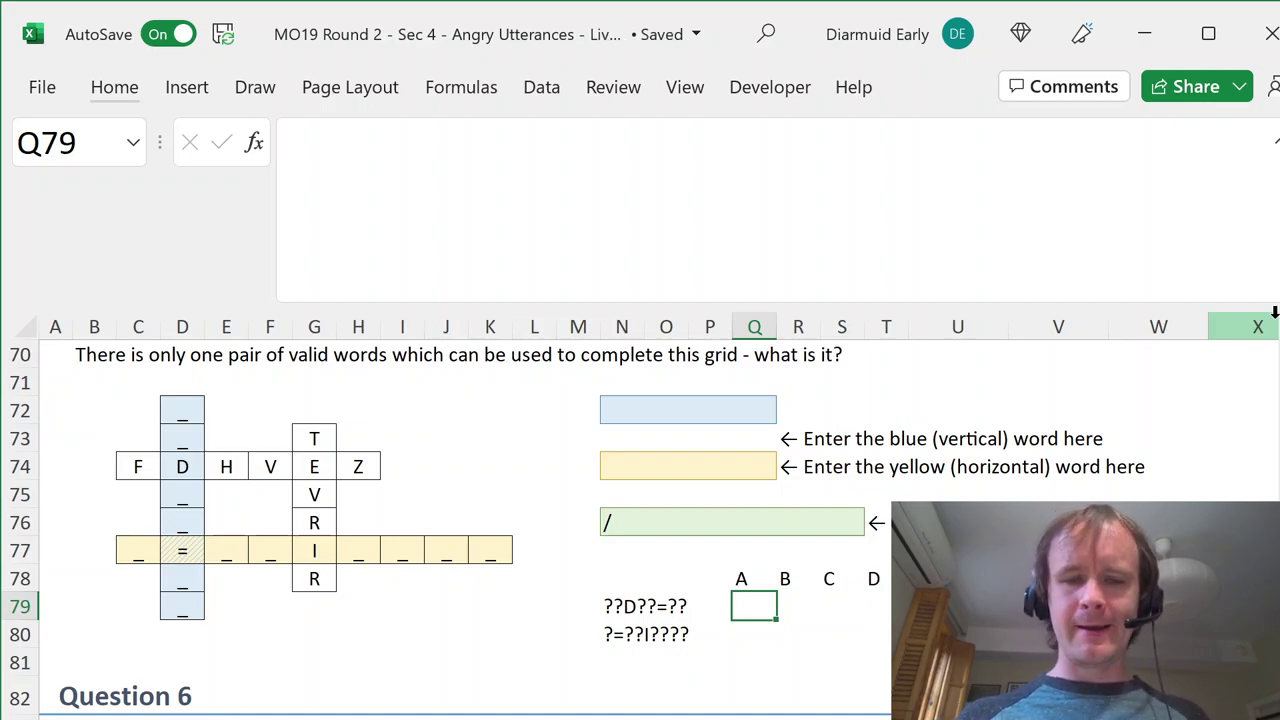
- Enter =COUNTIFS(WordList[Word],SUBSTITUTE(N79,"=",Q$78#)) in Q79 to count matches per letter
type("=countifs")
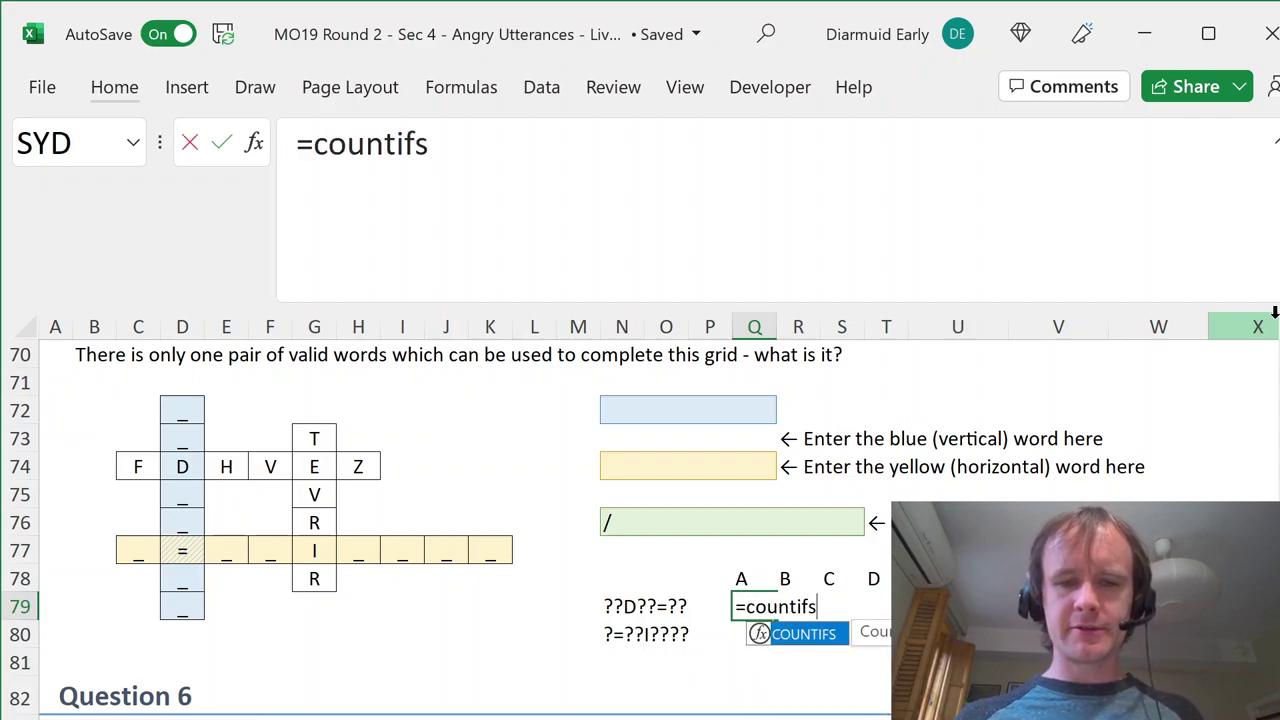
key("Tab")
type("word")
key("Tab")
type("[word],")
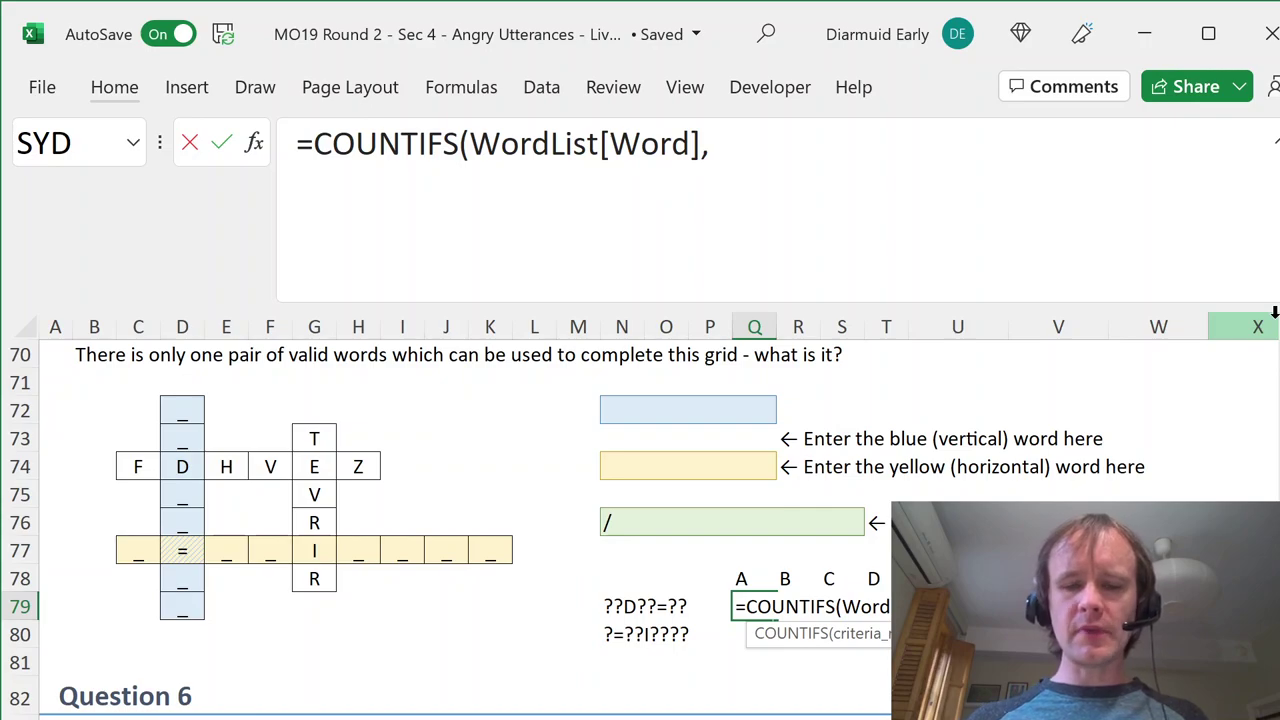
type("sub")
key("Tab")
key("Left")
key("Left")
key("Left")
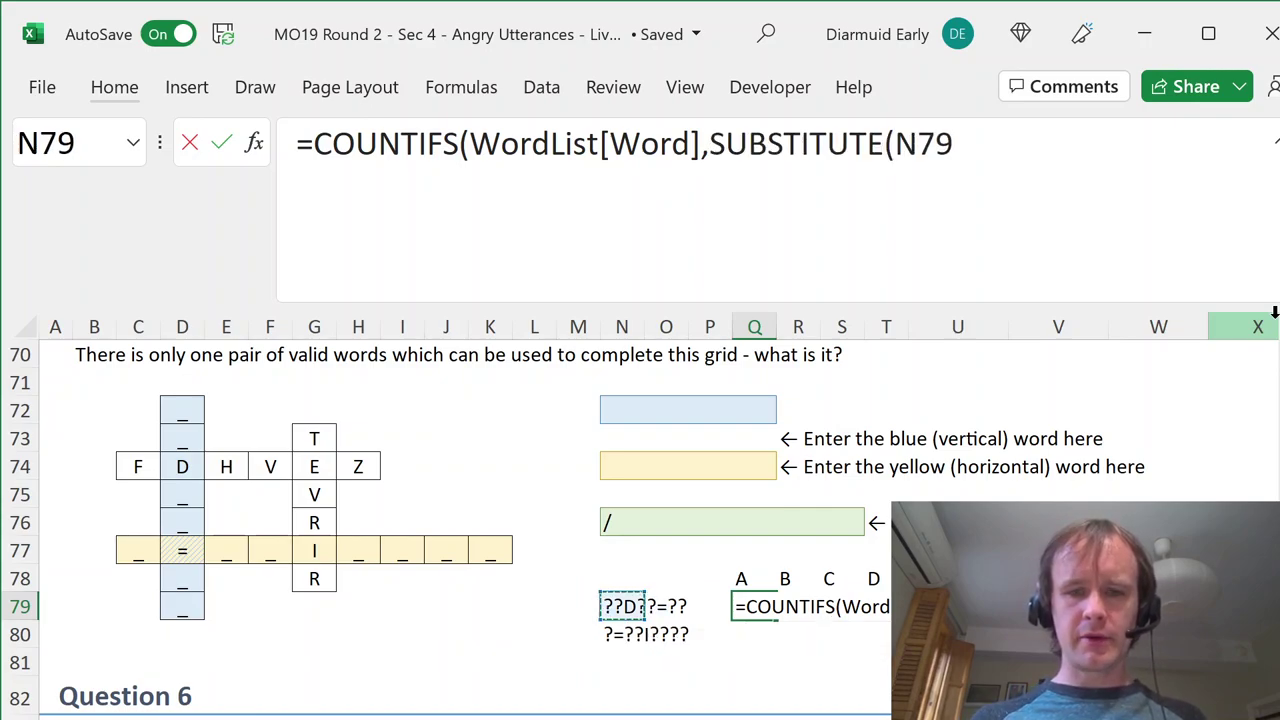
key("F4")
key("F4")
key("F4")
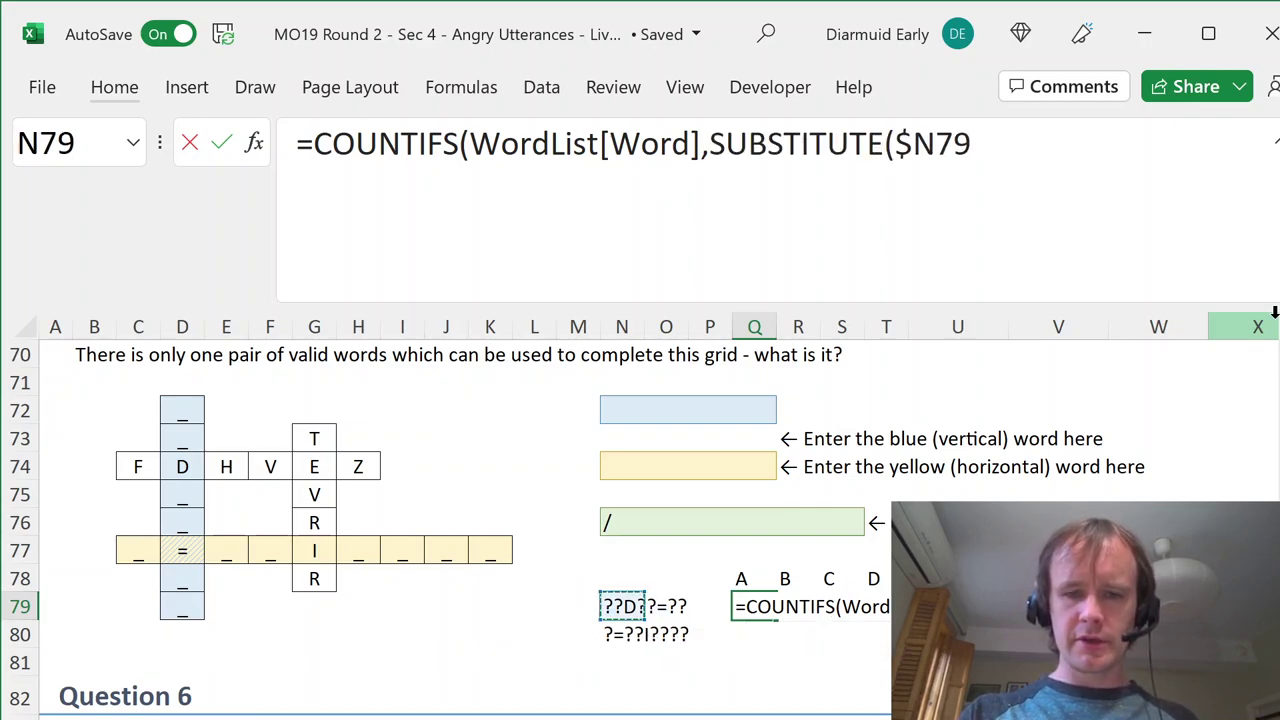
key("F4")
type(",\"=\",")
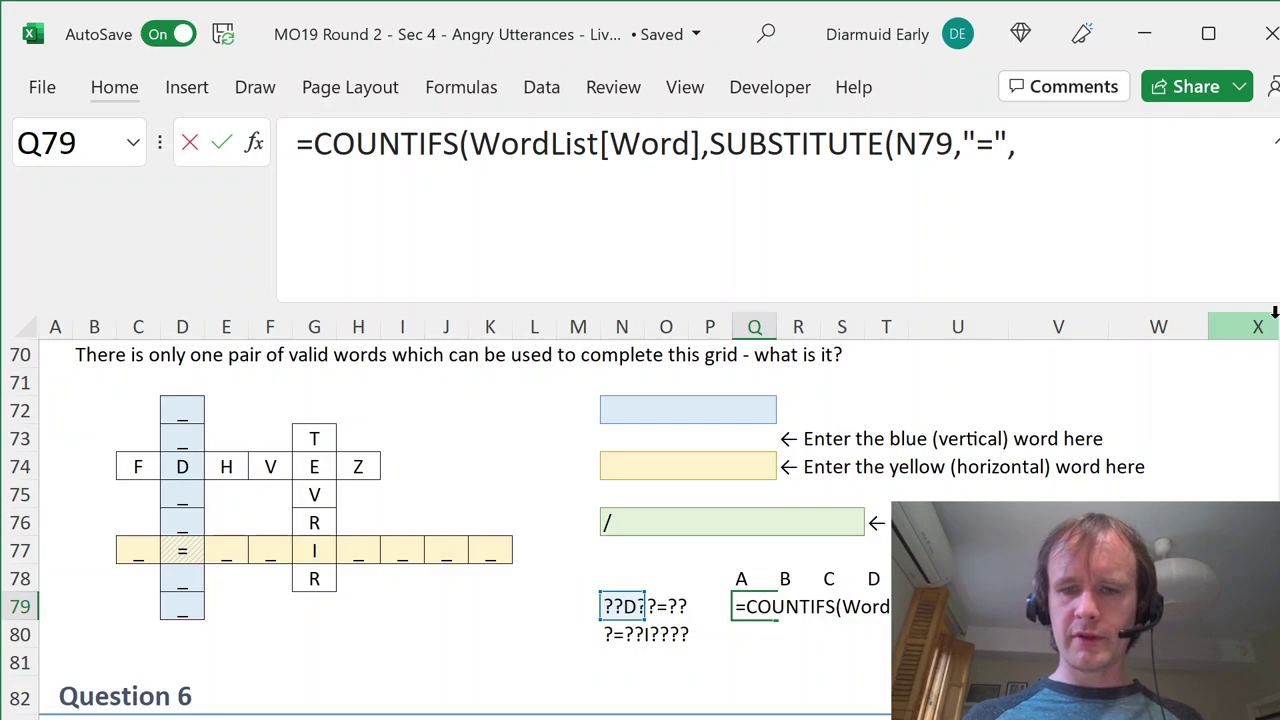
key("Up")
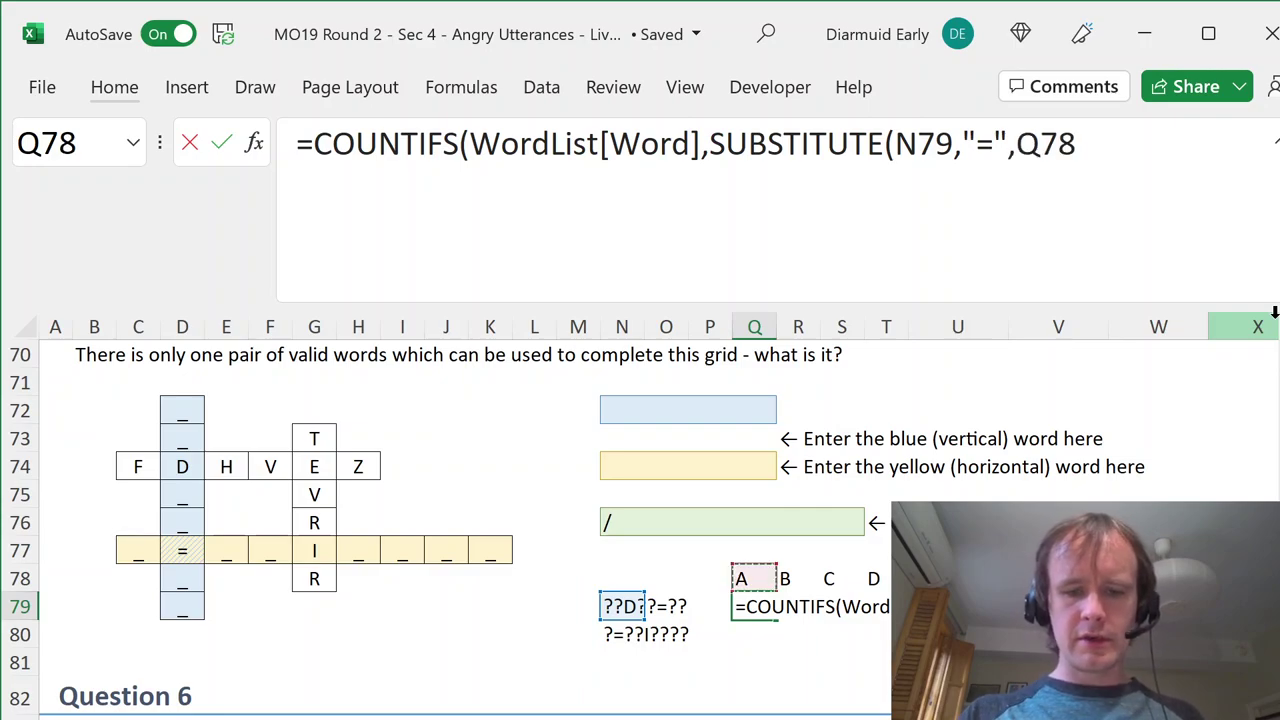
key("F4")
key("F4")
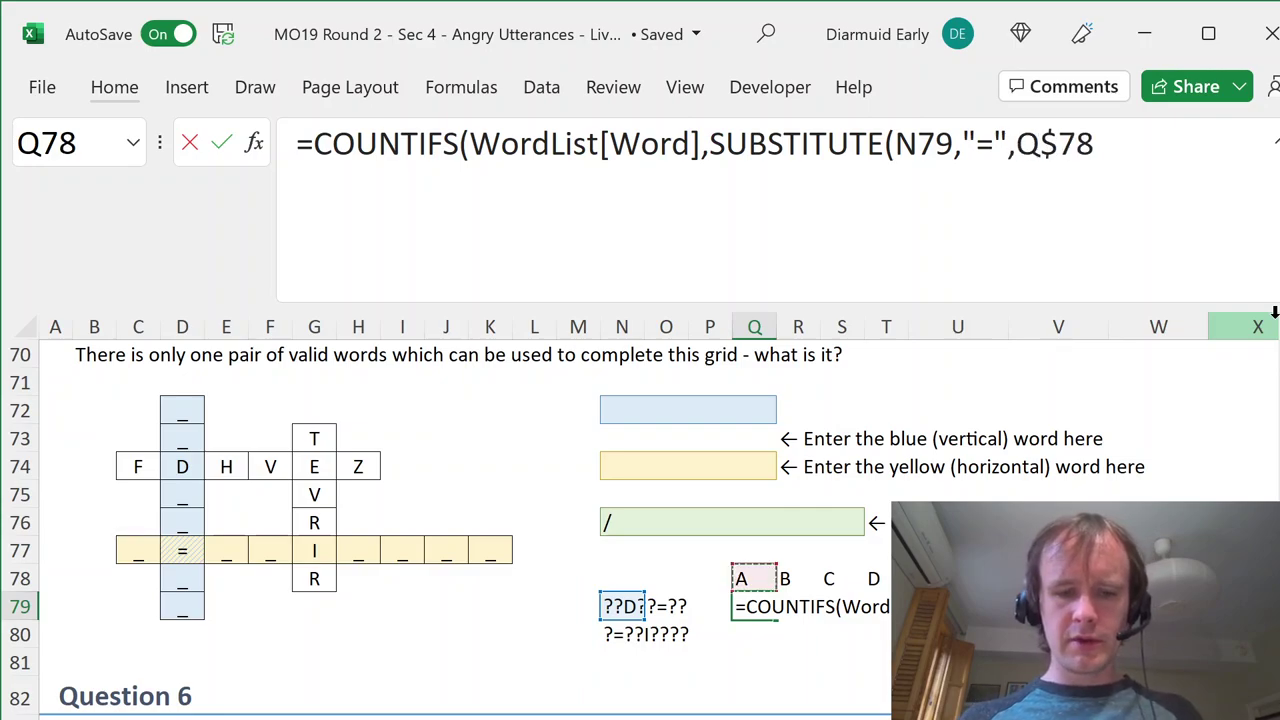
type("#)")
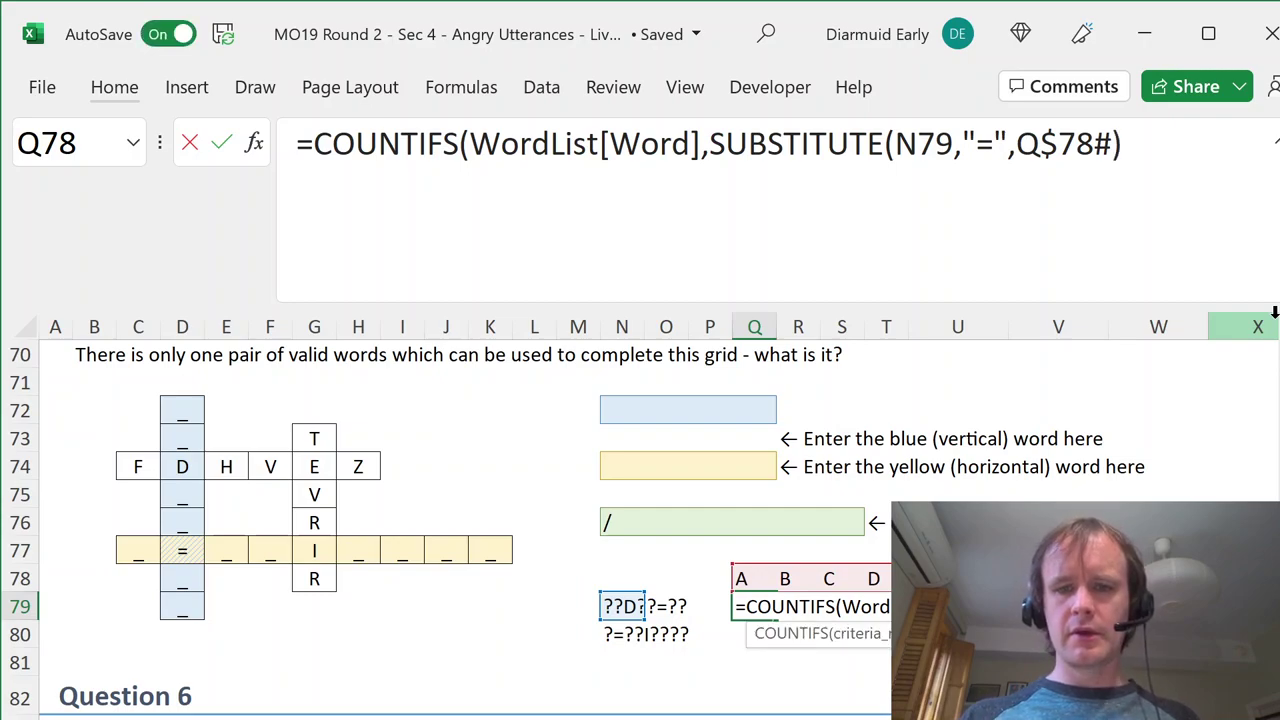
type(")")
key("Return")
- Review how far the per-letter counts spill along row 79
key("Up")
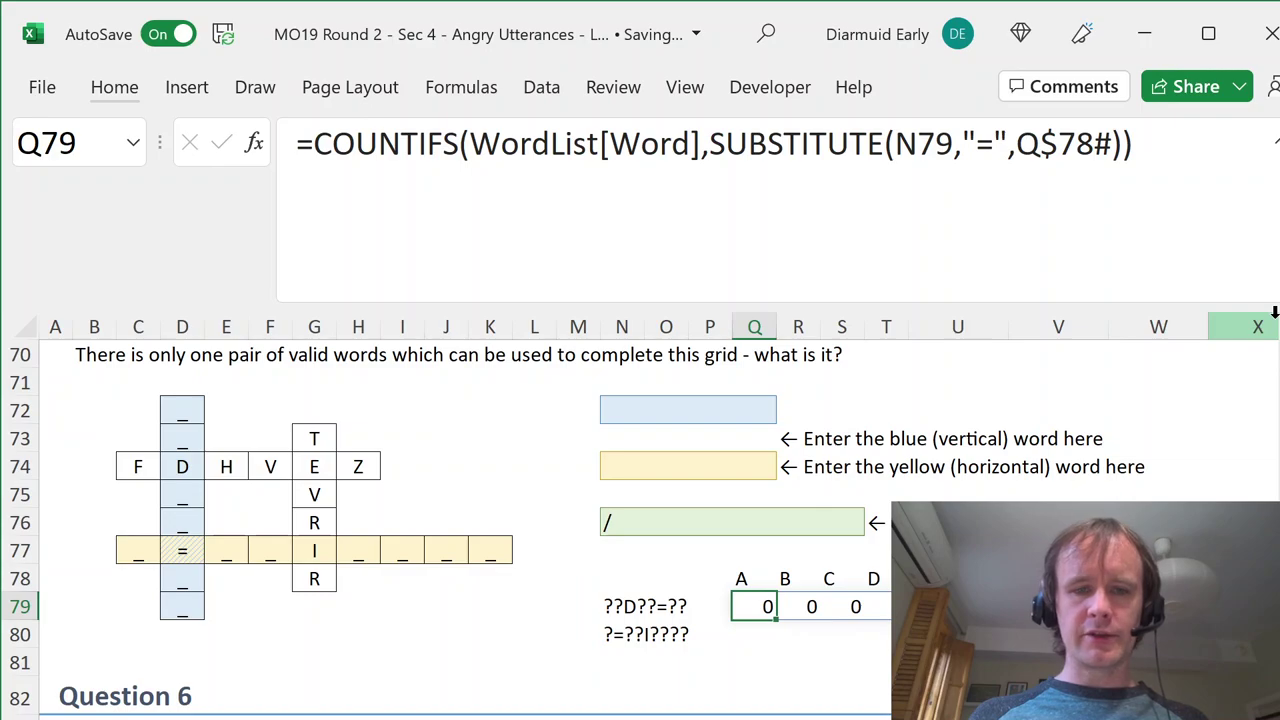
key("Right")
key("Right")
key("Right")
key("Right")
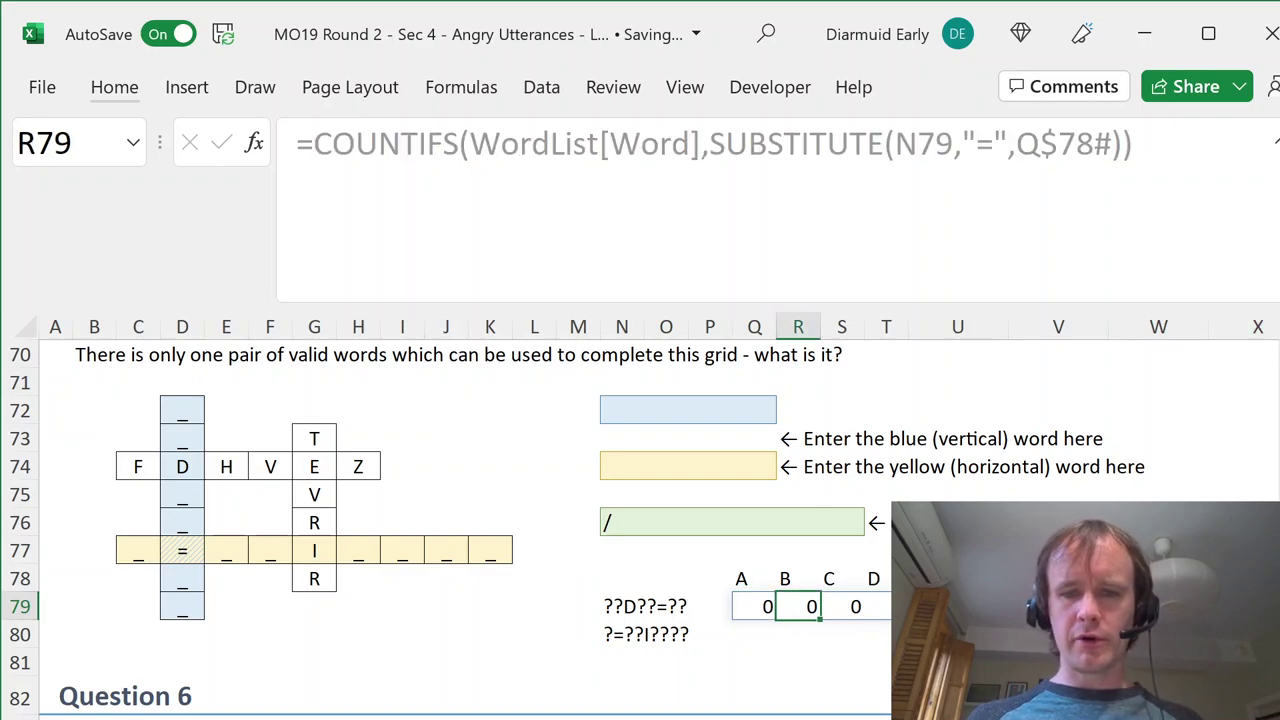
key("Right")
key("Left")
key("shift+Up")
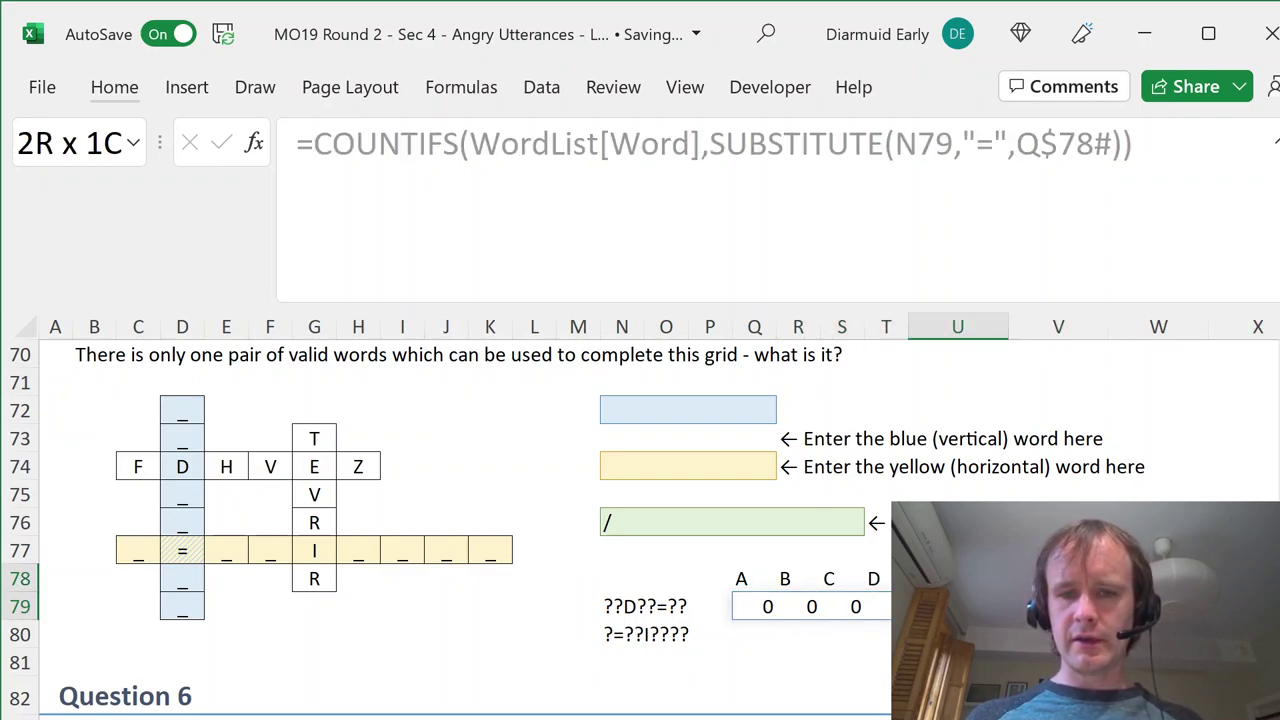
key("Right")
key("Right")
key("shift+Up")
key("Right")
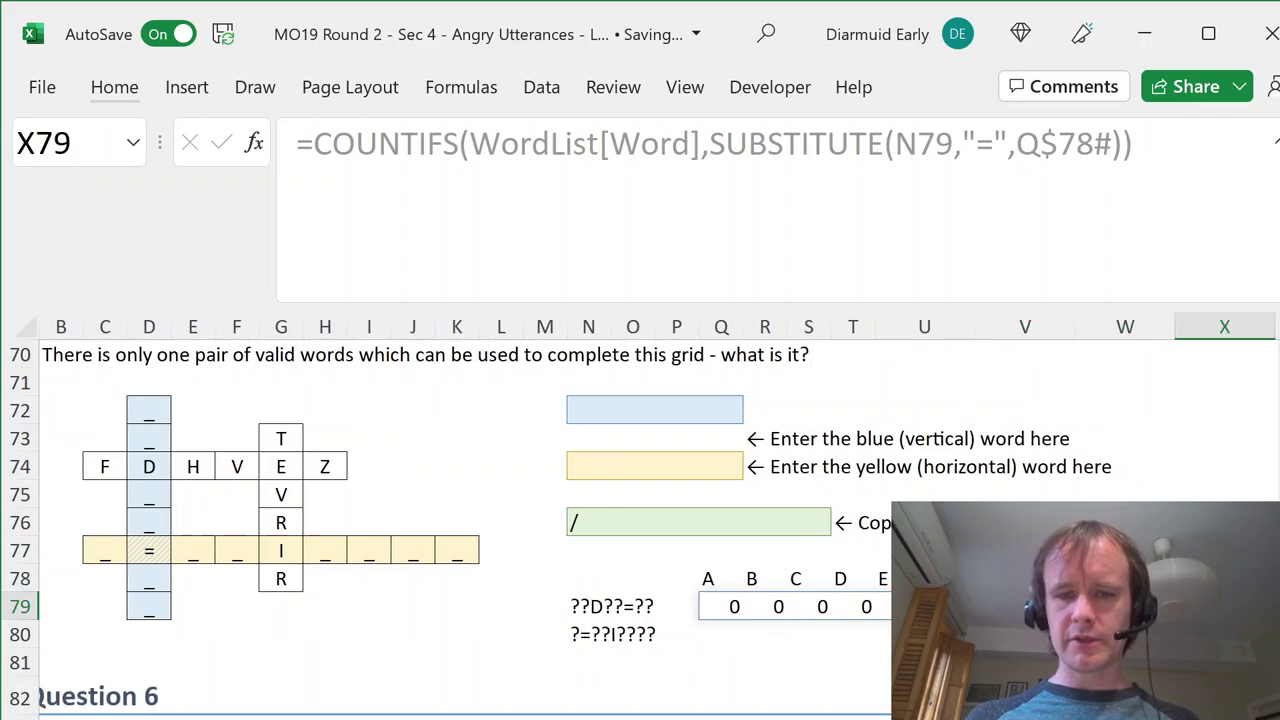
key("ctrl+Left")
key("ctrl+Left")
- Copy the count formula from Q79 into Q80 for the second pattern
key("ctrl+c")
key("Down")
key("ctrl+v")
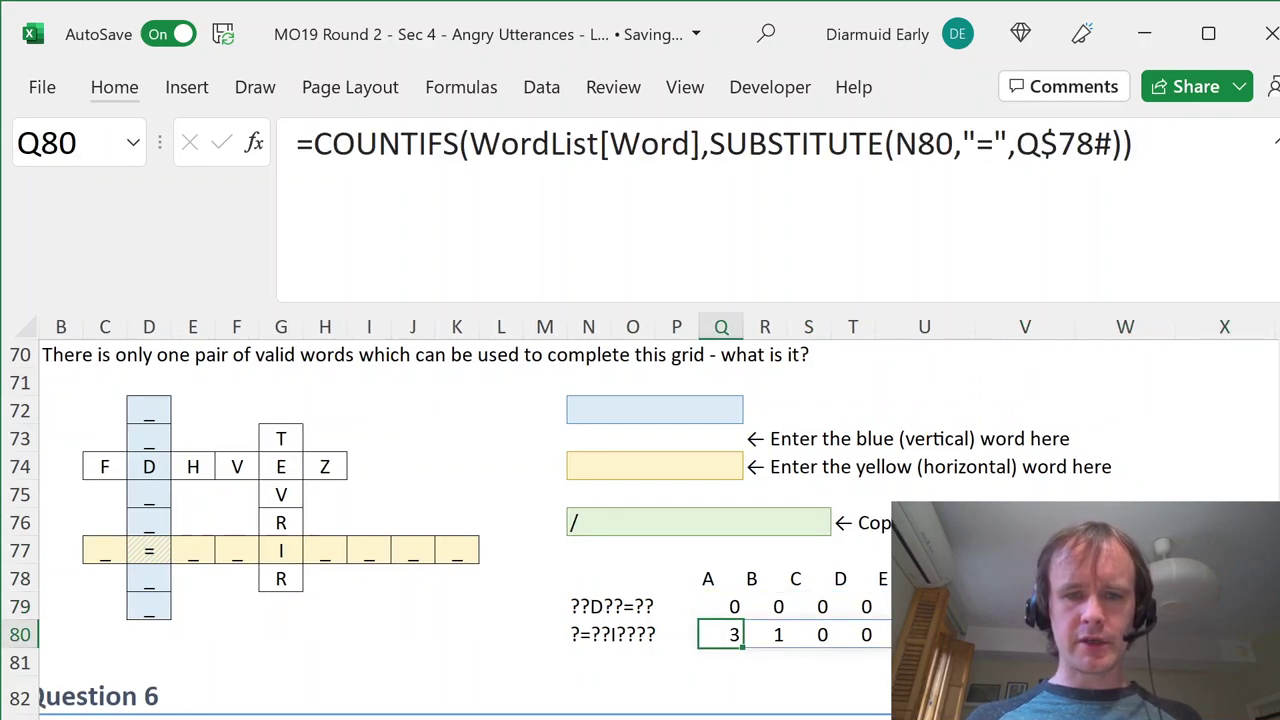
key("F2")
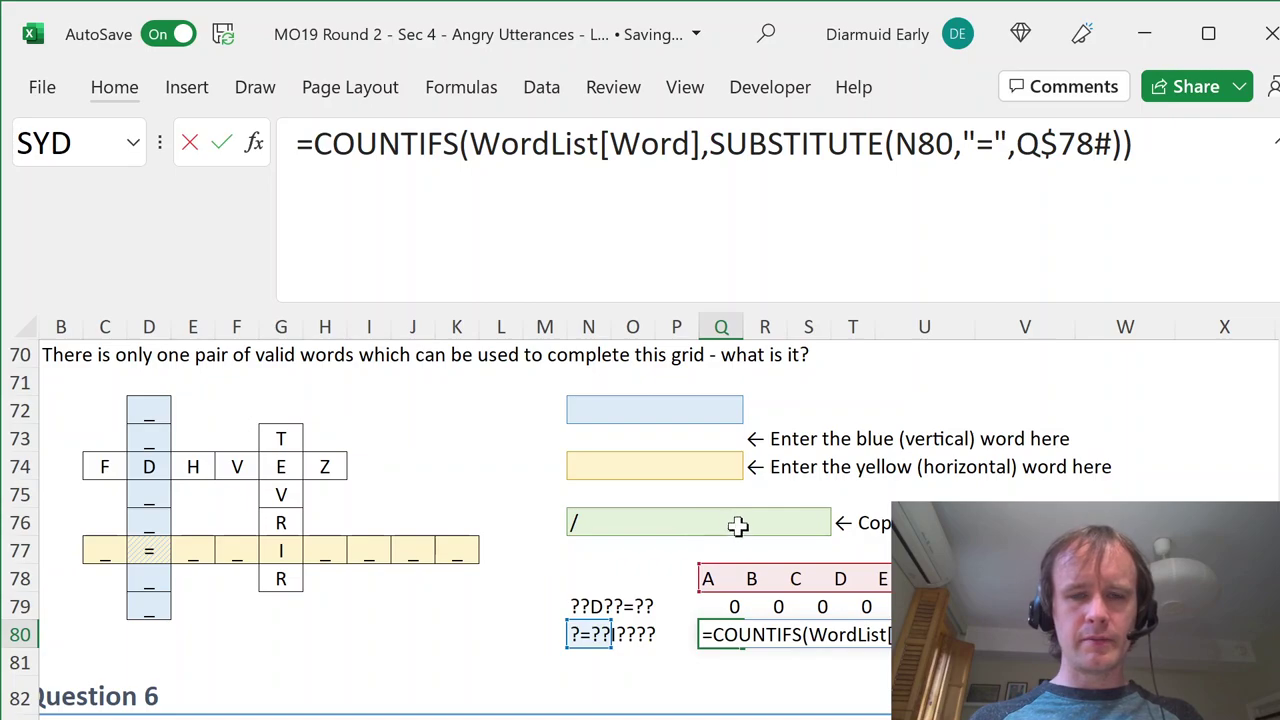
key("Escape")
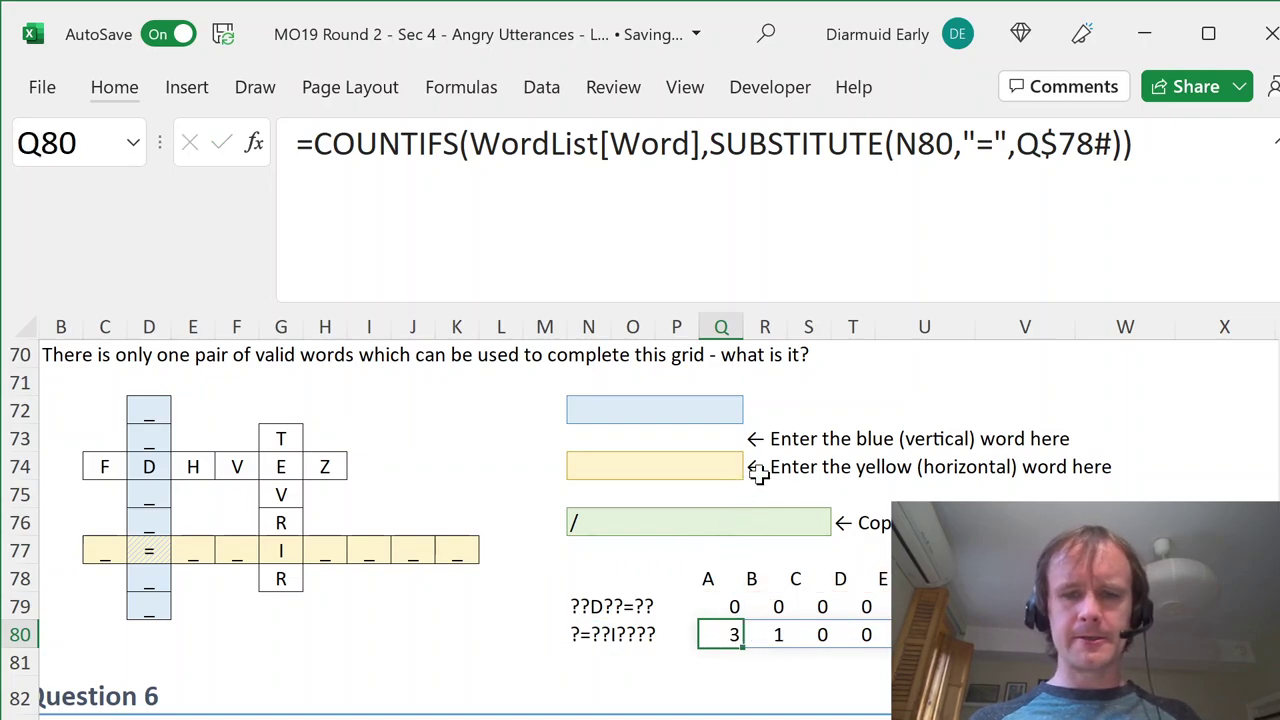
- Add the label 'Match both?' in N81
key("Down")
key("Left")
key("Left")
key("Left")
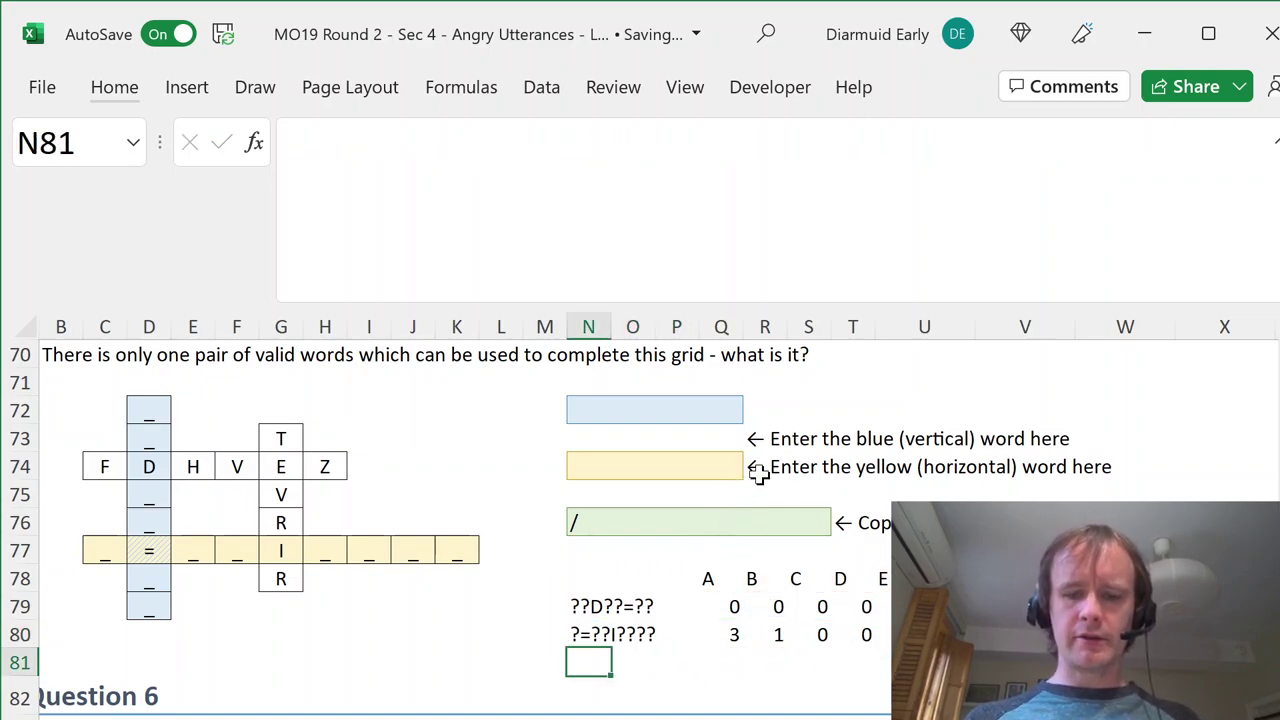
type("Match both?")
key("Return")
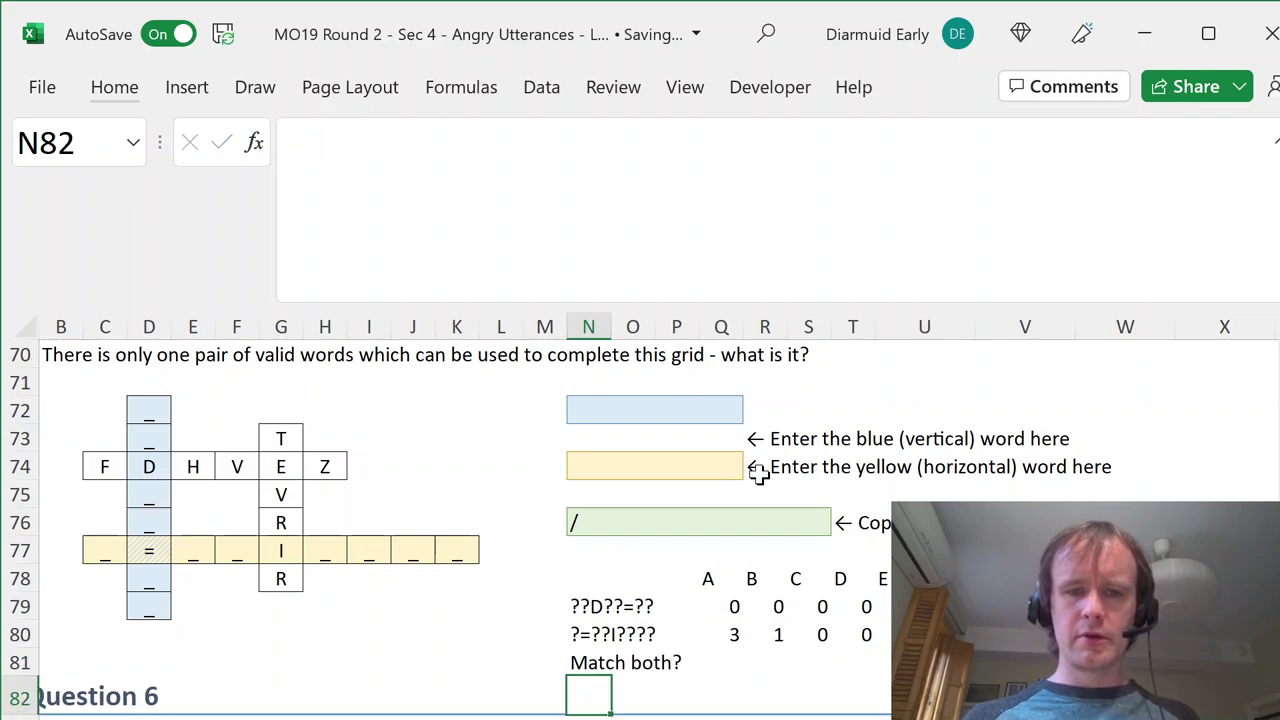
key("Right")
key("Up")
key("Right")
key("Right")
- Enter =Q79*Q80 in Q81 to multiply the two pattern counts
type("=")
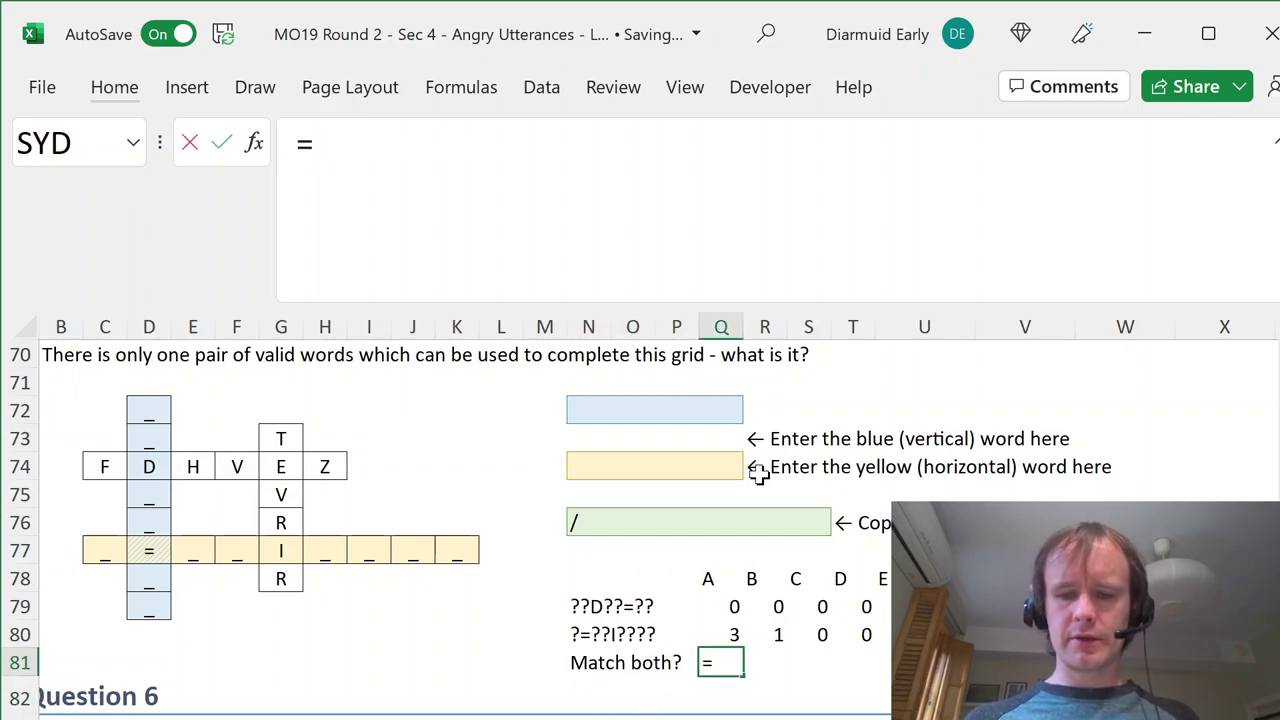
key("Up")
key("Up")
type("*")
key("Up")
key("Return")
key("Up")
key("Up")
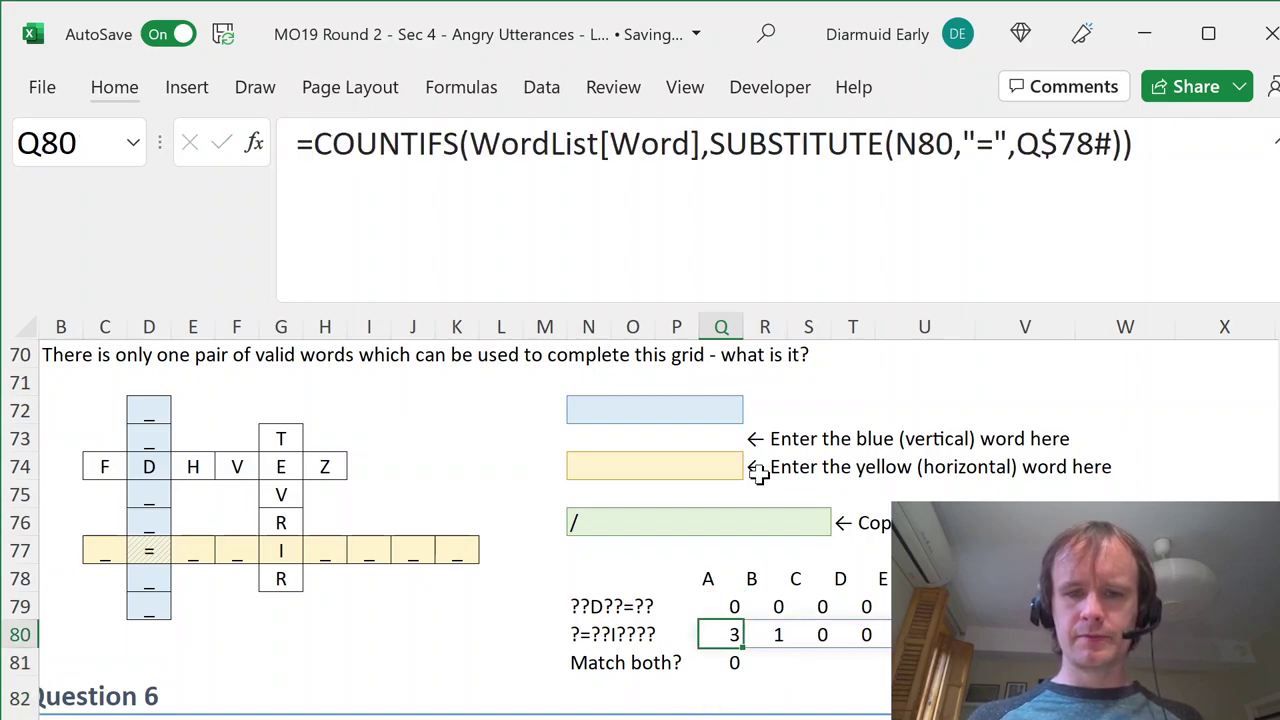
key("ctrl+Right")
key("Down")
key("ctrl+shift+Left")
key("Left")
key("ctrl+Left")
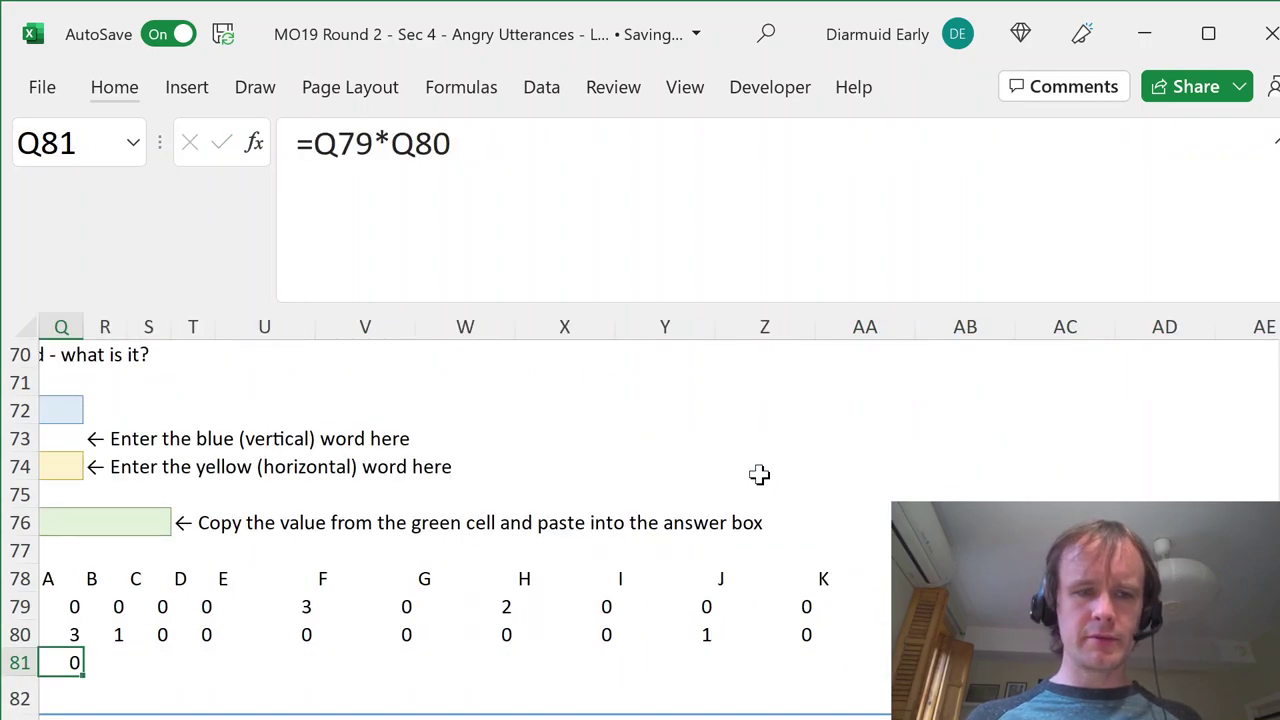
- Change Q81 to =Q79#*Q80# so the products spill across row 81
key("F2")
key("Left")
key("Left")
key("Left")
key("Left")
type("#")
key("End")
type("#")
key("Return")
key("Up")
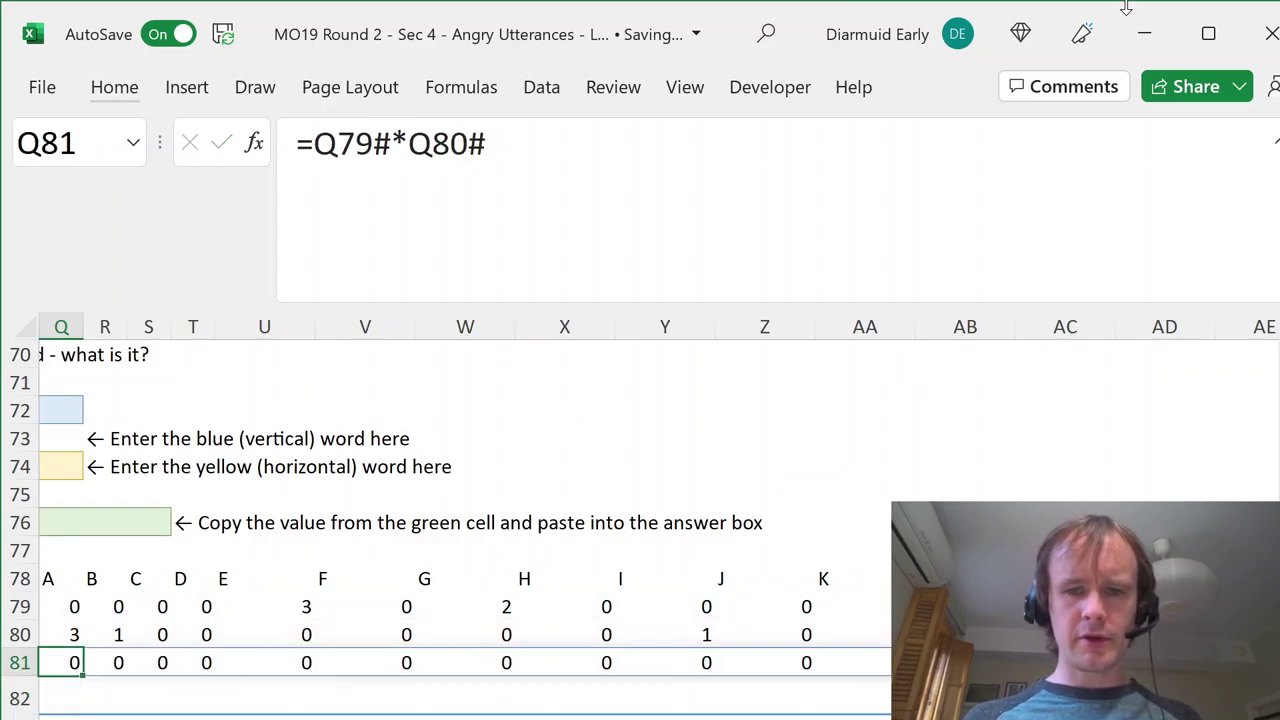
key("ctrl+shift+Right")
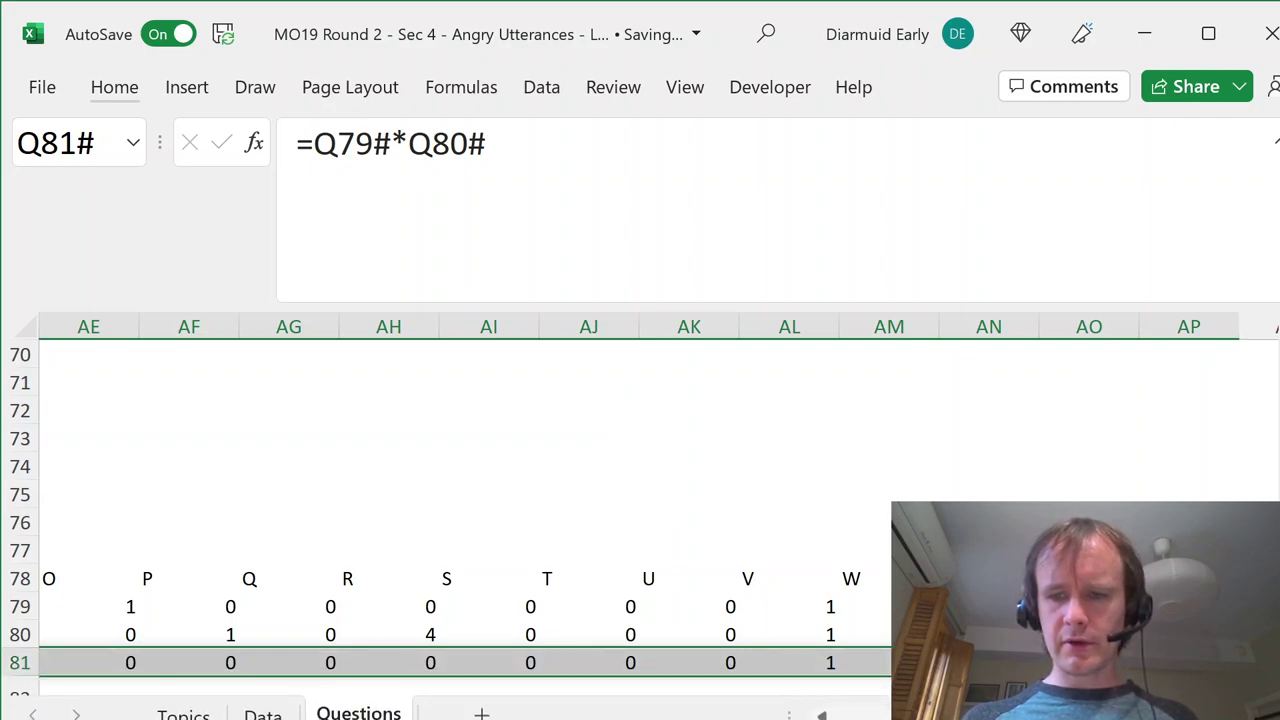
- Review the V column counts in AL78:AL81, then return to the crossword grid
left_click_drag(820, 662, 795, 582)
left_click(790, 579)
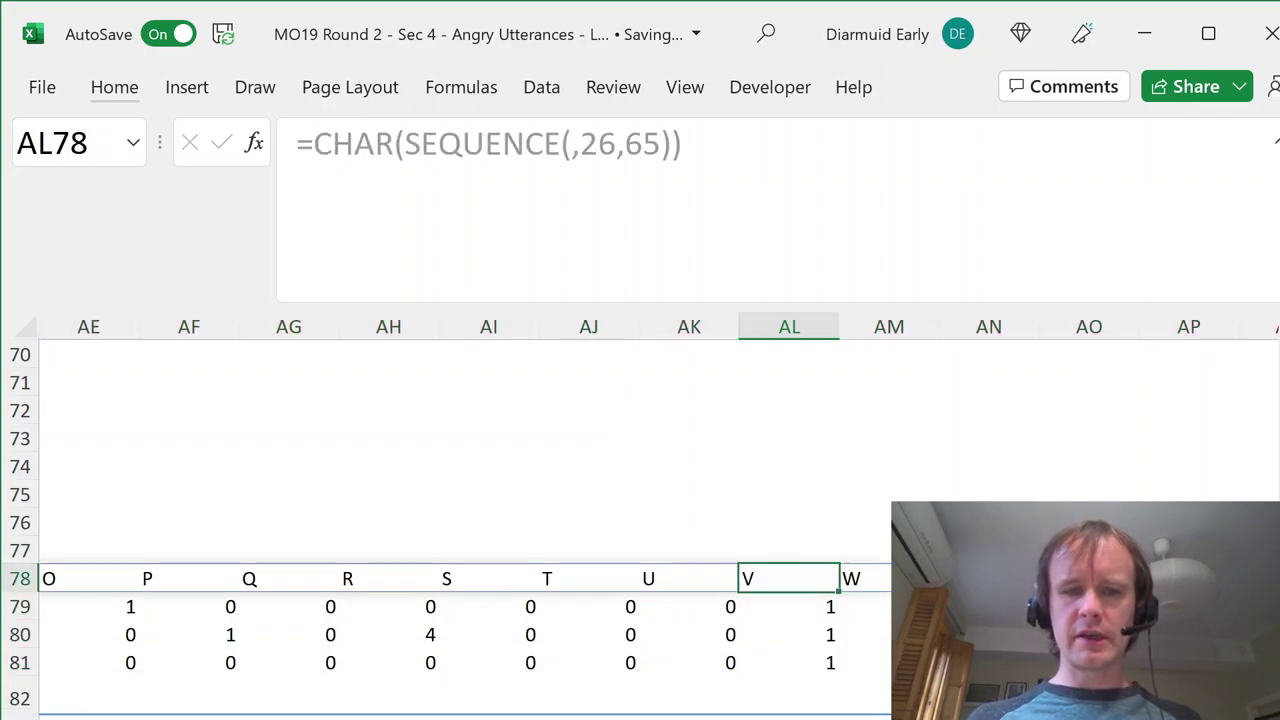
key("ctrl+Left")
key("ctrl+Left")
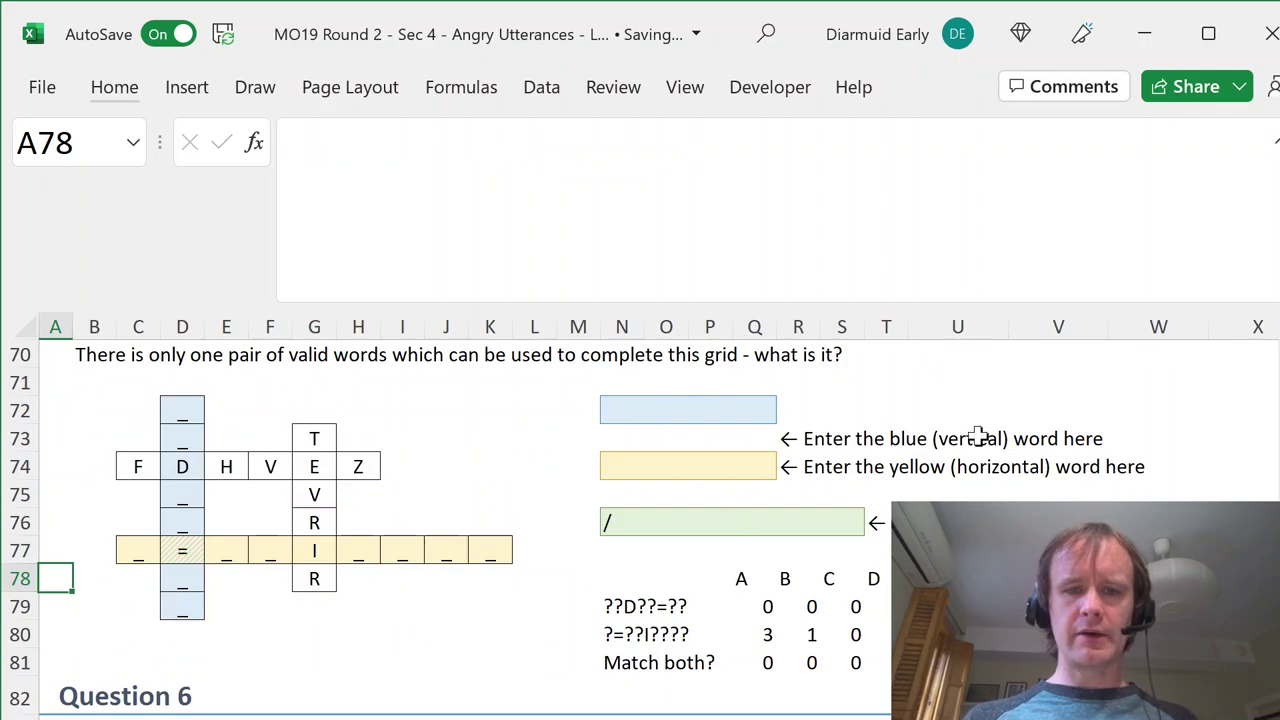
- Enter =XLOOKUP(SUBSTITUTE(N79,"=","V"),WordList[Word],WordList[Word],,2) in N72, returning NPDHNVAG
left_click(636, 408)
type("=xl")
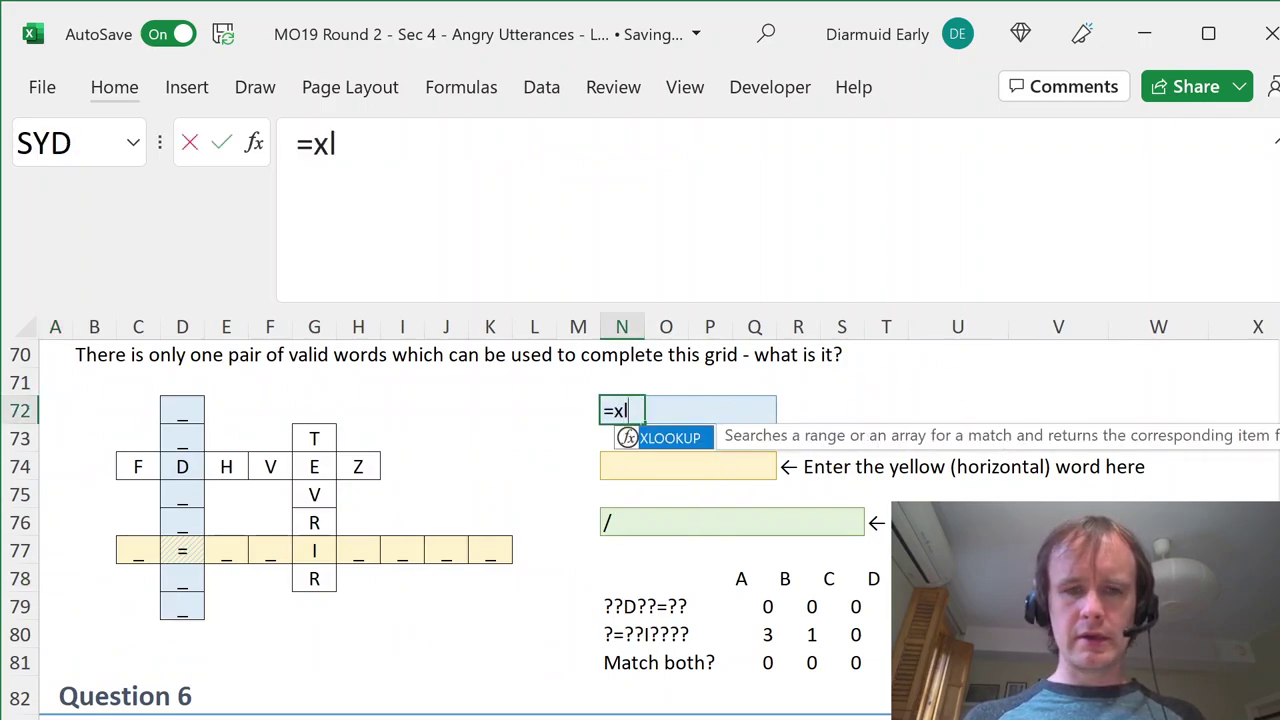
key("Tab")
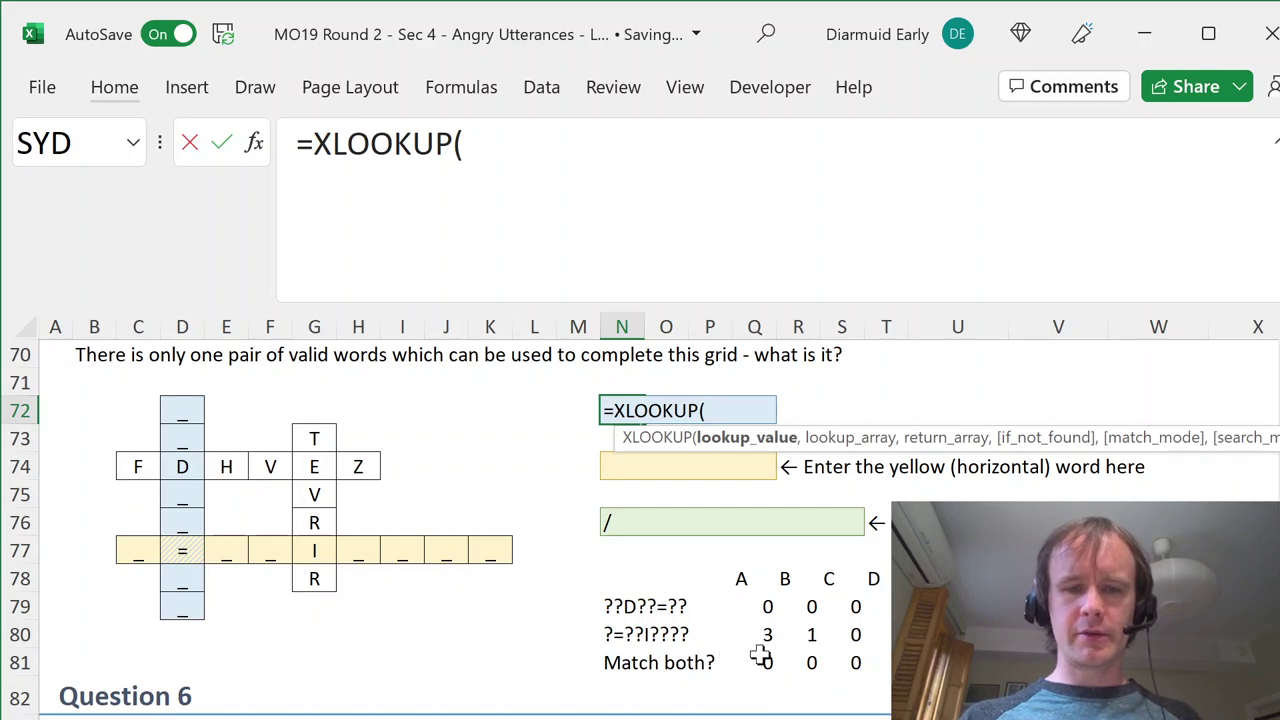
type("sub")
key("Tab")
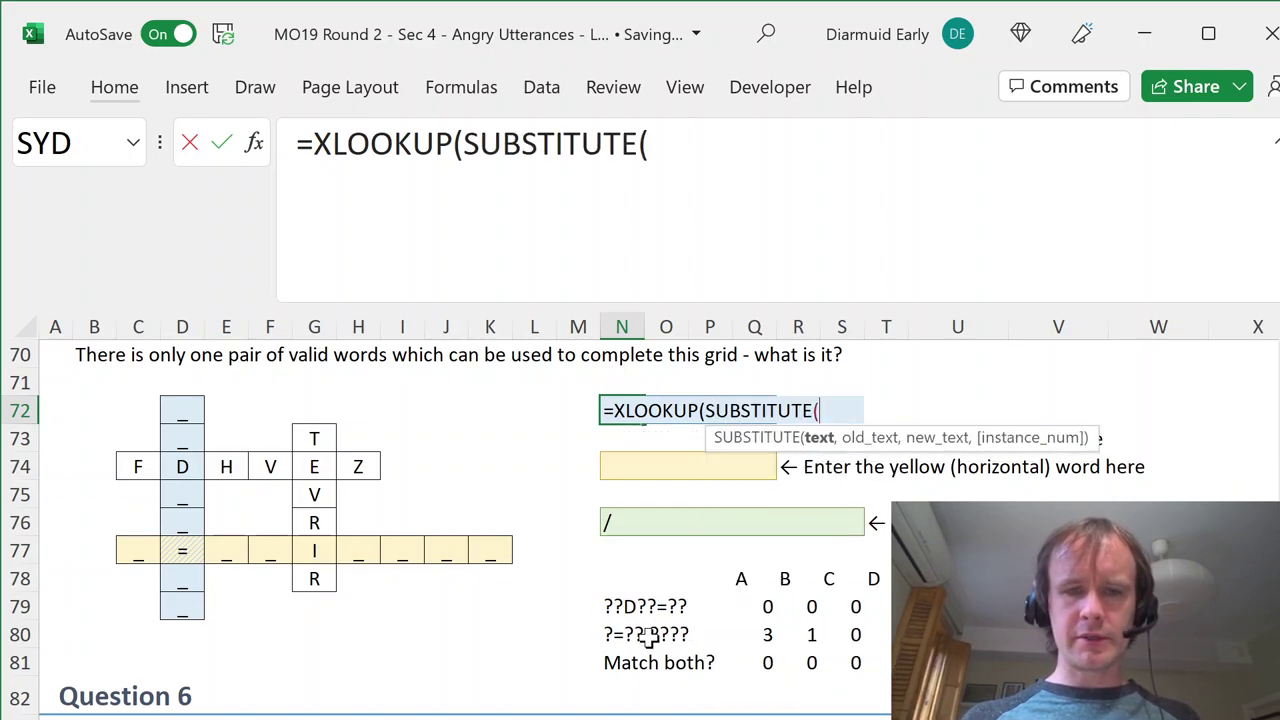
left_click(616, 604)
type(",\"=\",\"V\"")
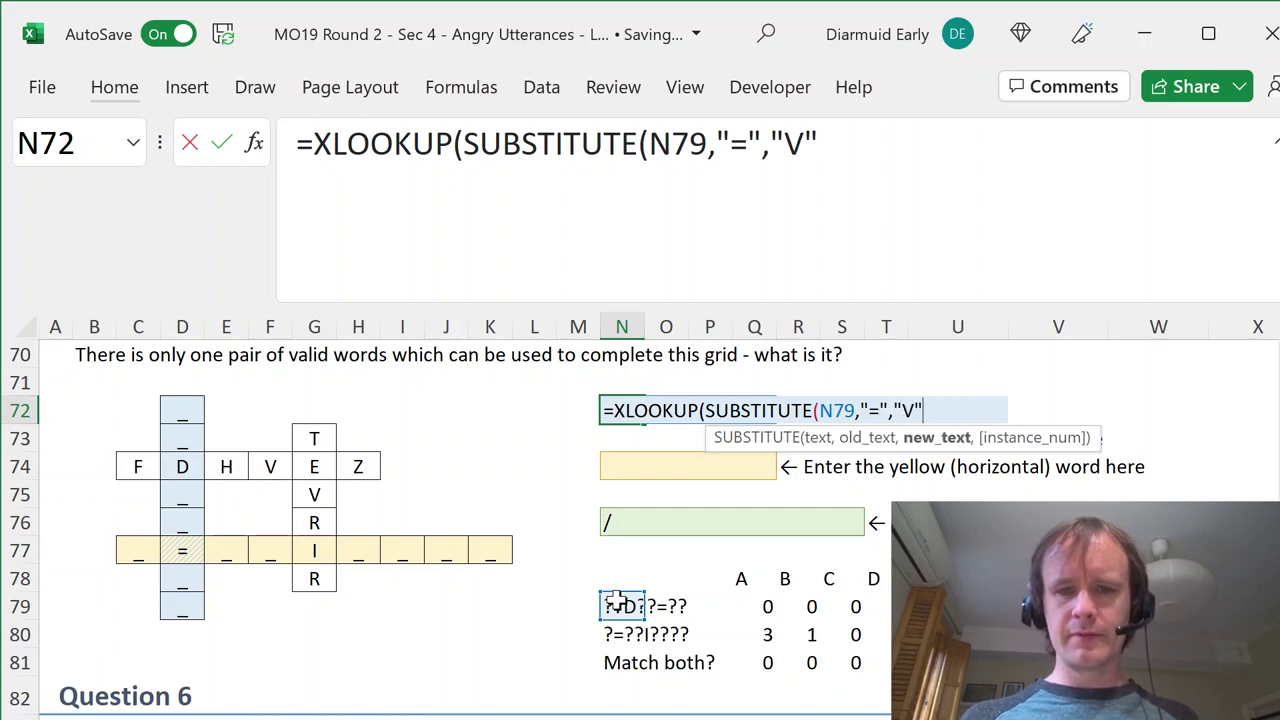
type(") ")
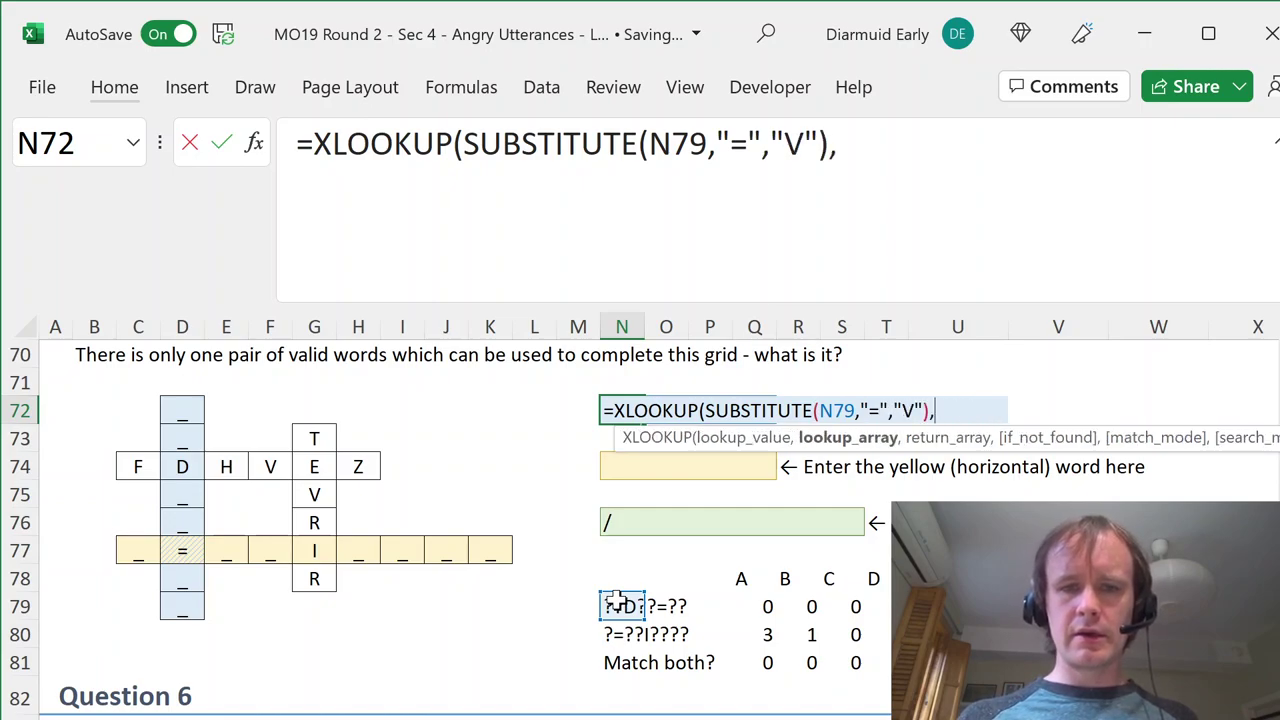
type("WordList[")
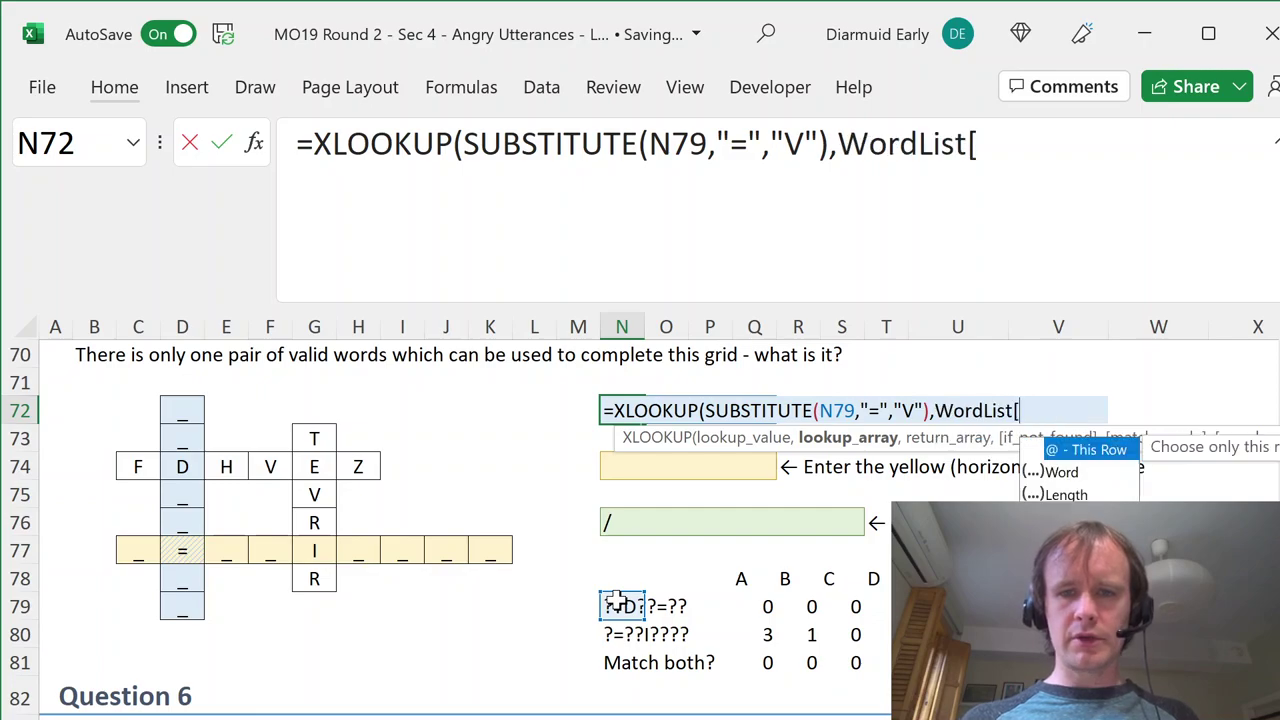
type("Word],word")
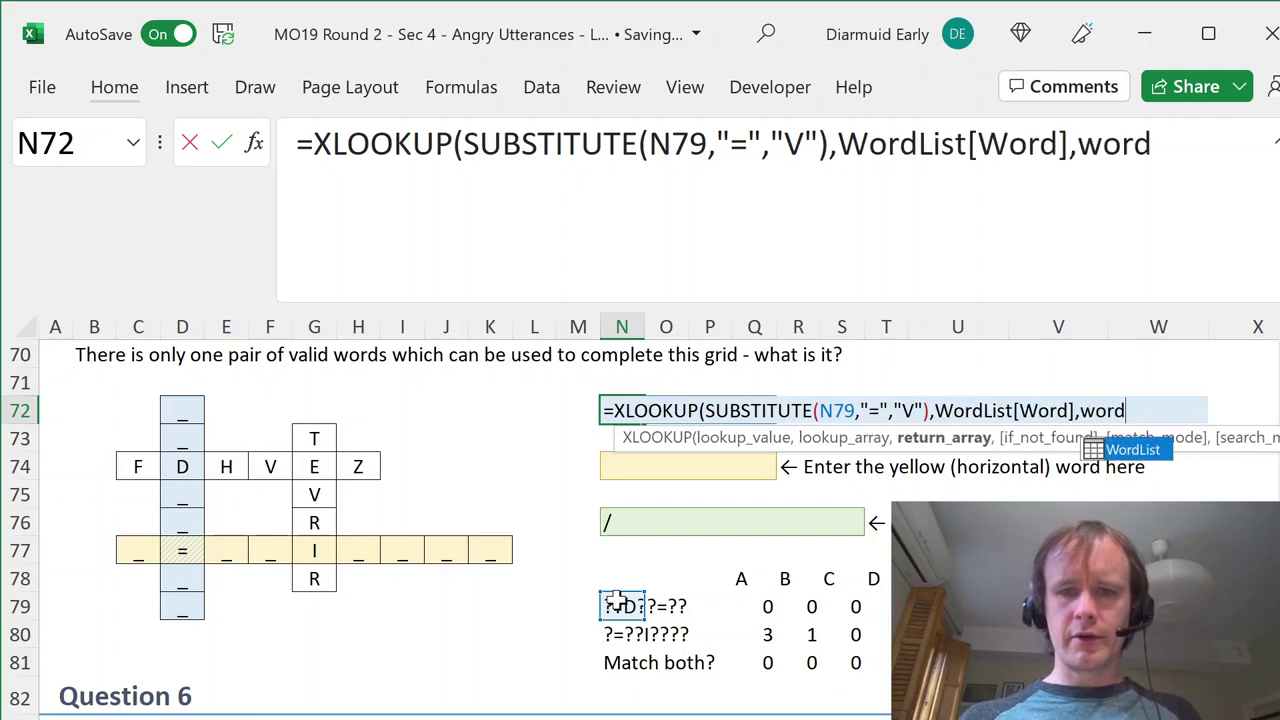
key("Tab")
type("[wo")
key("Tab")
type("],")
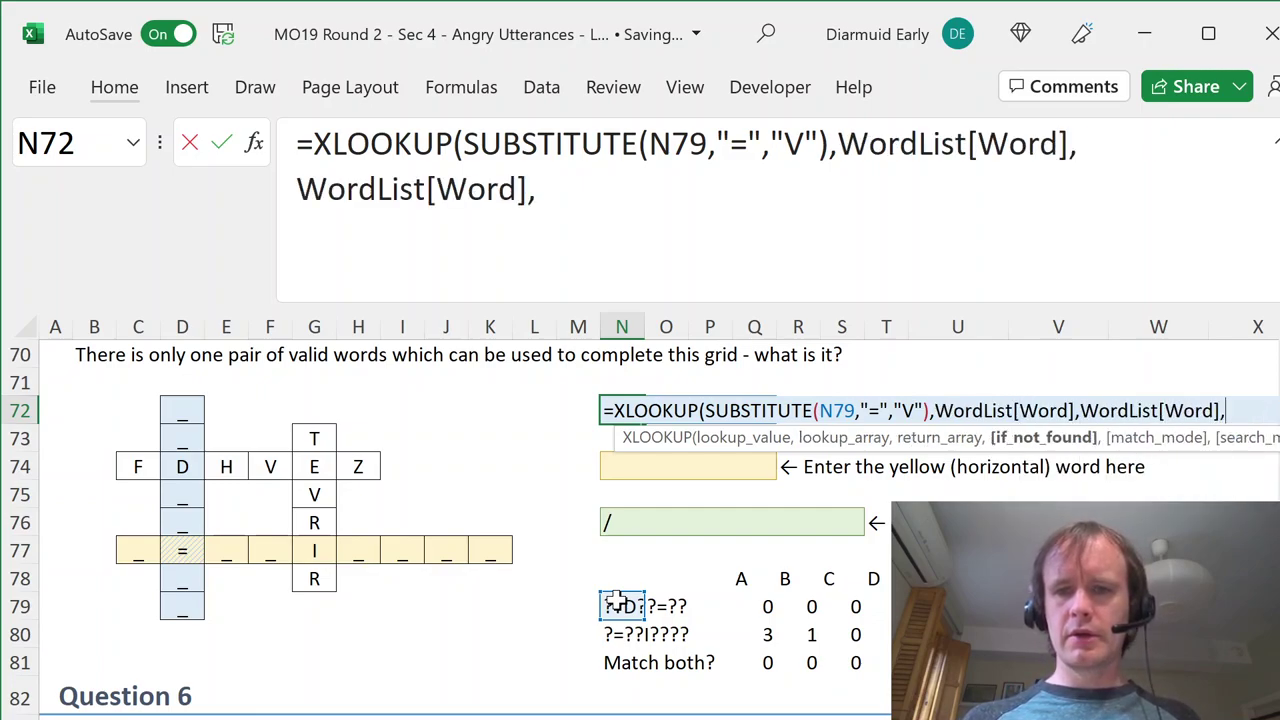
type(",")
key("Down")
key("Down")
key("Down")
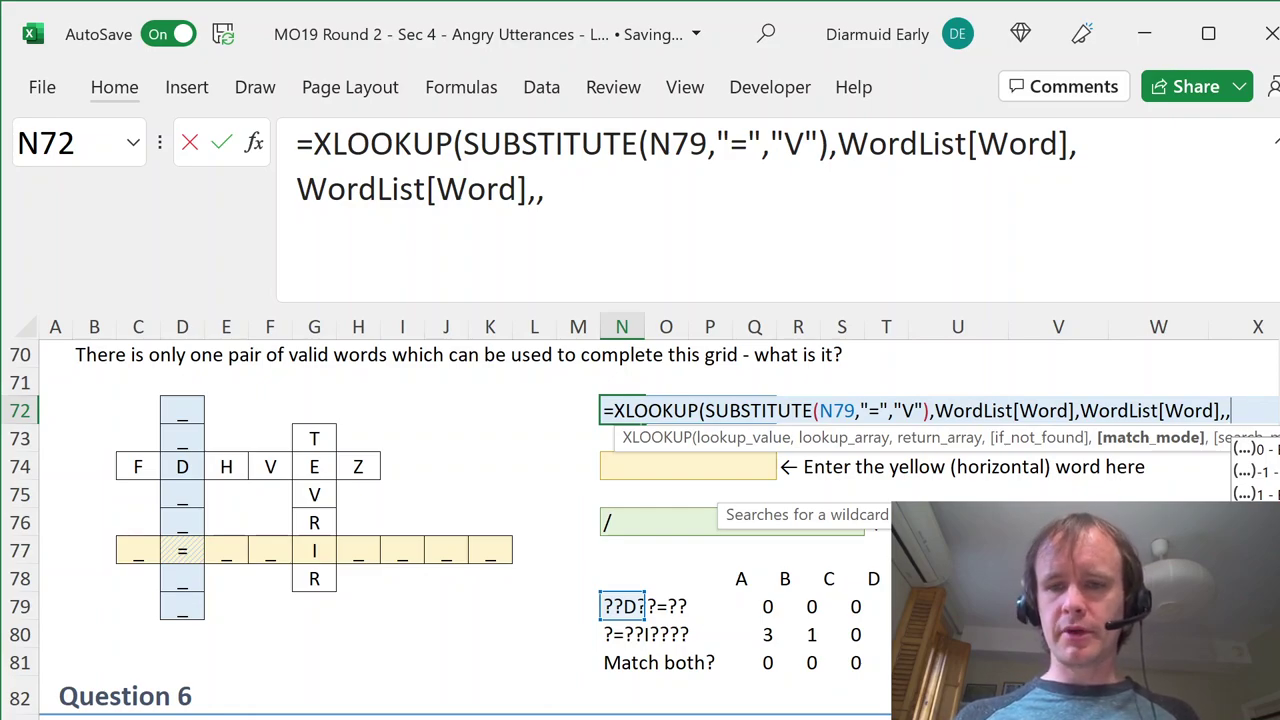
key("Tab")
type(")")
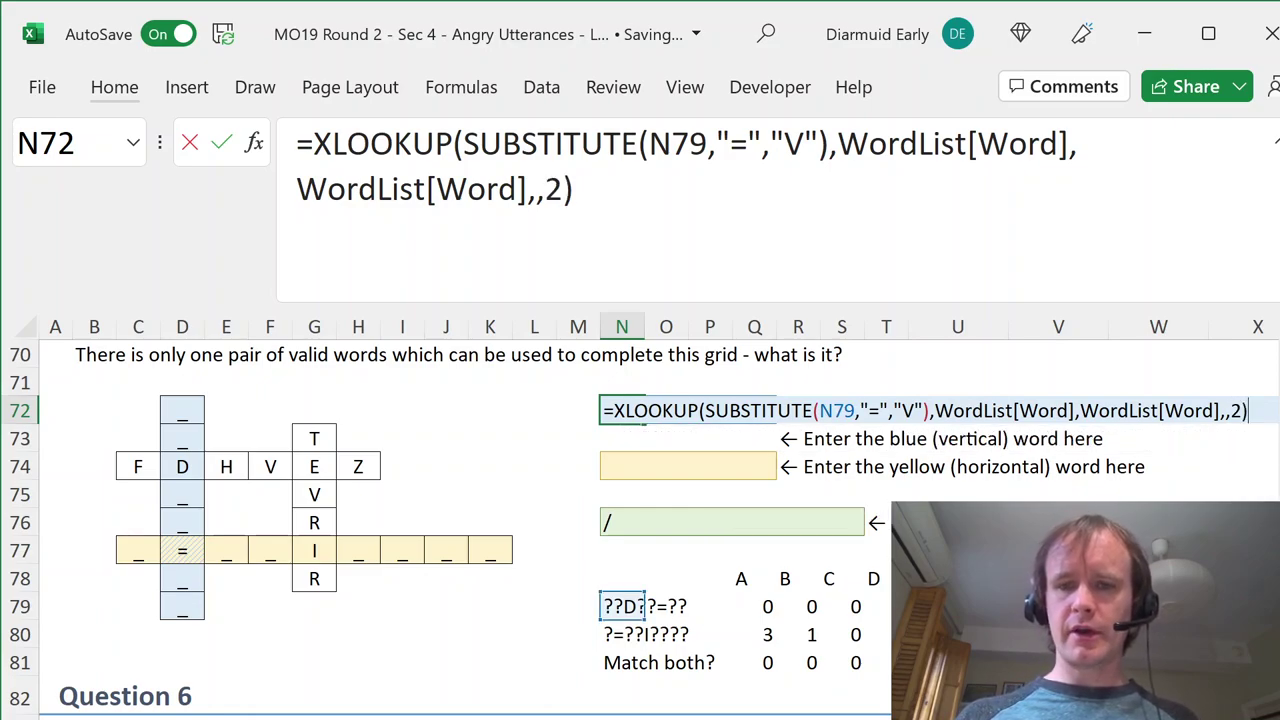
key("Return")
- Recheck the V column counts in the helper rows, then return to the crossword grid
key("Up")
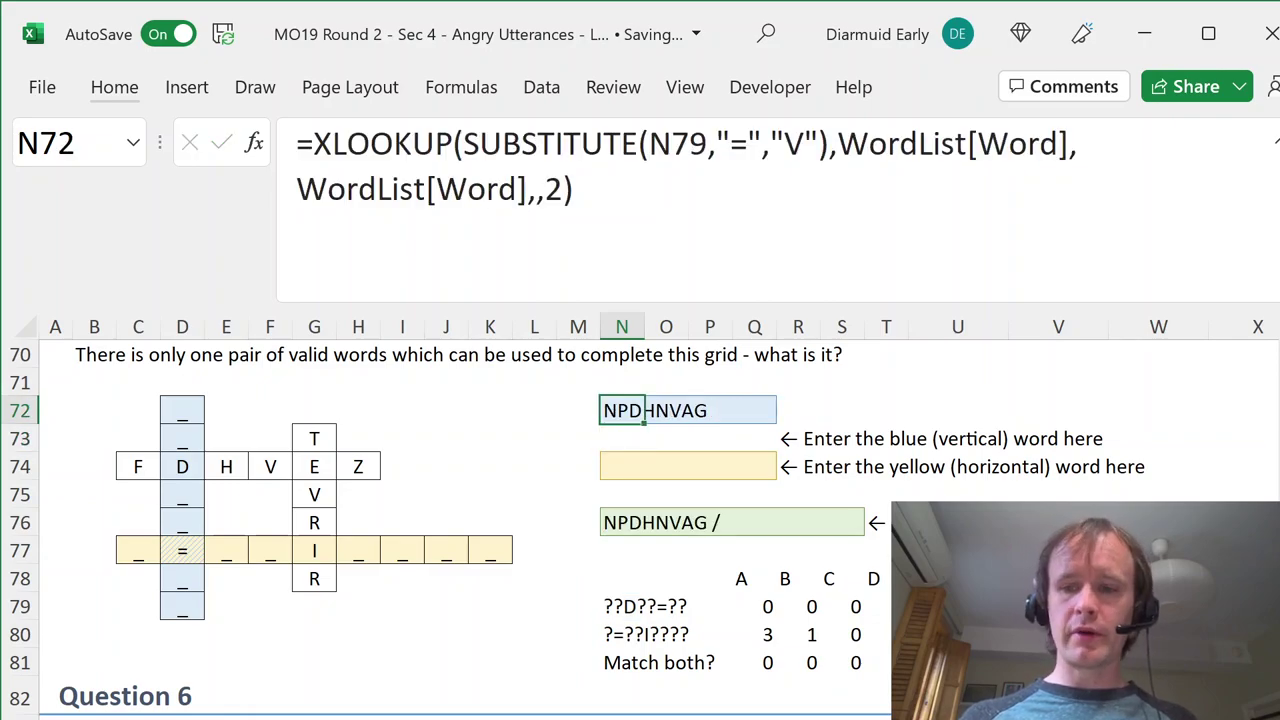
key("Right")
key("Right")
key("Right")
key("Down")
key("Down")
key("Right")
key("Right")
key("Down")
key("Down")
key("Down")
key("Right")
key("Right")
key("Down")
key("Down")
key("ctrl+Right")
key("Left")
key("Left")
key("Left")
key("Left")
key("shift+Down")
key("shift+Down")
key("Up")
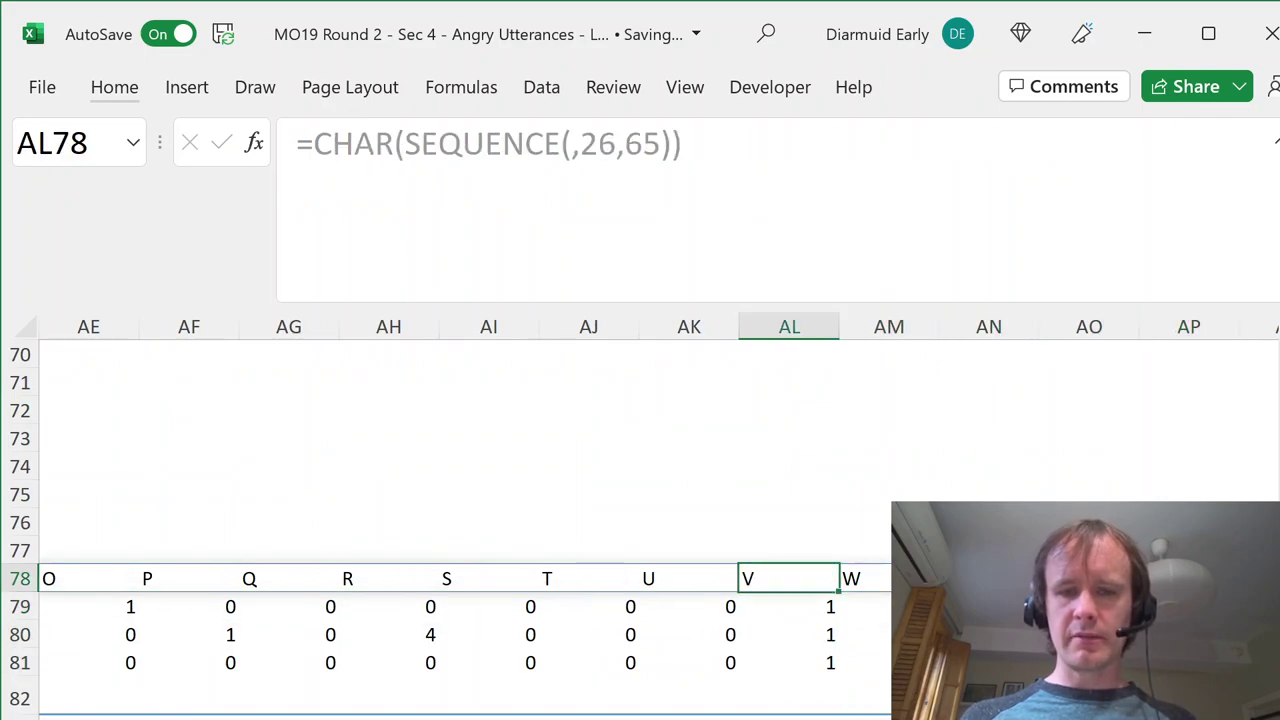
key("ctrl+Left")
key("ctrl+Left")
key("ctrl+Left")
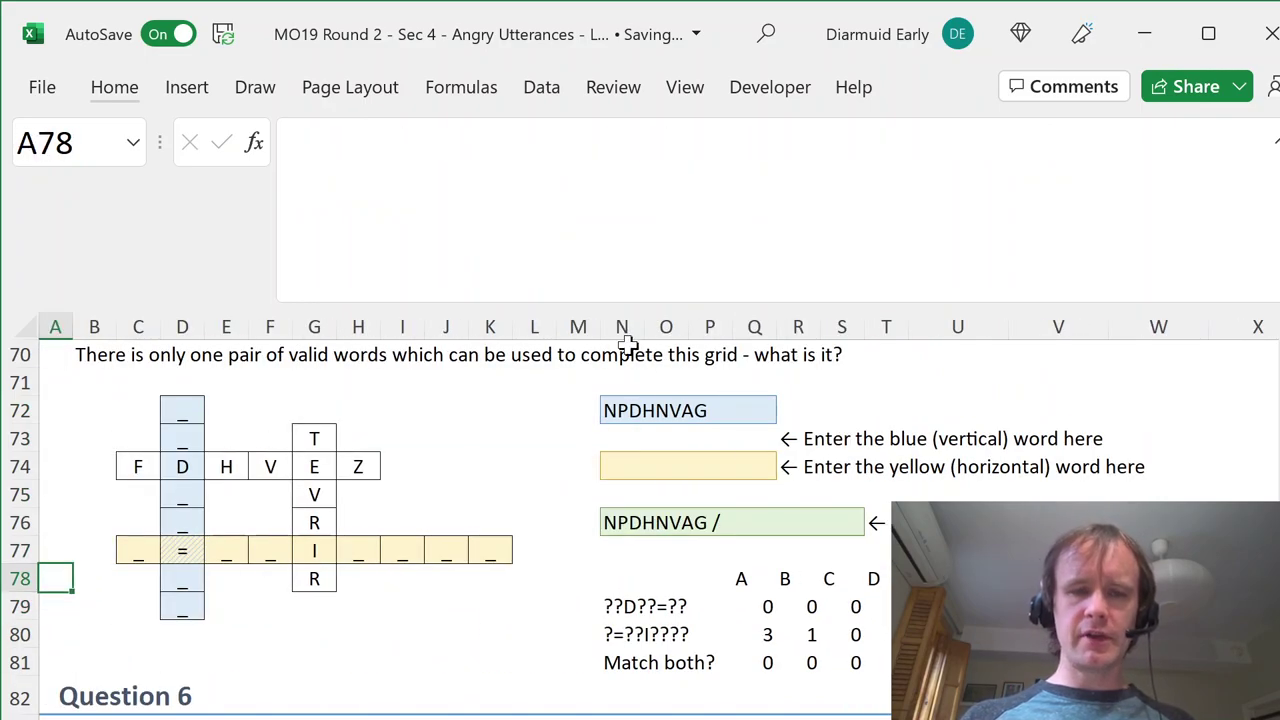
- Copy the N72 lookup formula and paste it as formulas only into N73
left_click(608, 405)
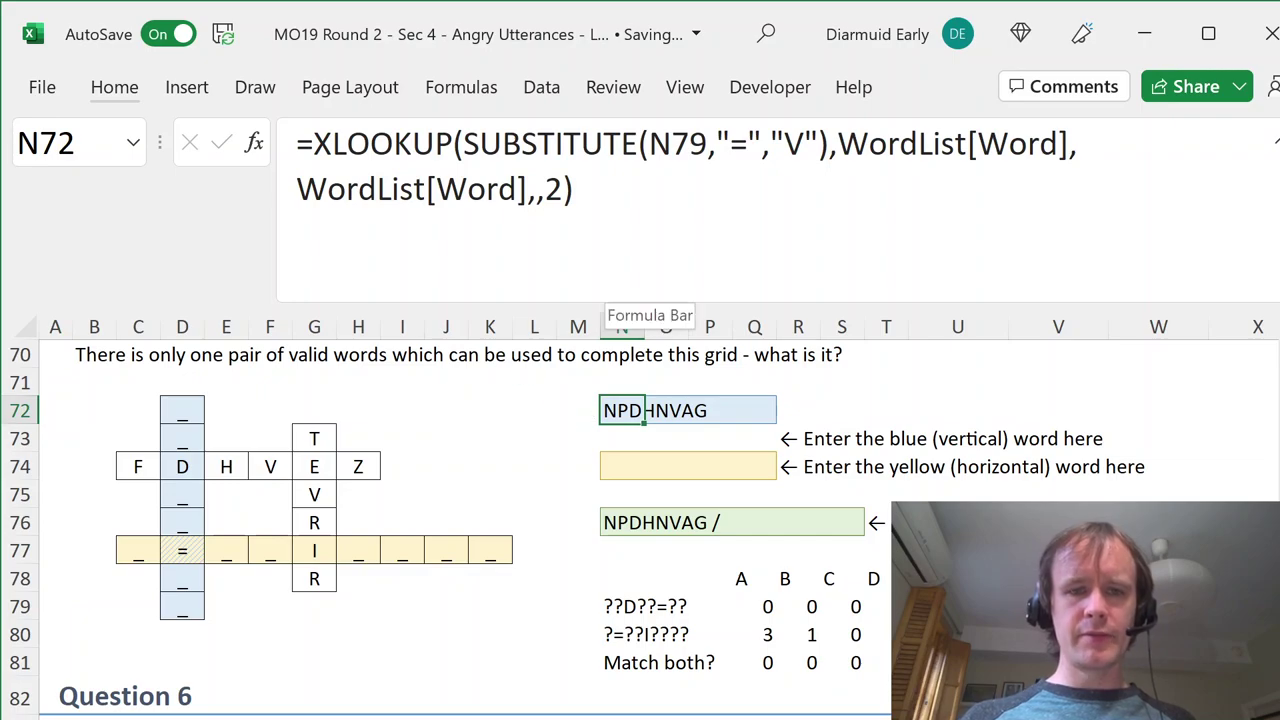
key("ctrl+c")
key("Down")
key("ctrl+alt+v")
key("f")
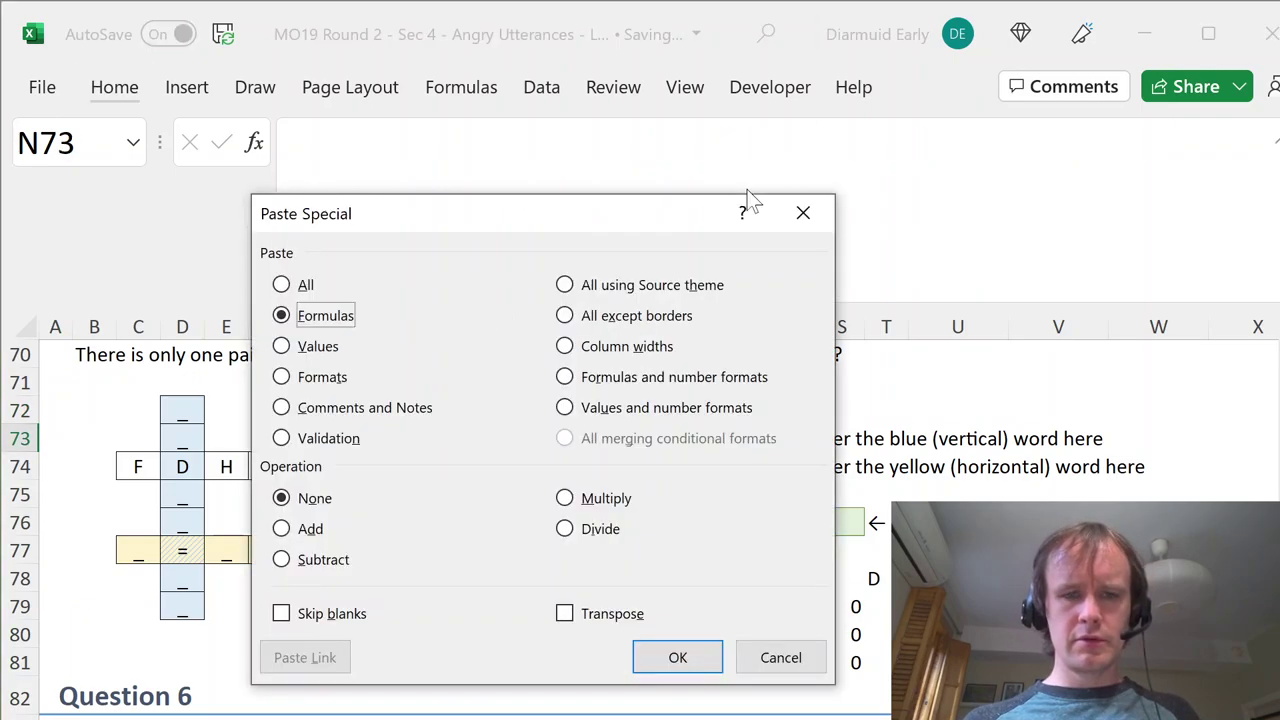
key("Return")
key("ctrl")
key("Escape")
key("Escape")
- Move the formula text from N73 into yellow cell N74, using the N80 pattern to return UVTUIRYQF
key("F2")
key("ctrl+shift+Home")
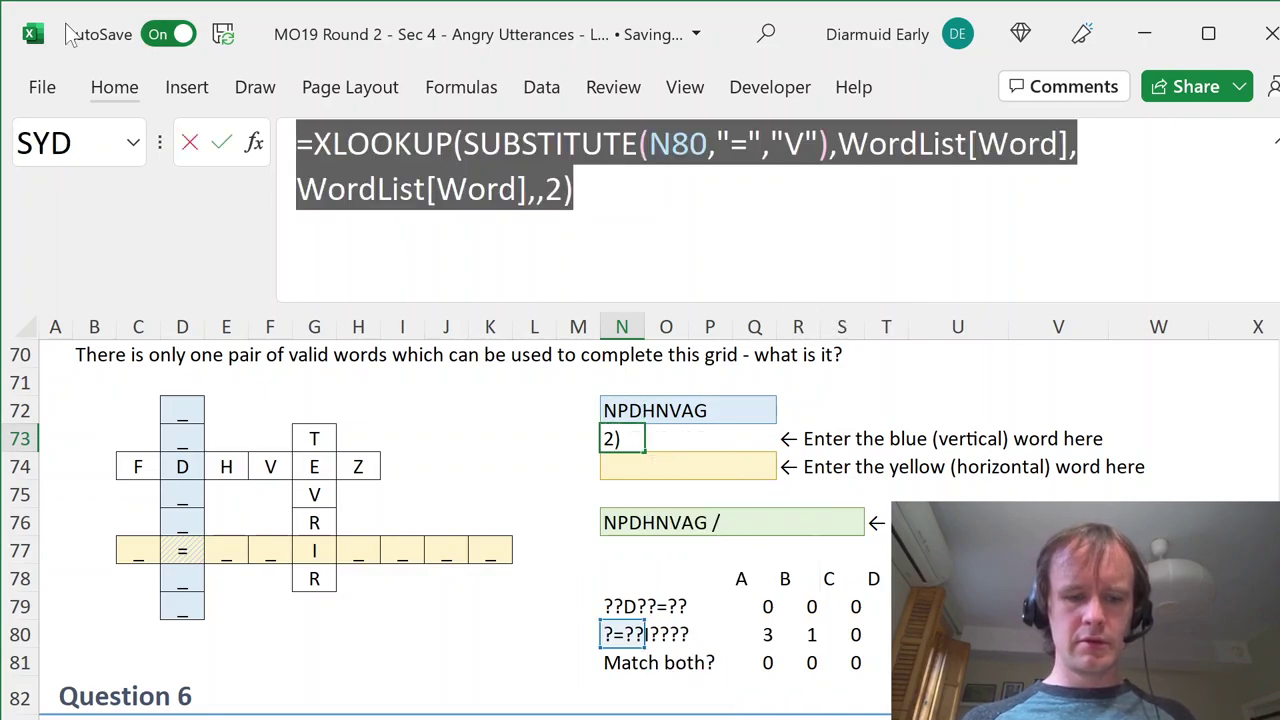
key("ctrl+x")
key("Return")
key("ctrl+v")
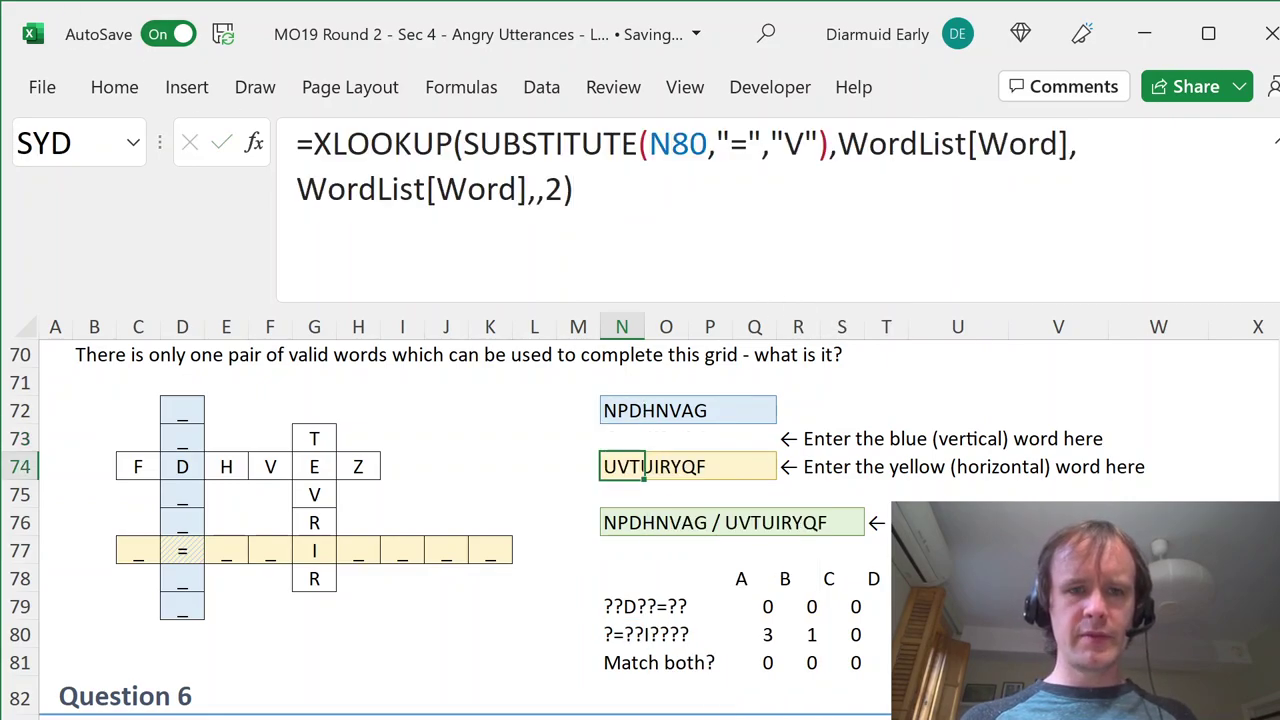
key("F2")
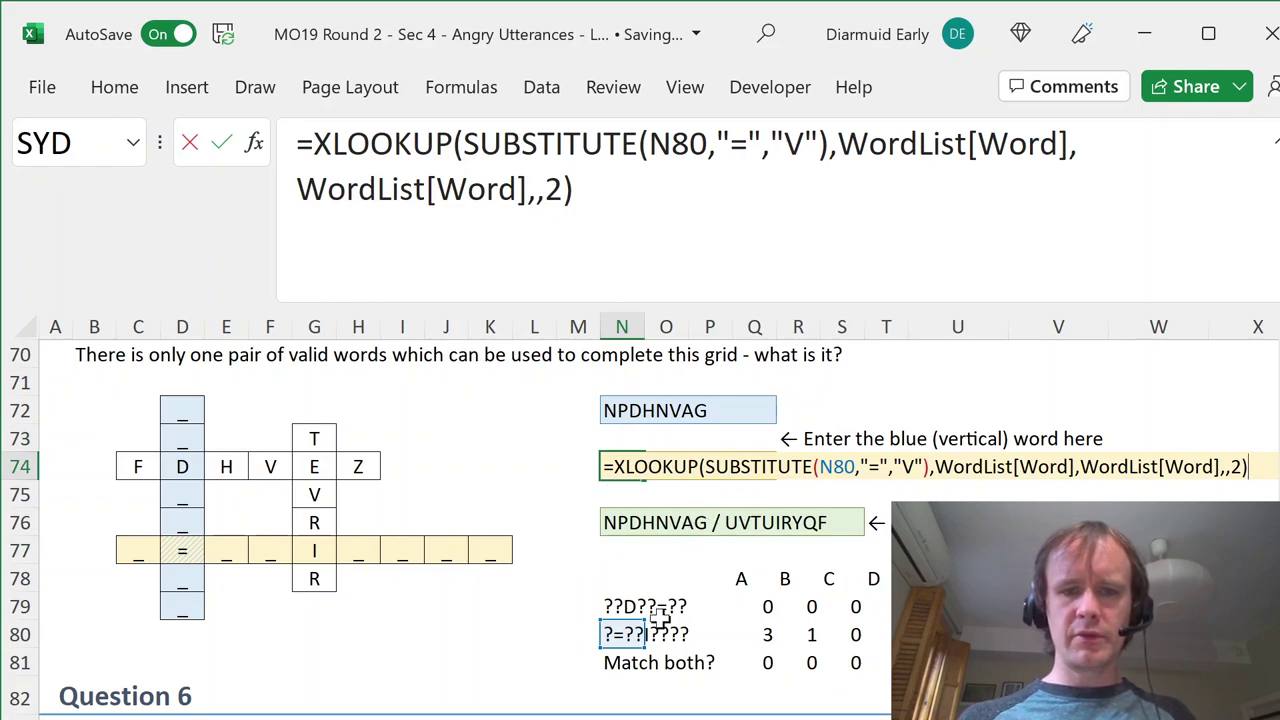
key("Escape")
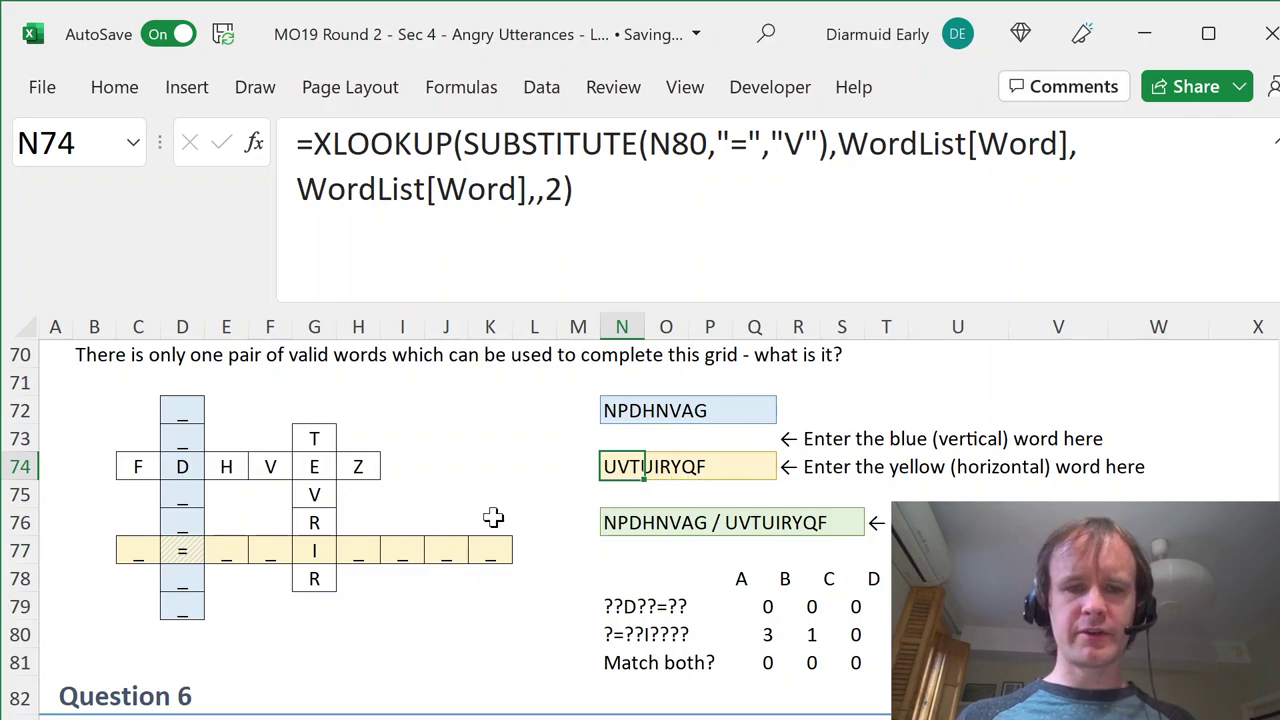
- Return to column A and move down to Question 6
key("Down")
key("Left")
key("ctrl+Left")
key("Home")
key("Down")
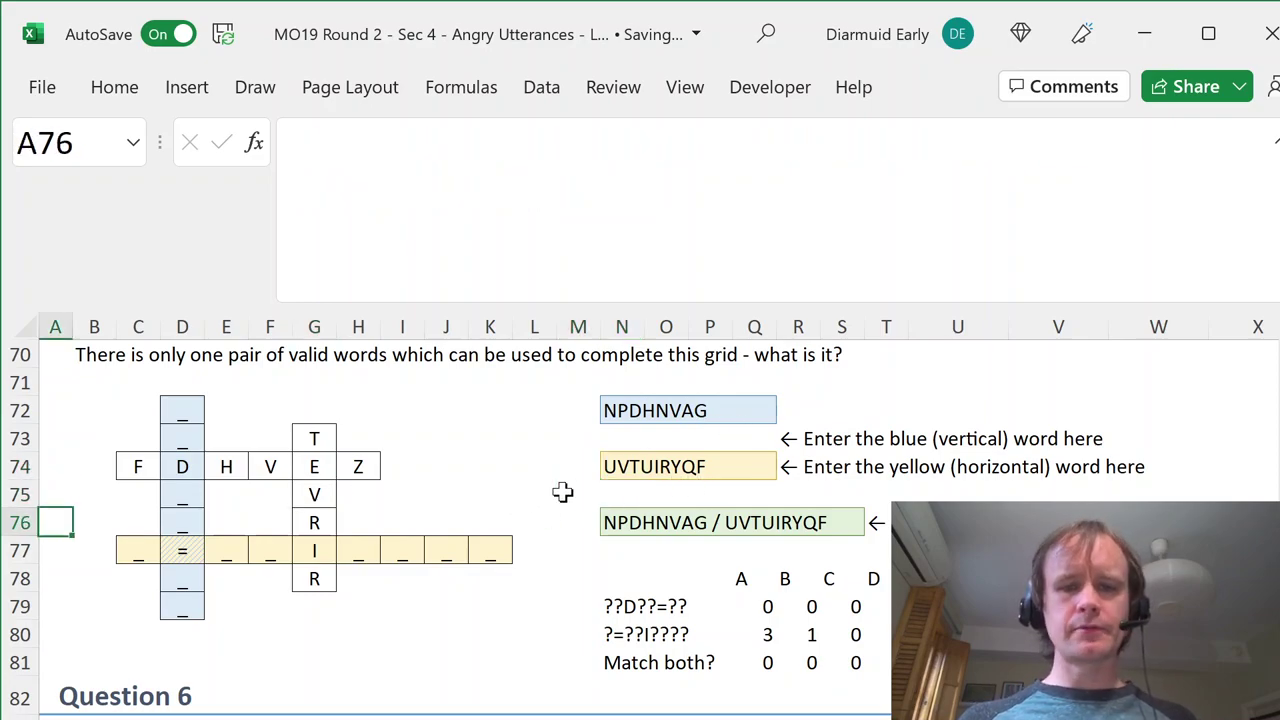
key("Down")
key("Down")
key("Down")
key("Down")
key("Down")
key("Down")
key("Down")
key("Down")
key("Down")
key("Down")
key("Down")
key("Down")
key("Down")
key("Down")
key("Down")
key("Down")
key("Down")
key("Down")
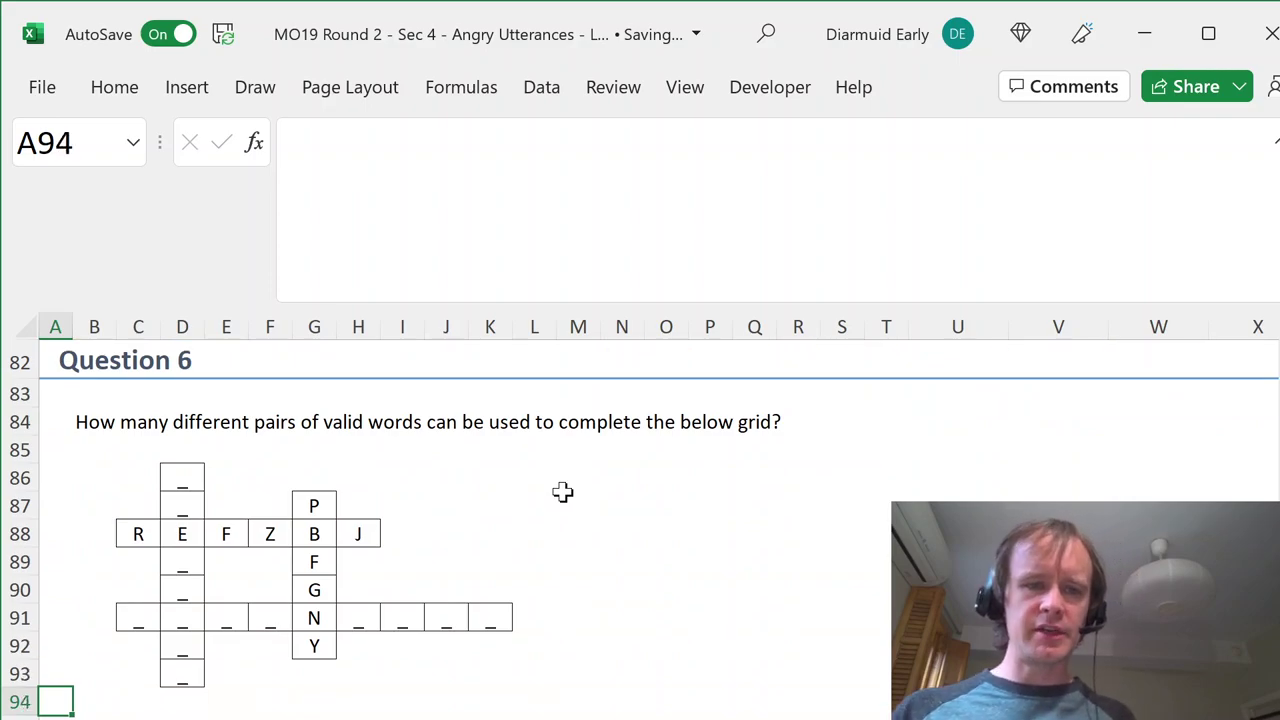
- Check the Question 6 vertical and horizontal words and mark crossing square D91 with '='
left_click(181, 503)
left_click(183, 491)
key("ctrl+shift+Down")
key("ctrl+Down")
key("Up")
key("Up")
key("shift+Left")
key("ctrl+shift+Right")
left_click(192, 618)
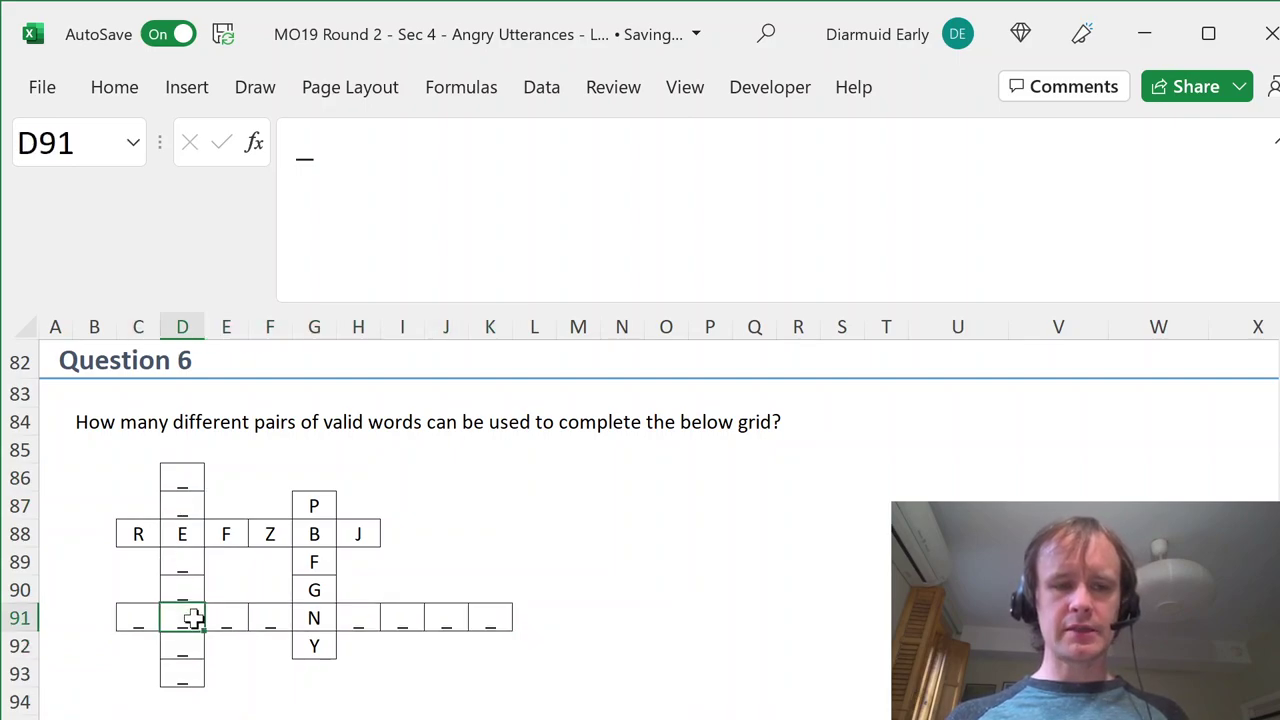
type("=")
key("Return")
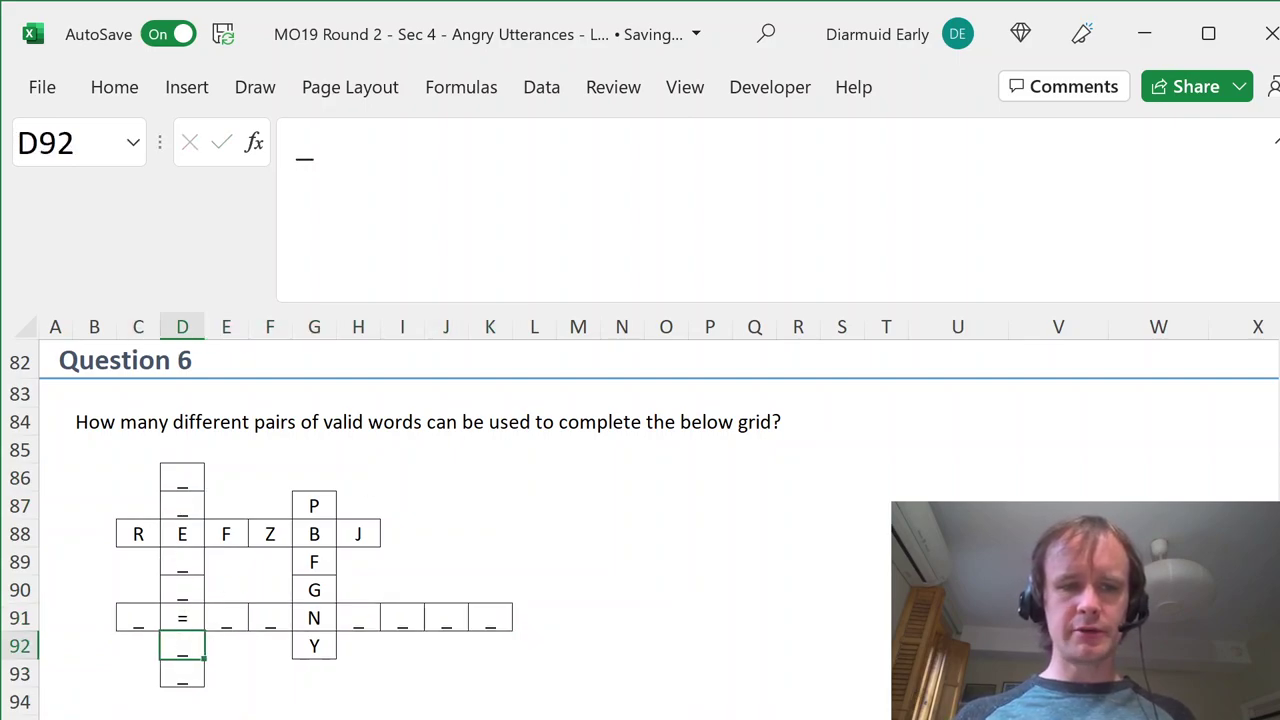
- Copy the previous question's pattern and COUNTIFS helper table
left_click(713, 495)
key("Up")
key("Page_Up")
key("Left")
key("Down")
key("Down")
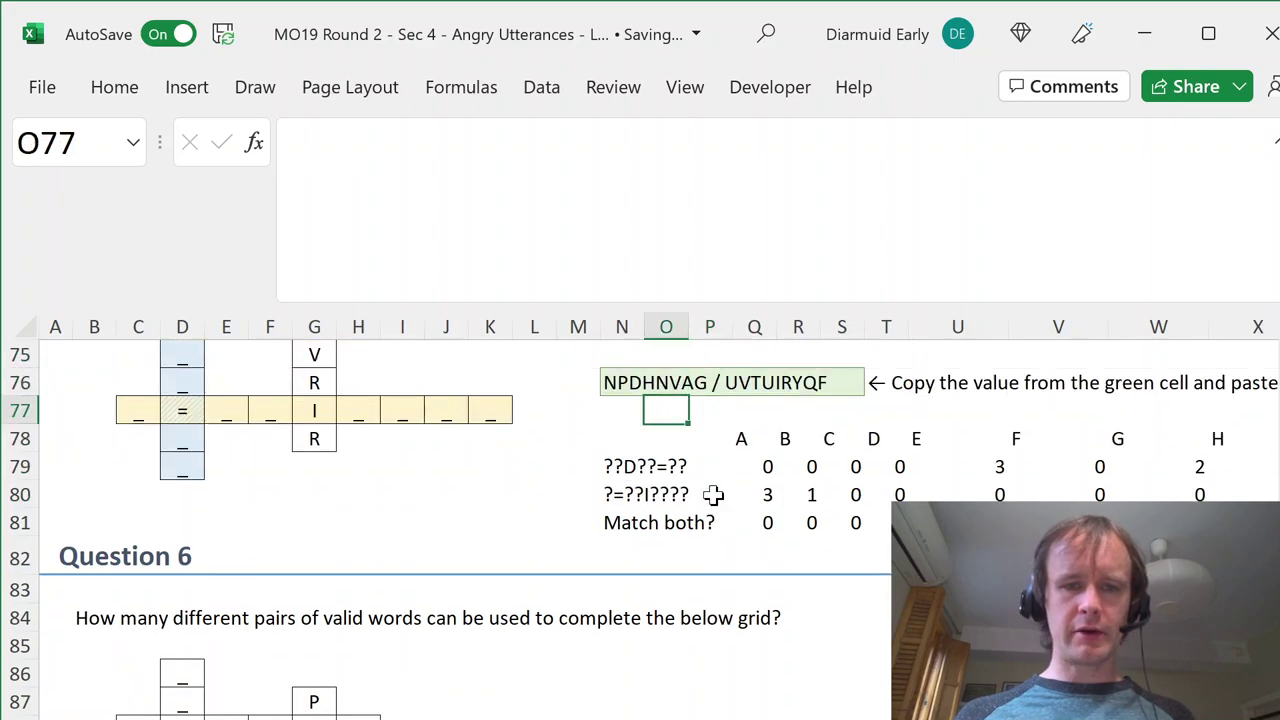
key("Left")
key("Down")
key("Down")
key("Up")
key("shift+Down")
key("shift+Down")
key("shift+Down")
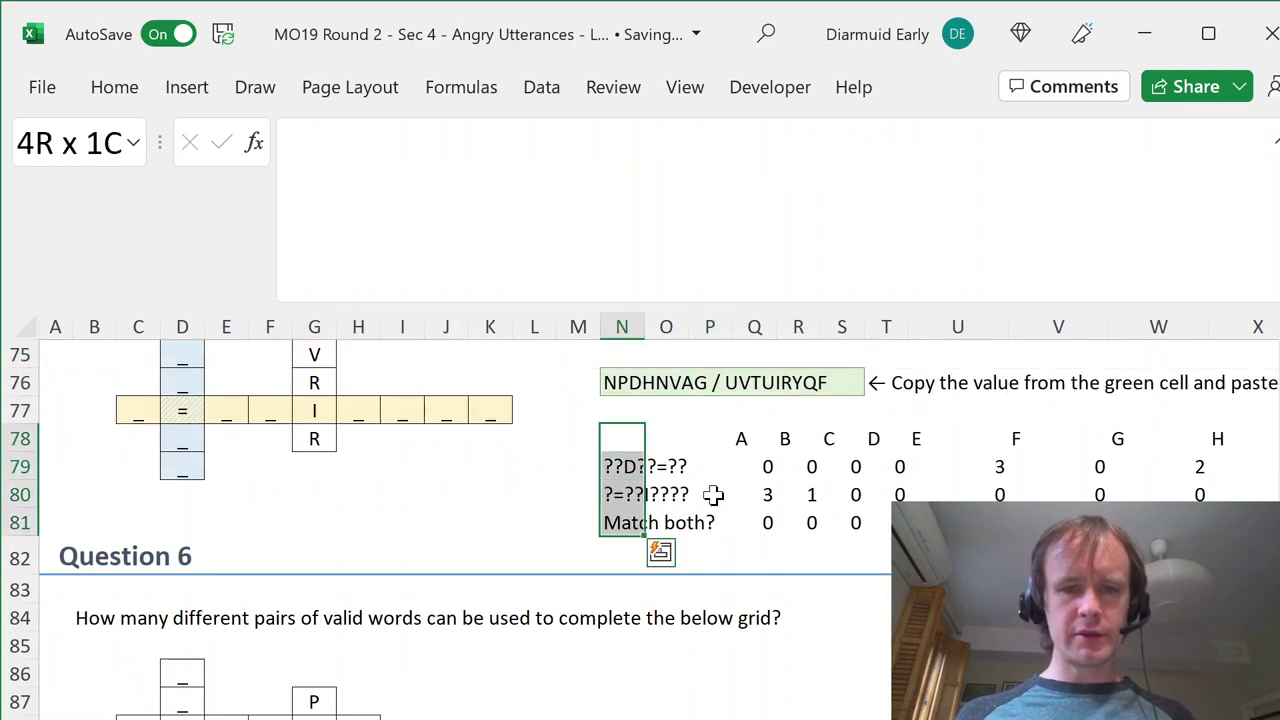
key("shift+Right")
key("shift+Right")
key("shift+Right")
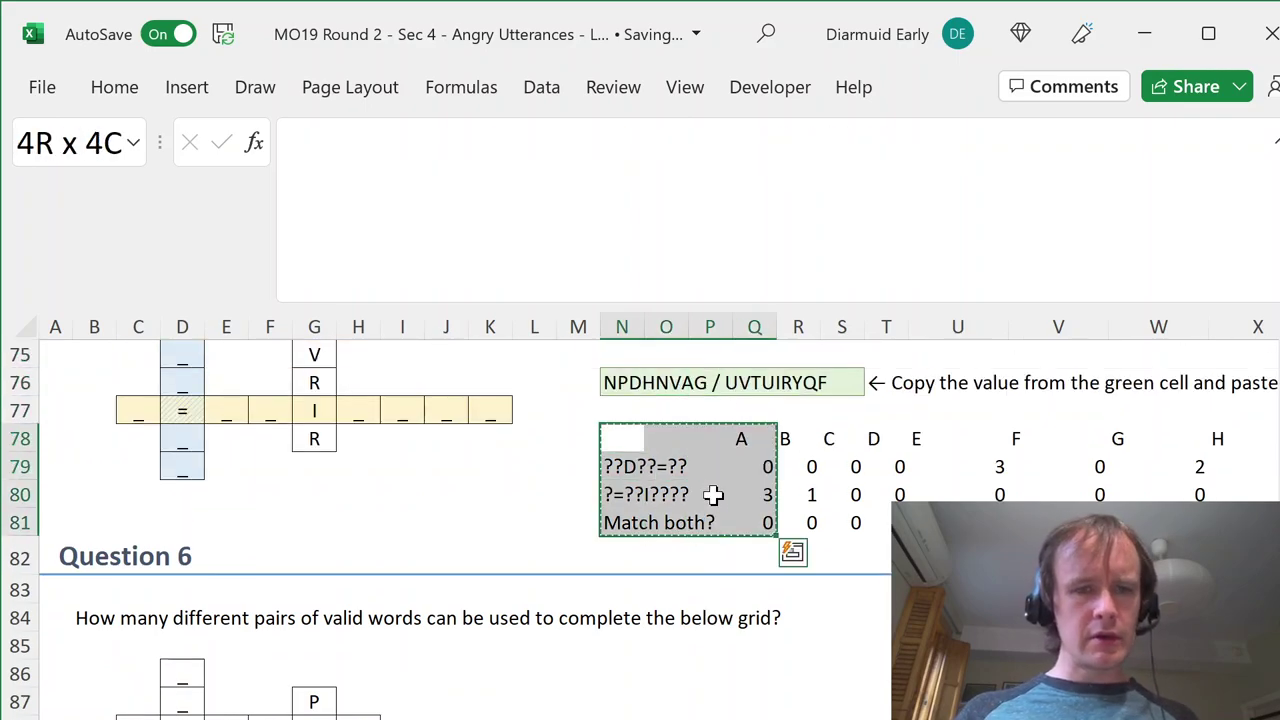
key("ctrl+c")
- Paste the helper table beside the Question 6 grid at N92
key("Left")
key("Left")
key("Left")
key("Right")
key("Right")
key("Right")
key("Down")
key("Down")
key("Down")
key("Down")
key("Down")
key("Down")
key("Down")
key("Down")
key("Down")
key("Down")
key("Down")
key("Down")
key("Down")
key("Down")
key("Down")
key("Left")
key("Down")
key("Down")
key("Left")
key("Up")
key("Up")
key("Left")
key("Up")
key("Right")
key("Right")
key("Right")
key("ctrl+v")
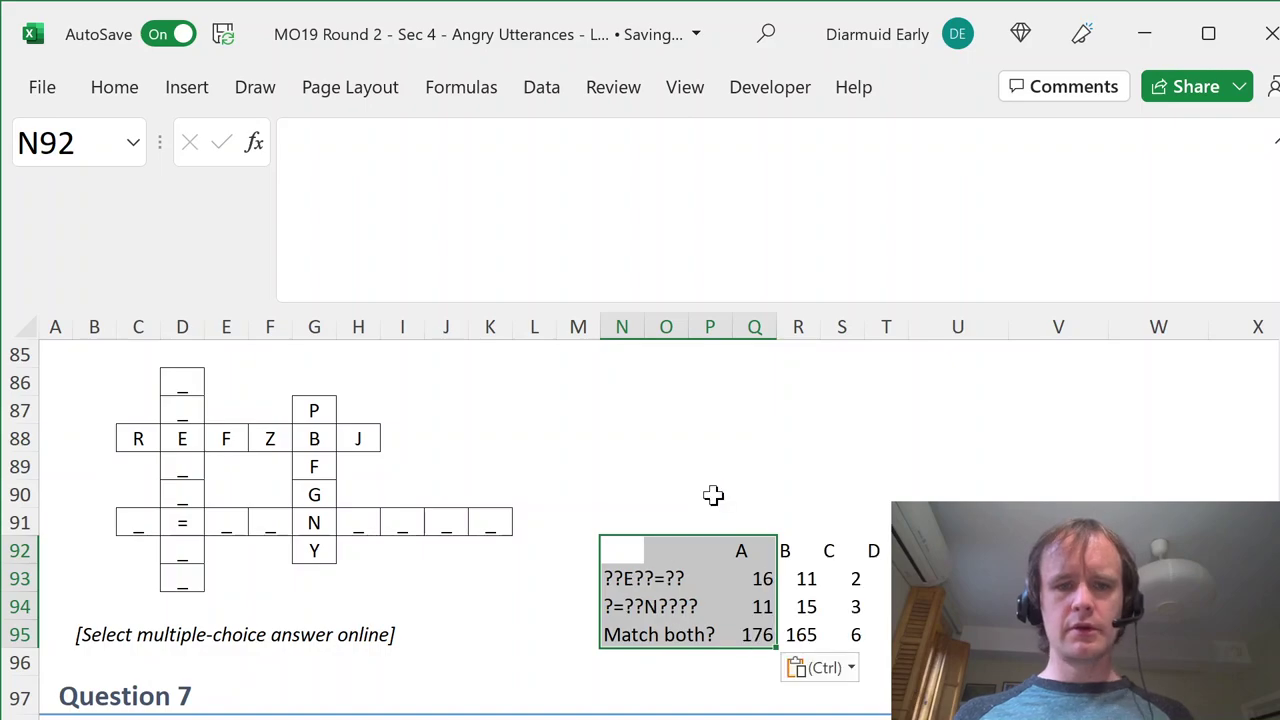
- Check the pasted vertical and horizontal pattern formulas and COUNTIFS result, closing Help
key("Down")
key("F2")
key("Return")
key("F2")
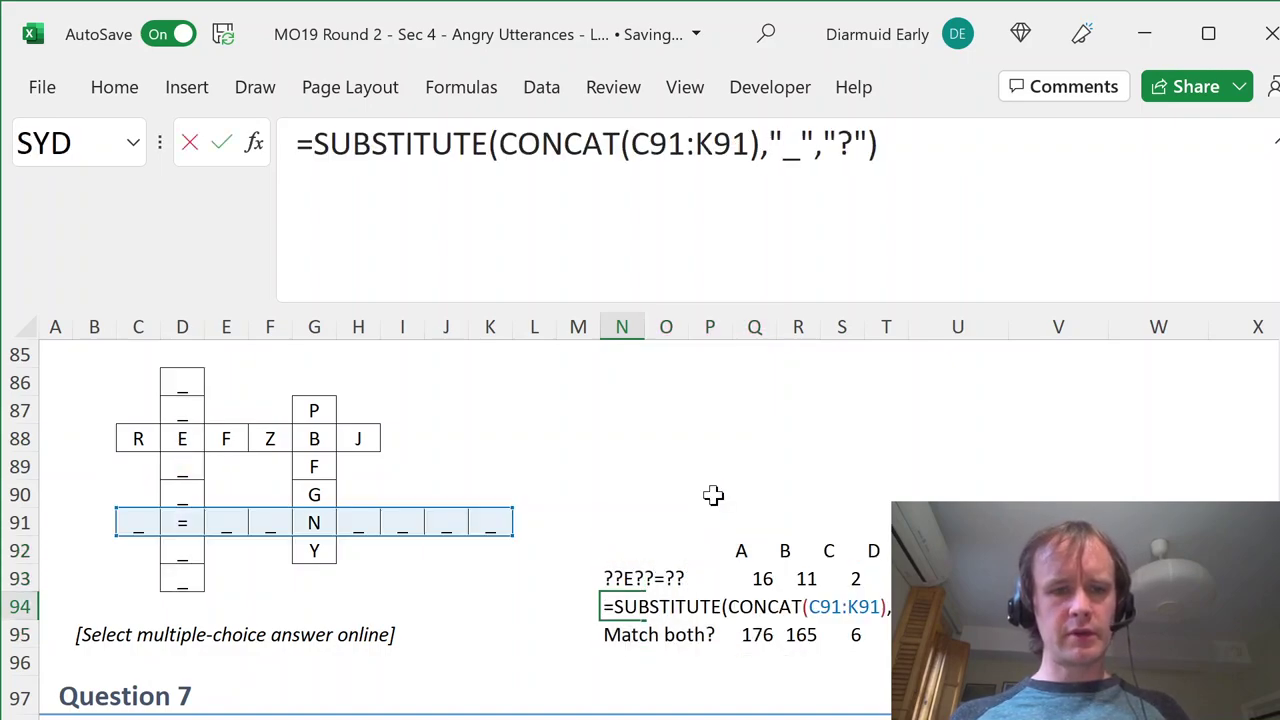
key("Return")
key("Up")
key("Up")
key("Right")
key("Right")
key("Right")
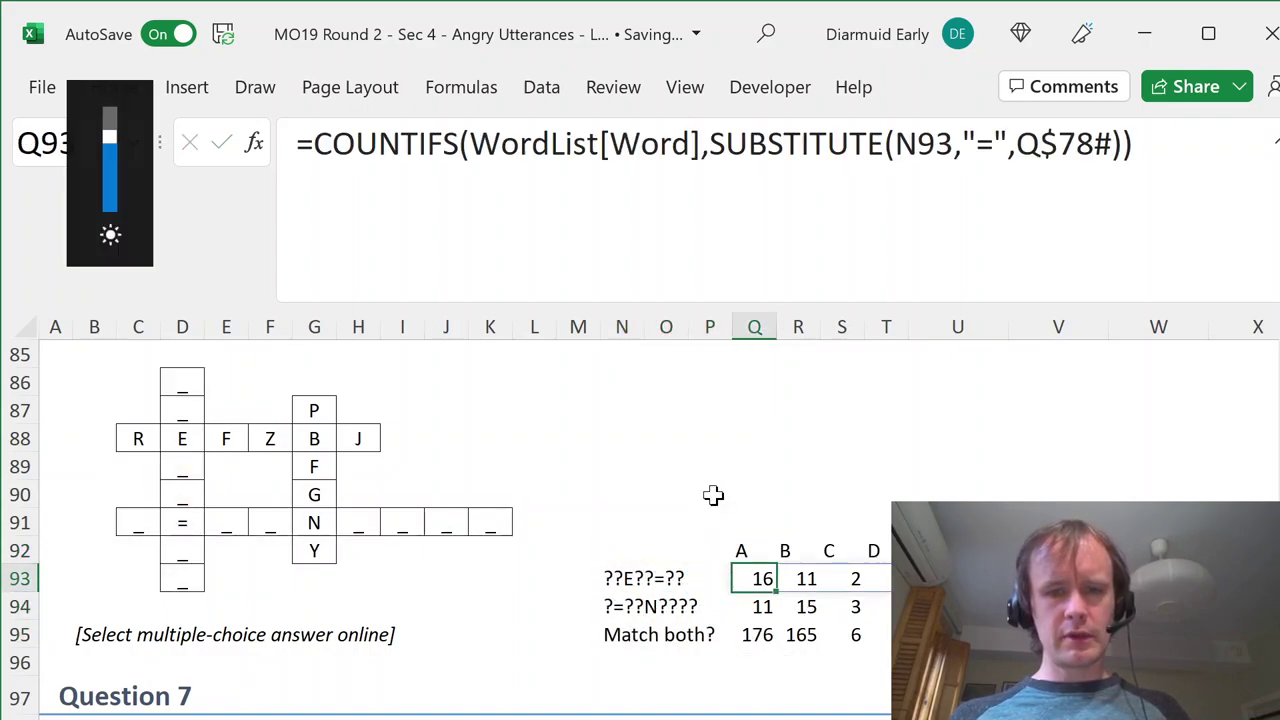
key("F1")
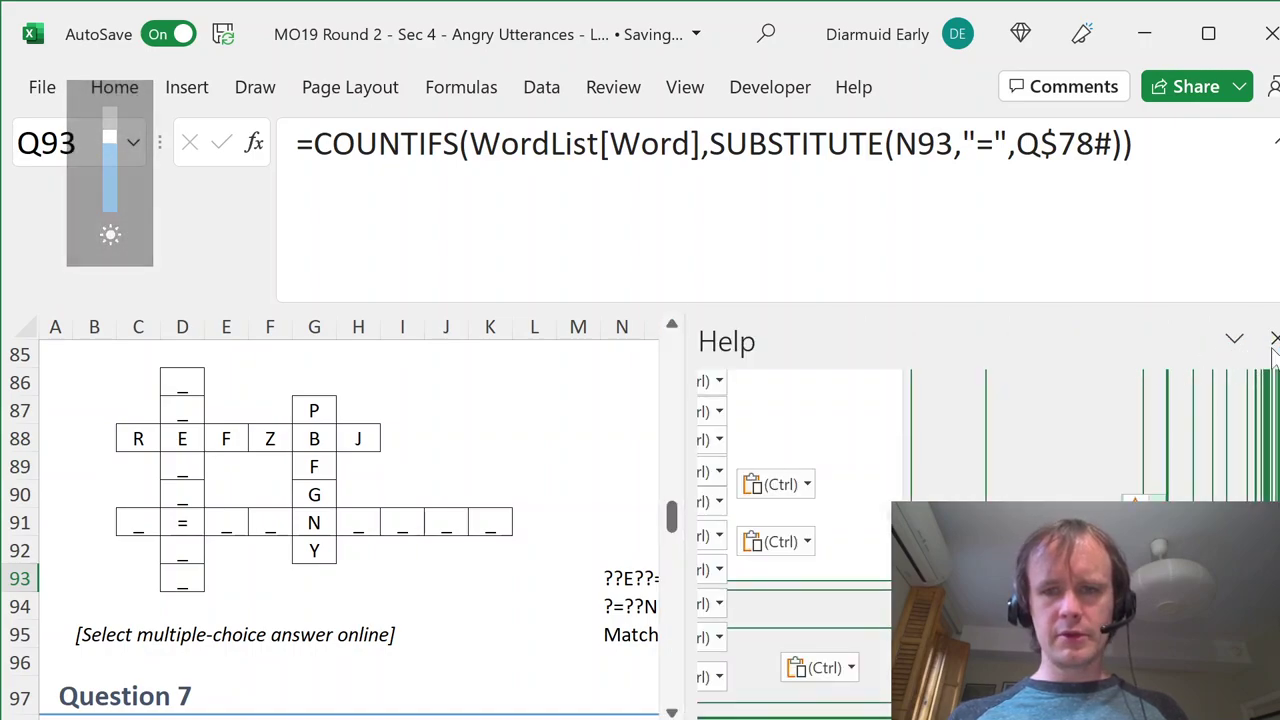
left_click(1273, 340)
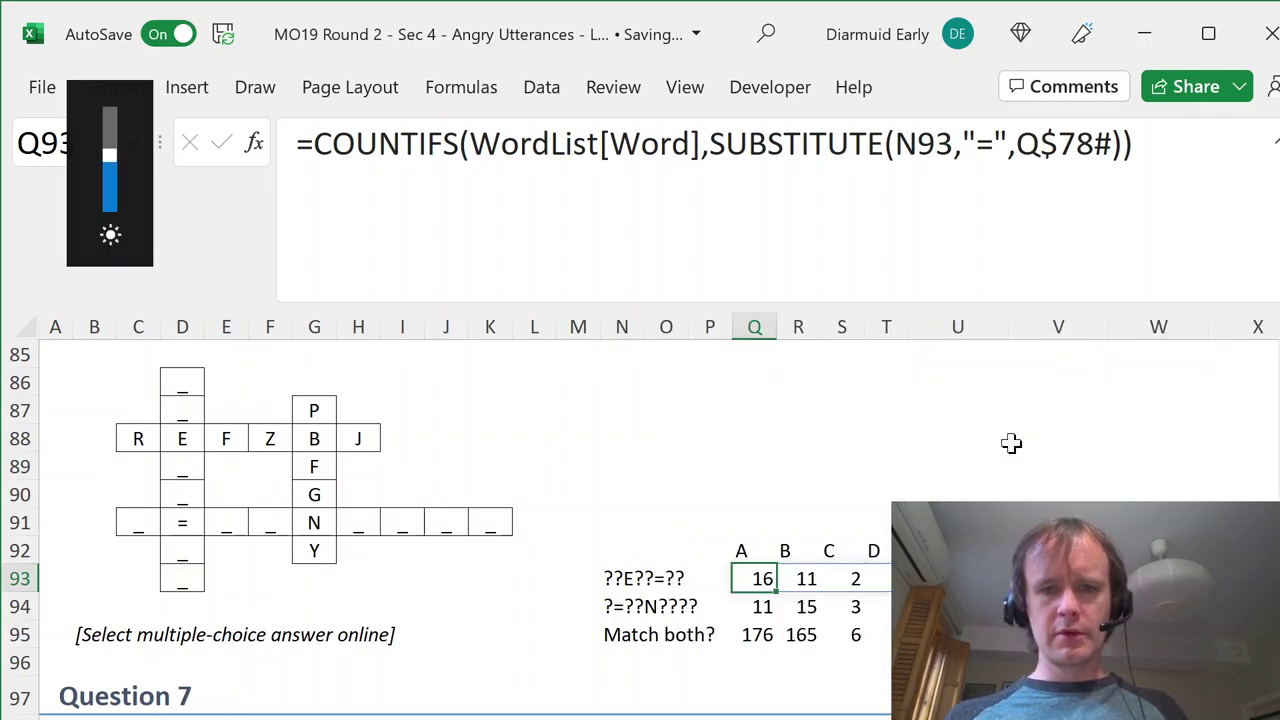
- Review the Match both? products in row 95 and Q93's COUNTIFS formula
left_click(756, 636)
key("ctrl+shift+Right")
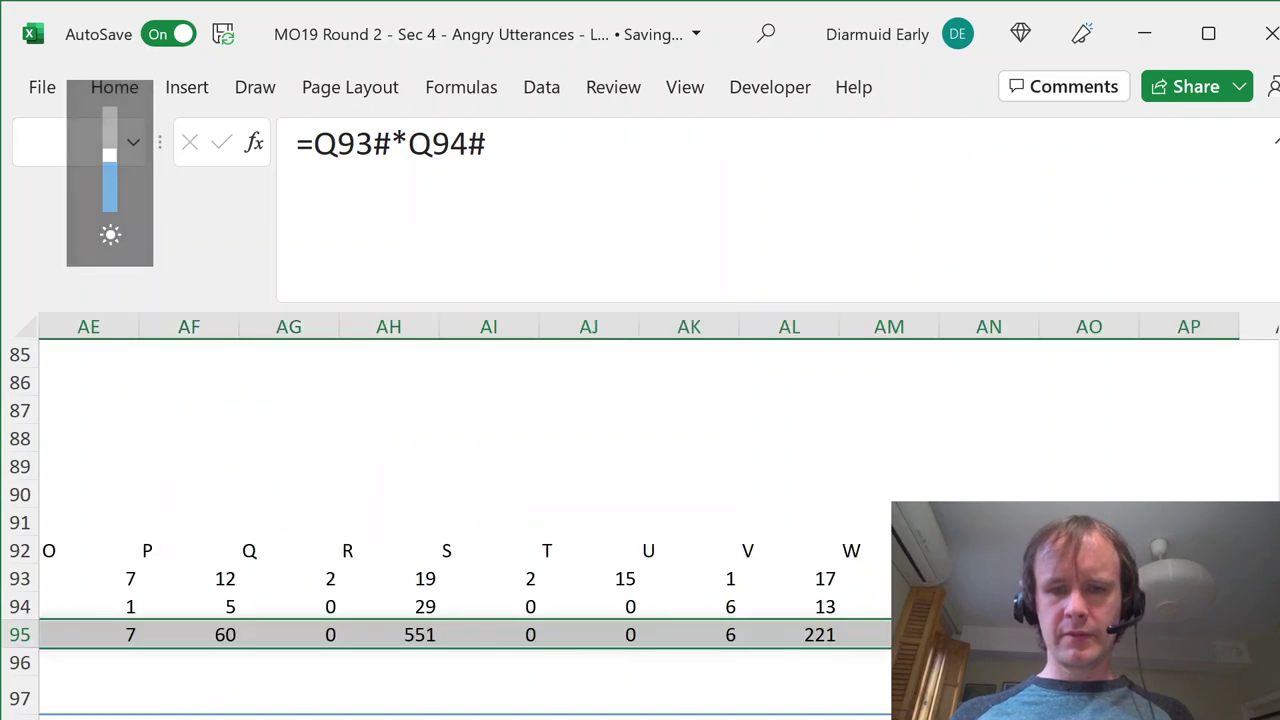
key("Left")
key("Left")
key("Left")
key("Left")
key("Left")
key("Left")
key("Left")
key("Left")
key("Left")
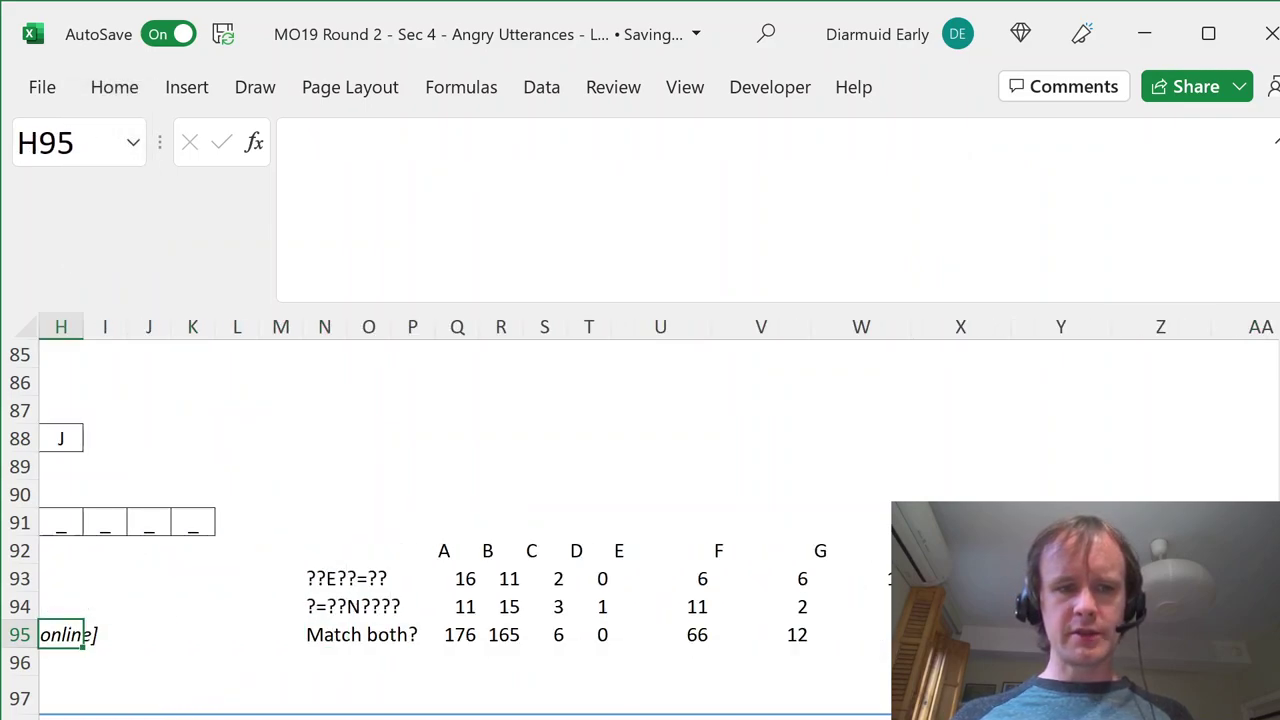
key("Right")
key("Right")
key("Right")
key("Right")
key("Right")
key("Up")
left_click(412, 606)
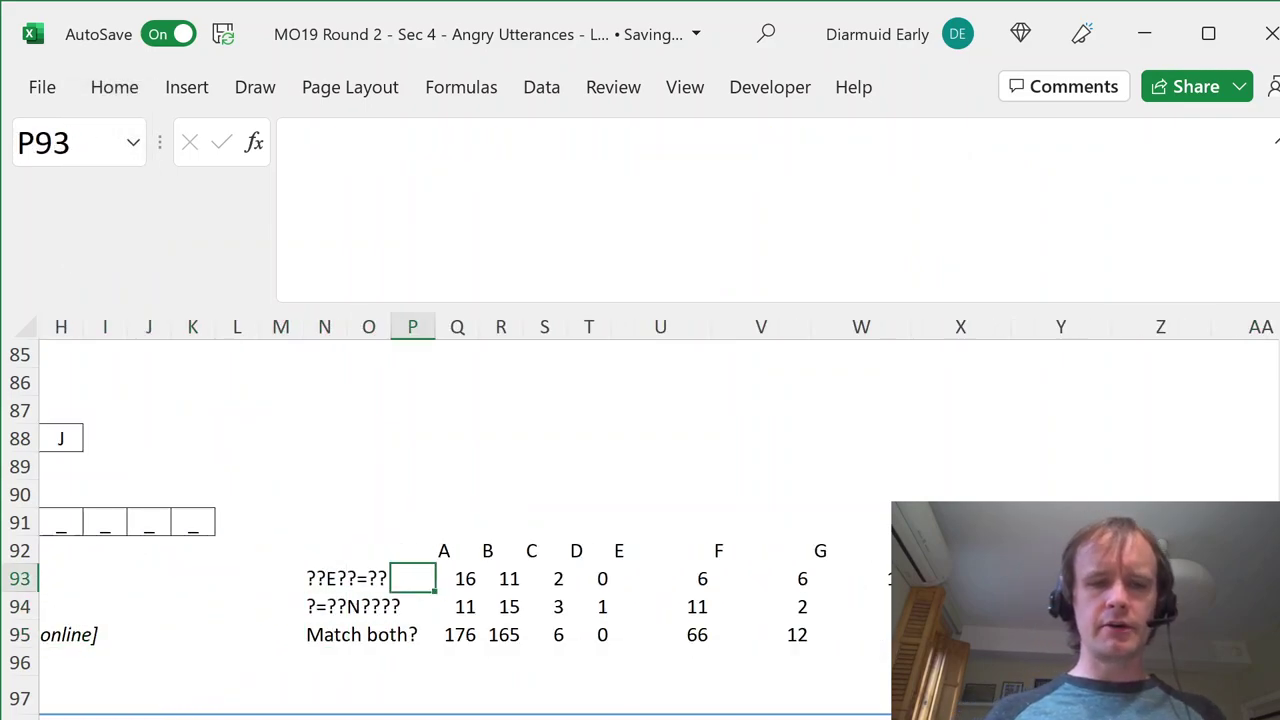
left_click(457, 578)
left_click_drag(457, 578, 55, 578)
left_click(666, 578)
left_click(763, 578)
key("F2")
key("Escape")
- Review pattern cells N93 and N94 (C91:K91) and Q94's COUNTIFS formula, unchanged
left_click(666, 578)
double_click(621, 578)
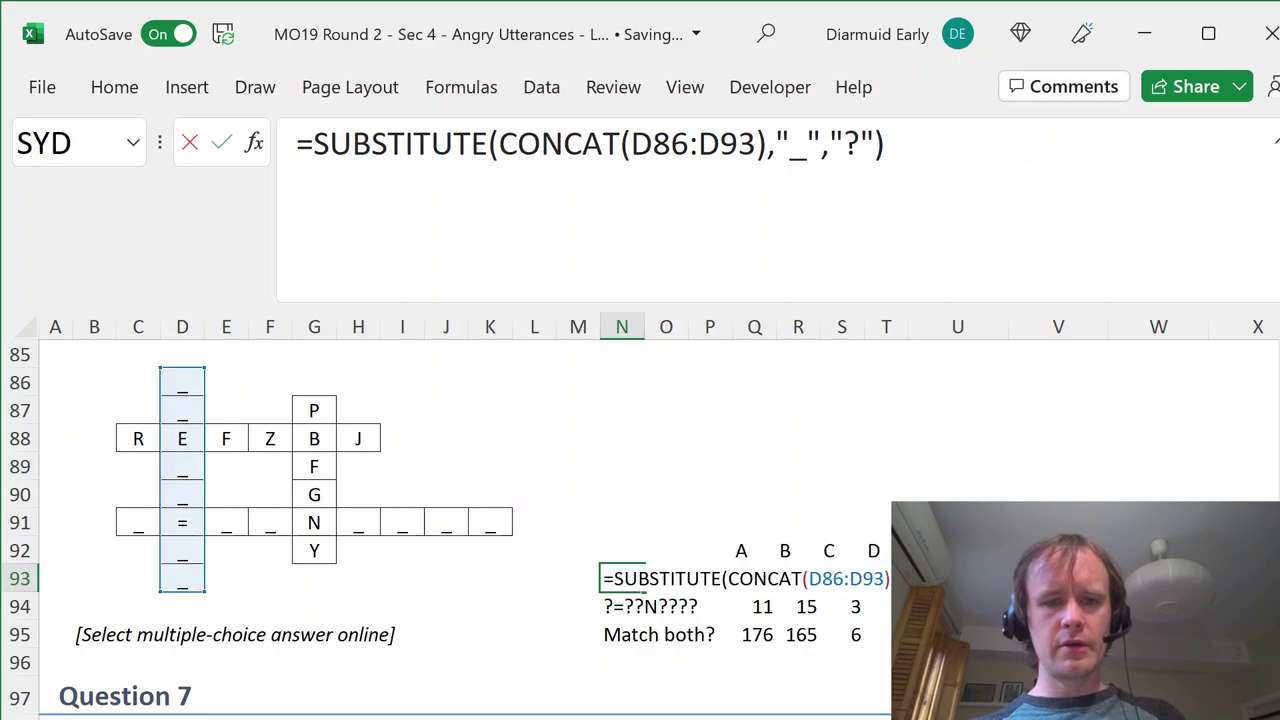
left_click(710, 578)
left_click(754, 606)
key("F2")
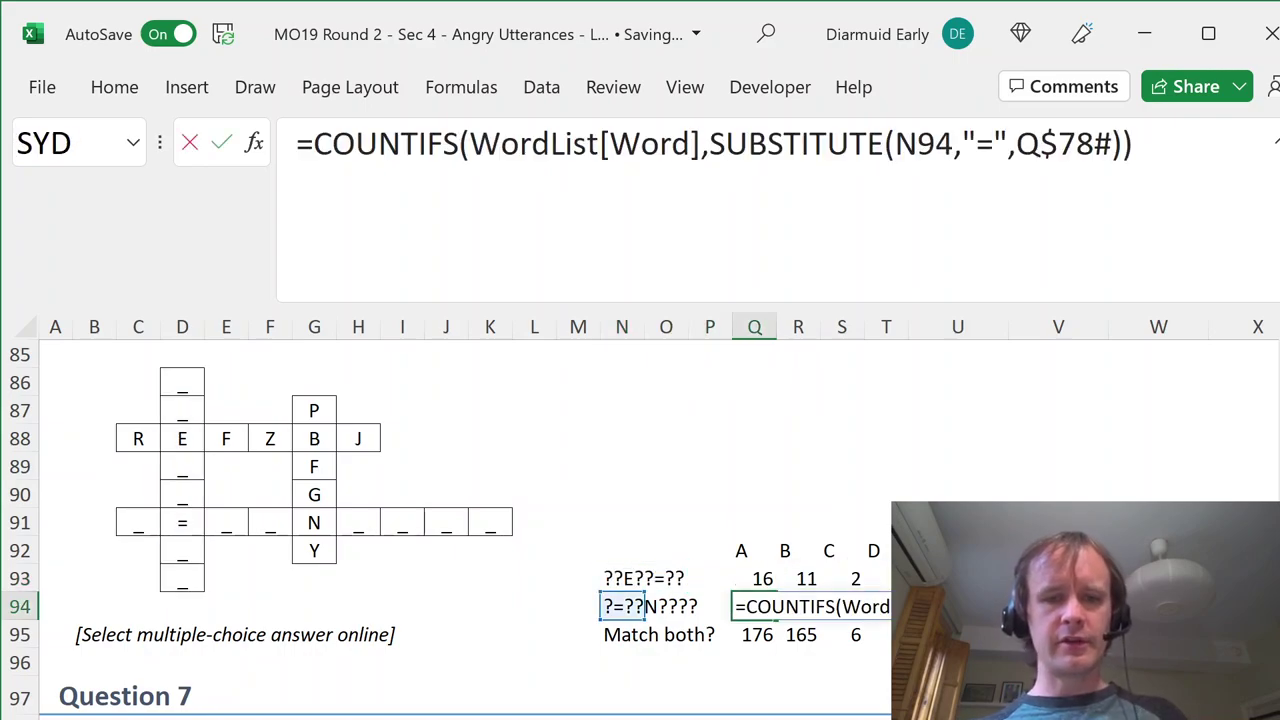
key("Escape")
left_click(621, 606)
key("F2")
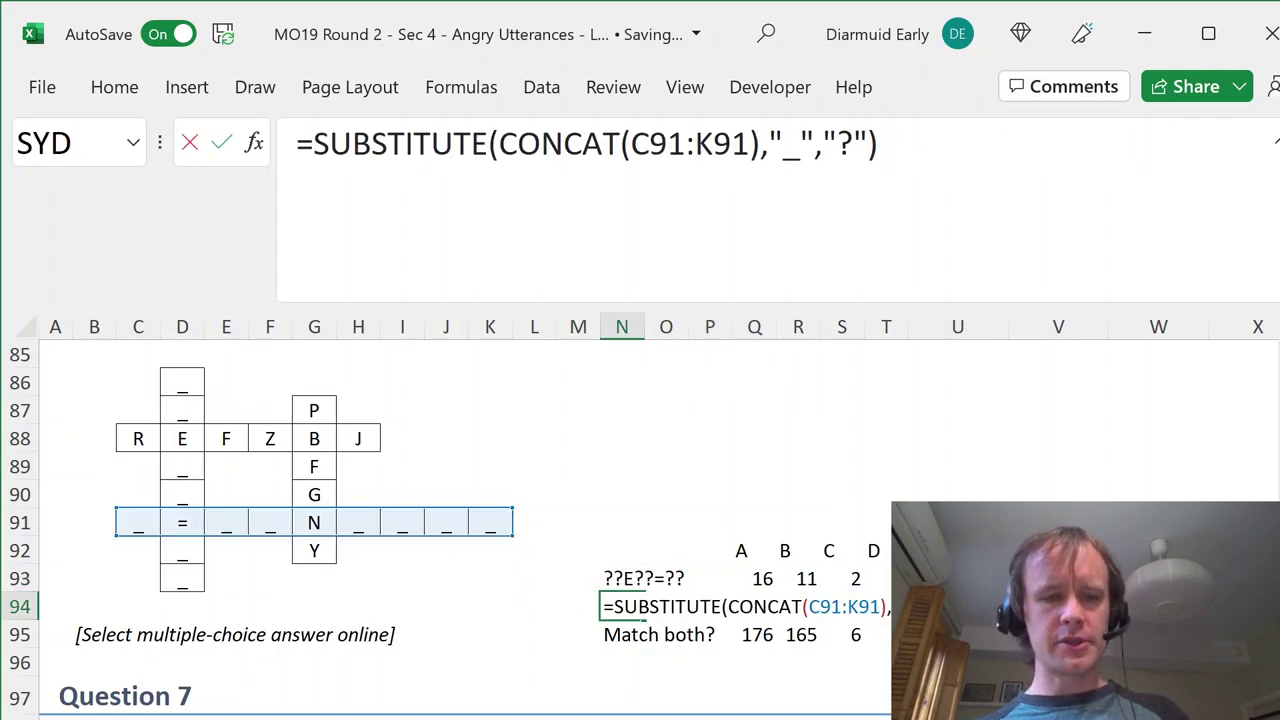
key("Escape")
key("Right")
key("Right")
key("Right")
key("Down")
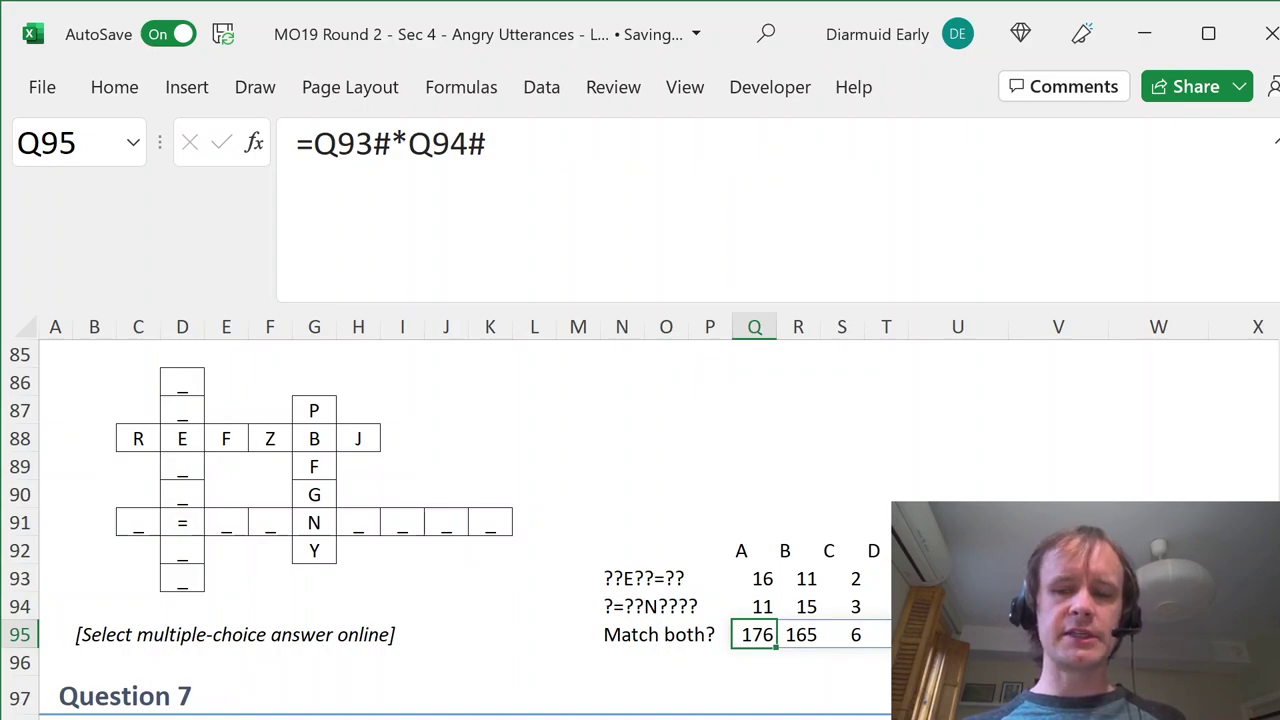
- Enter =SUM(Q95#) in K95 to total the match counts
left_click(188, 516)
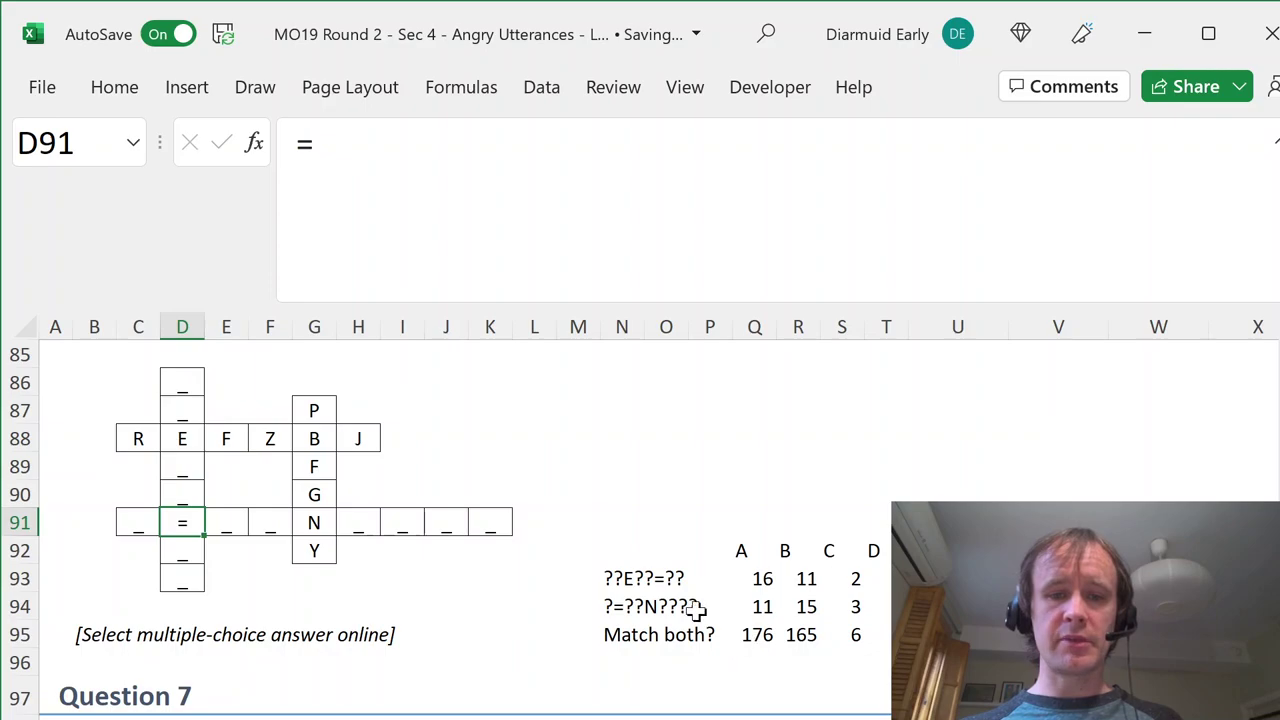
left_click(497, 640)
type("=sum")
key("Tab")
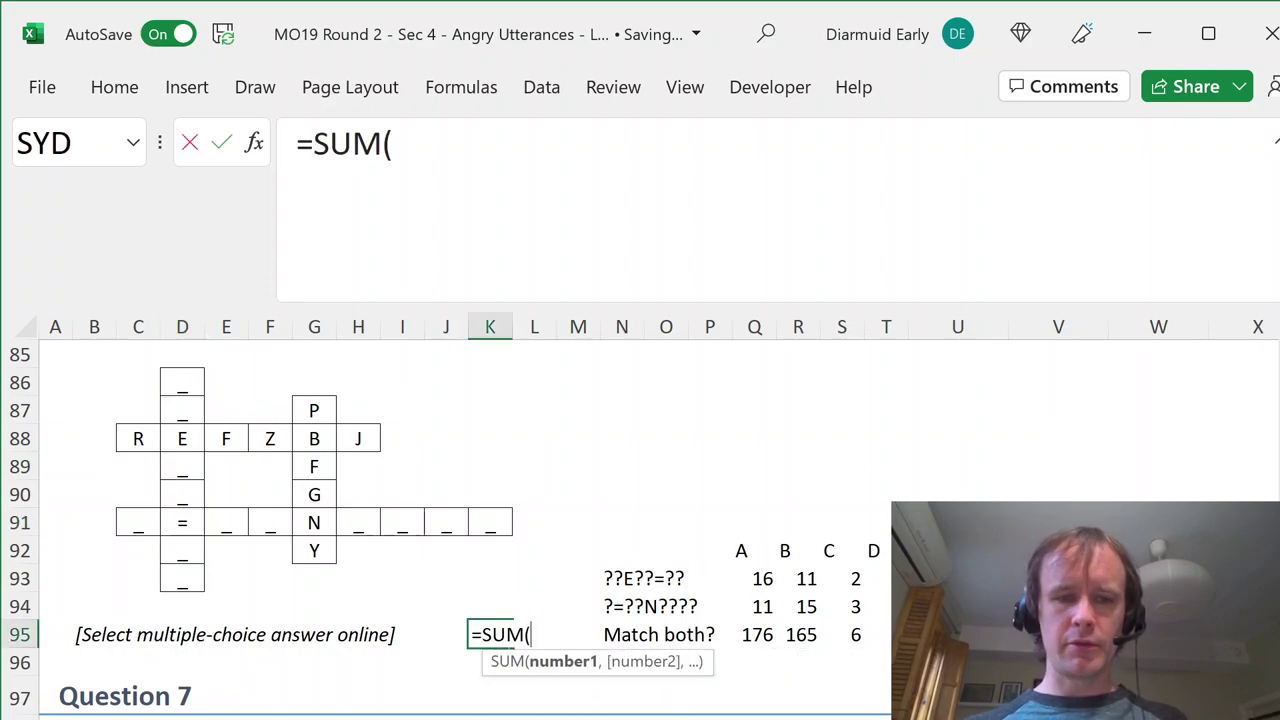
key("Right")
key("Right")
key("Right")
key("Right")
key("Right")
key("Right")
type("#)")
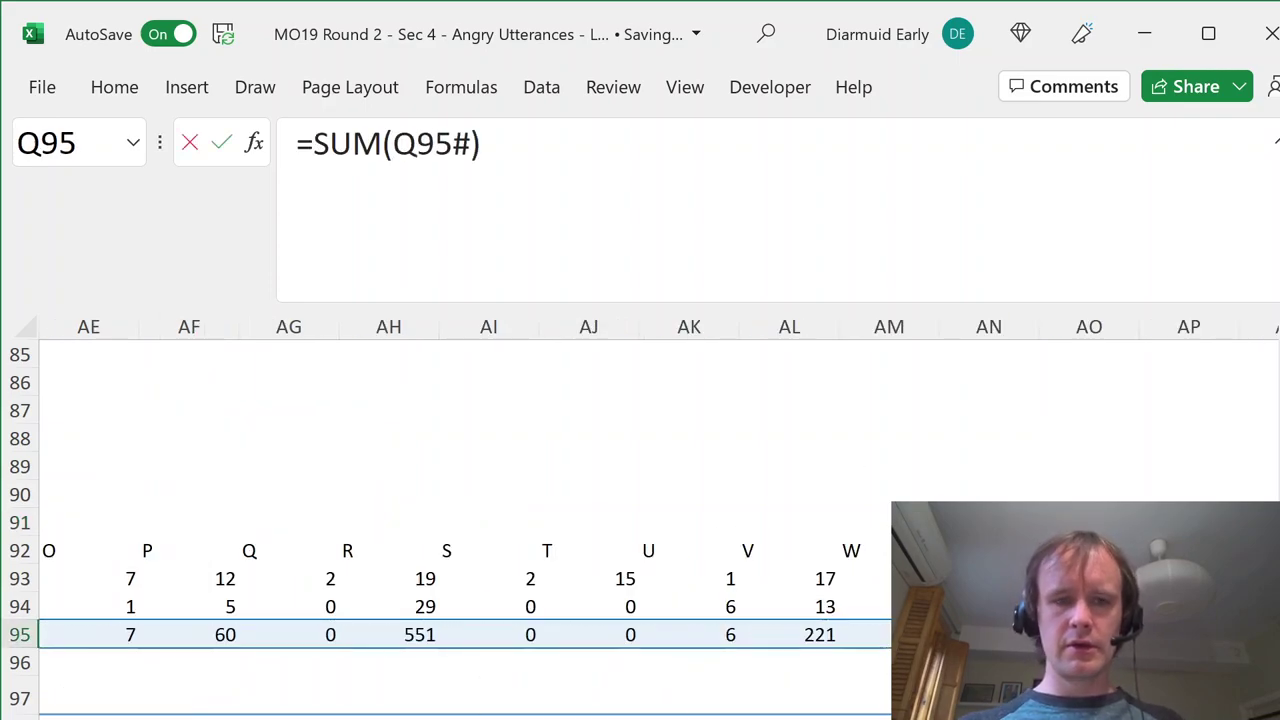
key("Return")
- Autofit column K so the total 1555 displays
key("Up")
key("Right")
key("alt+h")
key("o")
key("i")
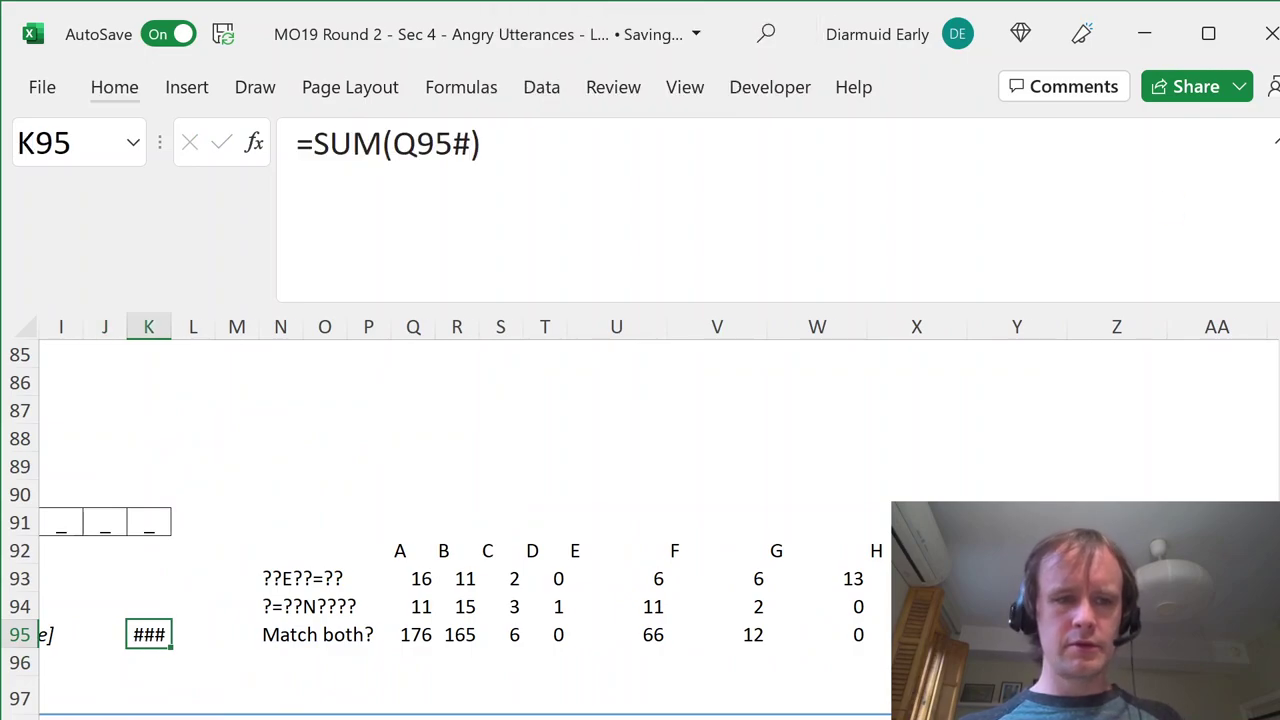
- Move down below the answer row toward Question 7
key("ctrl+Left")
key("Left")
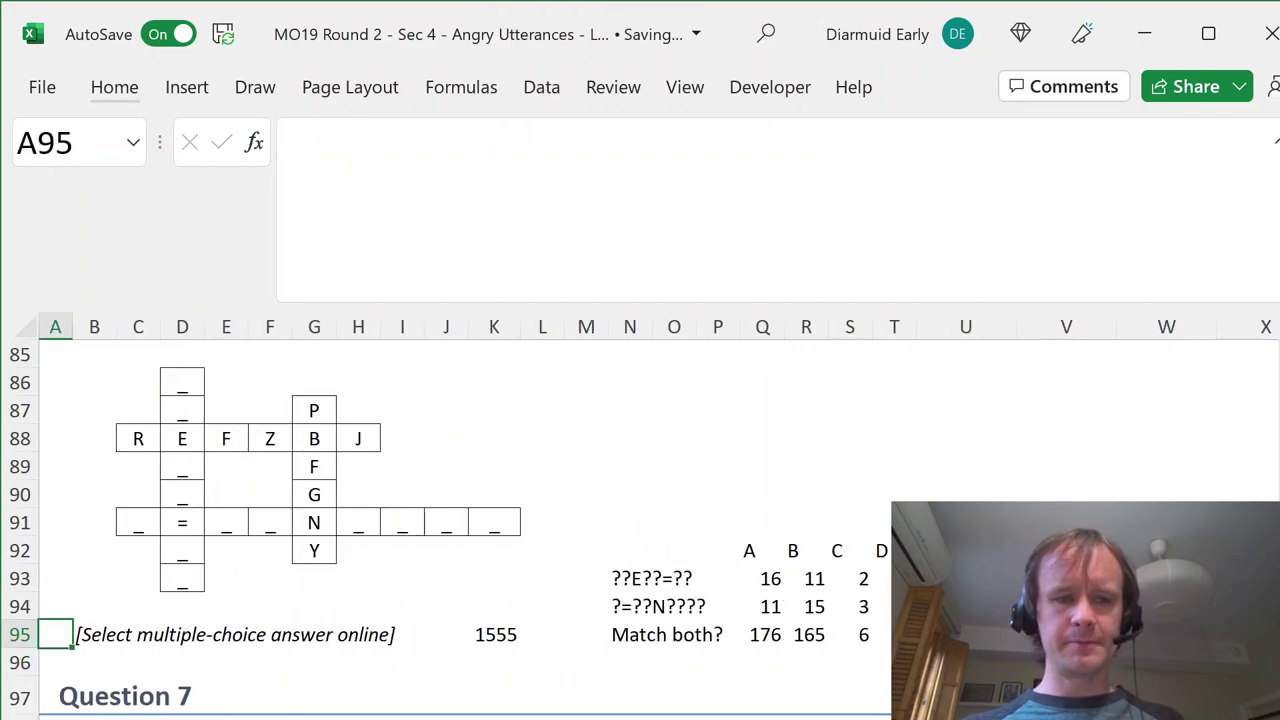
key("Down")
key("Right")
key("Down")
key("Down")
key("Down")
key("Down")
key("Down")
key("Down")
key("Down")
key("Down")
key("Down")
key("Down")
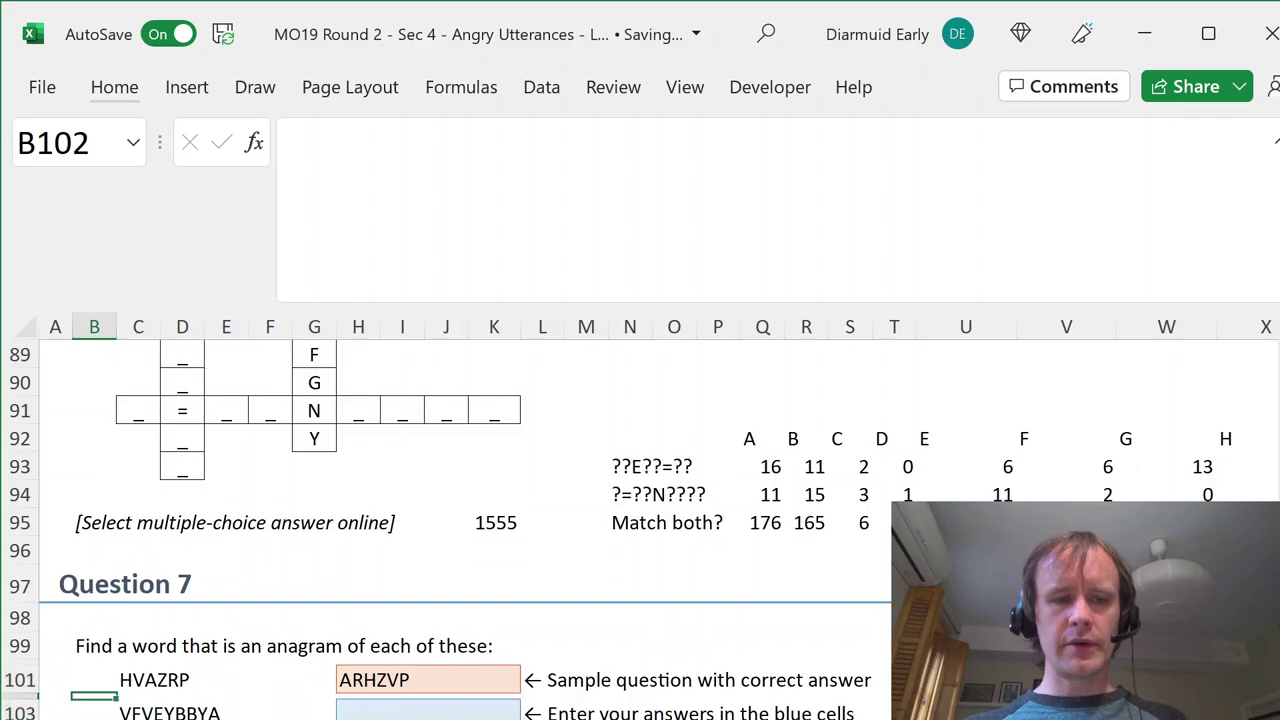
- Scan the anagrams down to GZEBRH, then return to sample HVAZRP and empty U101
key("Down")
key("Down")
key("Down")
key("Down")
key("Down")
key("Down")
key("Down")
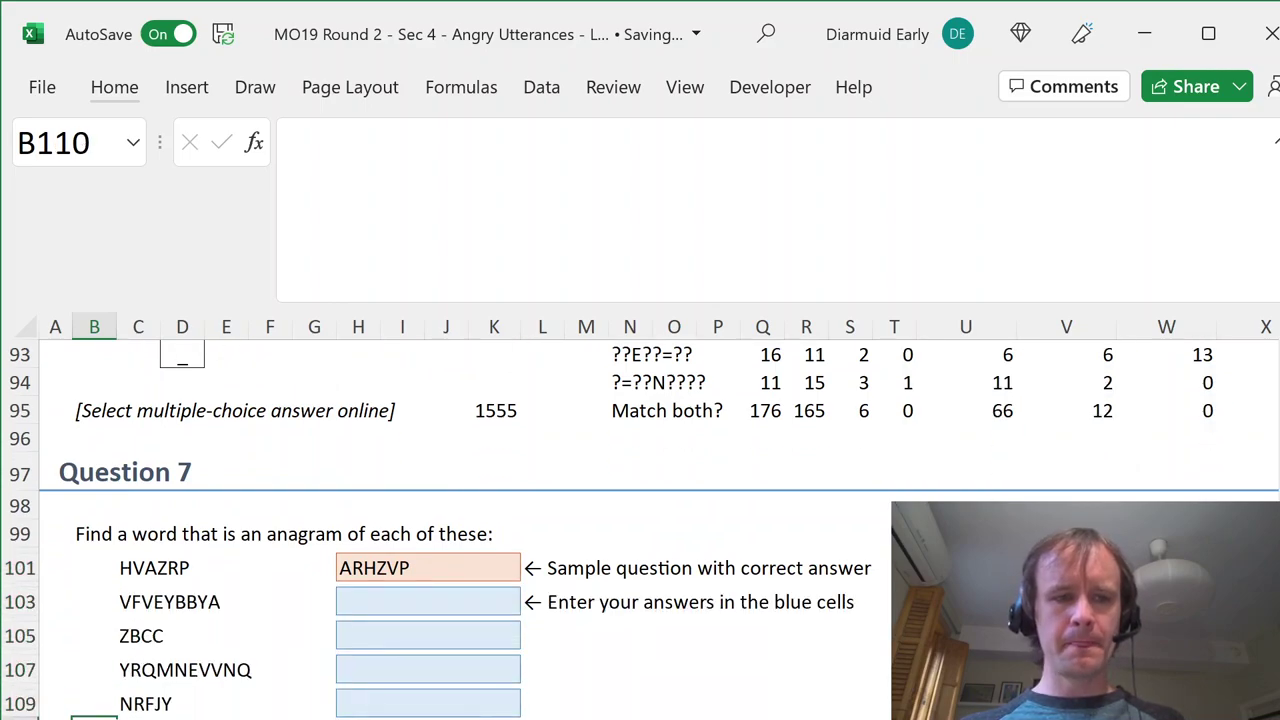
key("Down")
key("Down")
key("Down")
key("Down")
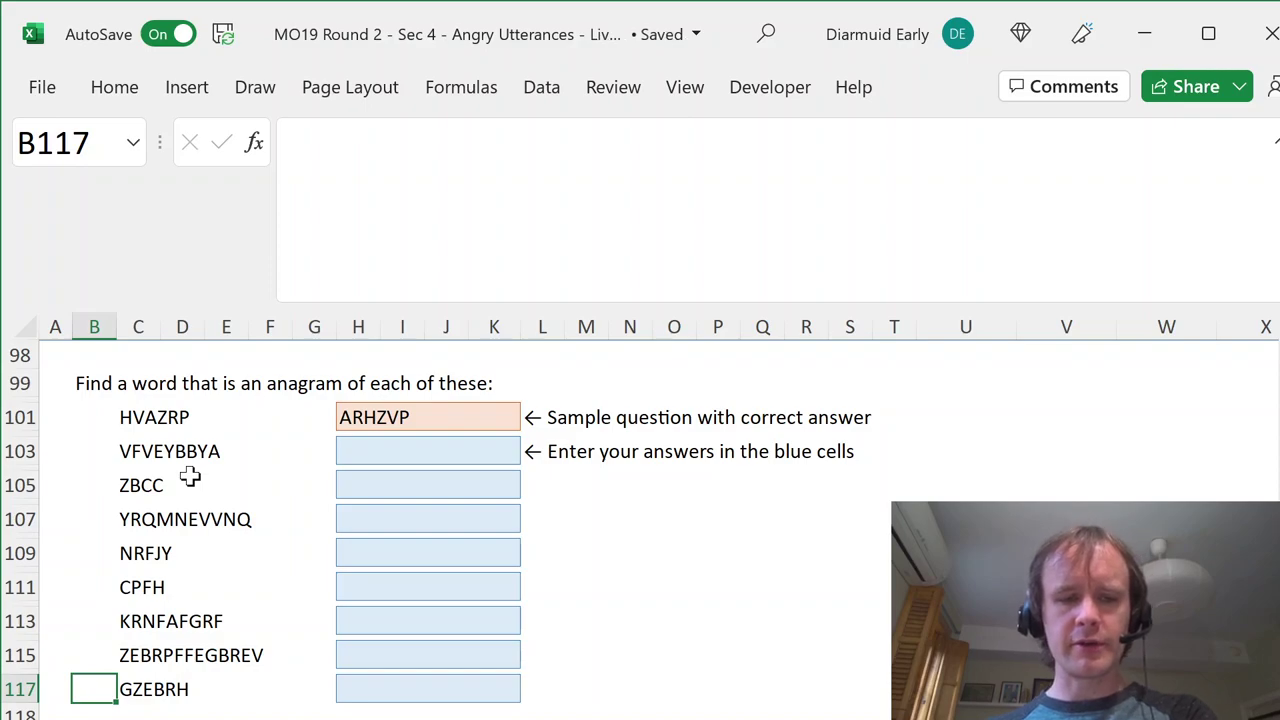
key("ctrl+Up")
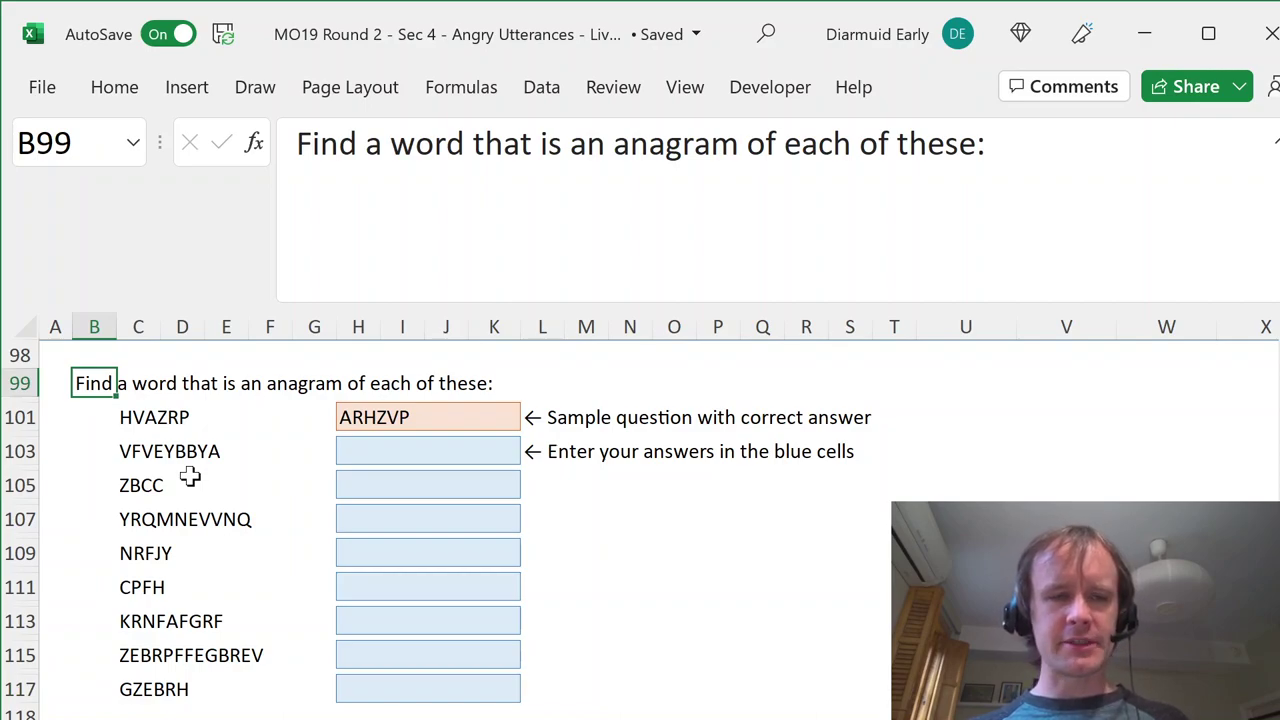
key("Right")
key("Down")
key("Down")
key("Left")
key("Left")
key("Right")
key("Right")
key("Left")
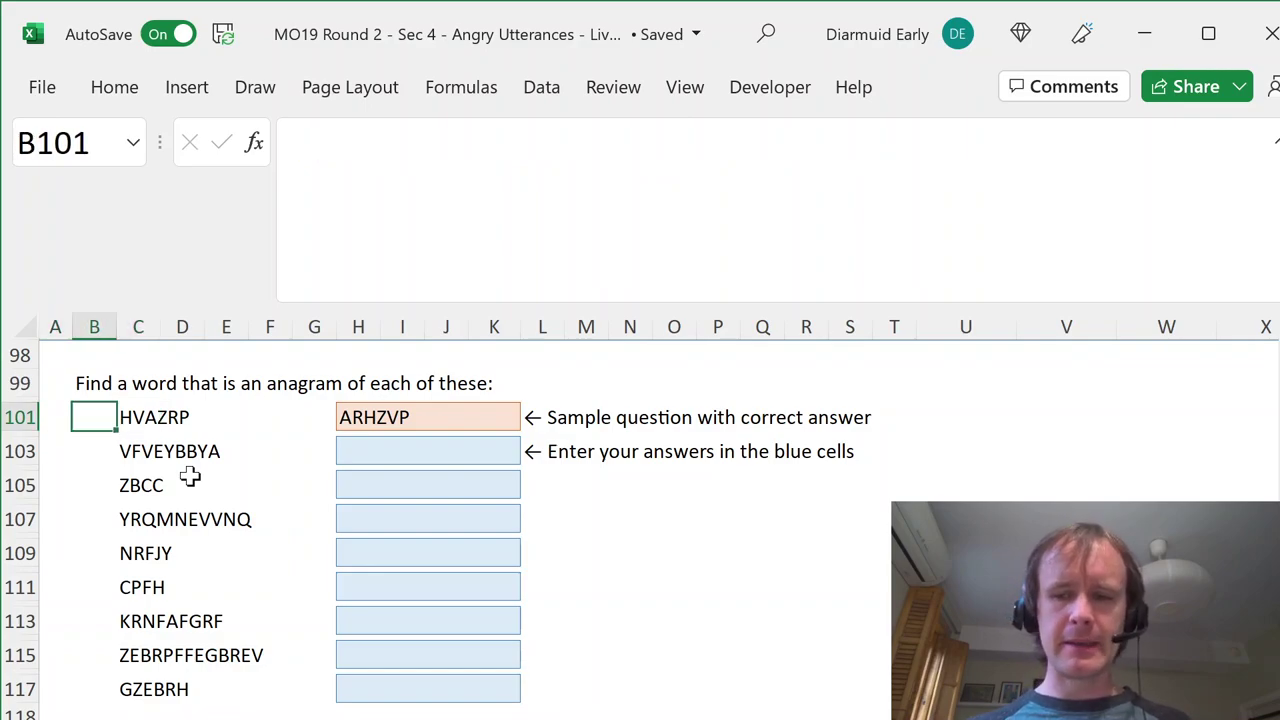
key("Right")
key("Right")
key("Right")
key("Right")
key("Right")
key("Right")
key("Right")
key("Right")
key("Right")
key("Right")
key("Right")
key("Right")
key("Right")
key("Right")
key("Right")
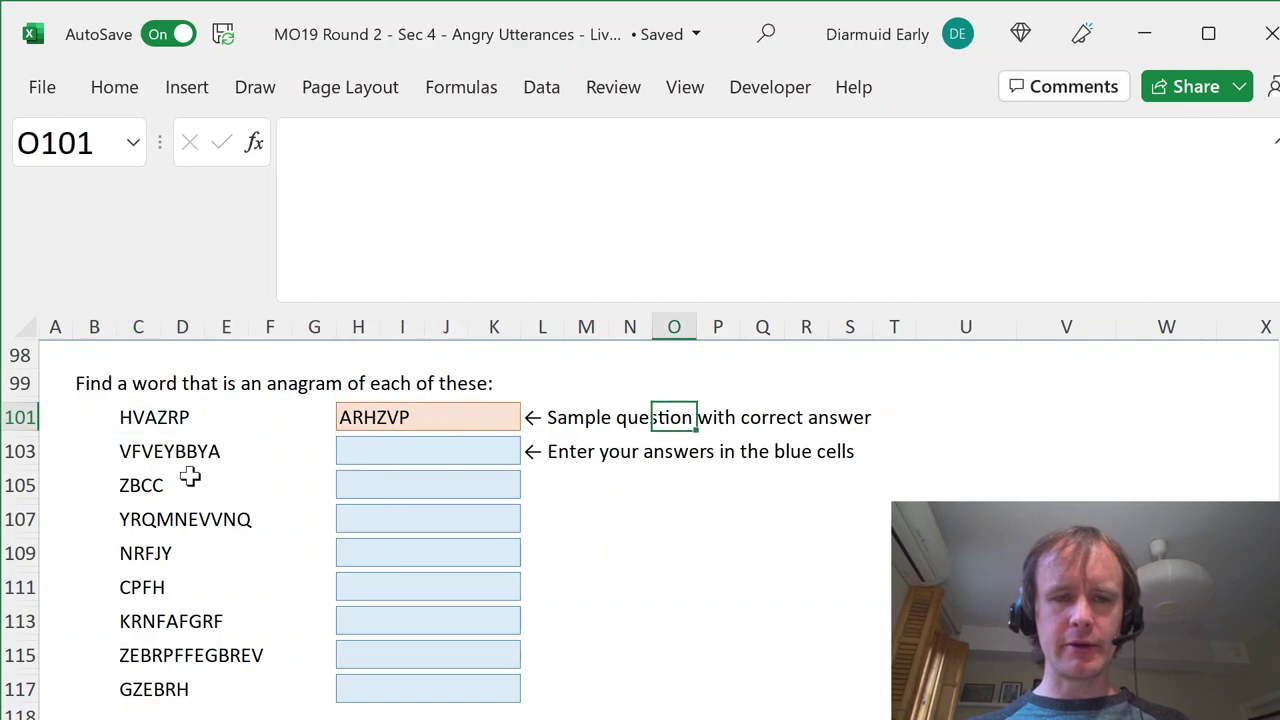
key("Right")
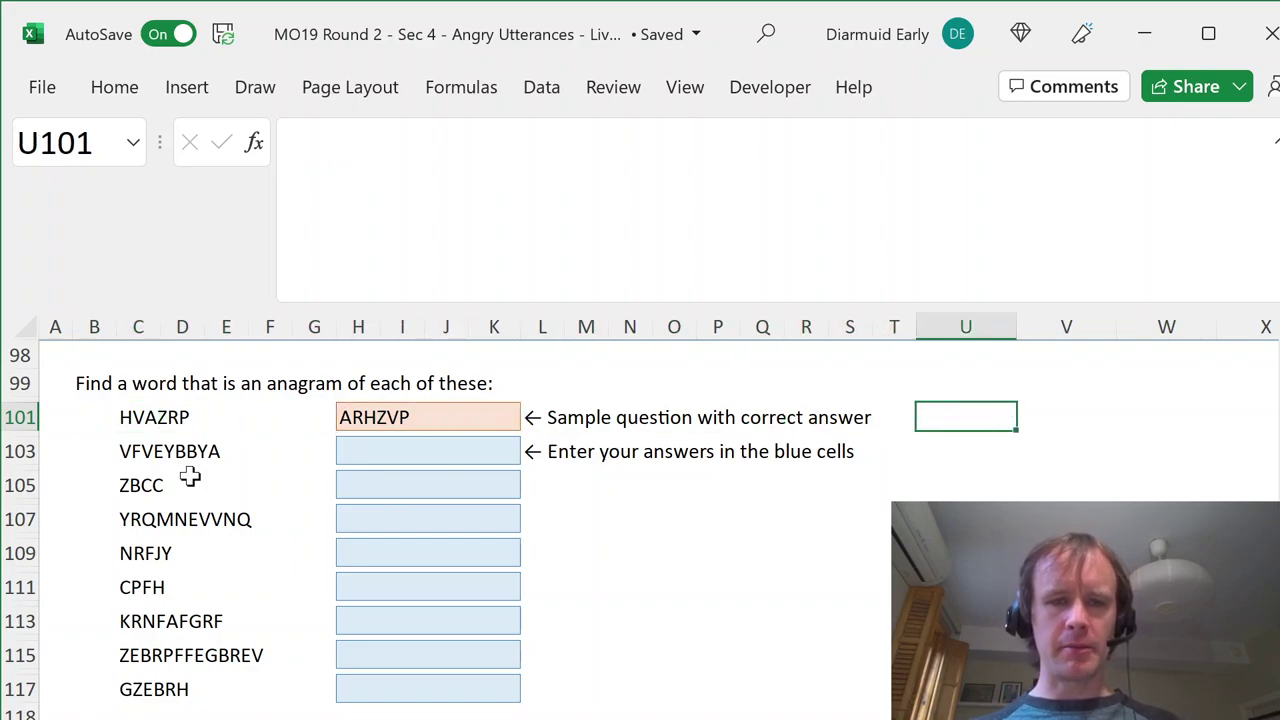
- Switch to the word-list sheet and check the Length formula in B2
key("ctrl+Page_Down")
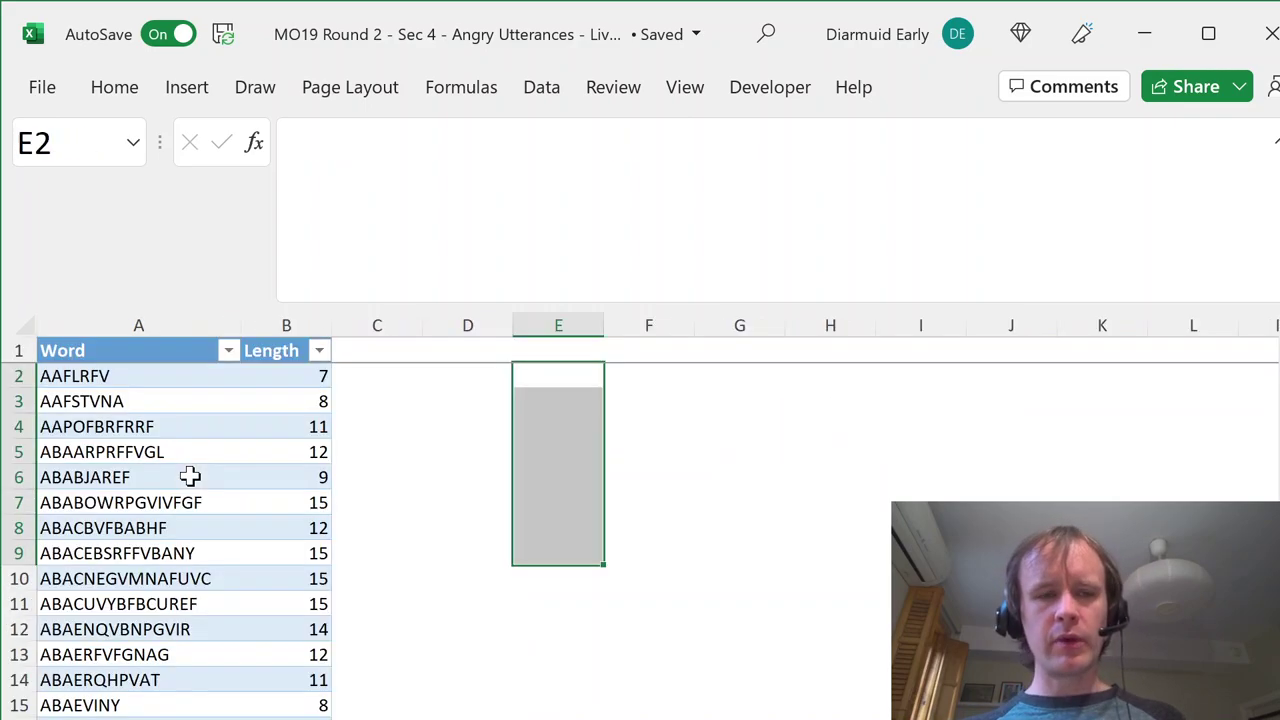
key("ctrl+Left")
key("ctrl+Home")
key("Right")
key("Down")
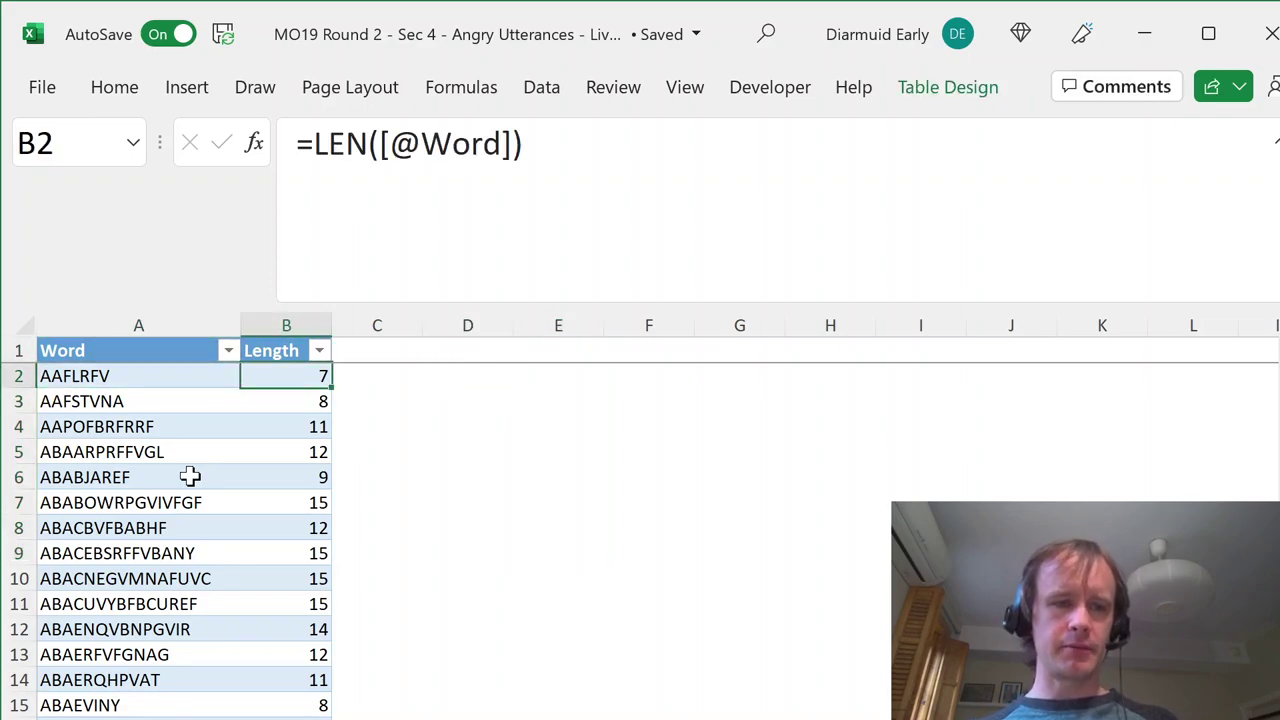
key("Up")
key("Right")
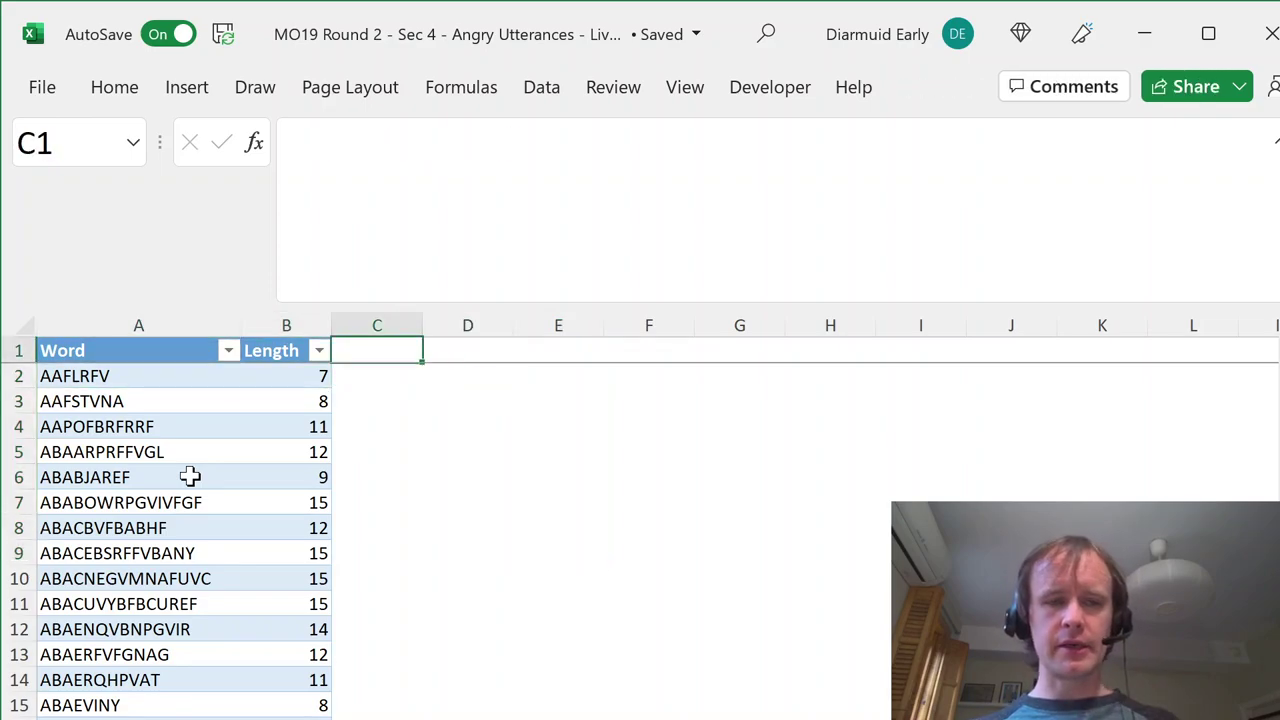
- Survey the empty space C1:K3 beside the Word/Length table for new headers
key("shift+Right")
key("shift+Right")
key("shift+Right")
key("shift+Right")
key("shift+Right")
key("shift+Right")
key("shift+Right")
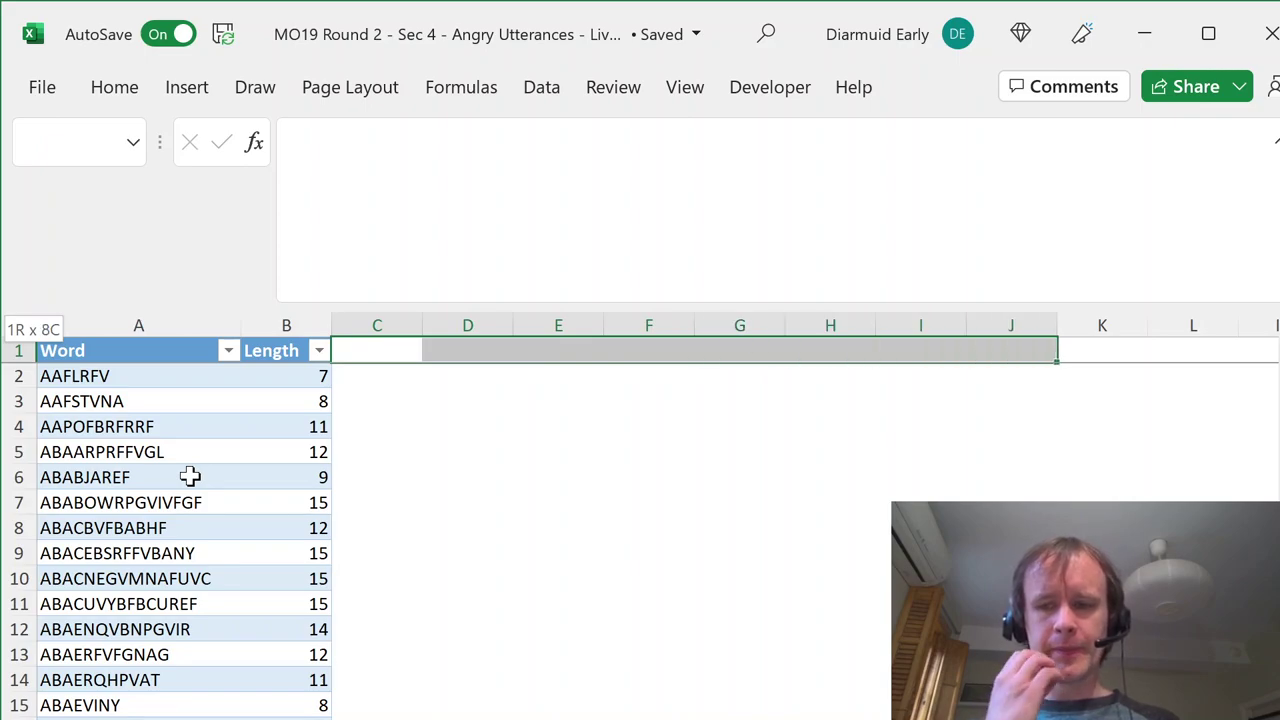
key("Up")
key("Down")
key("Up")
key("Right")
key("Right")
key("Right")
key("Right")
key("Right")
key("Right")
key("Right")
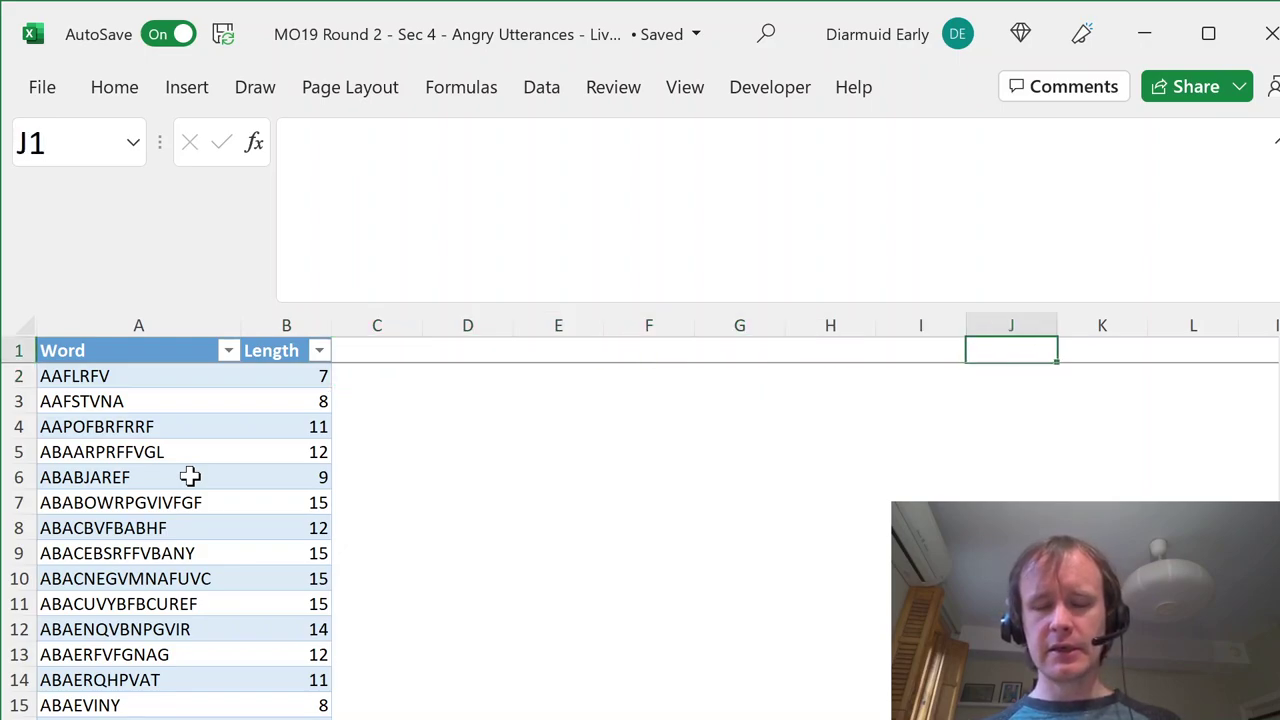
key("Right")
key("Down")
key("shift+Down")
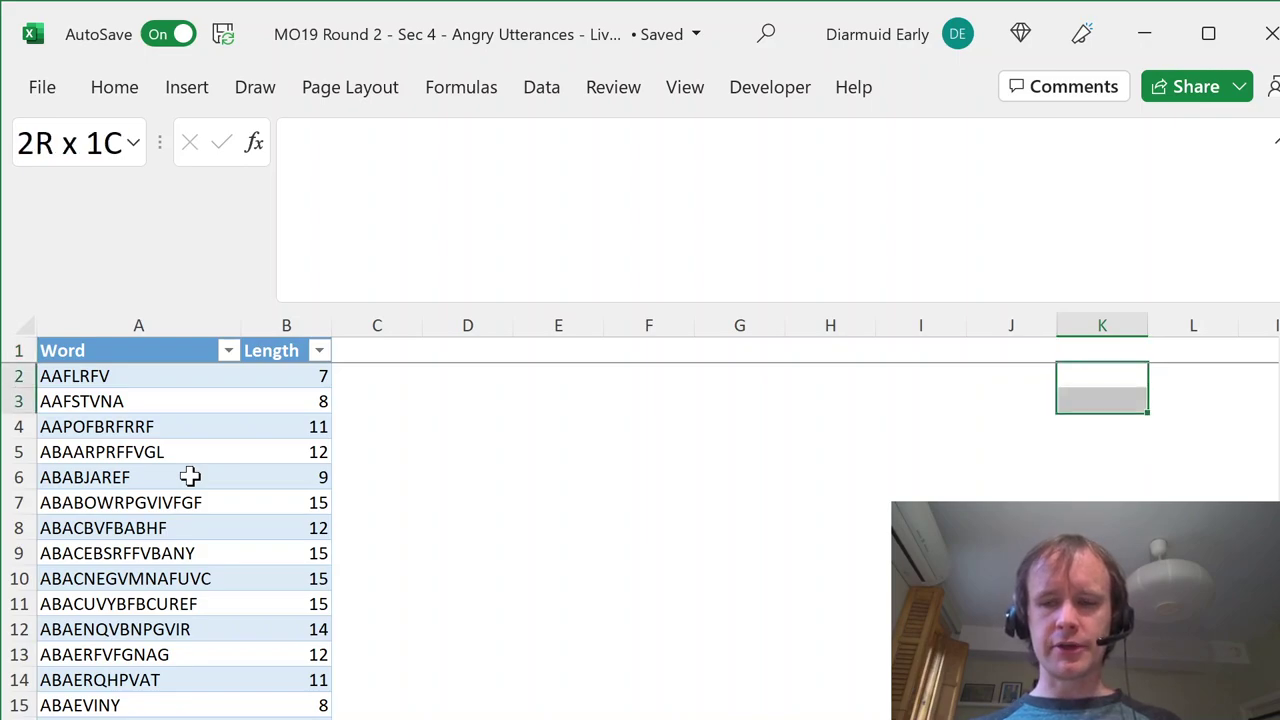
key("Up")
key("Down")
- Look over first word AAFLRFV, its Length formula, and the empty cells in row 2
key("ctrl+Left")
key("Left")
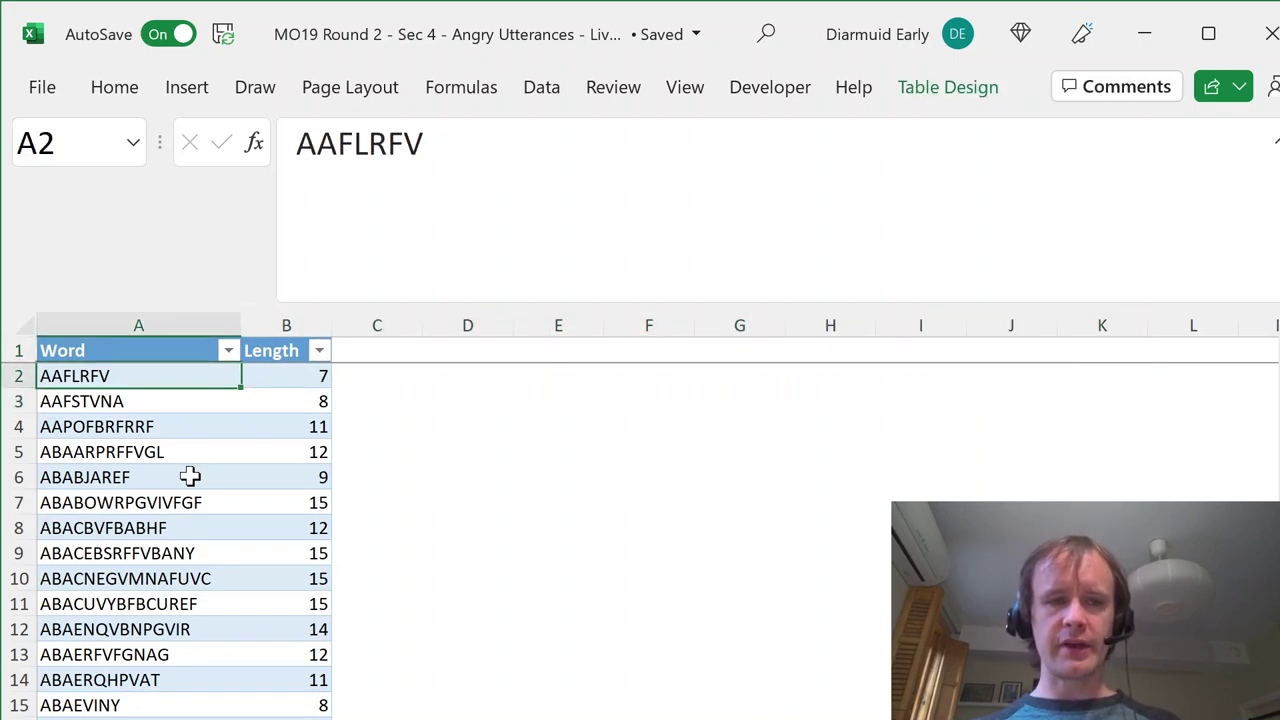
key("Right")
key("Right")
key("Right")
key("Left")
key("Right")
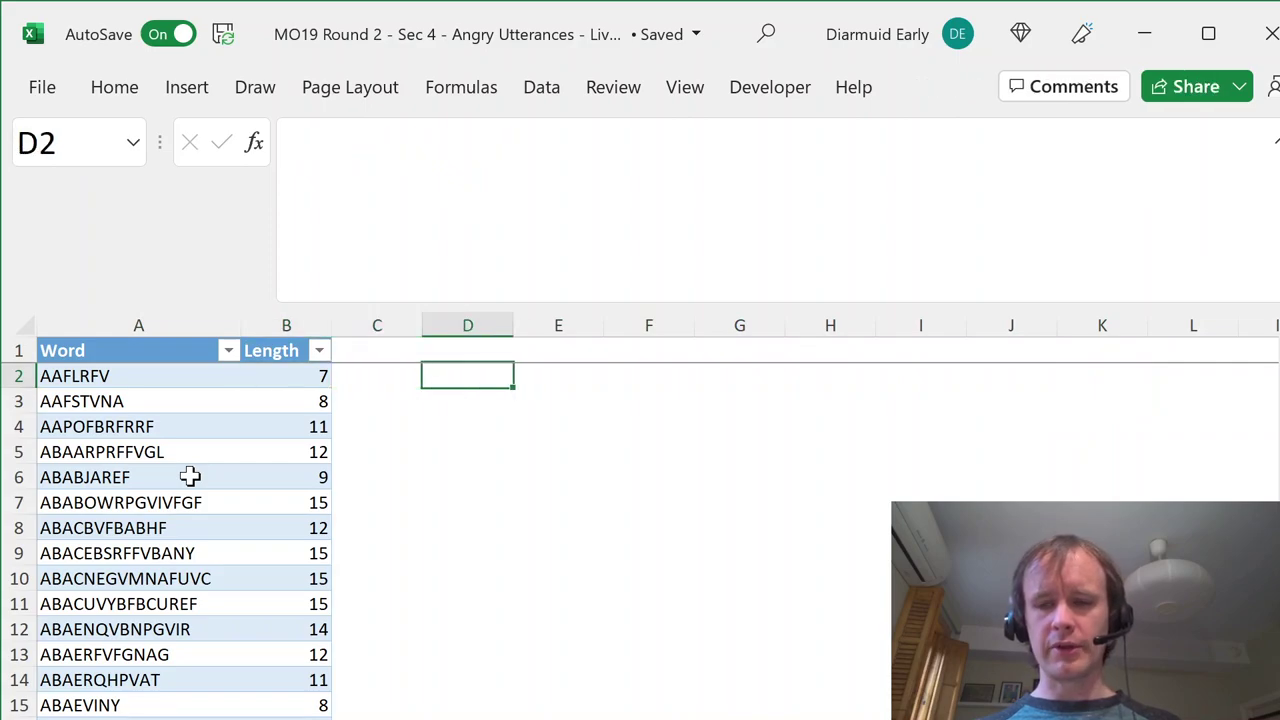
key("Right")
key("Right")
key("Right")
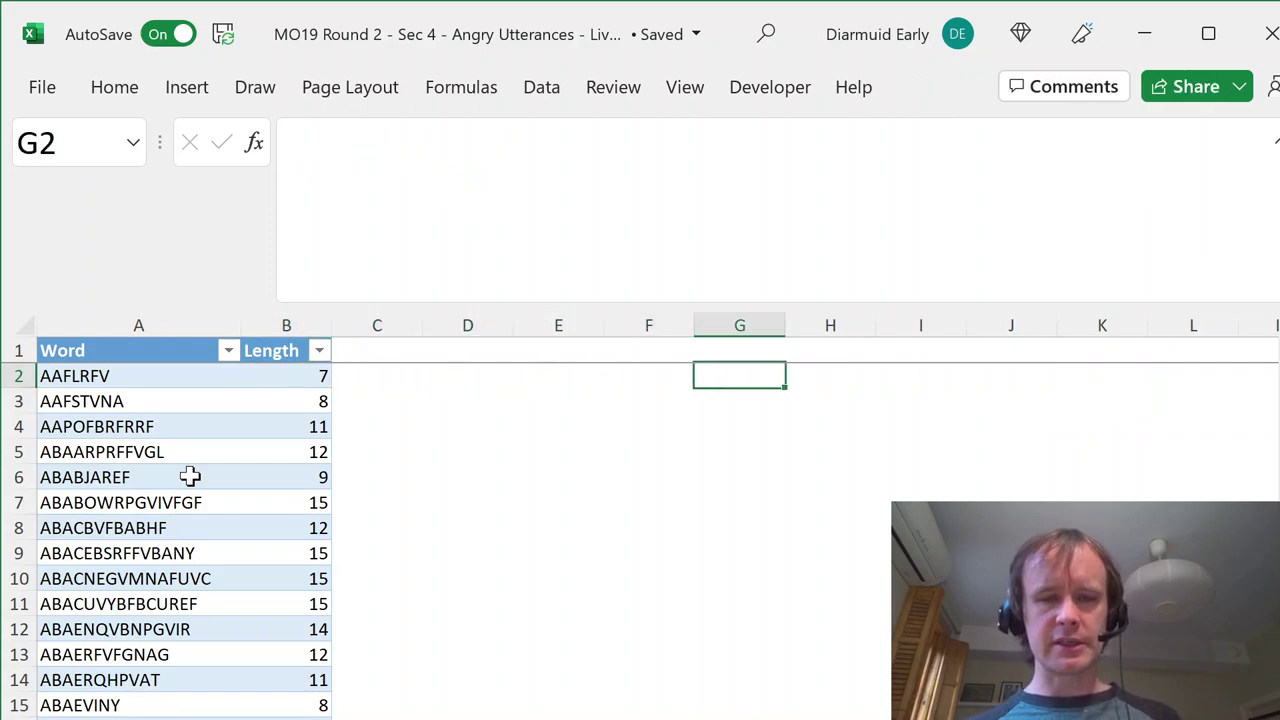
key("Left")
key("Left")
key("Left")
key("Left")
key("Left")
key("Right")
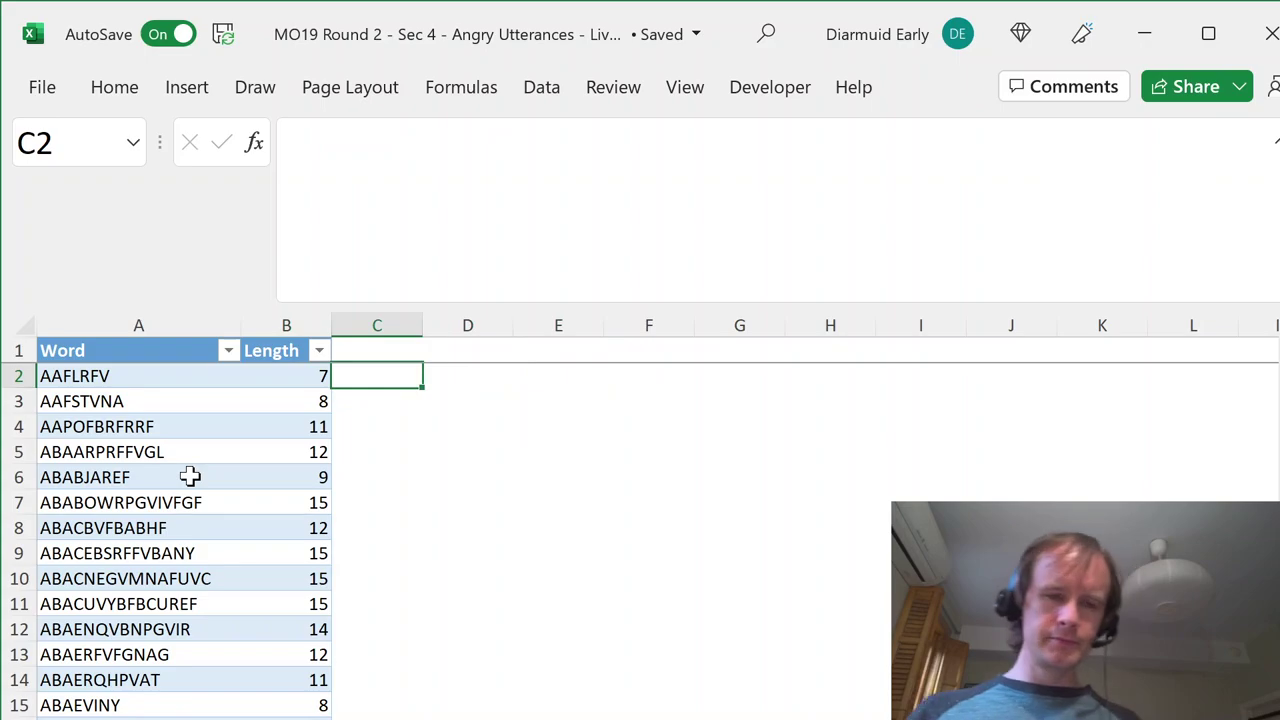
key("Left")
key("Right")
key("Down")
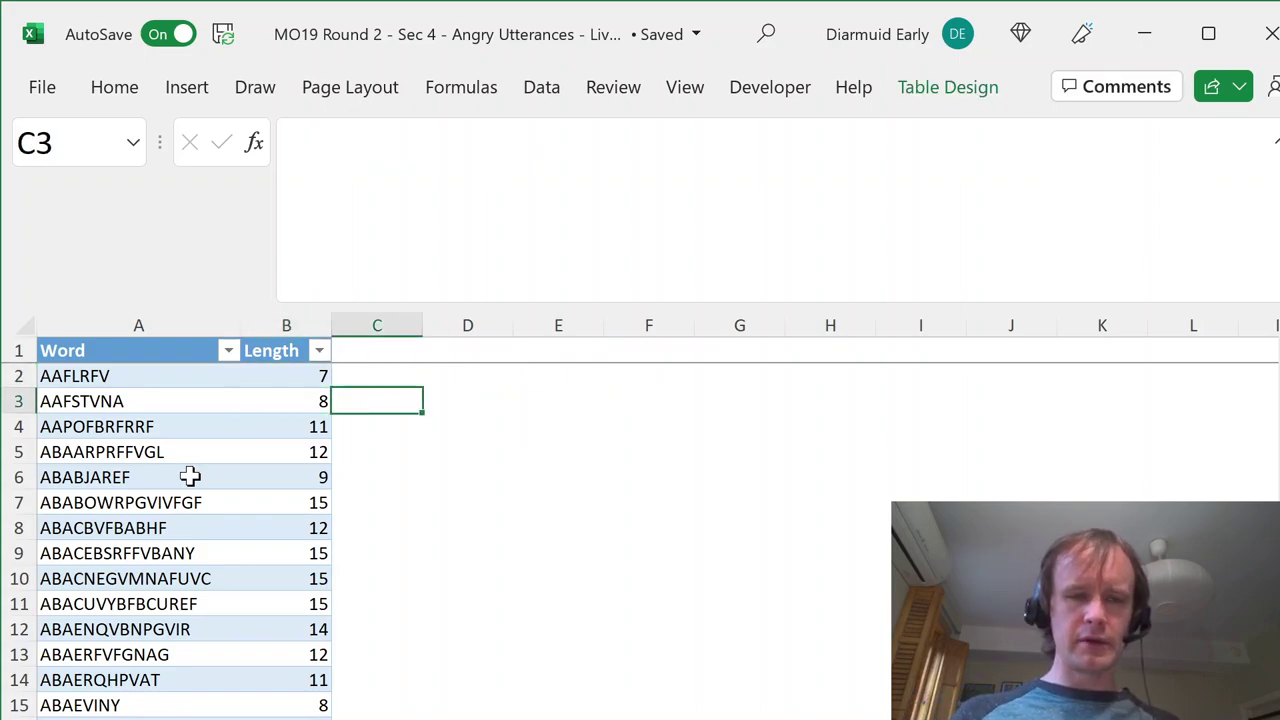
key("Up")
- Select the anagram clue column from VFVEYBBYA, then return to the Word/Length sheet
key("ctrl+Page_Down")
key("Left")
key("Left")
key("Left")
key("Left")
key("Left")
key("Left")
key("Left")
key("Left")
key("Left")
key("Left")
key("Left")
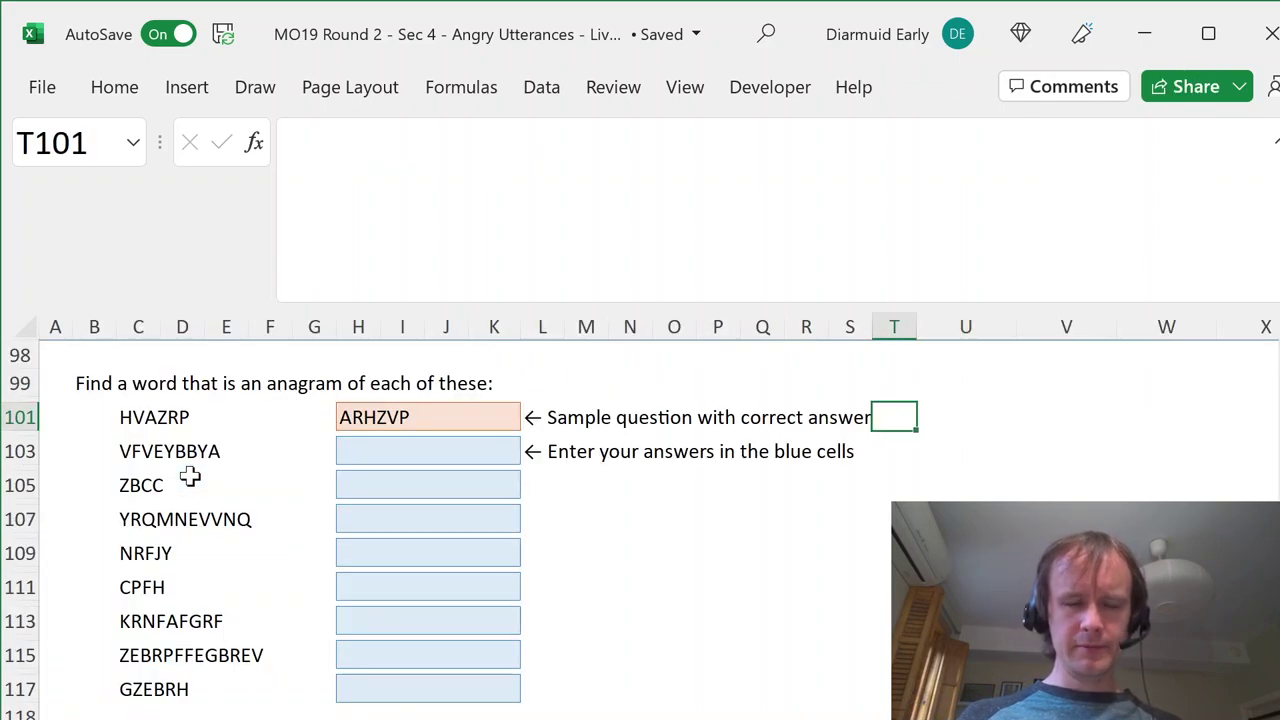
key("Down")
key("Left")
key("Left")
key("Left")
key("Left")
key("Left")
key("Down")
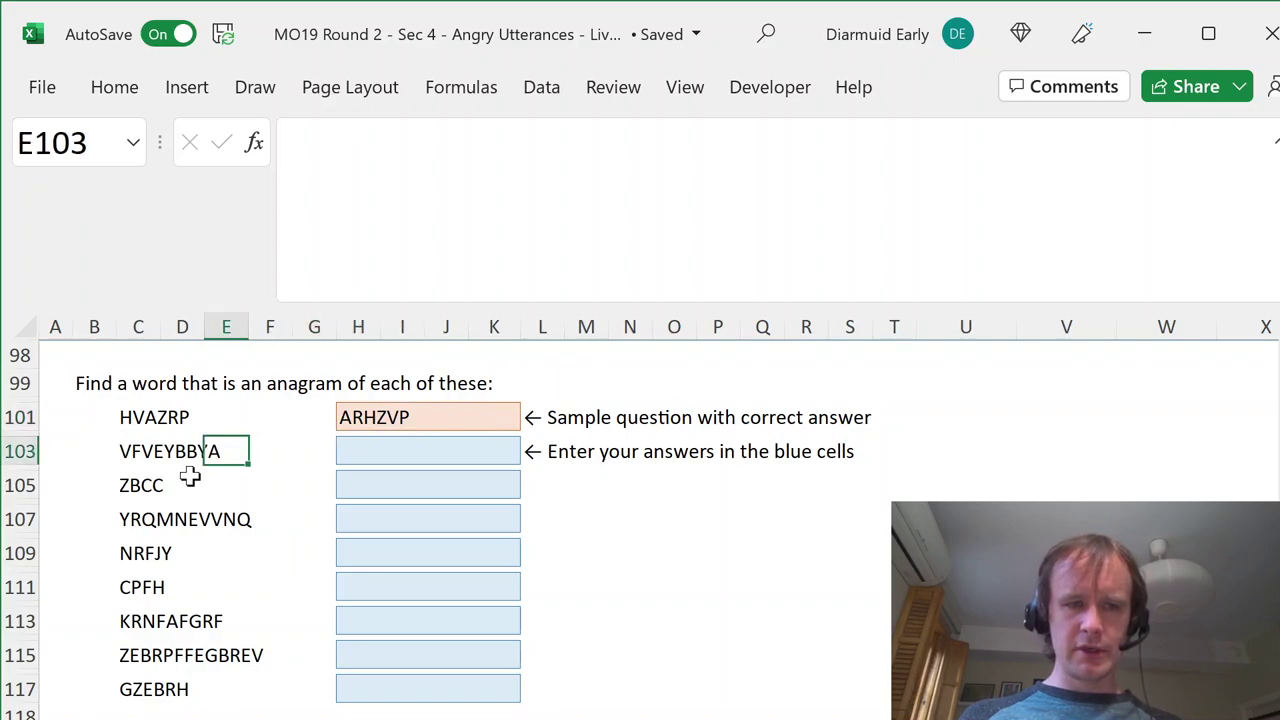
key("Left")
key("Left")
key("shift+Down")
key("shift+Down")
key("shift+Down")
key("shift+Down")
key("shift+Down")
key("shift+Down")
key("shift+Down")
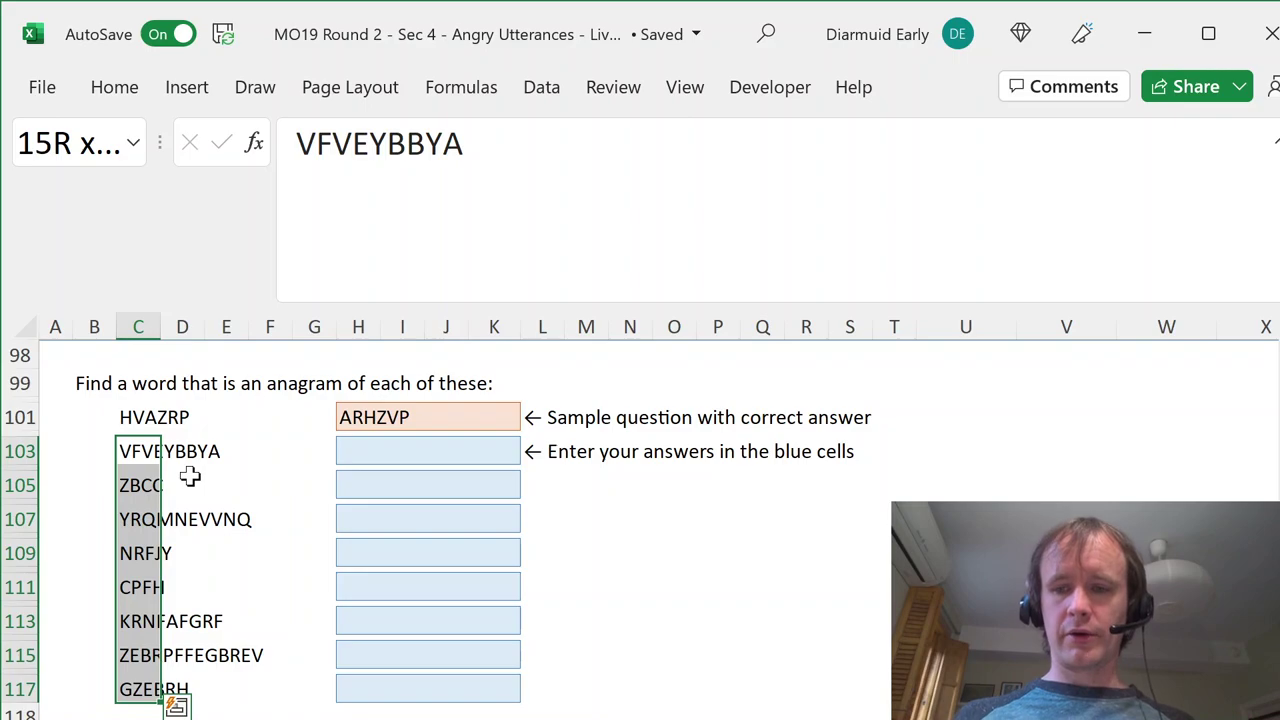
key("ctrl+Page_Down")
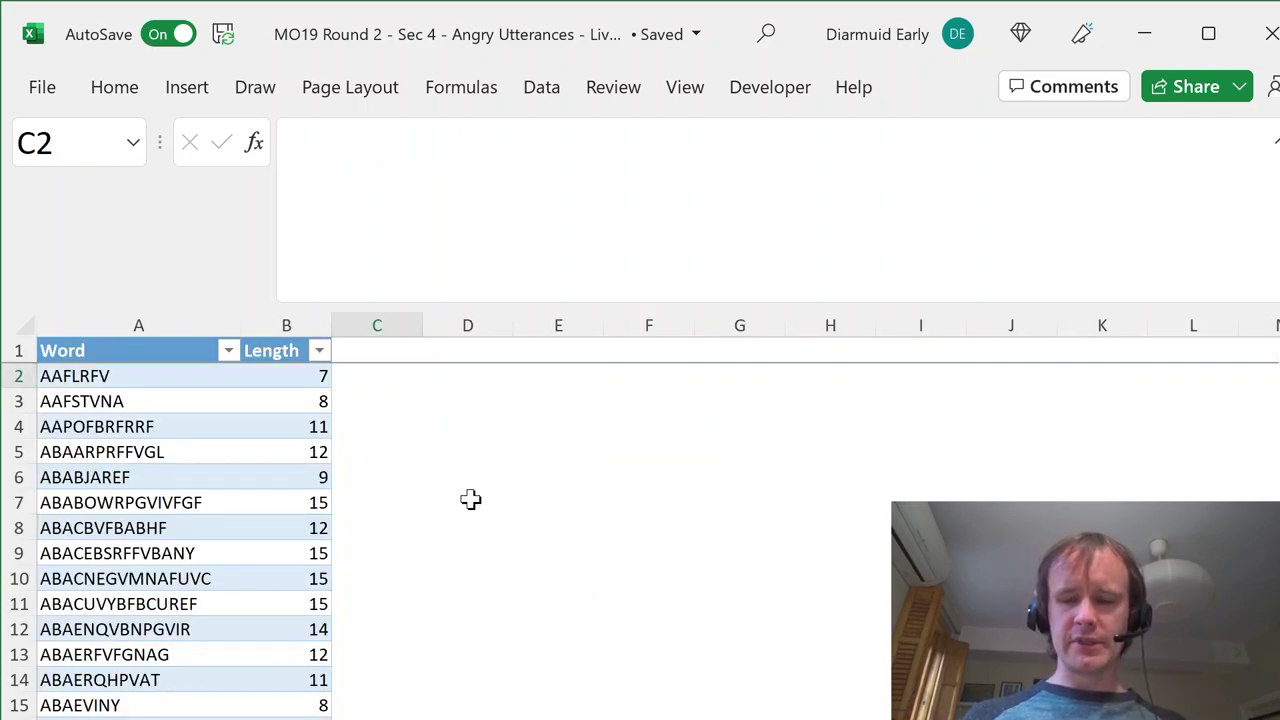
- Review the Question 8 wording on the anagram sheet, then glance at the Word/Length table sheet
key("ctrl+Page_Up")
key("Down")
key("Down")
key("Down")
key("Down")
key("Down")
key("Down")
key("Down")
key("Down")
key("Down")
key("Down")
key("Down")
key("Down")
key("Down")
key("Down")
key("Down")
key("Down")
key("Down")
key("Down")
key("Down")
key("Down")
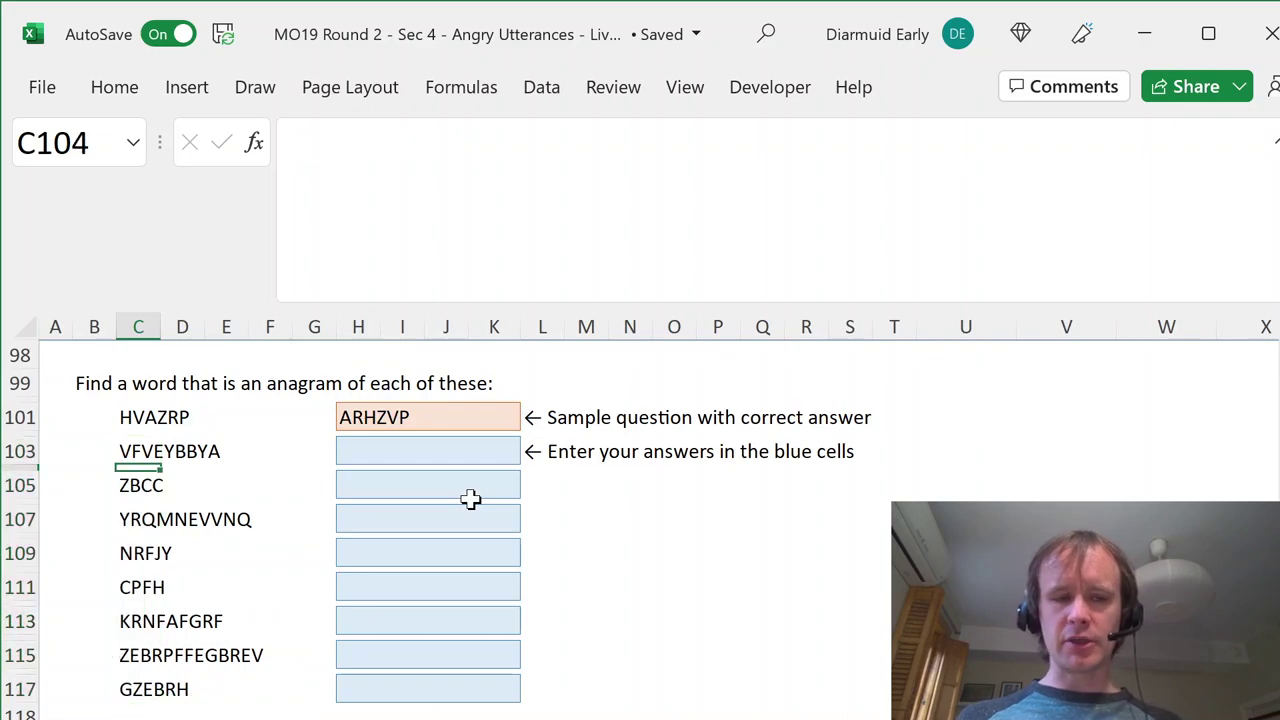
key("Down")
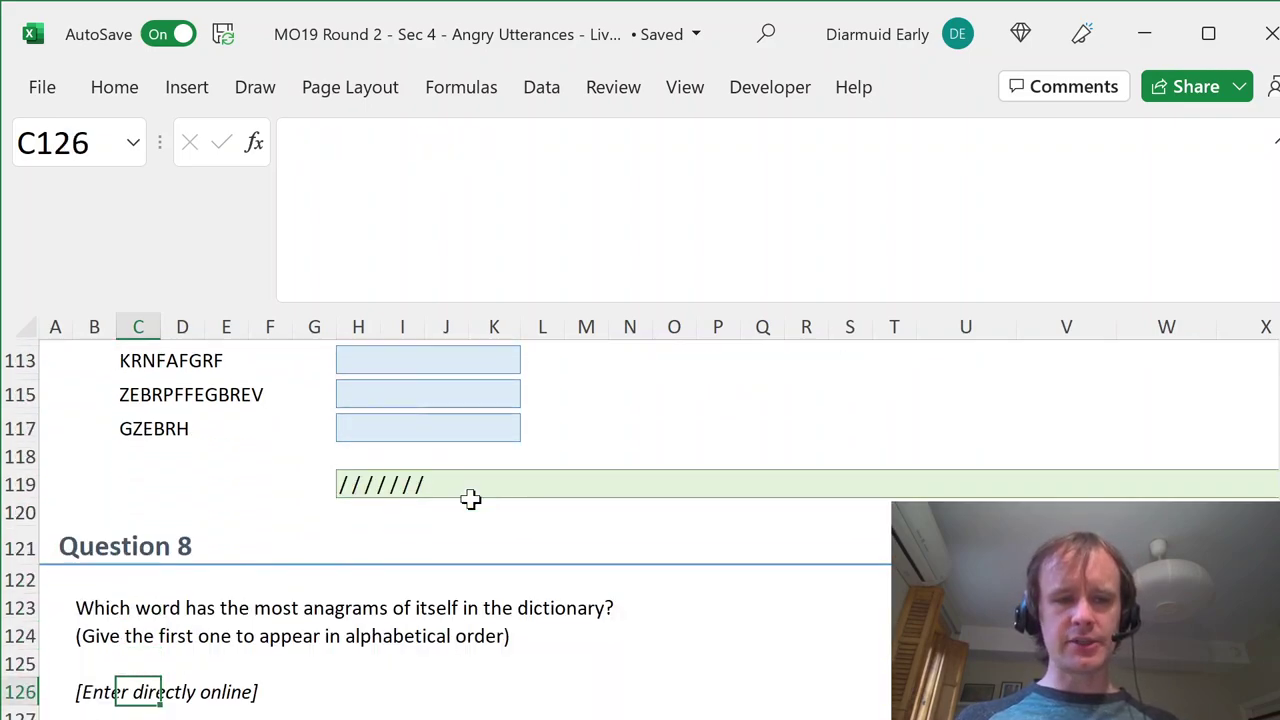
key("Left")
key("Left")
key("Up")
key("Up")
key("Up")
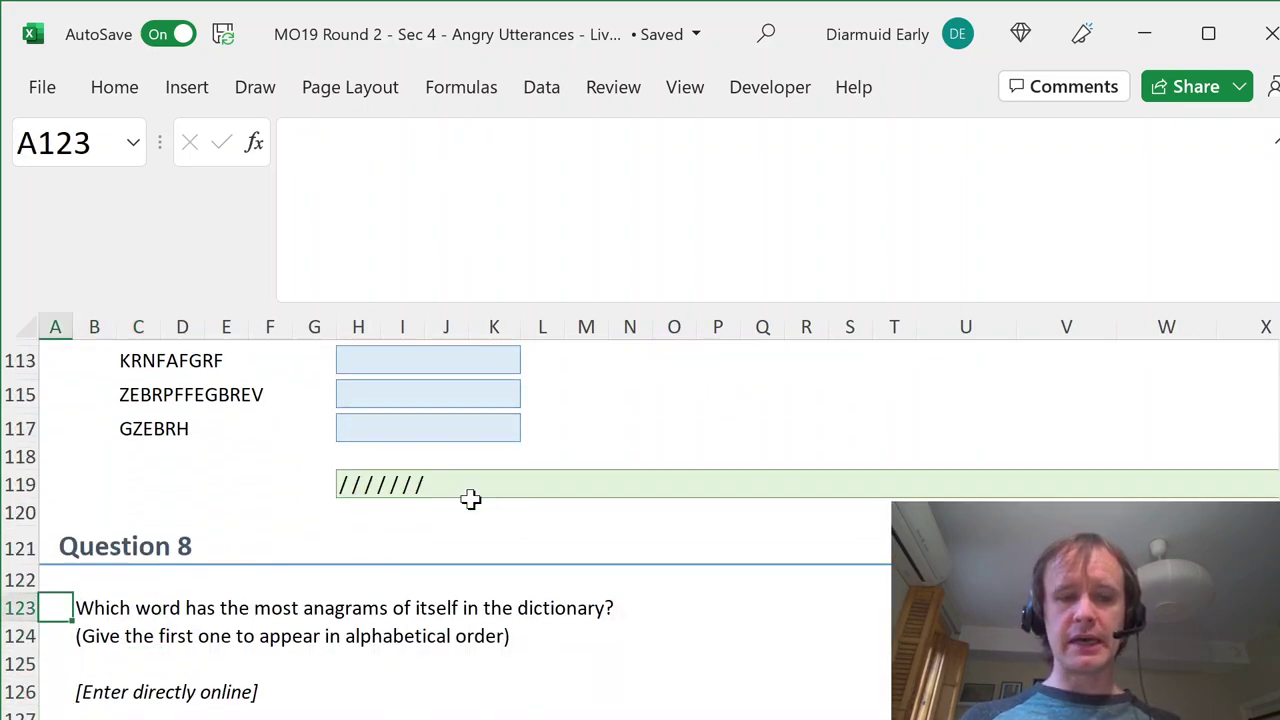
key("Right")
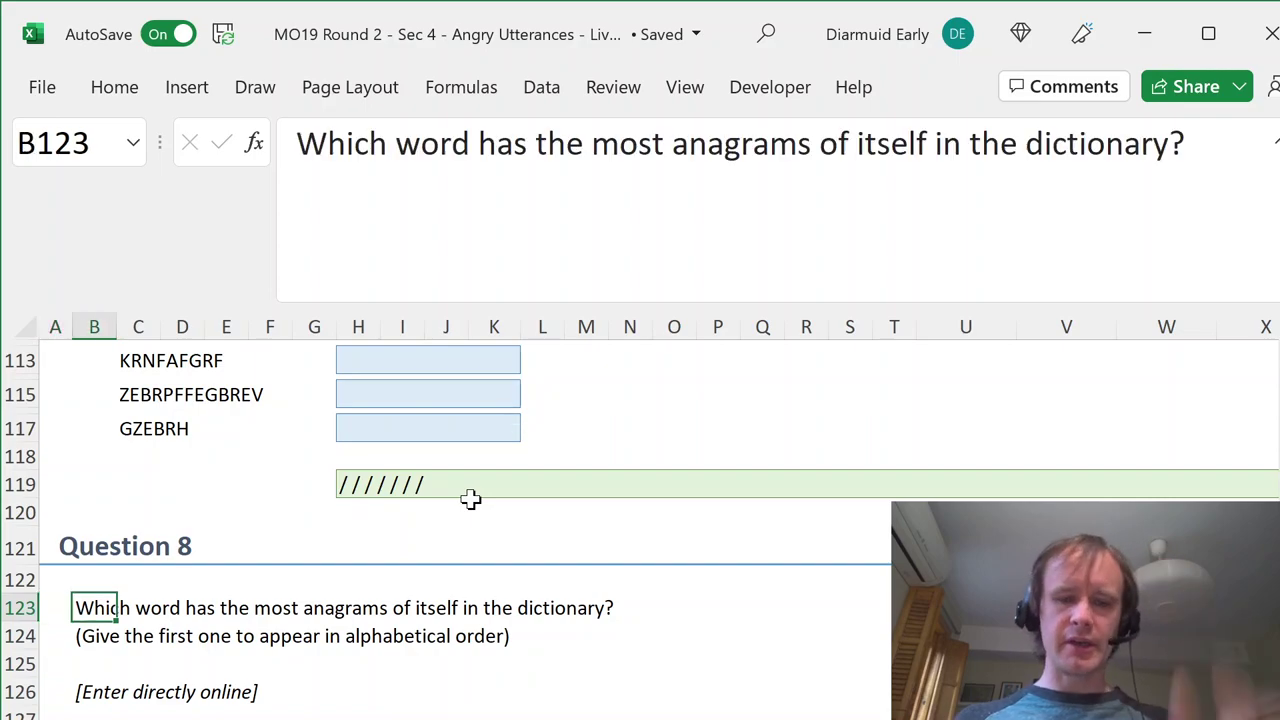
key("ctrl+Page_Down")
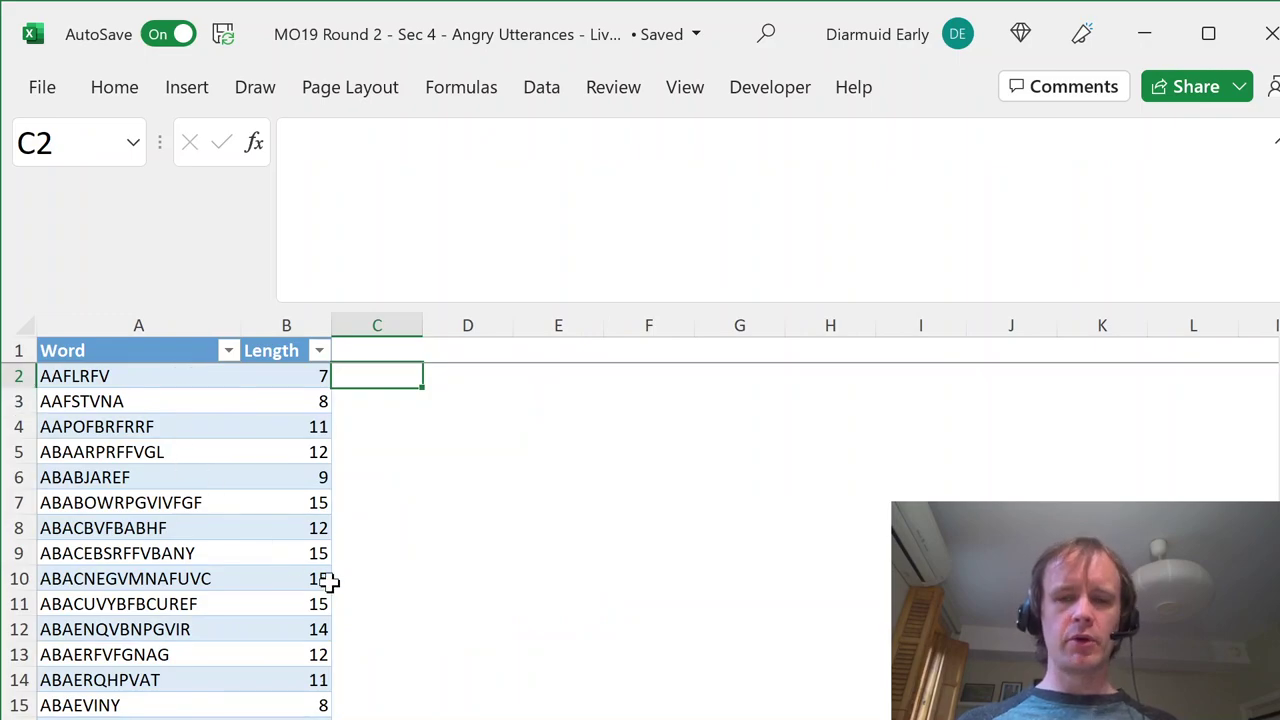
- Return to the anagram clues, check sample HVAZRP giving ARHZVP, and land on blank answer cell H103
key("ctrl+Page_Up")
key("Up")
key("Up")
key("Up")
key("Up")
key("Up")
key("Up")
key("Up")
key("Up")
key("Up")
key("Up")
key("Up")
key("Up")
key("Up")
key("Up")
key("Up")
key("Up")
key("Up")
key("Up")
key("Up")
key("Up")
key("Up")
key("Up")
key("Right")
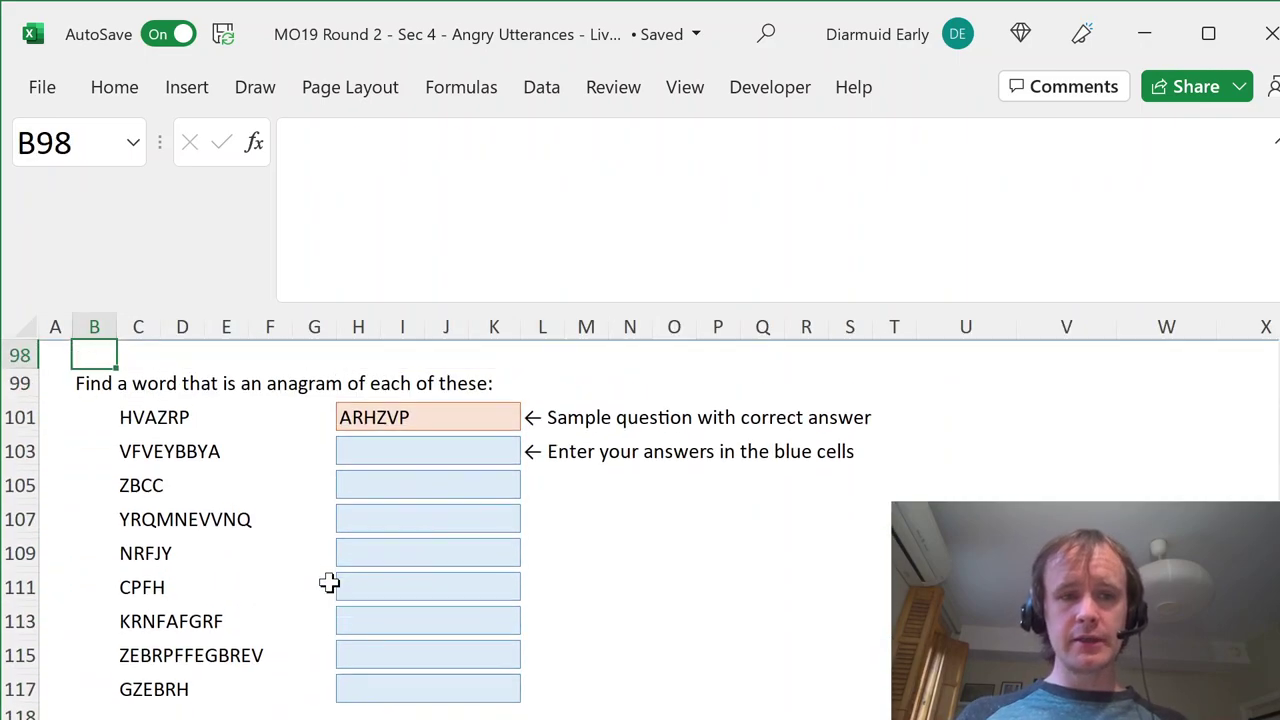
key("Down")
key("Down")
key("Down")
key("Right")
key("Right")
key("Right")
key("Right")
key("Right")
key("Right")
key("Left")
key("ctrl+Page_Down")
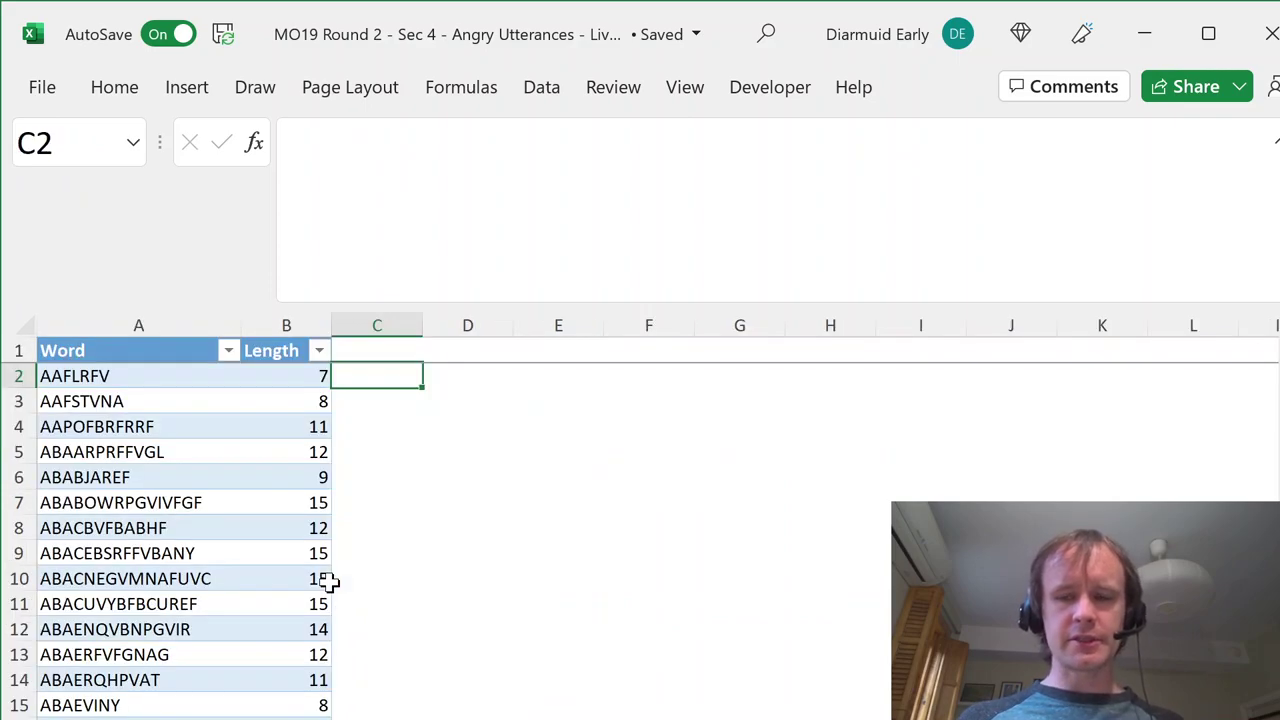
key("ctrl+Page_Up")
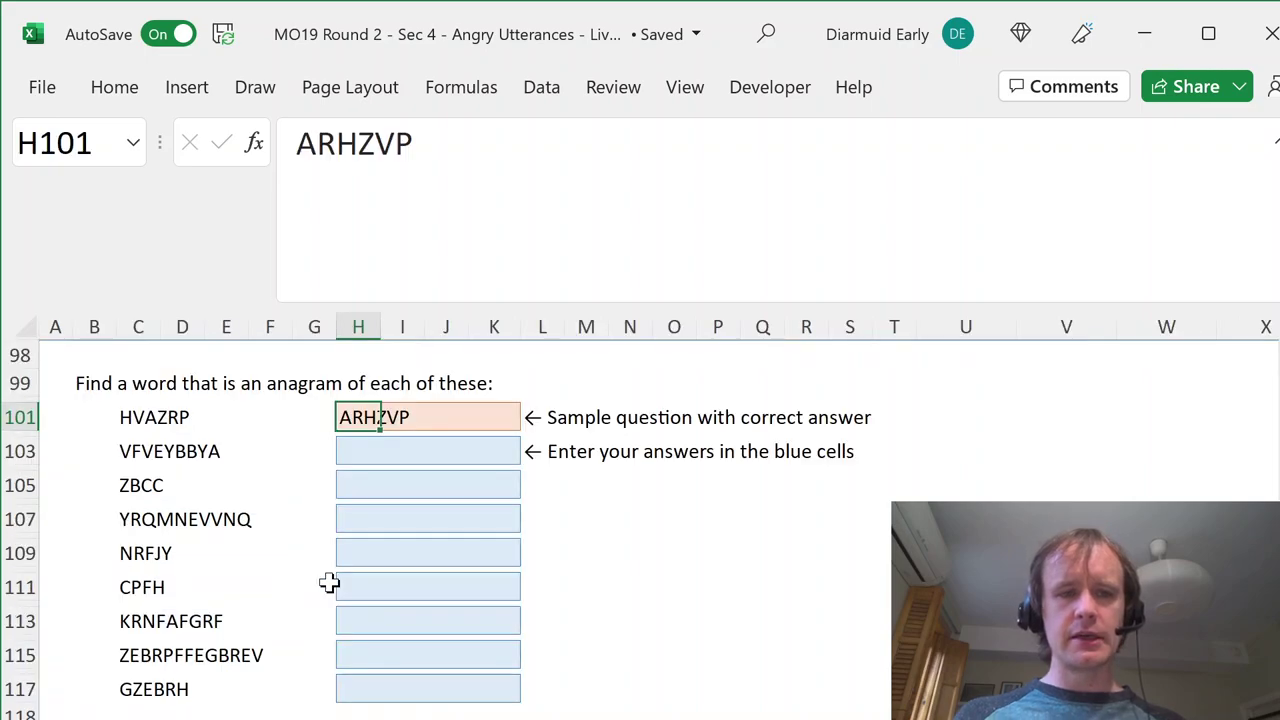
key("Down")
key("Down")
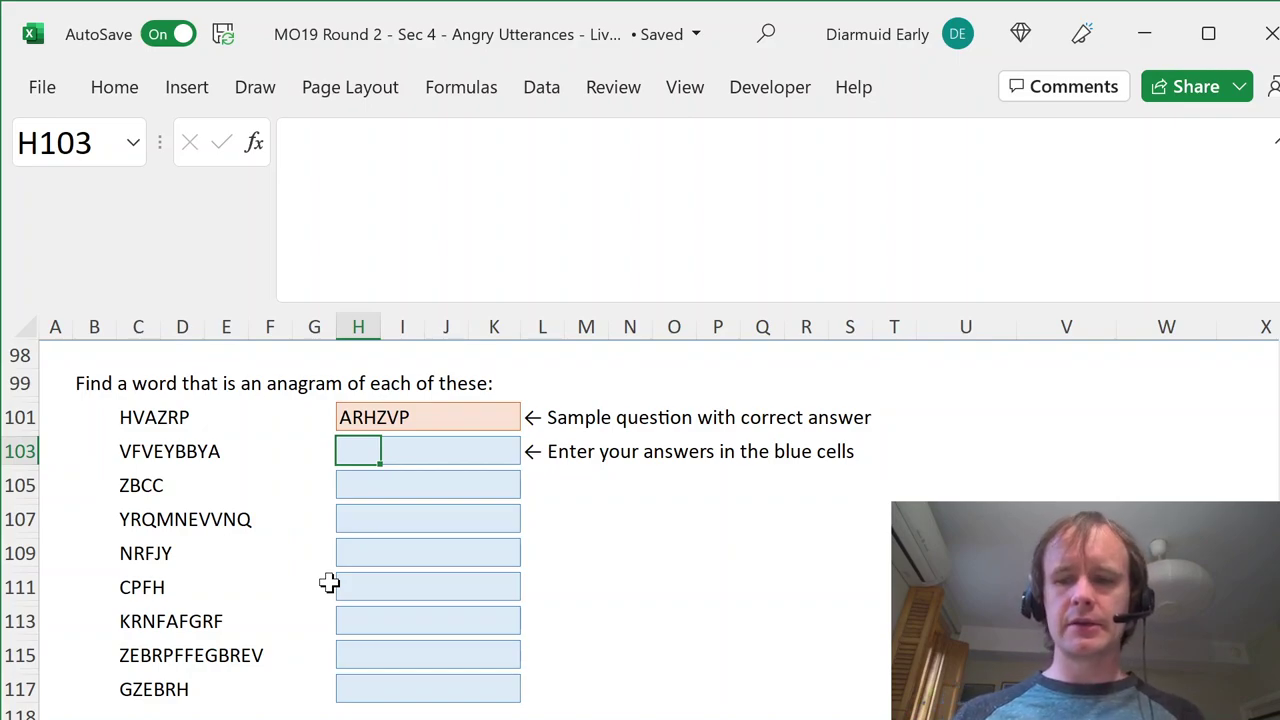
- Launch Advanced Formula Environment from the Home tab, dismiss its info card, and restore a one-line formula bar
left_click(118, 98)
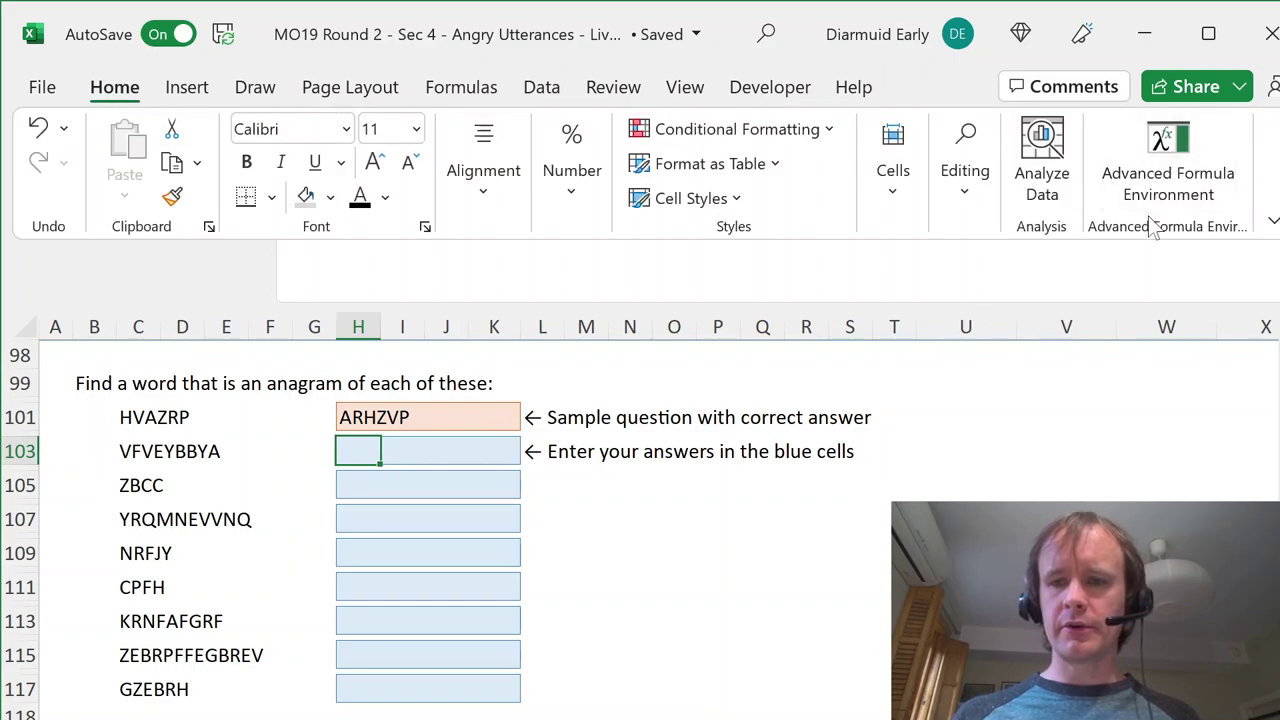
left_click(1168, 150)
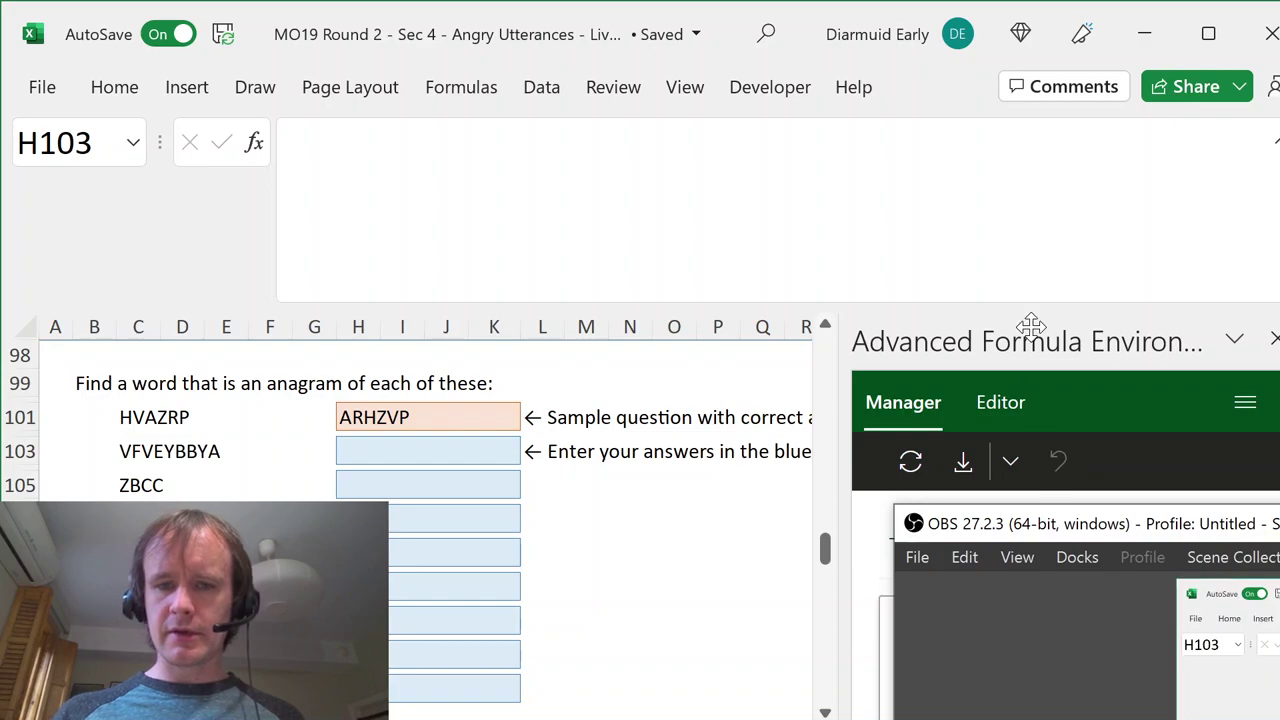
left_click(1118, 414)
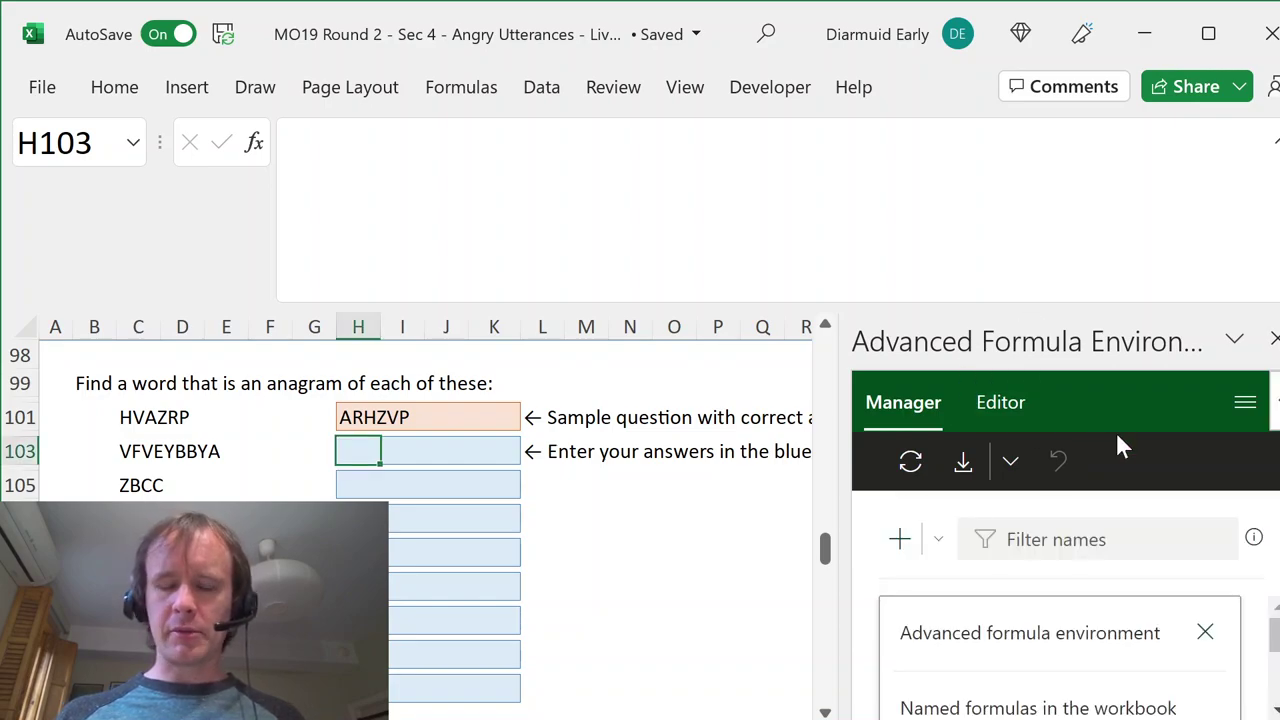
left_click(1206, 634)
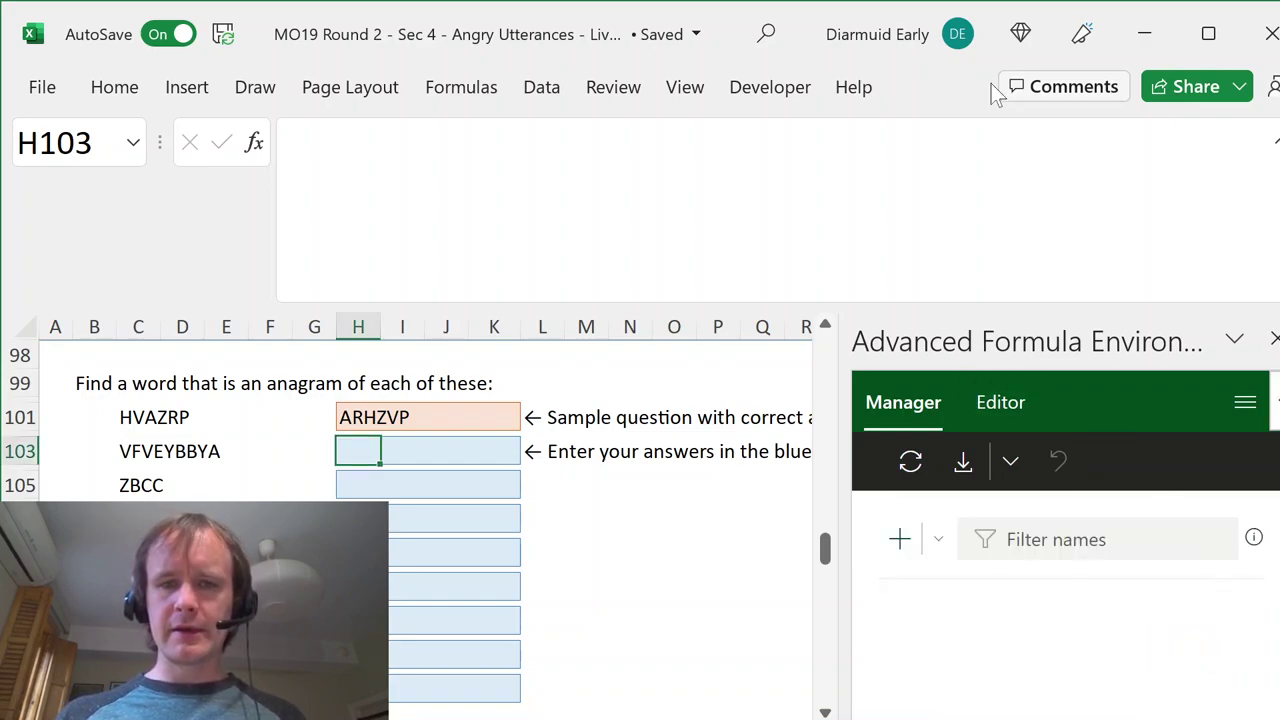
left_click_drag(824, 310, 826, 166)
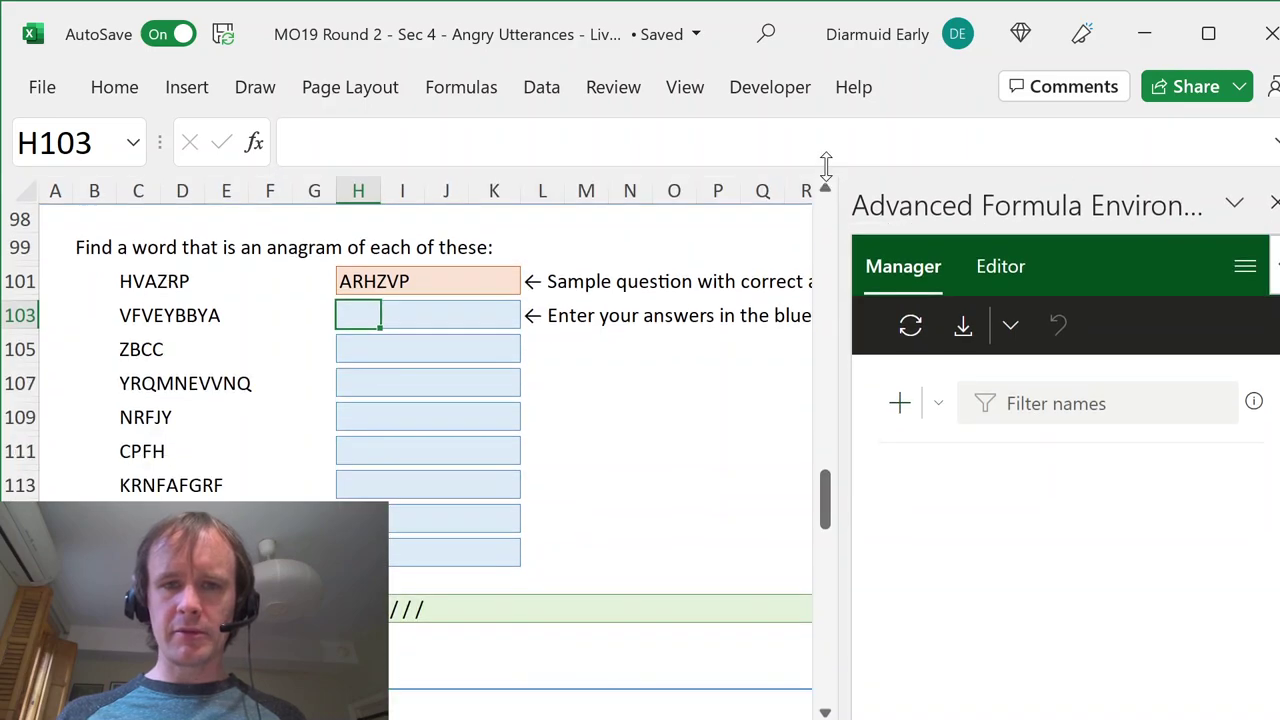
- Add a new named formula called DeAnagram in the AFE Manager
left_click(903, 407)
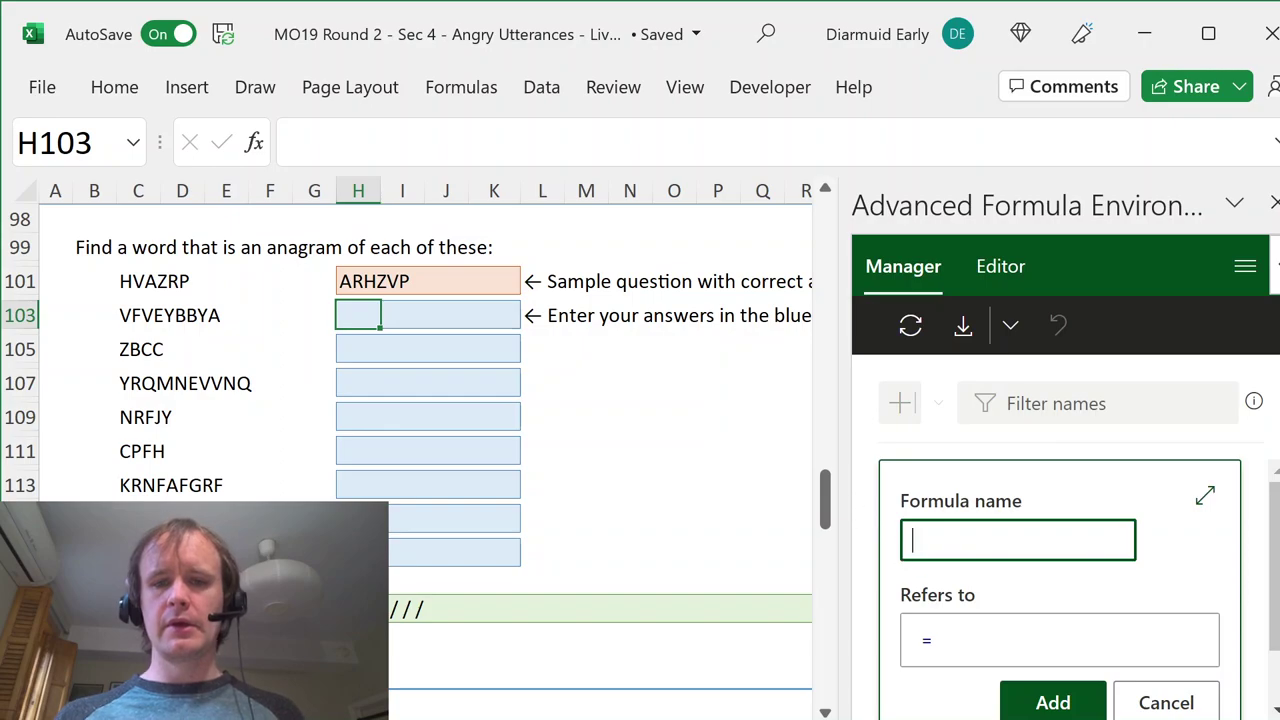
type("Dean")
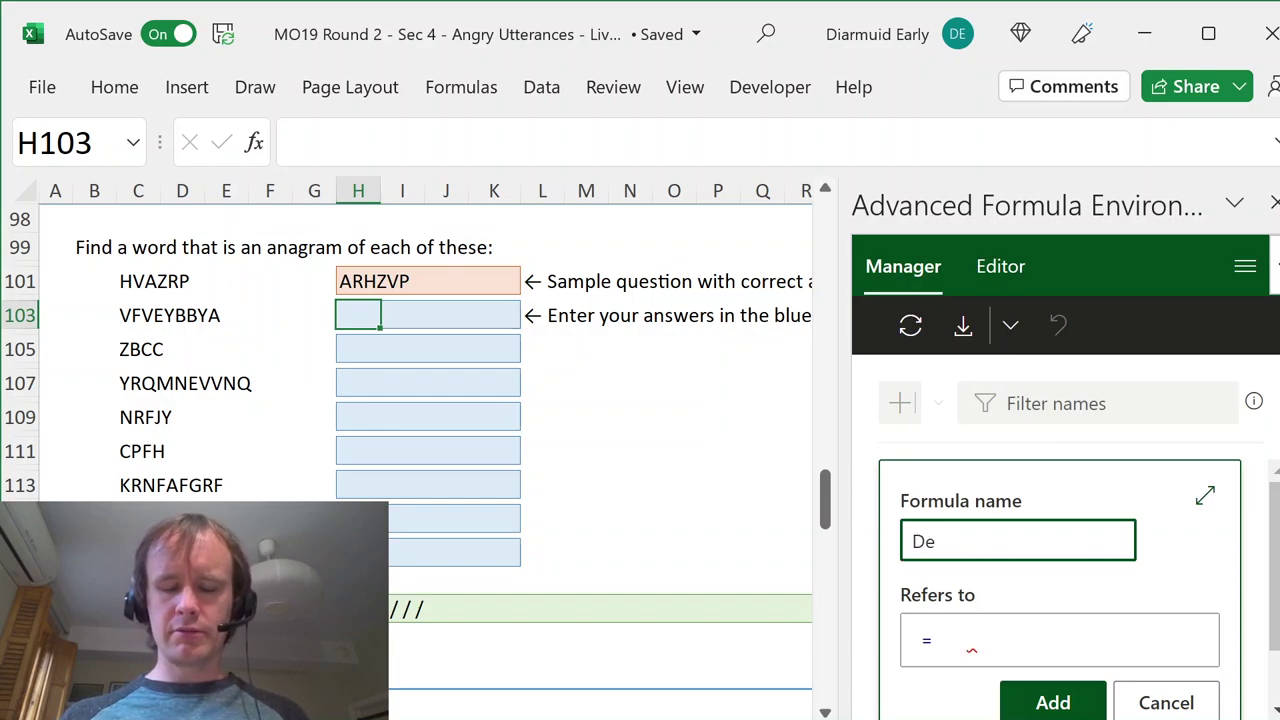
key("BackSpace")
key("BackSpace")
type("Ana")
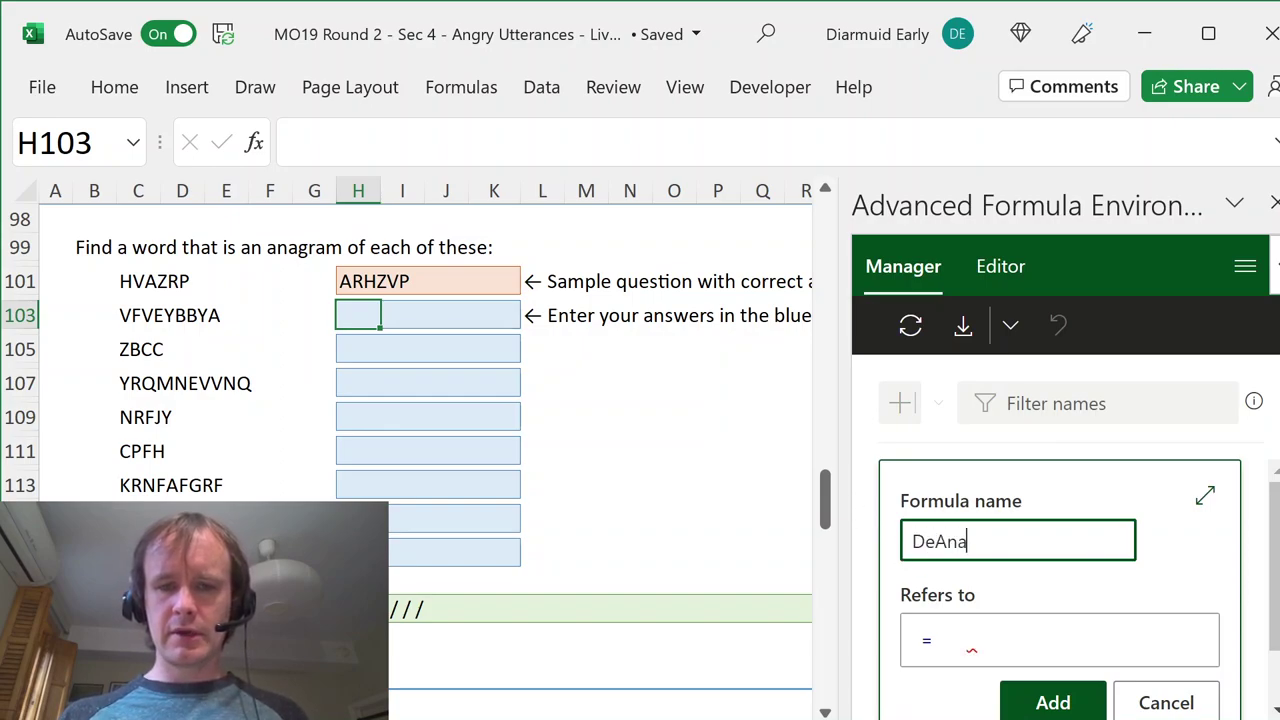
type("gram")
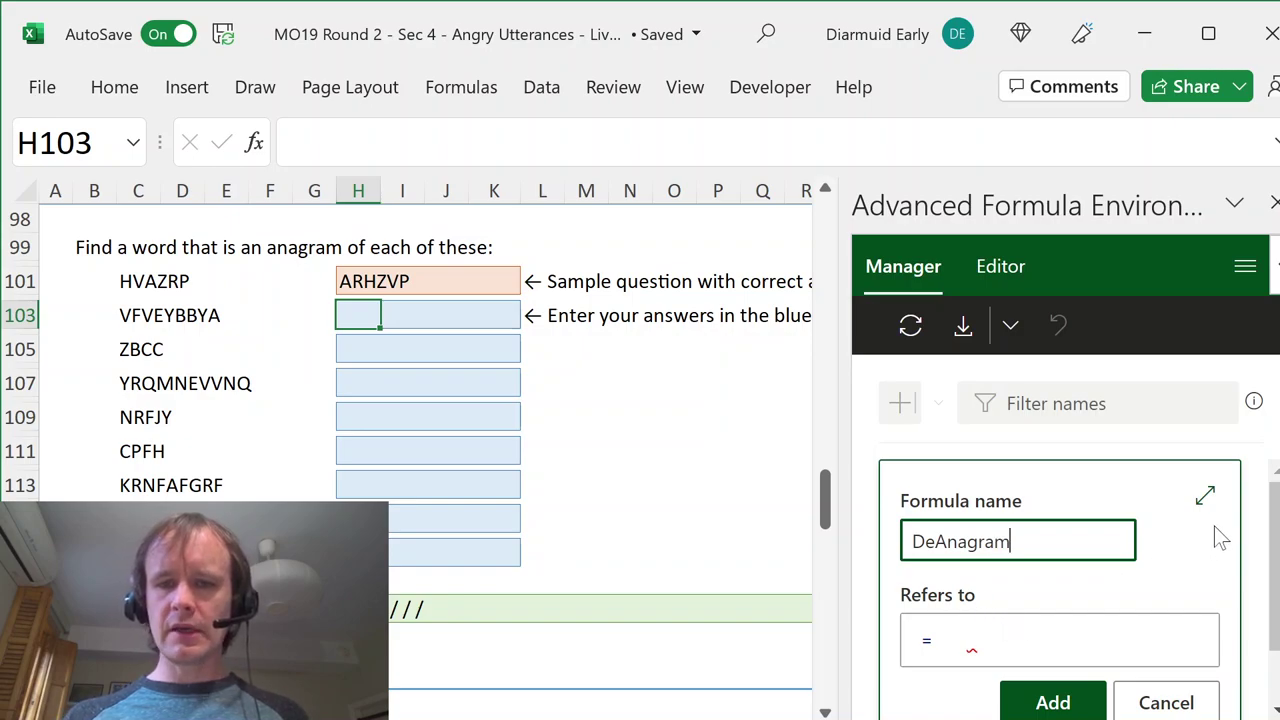
- In the widened full editor, begin the DeAnagram definition with =LAMBDA(
left_click(1207, 500)
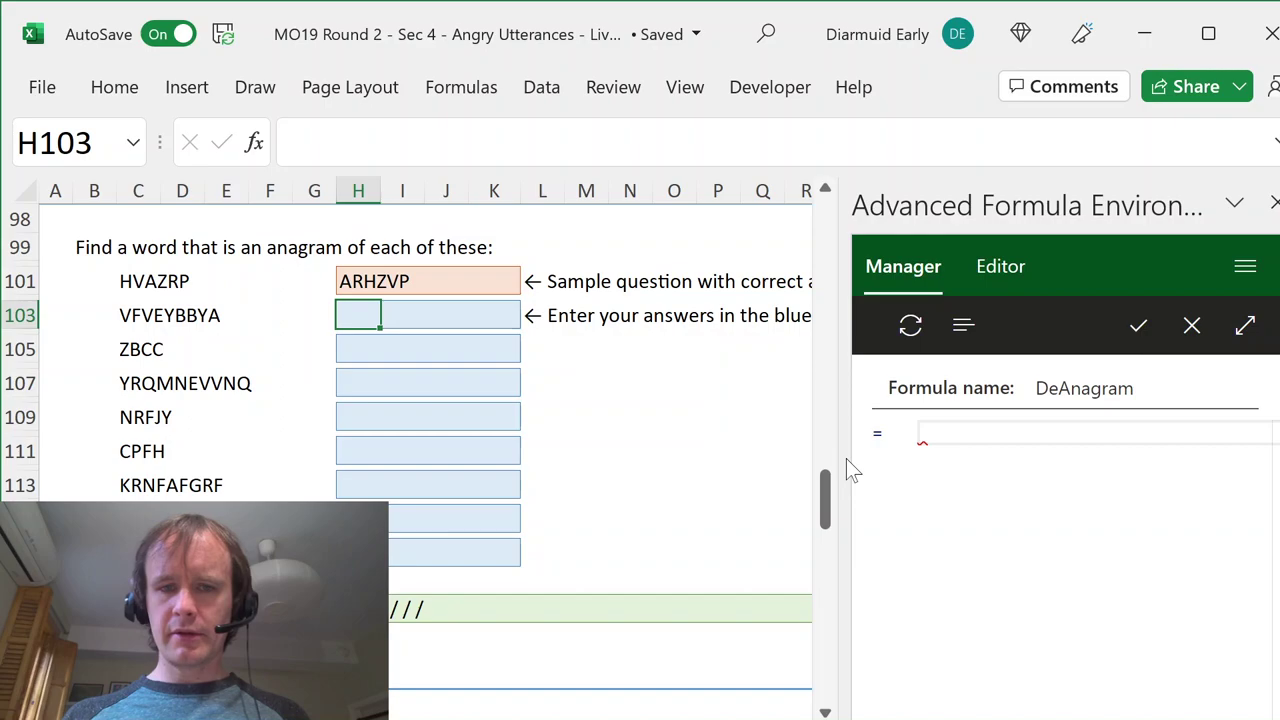
left_click_drag(843, 457, 686, 439)
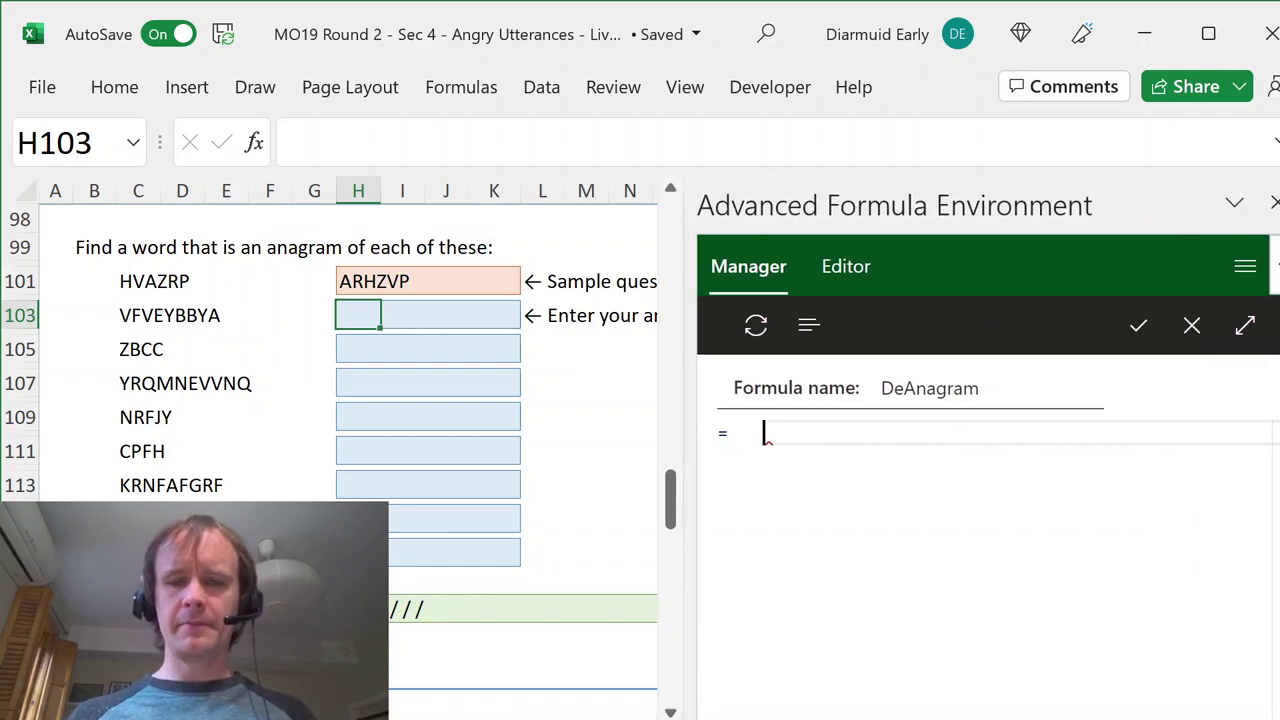
type("Lam")
key("Tab")
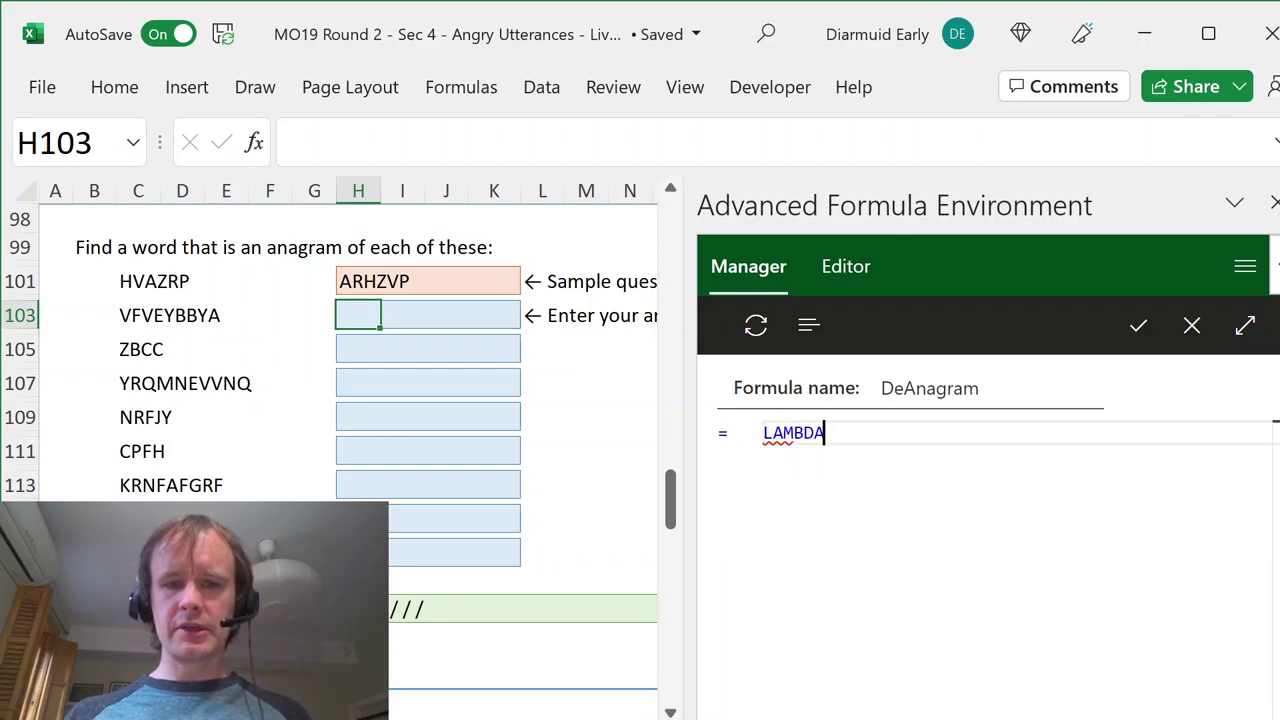
type("(")
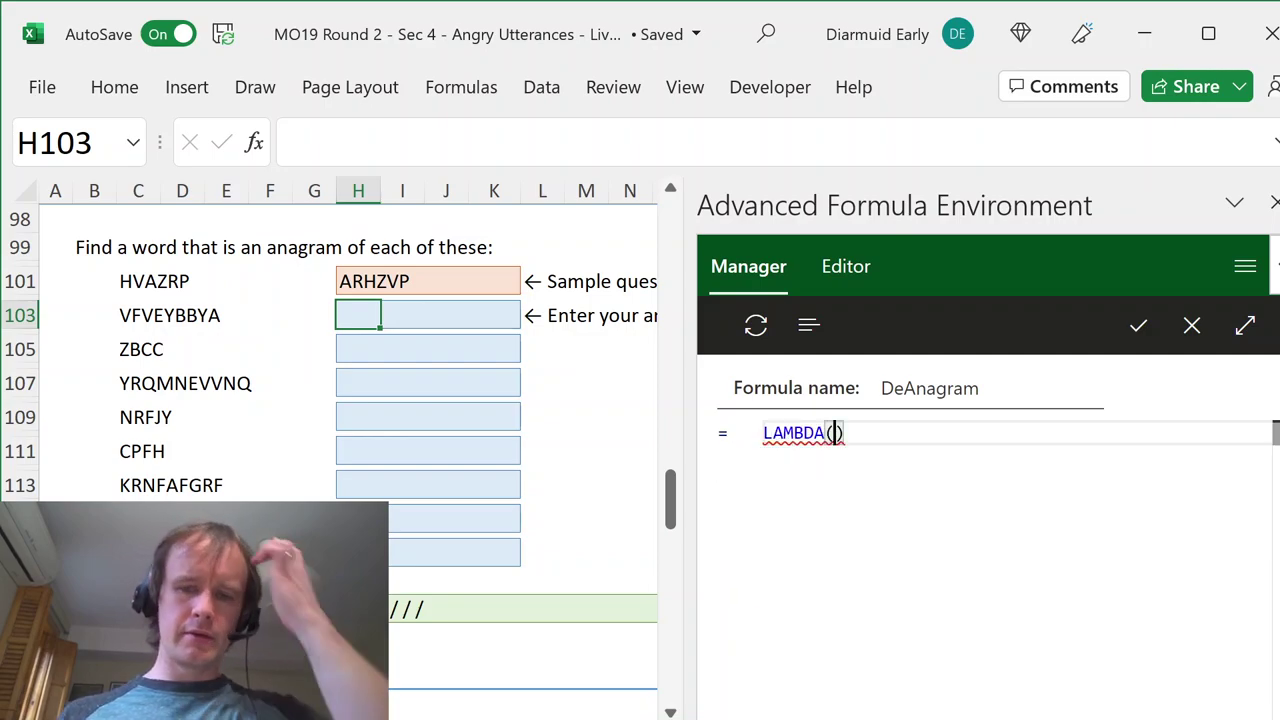
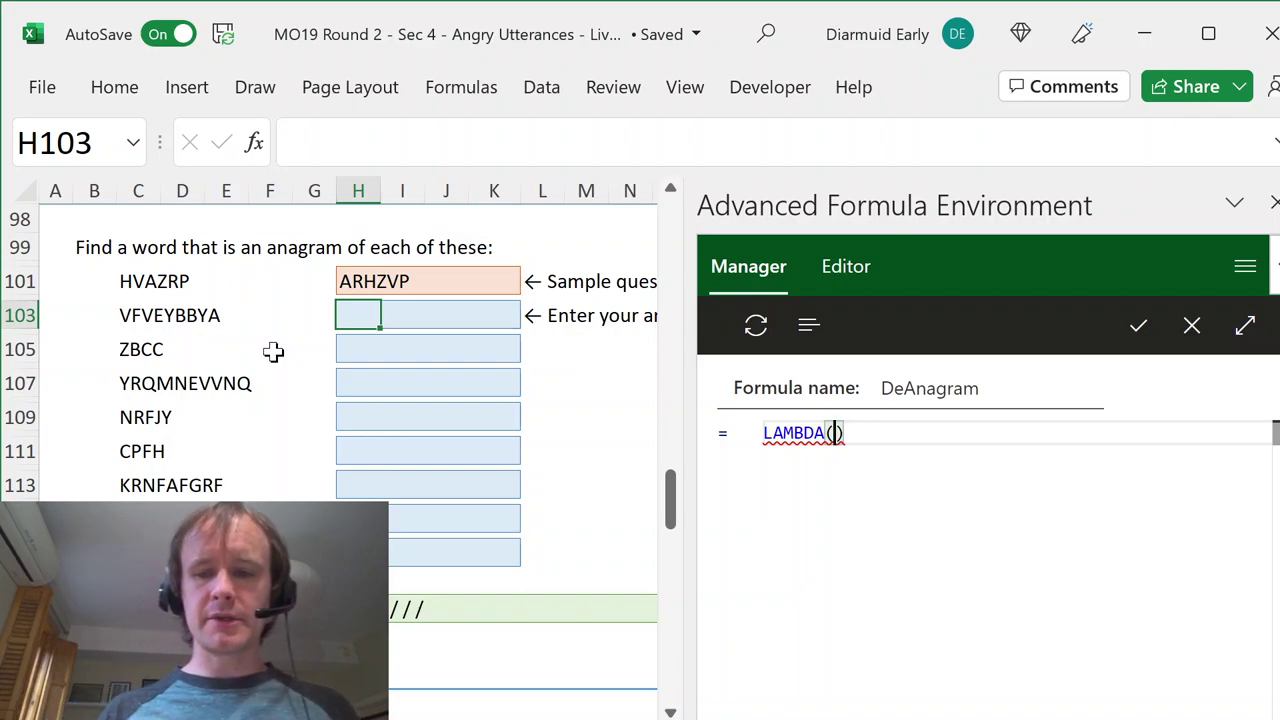
- Enter startStr, endStr and charList as the DeAnagram LAMBDA's three parameters and review each one
type("startStr")
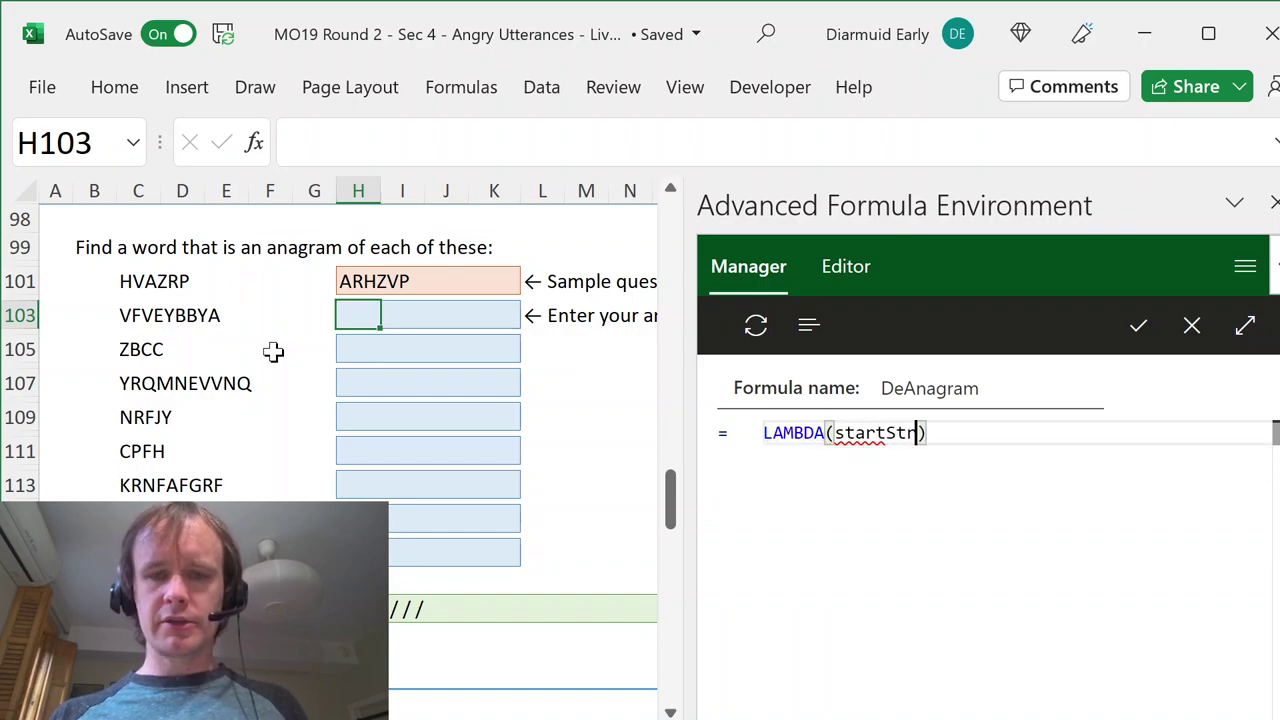
type(",E")
key("BackSpace")
type("endStr,")
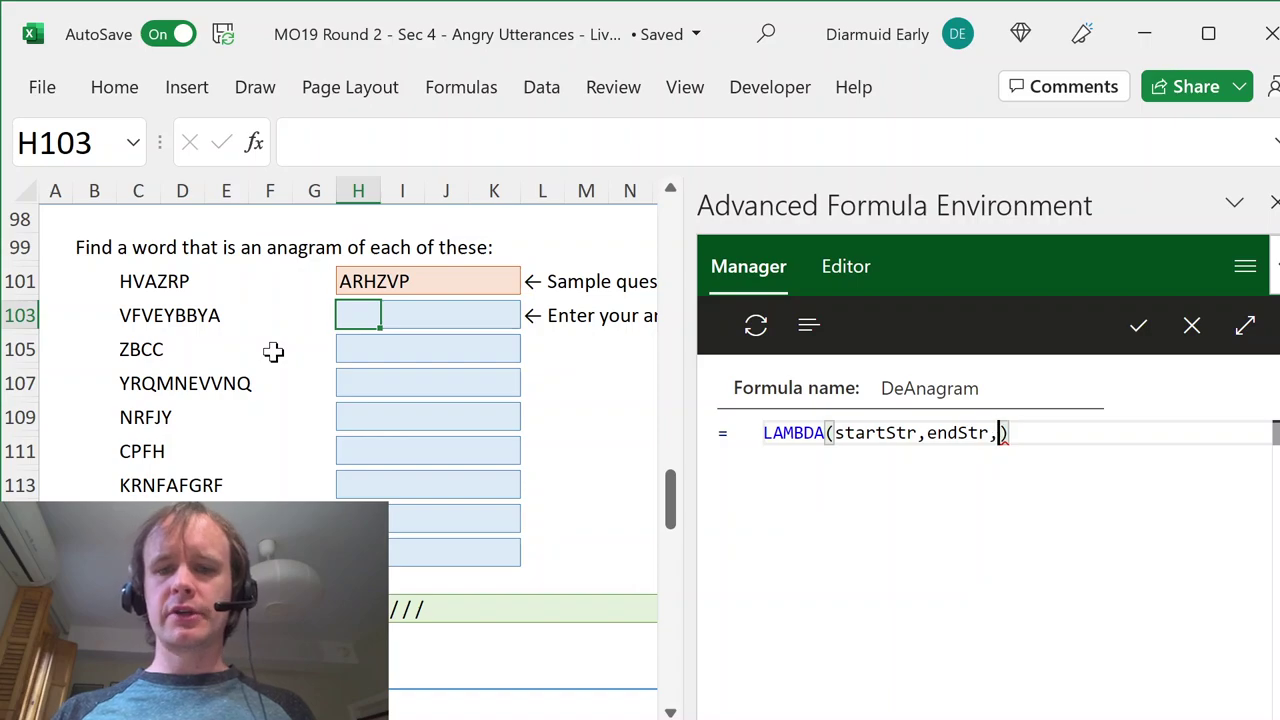
type("charList")
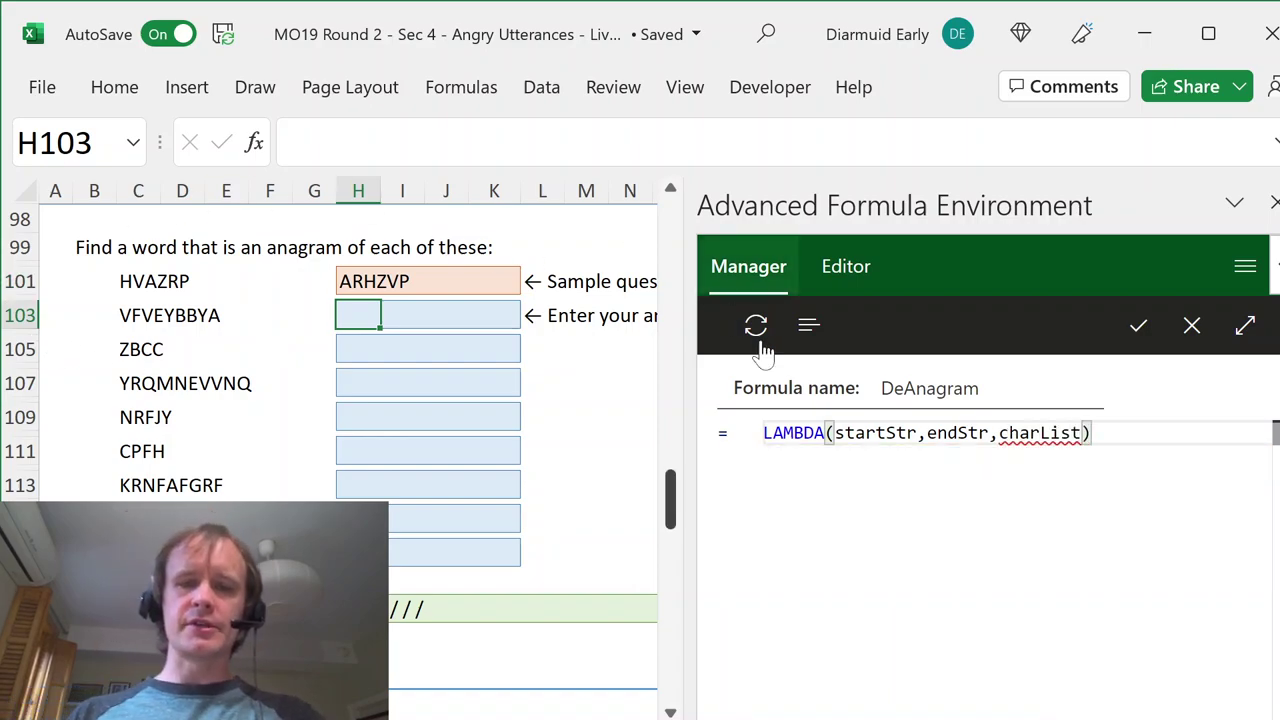
double_click(875, 432)
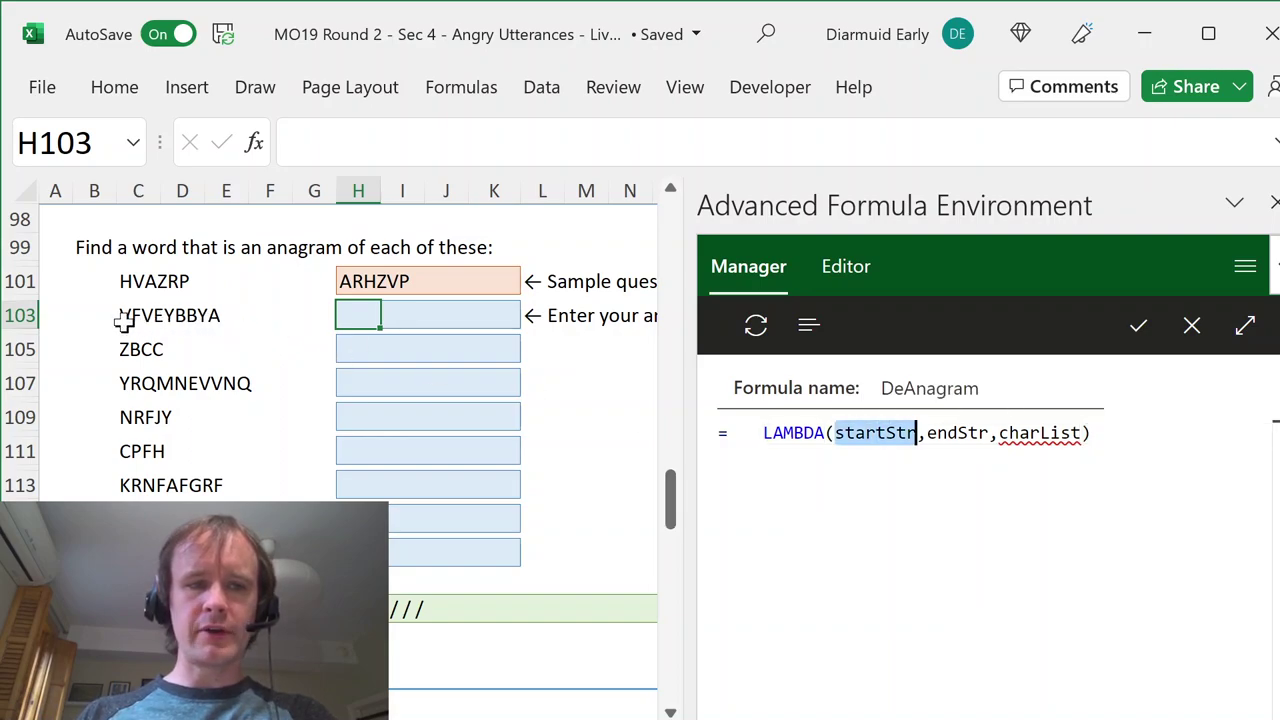
double_click(957, 432)
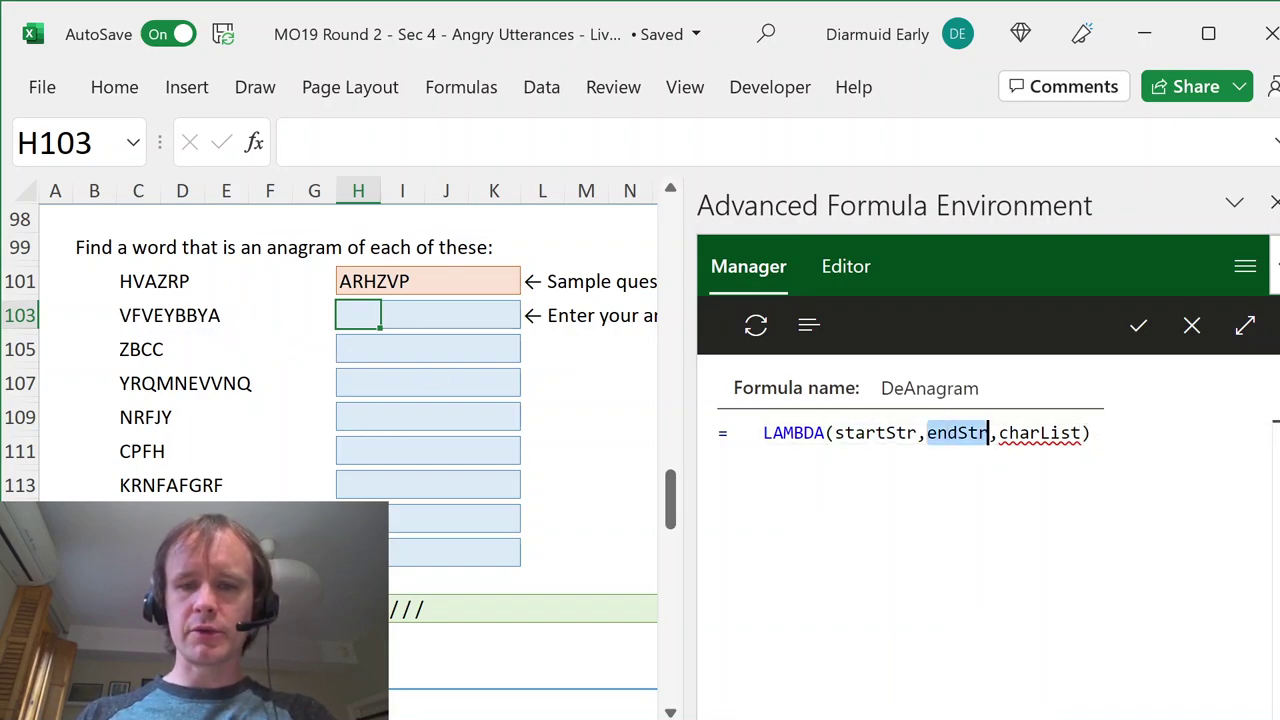
double_click(1040, 432)
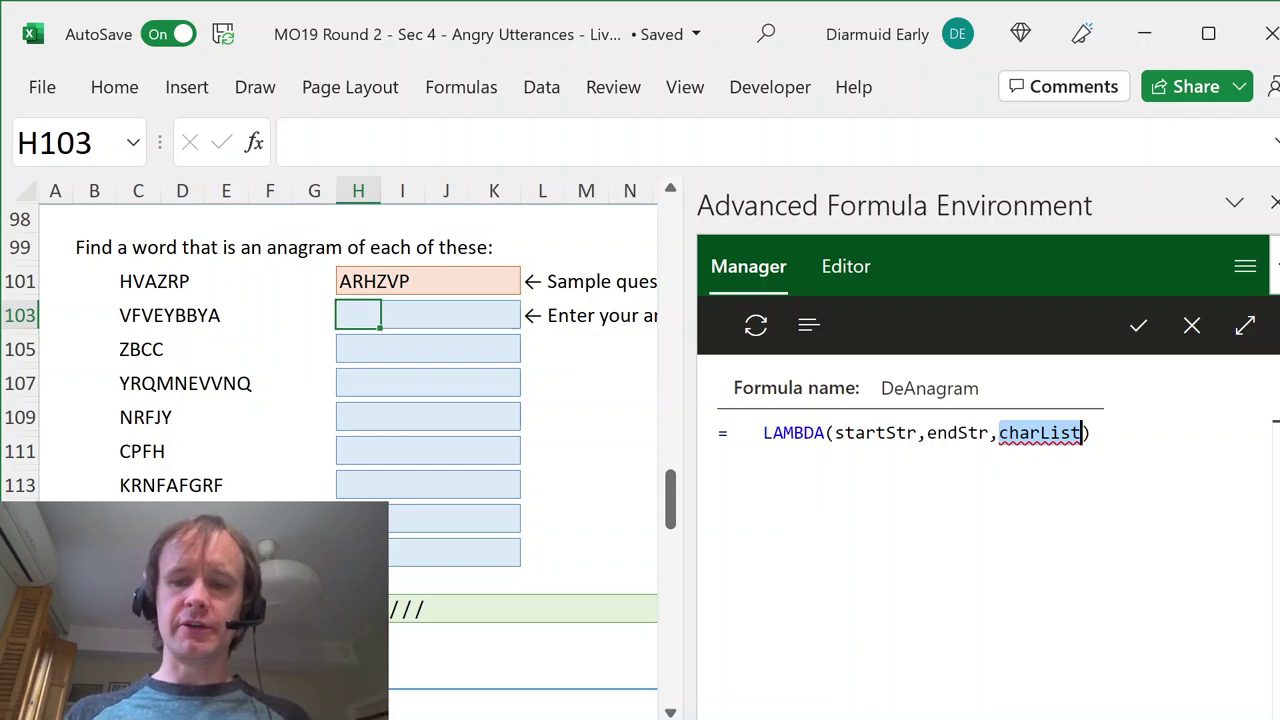
left_click(835, 432)
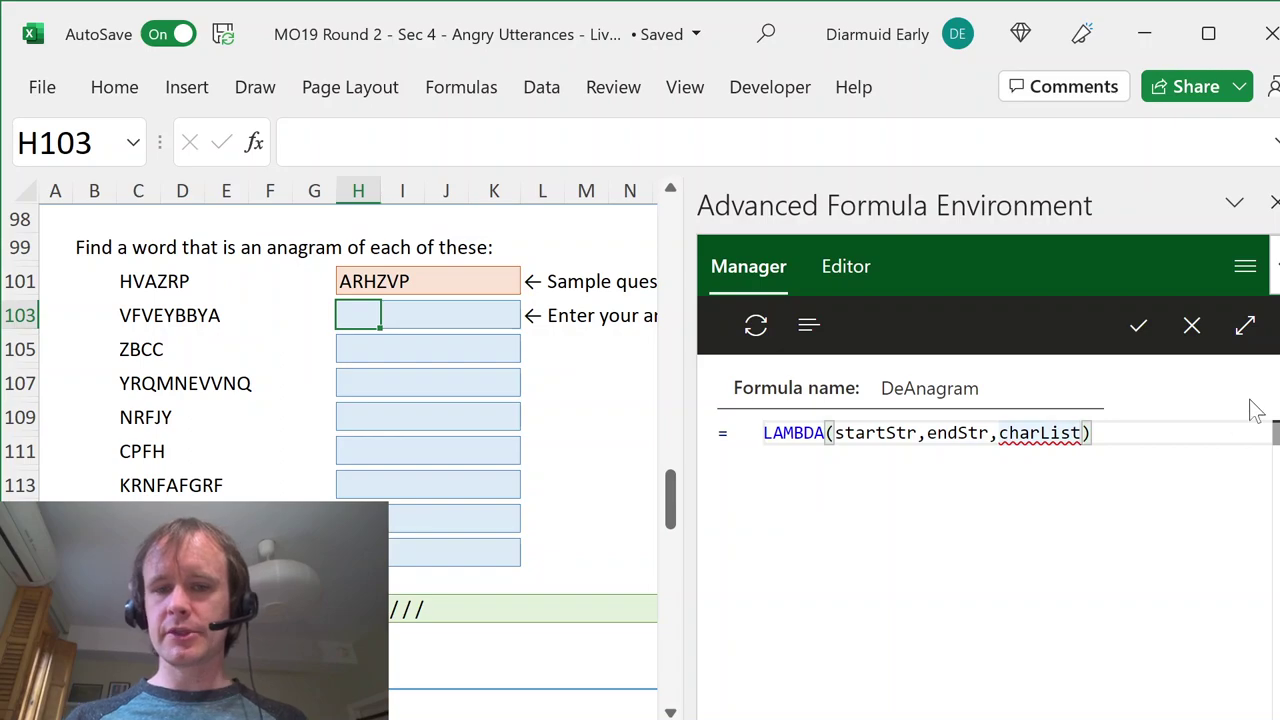
- Start the DeAnagram body with IF(charList="",endStr, on its own line, then begin a new line
type(",")
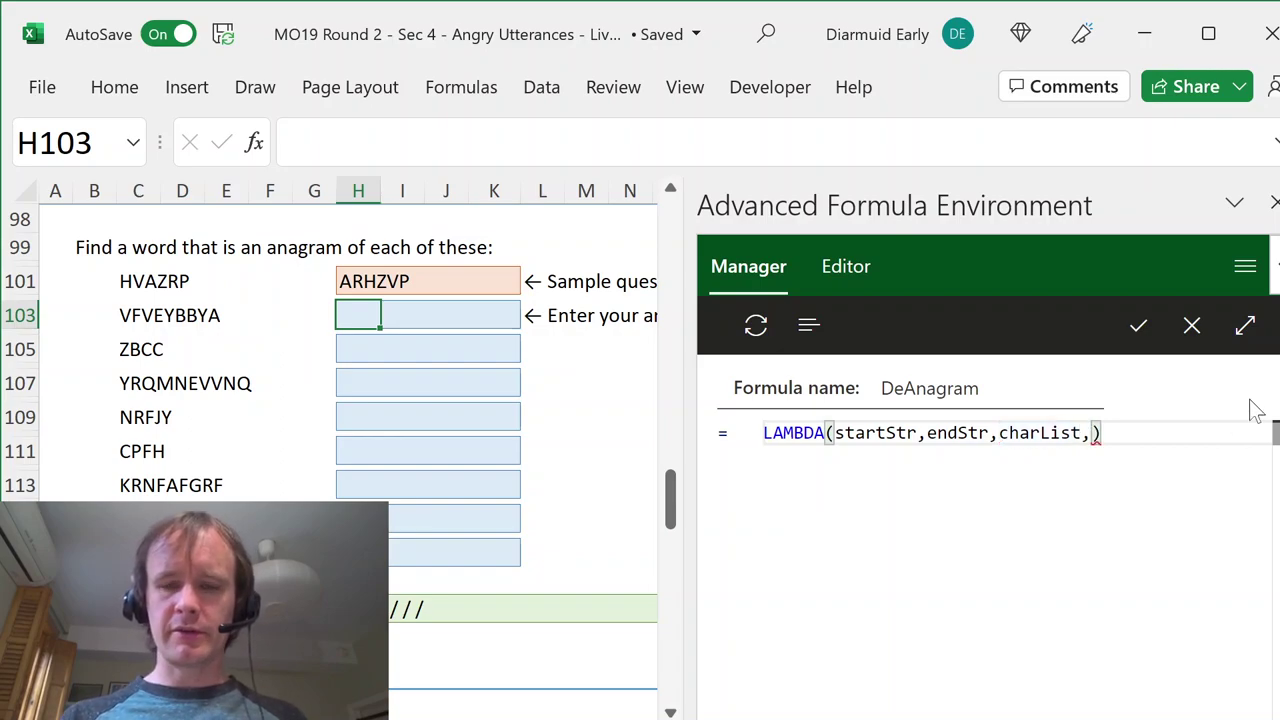
key("Return")
type("IF(")
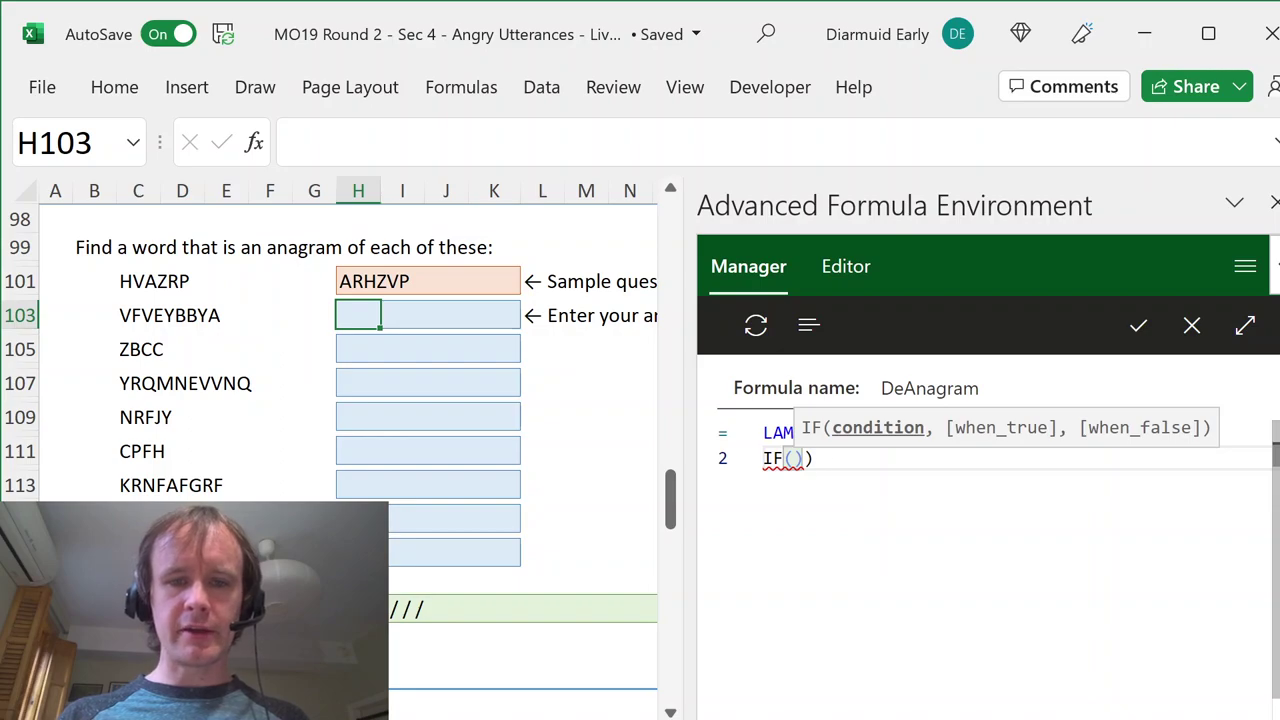
type("char")
key("BackSpace")
key("BackSpace")
key("BackSpace")
key("BackSpace")
type("len(ch")
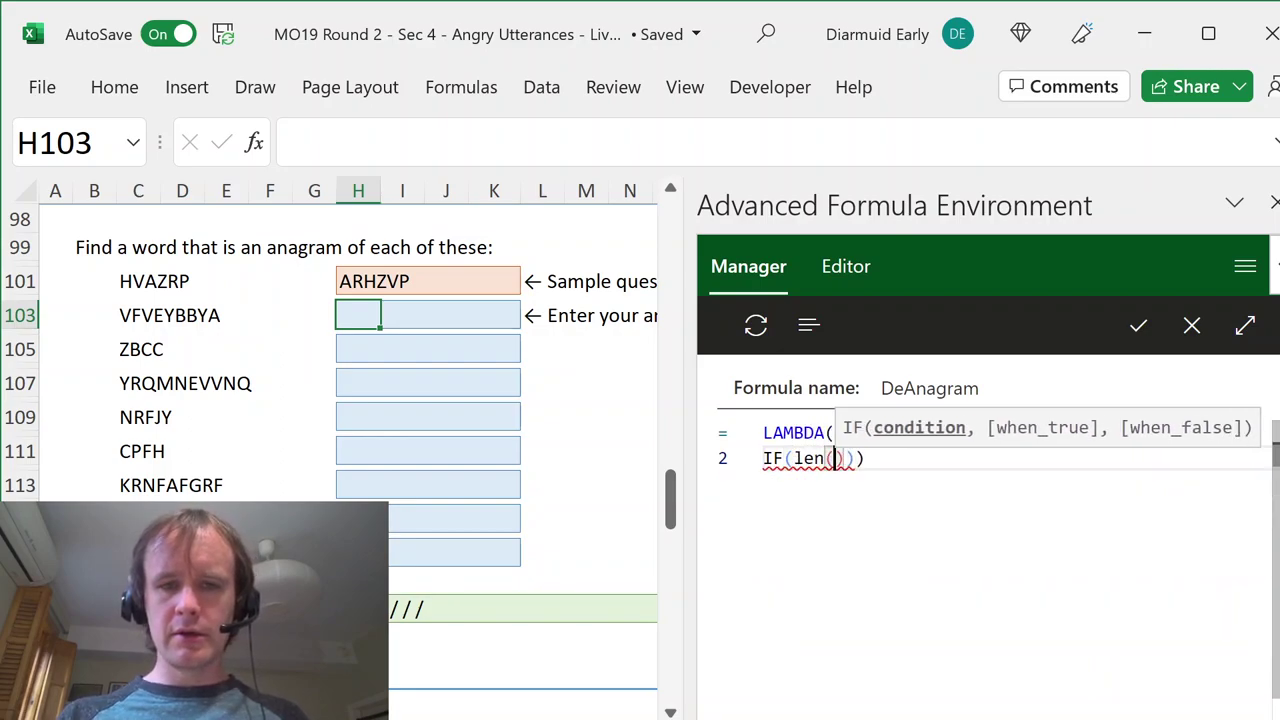
key("BackSpace")
key("BackSpace")
key("BackSpace")
key("BackSpace")
key("BackSpace")
key("BackSpace")
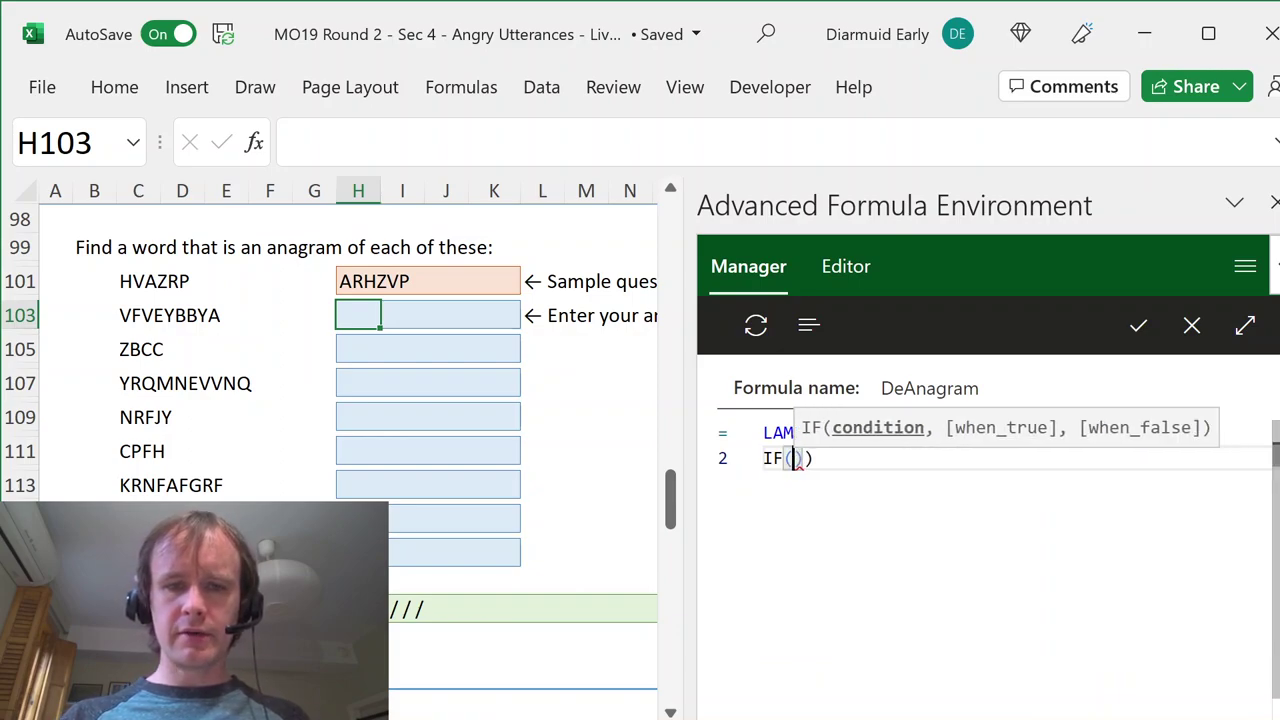
type("char")
key("Tab")
type("=\"")
type("\",endStr")
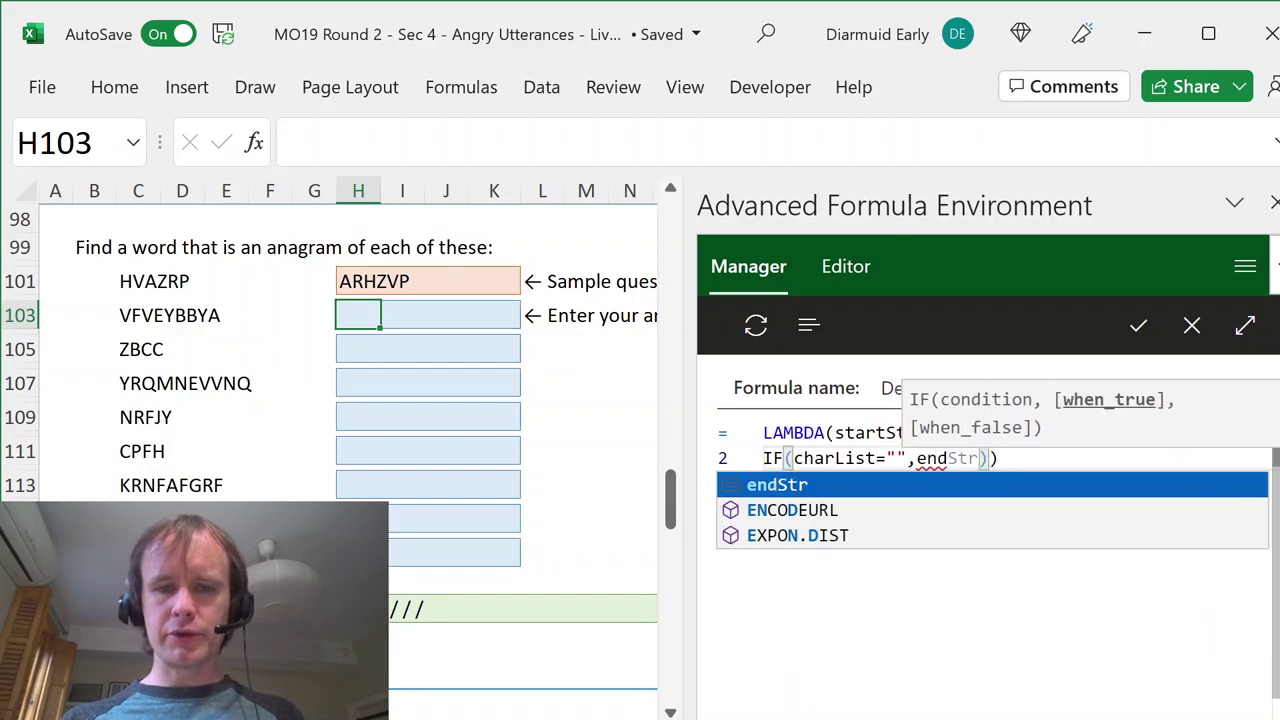
key("Tab")
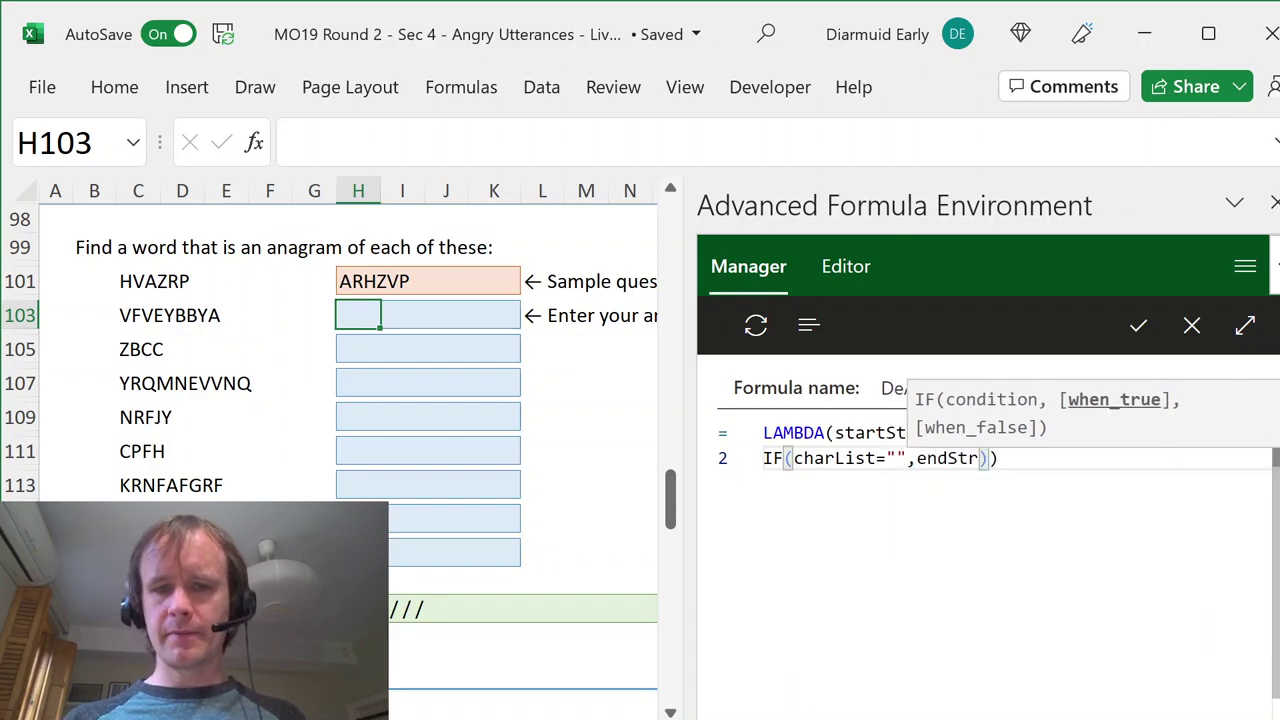
type(",")
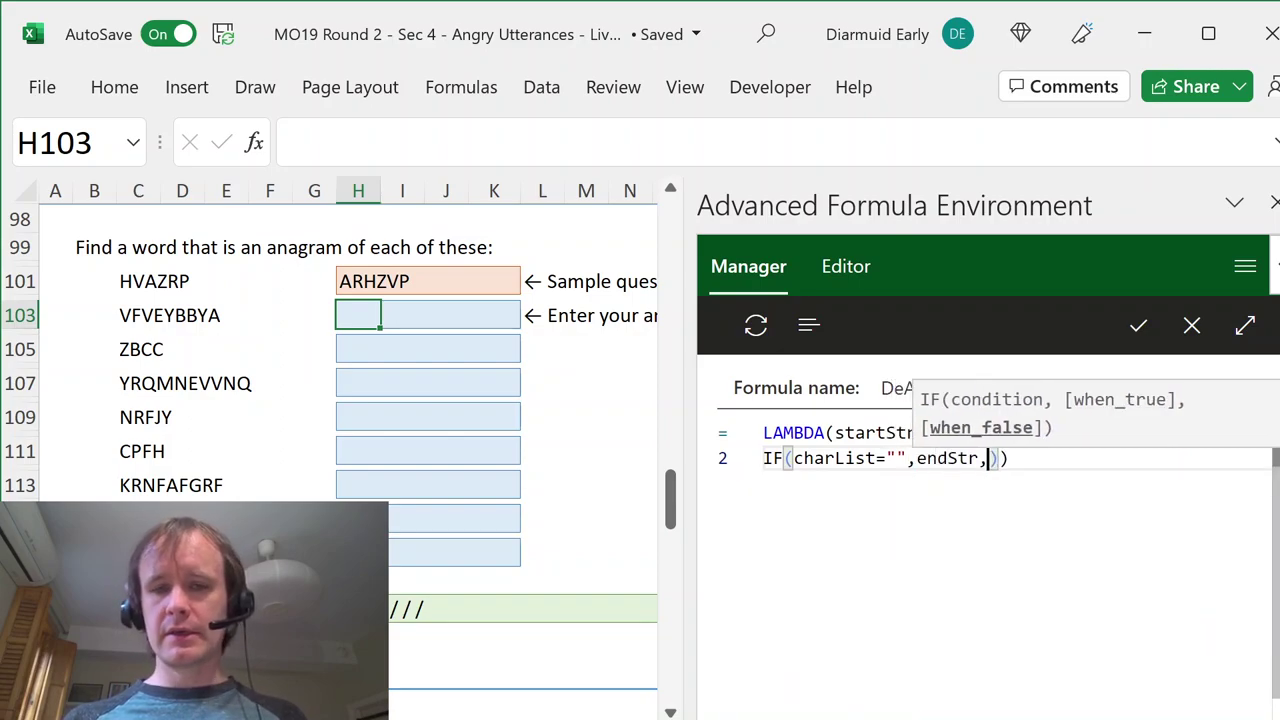
key("Return")
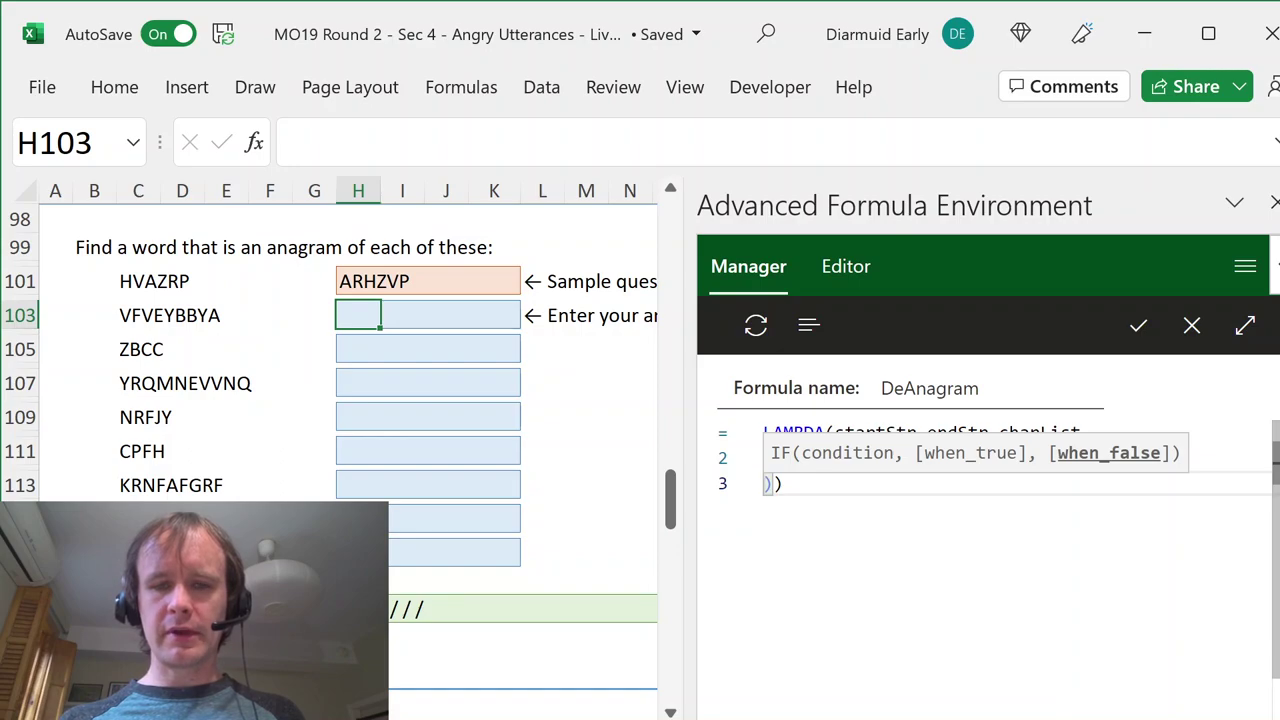
- Open a LET defining subStr as SUBSTITUTE(startStr,LEFT(charList),"") in the false branch
type("let")
key("Tab")
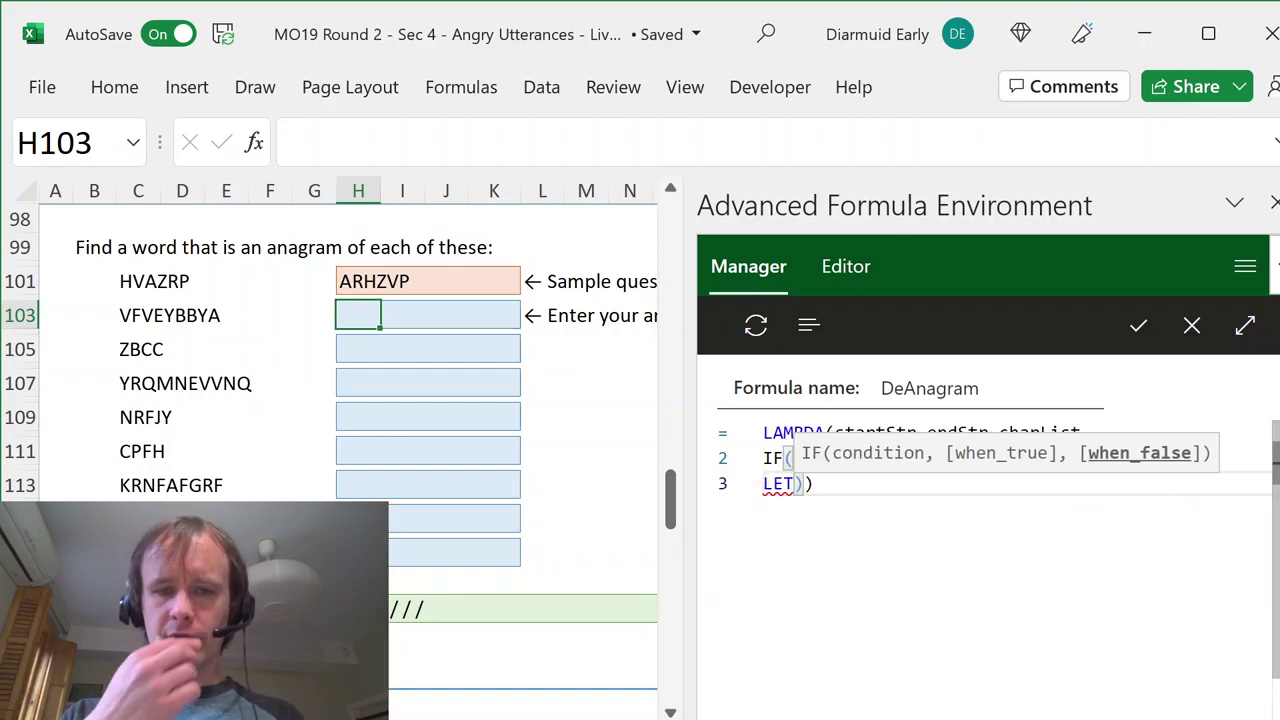
type("(")
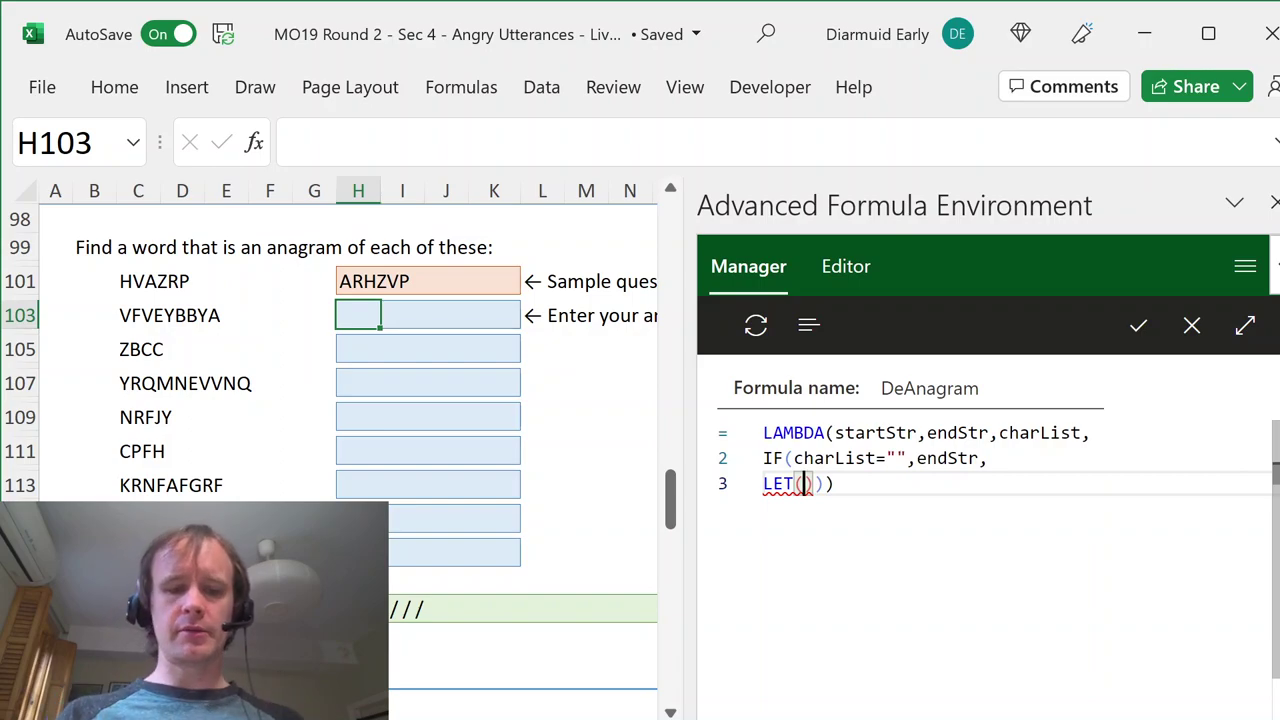
type("subStr,")
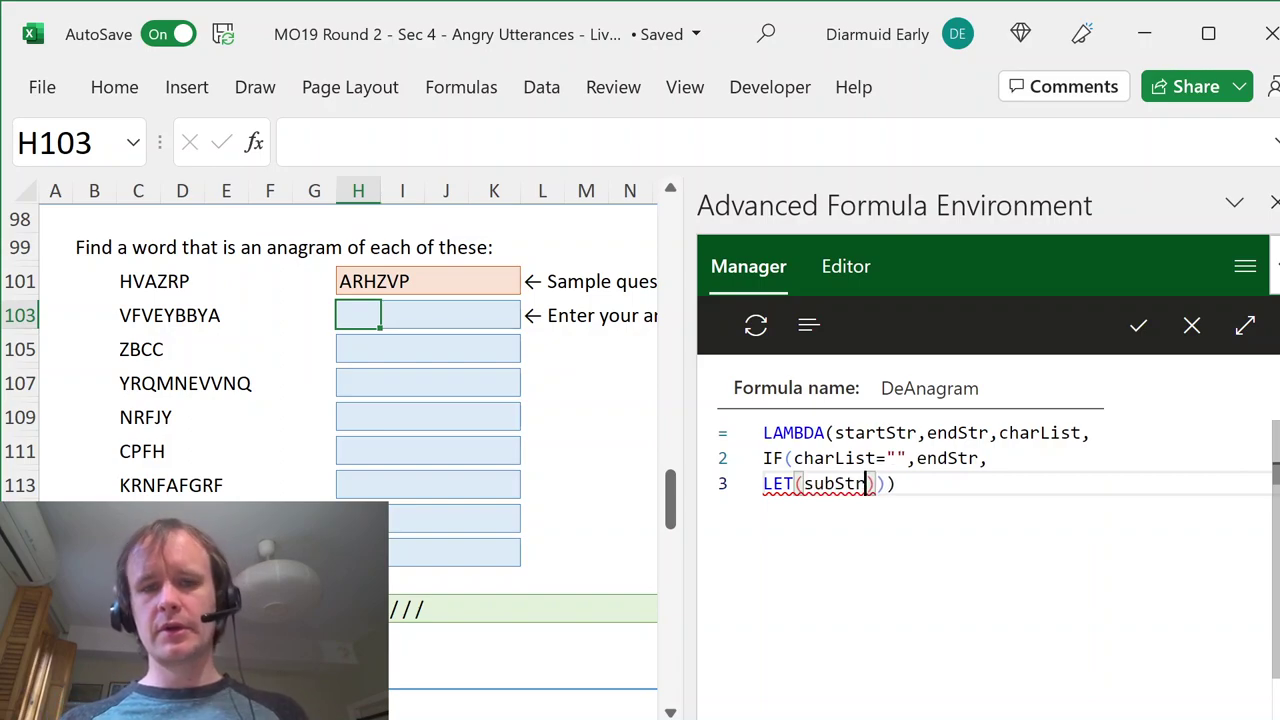
type("sta")
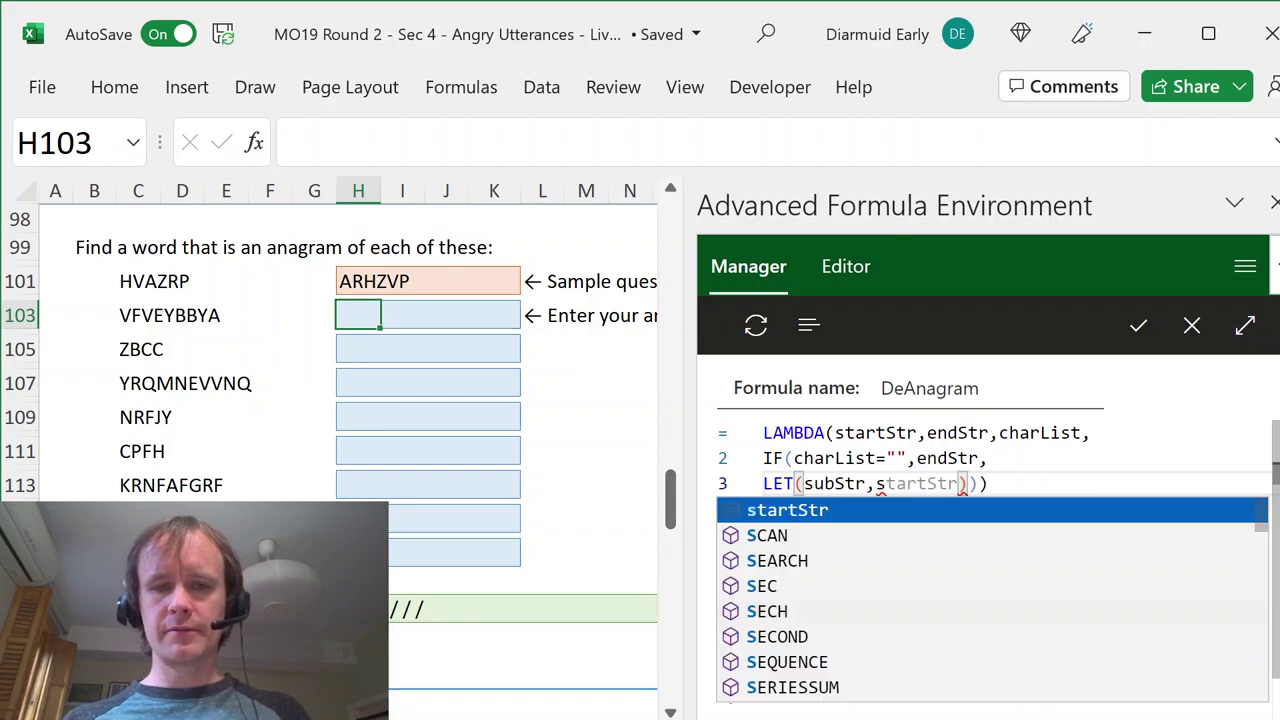
key("BackSpace")
key("BackSpace")
key("BackSpace")
type("sub")
key("Tab")
type("s")
key("BackSpace")
type("(str")
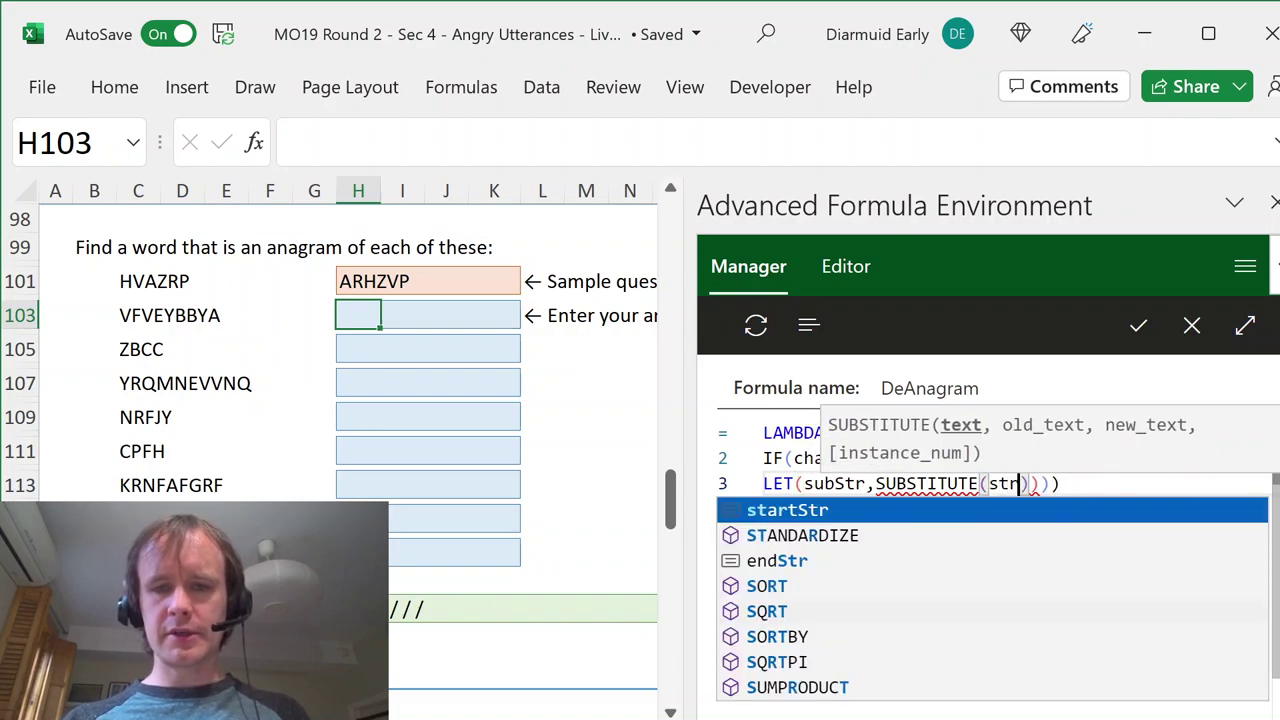
type("a")
key("Tab")
type(",")
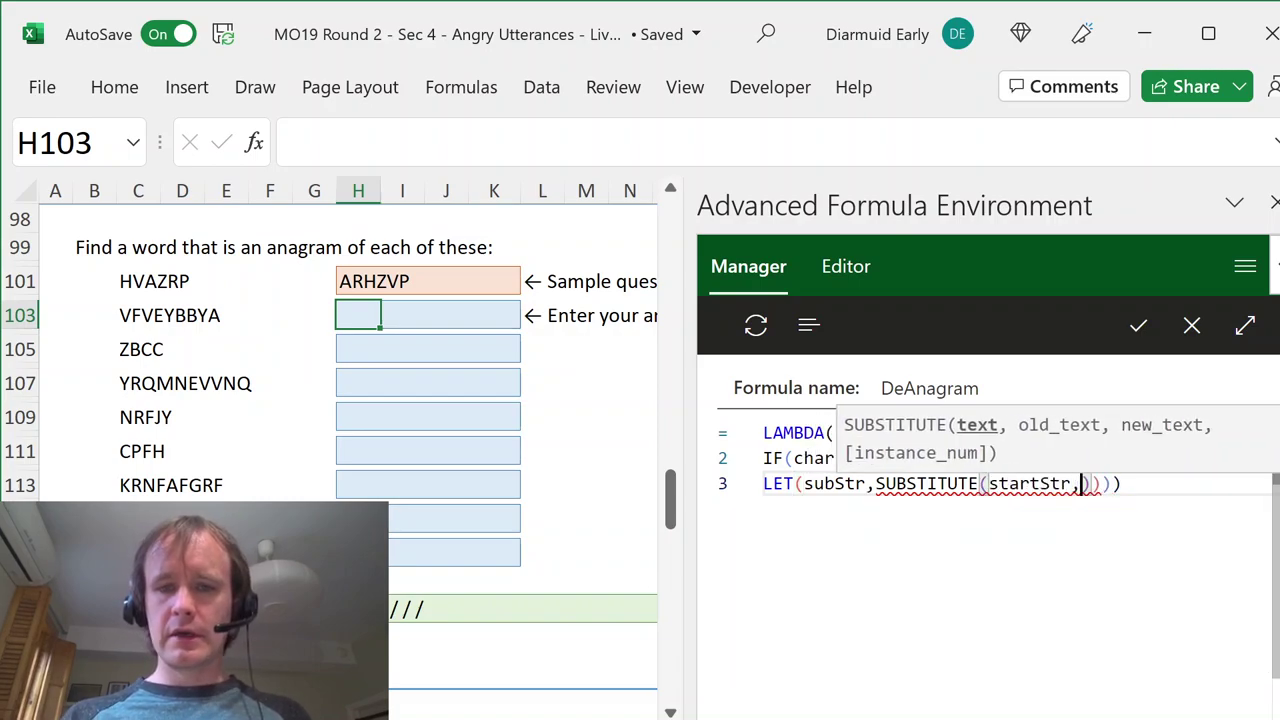
type("lef")
key("Tab")
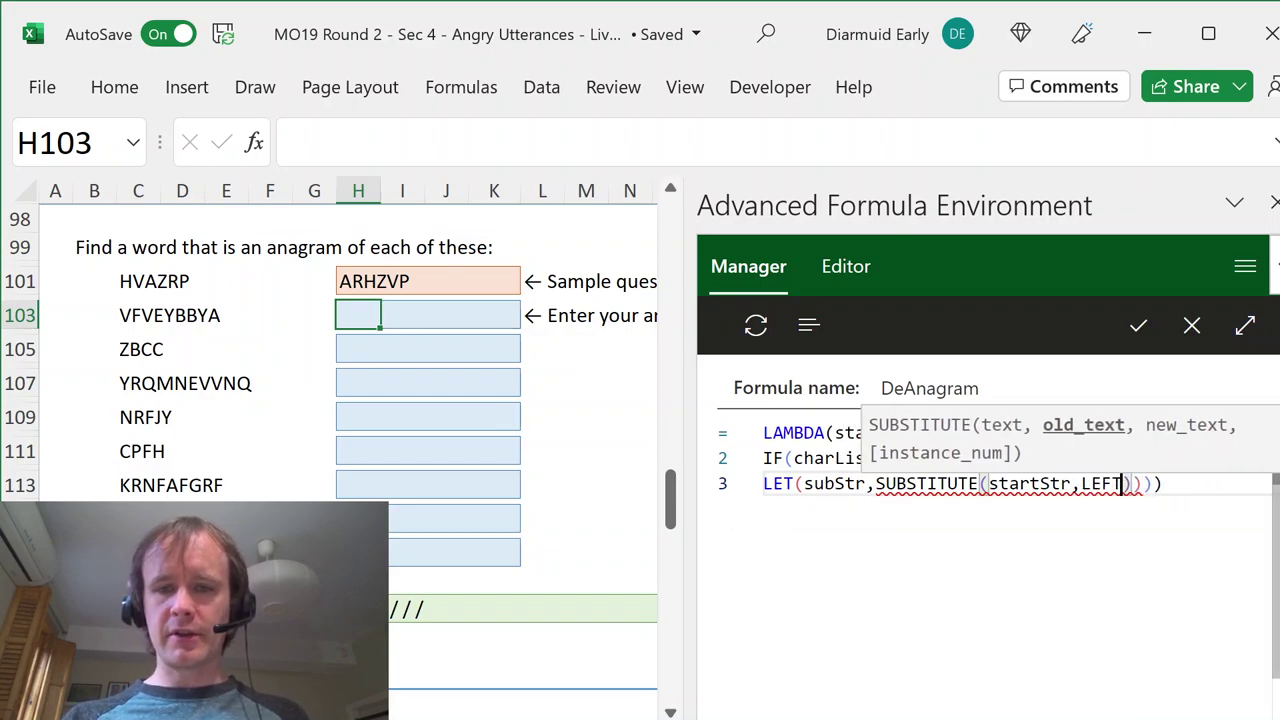
type("(ch")
key("Tab")
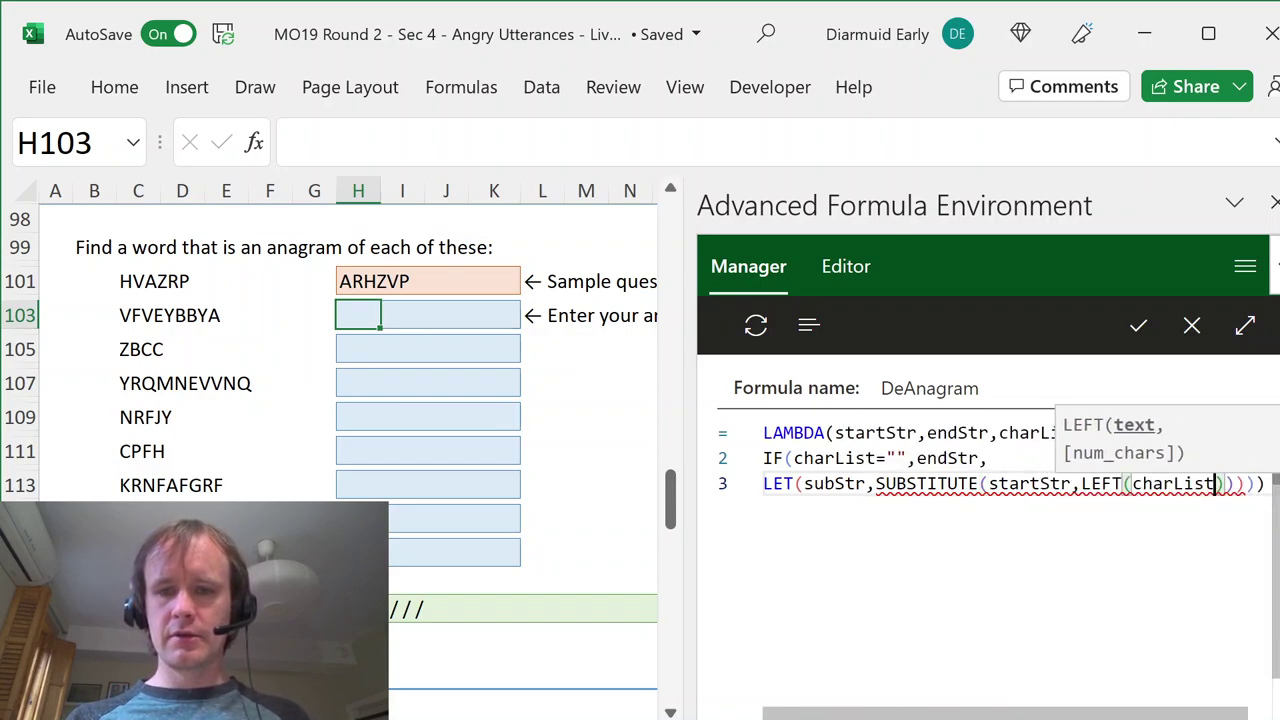
type("),\"\")")
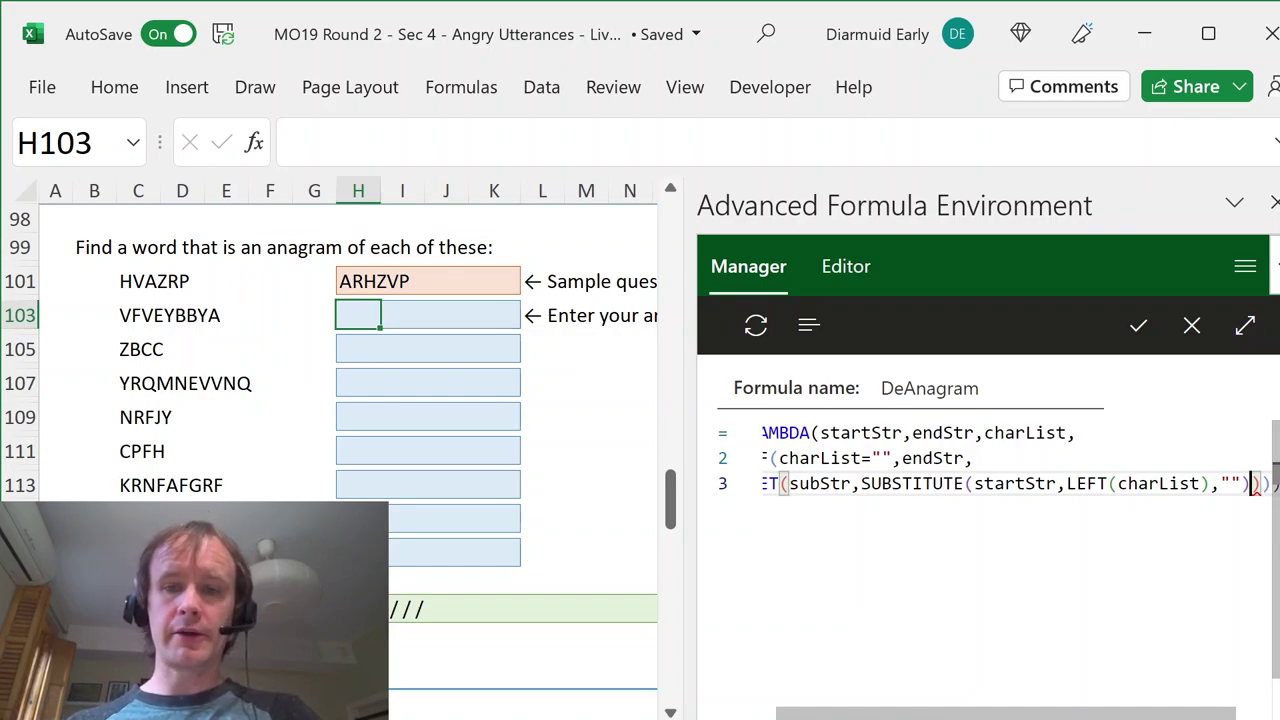
type(",")
key("Return")
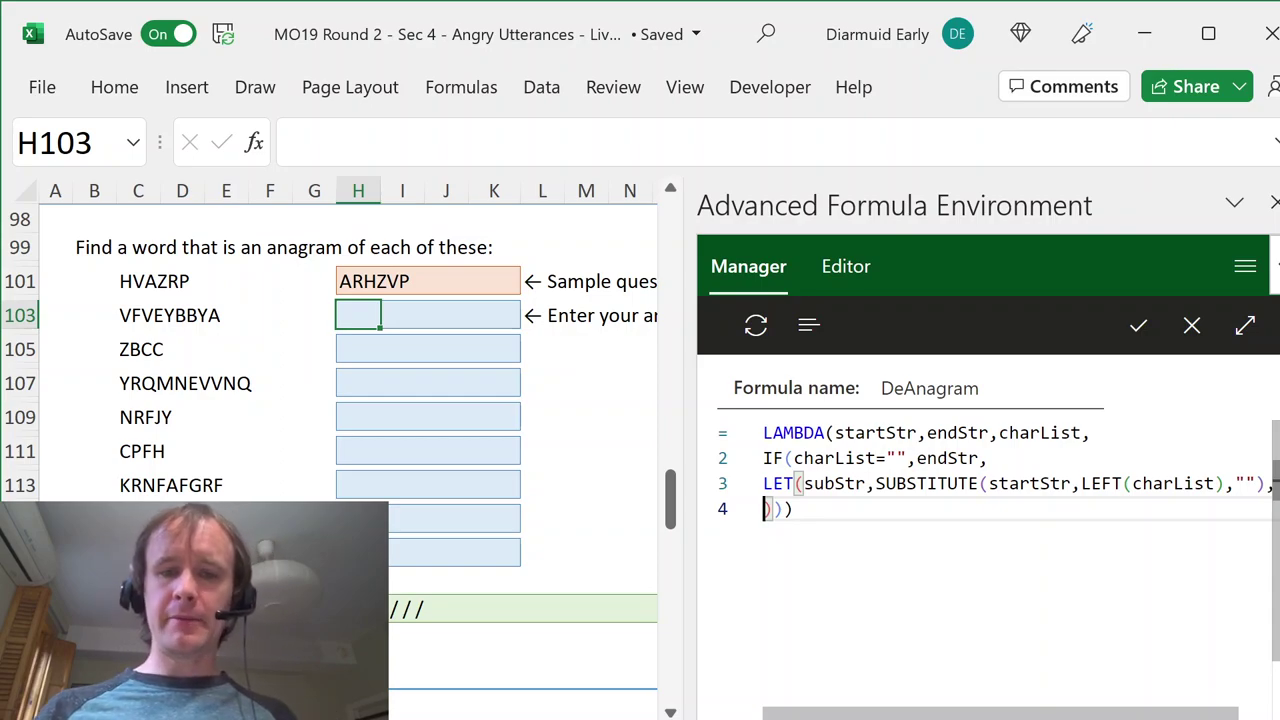
- Add numChars as LEN(startStr)-LEN(subStr) to the LET and start line 5
type("numChars")
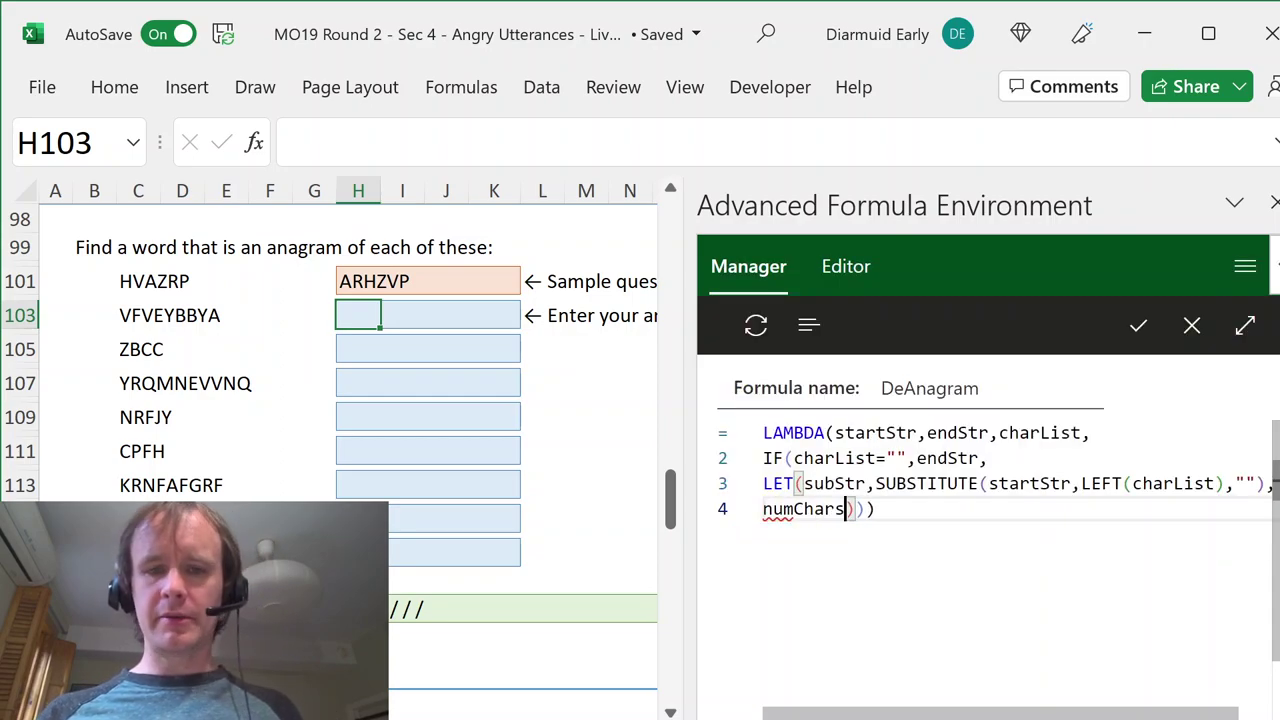
type(",len(")
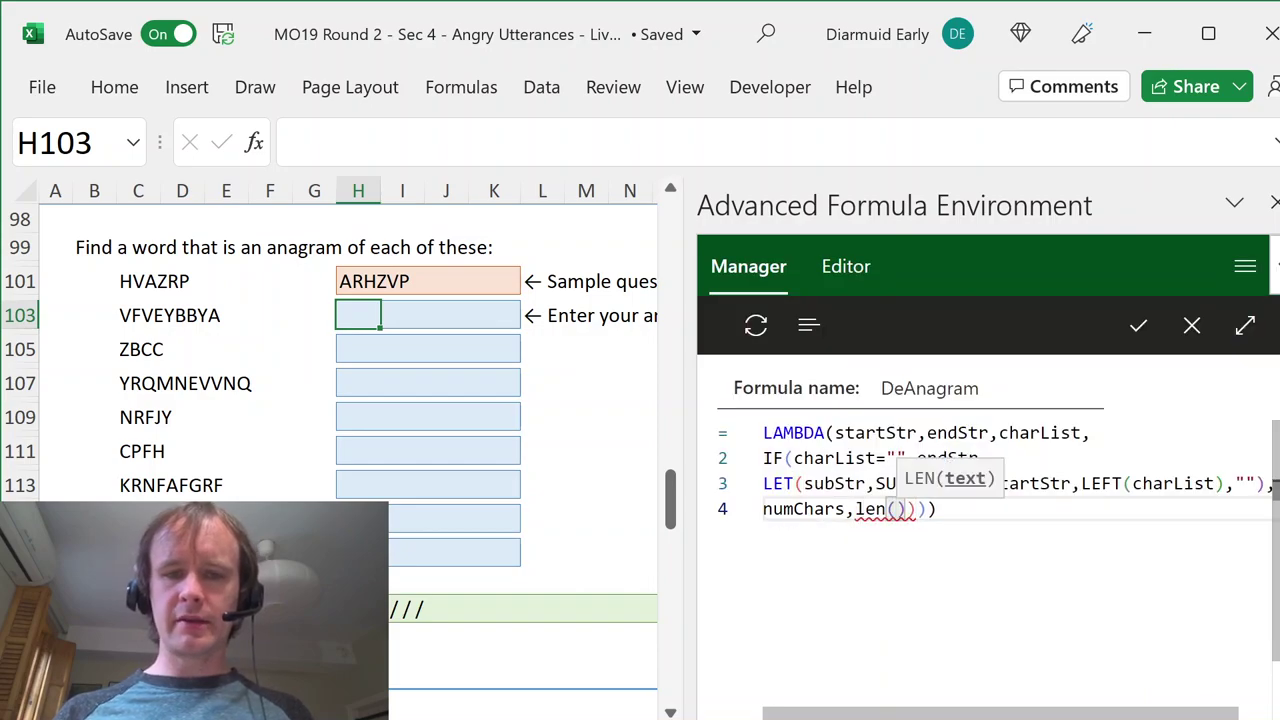
type("star")
key("Tab")
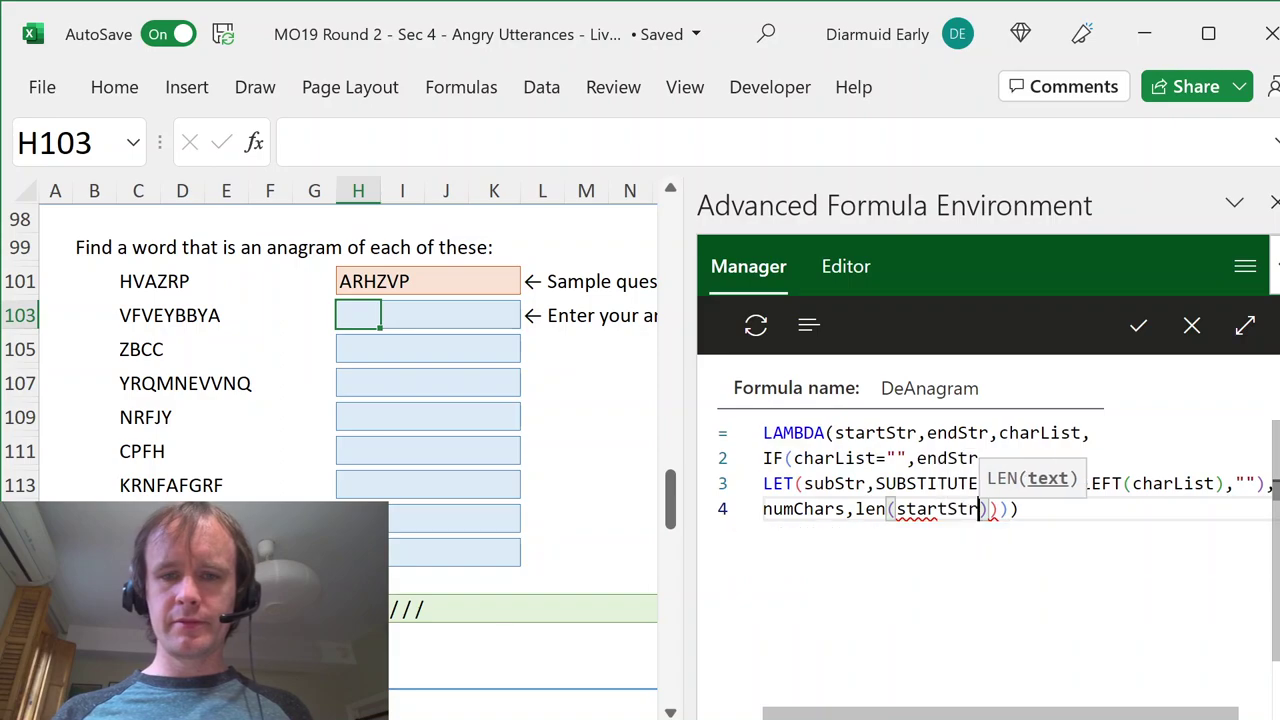
type(")-len(subs")
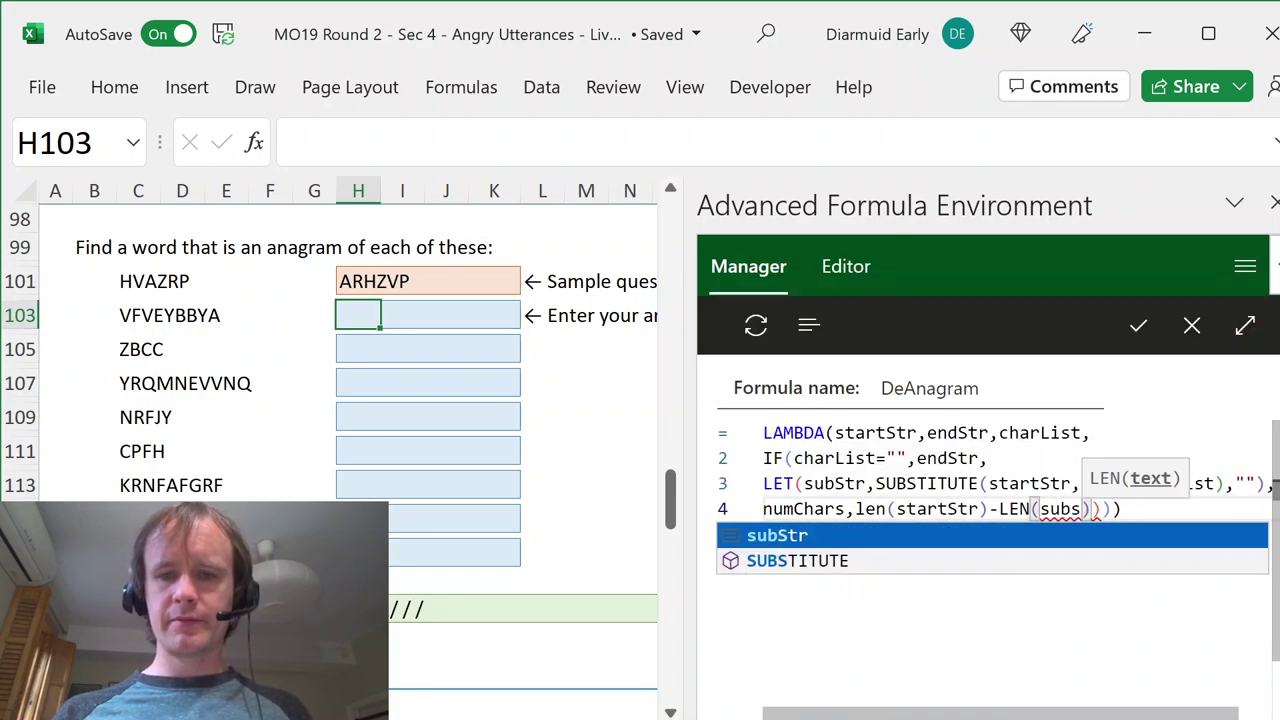
key("Tab")
type(")")
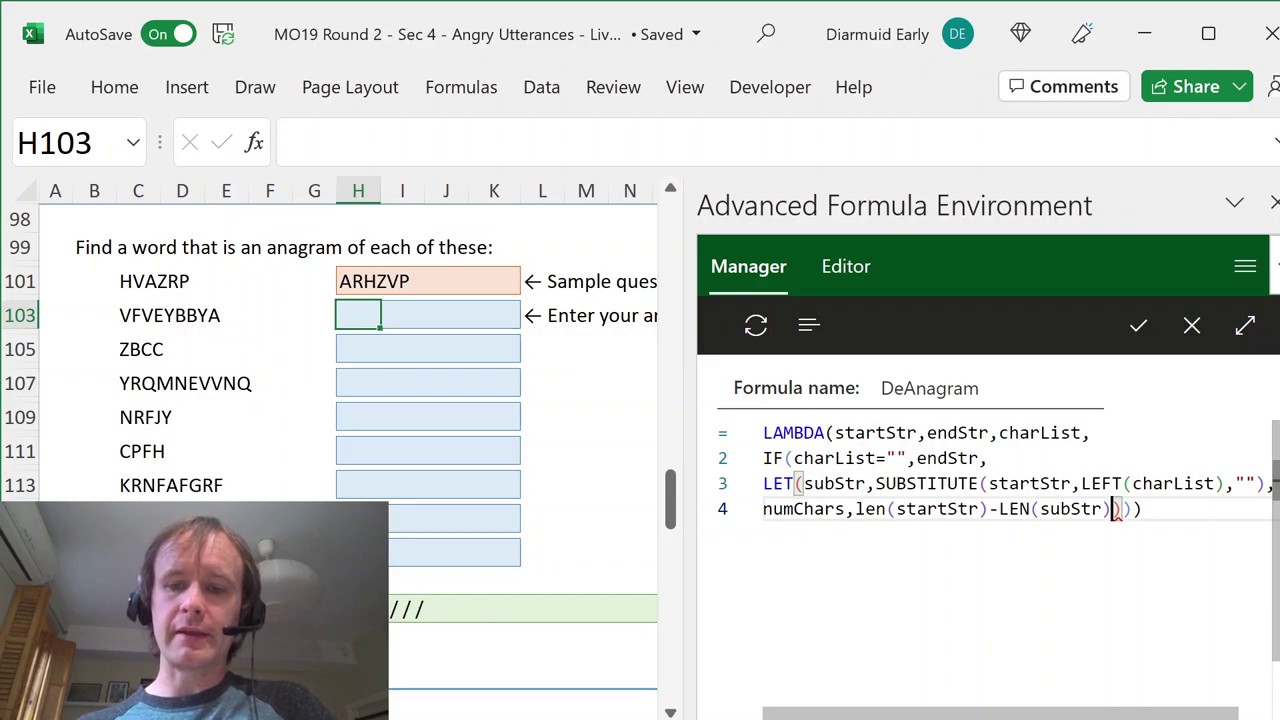
type(",")
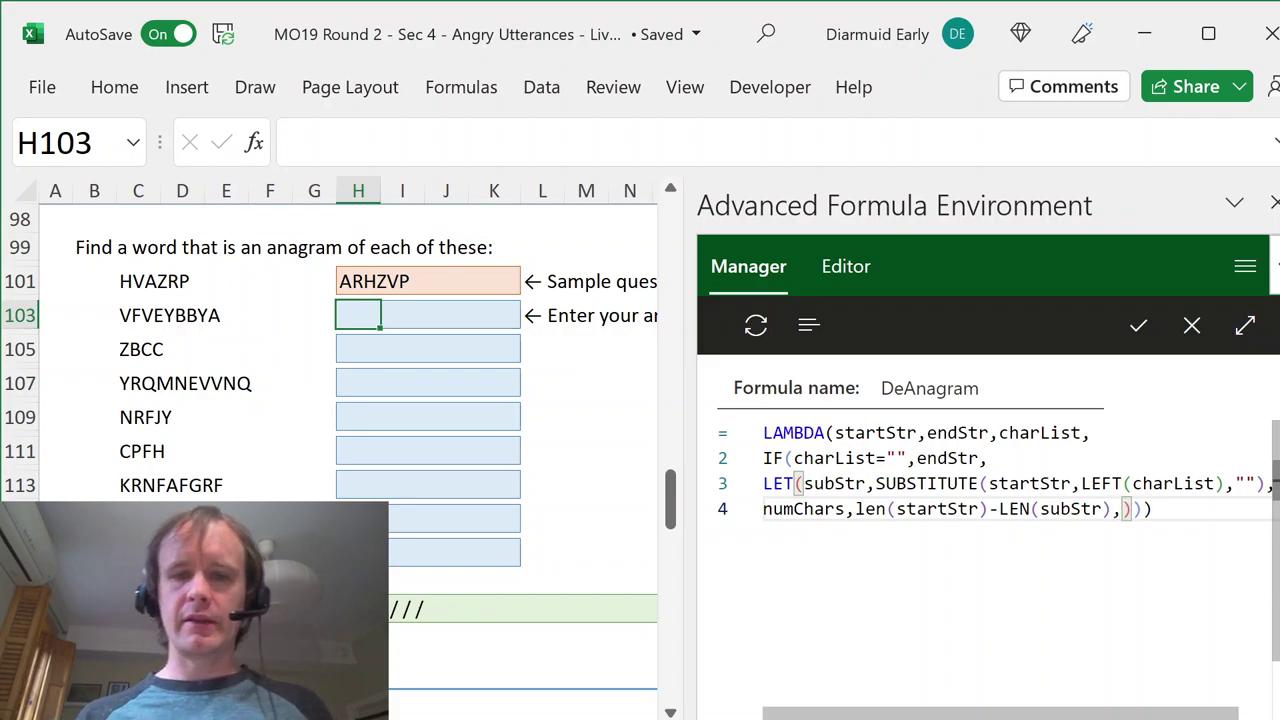
key("Return")
- Begin the recursive call DeAnagram(subStr,endStr&REPT(LEFT(charList),numChars), with its first two arguments
type("DeAnagram")
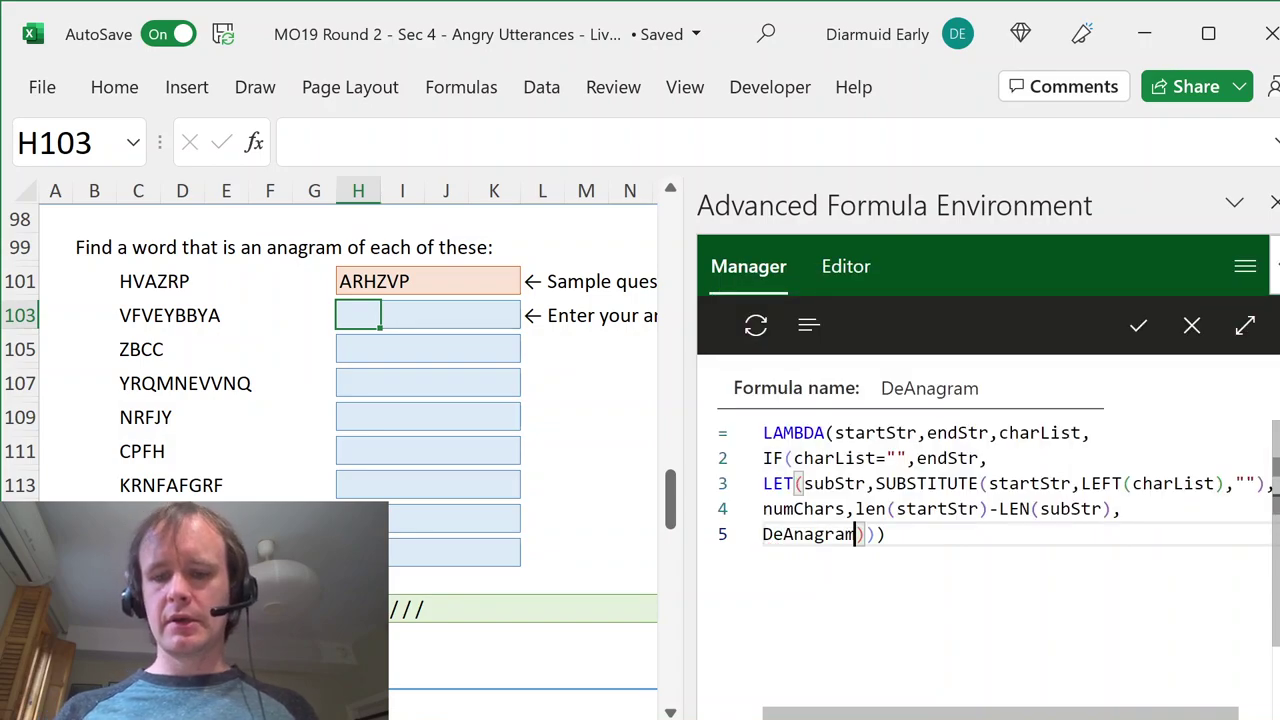
type("(")
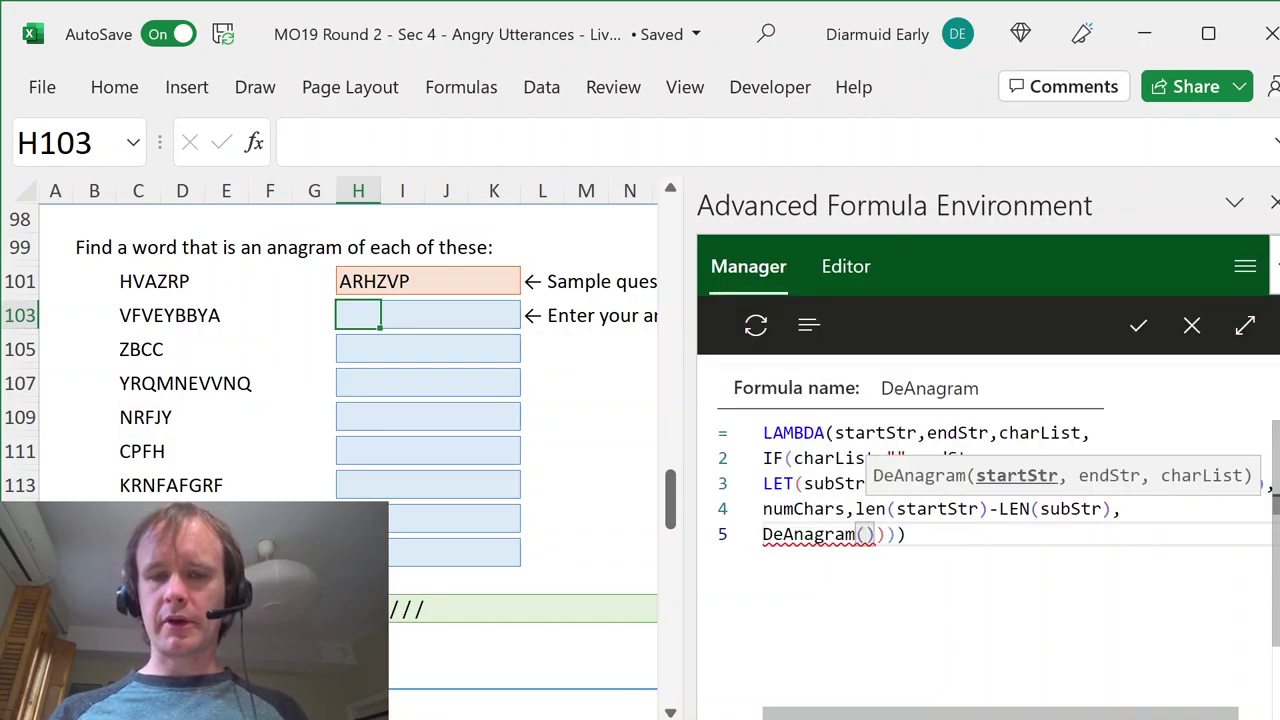
type("sub")
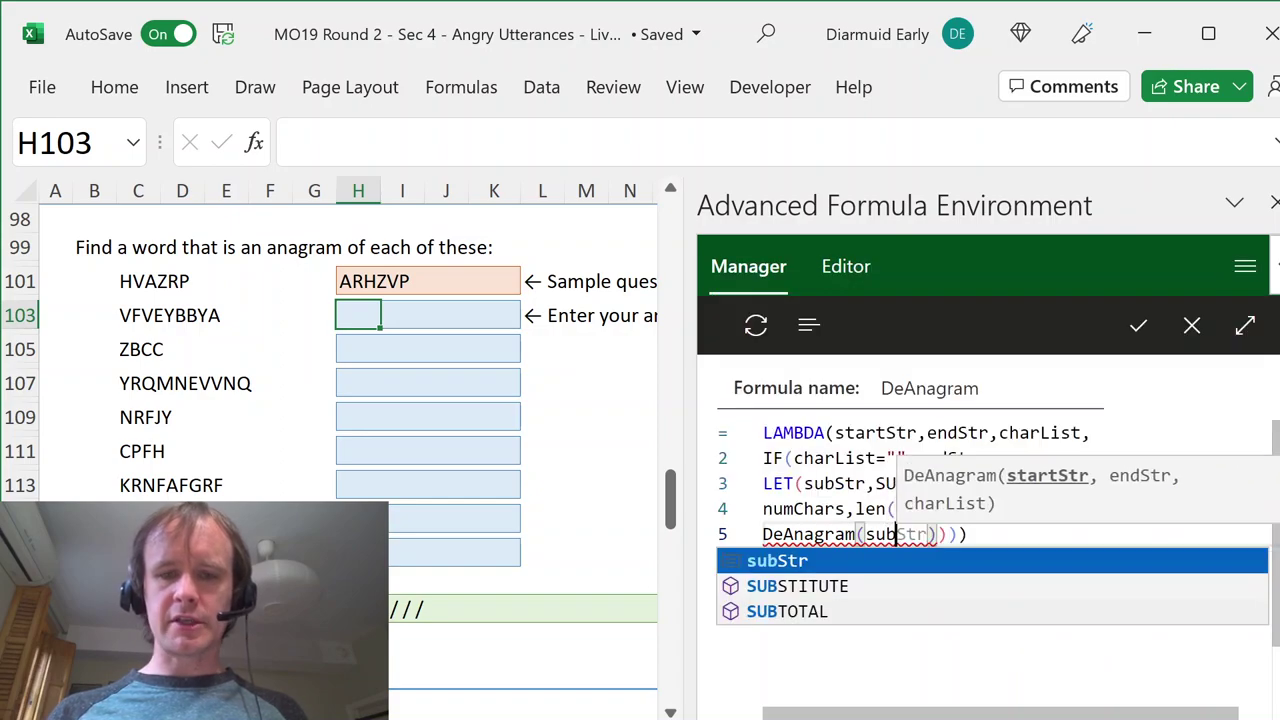
key("Tab")
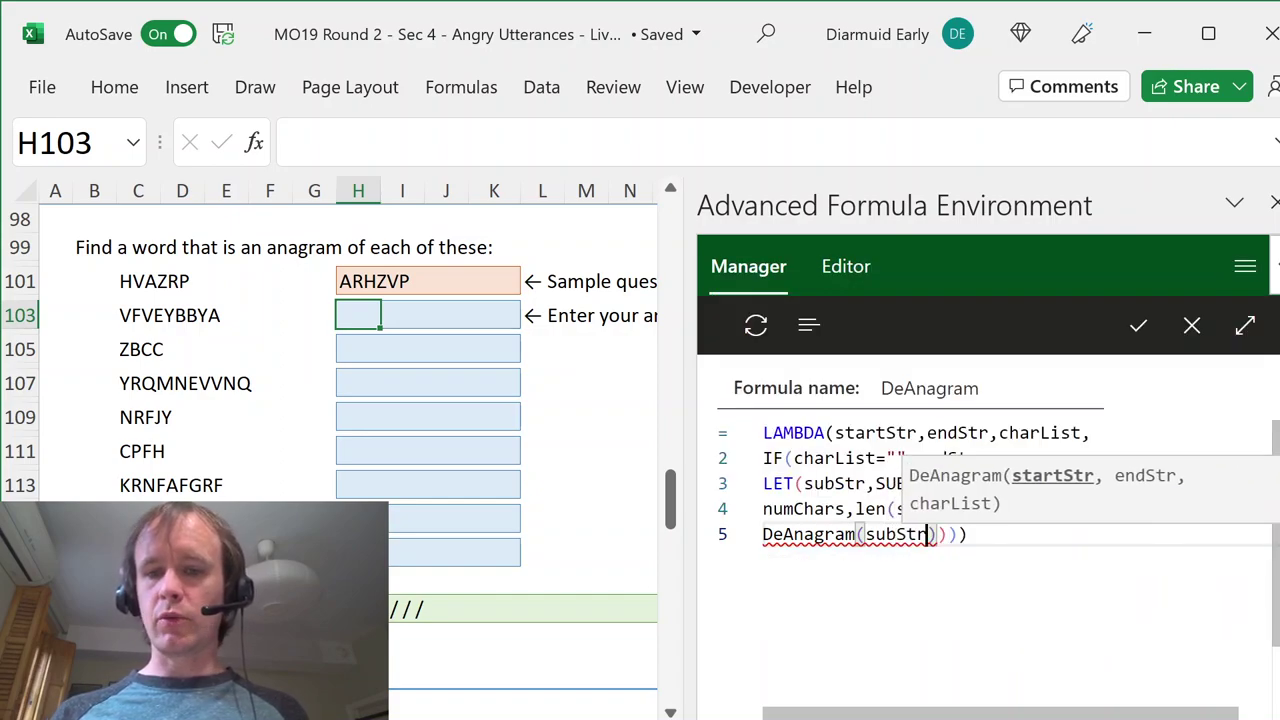
type(",")
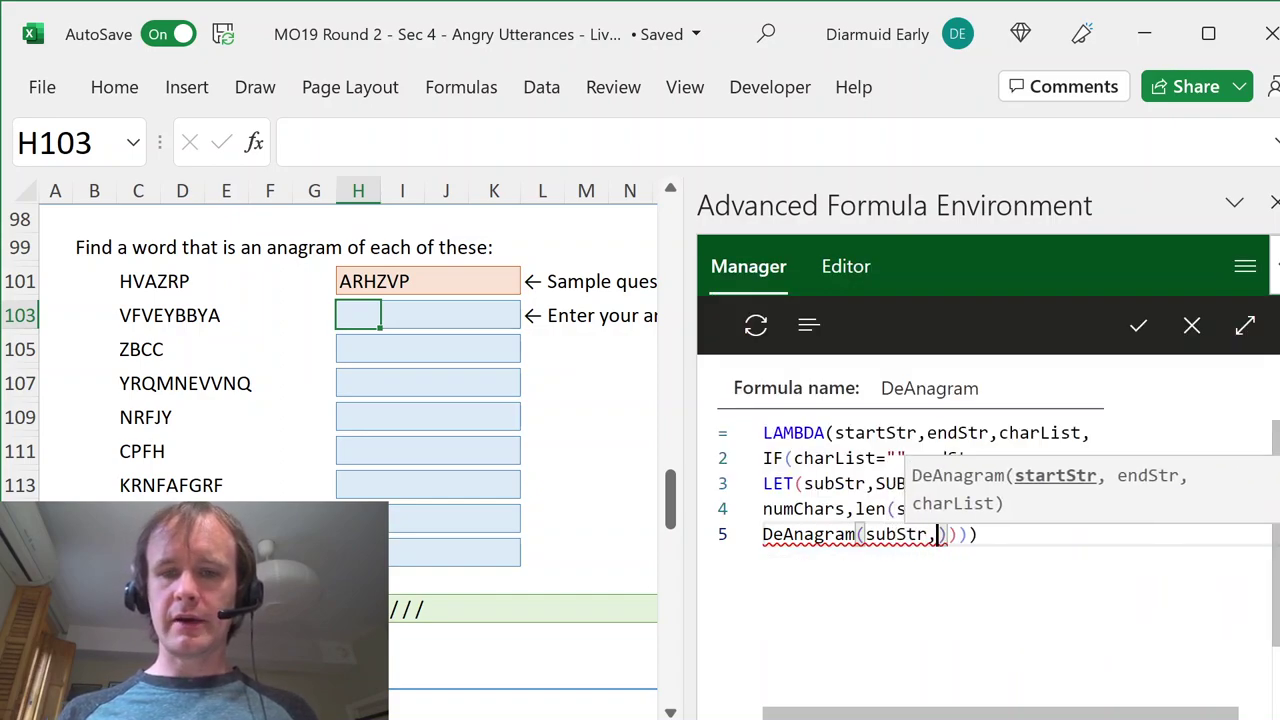
type("end")
key("Tab")
type("&")
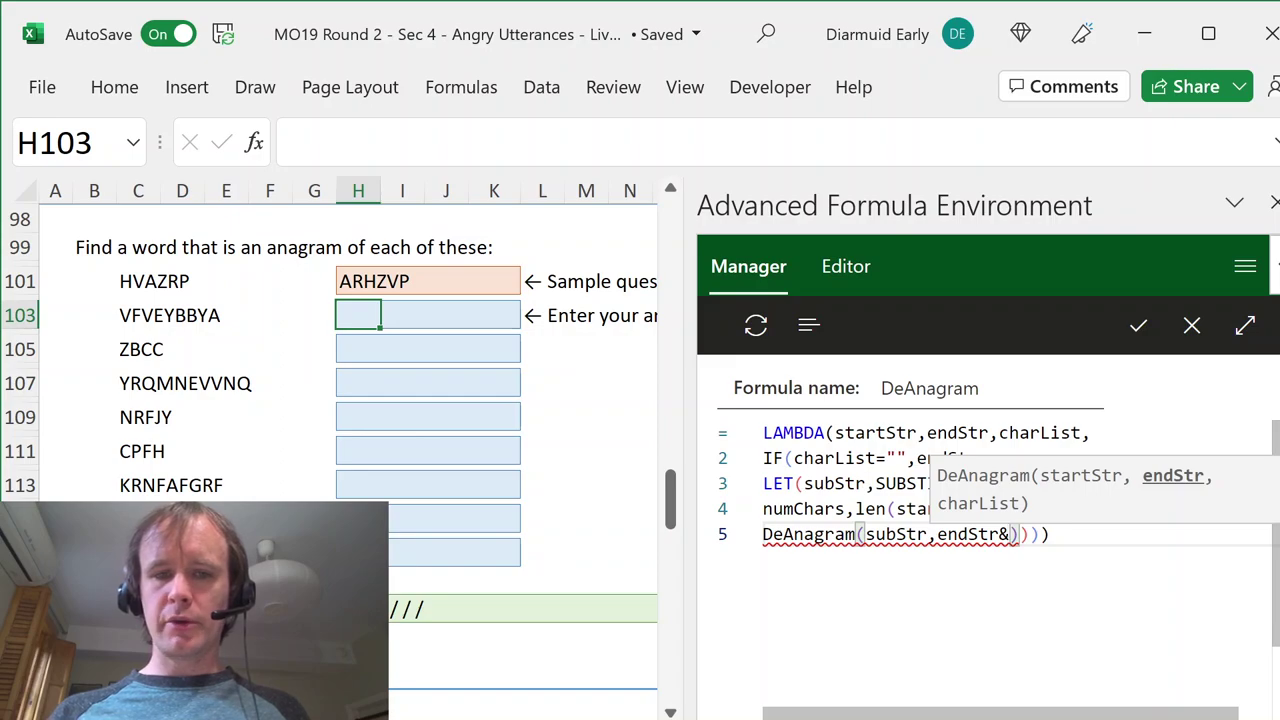
type("rep")
key("Down")
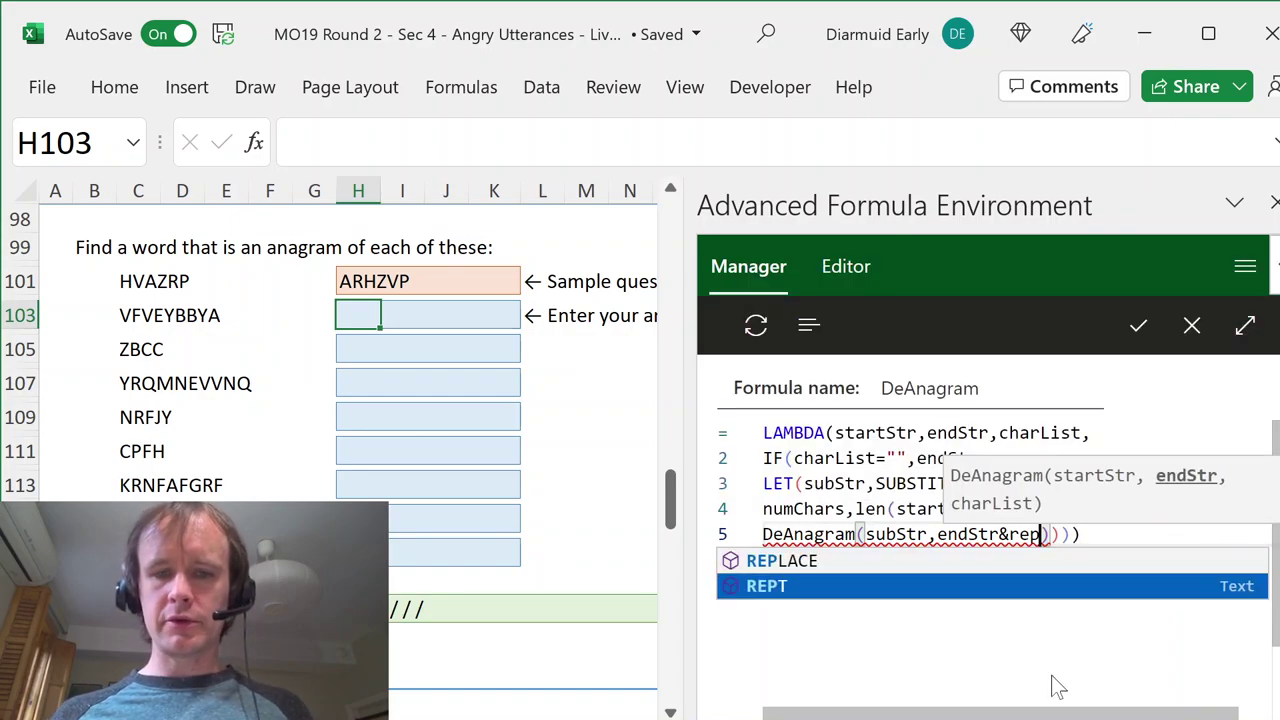
key("Tab")
type("(")
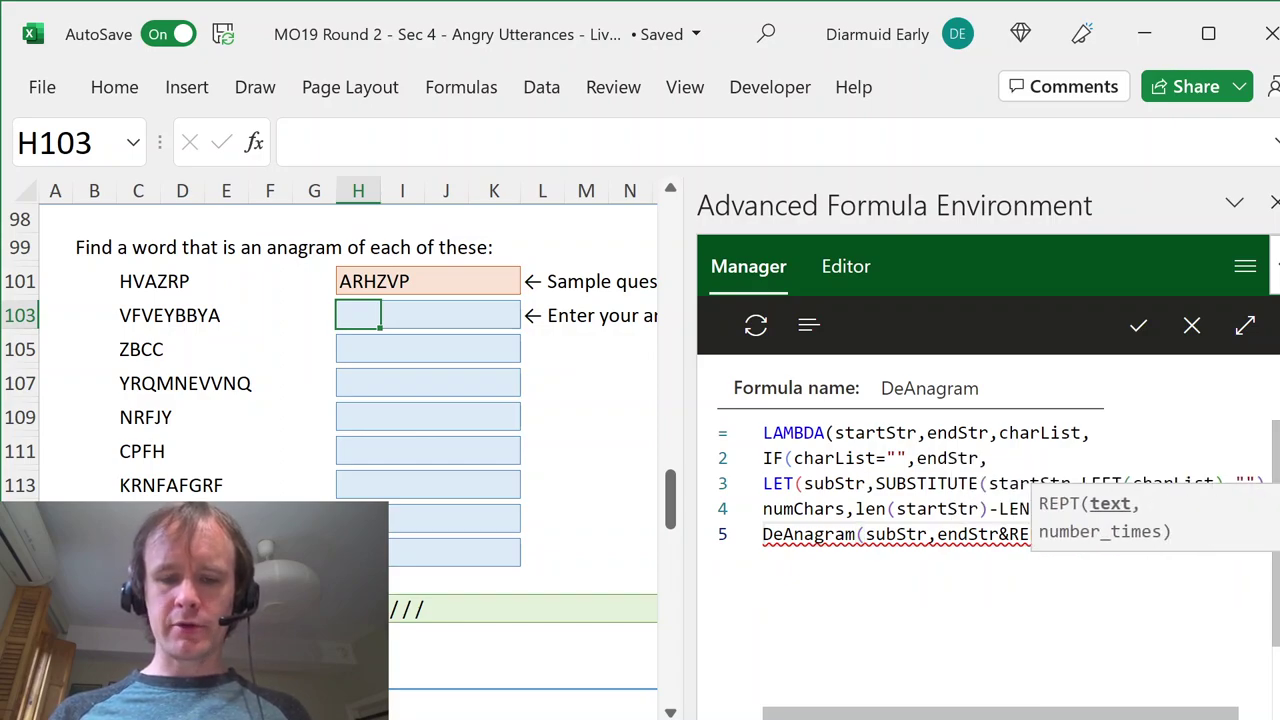
type("lef")
key("Tab")
type("c")
key("BackSpace")
type("(ch")
key("Tab")
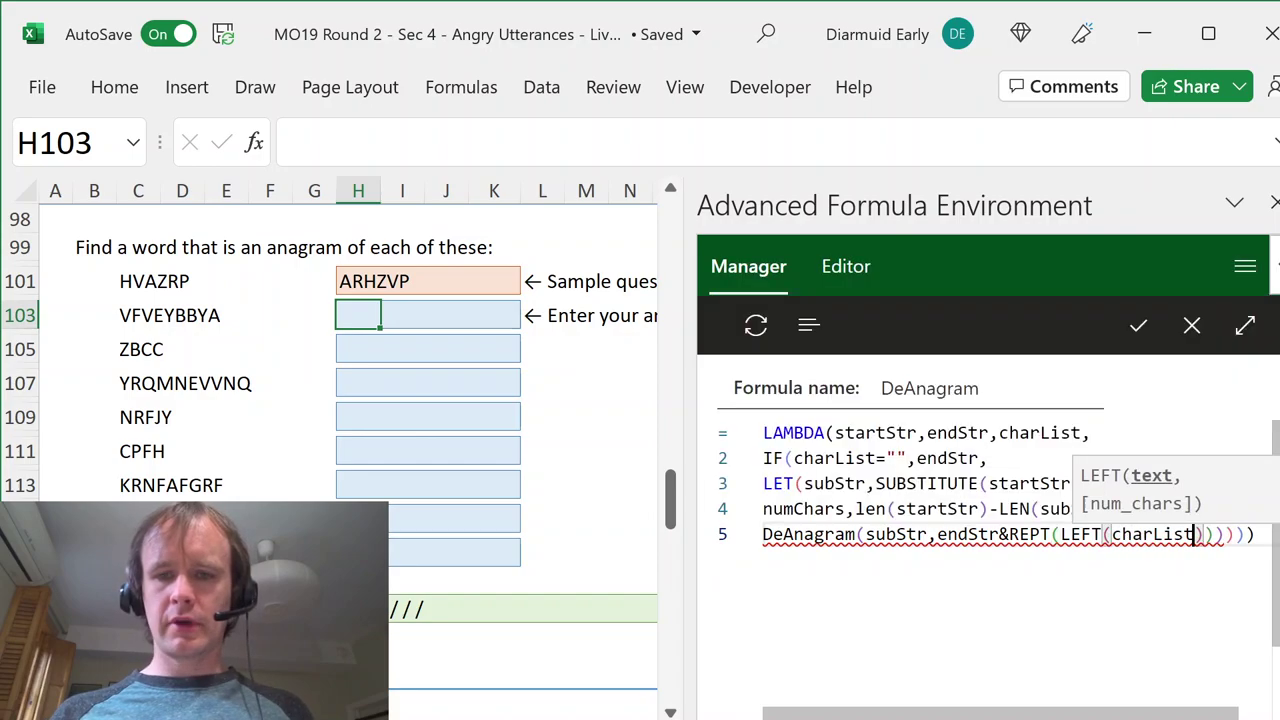
type("),")
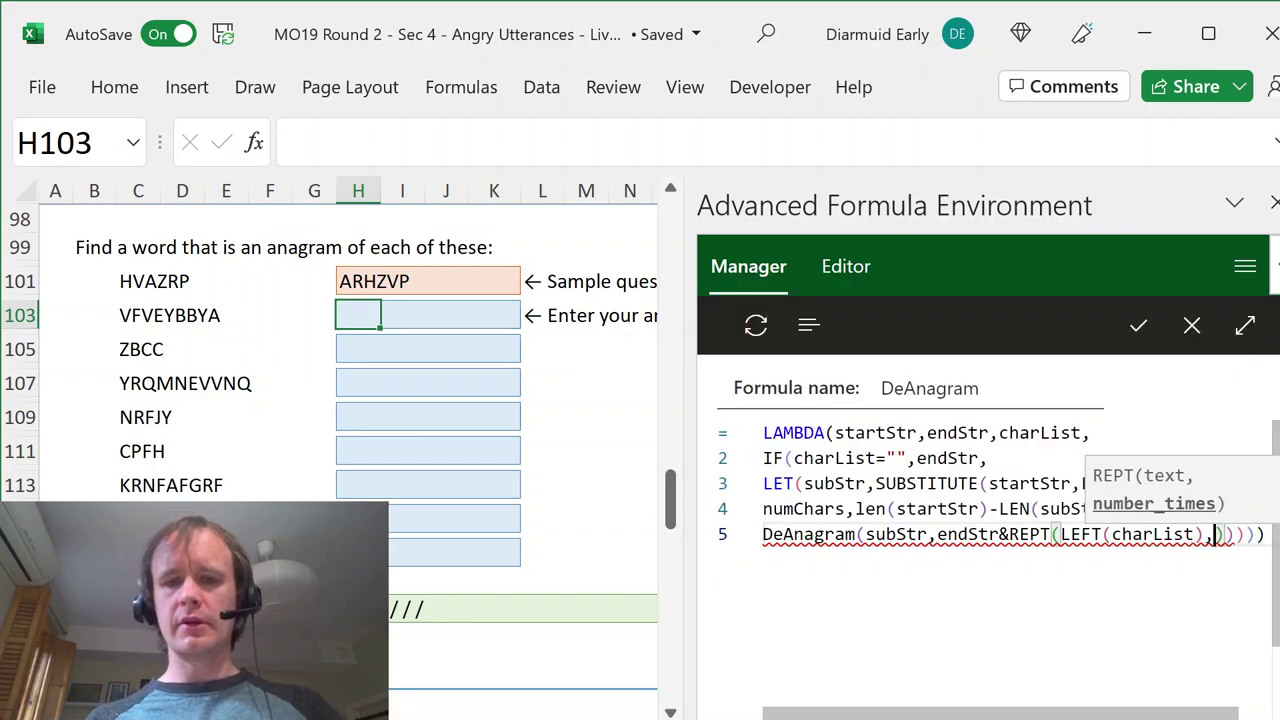
key("BackSpace")
key("BackSpace")
type(",")
key("BackSpace")
type(")")
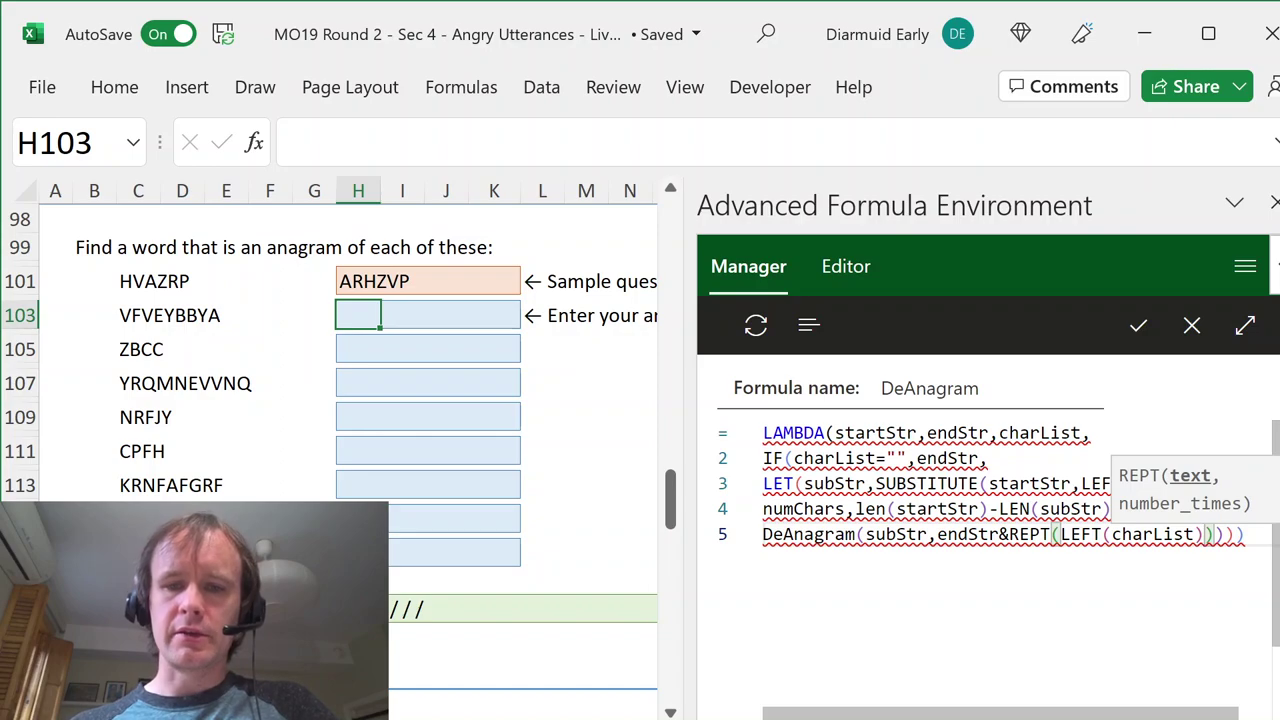
type(",")
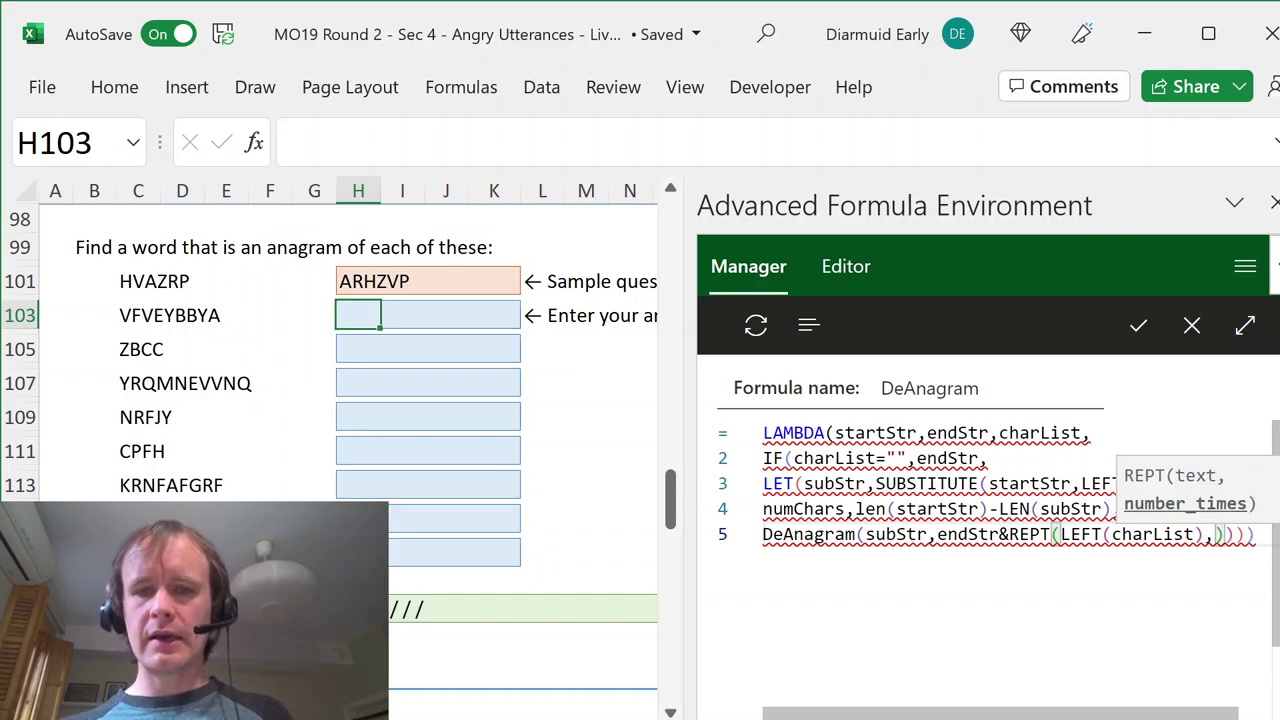
type("num")
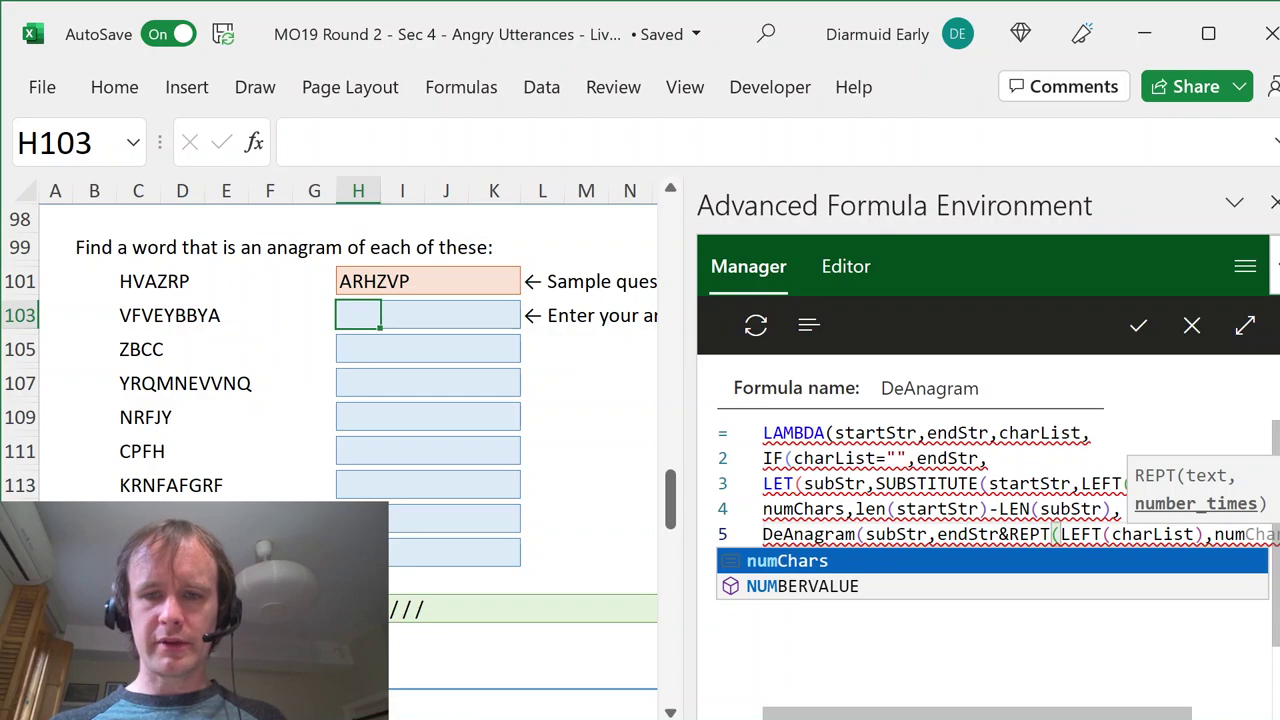
key("Tab")
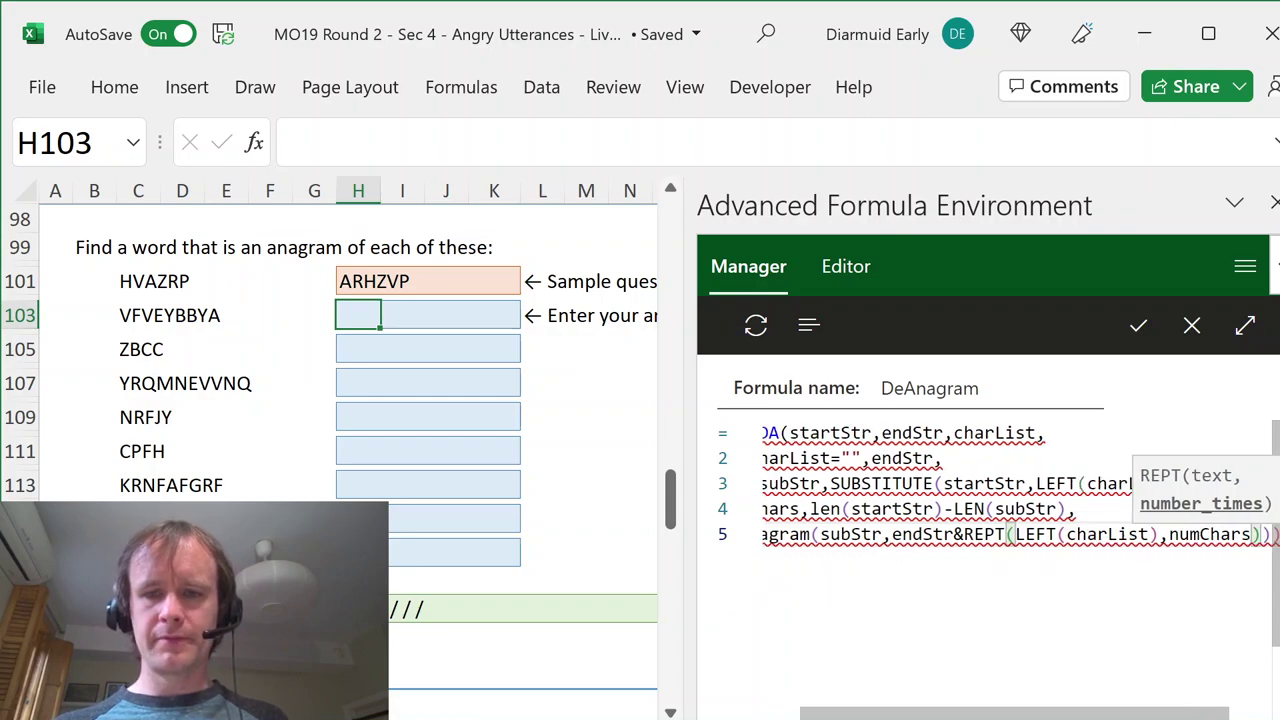
type(")")
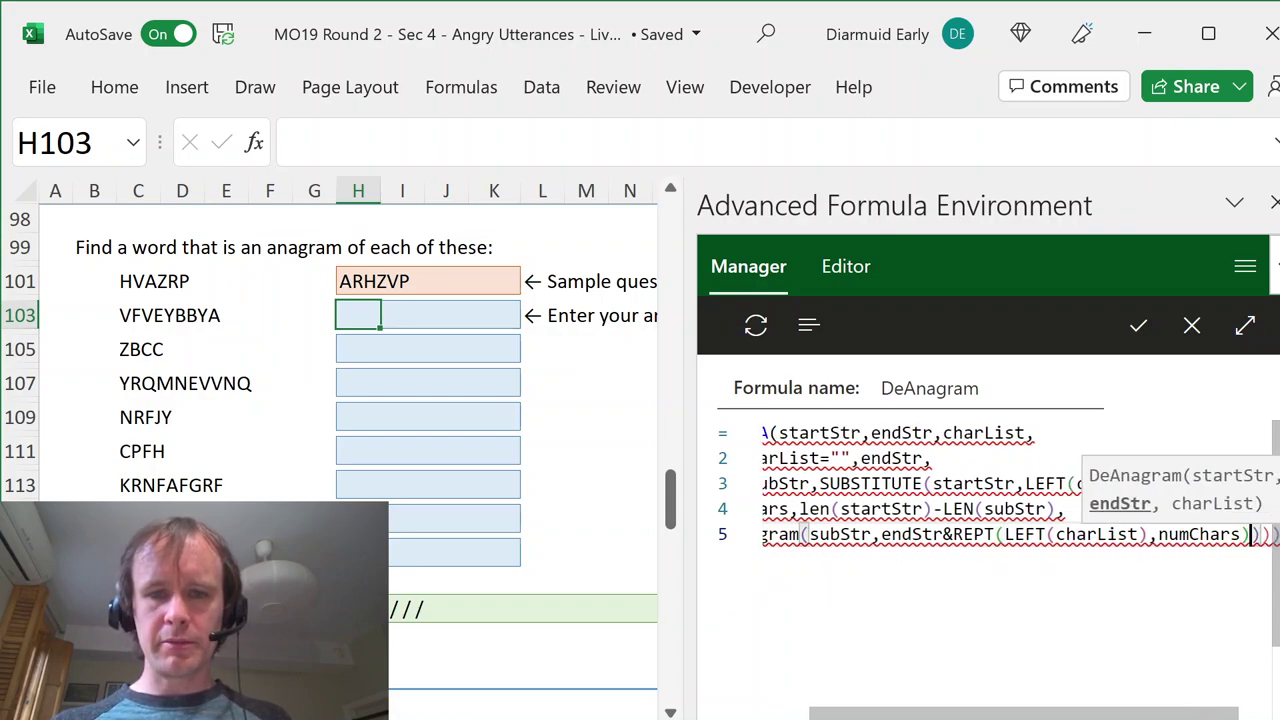
type(",")
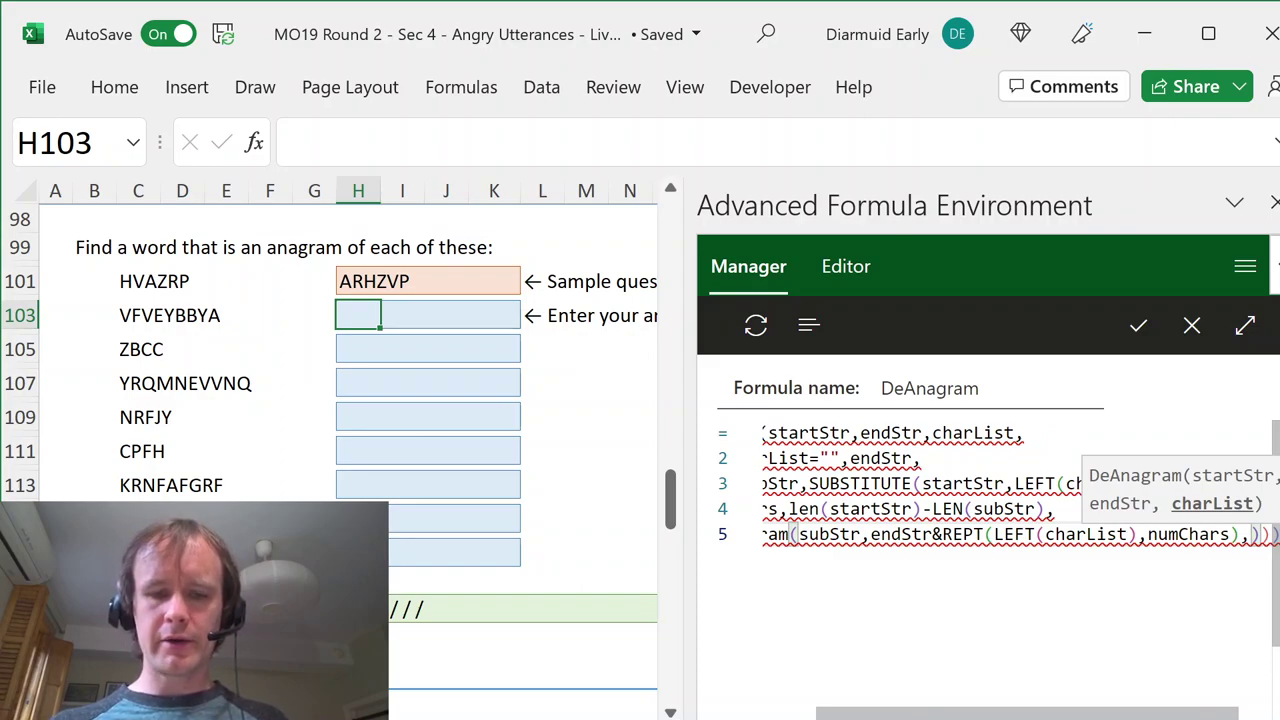
- Pass RIGHT(charList,LEN(charList)-1) as the third argument and balance the closing parentheses on line 5
type("mid")
key("Tab")
key("BackSpace")
key("BackSpace")
key("BackSpace")
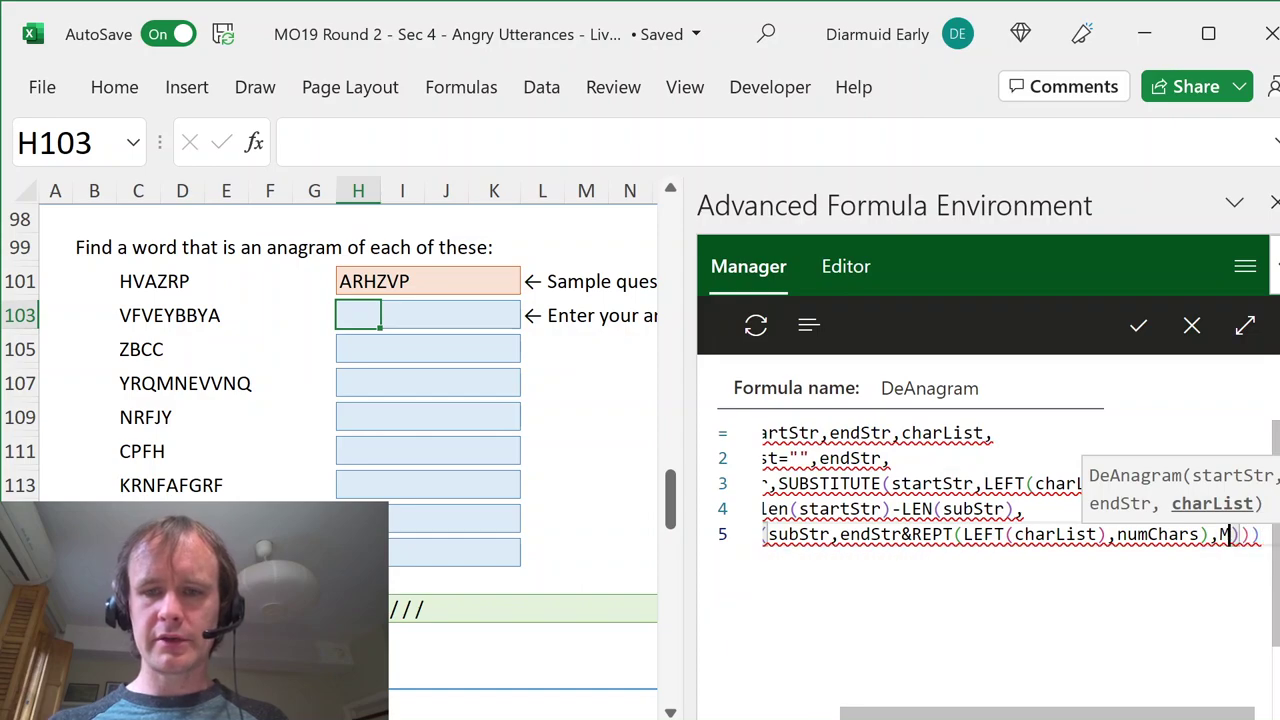
type("ri")
key("Tab")
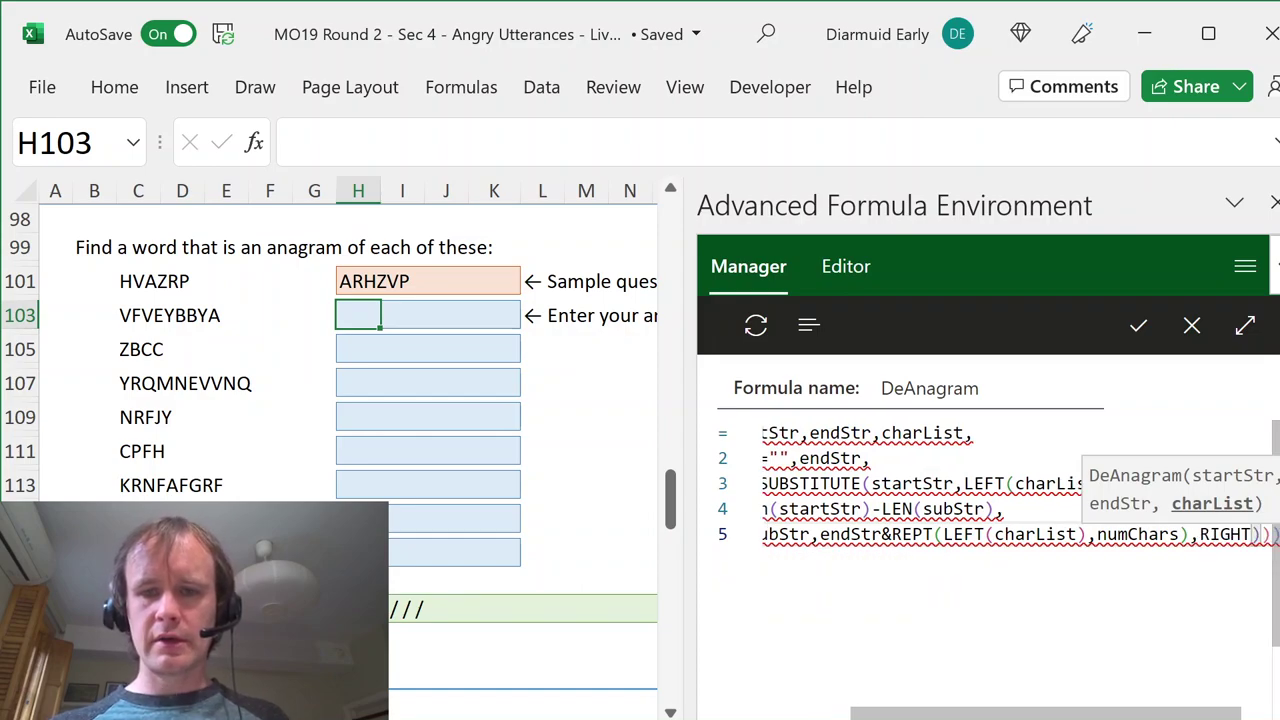
type("(char")
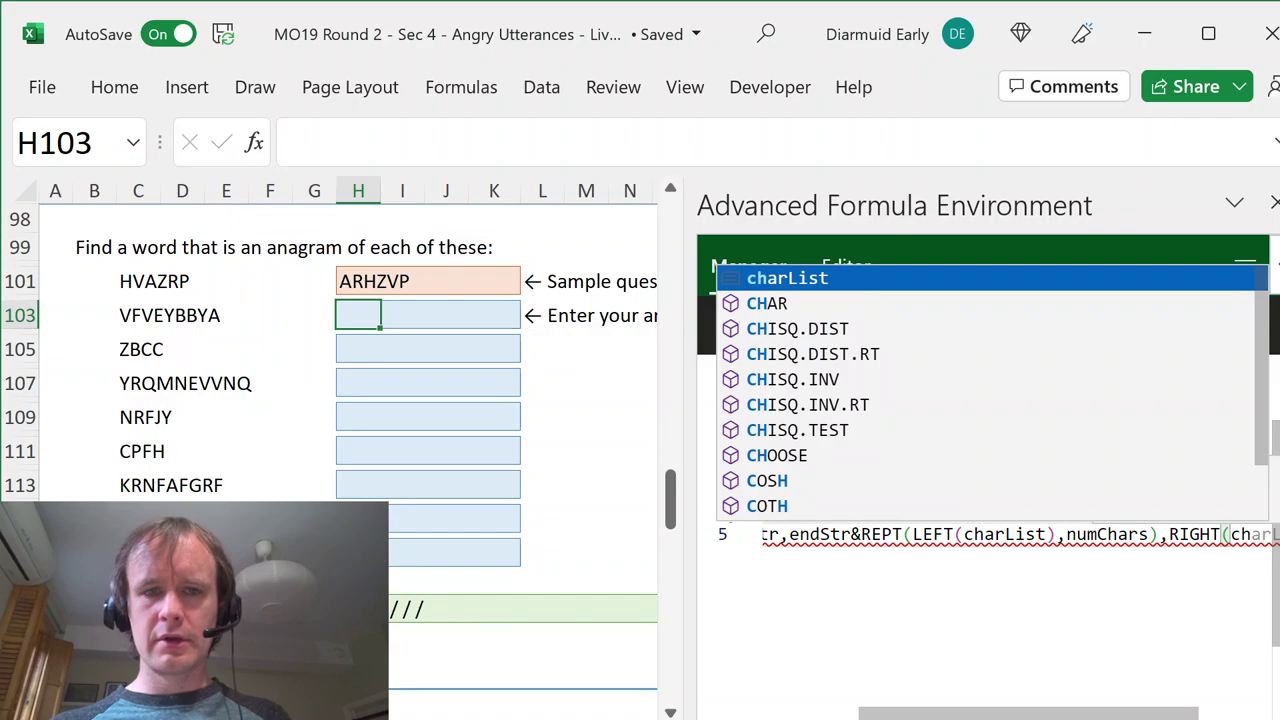
key("Tab")
type(",len")
key("Tab")
type("(ch")
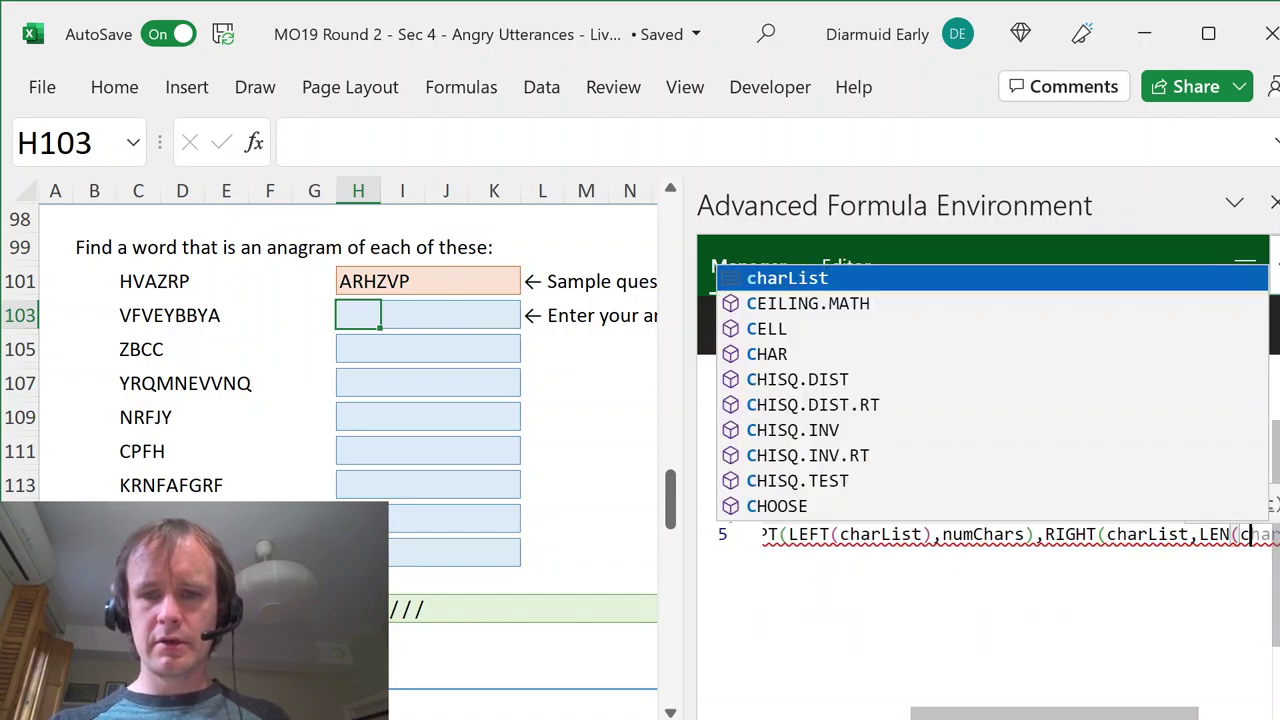
key("Tab")
type(")-1")
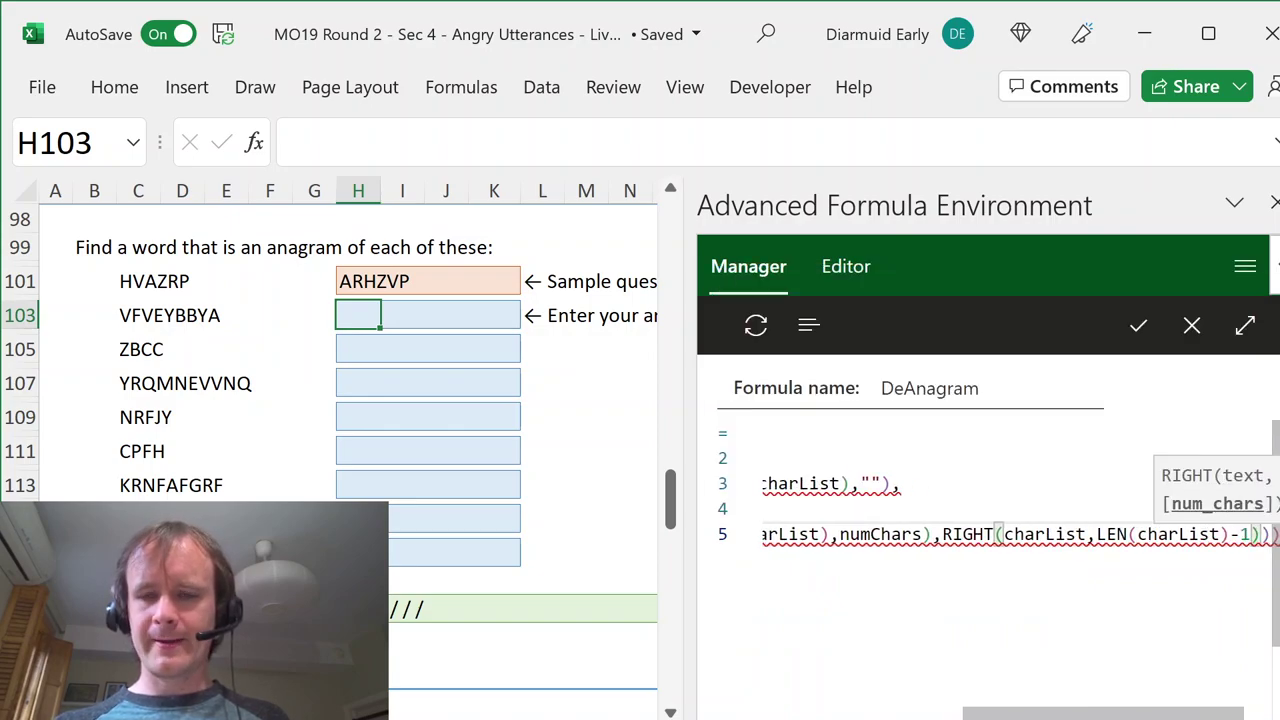
scroll(1000, 534, "right", 2)
scroll(1000, 534, "left", 1)
scroll(1000, 534, "left", 1)
scroll(1000, 534, "left", 8)
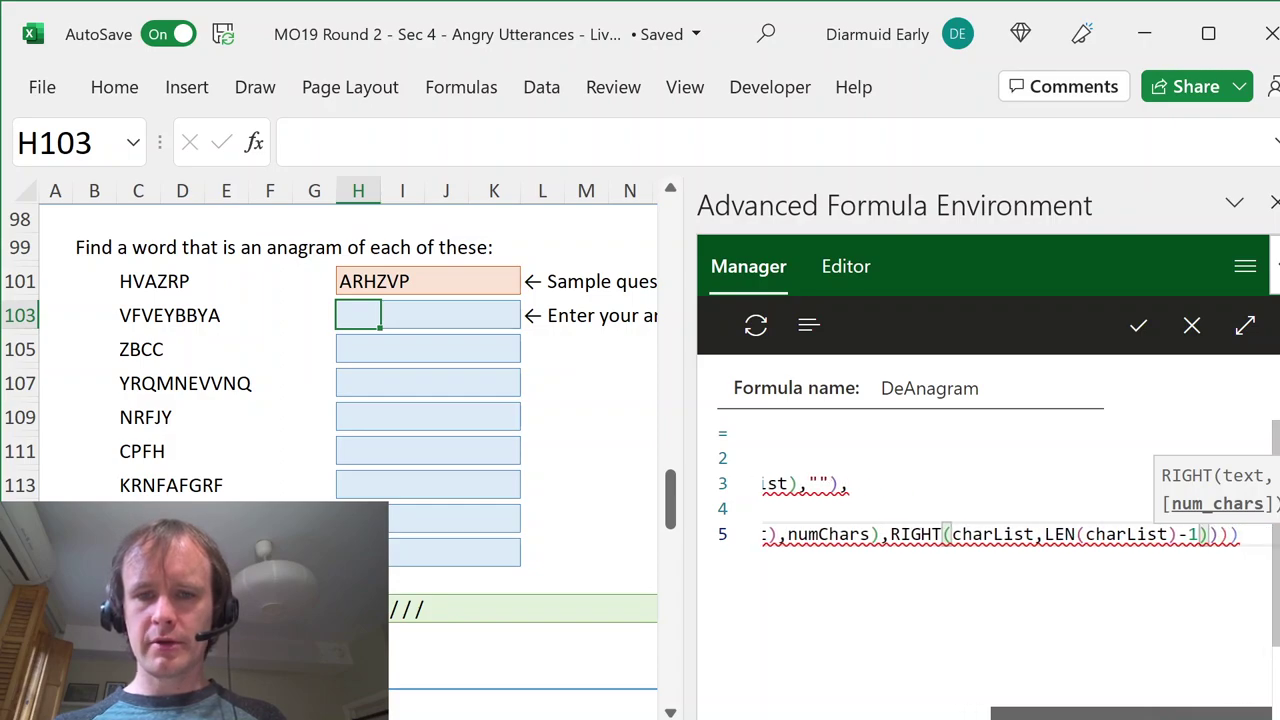
scroll(1000, 534, "right", 8)
scroll(1000, 534, "left", 8)
scroll(1000, 534, "right", 8)
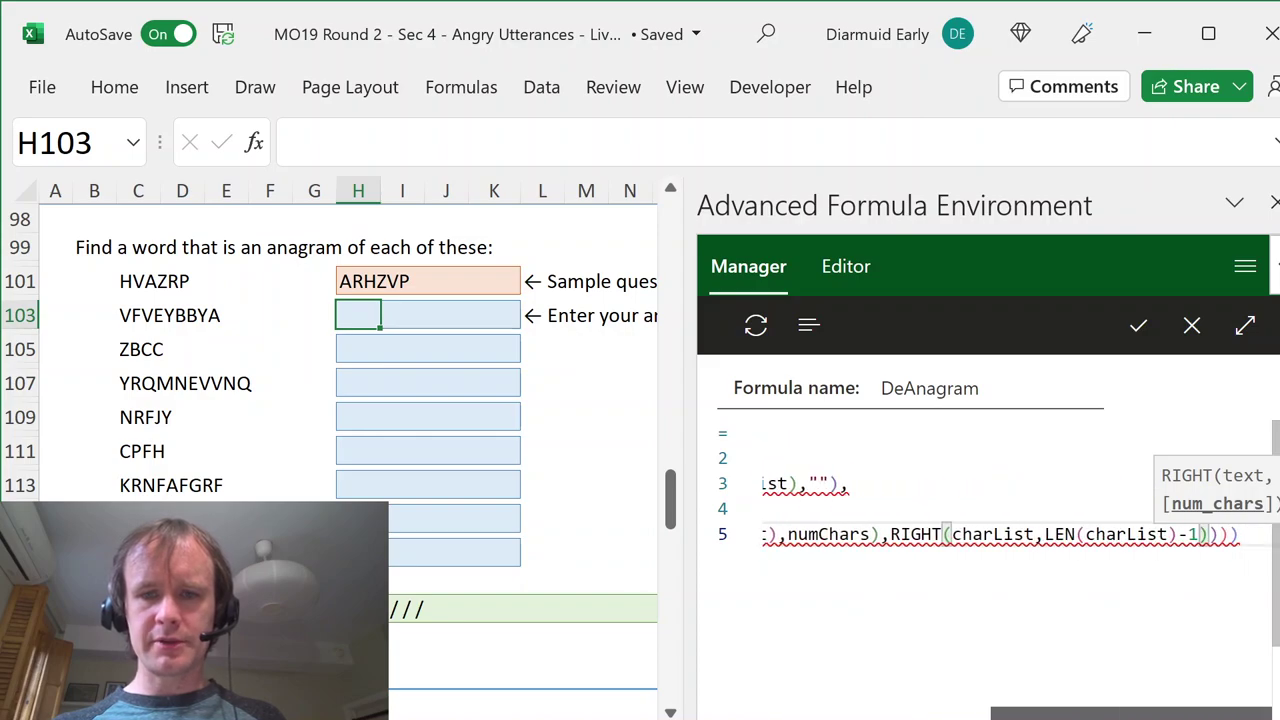
type(")")
key("Right")
key("Right")
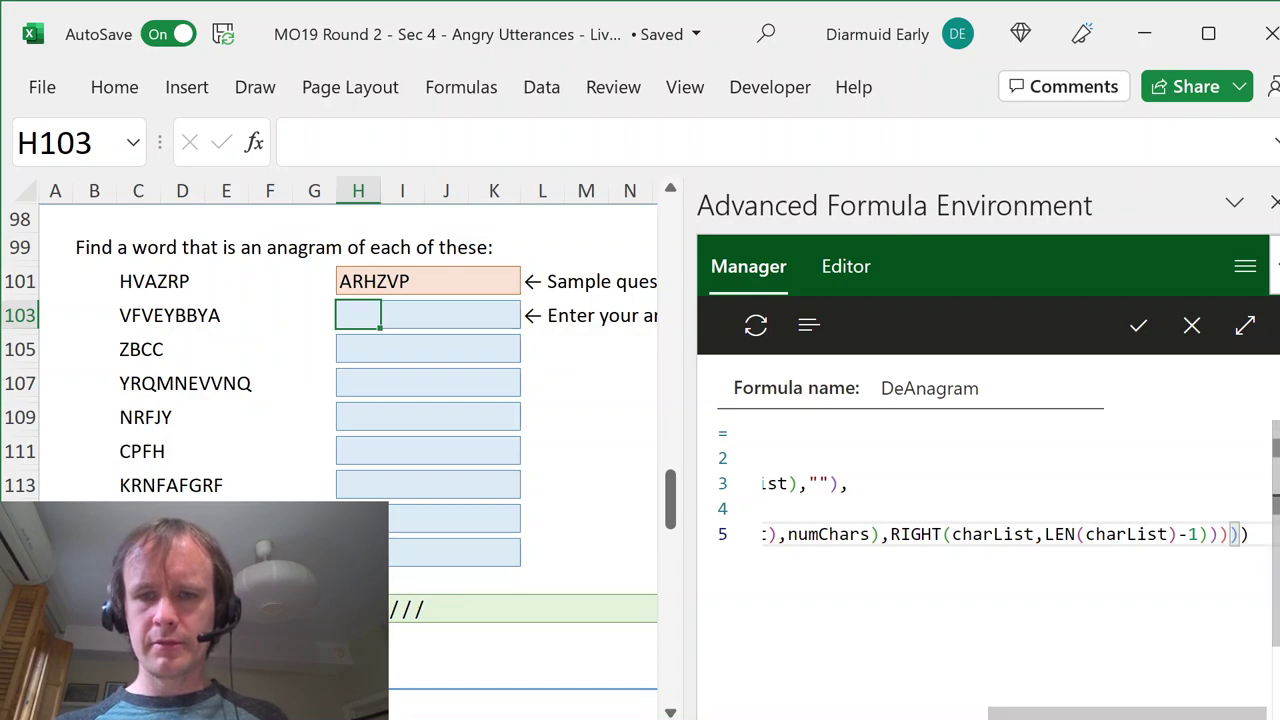
key("Return")
key("BackSpace")
key("Right")
- Save DeAnagram, refresh the formula environment's names, and close its pane
left_click(1136, 330)
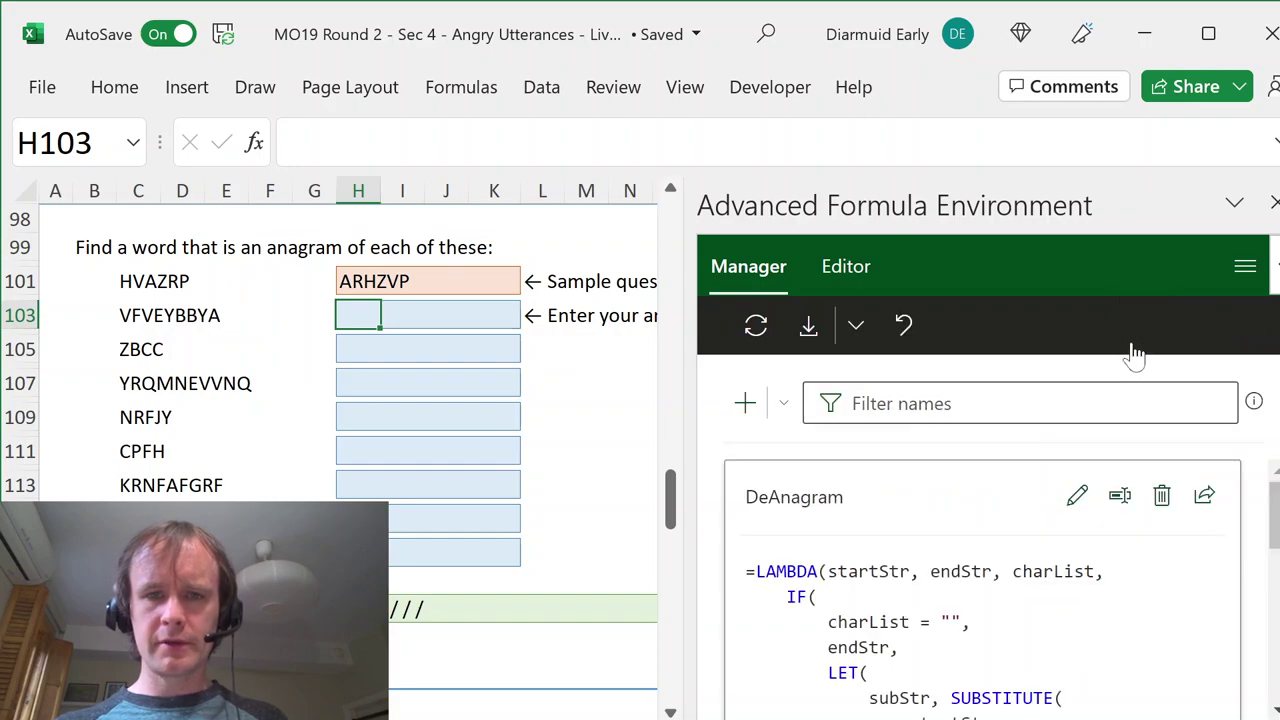
left_click(751, 328)
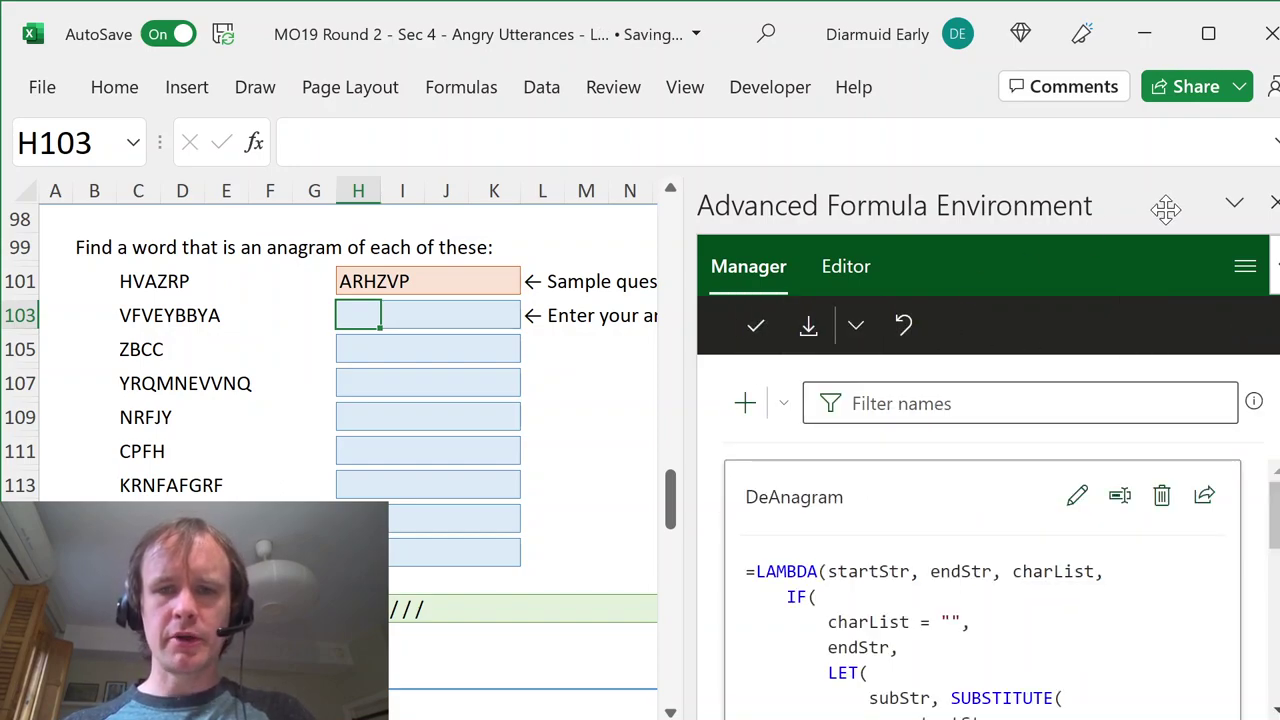
left_click(1273, 204)
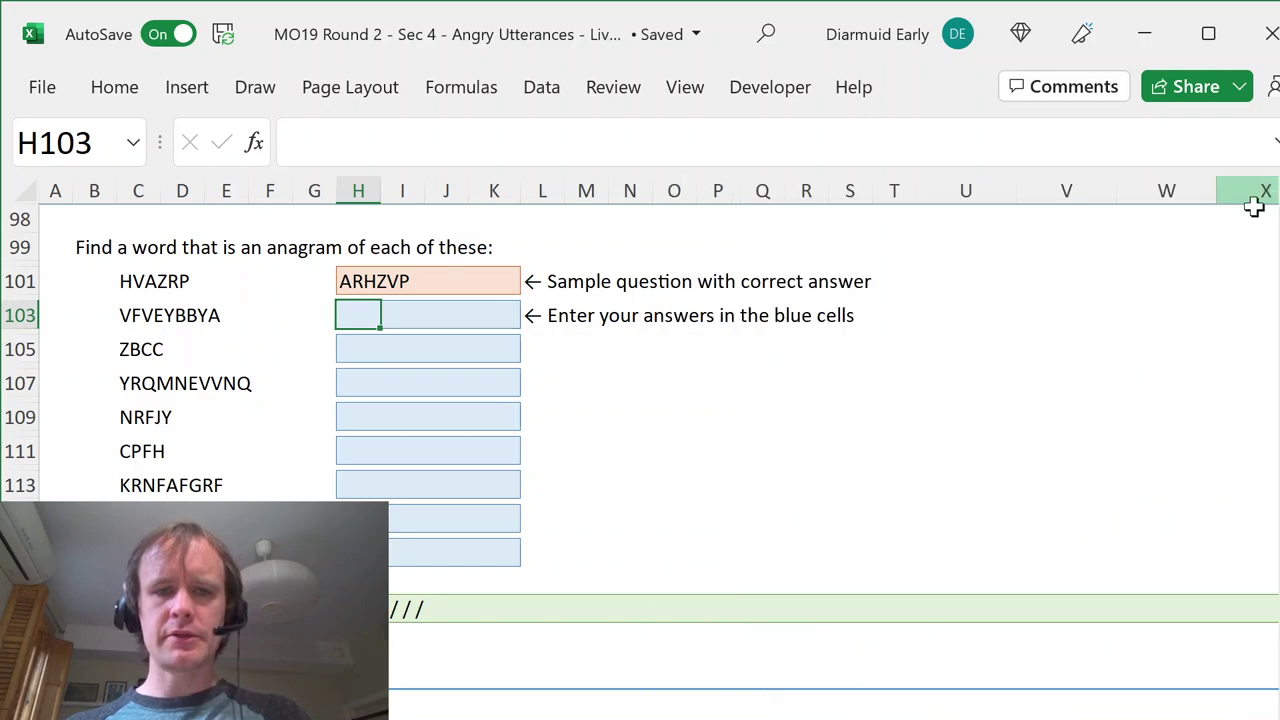
- Check DeAnagram's definition in Name Manager, then return to a cell beside Question 7
key("ctrl+F3")
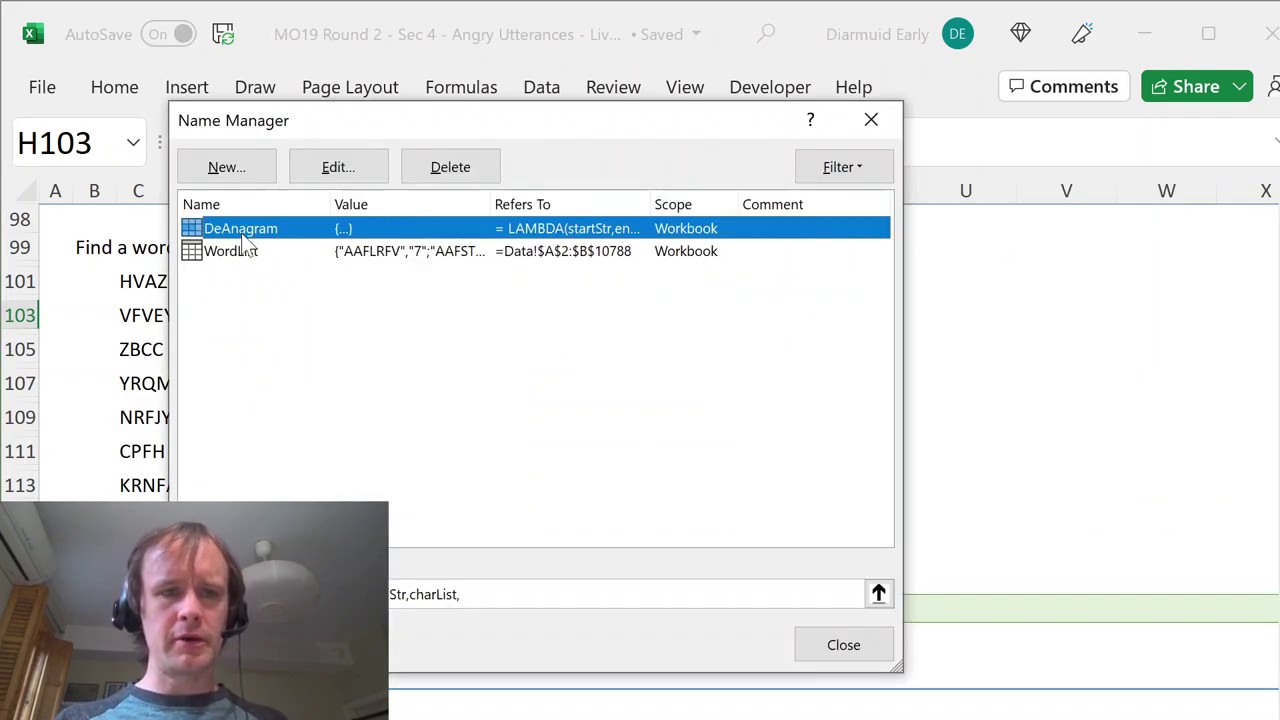
left_click(450, 594)
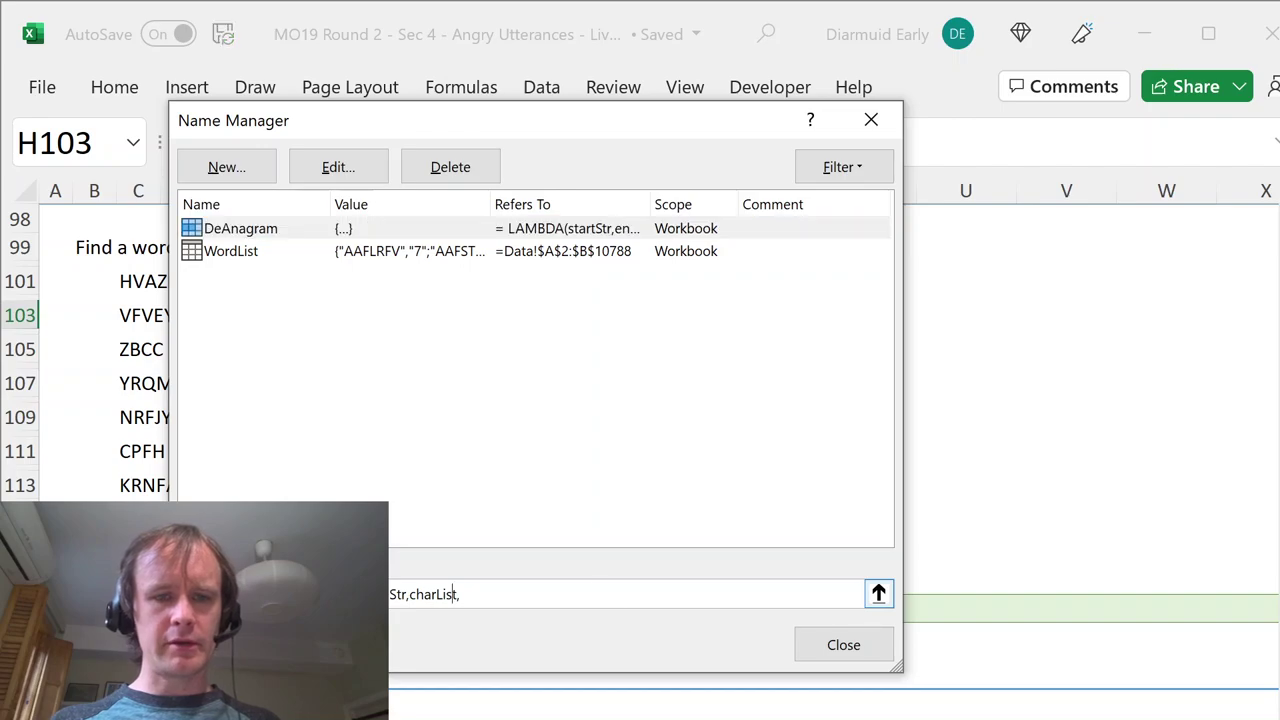
key("Down")
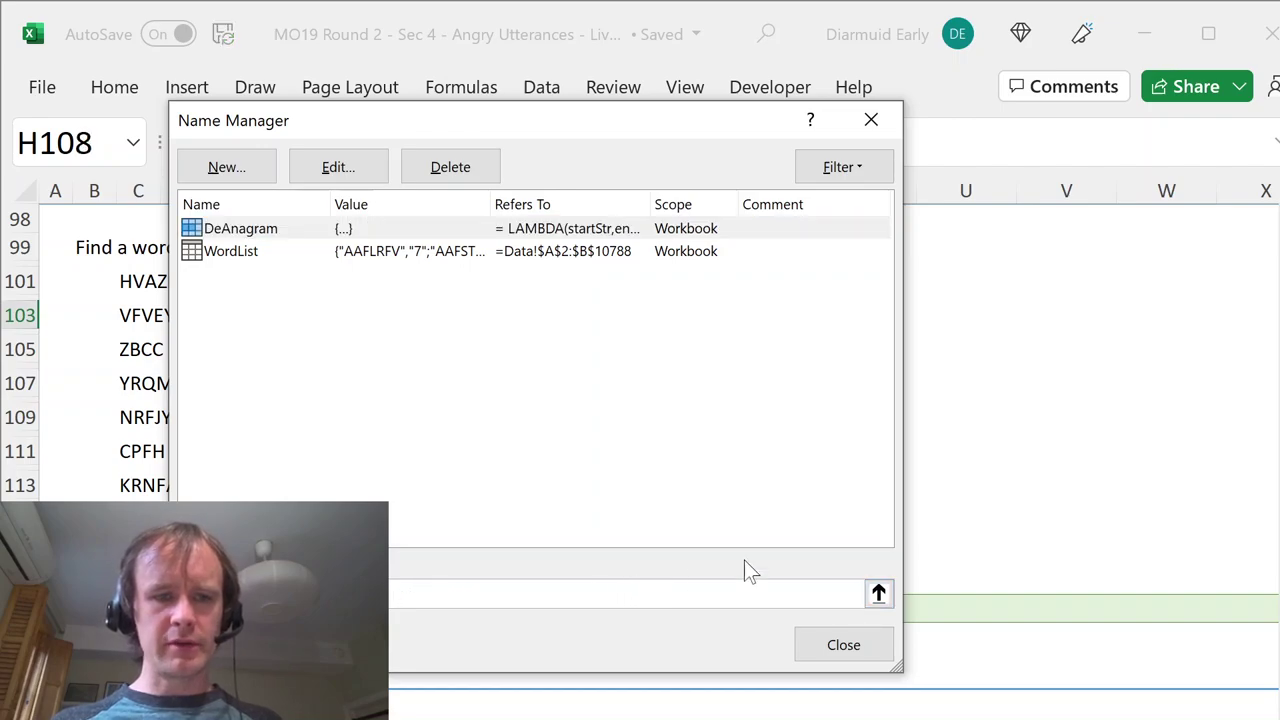
key("Escape")
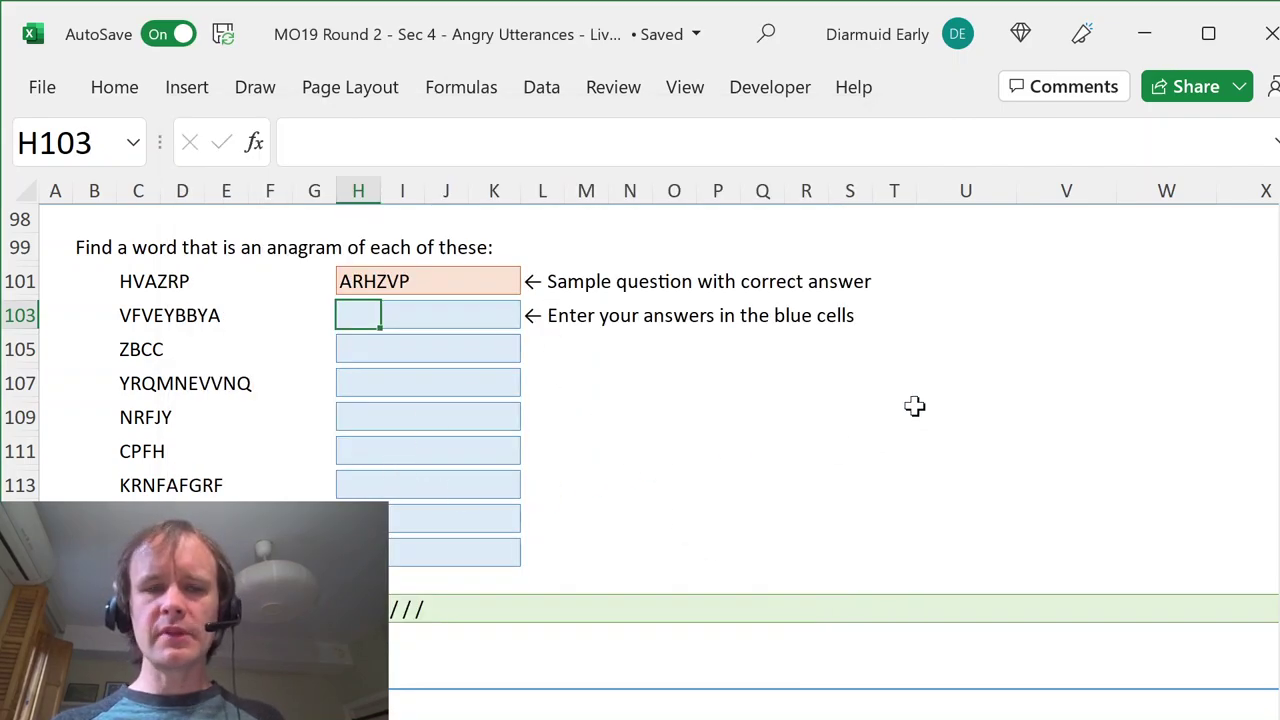
left_click(724, 253)
- Enter =CONCAT(Q92#) in M99 to build the alphabet string
key("Up")
key("Up")
key("Up")
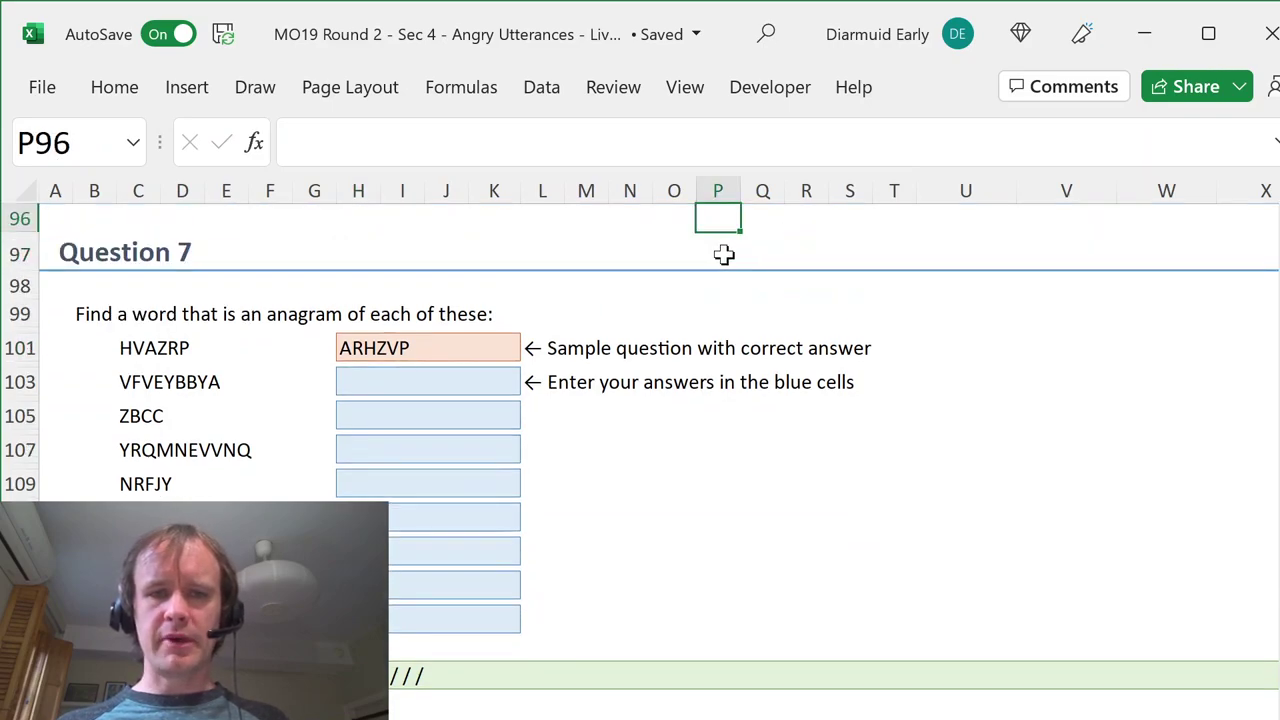
key("Up")
key("Up")
key("Left")
key("Down")
key("Down")
key("Left")
key("Down")
key("Down")
key("Down")
key("Down")
key("Up")
key("Up")
key("Left")
key("Down")
type("=conc")
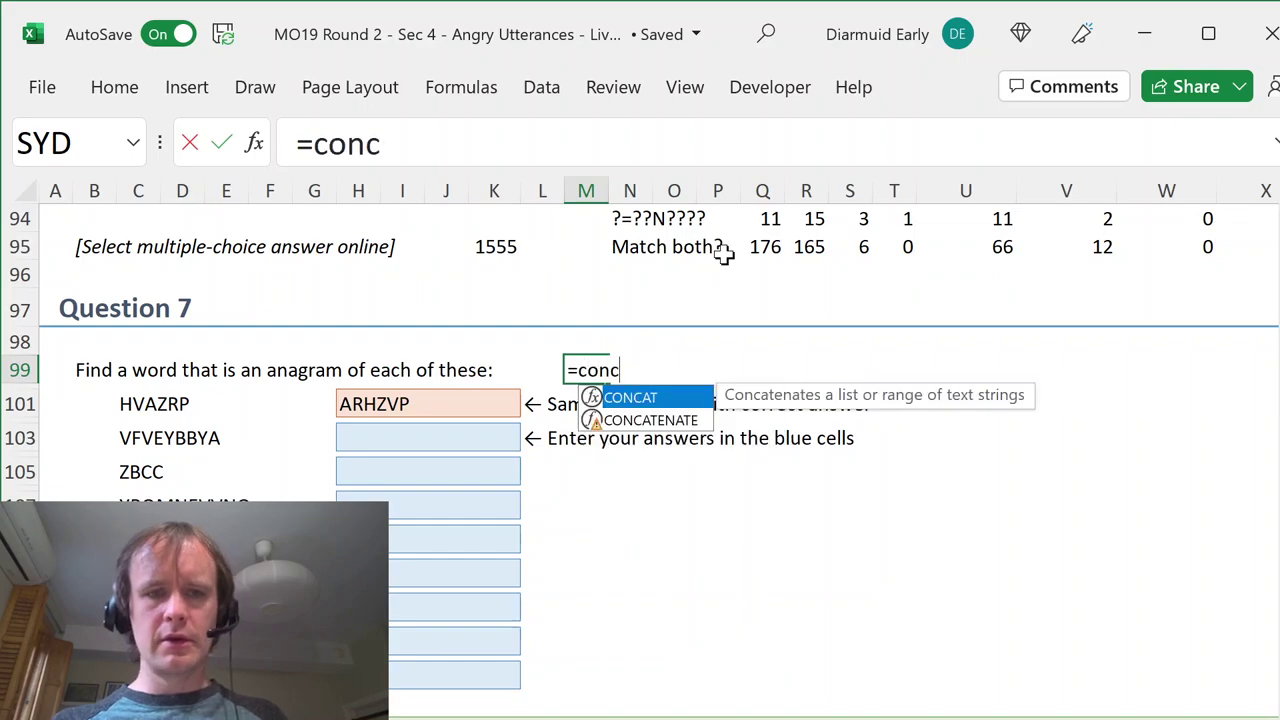
key("Tab")
left_click(740, 250)
key("Up")
key("Up")
key("Up")
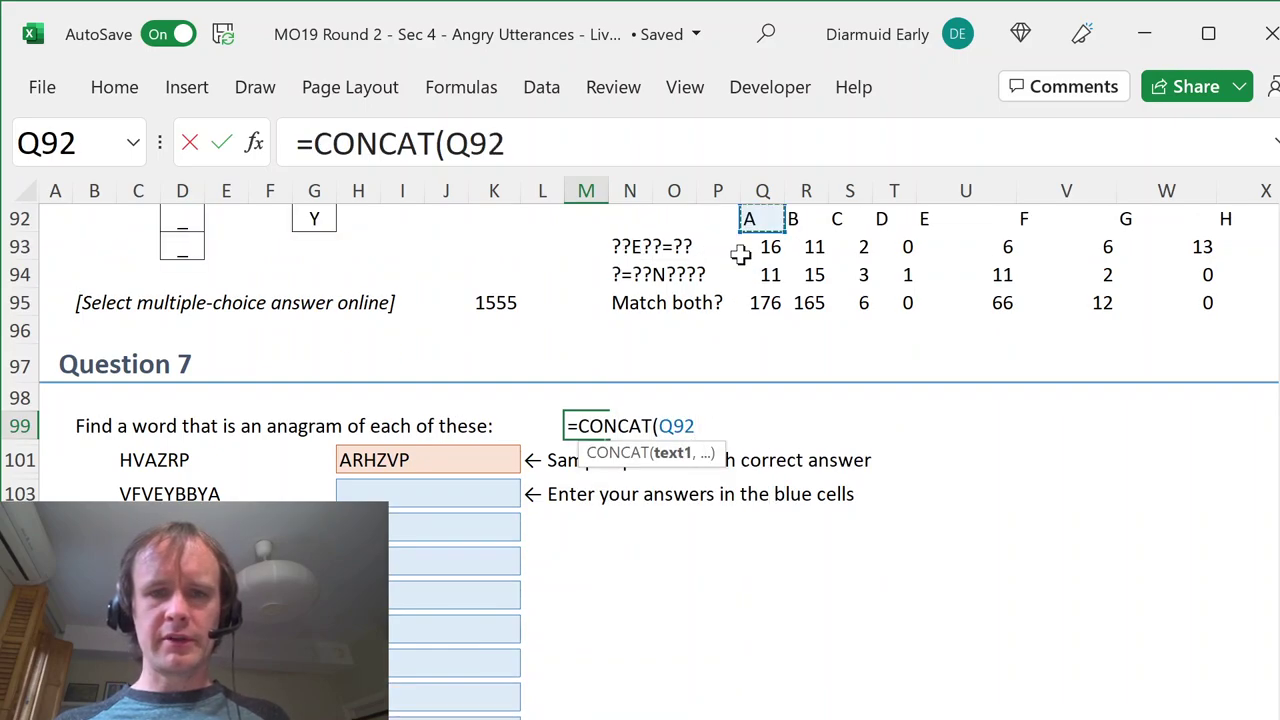
type("#)")
key("Return")
key("Left")
key("Left")
key("Left")
key("Left")
key("Left")
key("Left")
key("Left")
key("Left")
key("Left")
key("Left")
key("Left")
key("Left")
- Enter =DeAnagram(C103,"",M99) in T103, giving ABBEFVVYY
key("Down")
key("Right")
key("Right")
key("Right")
key("Down")
key("Right")
key("Right")
key("Down")
key("Right")
key("Right")
key("Right")
key("Right")
key("Right")
key("Right")
key("Right")
key("Right")
key("Right")
key("Right")
key("Right")
key("Right")
key("Right")
key("Right")
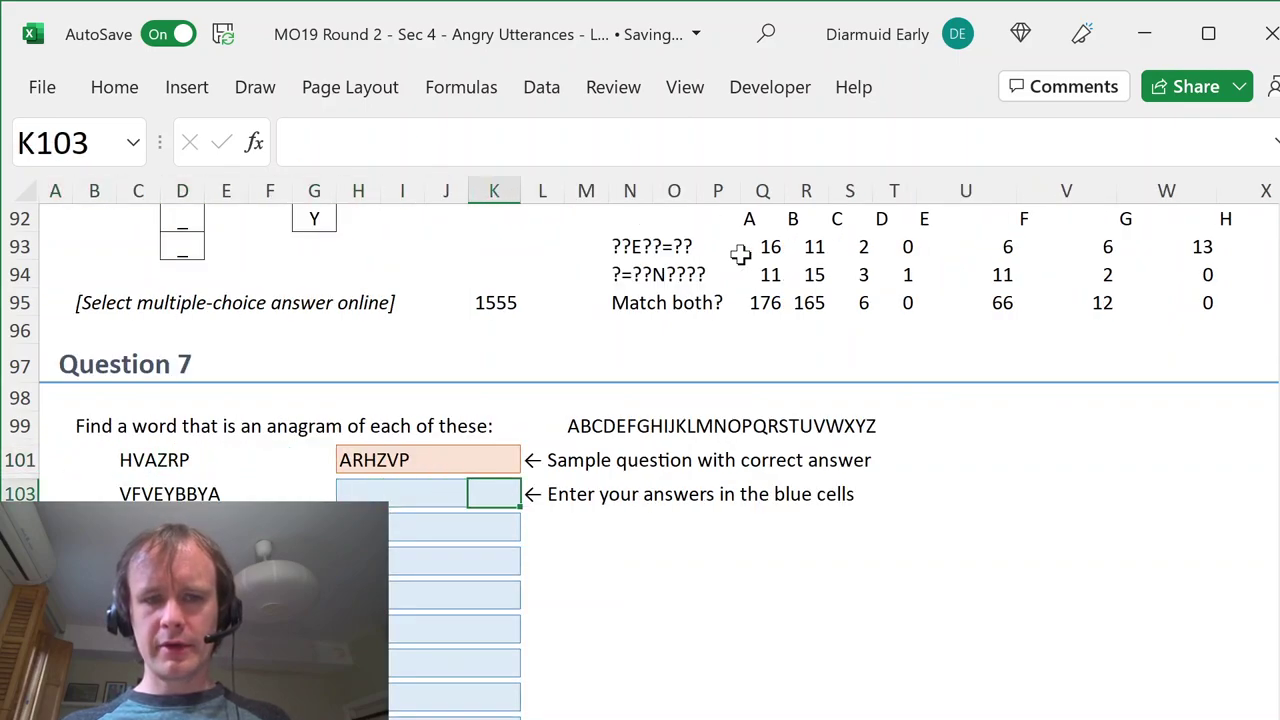
type("=")
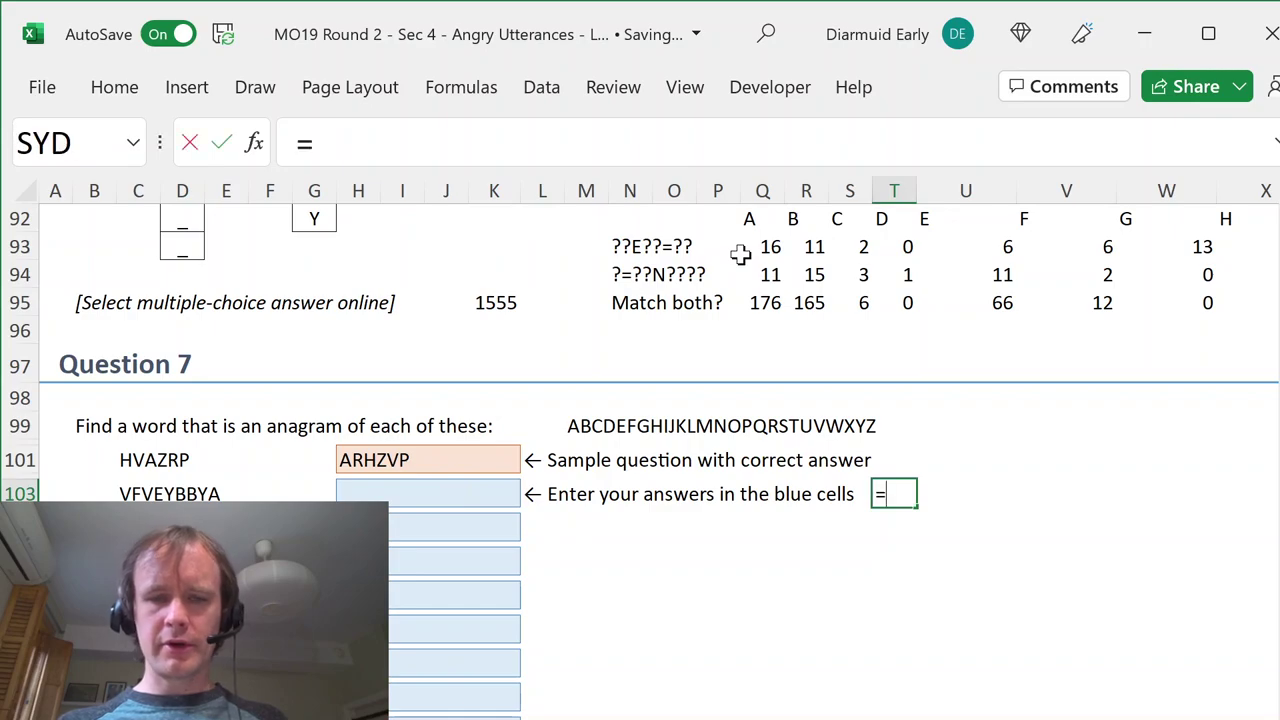
type("dea")
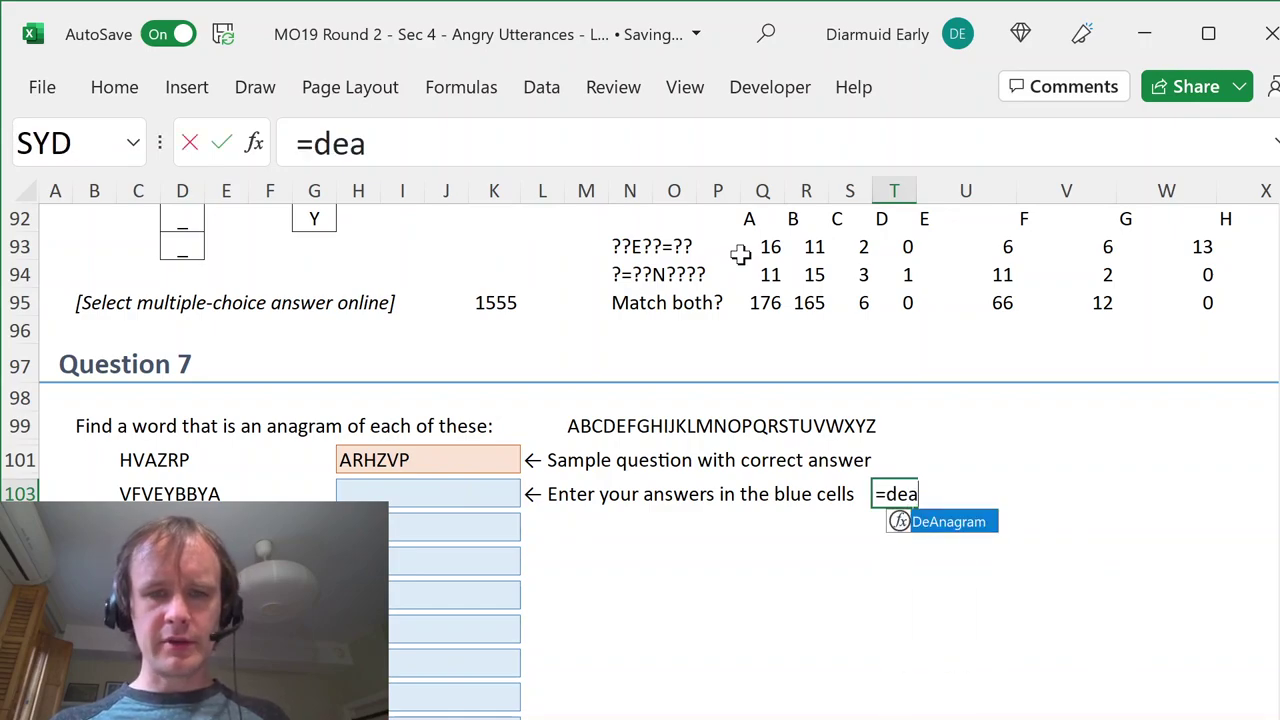
key("Tab")
key("ctrl+Left")
key("ctrl+Left")
key("ctrl+Left")
key("ctrl+Right")
type(",\"\",")
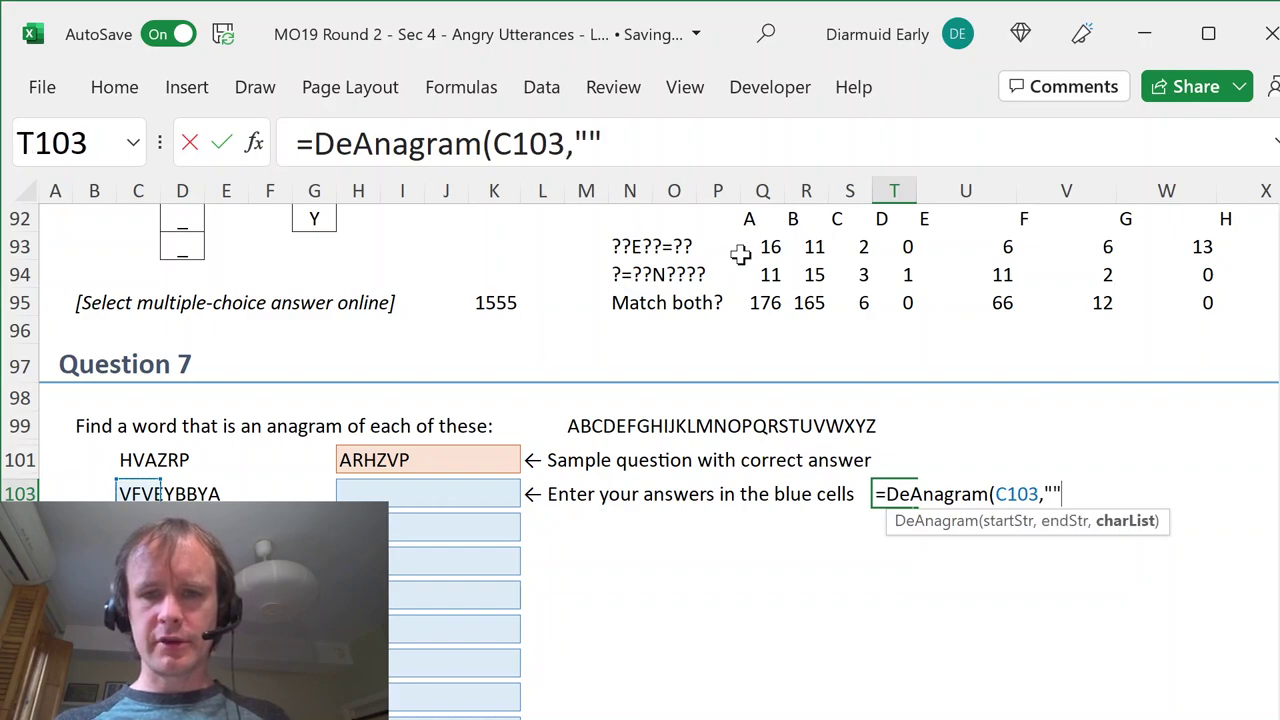
left_click(584, 422)
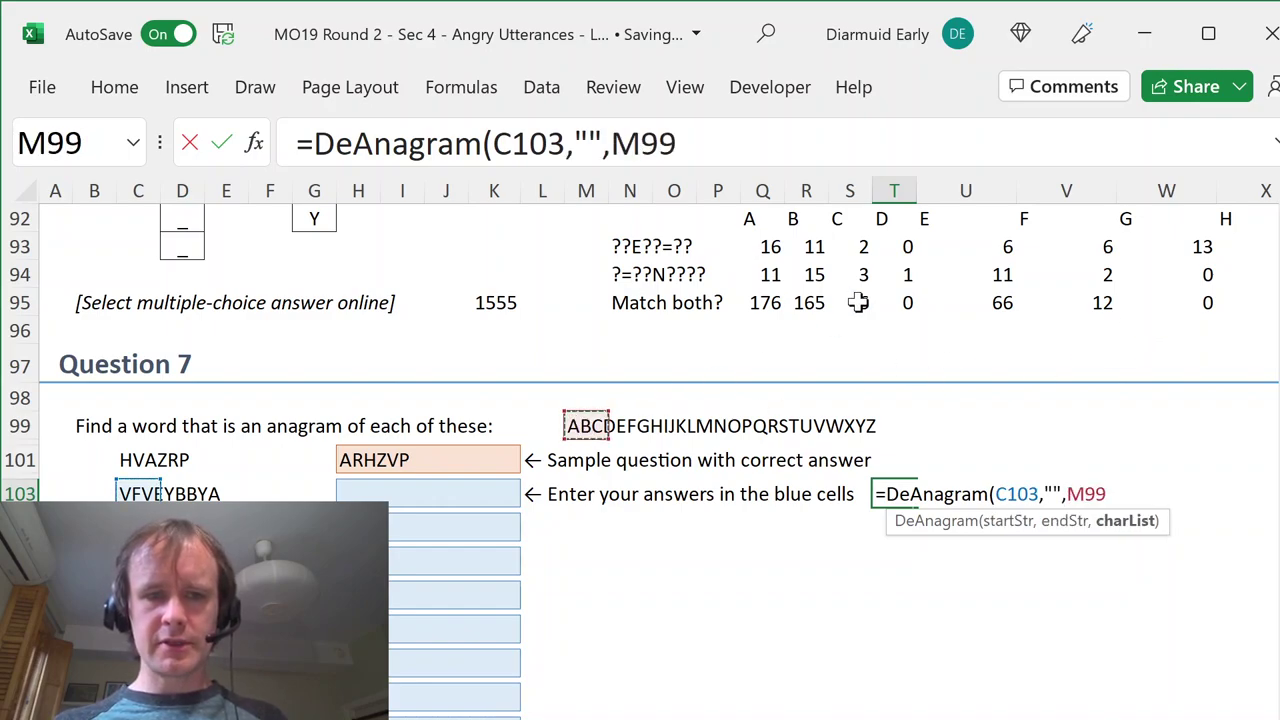
type(")")
key("Return")
key("Up")
key("Down")
key("Up")
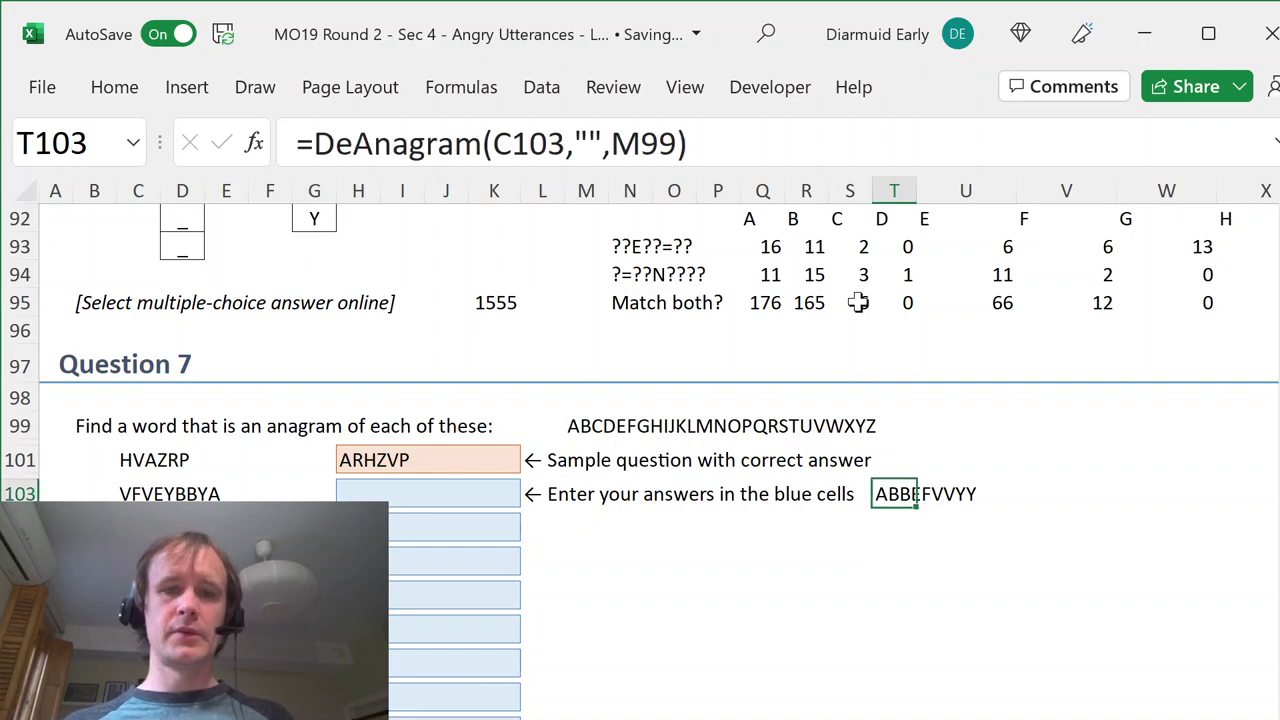
key("ctrl+Page_Down")
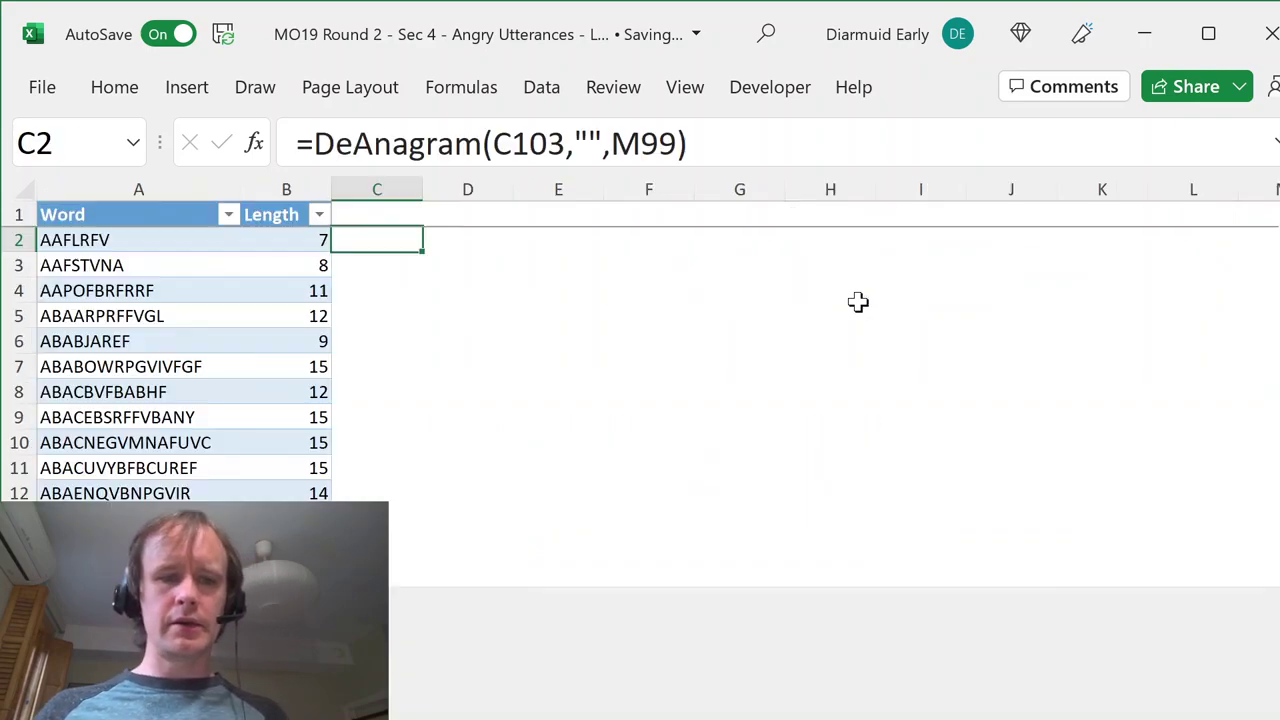
type("=de")
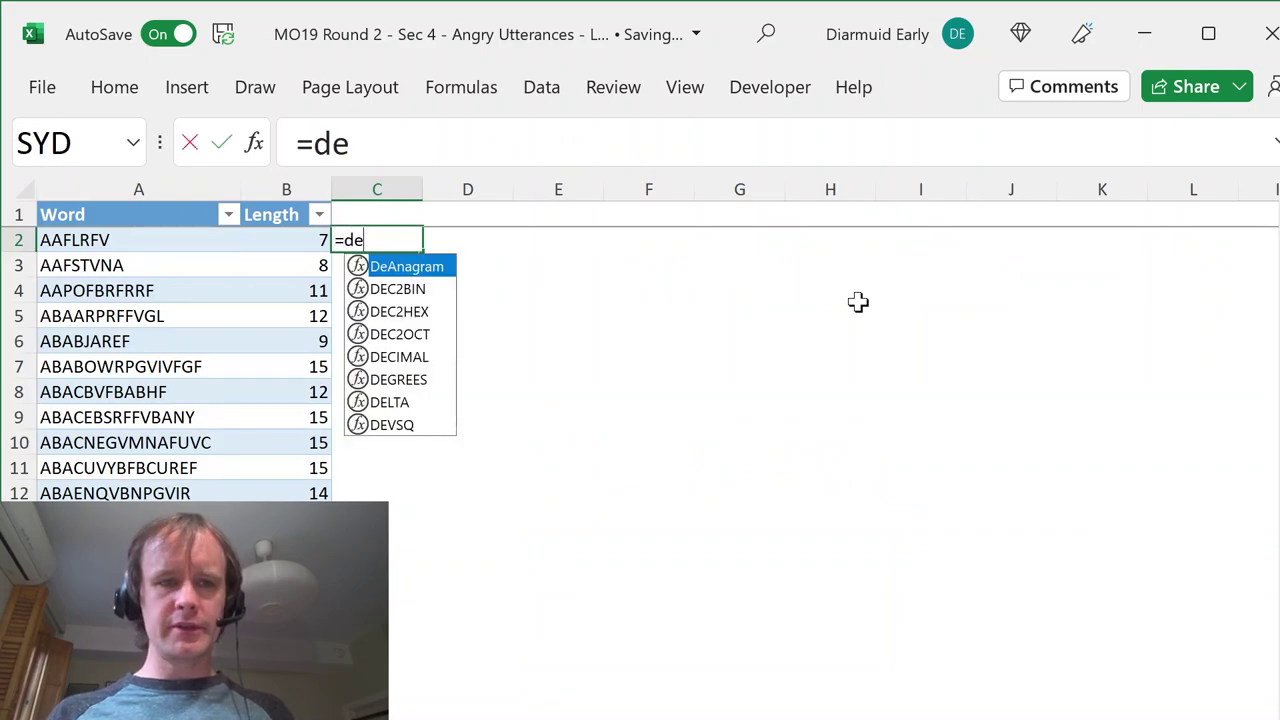
key("Tab")
key("Left")
key("Left")
type(",\"\"")
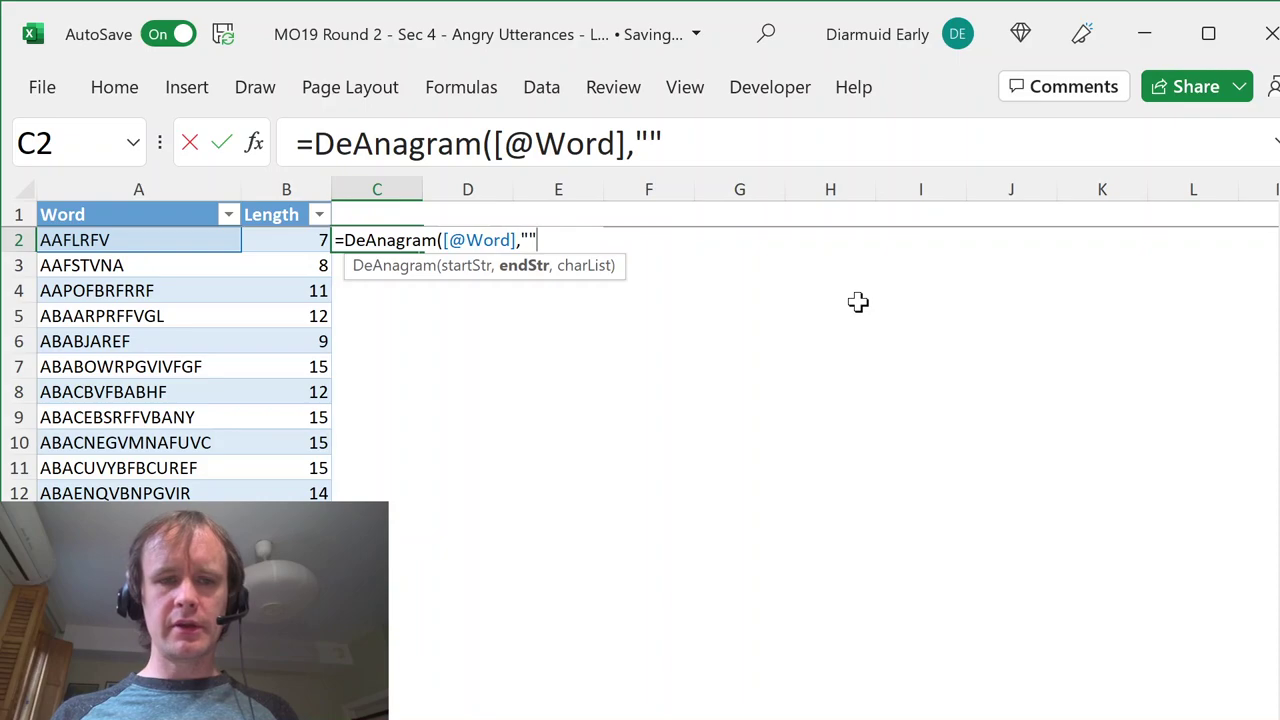
type(",")
key("ctrl+Page_Up")
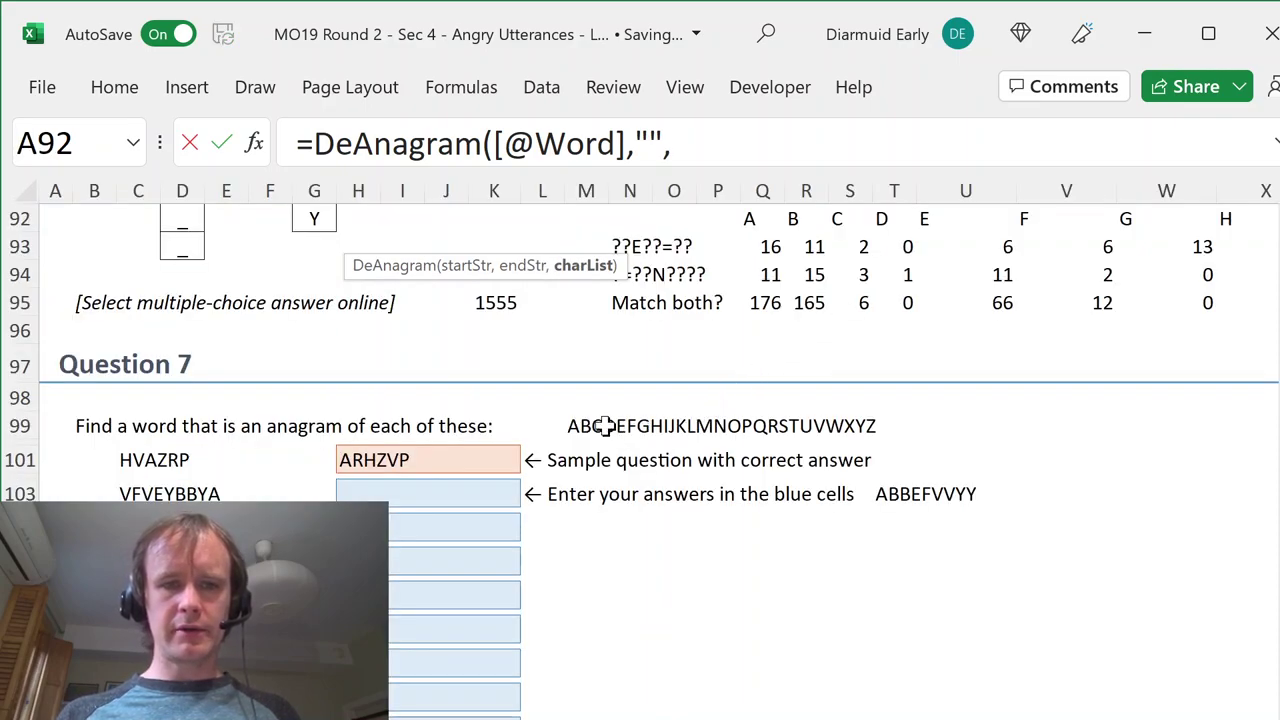
left_click(582, 427)
key("F4")
type(")")
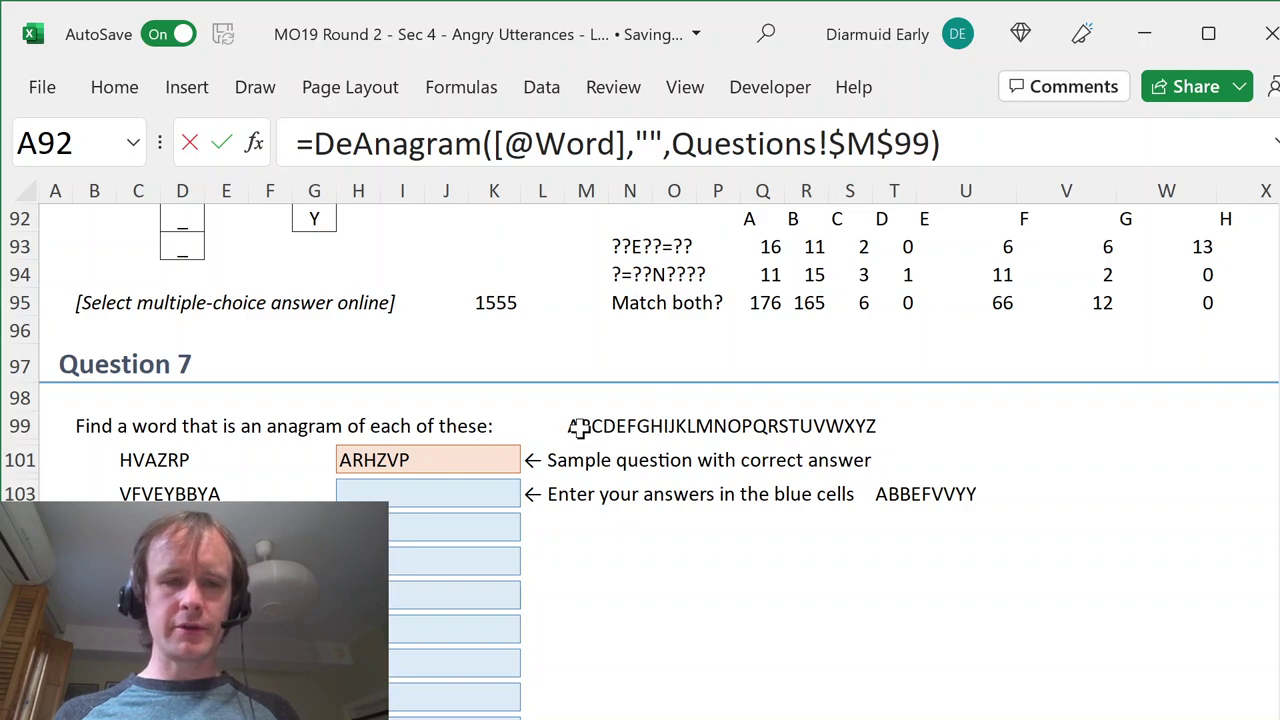
key("Return")
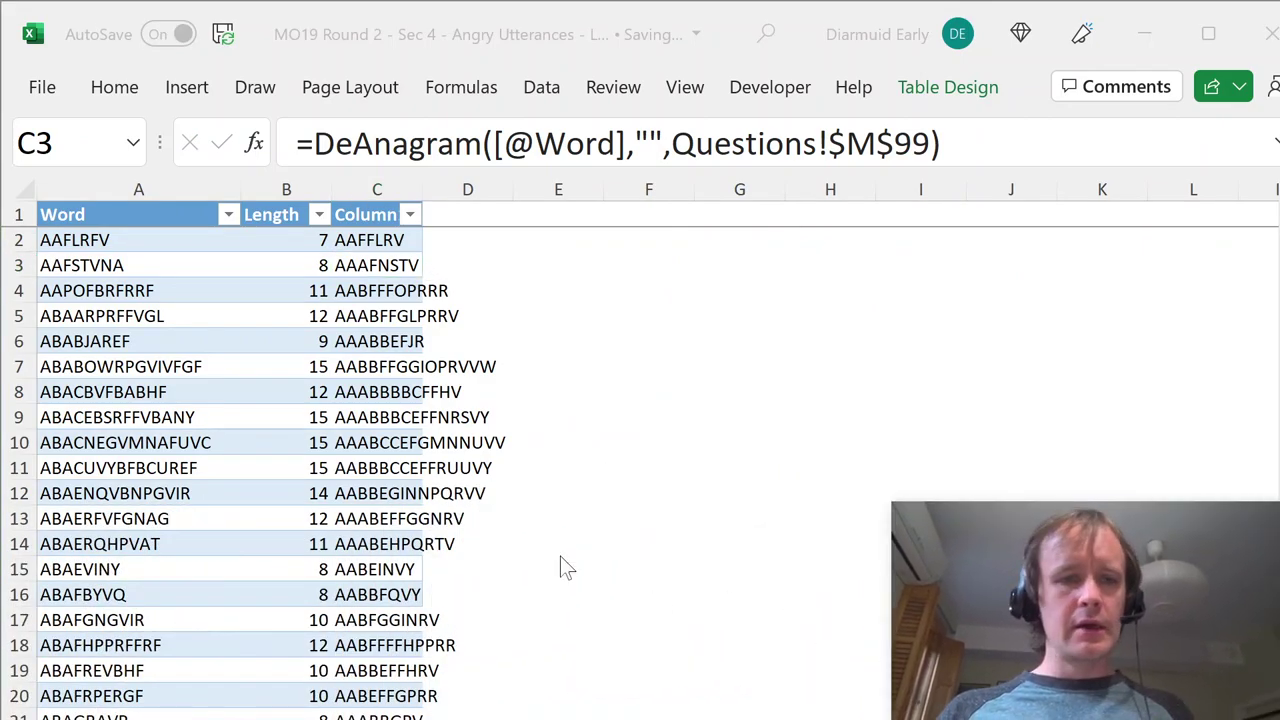
- Check the new sorted-letters column's results down to row 40 and restore the window to full height
left_click(343, 264)
key("Down")
key("Down")
key("Down")
key("Down")
key("Down")
key("Down")
key("Down")
key("ctrl+Down")
key("ctrl+Up")
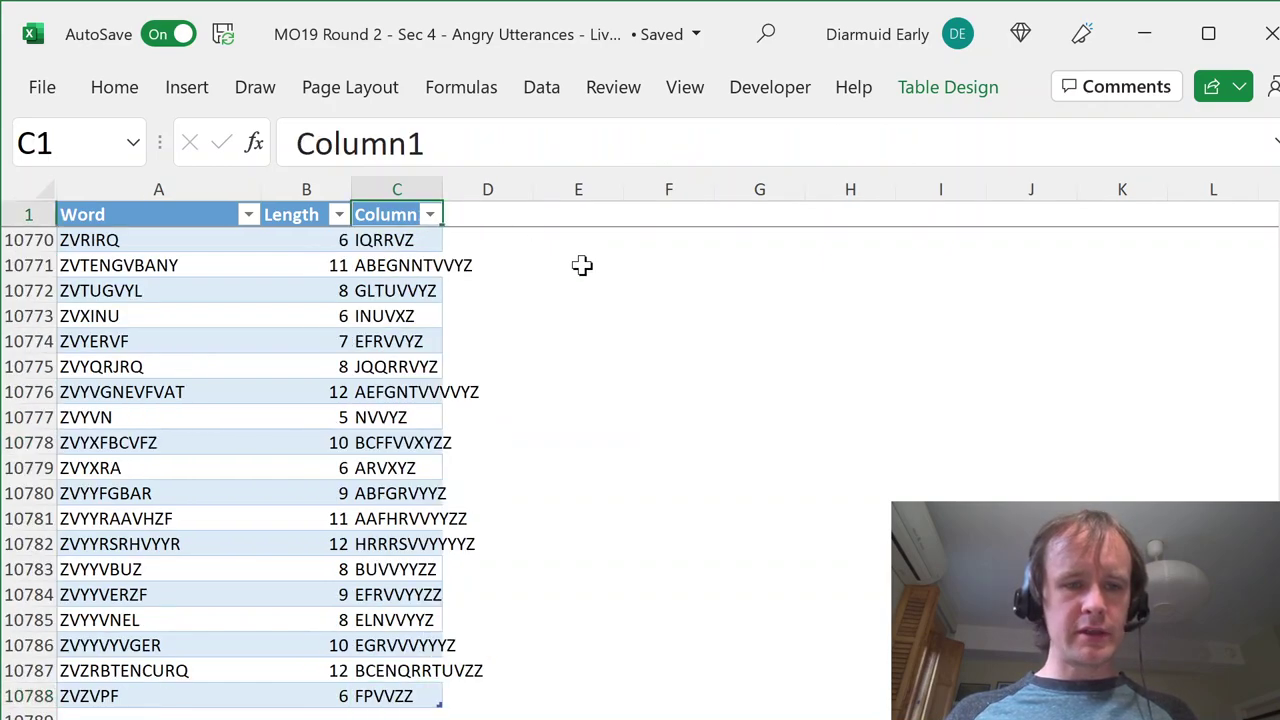
key("Down")
key("Page_Down")
key("Page_Down")
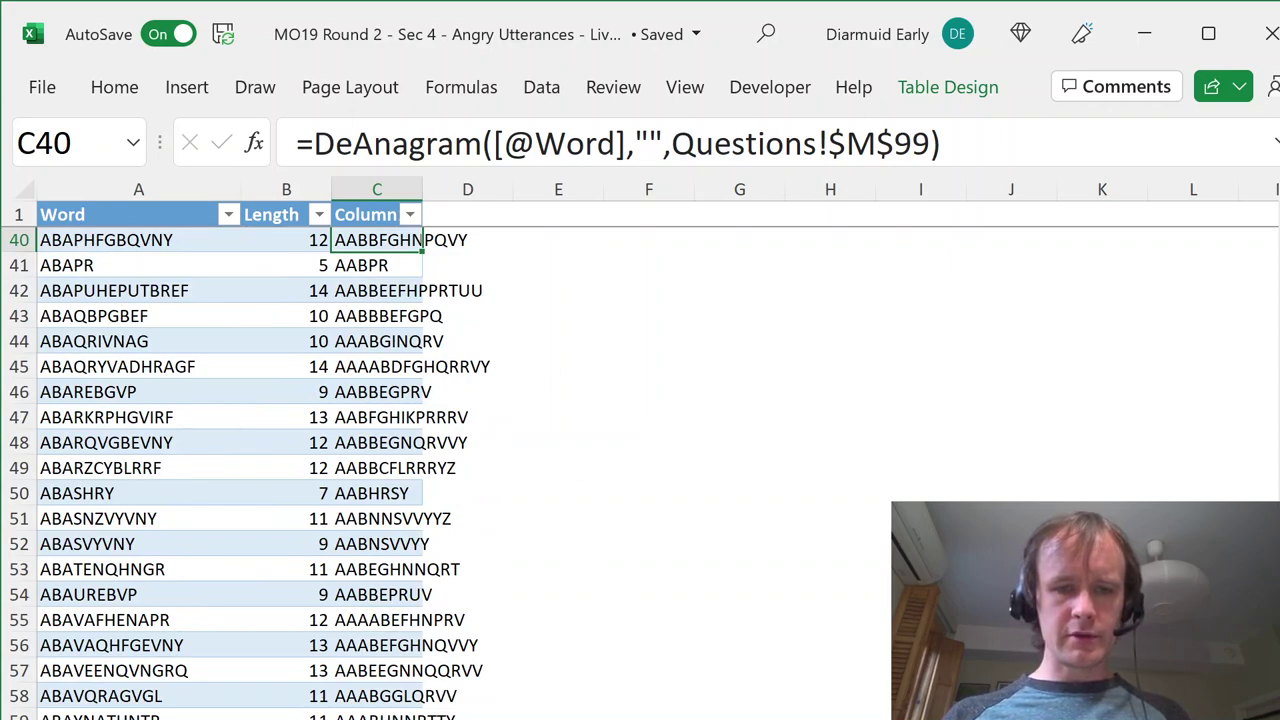
mouse_move(662, 706)
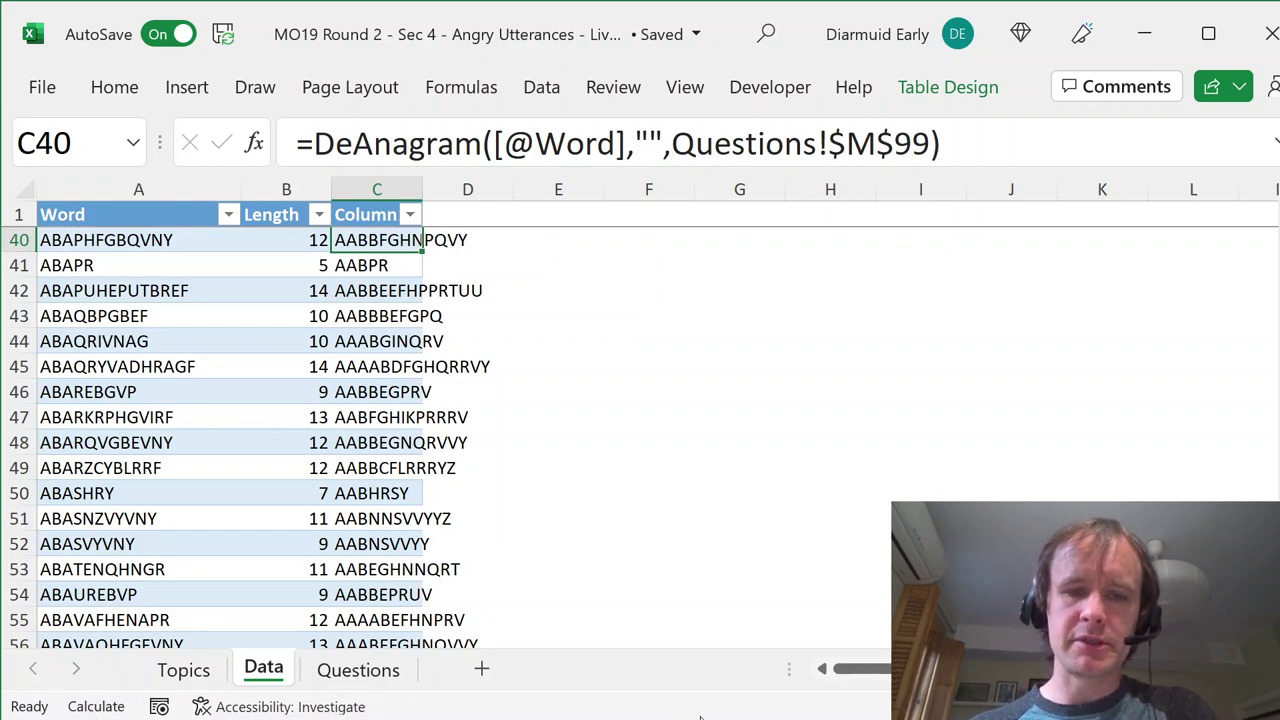
left_click_drag(704, 715, 704, 719)
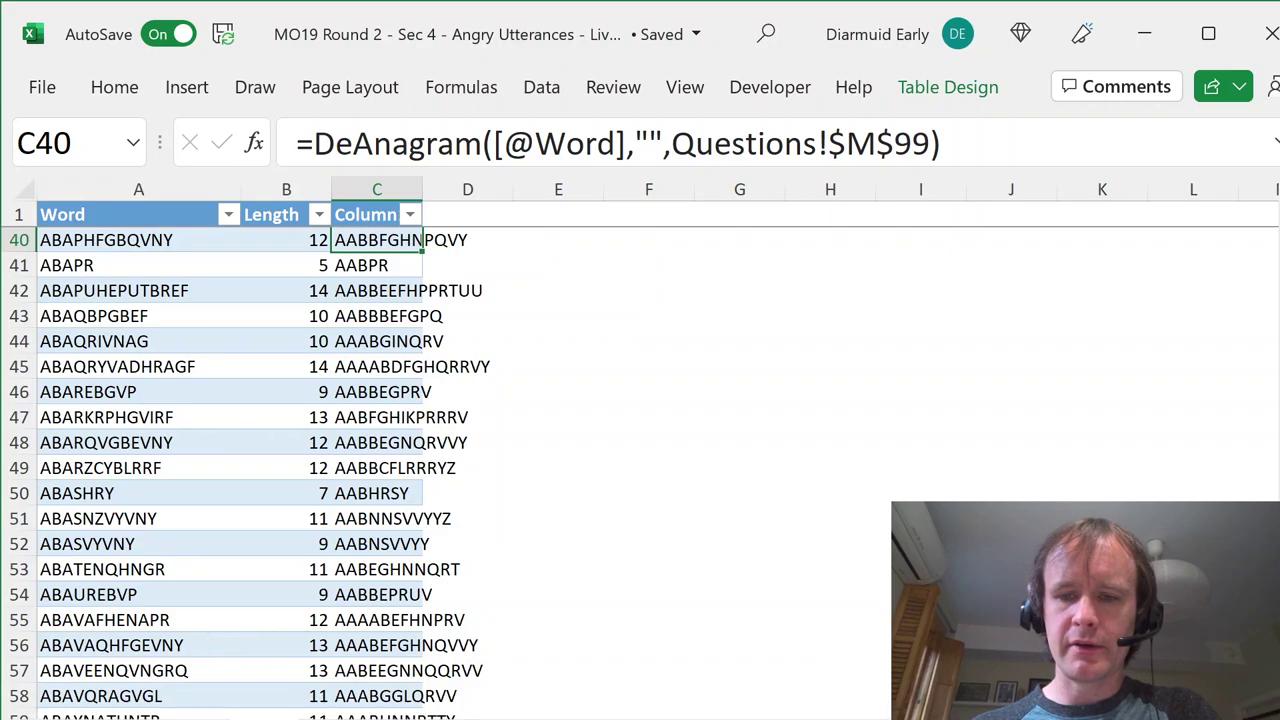
- AutoFit the width of table column C to its contents
left_click(376, 310)
key("ctrl+space")
key("alt+h")
key("o")
key("i")
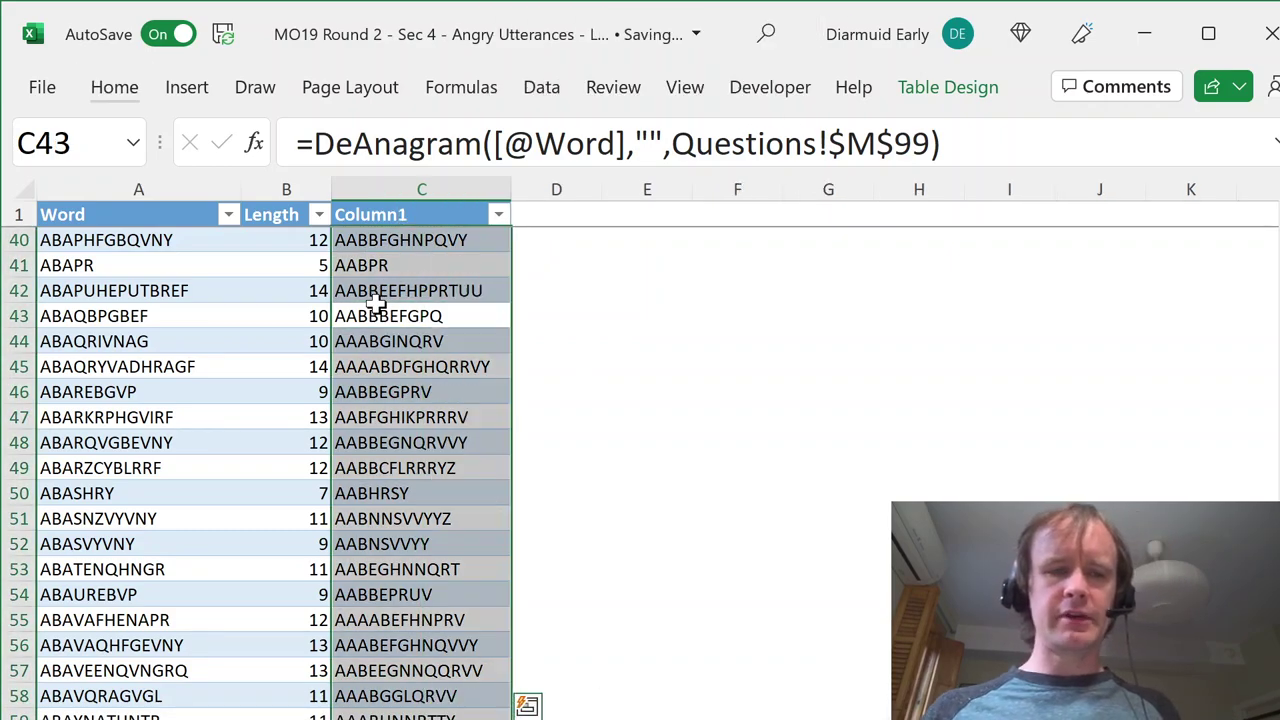
- Start renaming header C1, typing 'Deanamgr' and correcting the typo
key("ctrl+Up")
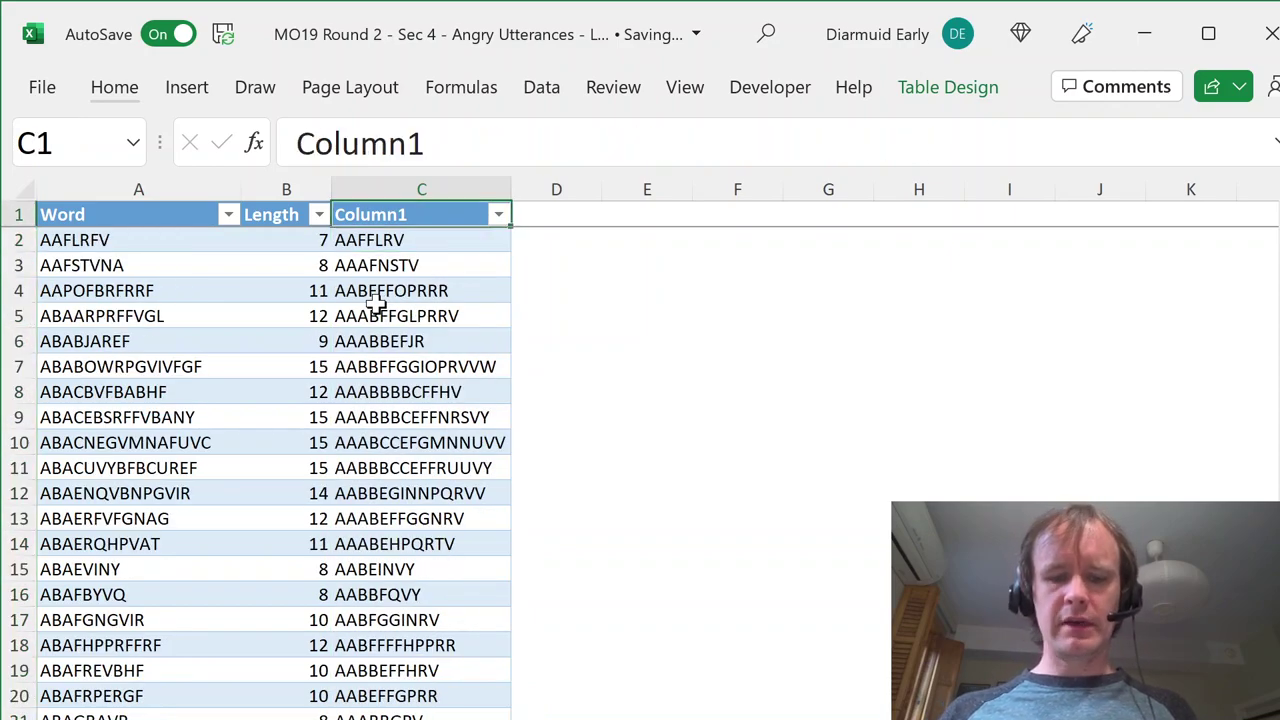
type("Deanamgr")
key("BackSpace")
key("BackSpace")
key("BackSpace")
- Finish the header name 'Deanagrammed' and return to the Question 7 sheet
type("grammed")
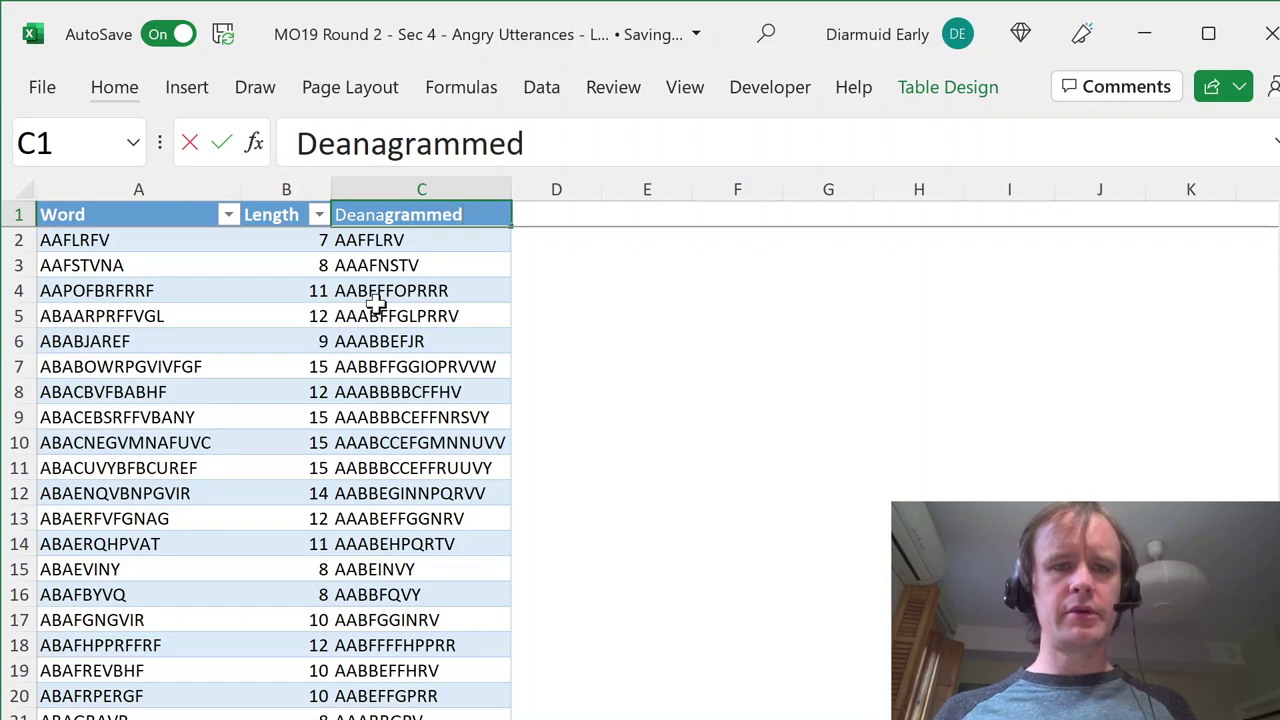
key("ctrl+Return")
key("ctrl+Page_Up")
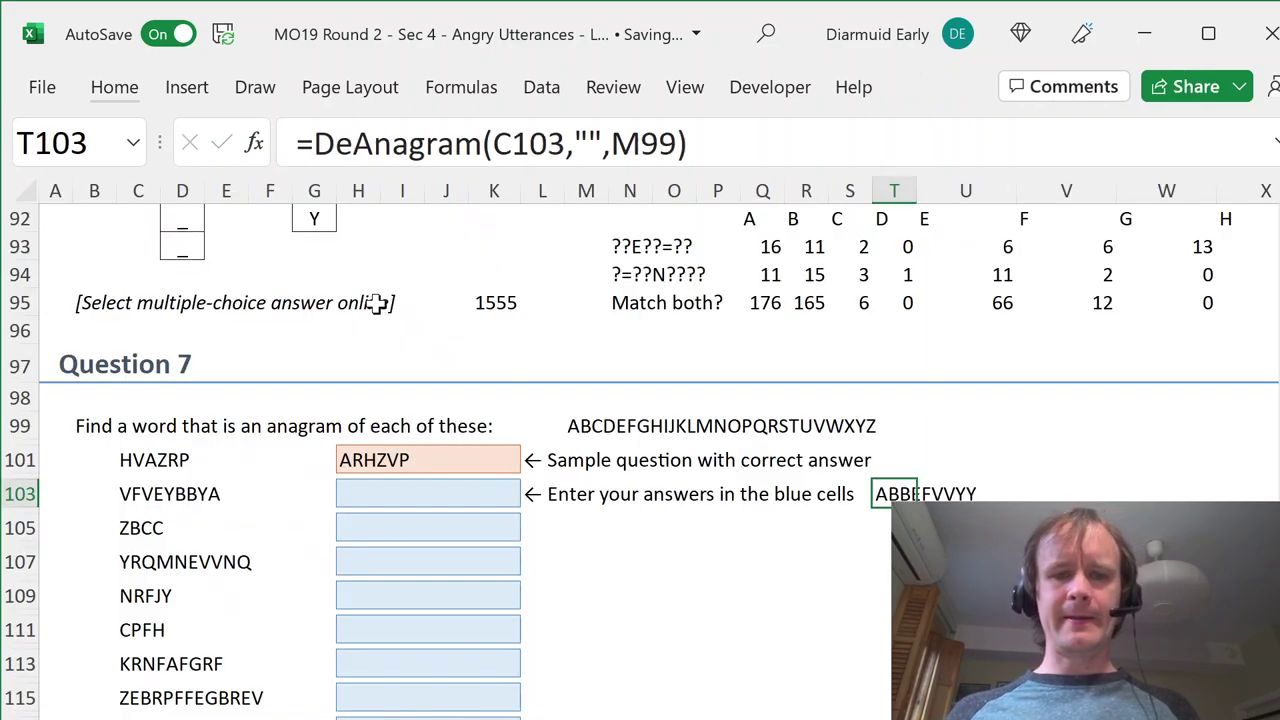
- Delete the helper DeAnagram formula from T103 and move to answer cell H103
key("F2")
key("shift+Home")
key("shift+Right")
key("ctrl+c")
key("Delete")
key("BackSpace")
key("Left")
key("Left")
key("Left")
key("Left")
key("Left")
key("Left")
key("Left")
key("Left")
key("Left")
key("Left")
key("Left")
key("Left")
key("Left")
key("Right")
- Enter =XLOOKUP(DeAnagram(C103,"",M99),WordList[Deanagrammed],WordList[Word]) in H103, returning BEVYYVBAF
type("=xl")
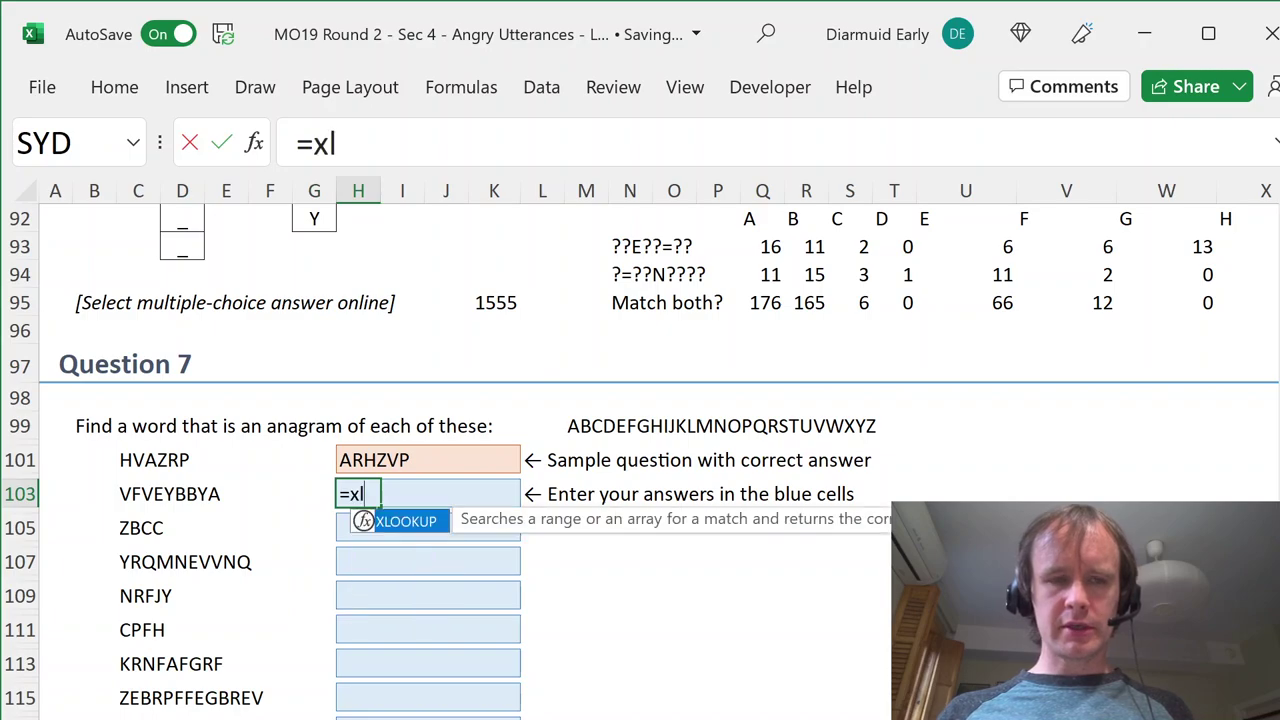
key("Tab")
key("ctrl+v")
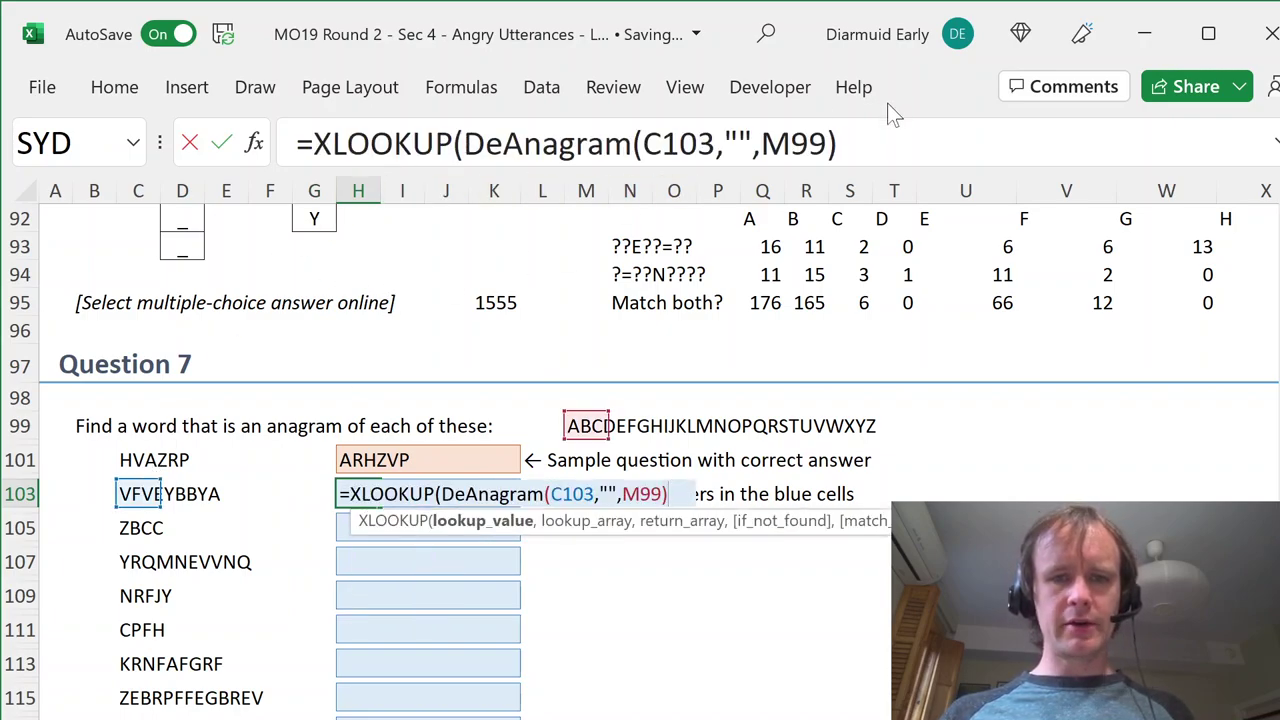
type(",")
type("WordList[de")
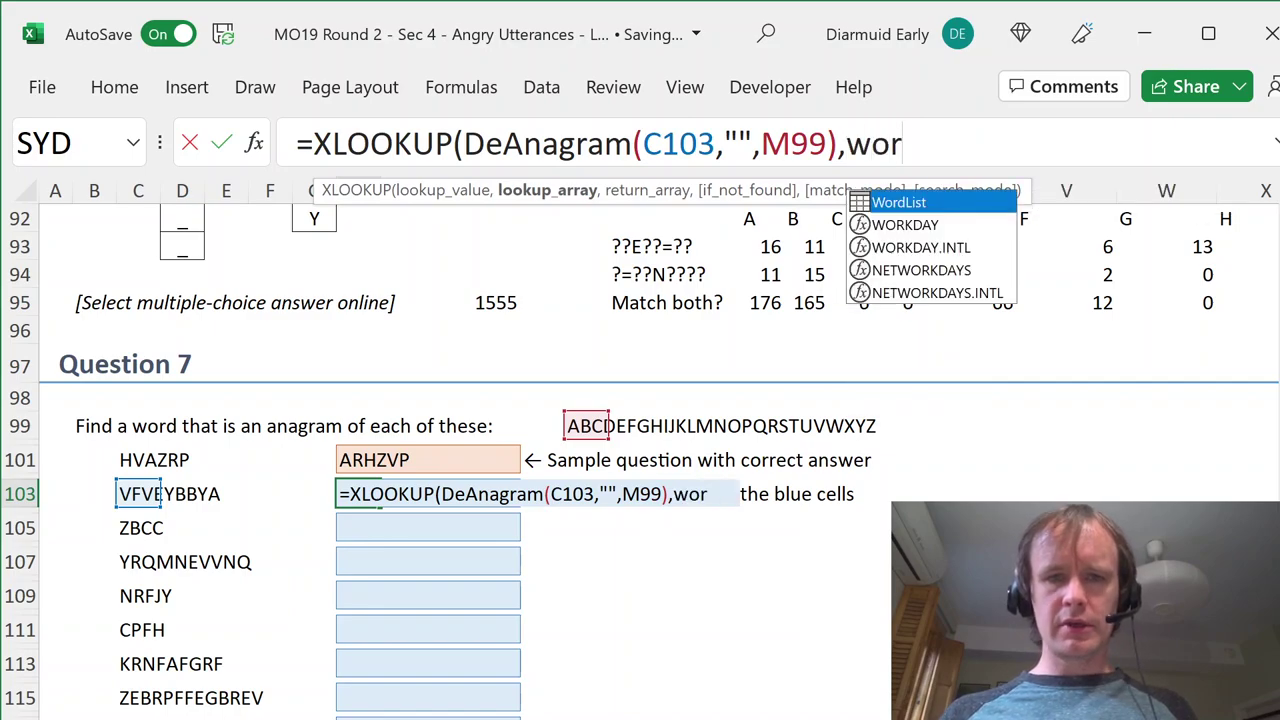
key("Tab")
type("]")
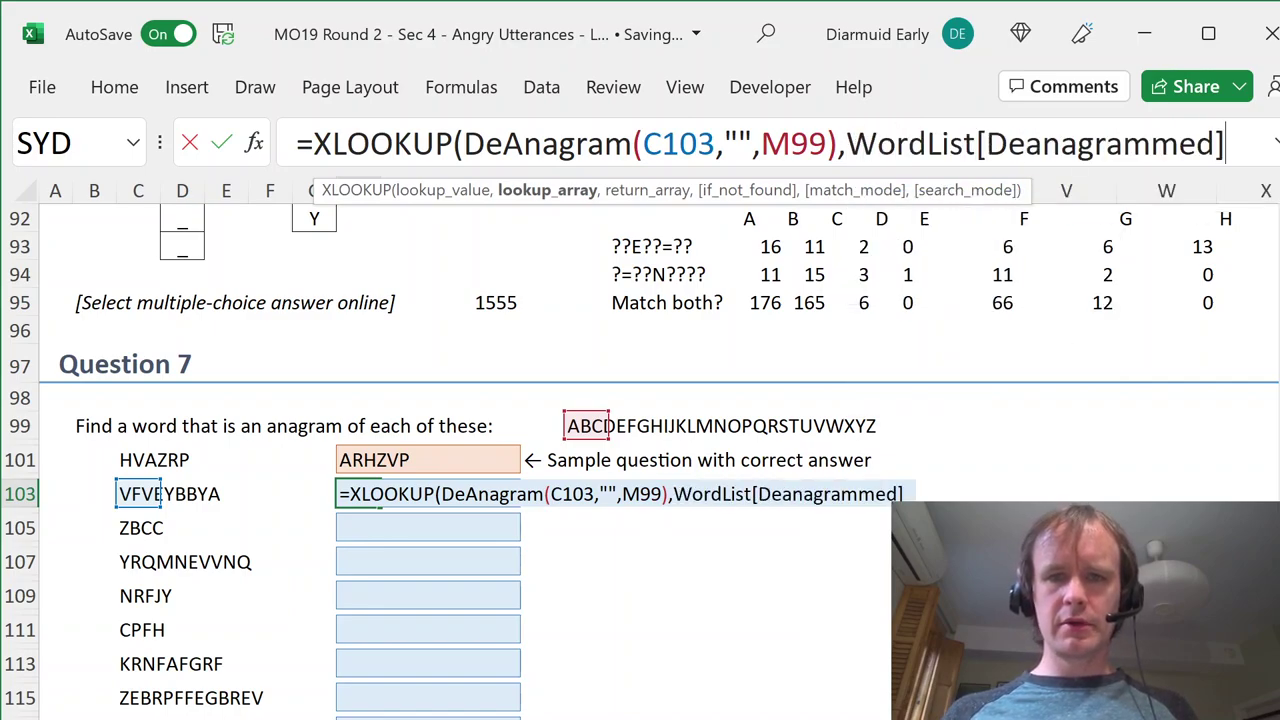
type(",word")
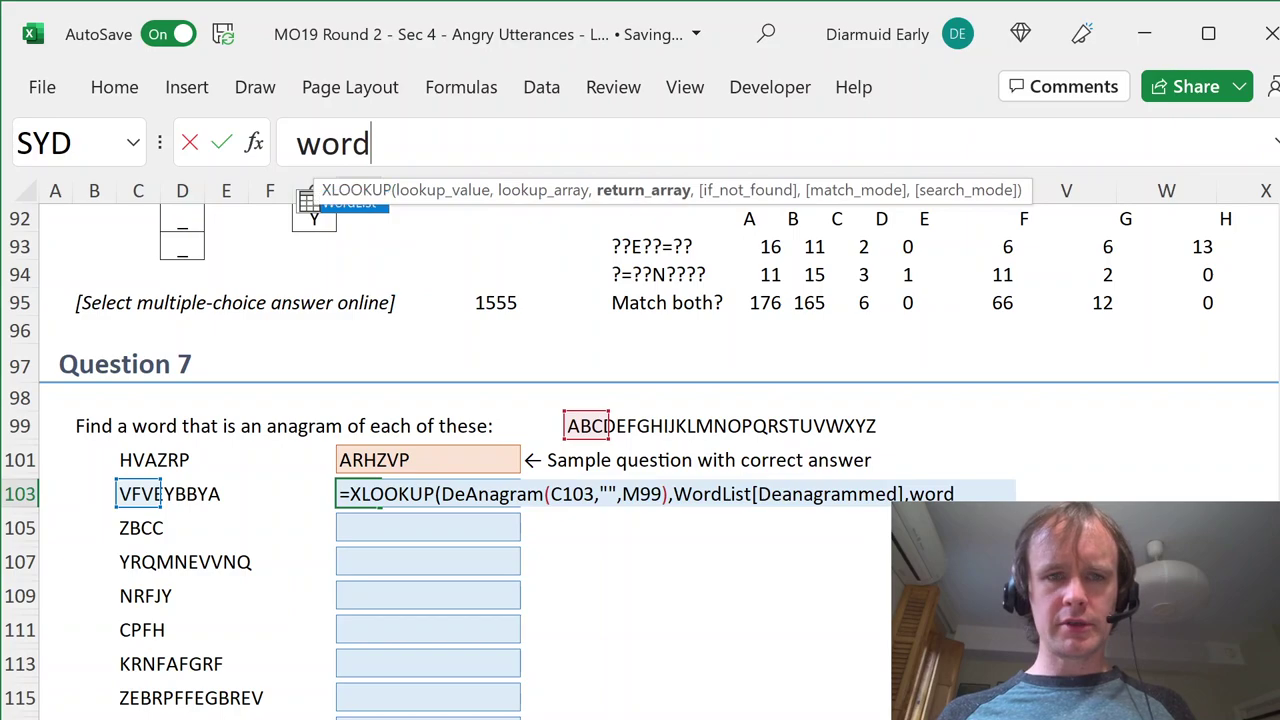
key("Tab")
type("[wo")
key("Tab")
type("]")
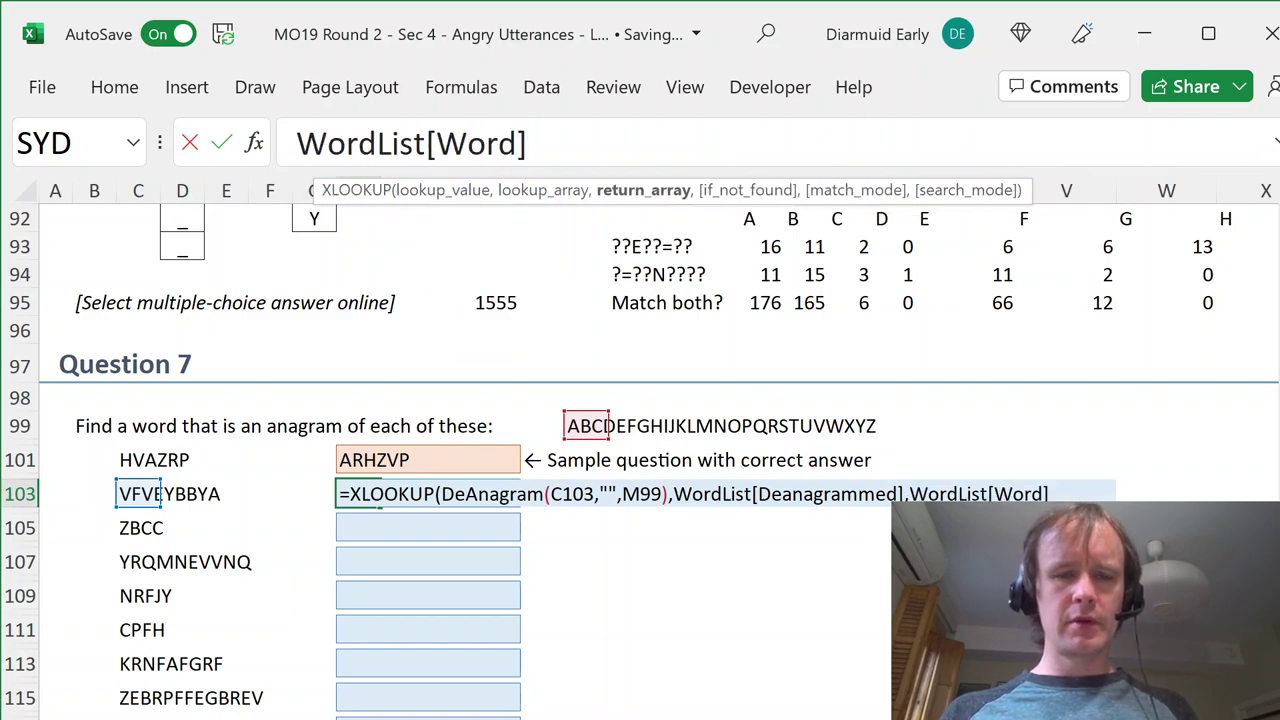
type(")")
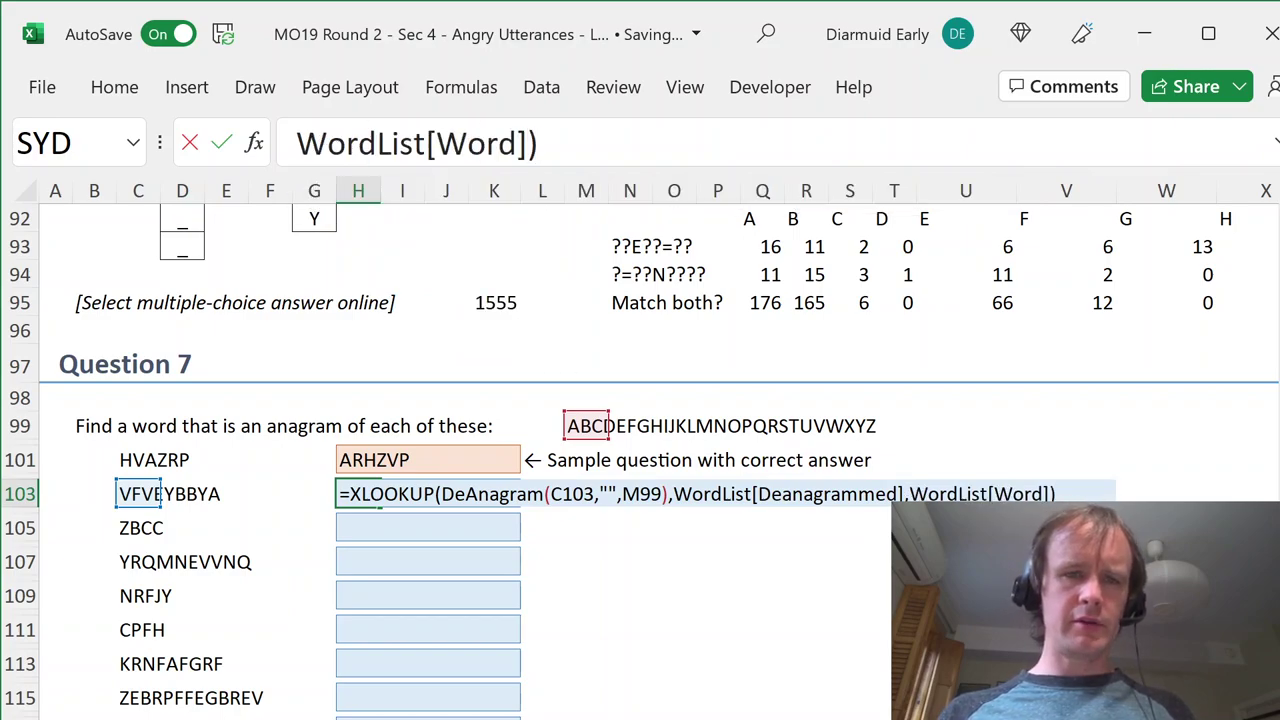
key("Return")
key("Up")
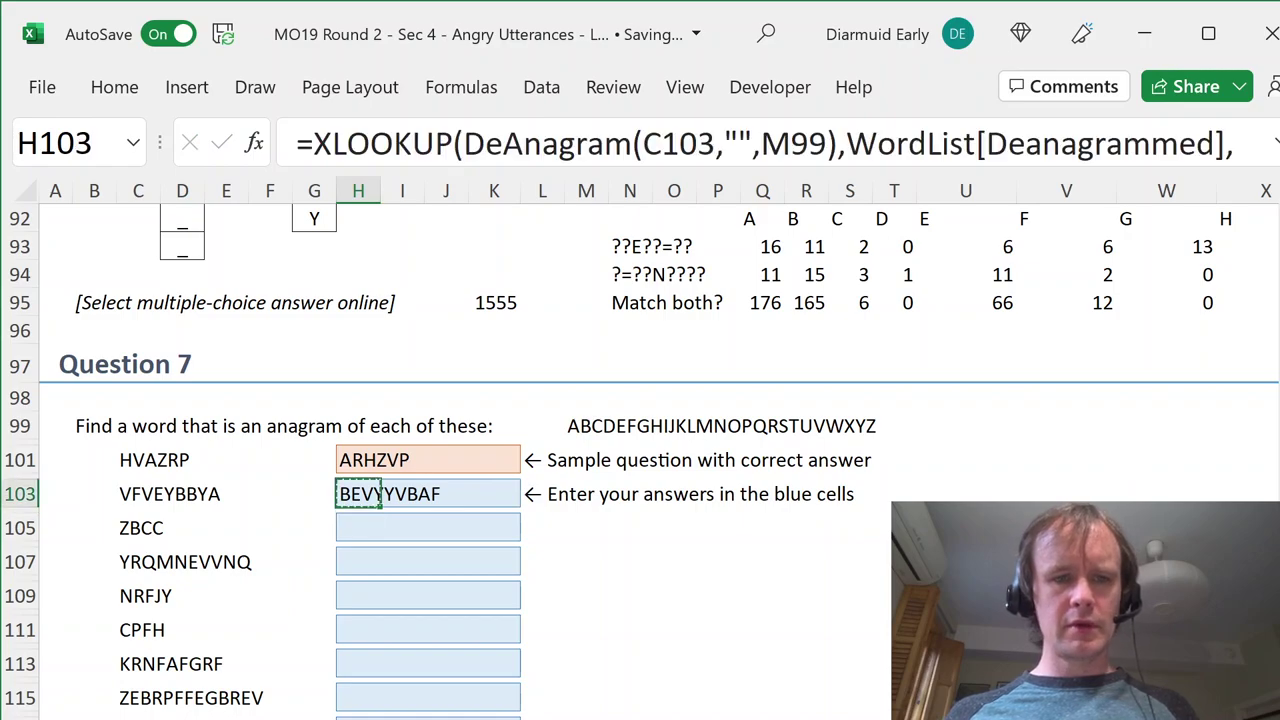
key("Up")
- Paste only the formula into H101 and inspect its shifted alphabet reference
key("alt+h")
key("v")
key("s")
key("f")
key("Return")
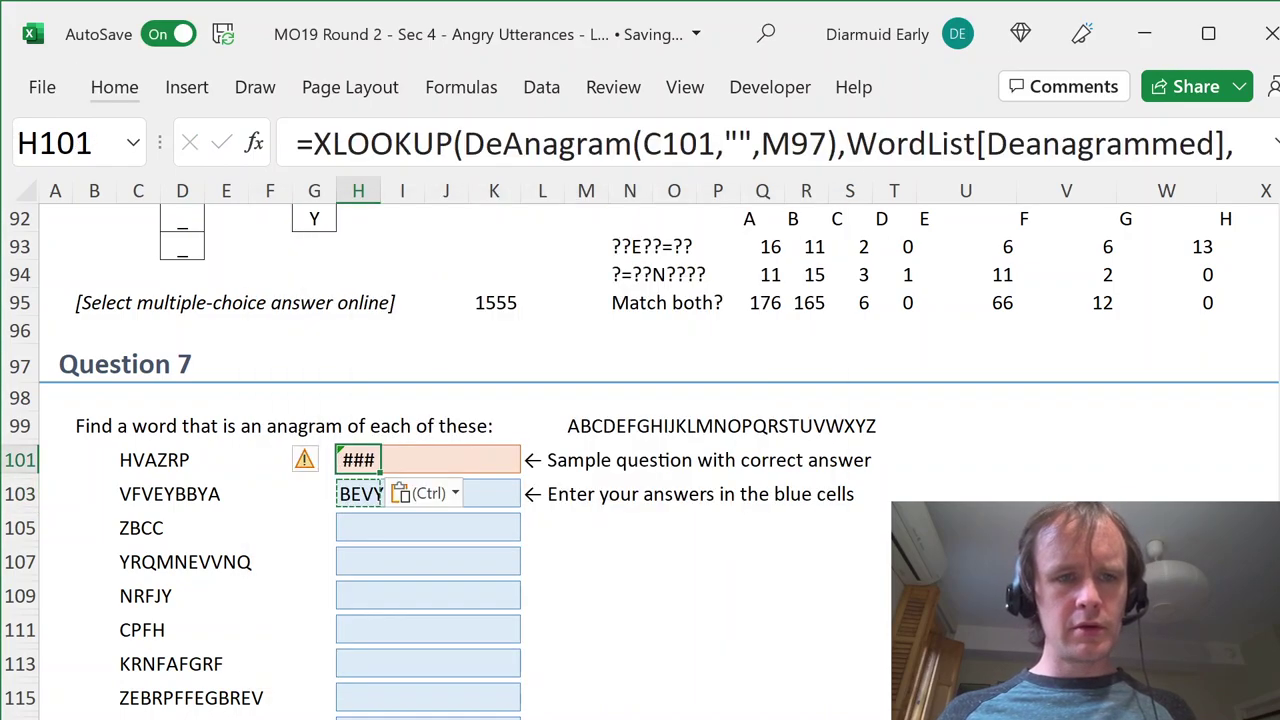
key("F2")
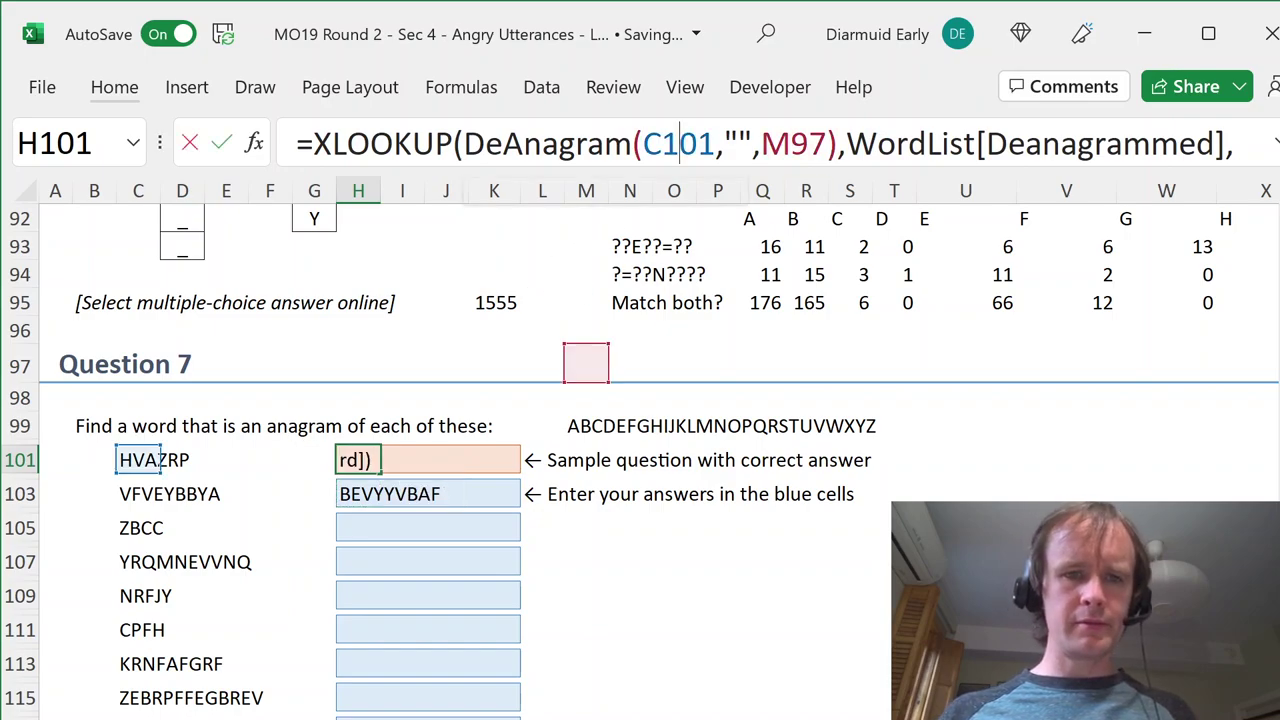
key("ctrl+Left")
key("ctrl+Left")
key("ctrl+Left")
key("ctrl+Left")
key("ctrl+Left")
key("ctrl+Left")
key("Escape")
key("Down")
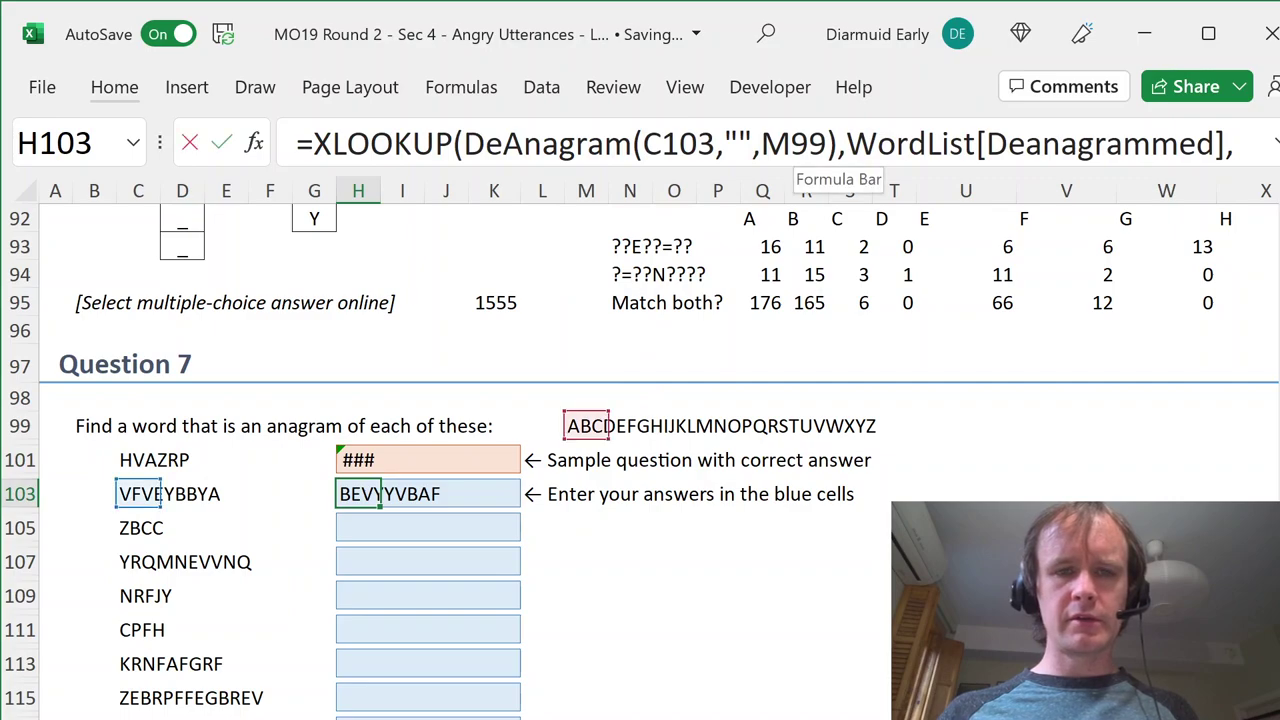
- Change M99 to $M$99 in the H103 formula and paste it into H101
key("F2")
key("ctrl+Left")
key("ctrl+Left")
key("ctrl+Left")
key("ctrl+Left")
key("ctrl+Left")
key("ctrl+Left")
key("ctrl+Right")
key("ctrl+Right")
key("super")
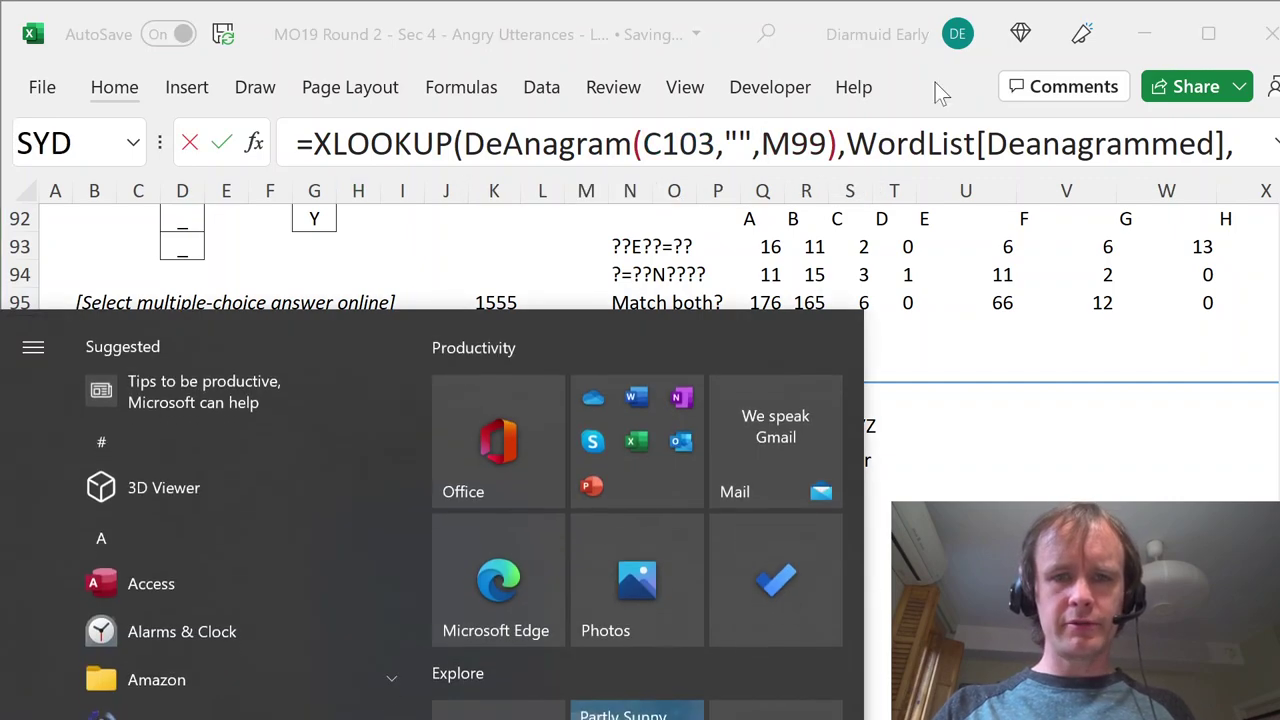
key("Escape")
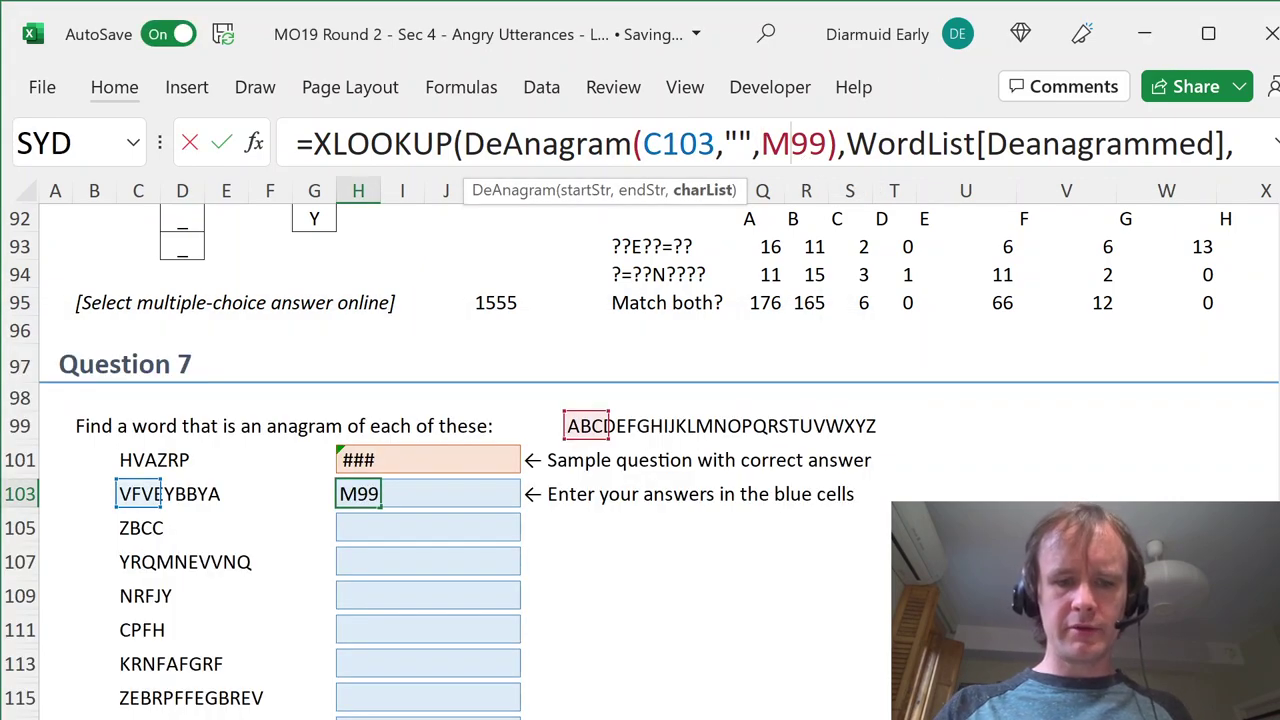
key("F4")
key("ctrl+Return")
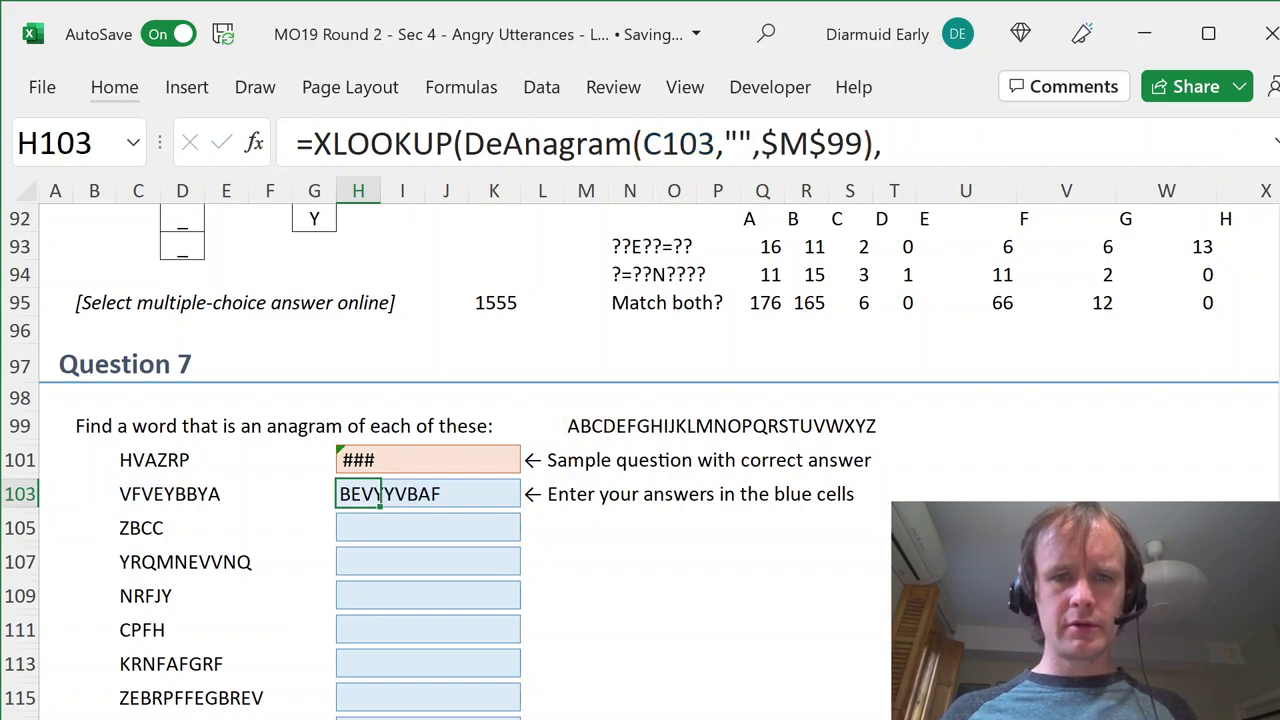
key("Up")
key("ctrl+alt+v")
key("Return")
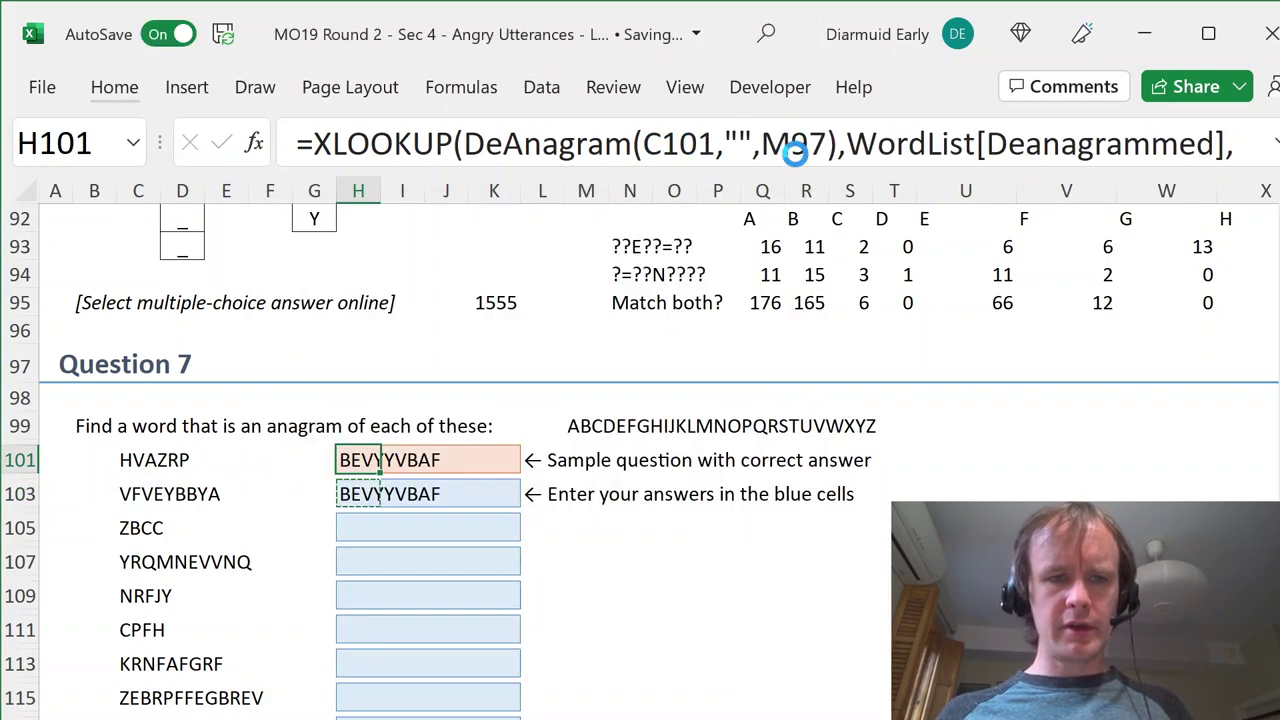
- Copy the H103 formula into answer cells H105 through H117 and scroll down toward Question 8
key("ctrl+c")
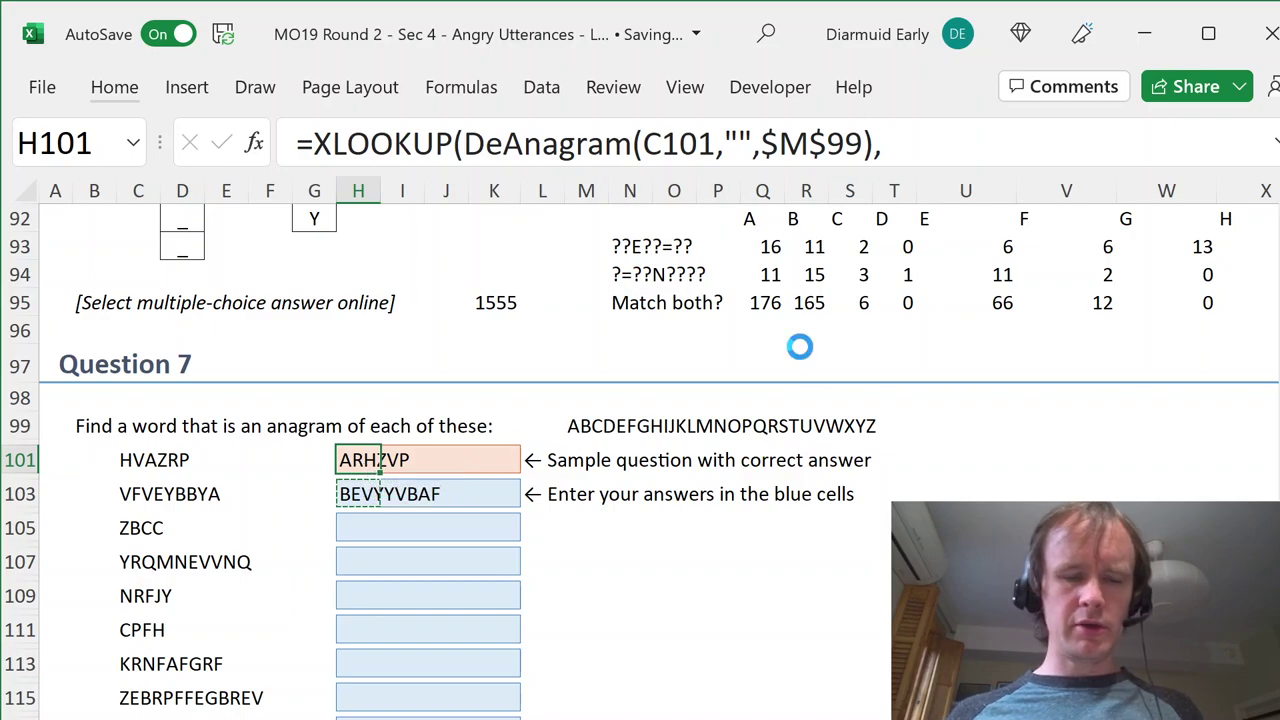
key("Down")
key("ctrl+c")
key("Down")
key("Down")
key("ctrl+v")
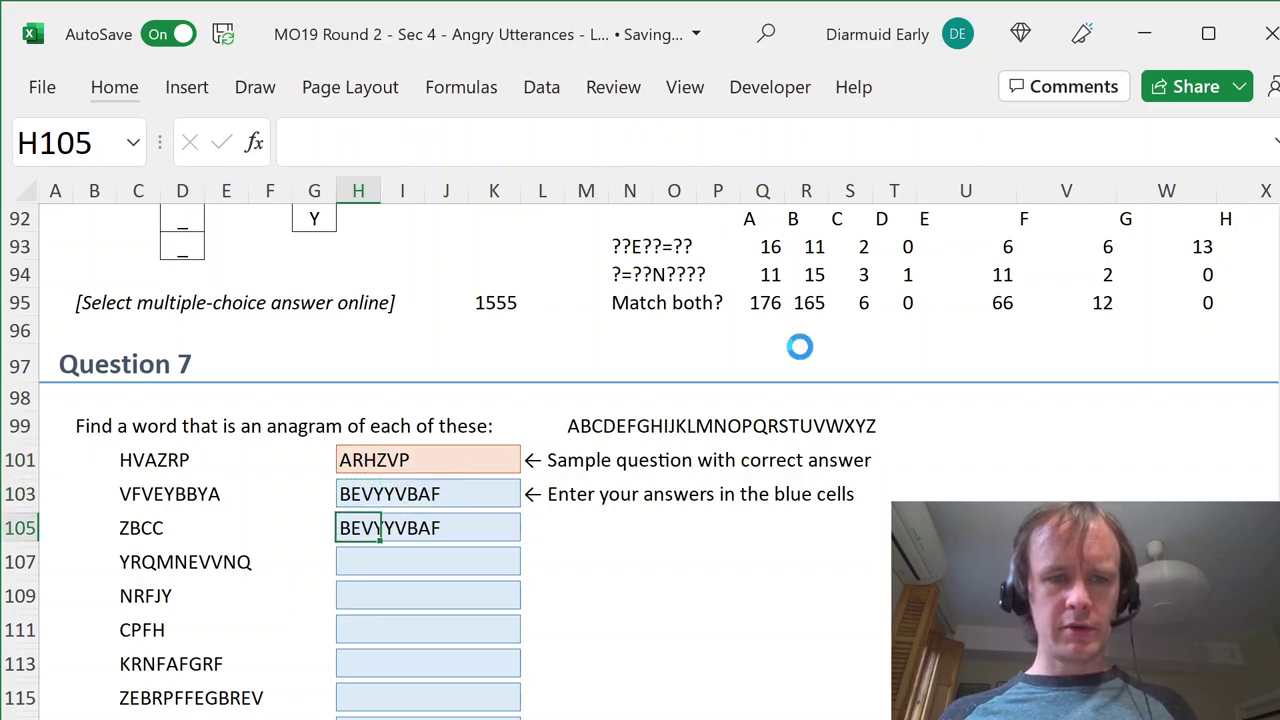
key("Down")
key("Down")
key("ctrl+v")
key("Down")
key("Down")
key("ctrl+v")
key("Down")
key("Down")
key("ctrl+v")
key("Down")
key("Down")
key("ctrl+v")
key("Down")
key("Down")
key("ctrl+v")
key("Down")
key("Down")
key("ctrl+v")
key("Down")
key("Down")
key("Up")
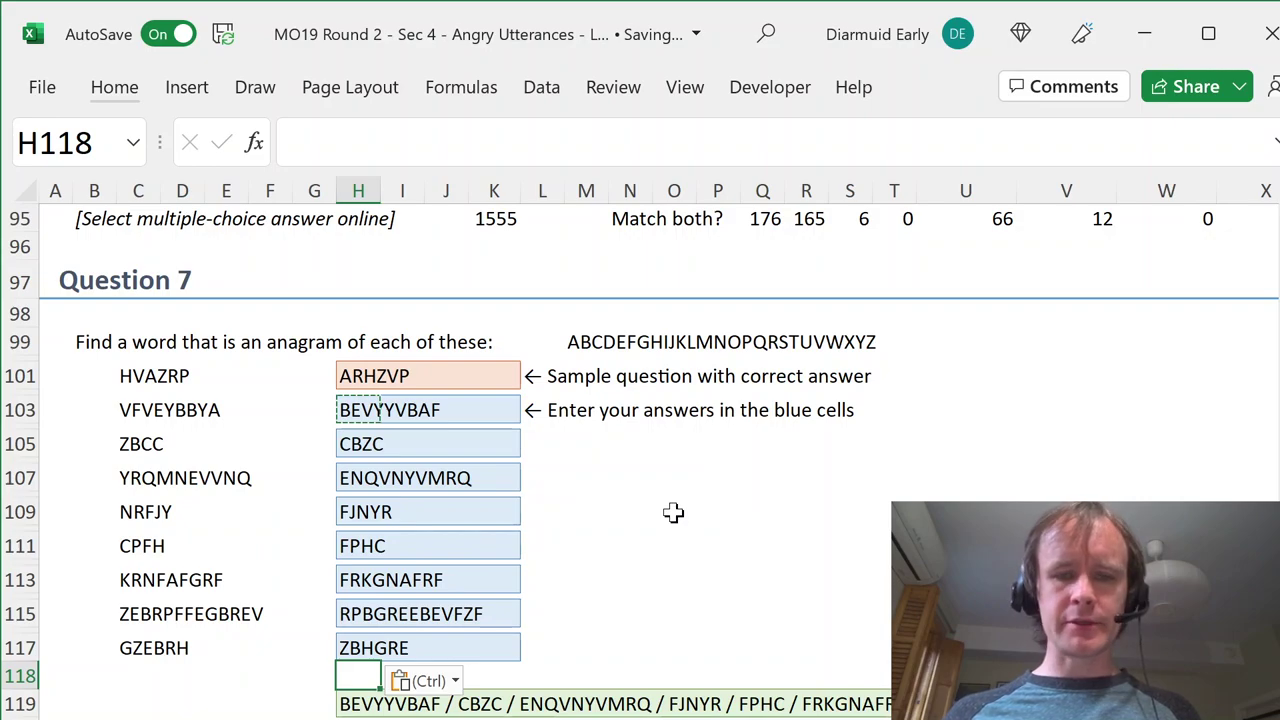
scroll(649, 494, "down", 3)
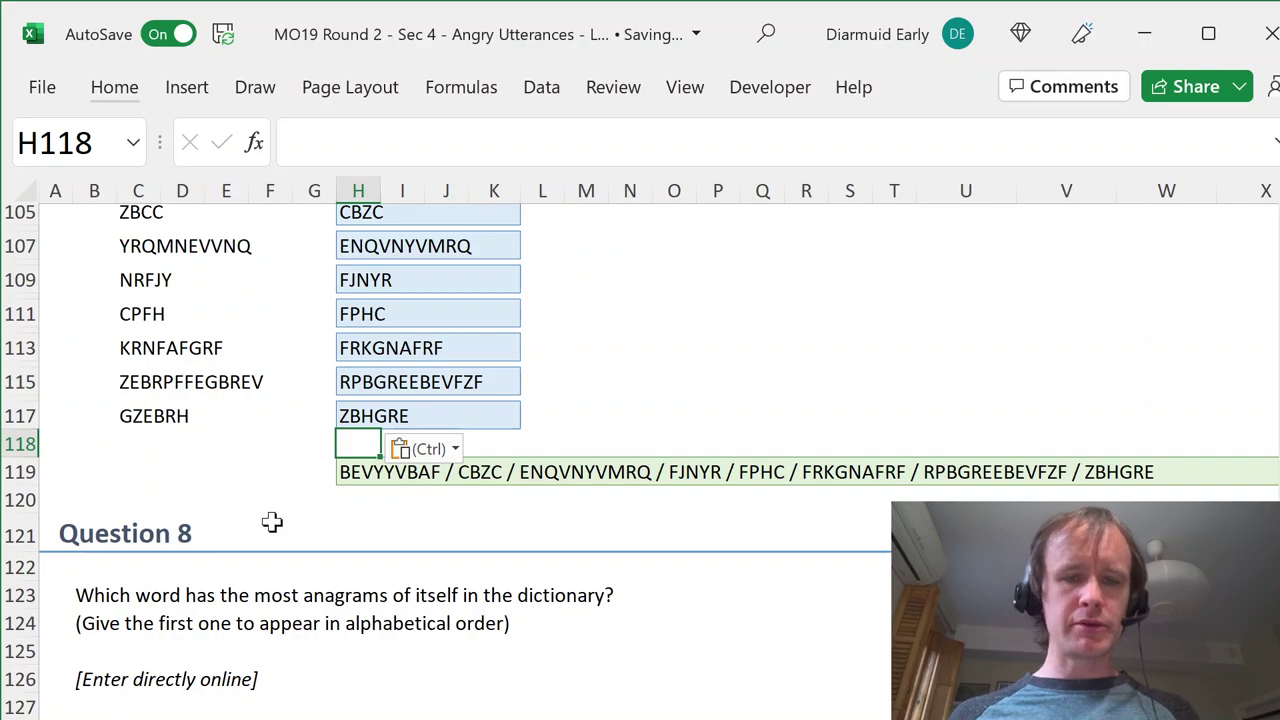
- Build a PivotTable on a new sheet from the word table, counting words per Deanagrammed key
key("ctrl+Page_Down")
key("Left")
key("Left")
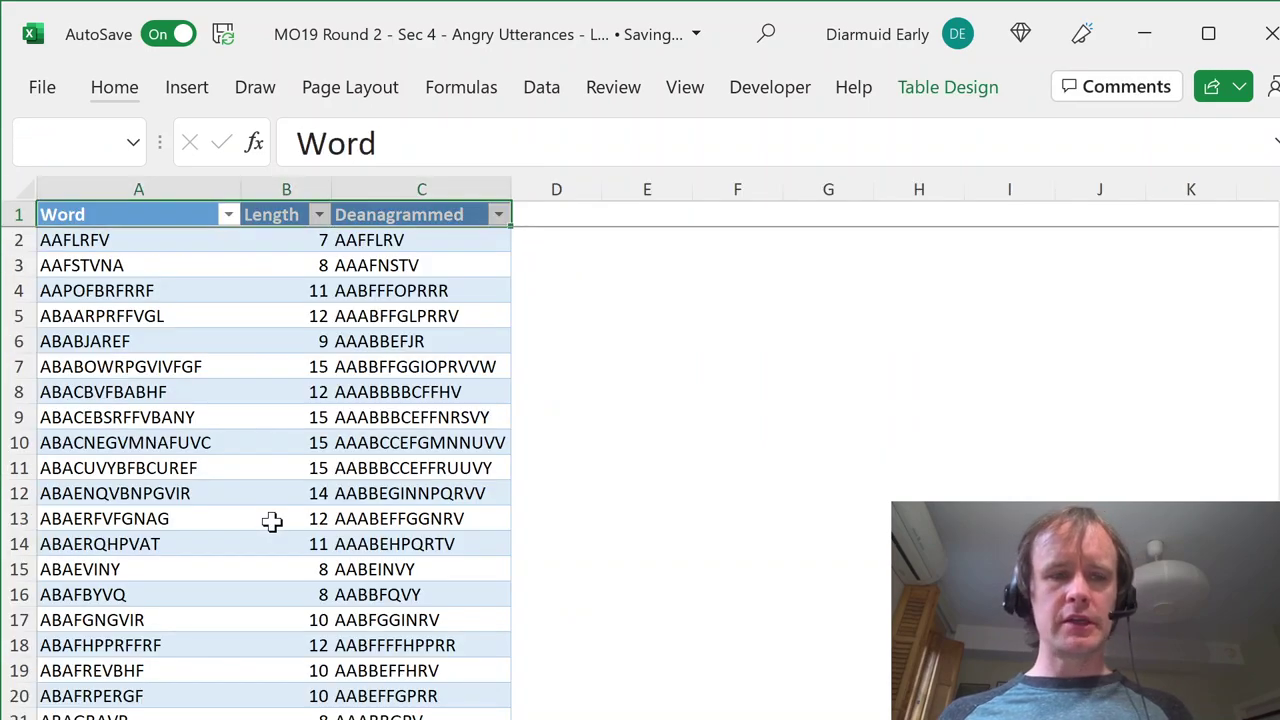
key("ctrl+shift+End")
key("alt+d")
key("p")
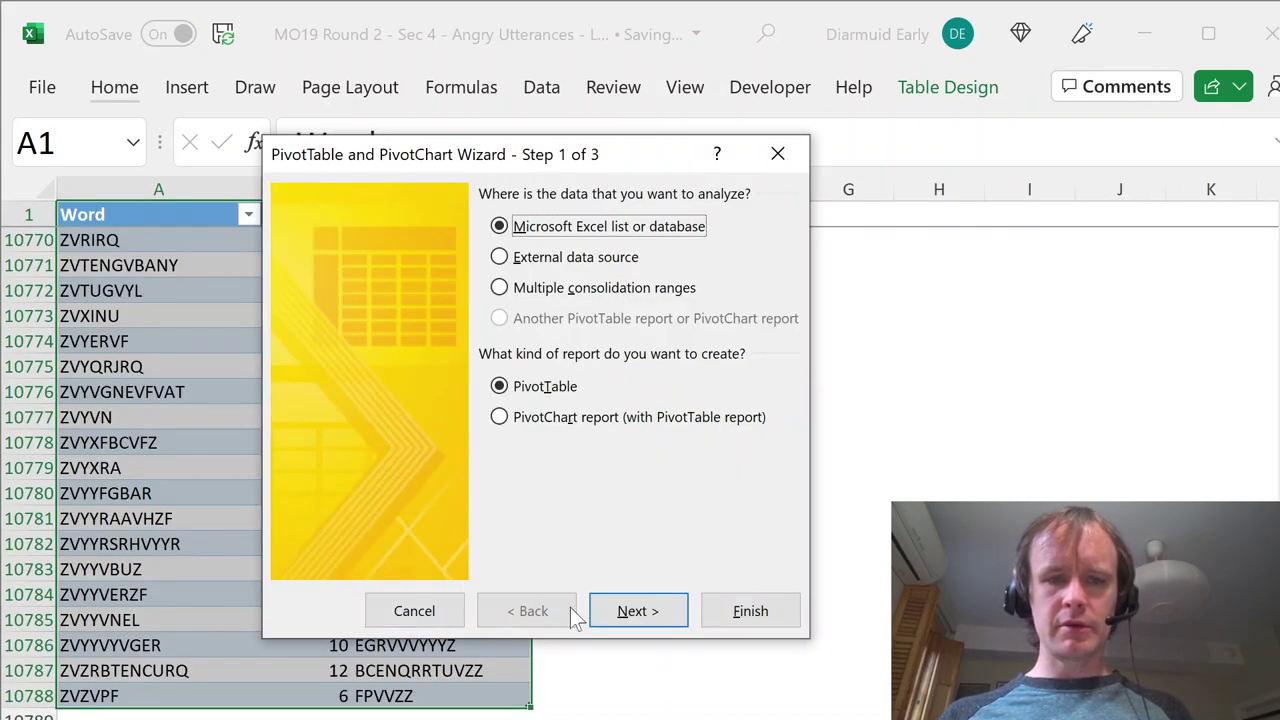
left_click(750, 611)
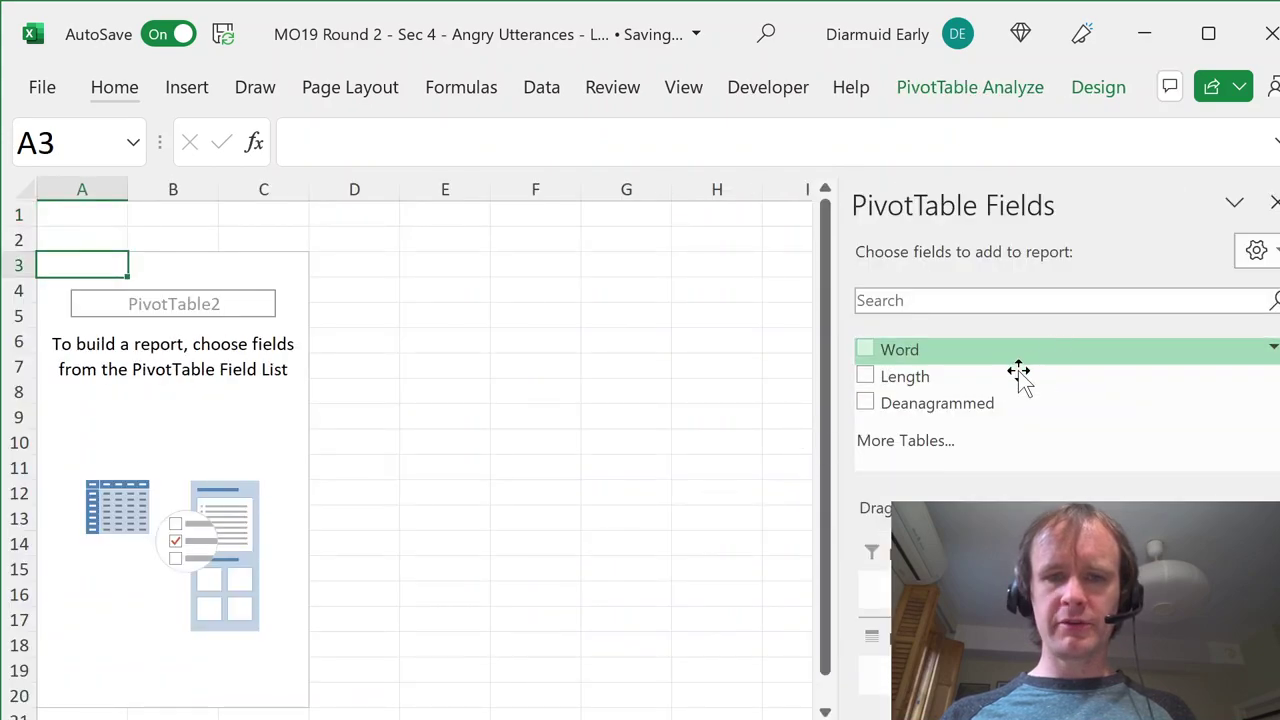
left_click(957, 404)
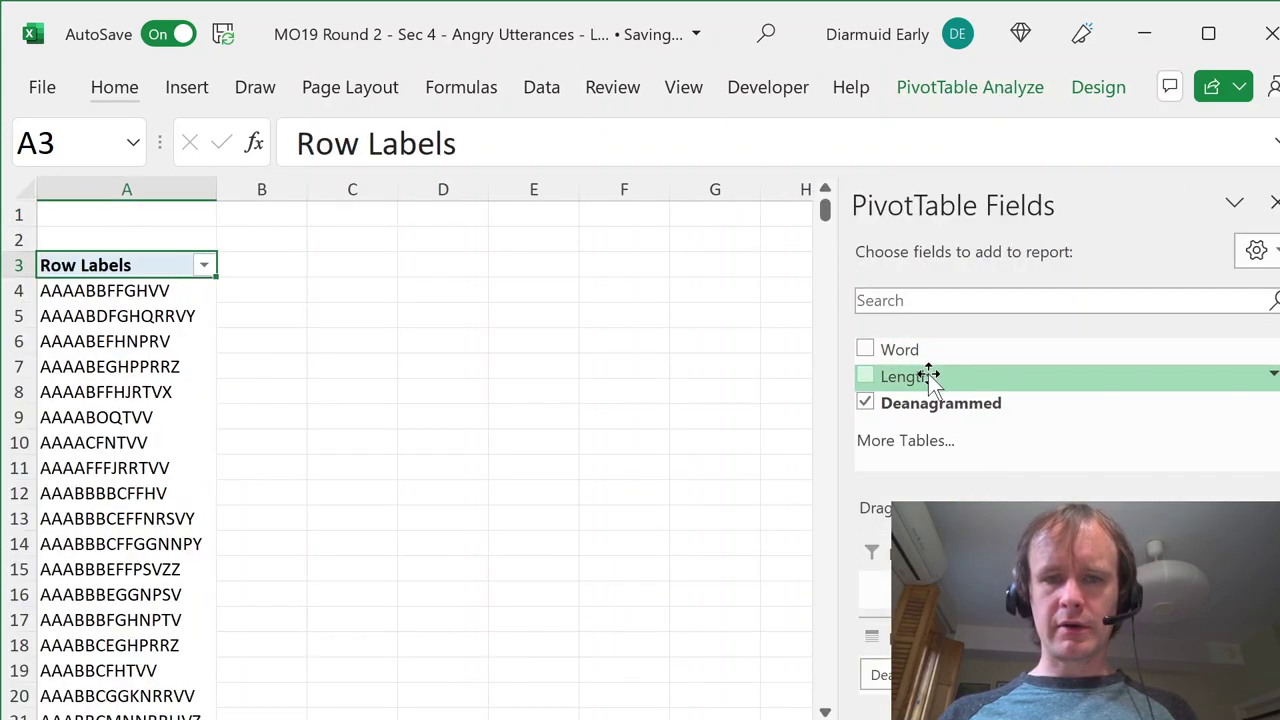
left_click(865, 349)
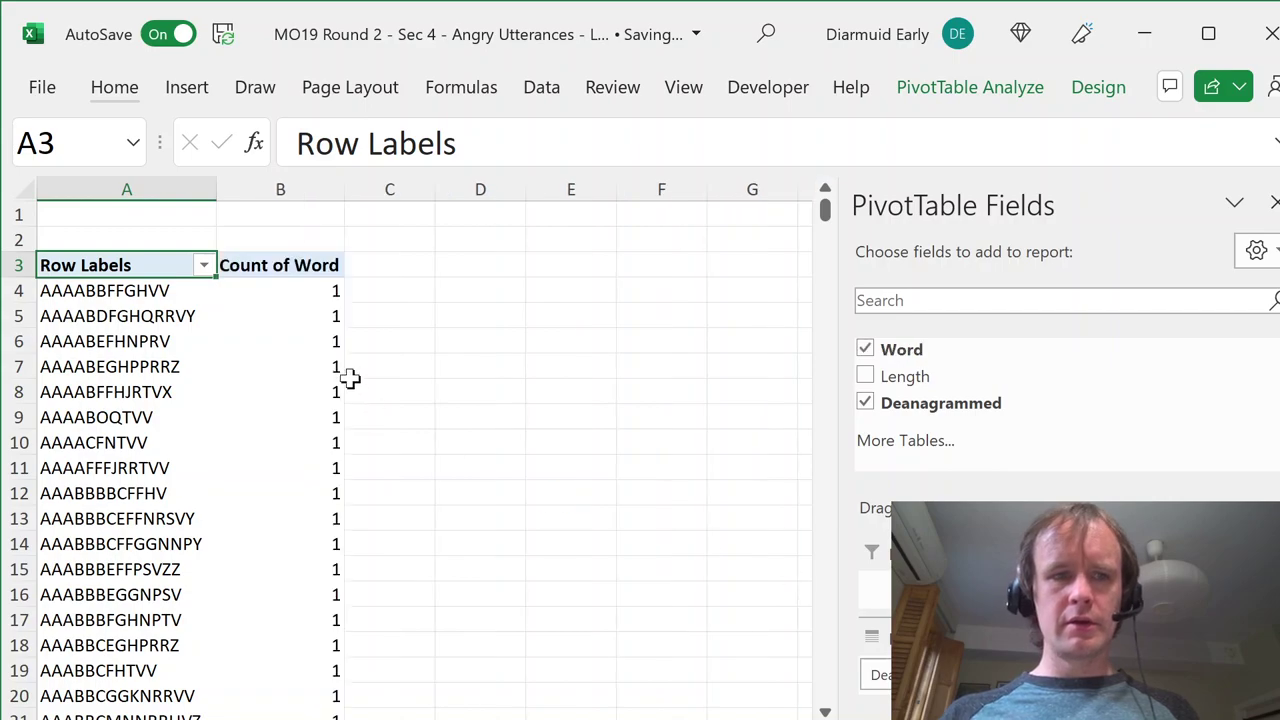
- Sort the PivotTable keys by word count, largest first
left_click(348, 371)
key("alt")
left_click(316, 366)
key("a")
key("s")
key("d")
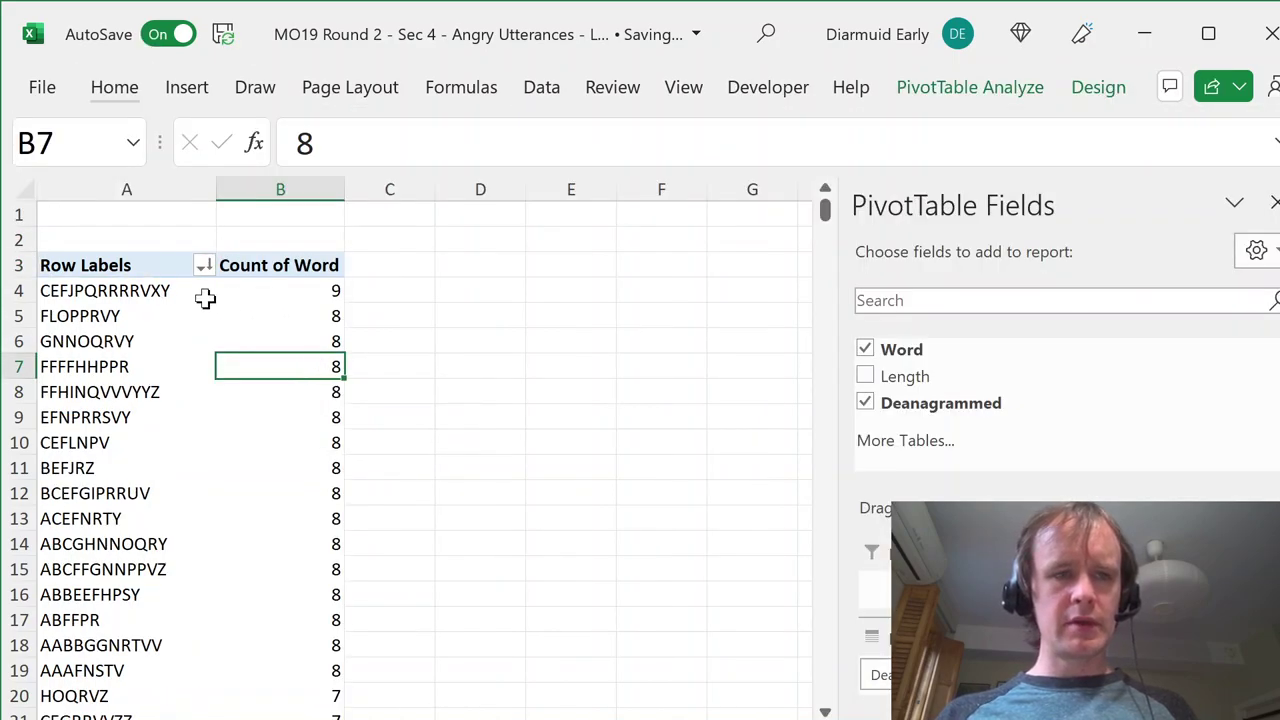
- Drill into top key CEFJPQRRRRVXY, copy anagram CPJQEYRRRXRFV, and return to the question sheet
double_click(135, 292)
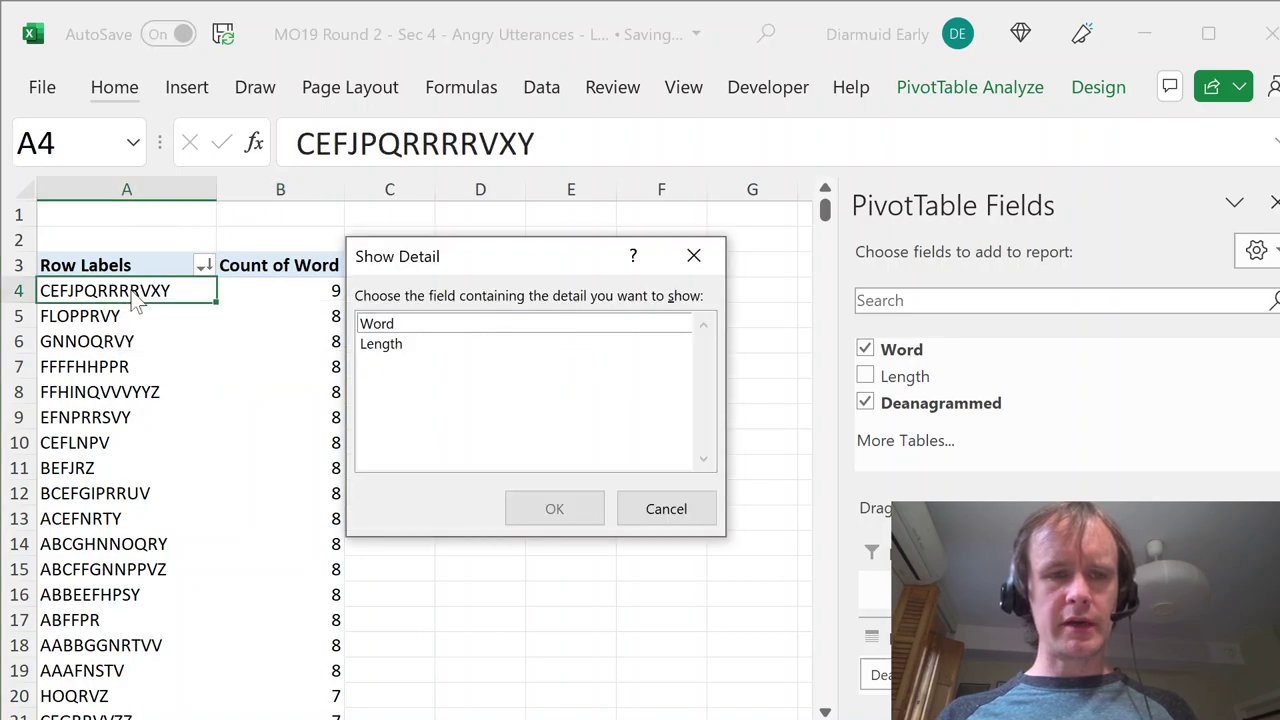
double_click(380, 323)
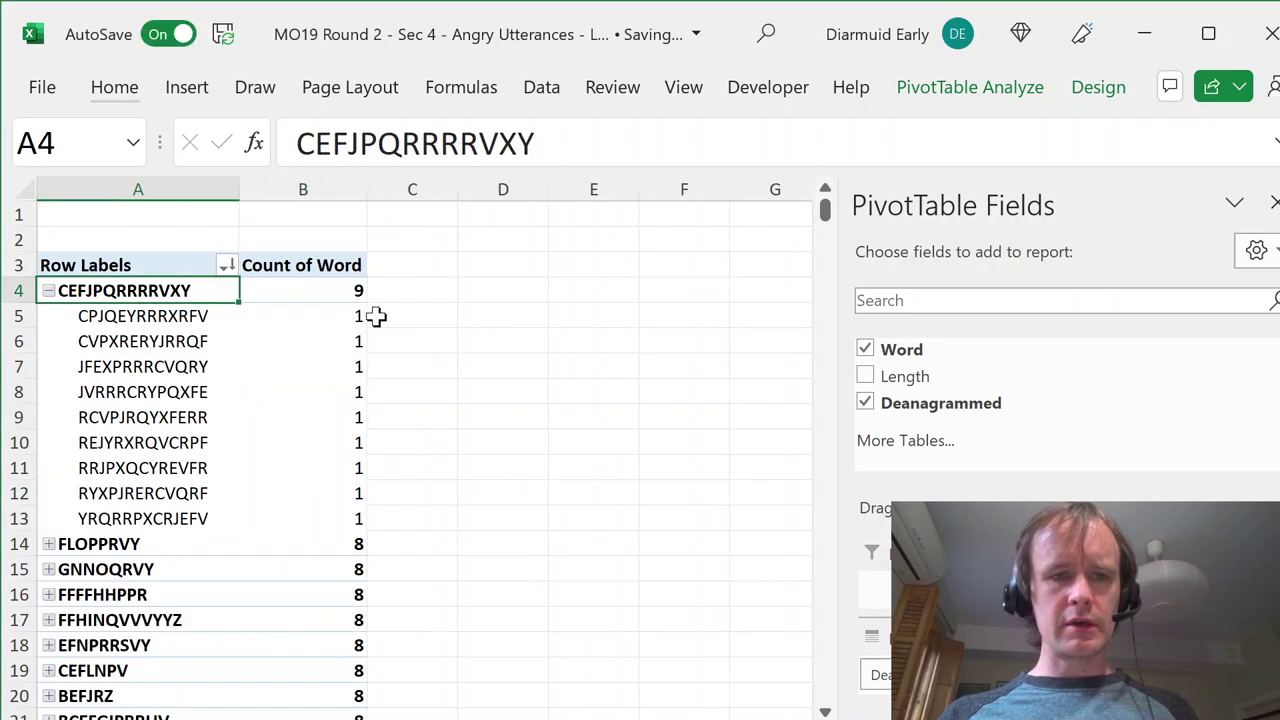
left_click(170, 318)
key("alt")
key("Escape")
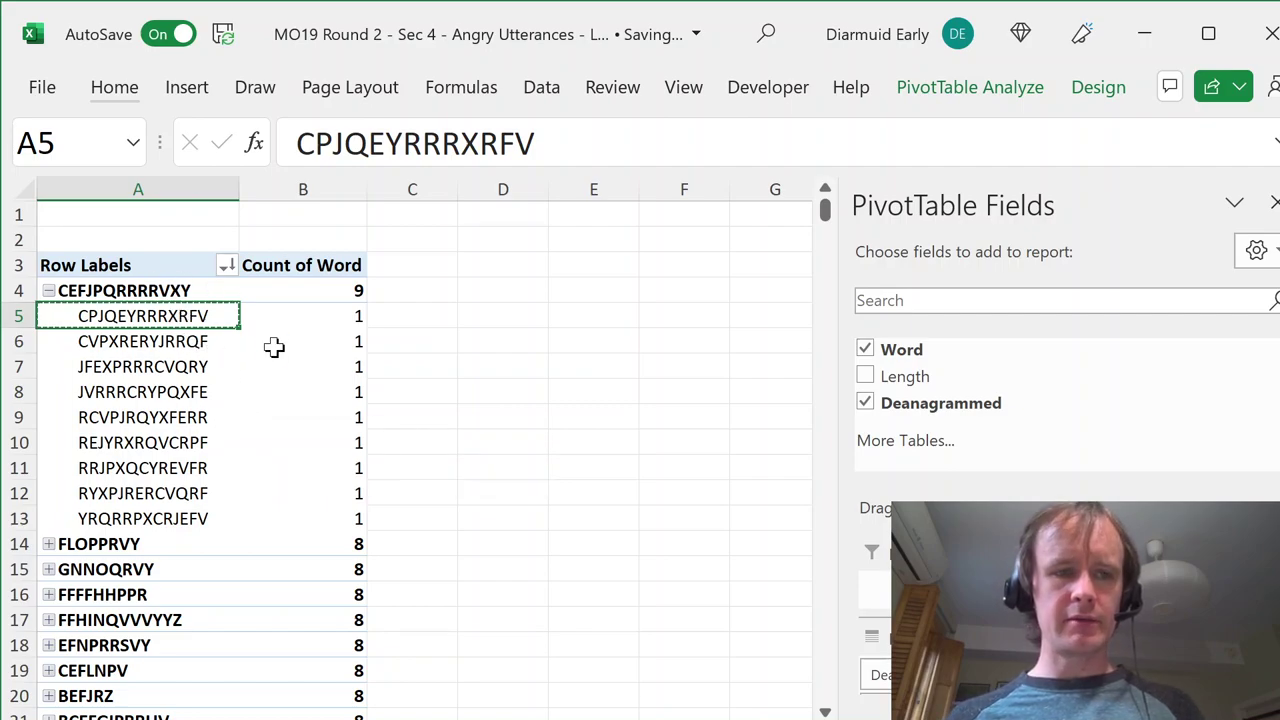
key("ctrl+Page_Down")
key("ctrl+Page_Up")
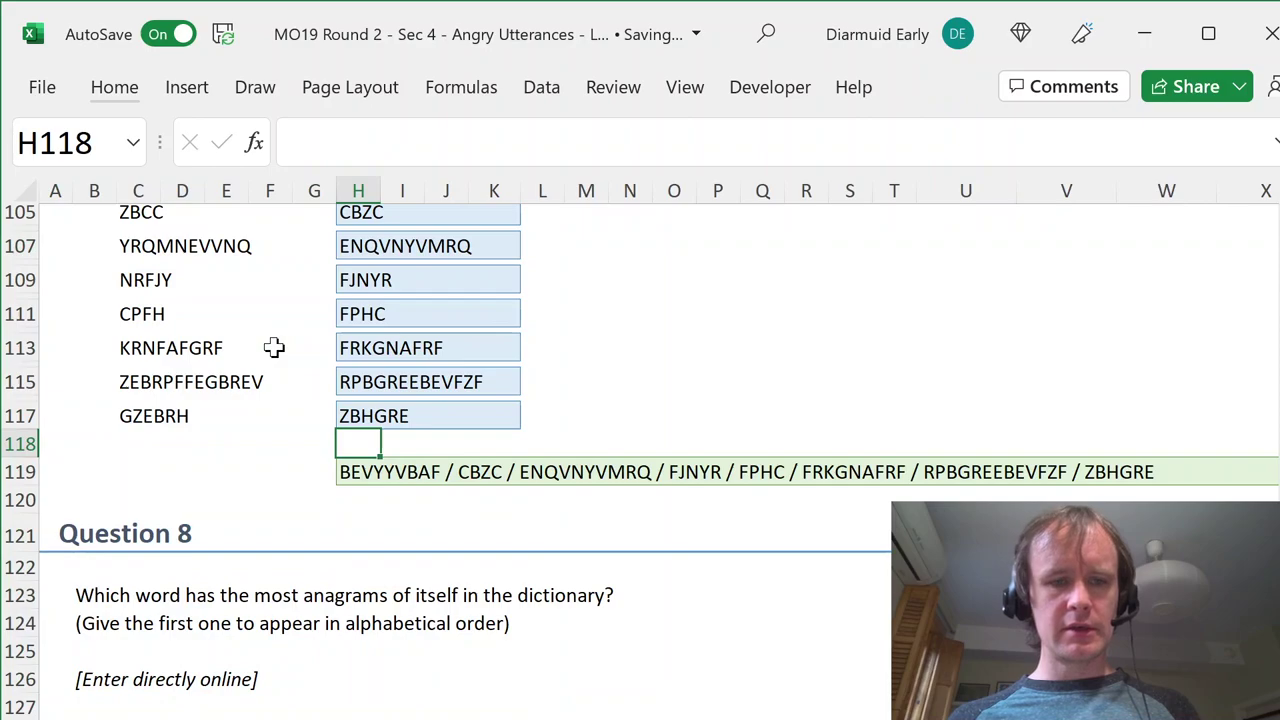
- Paste CPJQEYRRRXRFV into H126 as the Question 8 answer
left_click(352, 673)
key("ctrl+v")
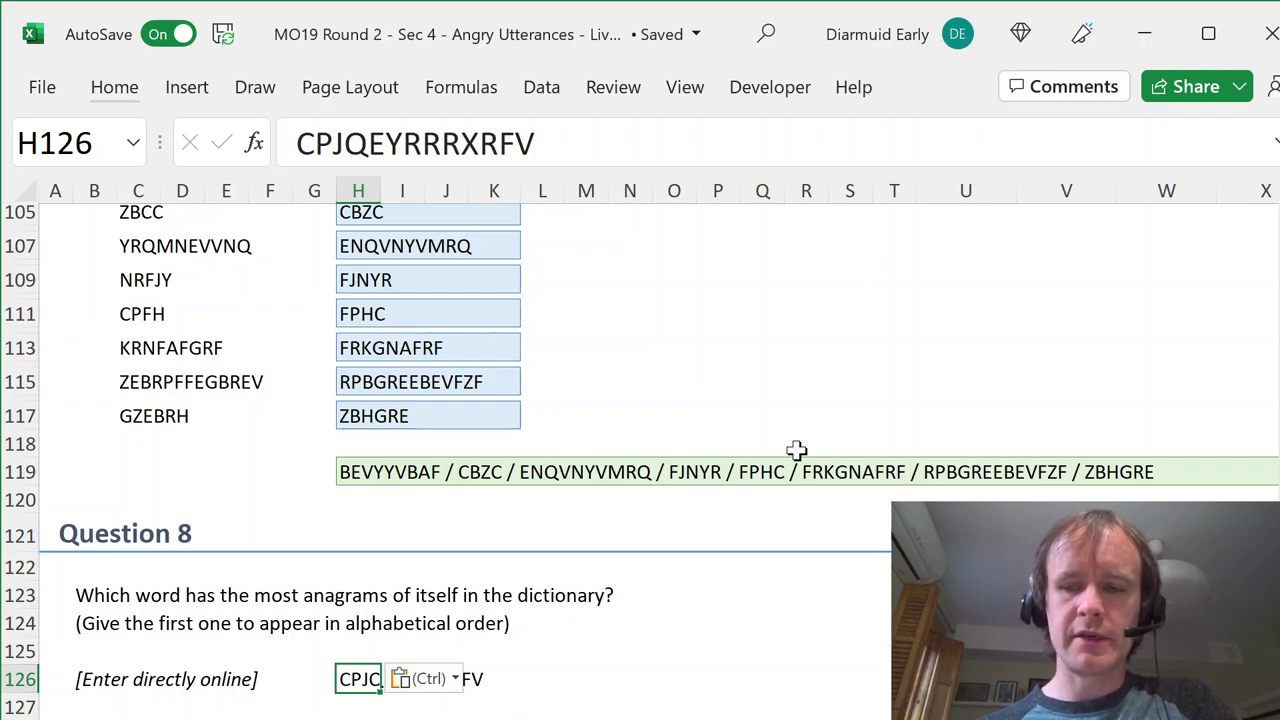
scroll(796, 450, "down", 2)
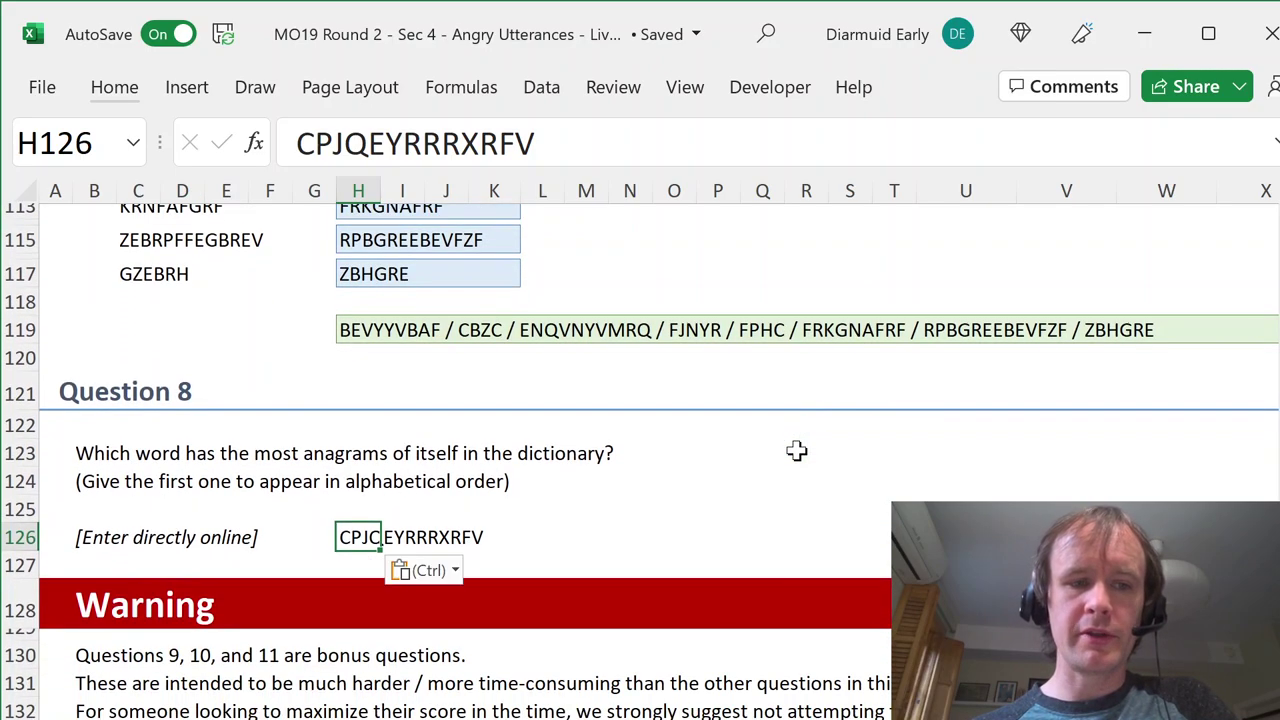
- Scroll down to the Warning section and select the bonus-question warning text
left_click(15, 597)
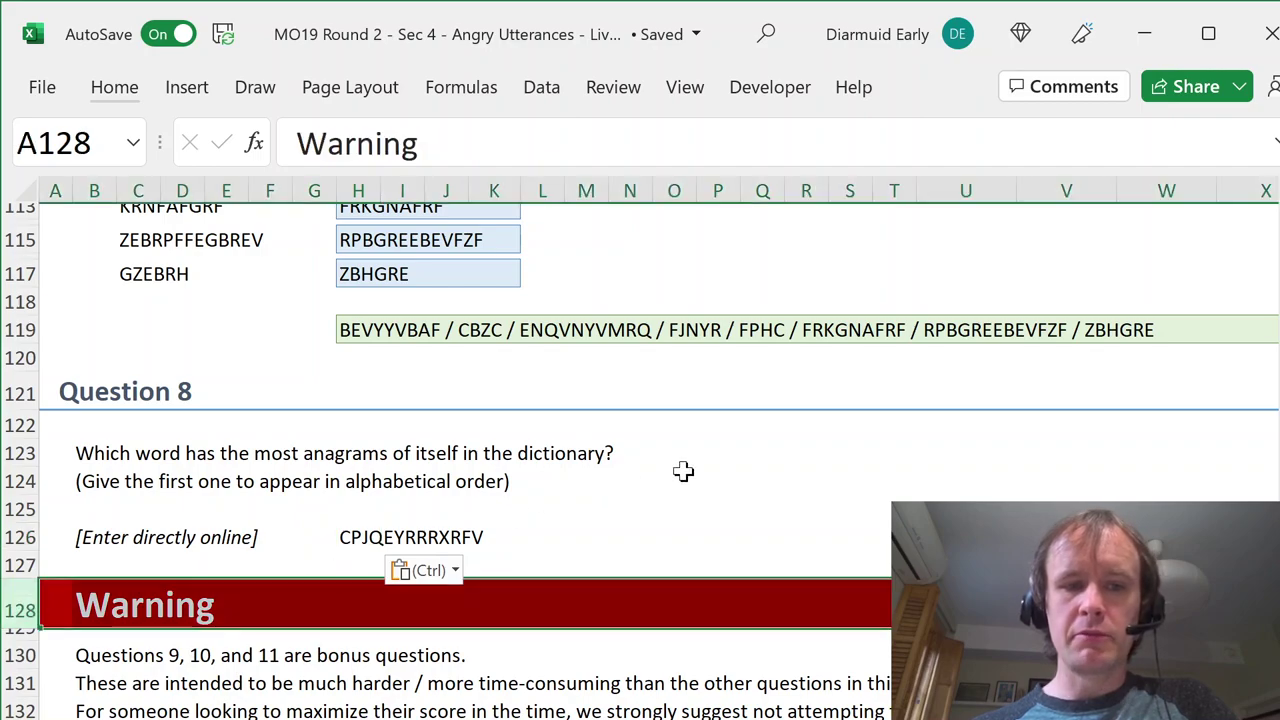
scroll(683, 471, "down", 1)
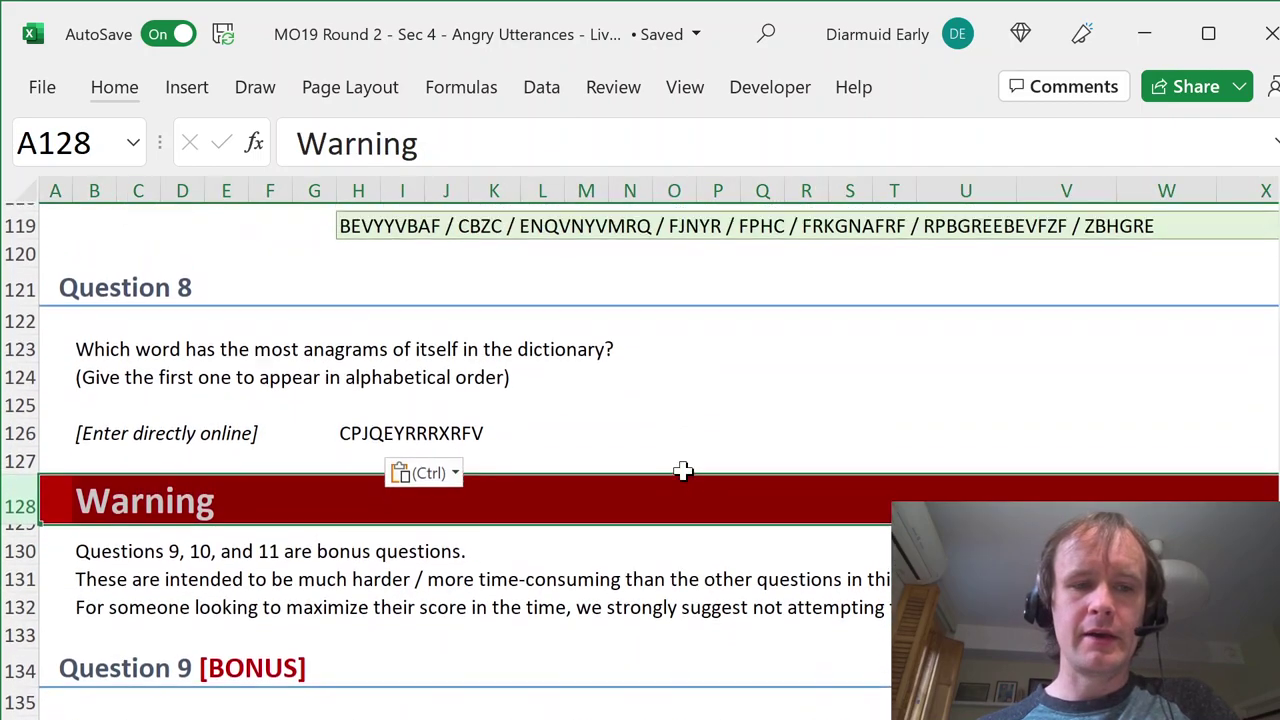
left_click(120, 585)
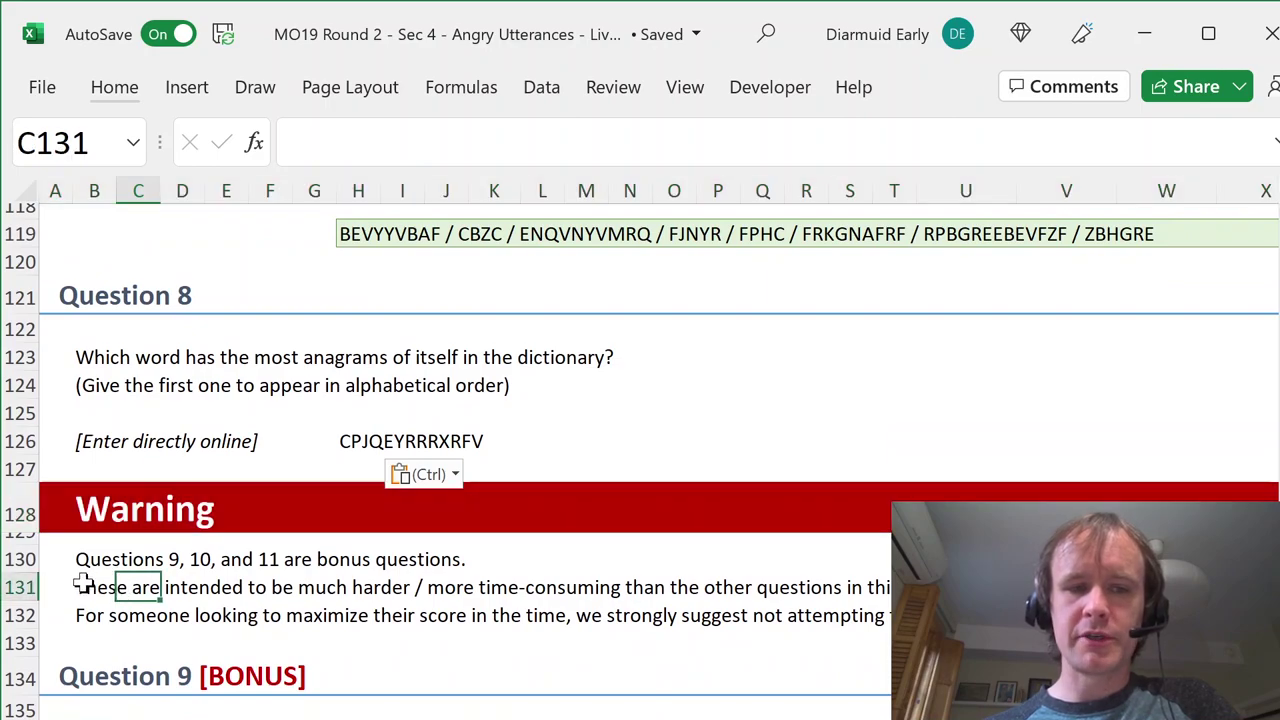
left_click(84, 587)
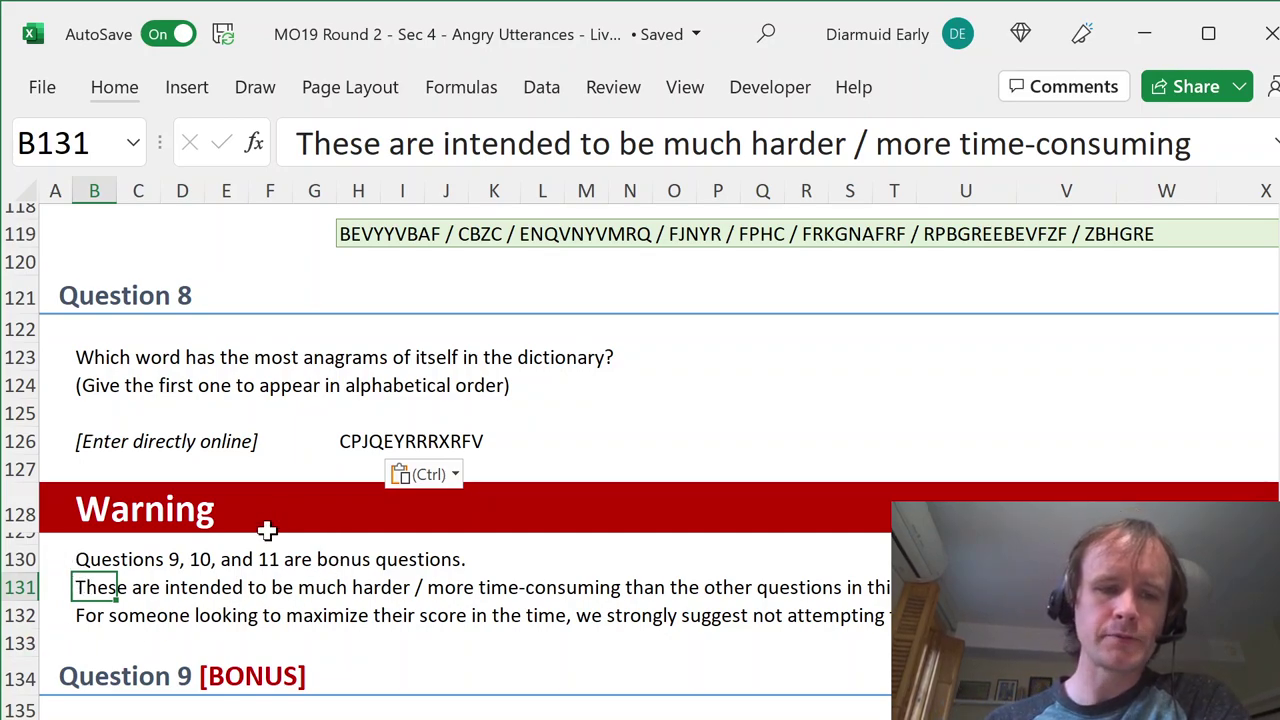
scroll(267, 531, "down", 3)
scroll(267, 531, "down", 12)
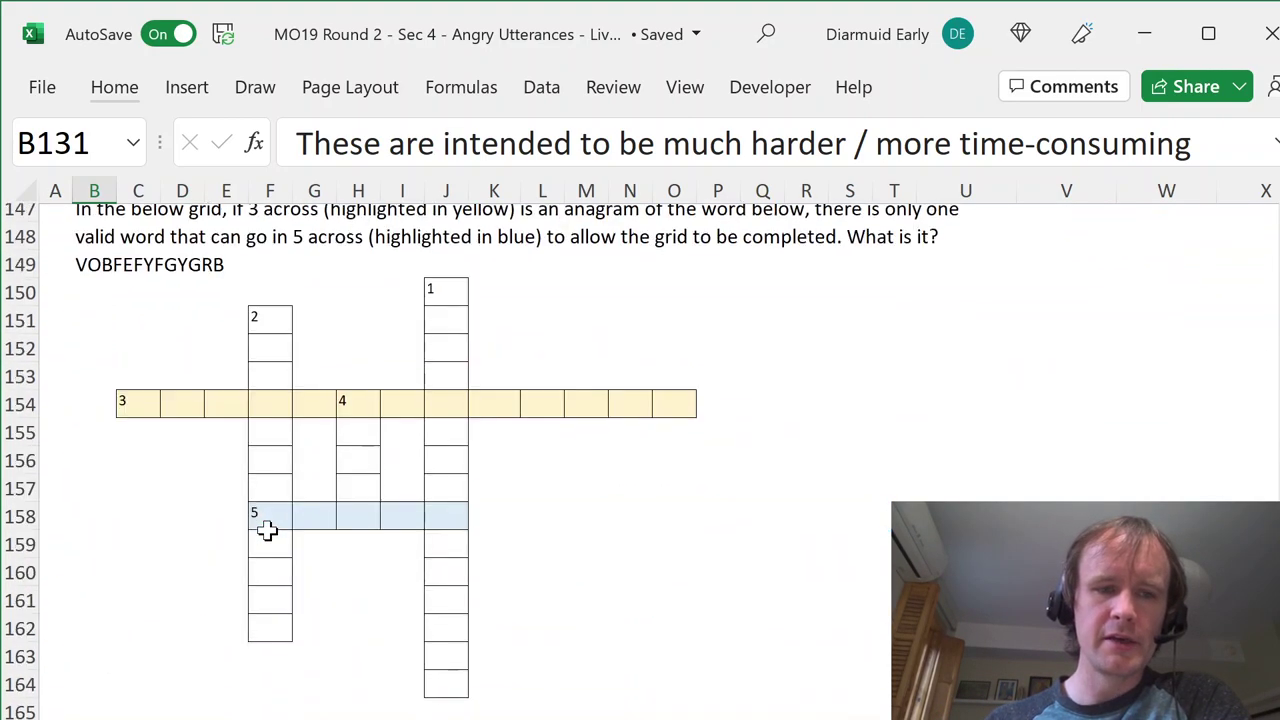
scroll(267, 531, "up", 11)
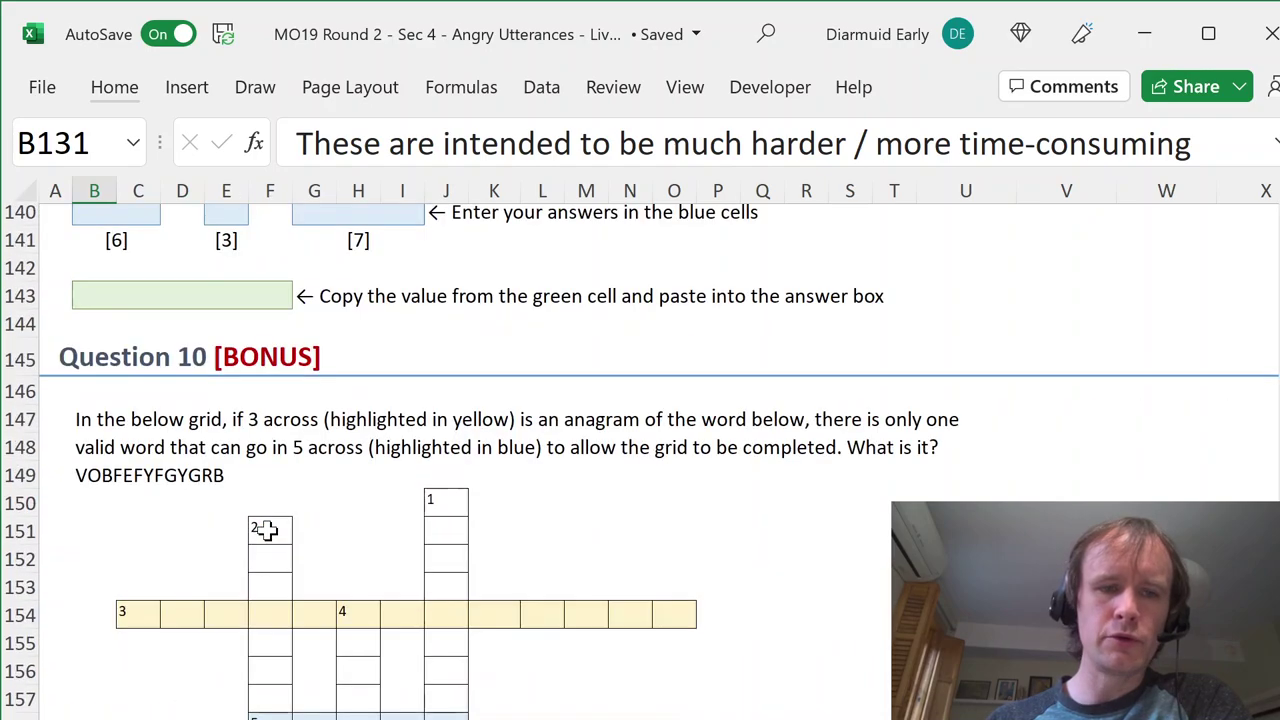
scroll(267, 531, "up", 3)
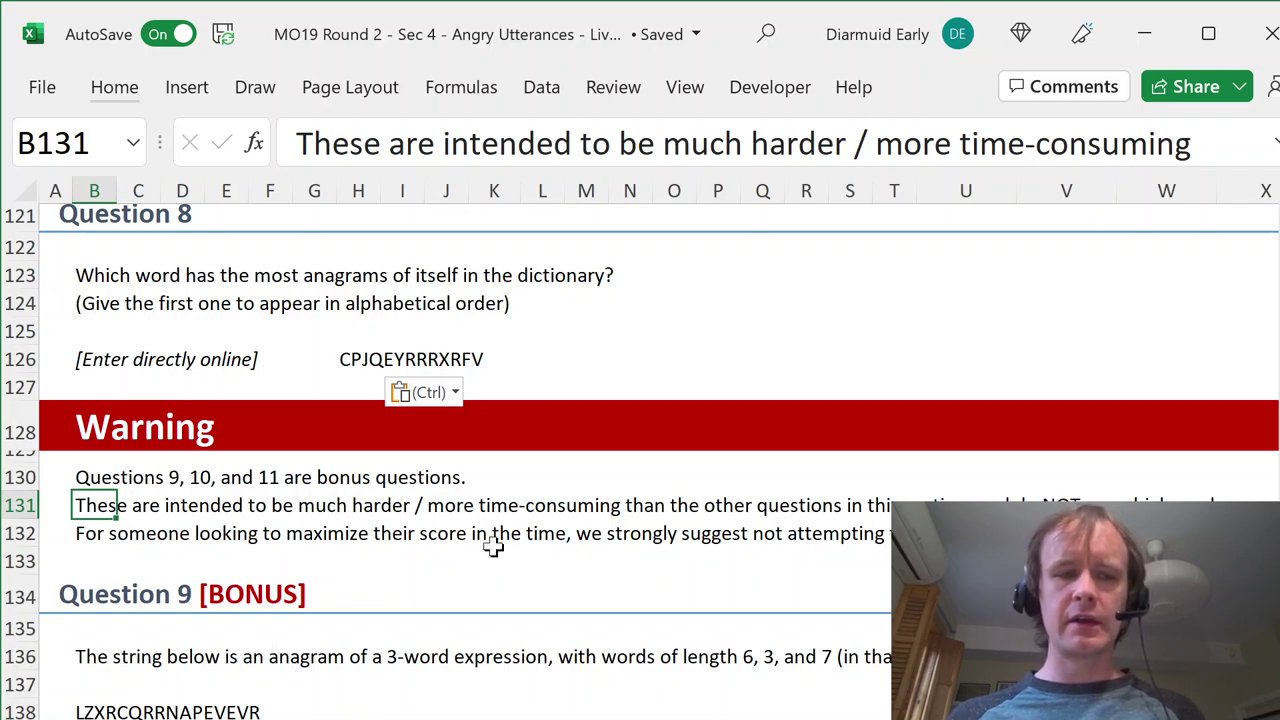
key("Left")
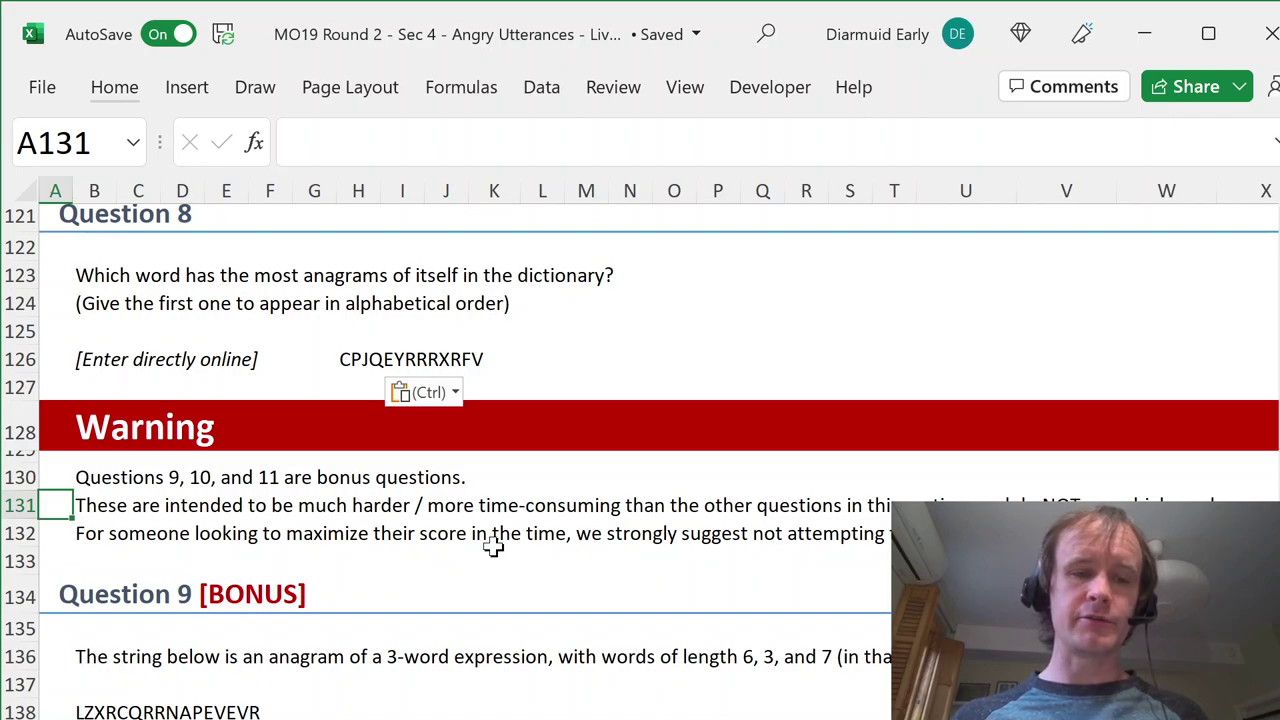
scroll(493, 545, "down", 3)
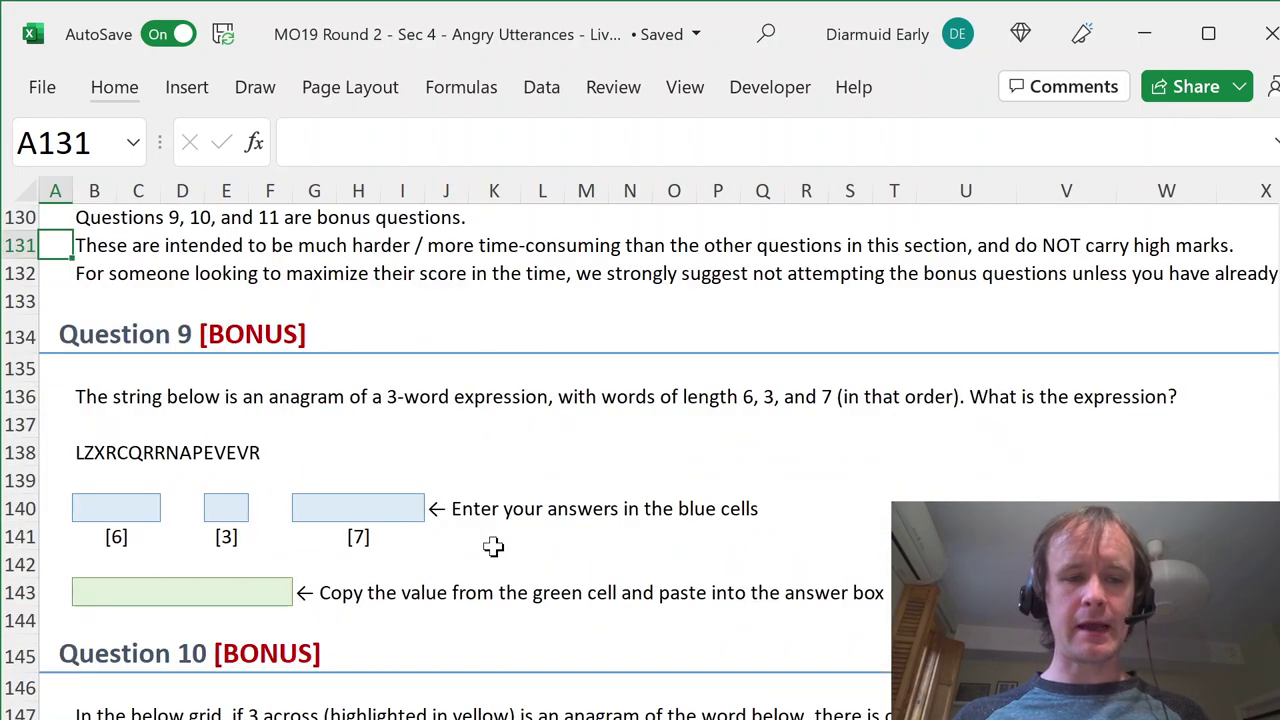
scroll(493, 545, "down", 8)
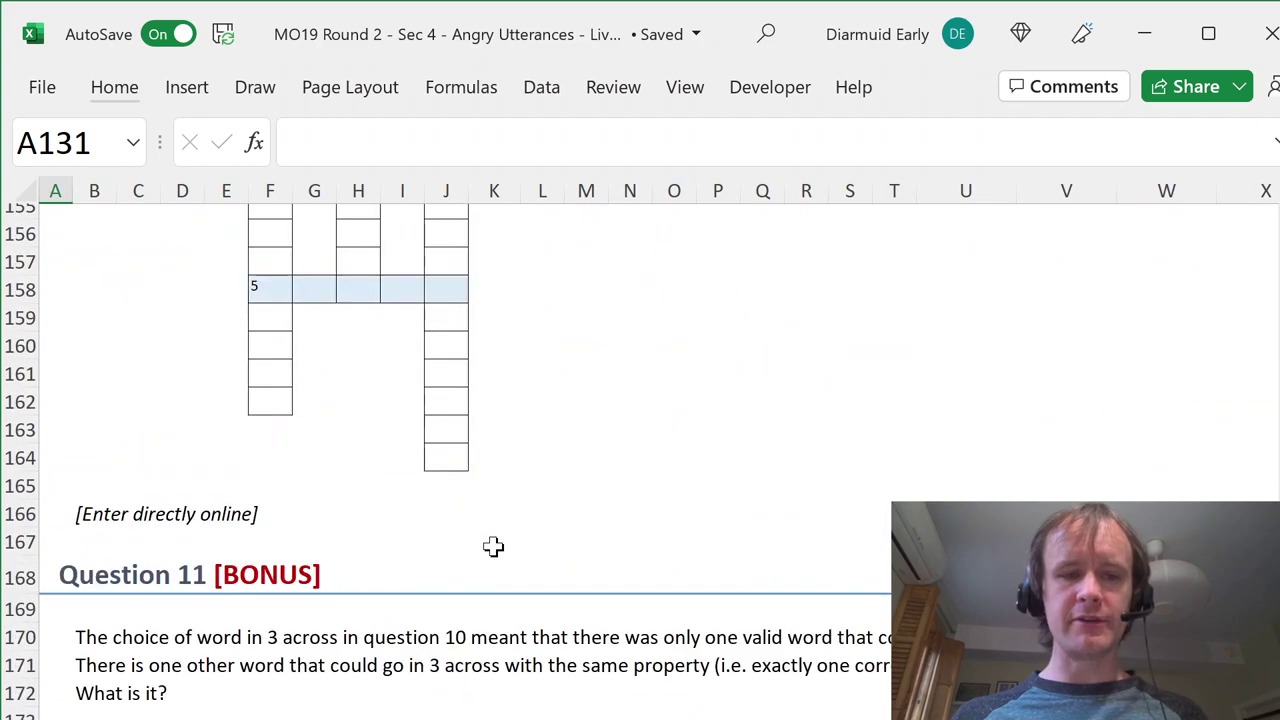
scroll(535, 428, "up", 6)
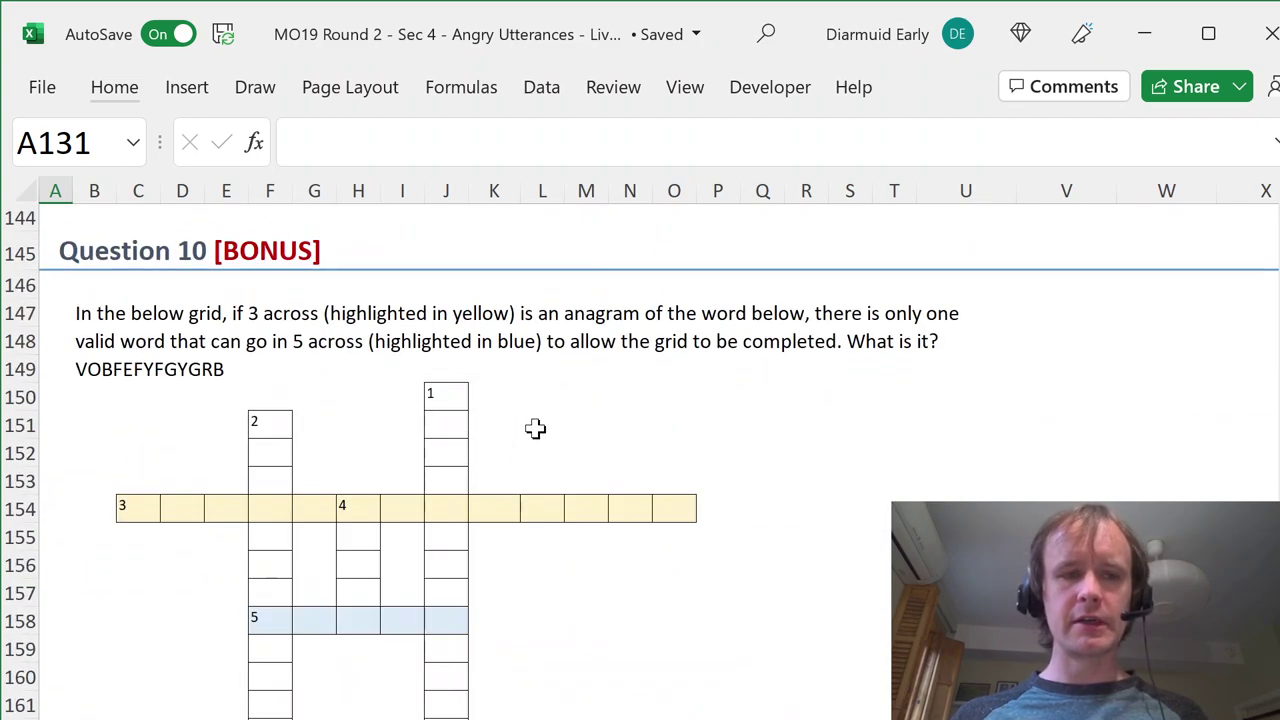
scroll(535, 428, "up", 3)
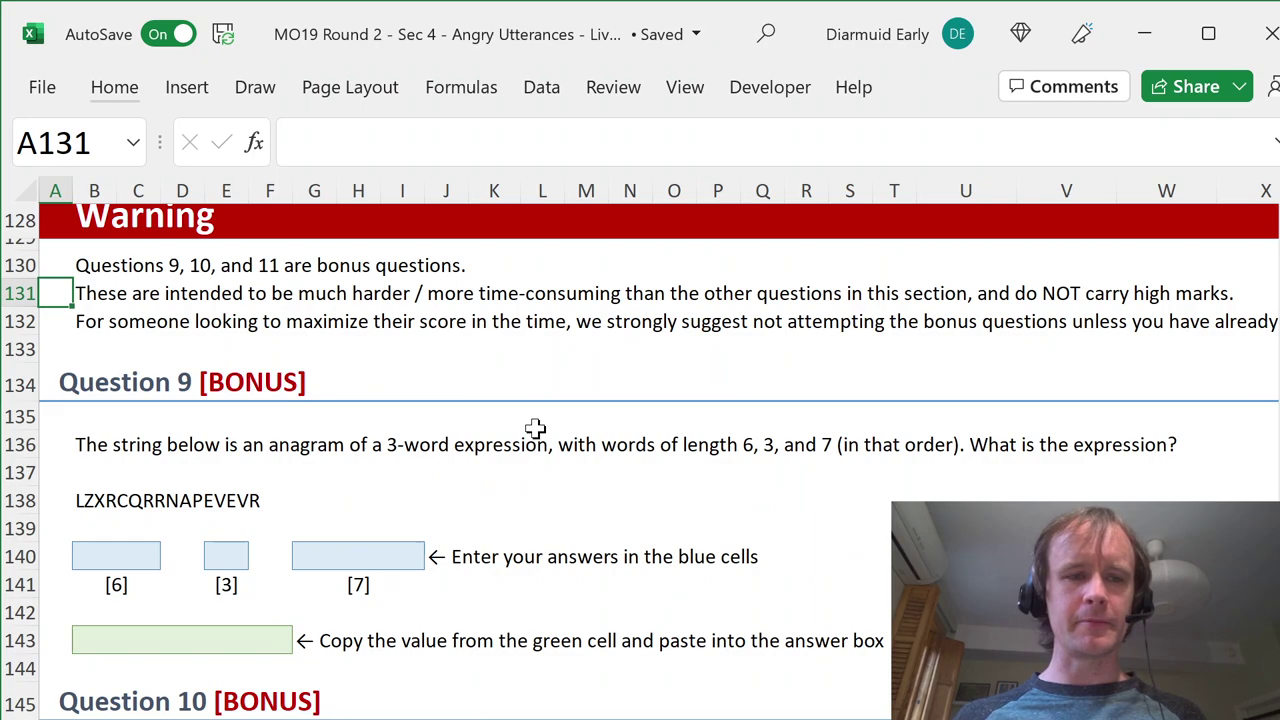
key("Down")
key("Down")
key("Down")
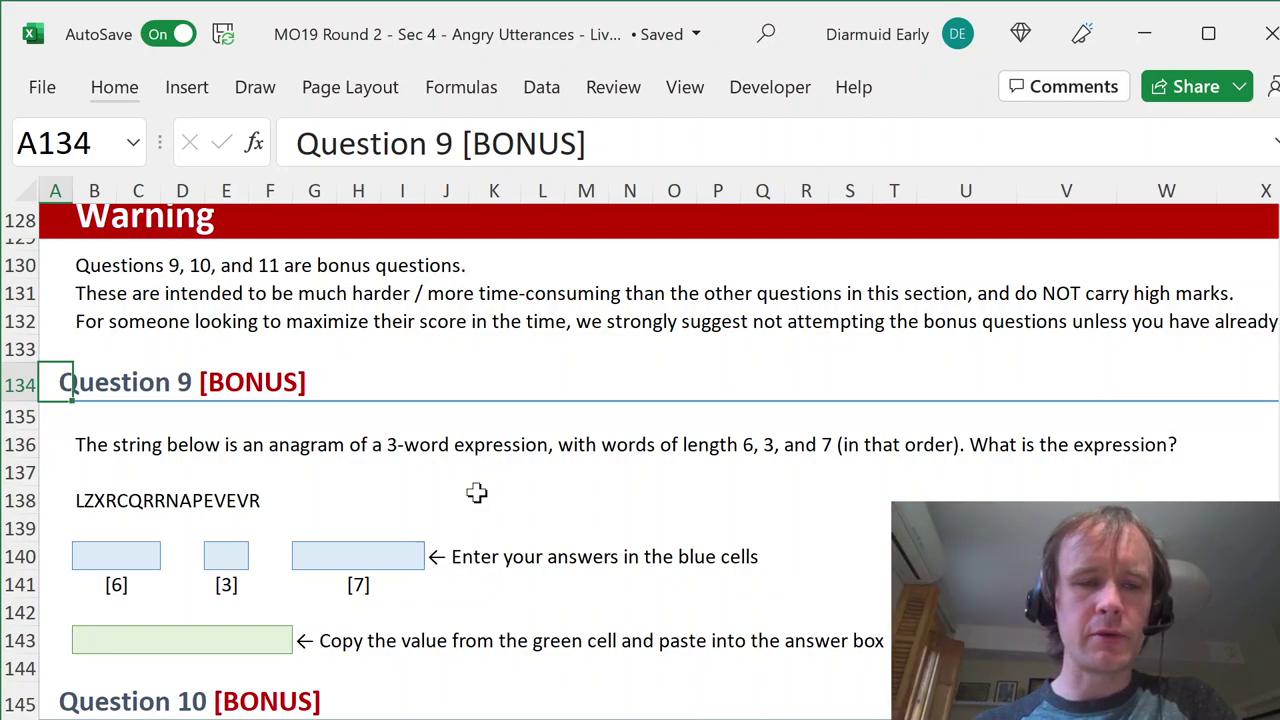
scroll(258, 380, "up", 4)
scroll(320, 508, "down", 4)
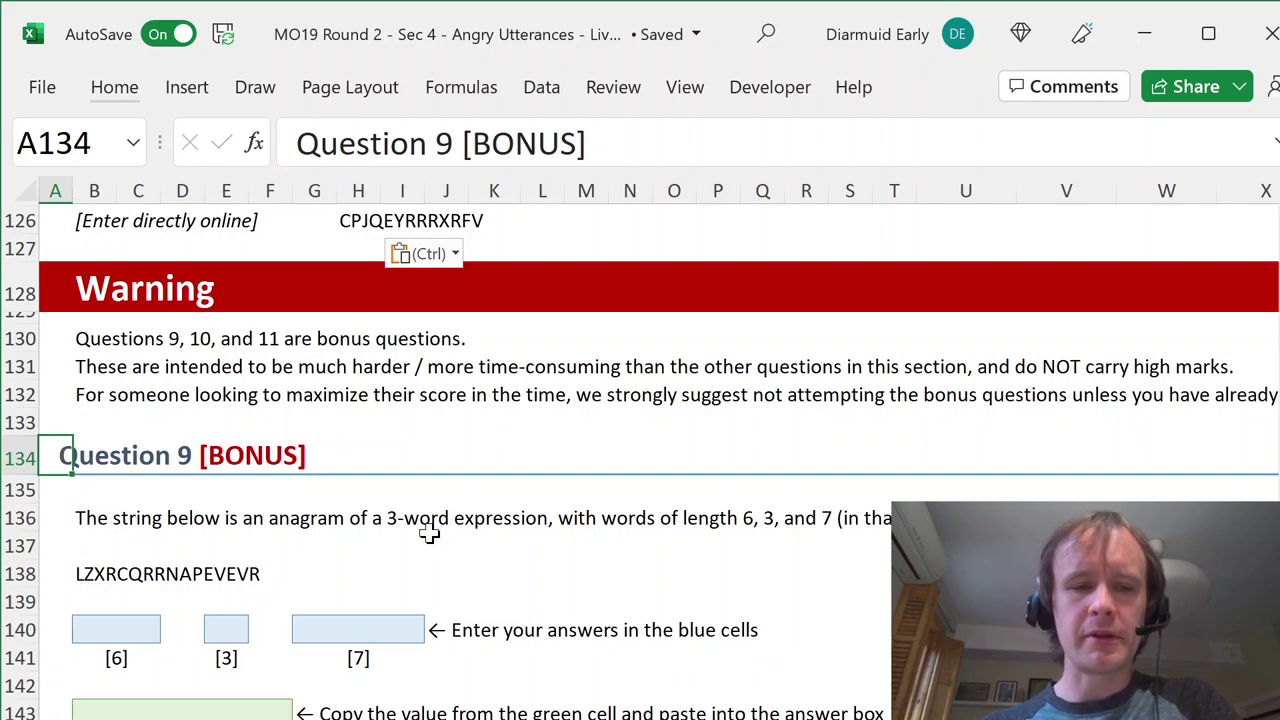
scroll(555, 521, "down", 1)
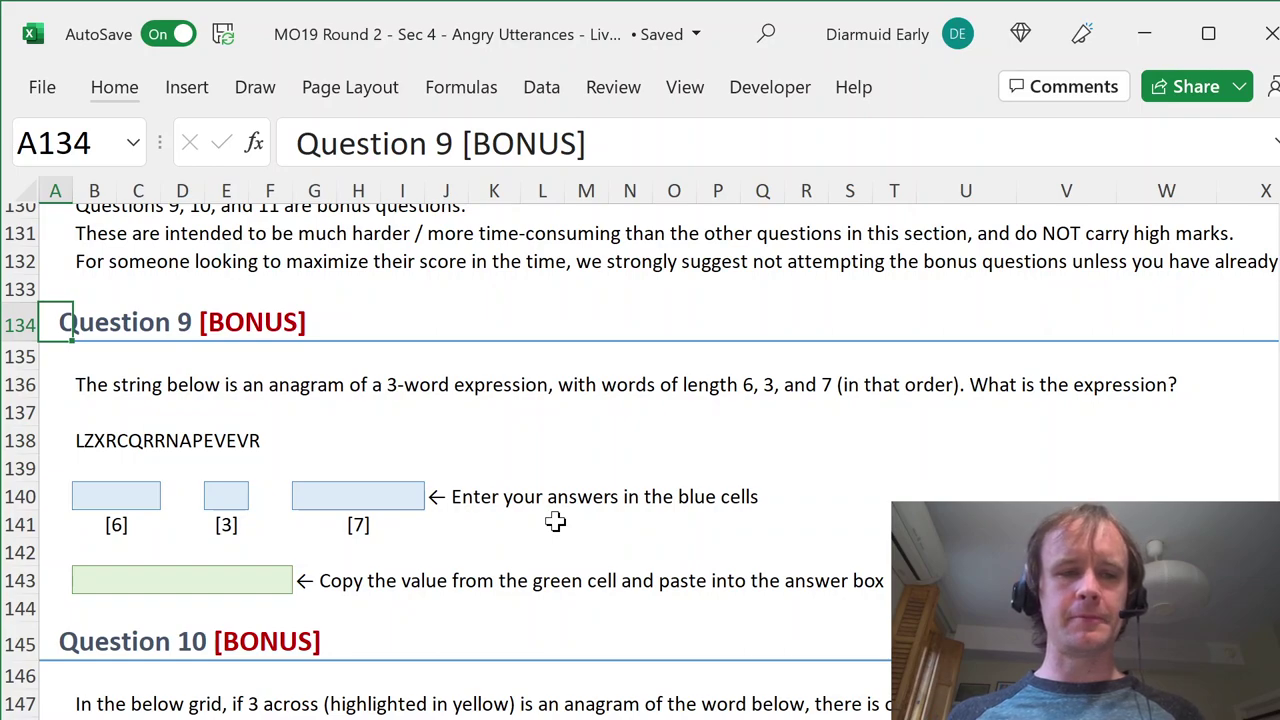
left_click(80, 441)
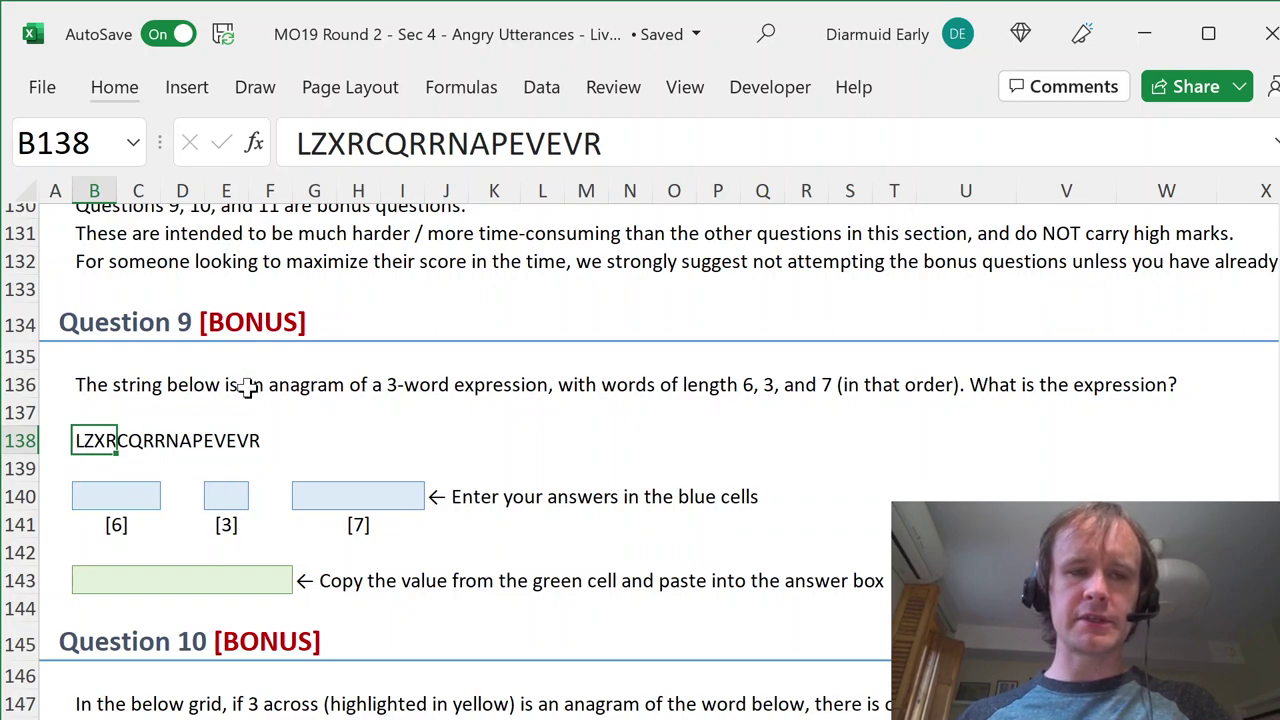
left_click(117, 494)
left_click(224, 495)
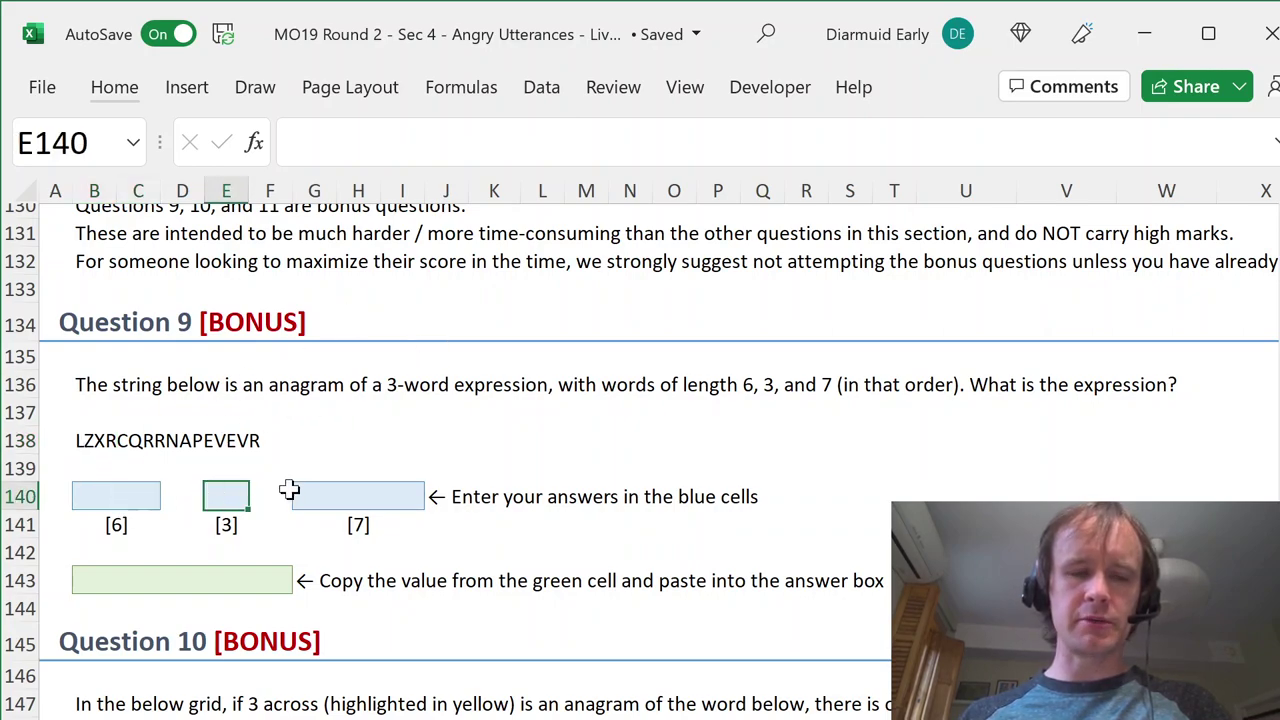
left_click(320, 494)
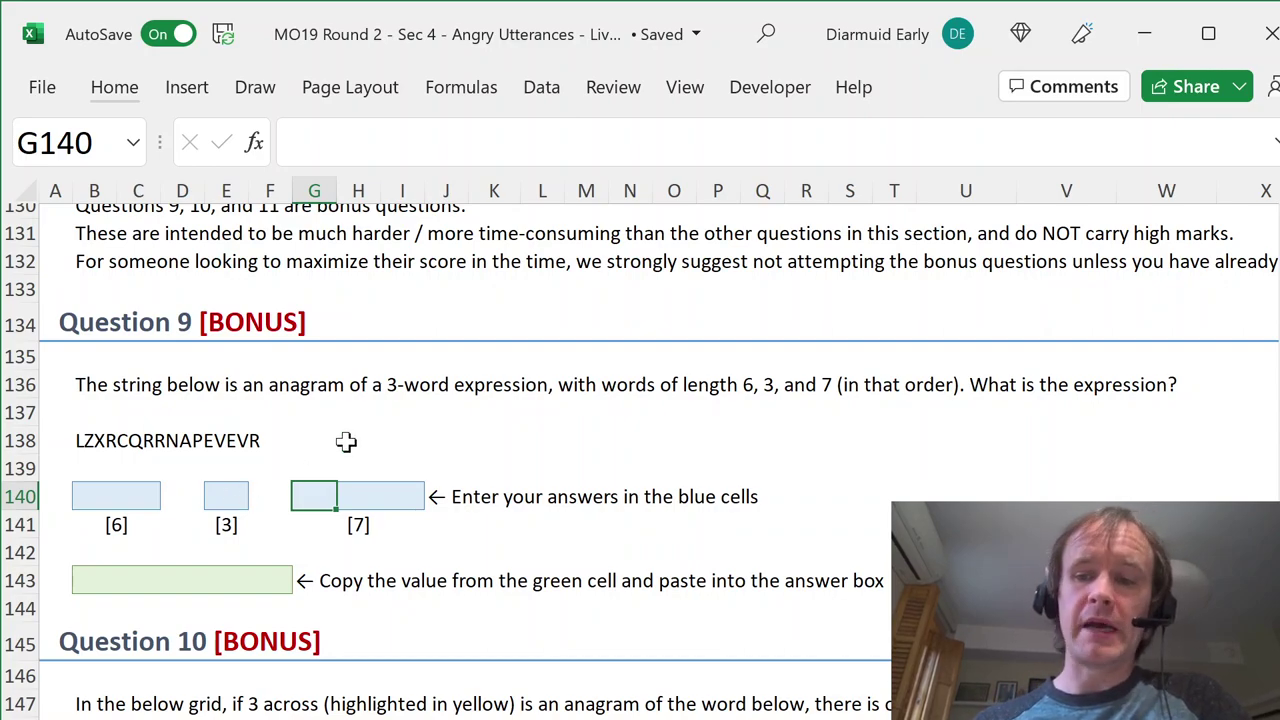
scroll(372, 515, "down", 3)
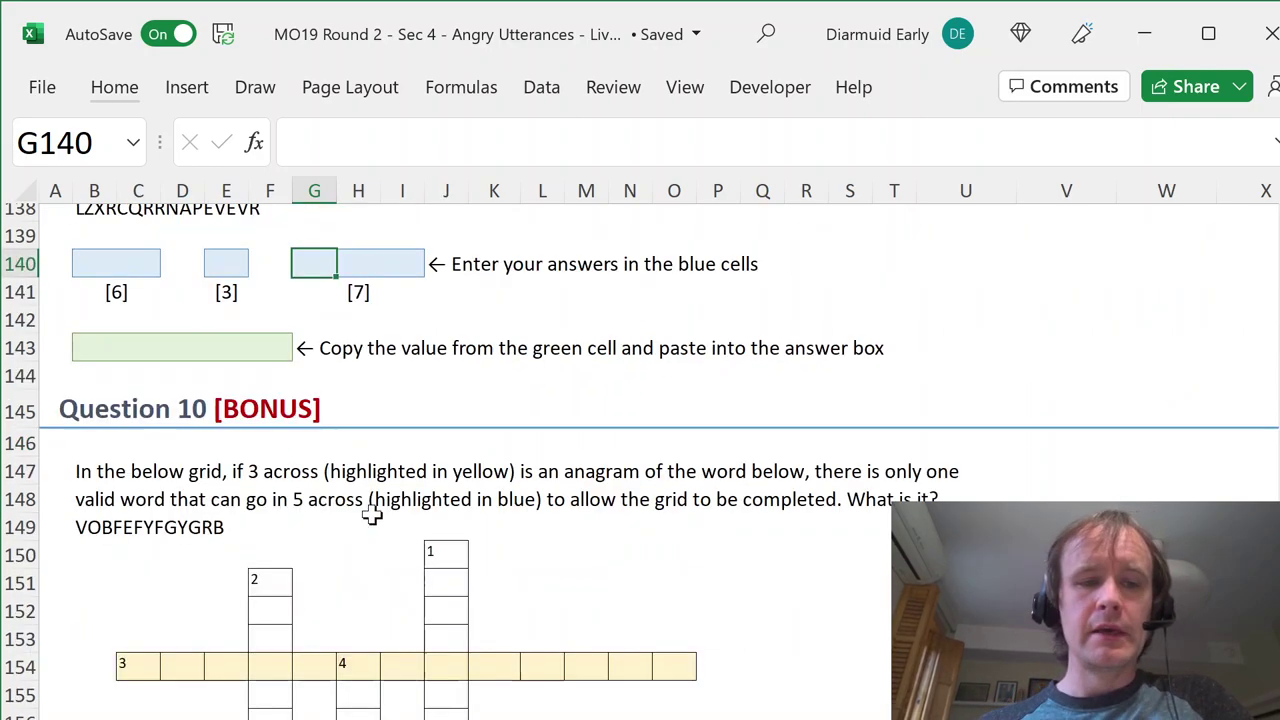
scroll(372, 515, "down", 1)
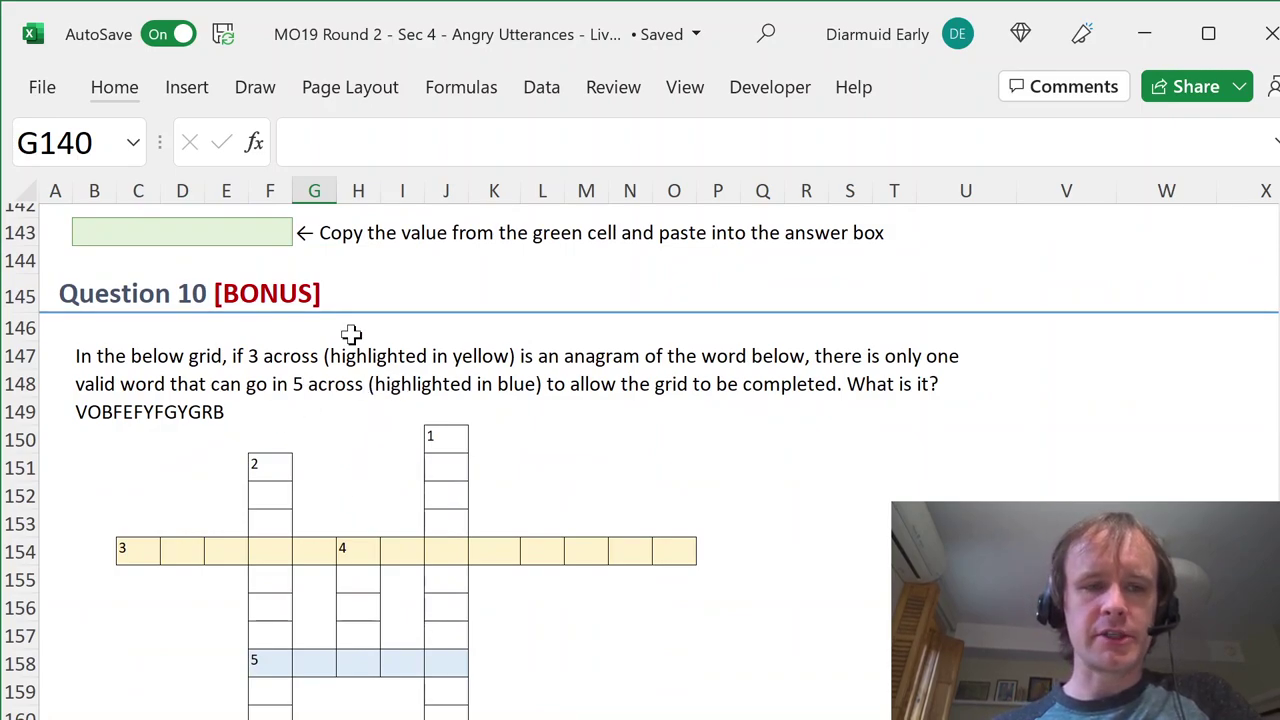
left_click_drag(140, 552, 234, 551)
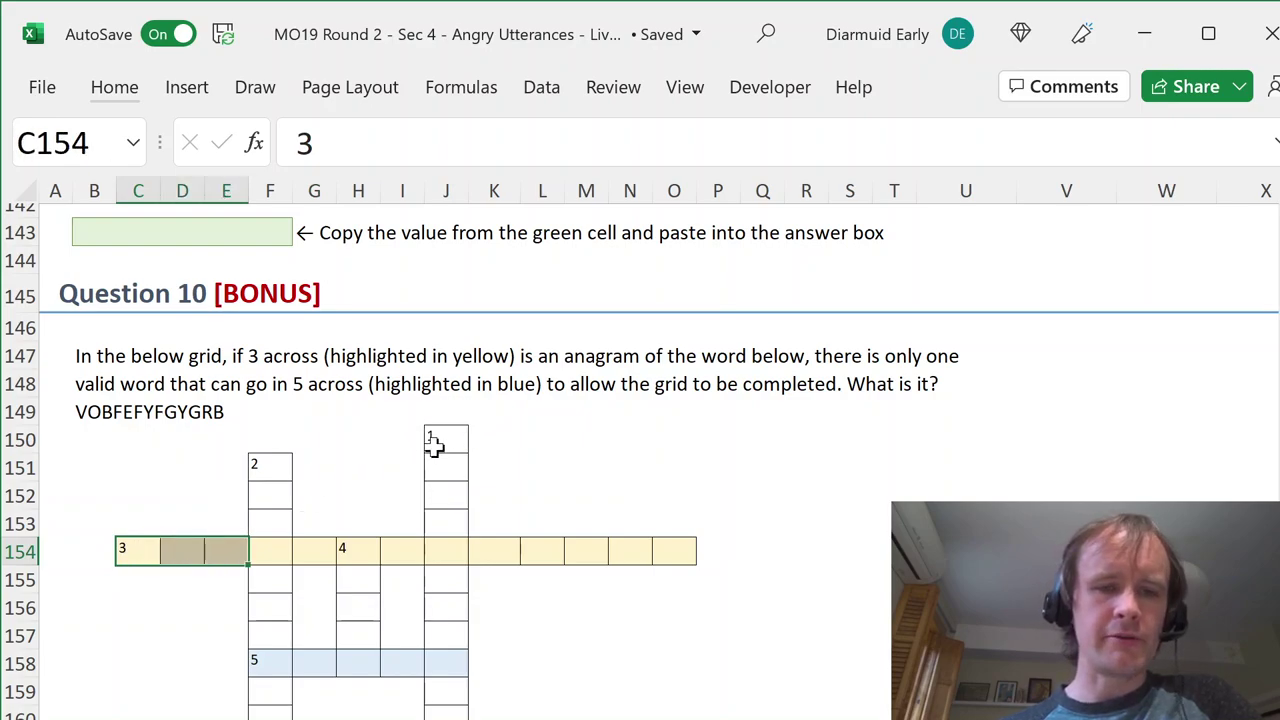
left_click(134, 550)
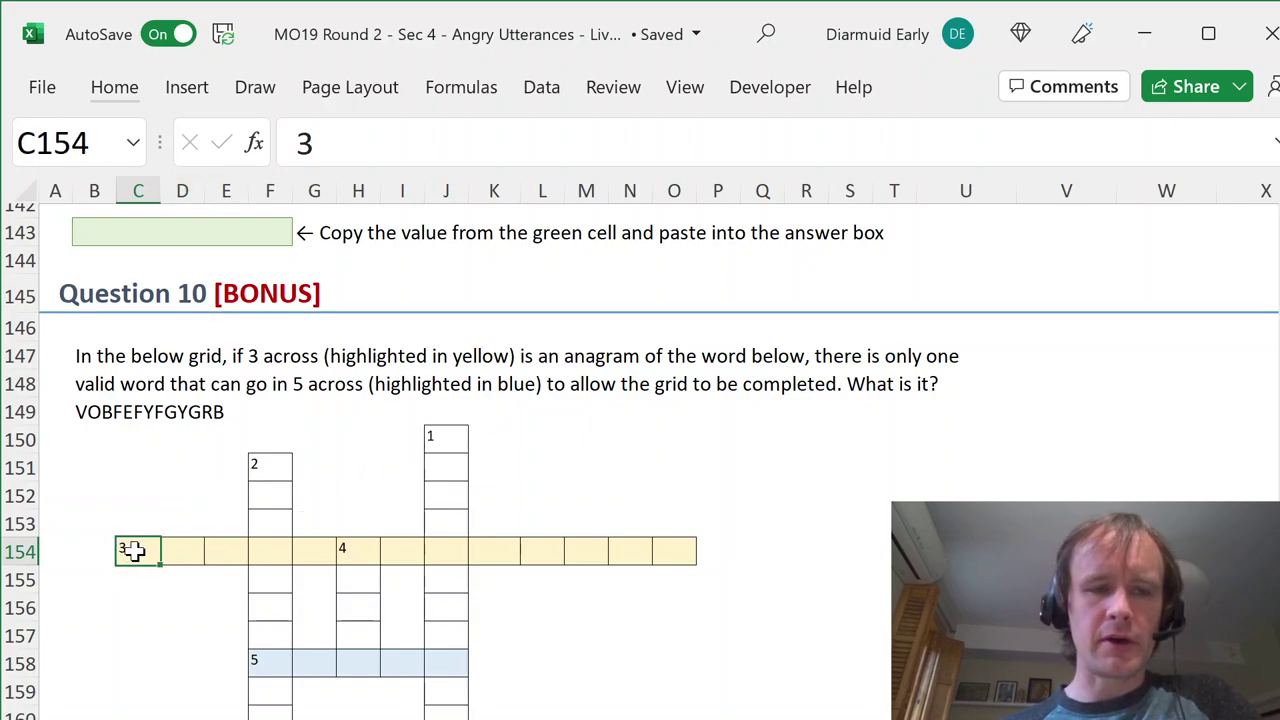
left_click_drag(160, 549, 654, 551)
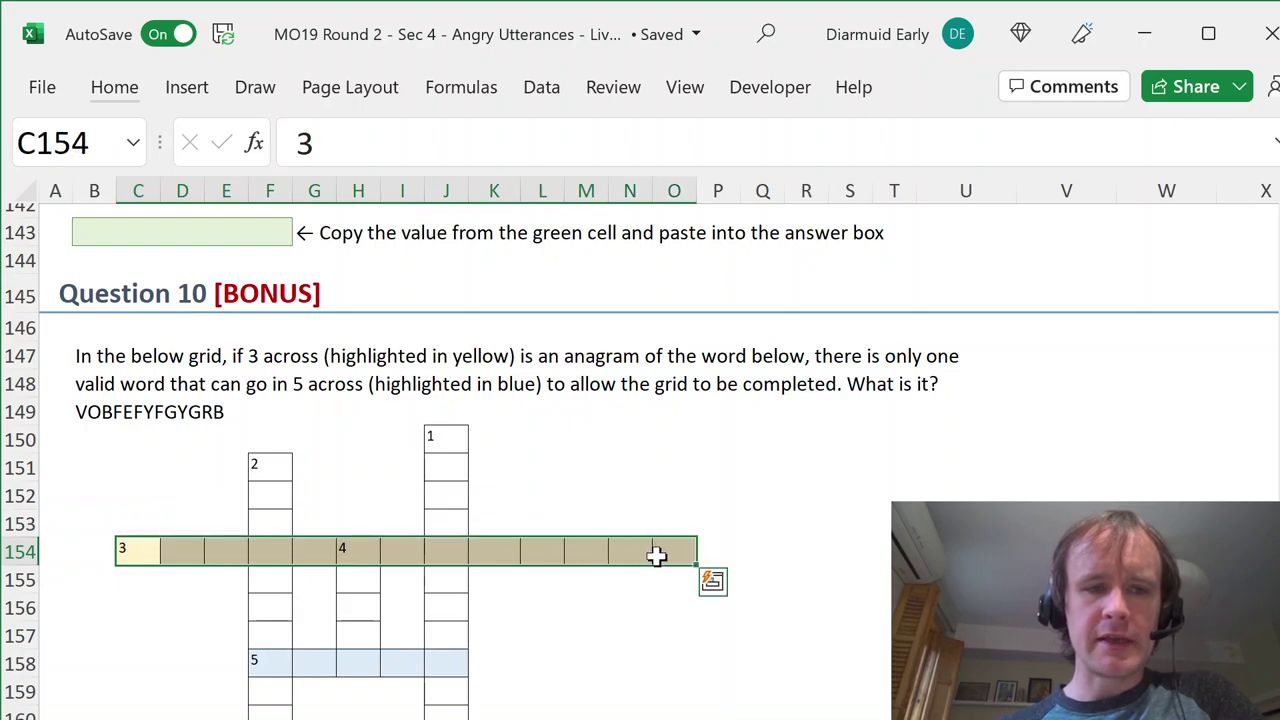
left_click(90, 420)
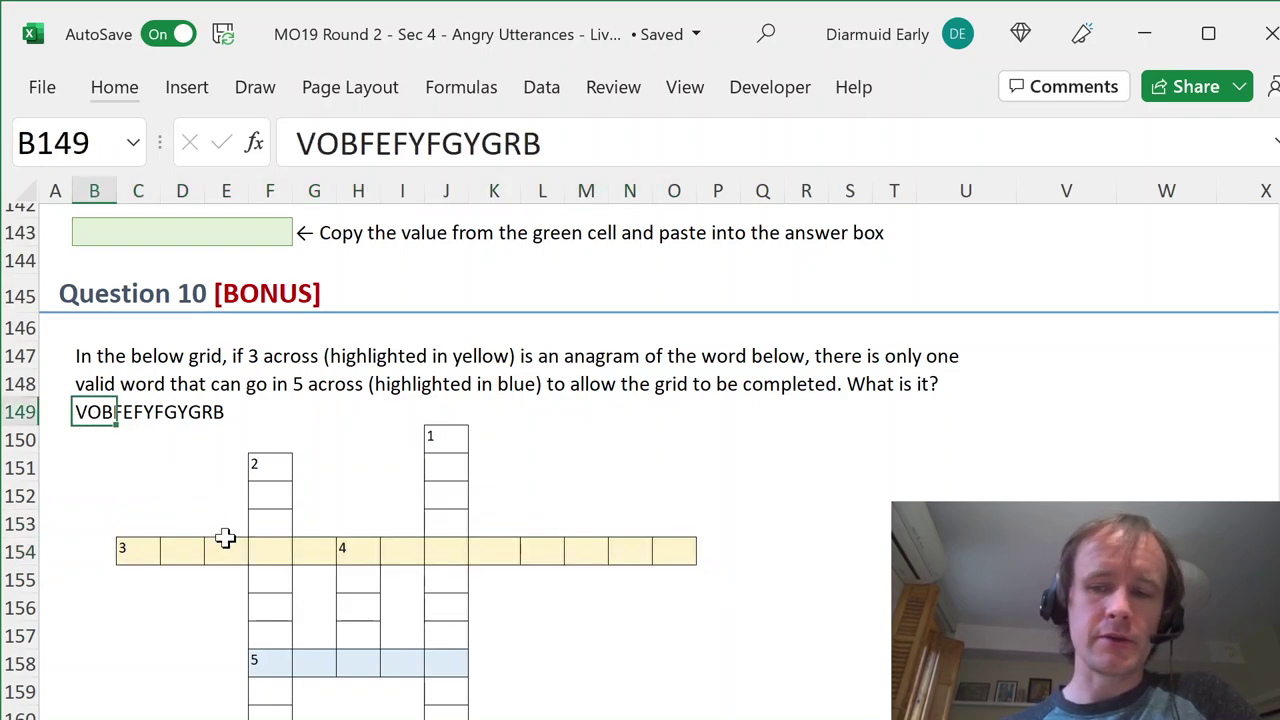
left_click_drag(130, 551, 666, 556)
left_click_drag(266, 660, 435, 652)
left_click(580, 578)
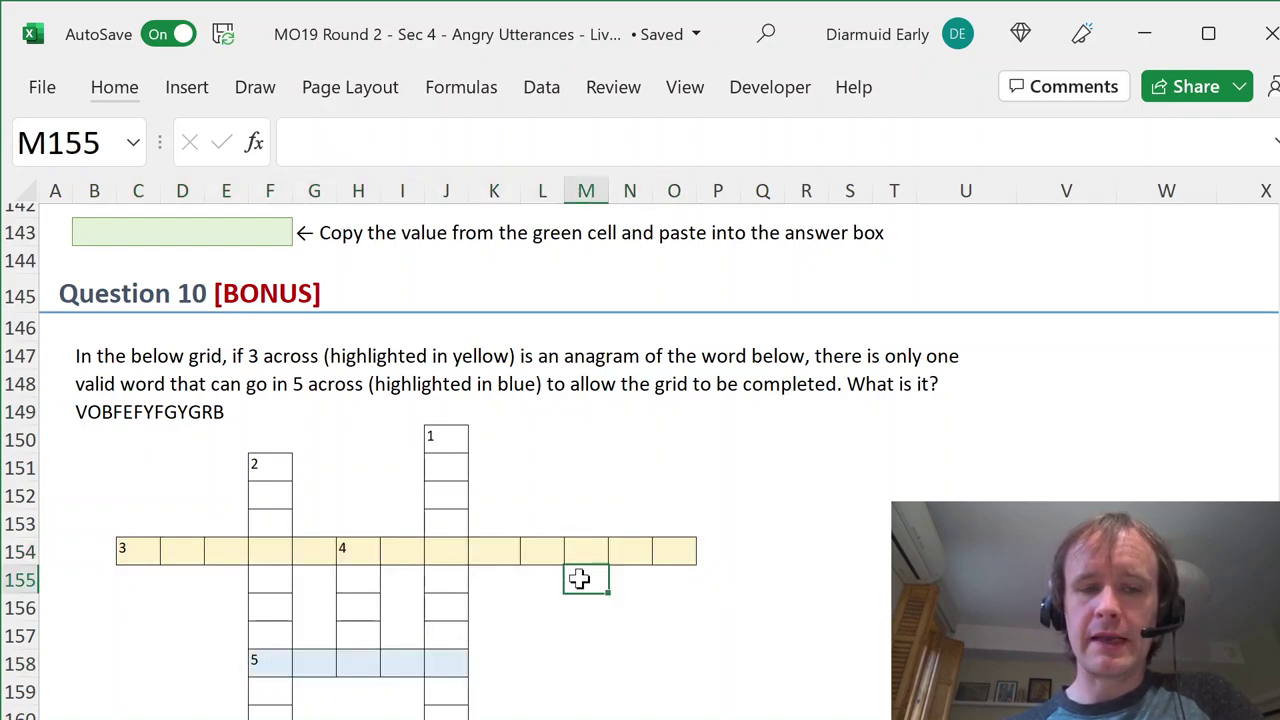
left_click_drag(270, 662, 429, 663)
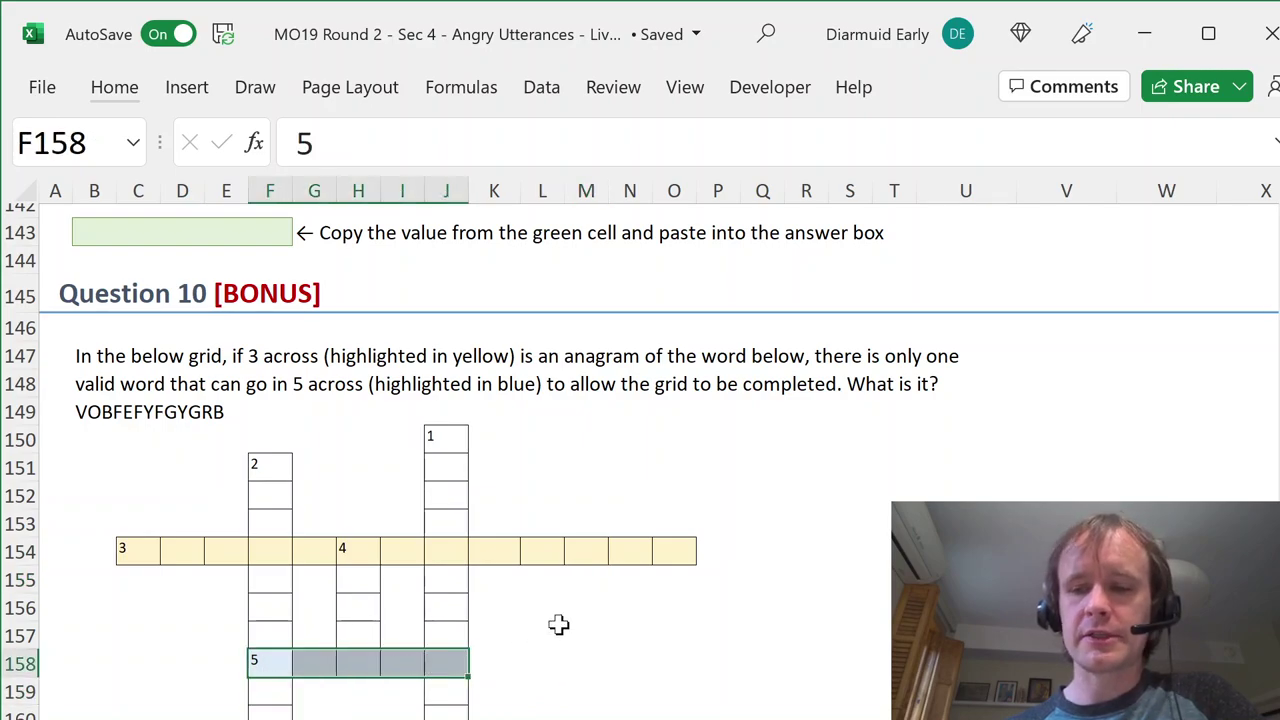
left_click(134, 552)
left_click_drag(150, 552, 662, 553)
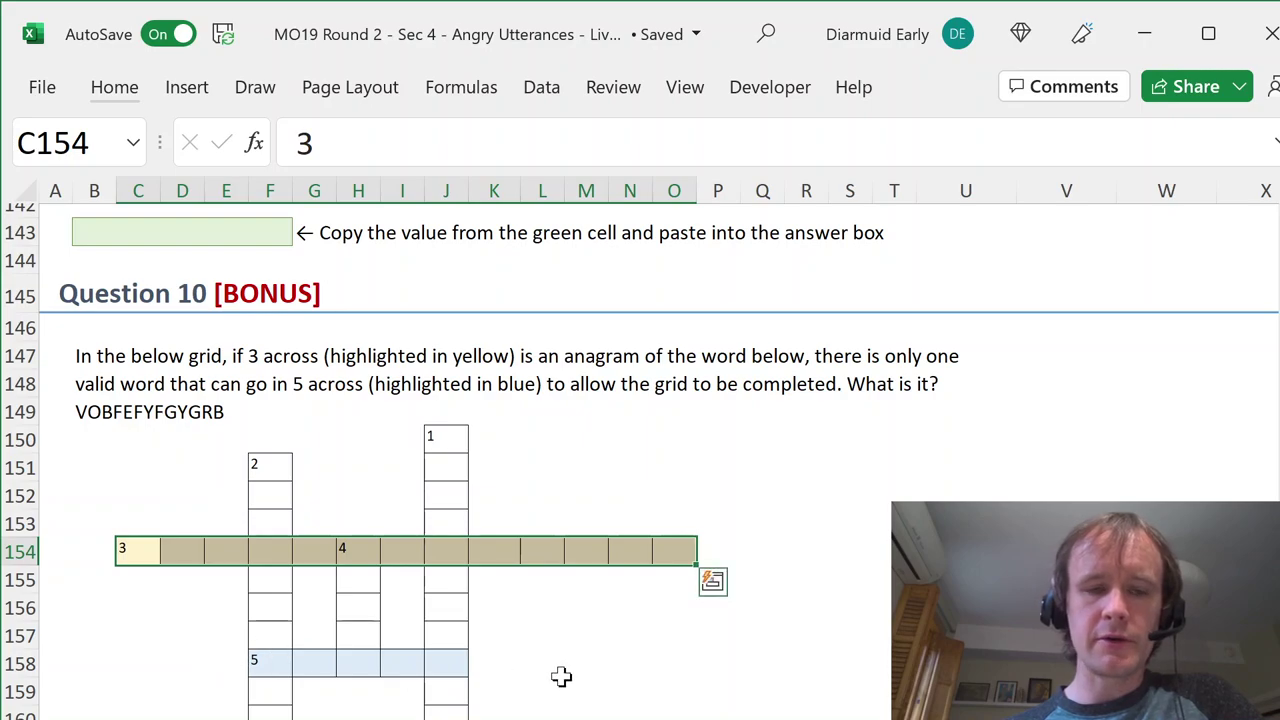
left_click_drag(277, 663, 446, 663)
scroll(618, 594, "down", 1)
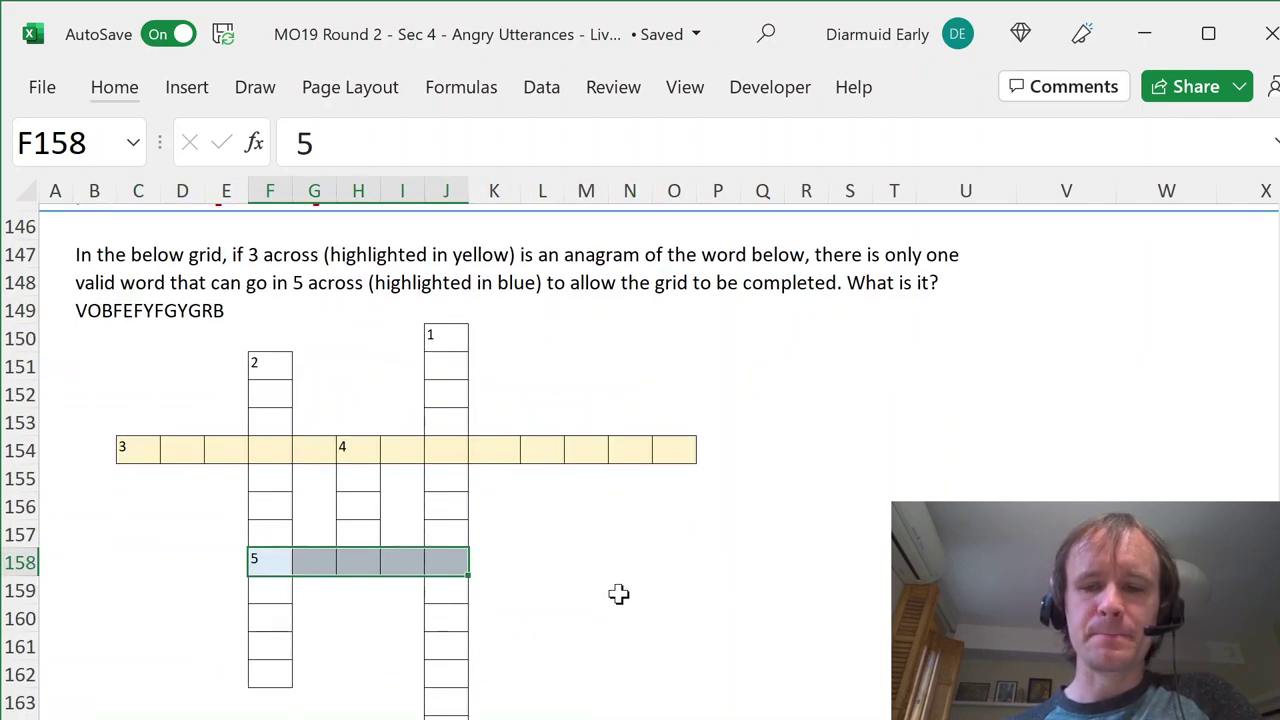
scroll(618, 594, "up", 4)
scroll(618, 594, "down", 3)
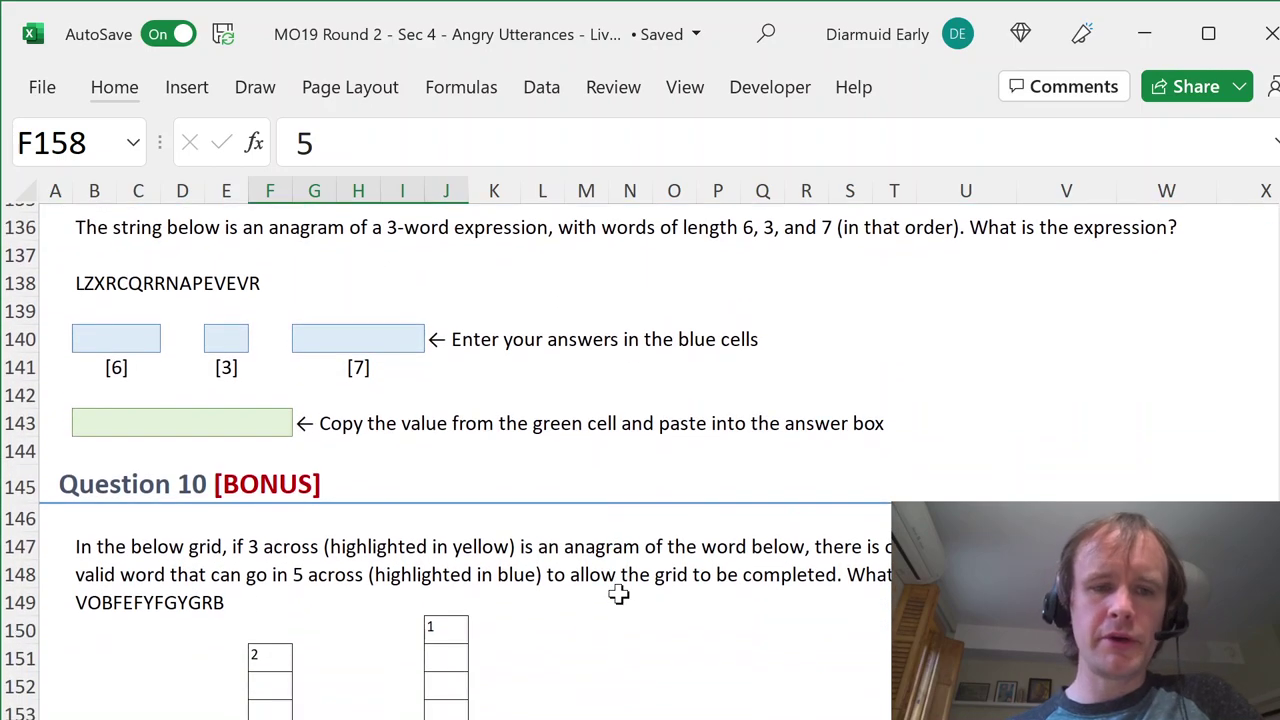
scroll(618, 594, "down", 7)
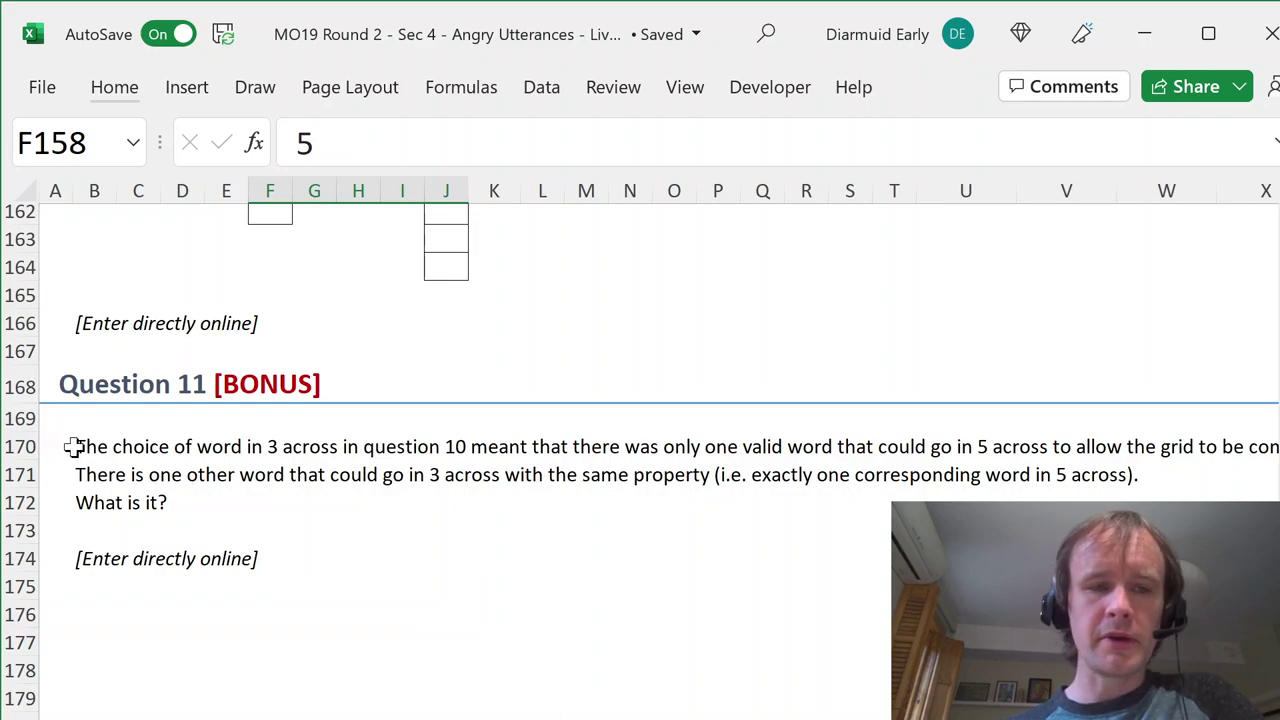
left_click(80, 447)
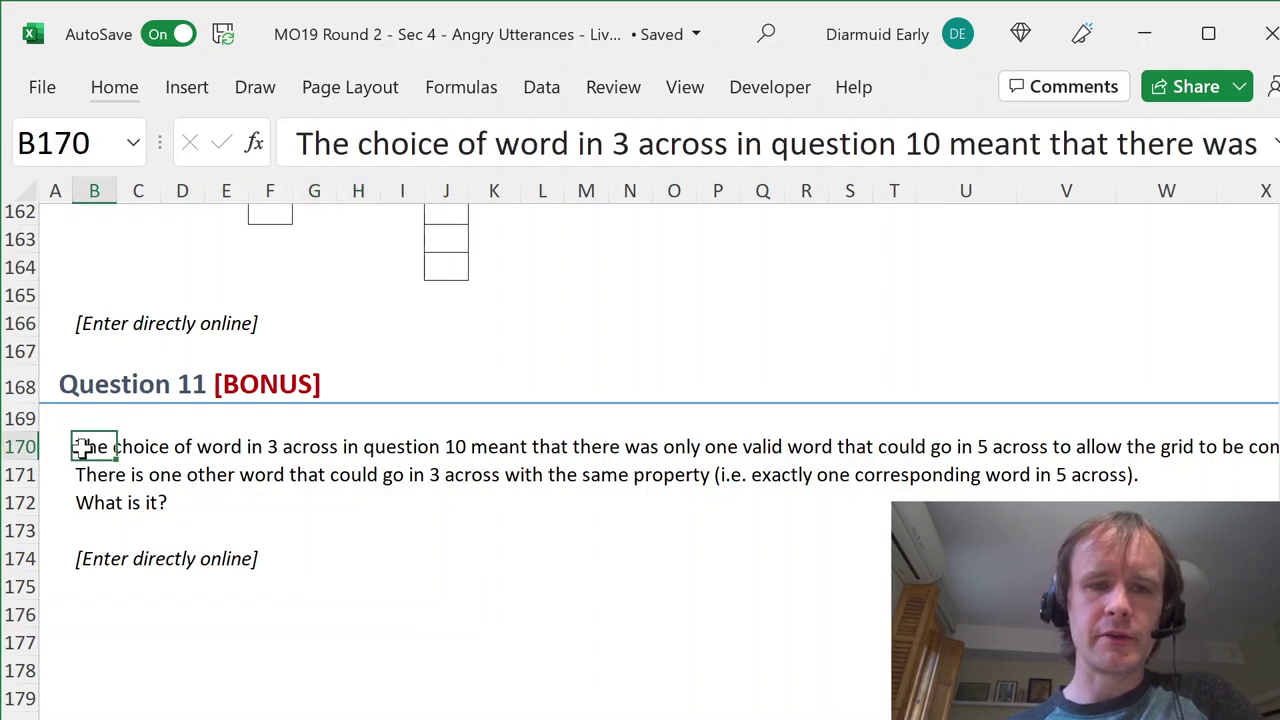
scroll(236, 344, "up", 3)
left_click_drag(134, 237, 664, 248)
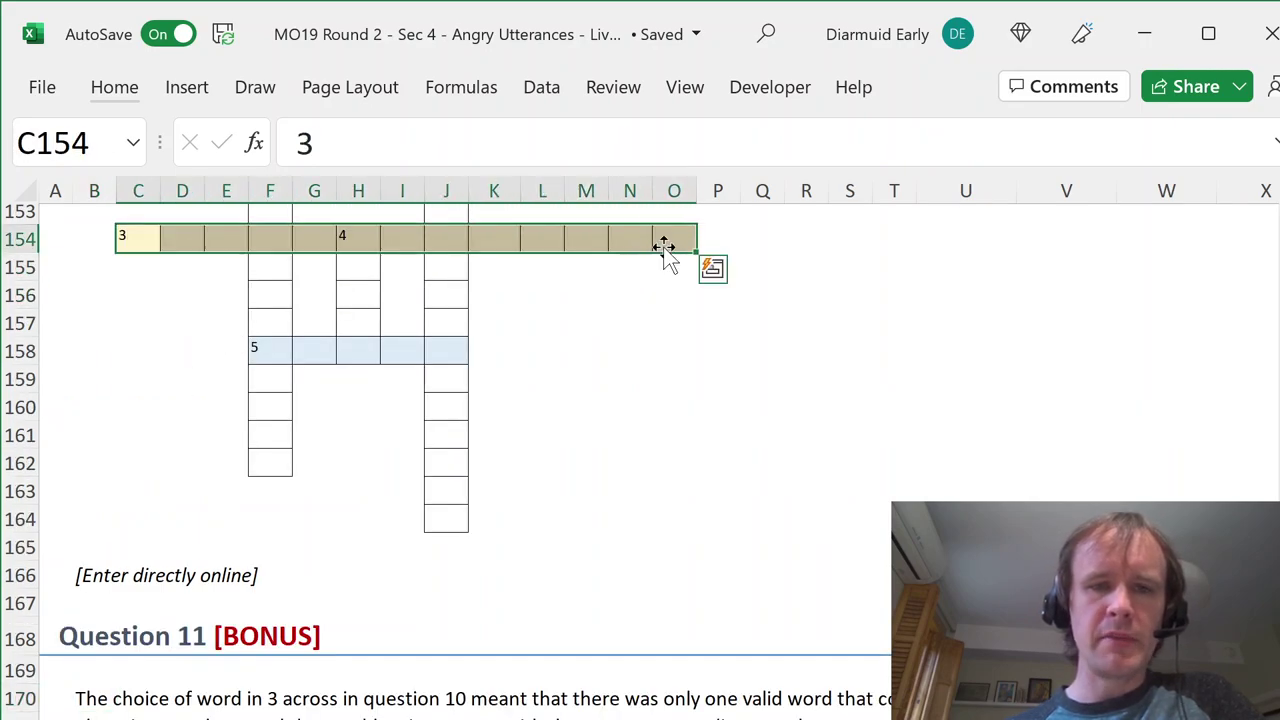
left_click_drag(282, 348, 460, 351)
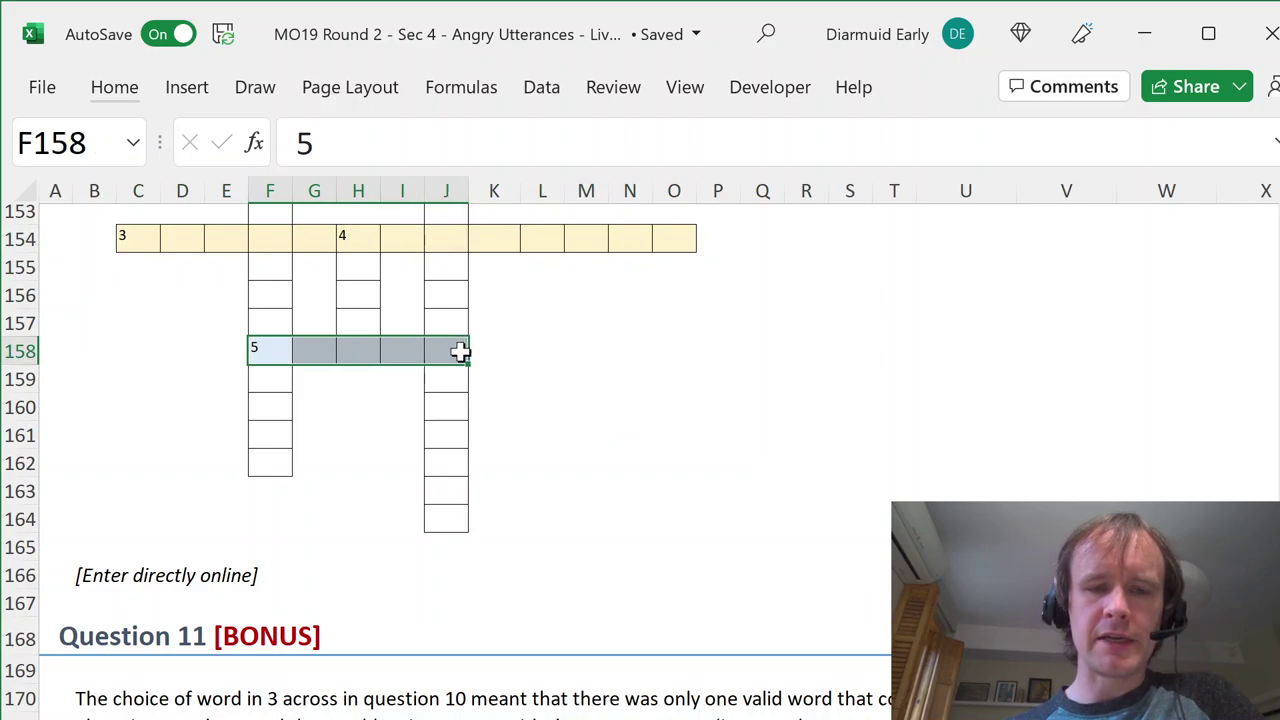
scroll(568, 511, "down", 1)
scroll(568, 511, "up", 2)
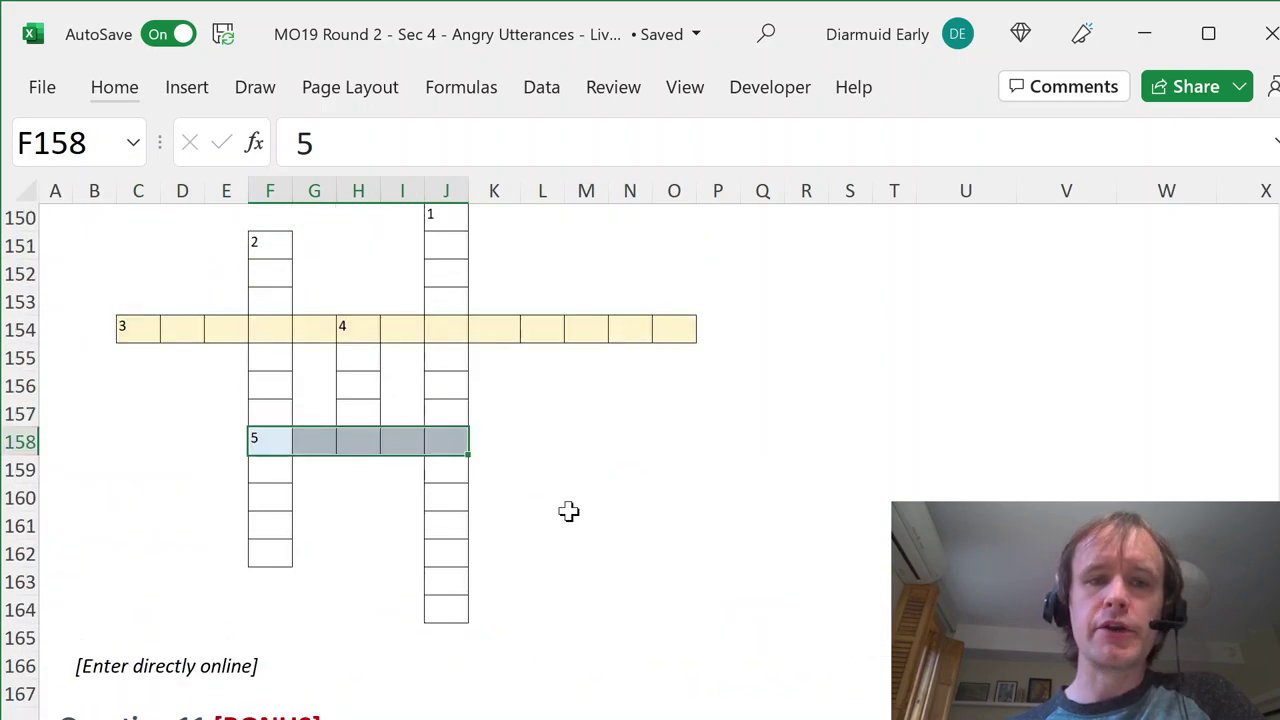
left_click_drag(134, 326, 668, 332)
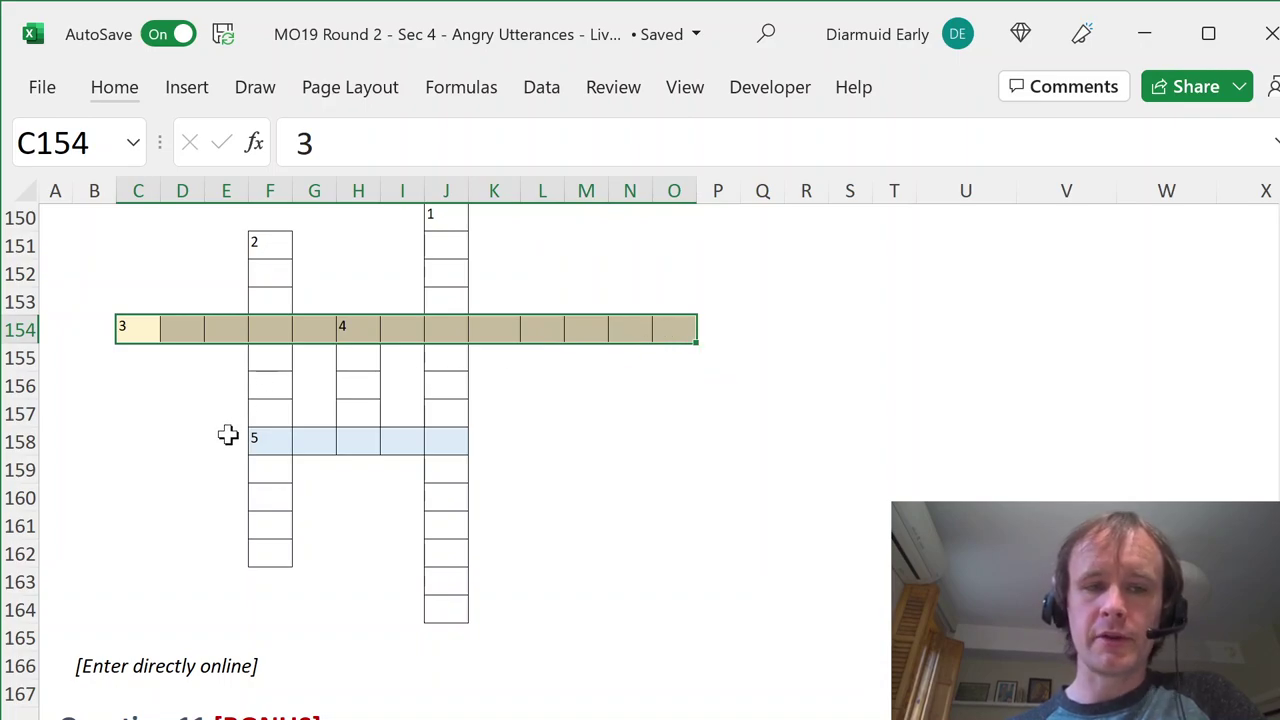
left_click_drag(269, 443, 444, 441)
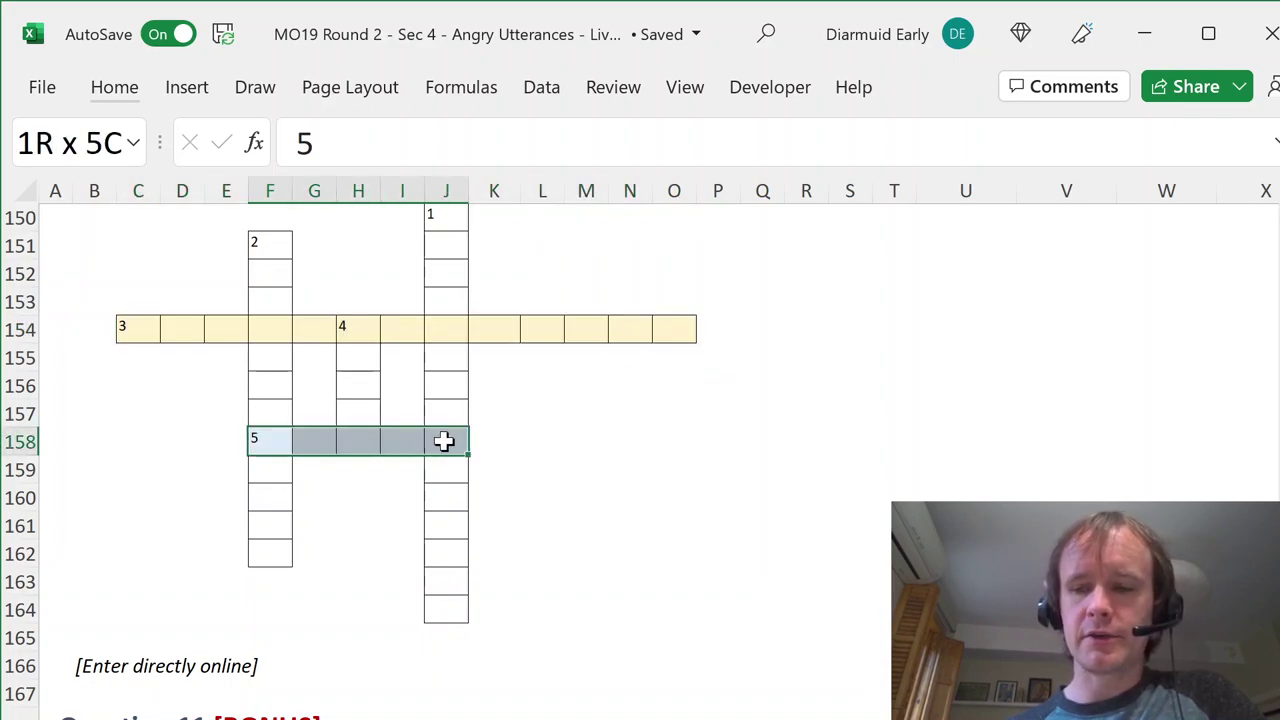
left_click_drag(129, 326, 663, 326)
left_click_drag(280, 447, 449, 441)
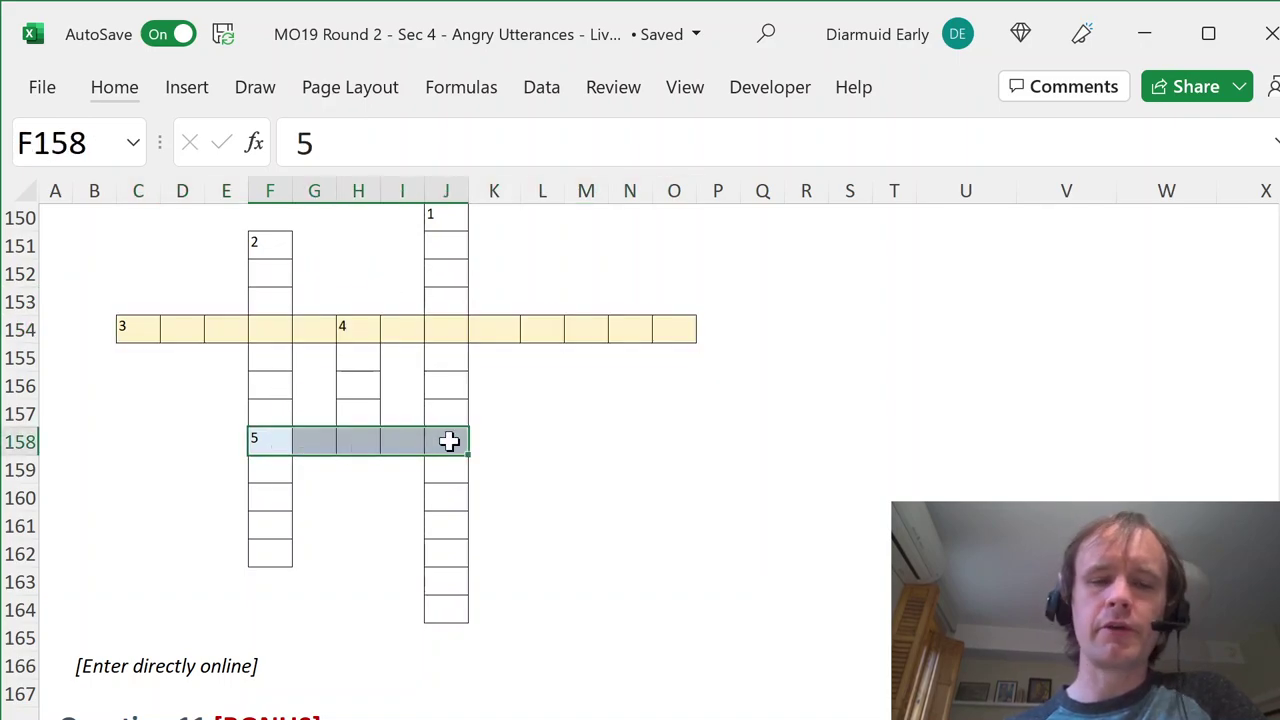
left_click_drag(130, 326, 671, 333)
left_click_drag(280, 440, 443, 444)
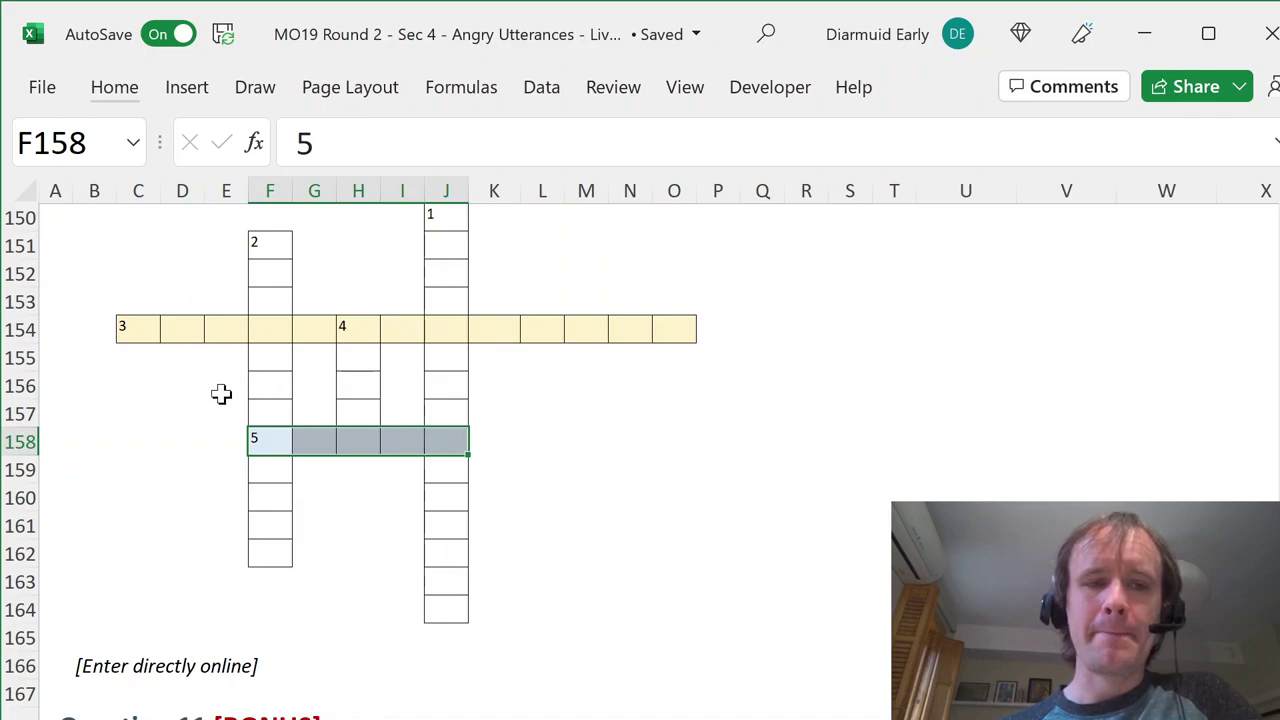
left_click_drag(156, 342, 689, 340)
left_click_drag(286, 446, 460, 440)
scroll(219, 432, "up", 2)
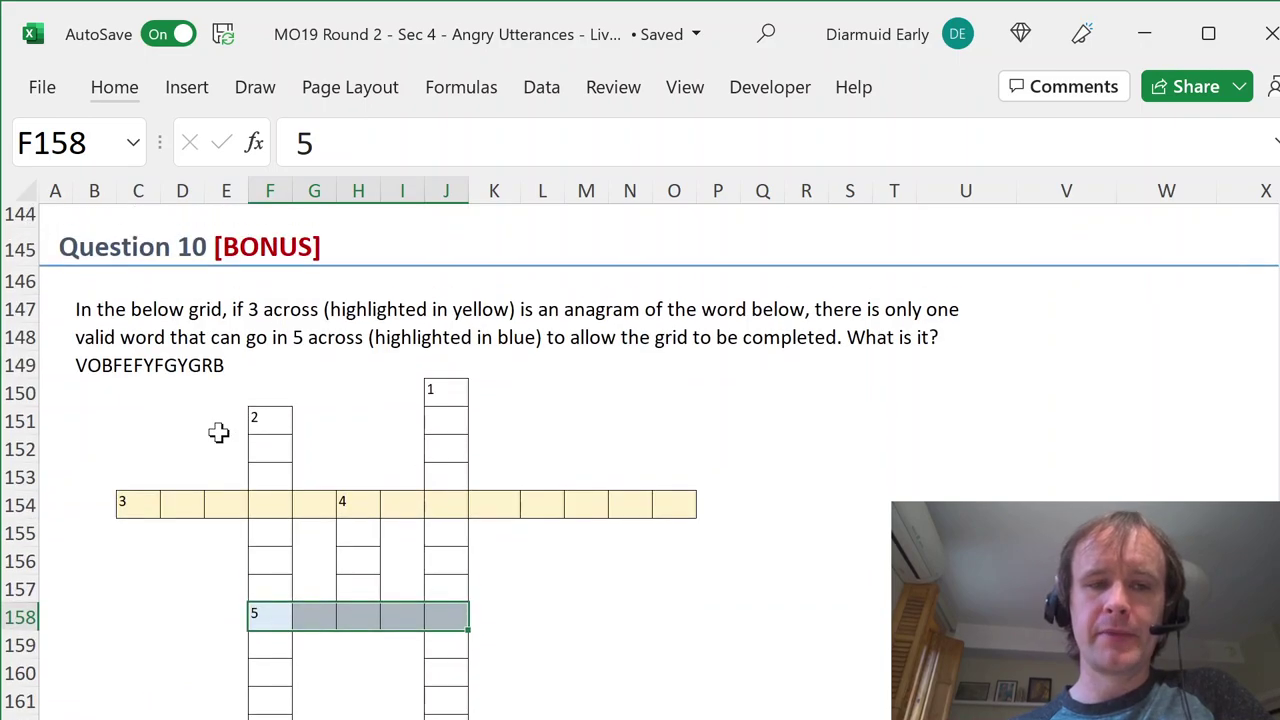
left_click(90, 366)
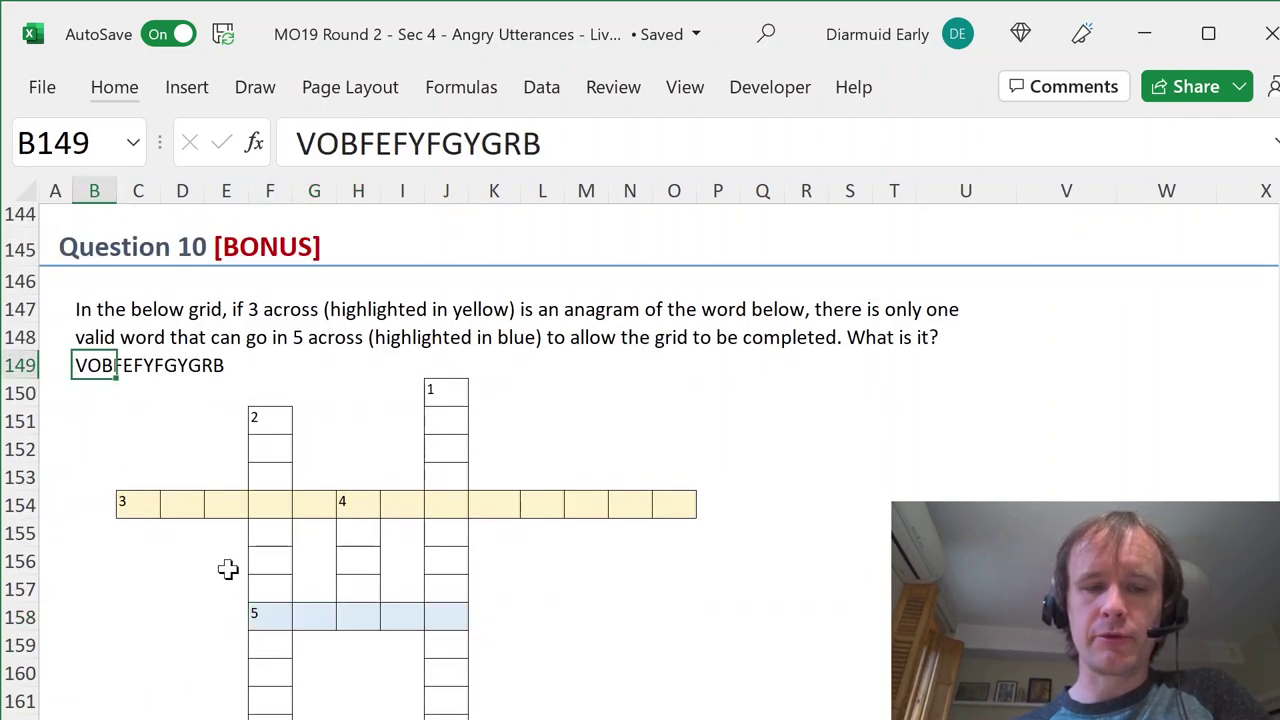
scroll(228, 568, "down", 5)
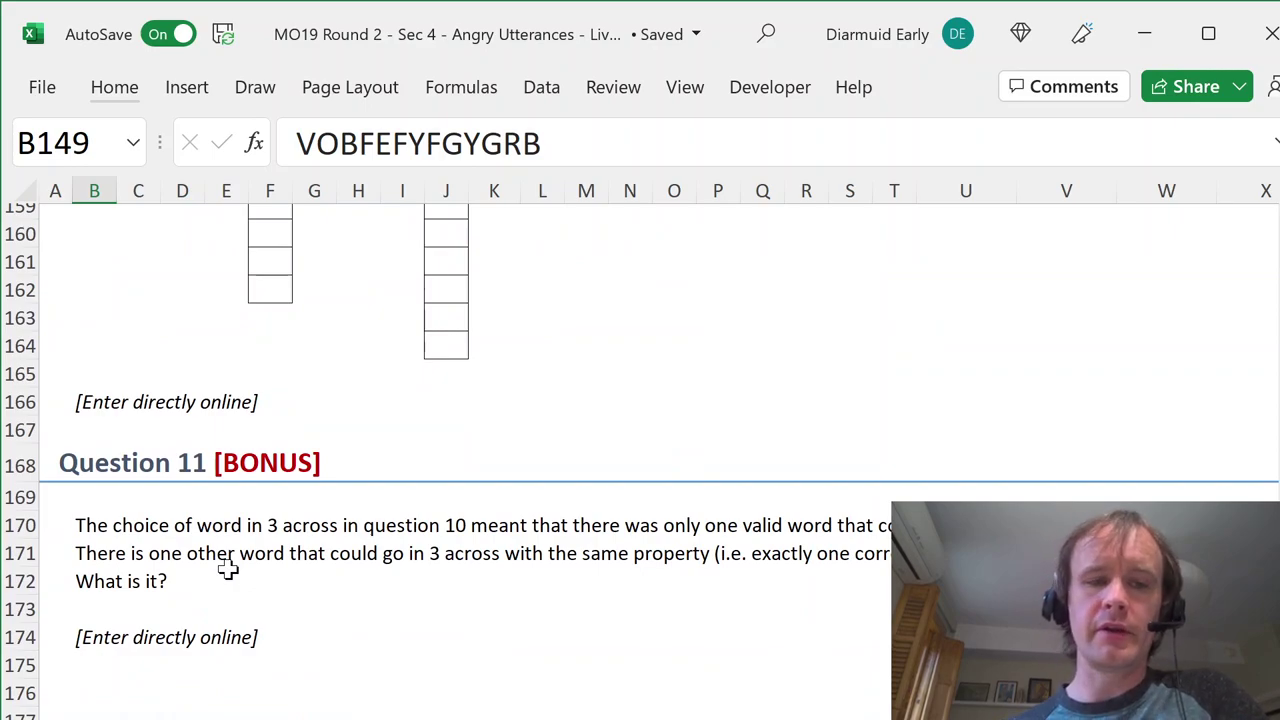
scroll(228, 568, "up", 3)
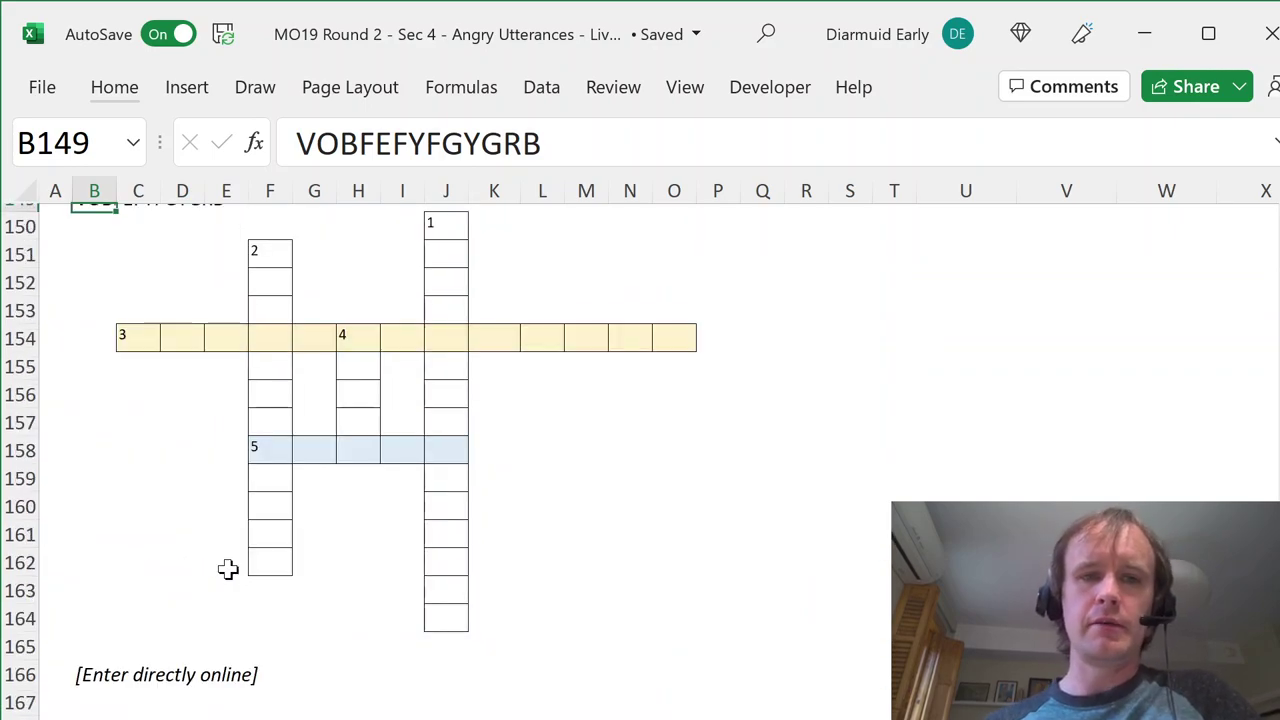
scroll(228, 568, "up", 3)
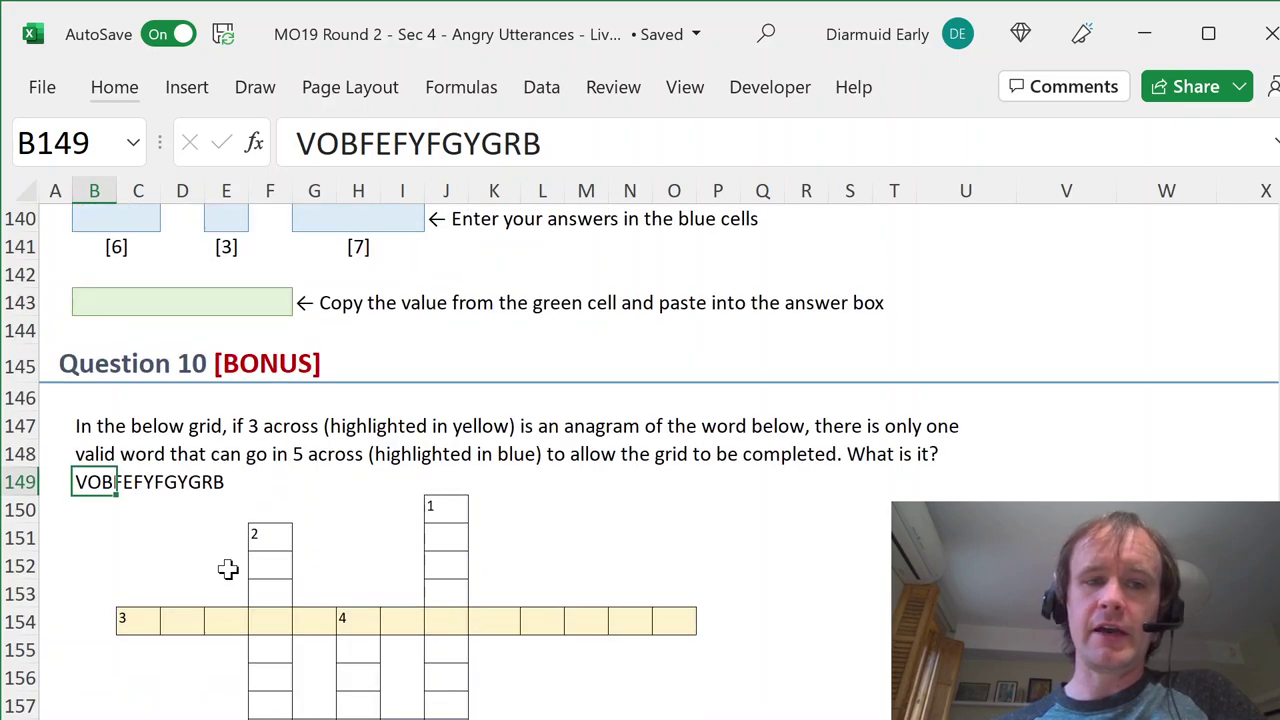
scroll(228, 568, "up", 3)
scroll(228, 568, "up", 20)
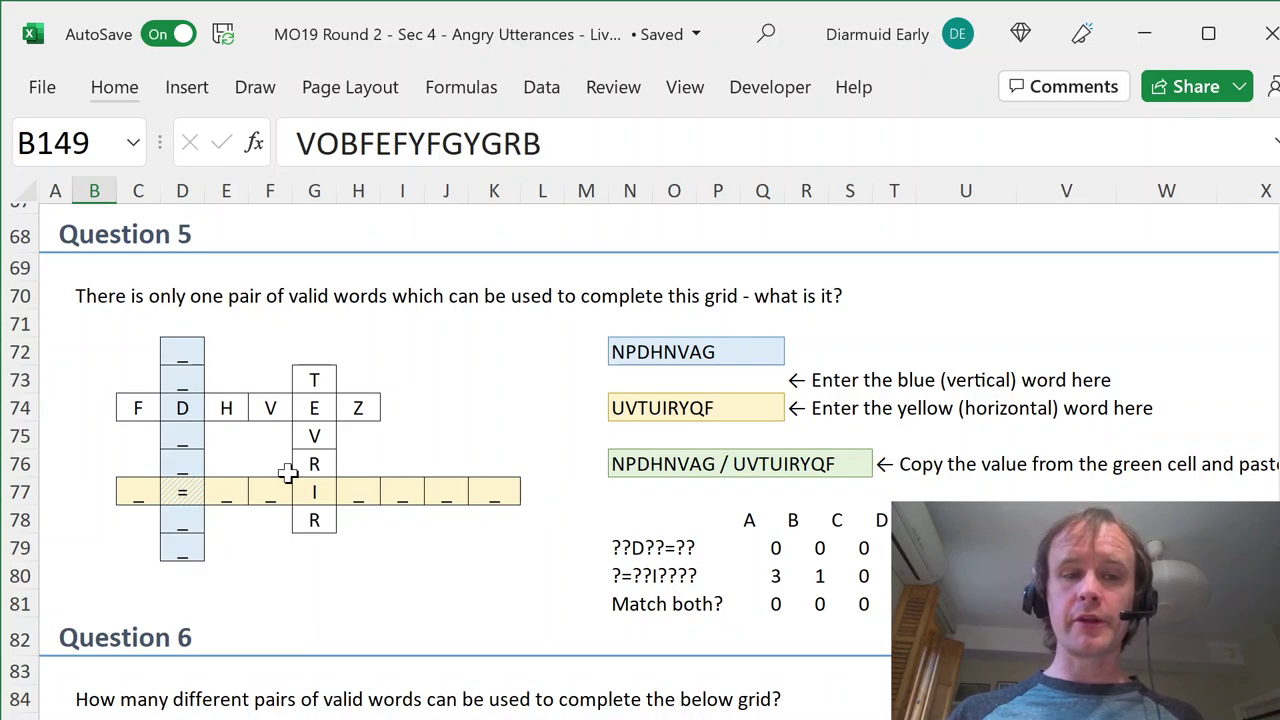
scroll(288, 485, "down", 10)
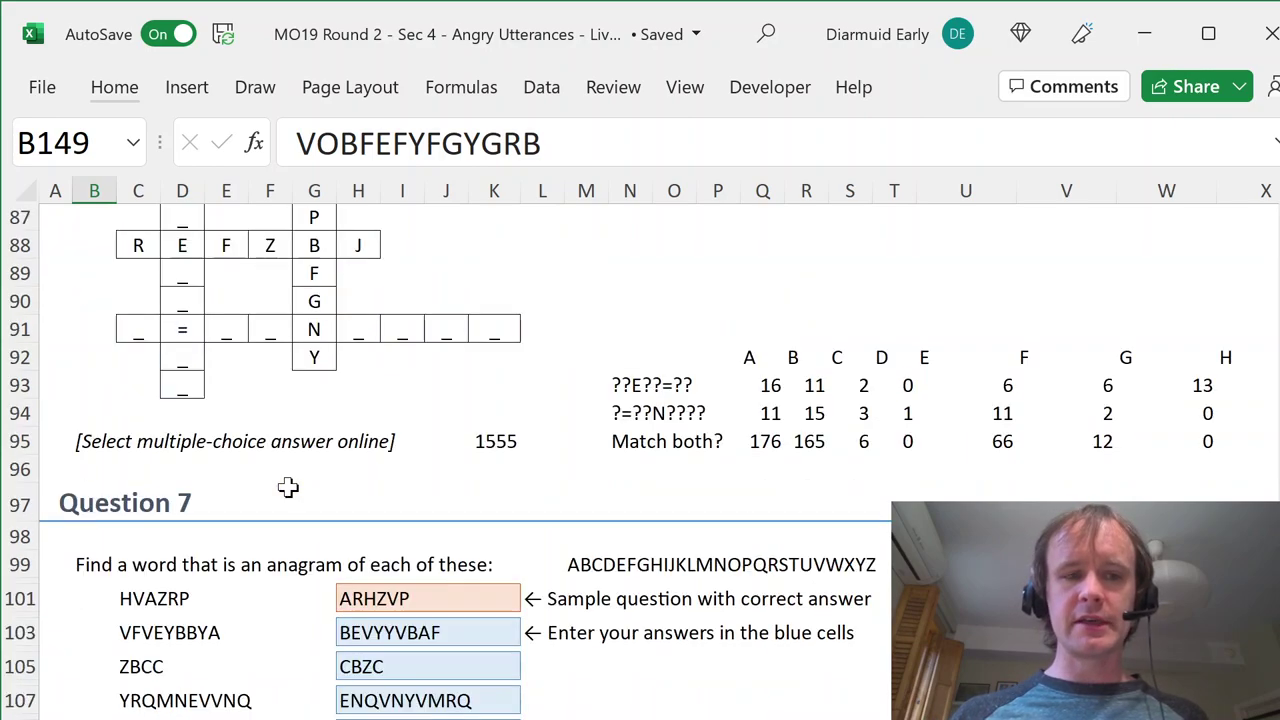
scroll(288, 487, "down", 11)
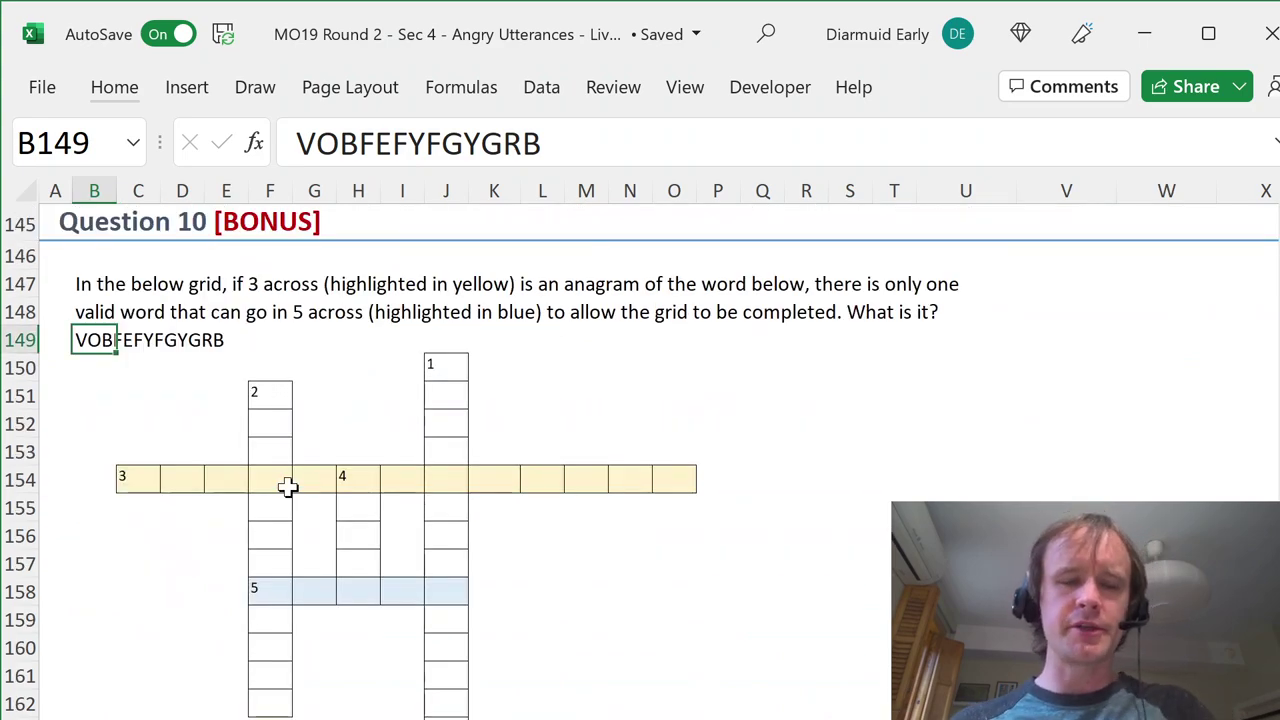
scroll(288, 487, "down", 3)
scroll(288, 487, "down", 3)
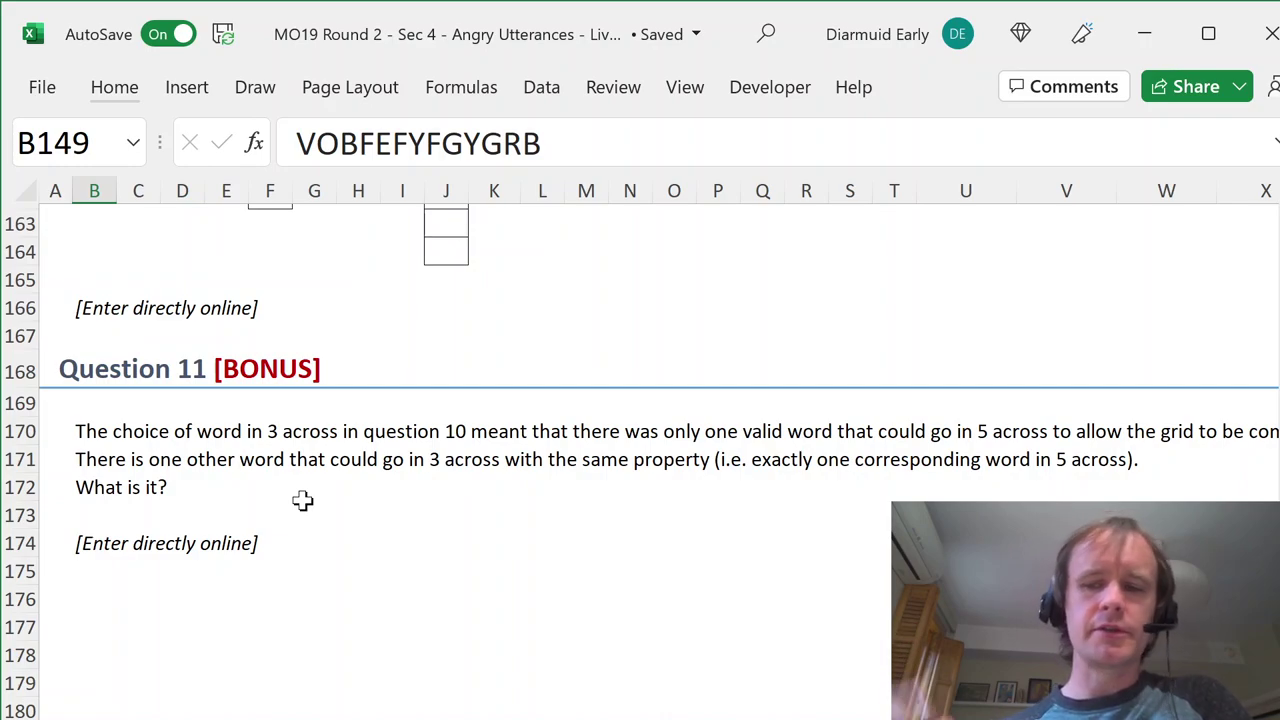
- Select the Question 11 rows 168–174, then deselect and switch away to another window
left_click_drag(20, 372, 20, 553)
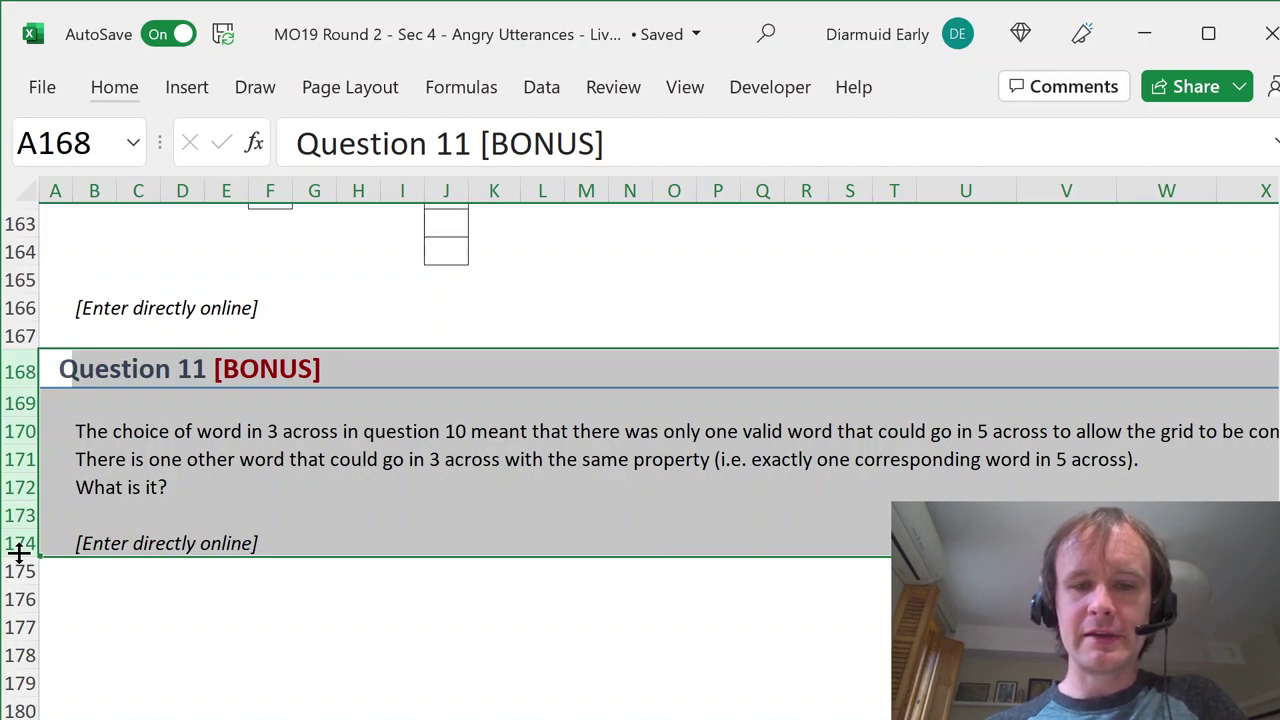
left_click(63, 371)
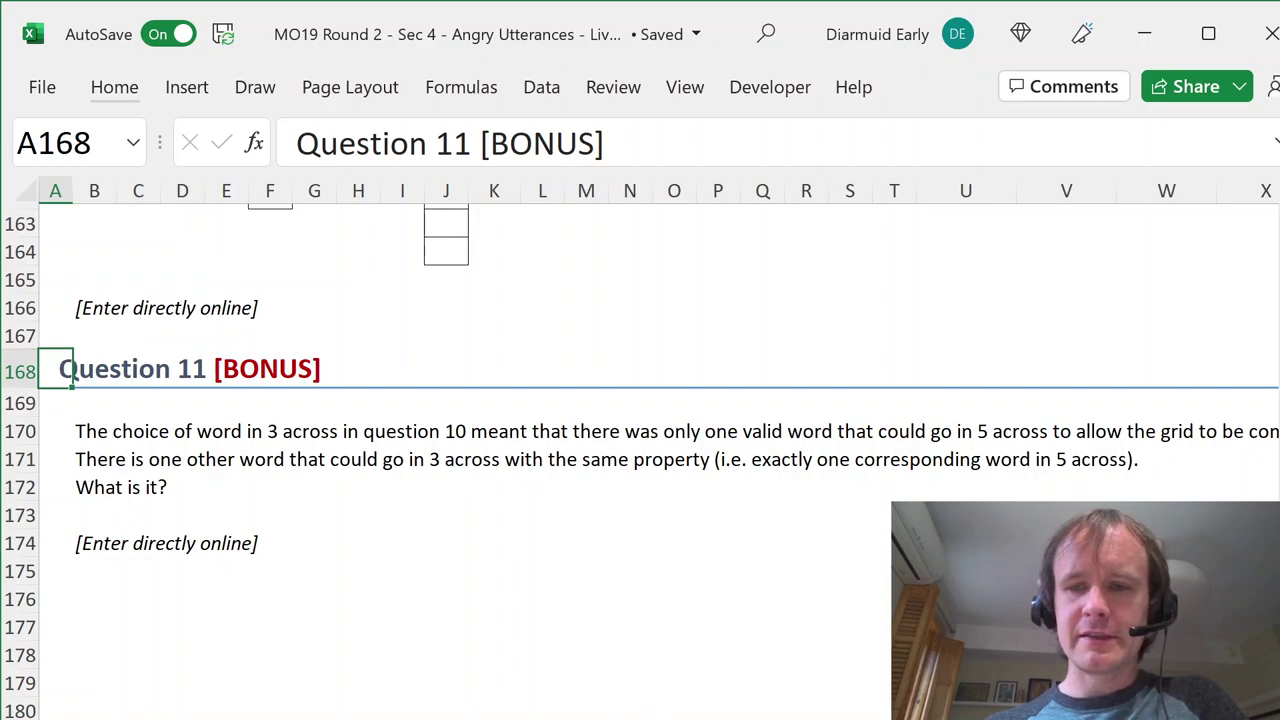
key("alt+Tab")
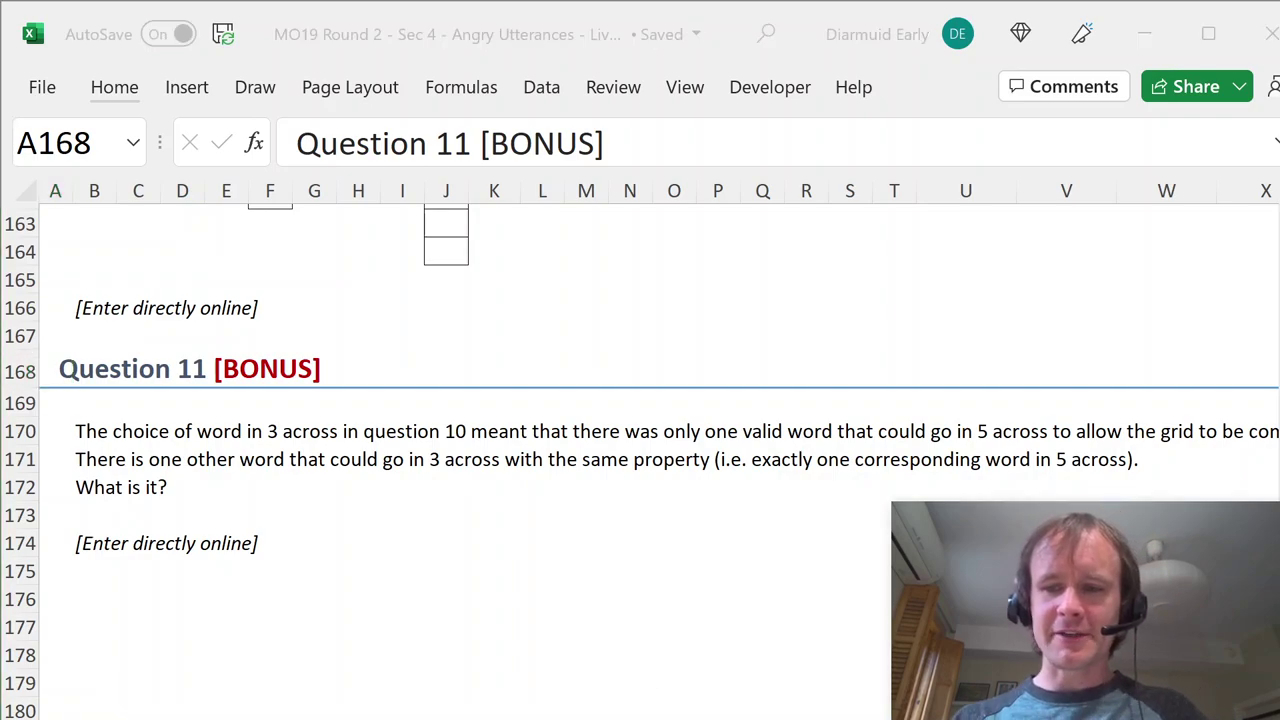